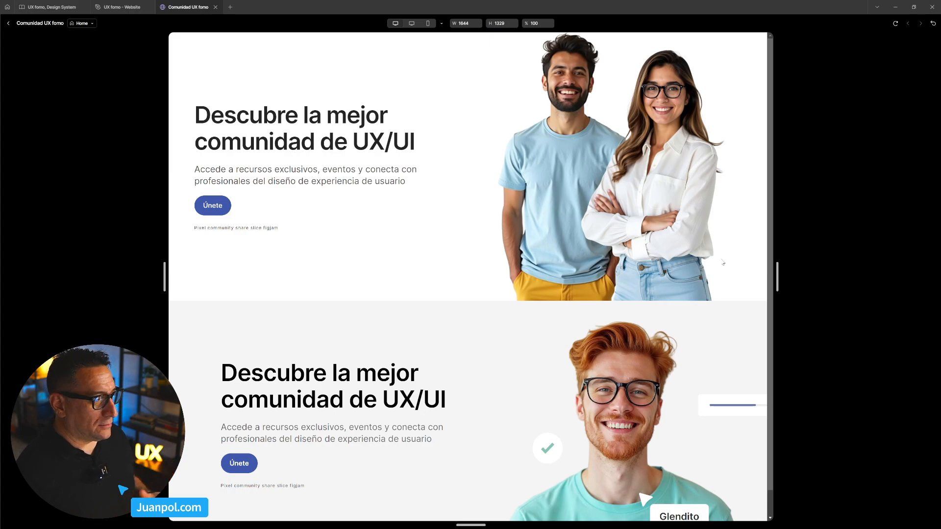
Narrow the website preview to a width of 1580 and return to the design canvas
drag(777, 278, 766, 298)
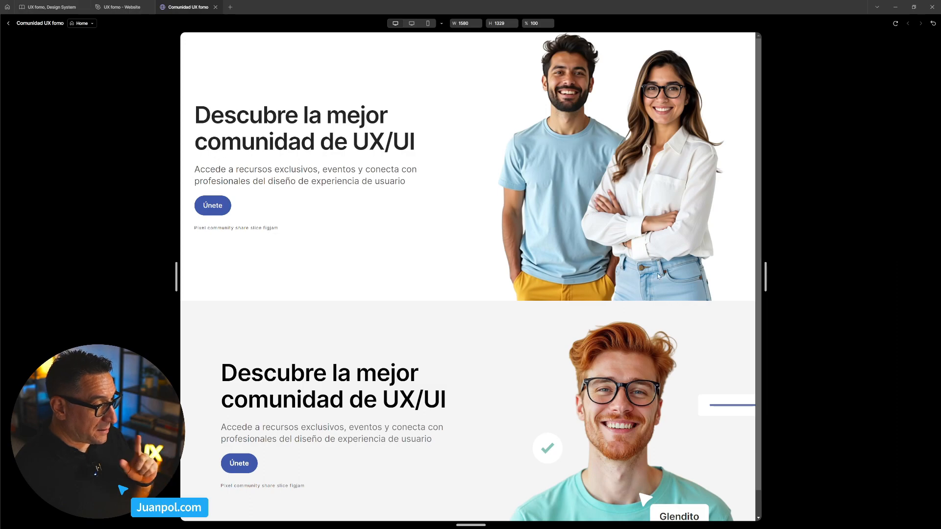
click(7, 23)
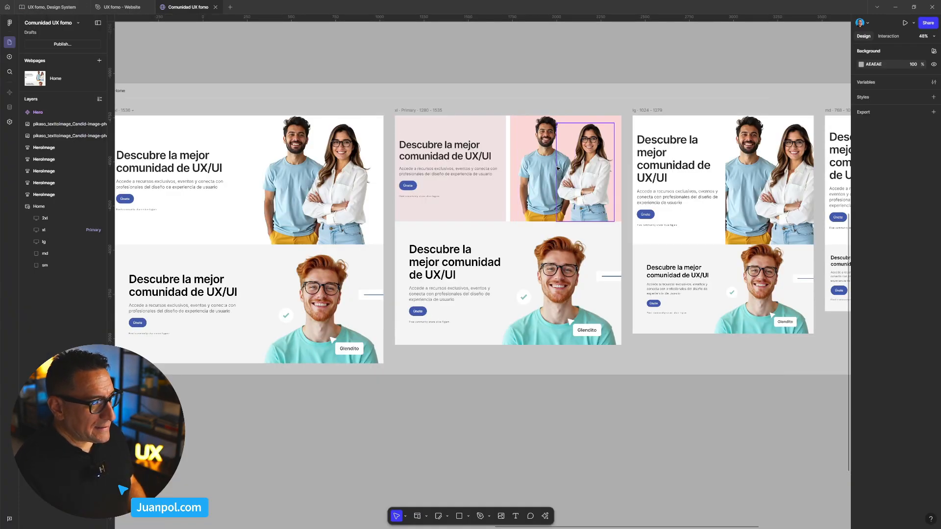
Try removing the fill from the text column of the Hero instance in the xl breakpoint
click(474, 217)
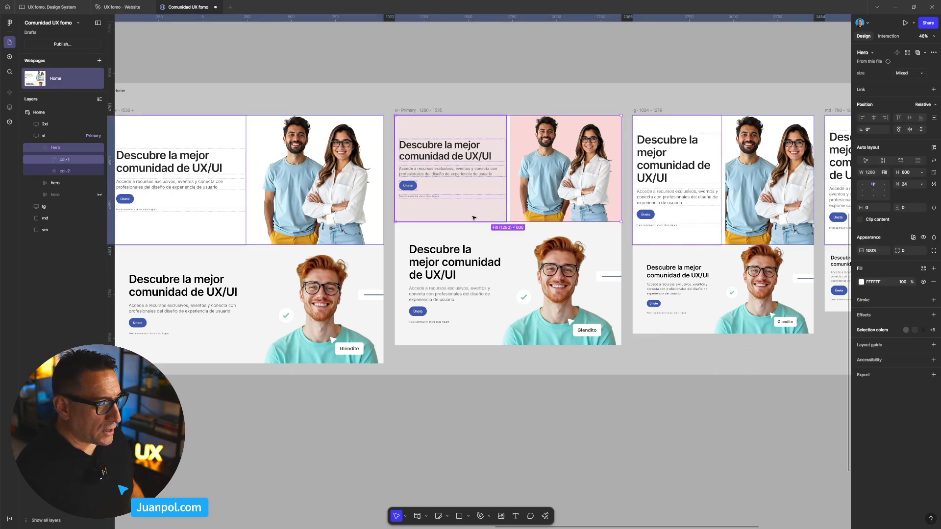
scroll(474, 217, up, 2)
click(473, 217)
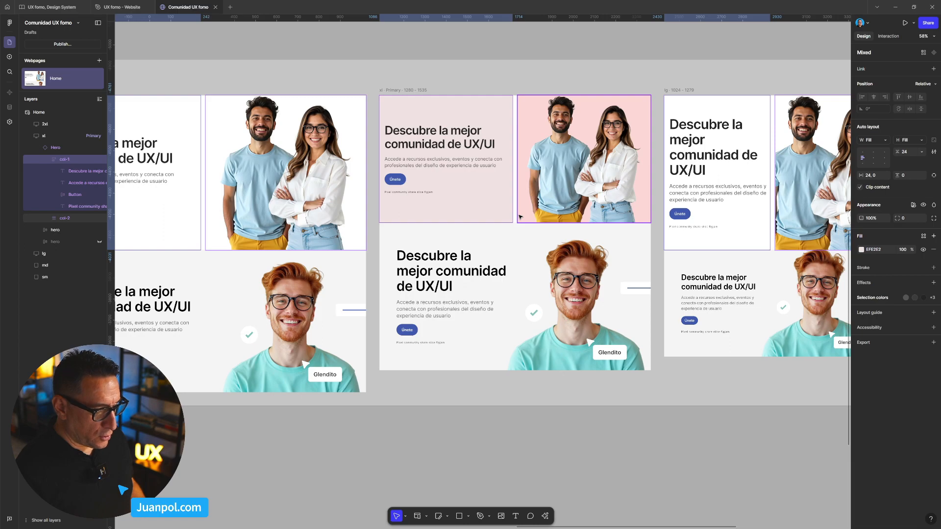
click(933, 249)
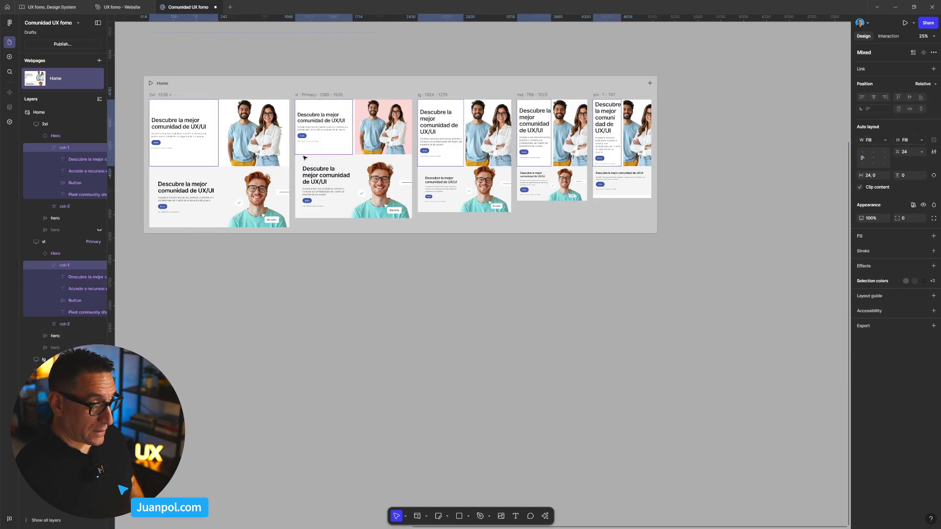
key(ctrl+z)
Examine the column fill settings in the 2xl and xl variants of the main Hero component
scroll(301, 74, down, 3)
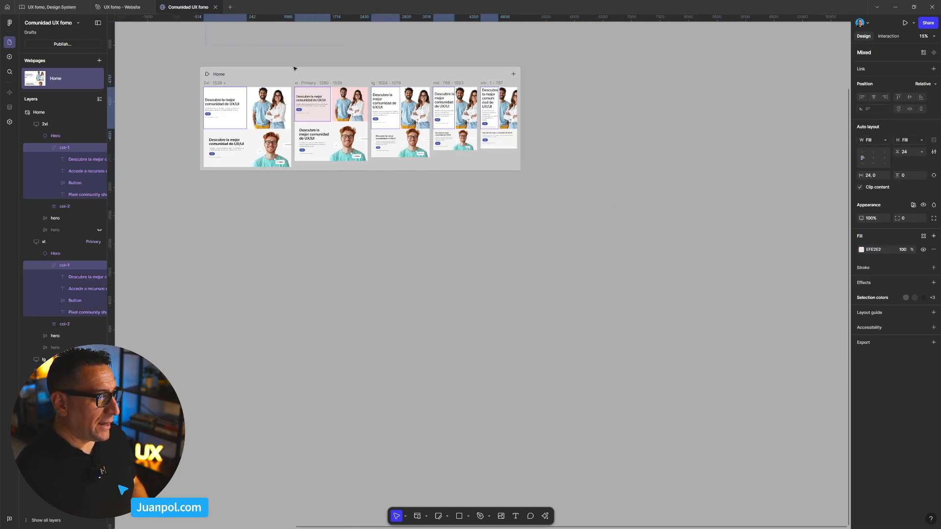
scroll(343, 161, up, 10)
scroll(343, 162, left, 6)
scroll(376, 246, up, 3)
scroll(375, 246, up, 3)
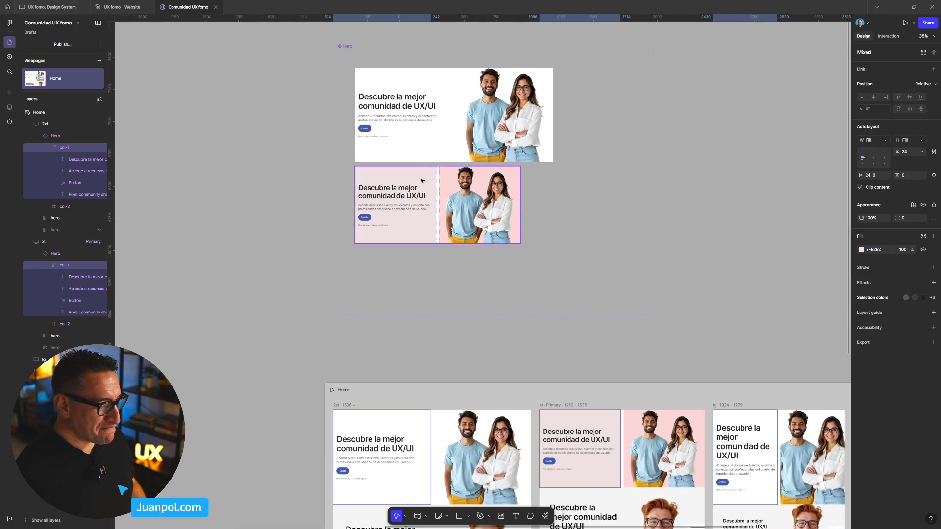
click(414, 157)
click(415, 158)
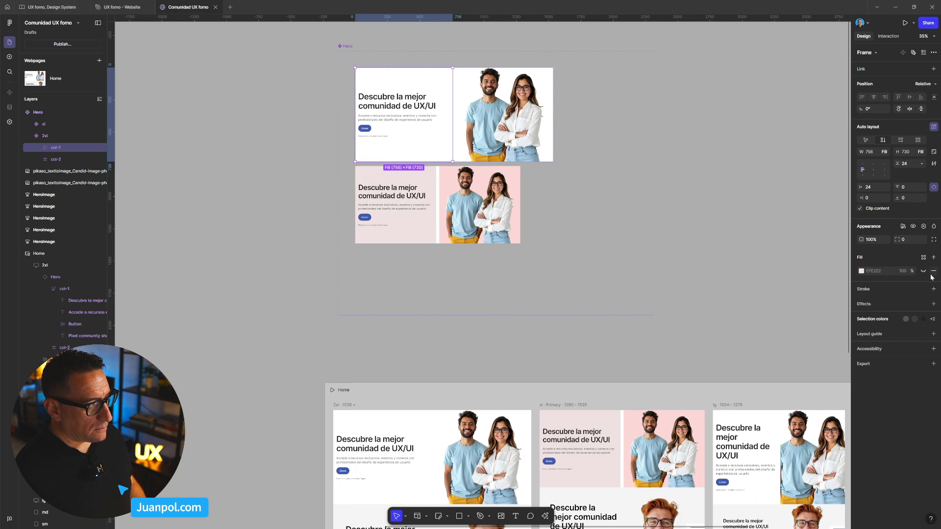
click(422, 240)
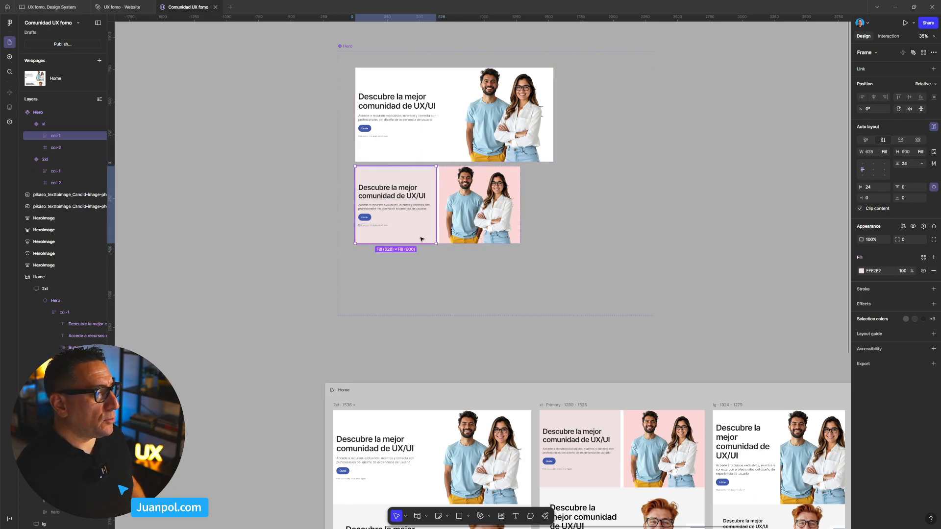
shift+click(443, 240)
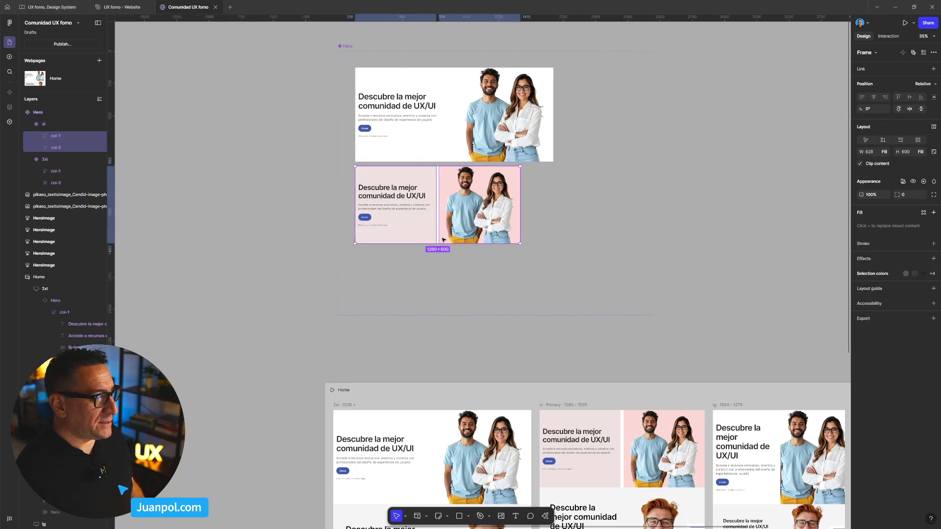
click(465, 310)
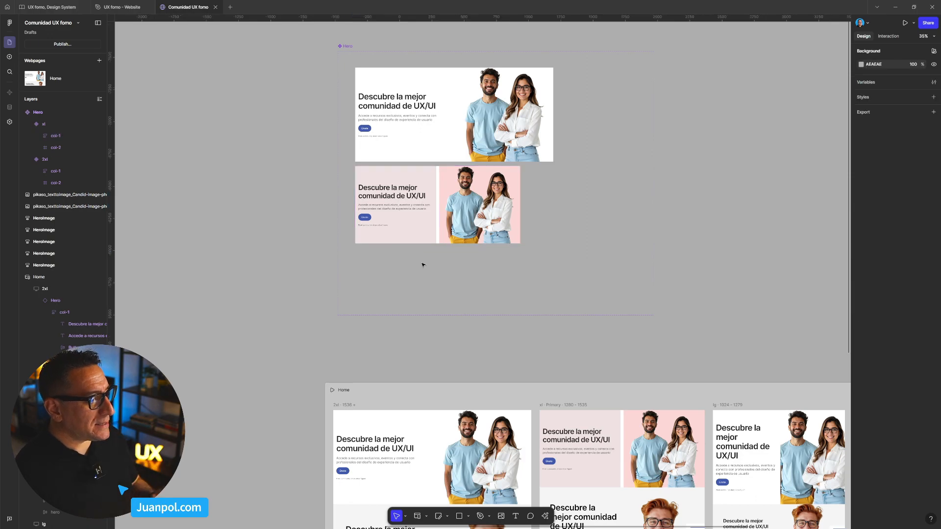
click(420, 232)
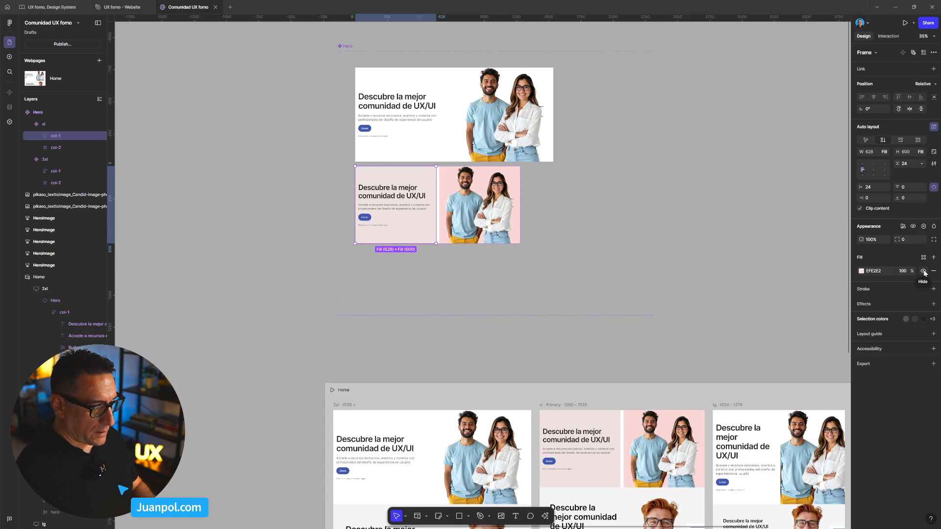
click(466, 262)
Add a new variant from the xl Hero variant and set its size property to lg
click(461, 242)
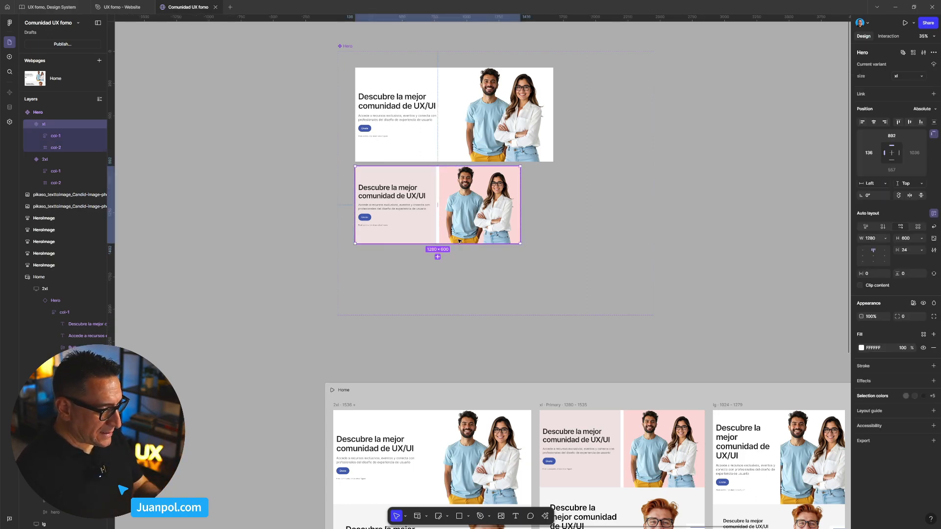
click(438, 257)
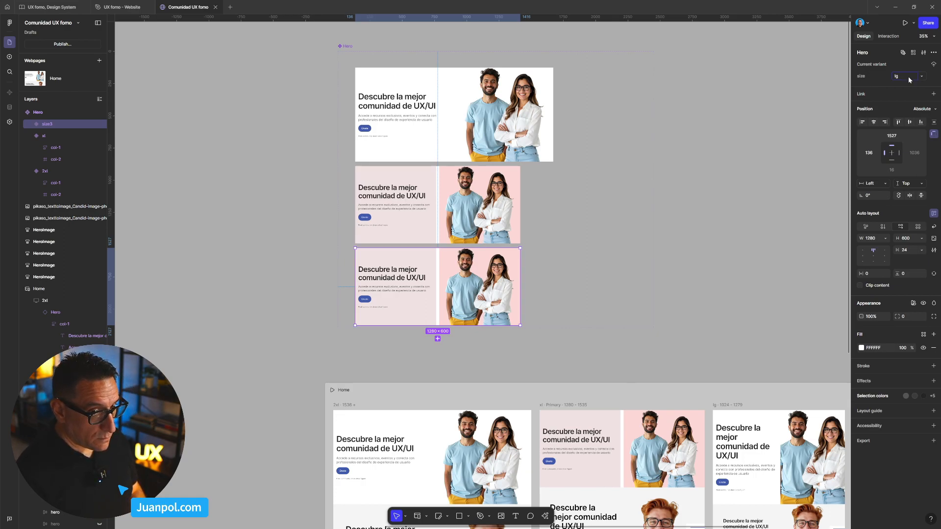
key(Return)
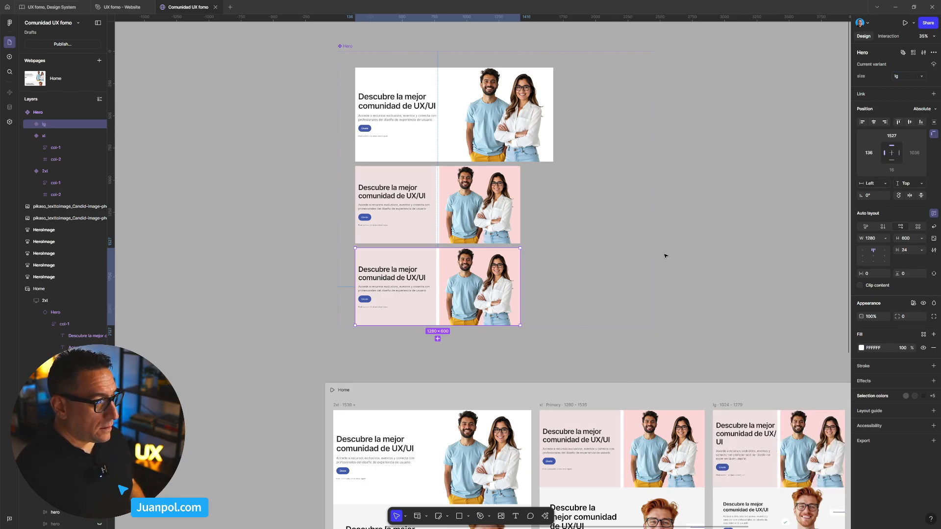
Hide the pink fills of both columns, col-1 and col-2, in the xl Hero variant
ctrl+click(424, 242)
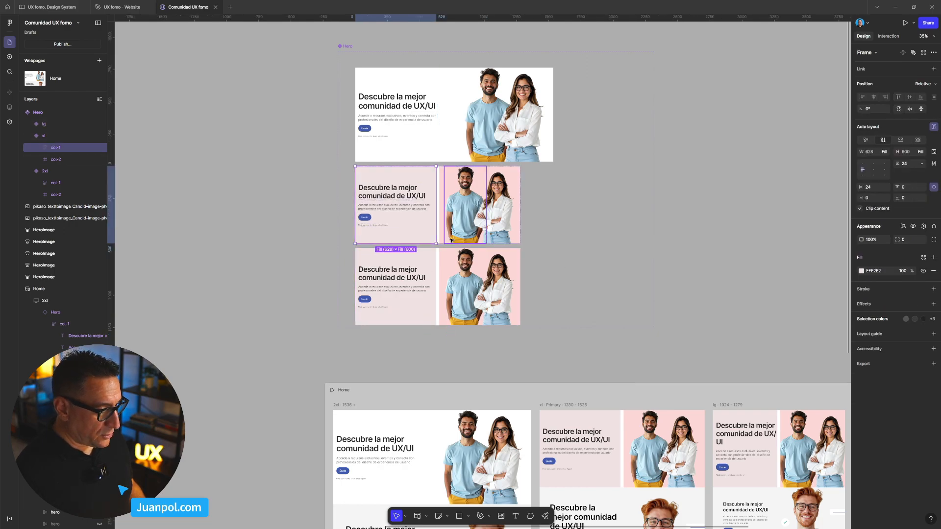
key(Escape)
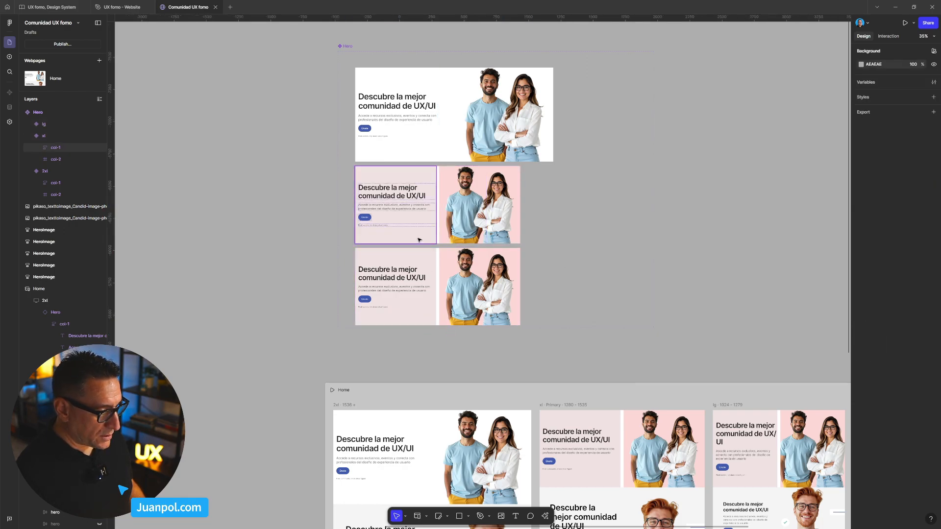
ctrl+click(419, 240)
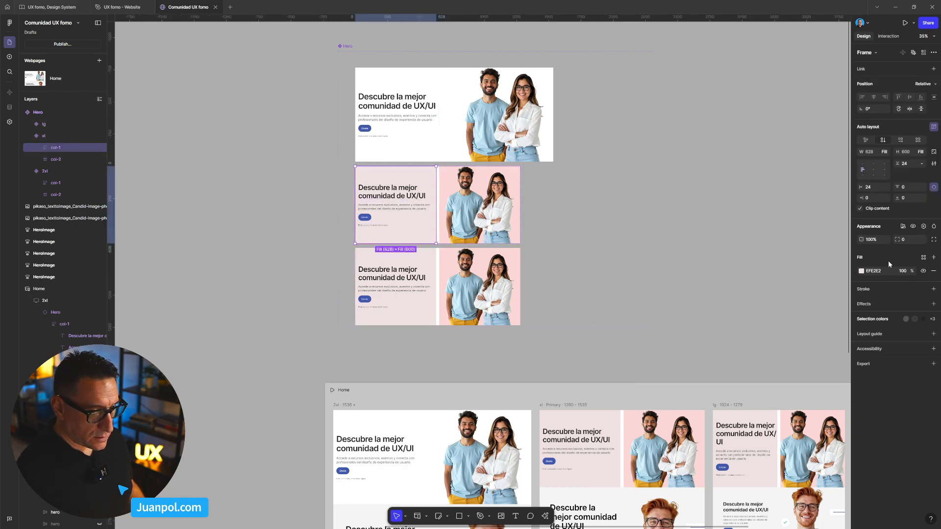
click(923, 271)
key(Escape)
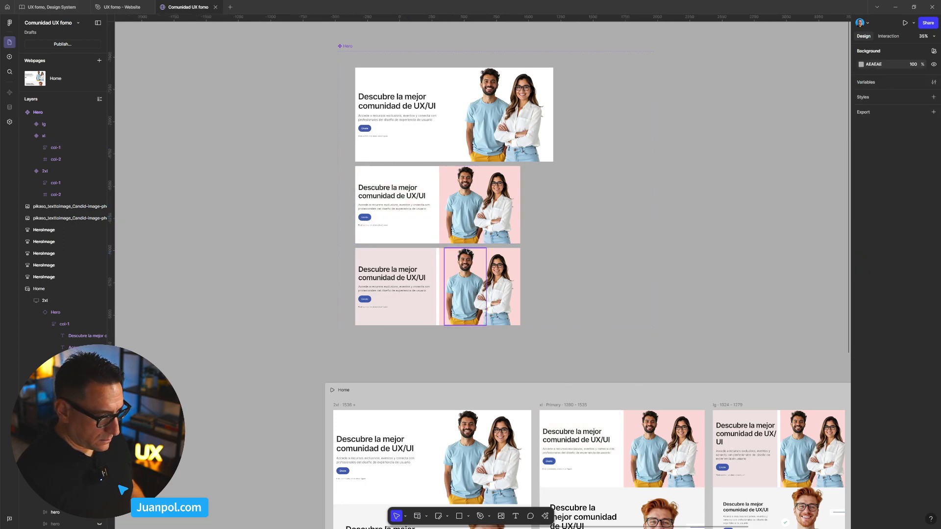
ctrl+click(444, 240)
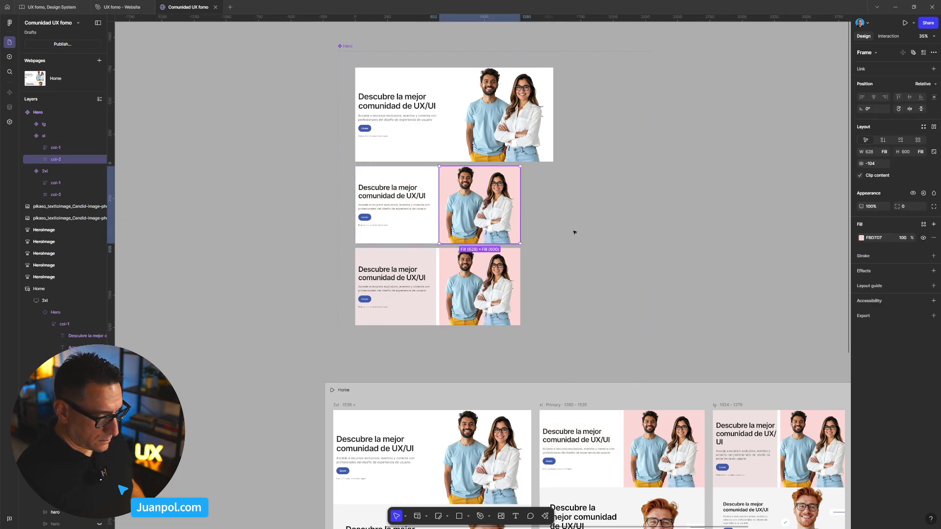
click(924, 239)
key(Escape)
Move the Home webpage beside the Hero component set and extend the component set downward to a height of about 3966
scroll(613, 248, down, 2)
scroll(614, 248, down, 2)
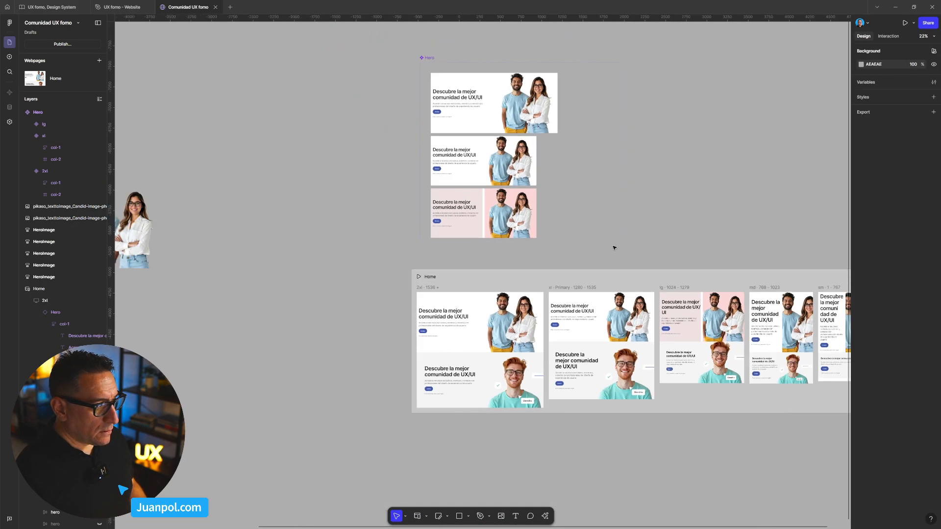
scroll(614, 248, down, 2)
drag(605, 264, 387, 227)
drag(330, 229, 565, 81)
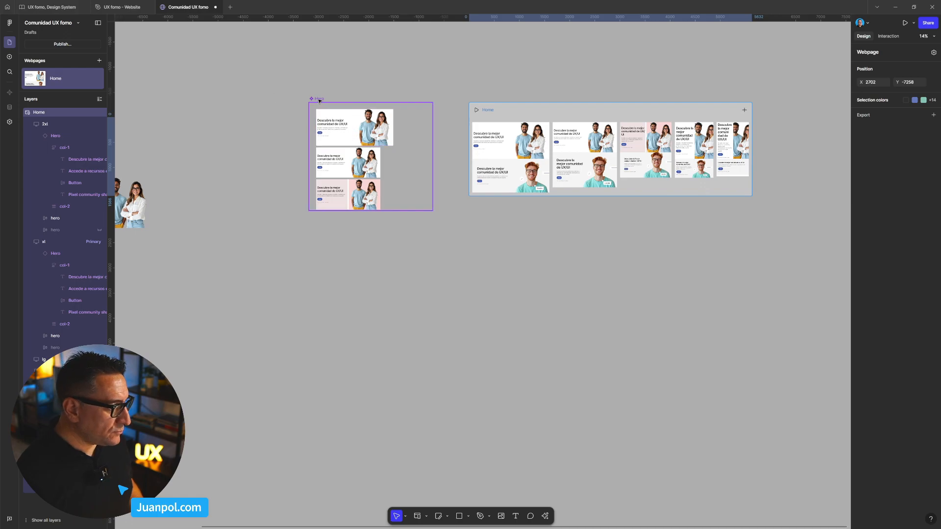
click(319, 99)
drag(367, 211, 401, 298)
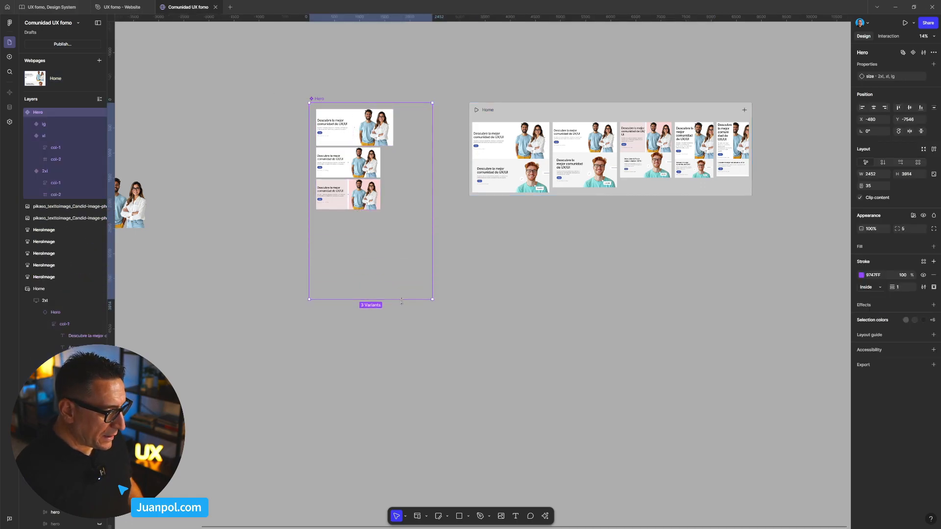
click(454, 240)
Give the Hero component set a white FFFFFF fill at 30% opacity
scroll(422, 265, up, 3)
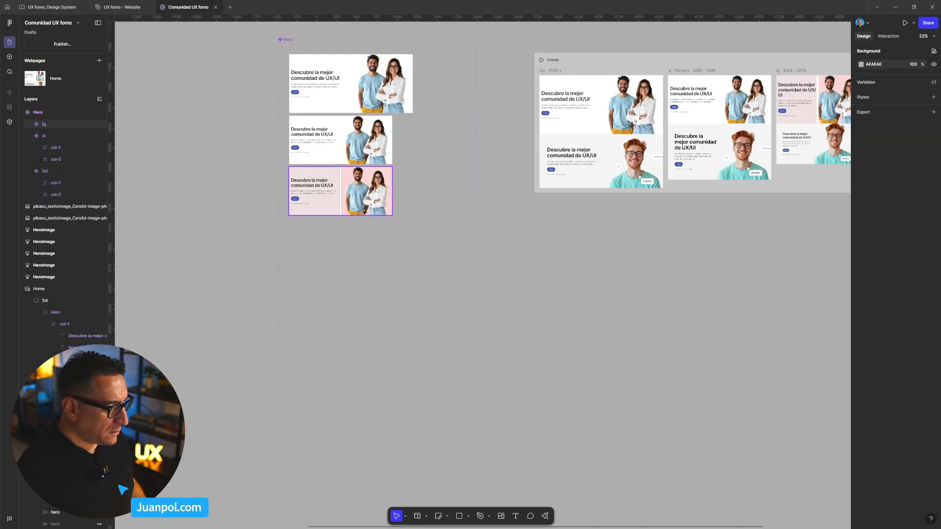
scroll(365, 212, up, 2)
scroll(460, 135, up, 1)
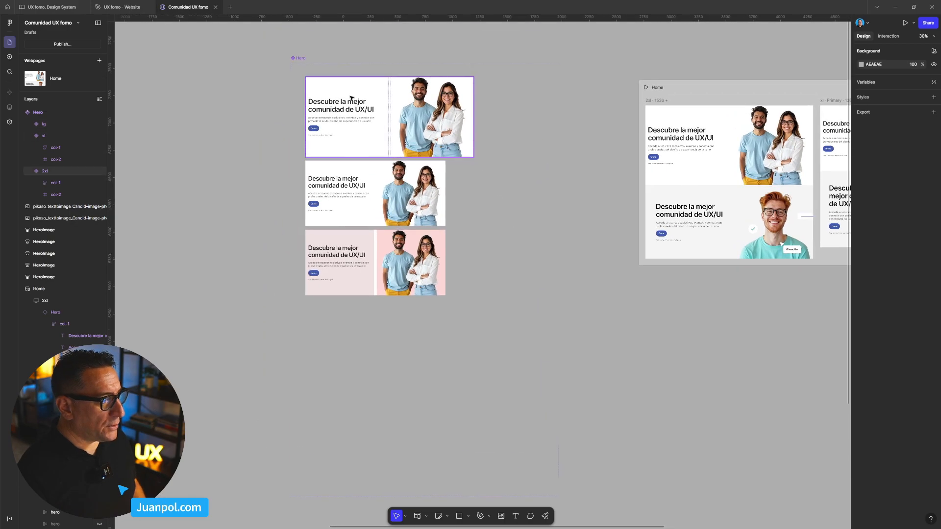
click(303, 65)
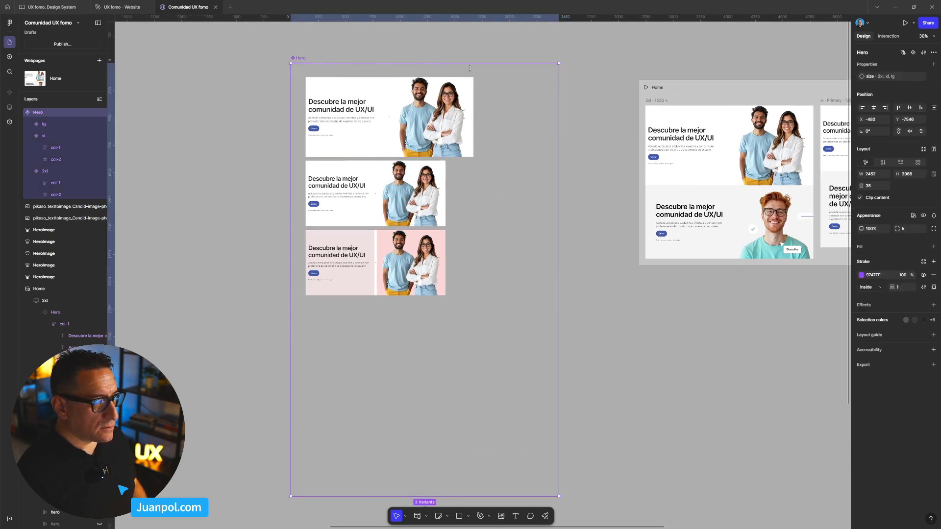
click(933, 246)
click(886, 261)
click(908, 259)
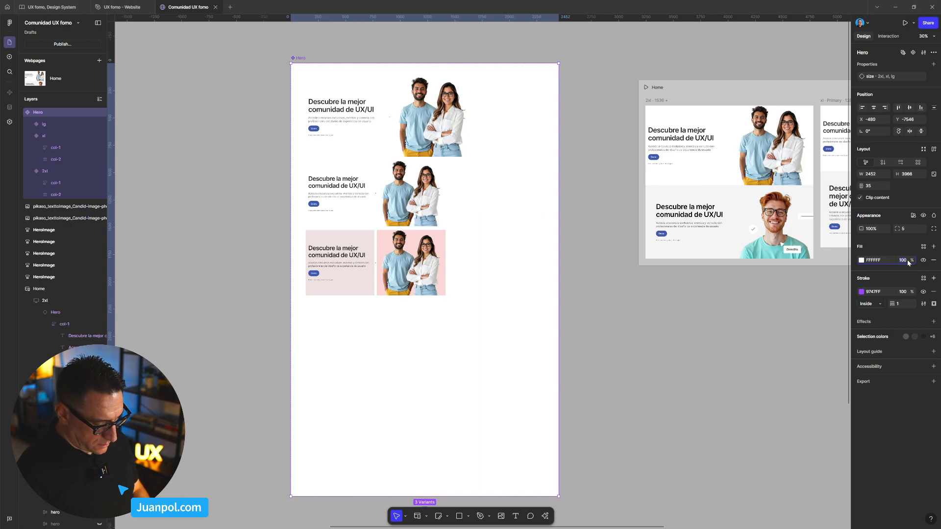
text(30)
key(Return)
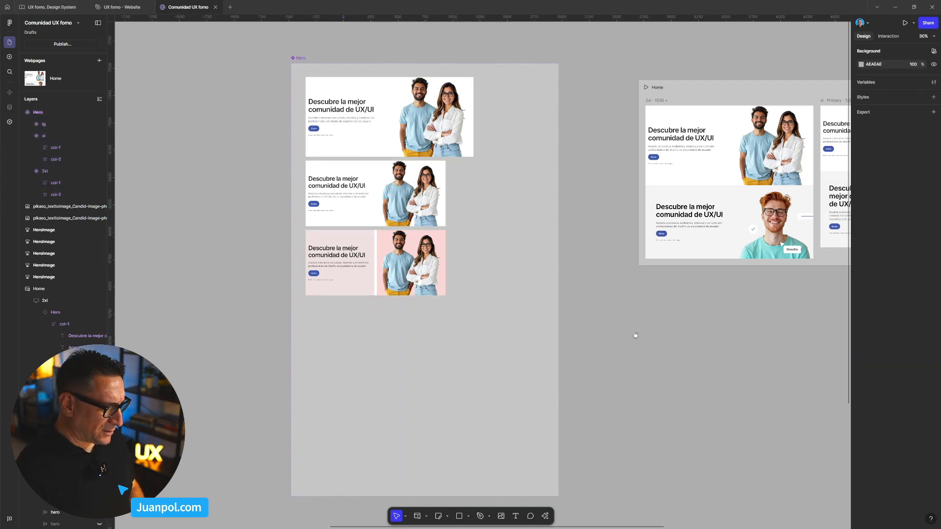
Move the xl and lg variants down together to widen the gap below the 2xl variant
click(417, 216)
shift+click(420, 266)
drag(420, 266, 432, 283)
click(699, 301)
Move the lg variant down to a top offset of 1751 to space it from the xl variant
key(shift+Down)
key(shift+Down)
key(shift+Down)
key(shift+Down)
key(shift+Down)
key(shift+Down)
key(shift+Down)
key(shift+Down)
key(shift+Down)
key(shift+Down)
key(shift+Down)
key(shift+Down)
key(shift+Down)
key(shift+Down)
key(shift+Down)
key(shift+Down)
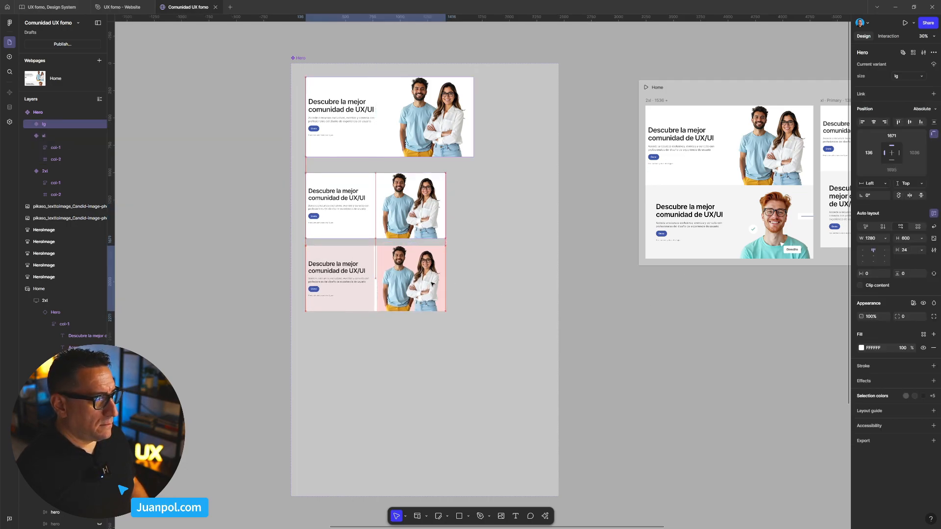
key(shift+Down)
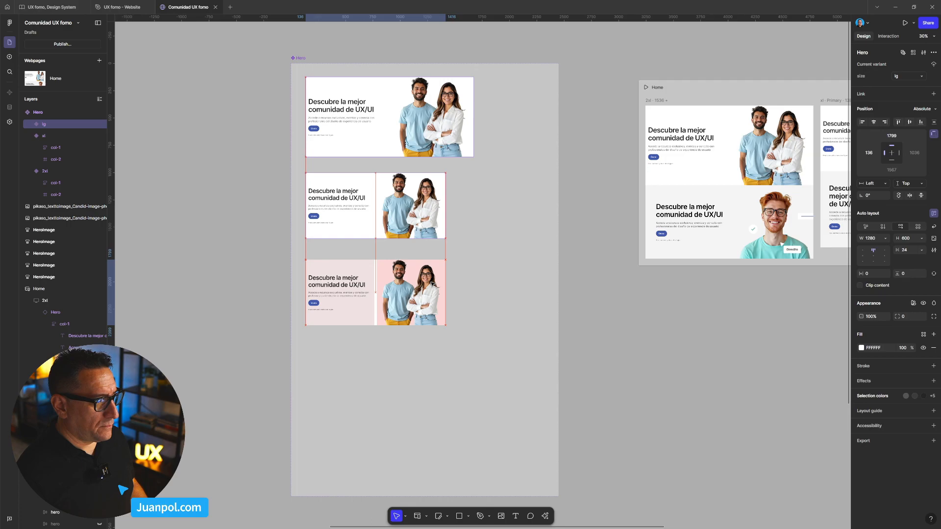
key(shift+Up)
key(shift+Up)
key(shift+Up)
drag(437, 282, 431, 280)
click(670, 322)
drag(669, 321, 716, 281)
Compare the lg Hero variant with the Hero instances across the Home webpage's breakpoints
scroll(477, 268, up, 3)
click(478, 268)
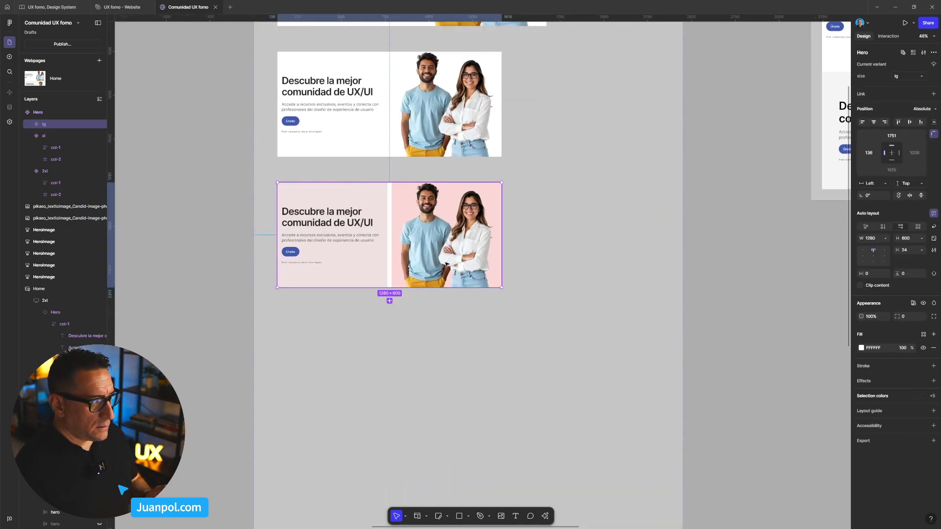
scroll(606, 241, down, 4)
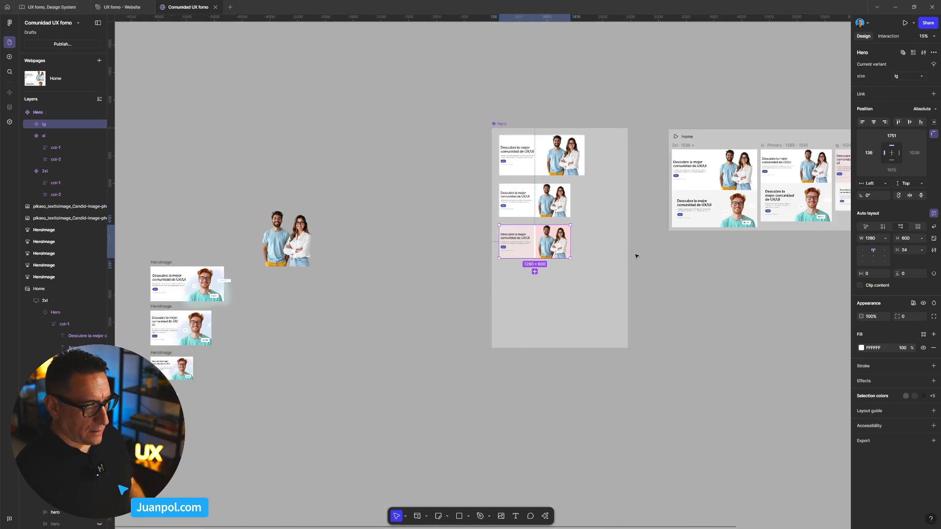
drag(698, 256, 457, 252)
scroll(665, 151, up, 3)
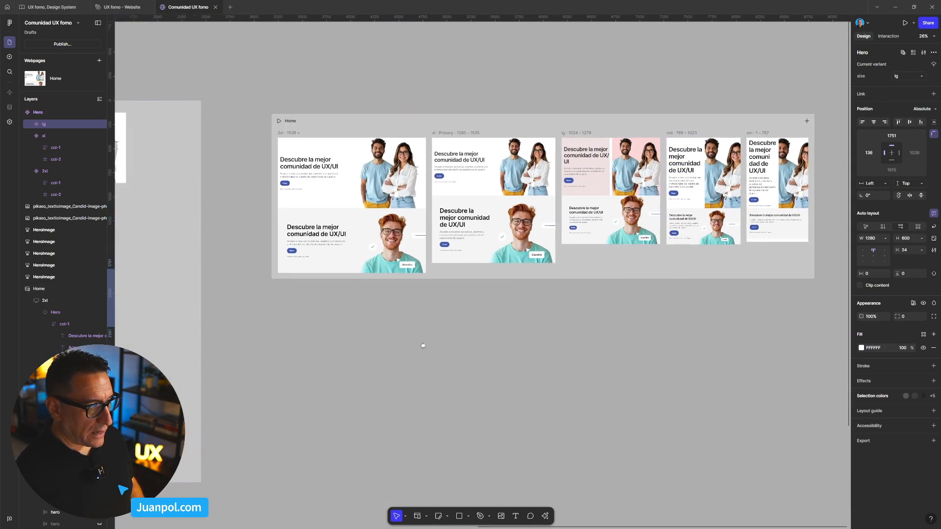
scroll(441, 334, left, 3)
scroll(452, 319, down, 4)
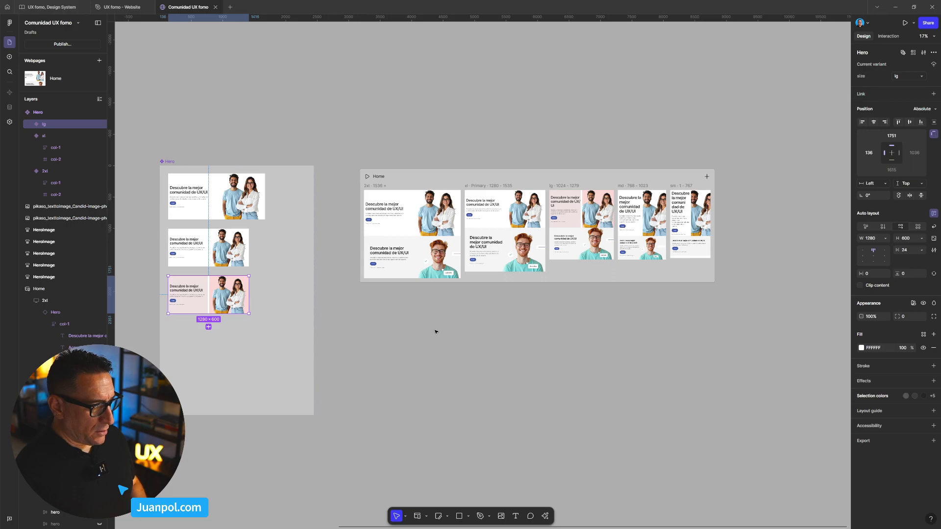
scroll(504, 323, left, 4)
scroll(711, 181, up, 3)
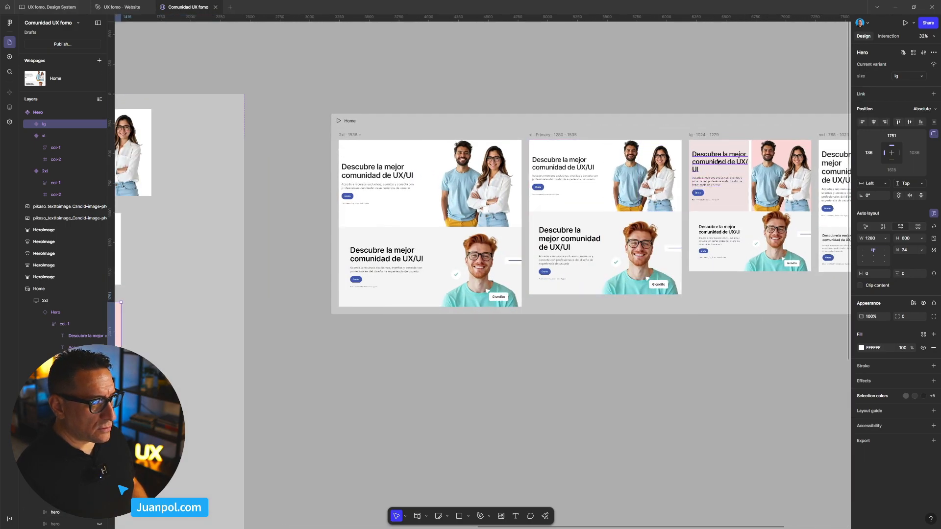
Copy the col-1 text column of the third HeroImage frame out onto the empty canvas
scroll(718, 162, down, 4)
scroll(514, 255, left, 5)
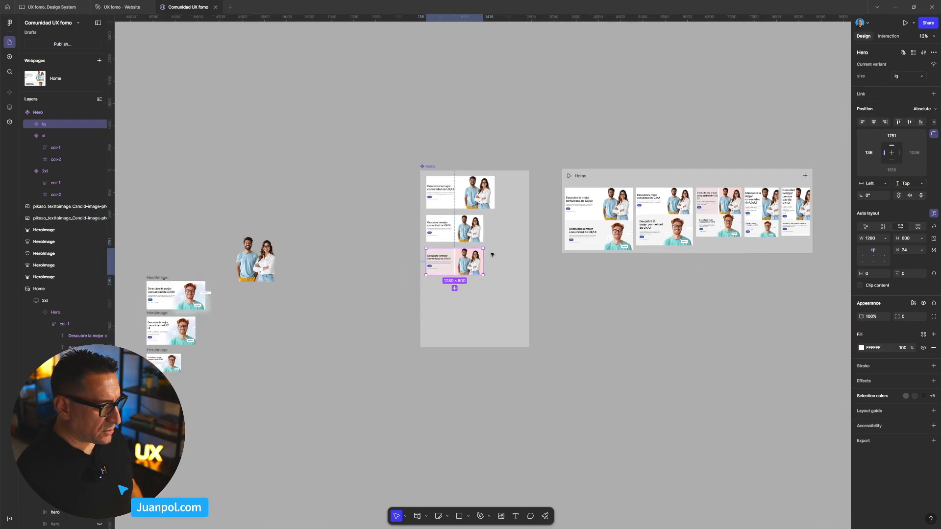
click(805, 299)
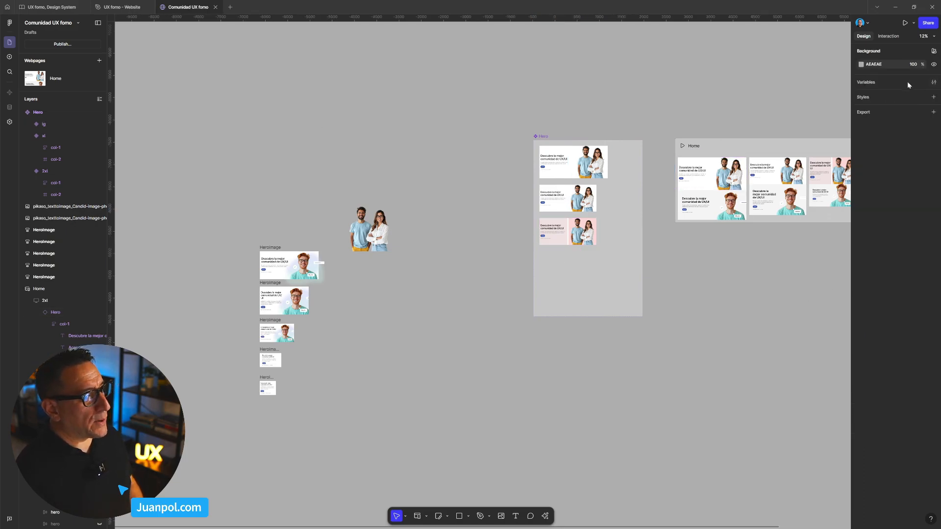
drag(492, 334, 444, 339)
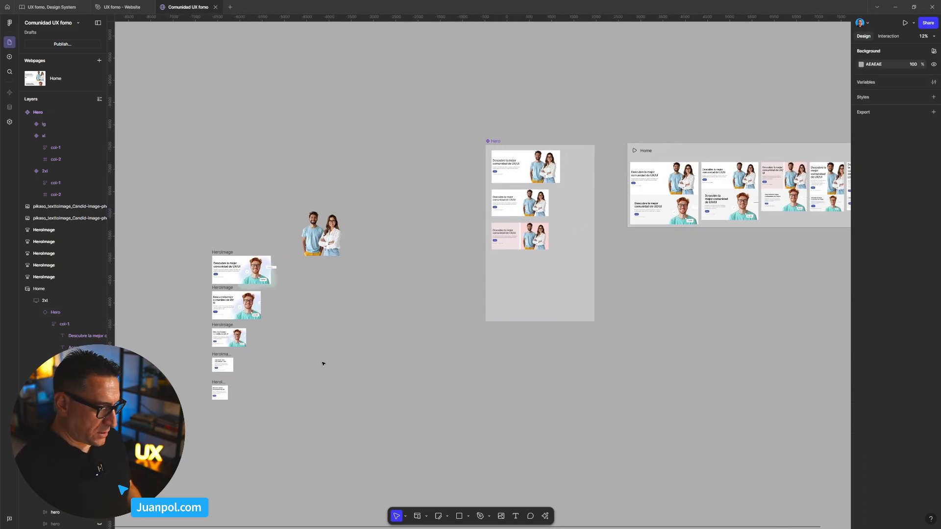
scroll(220, 337, up, 5)
click(215, 338)
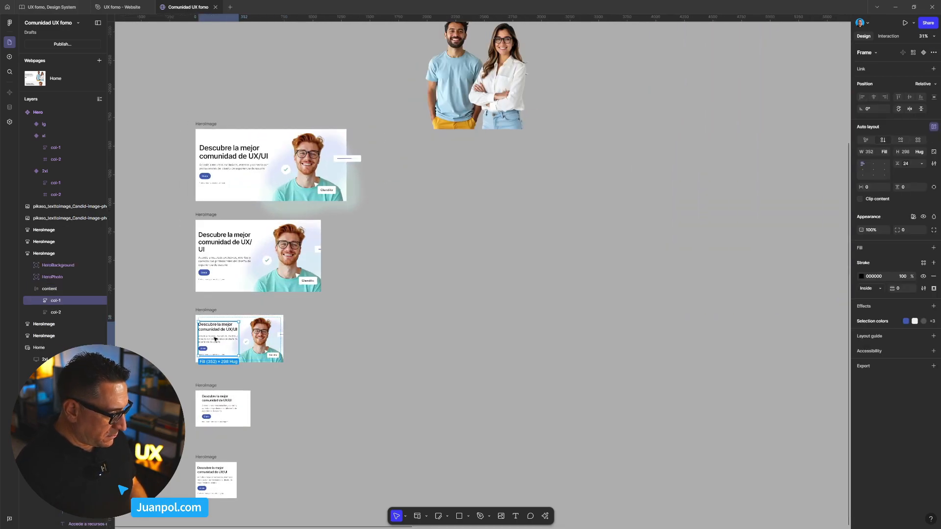
drag(205, 346, 623, 171)
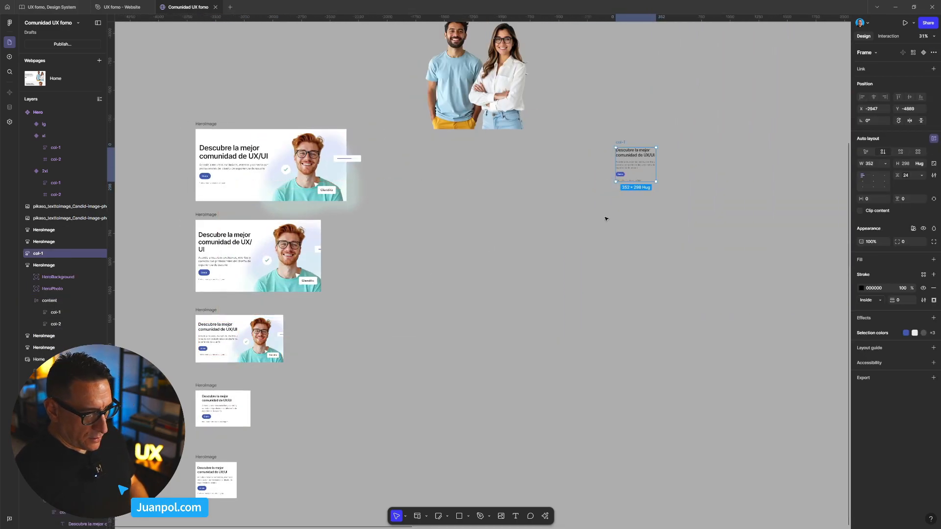
Move the copied col-1 frame to X -1004, Y -5611, beside the lg variant of the Hero component set
scroll(604, 231, down, 5)
drag(560, 245, 435, 284)
drag(531, 266, 474, 304)
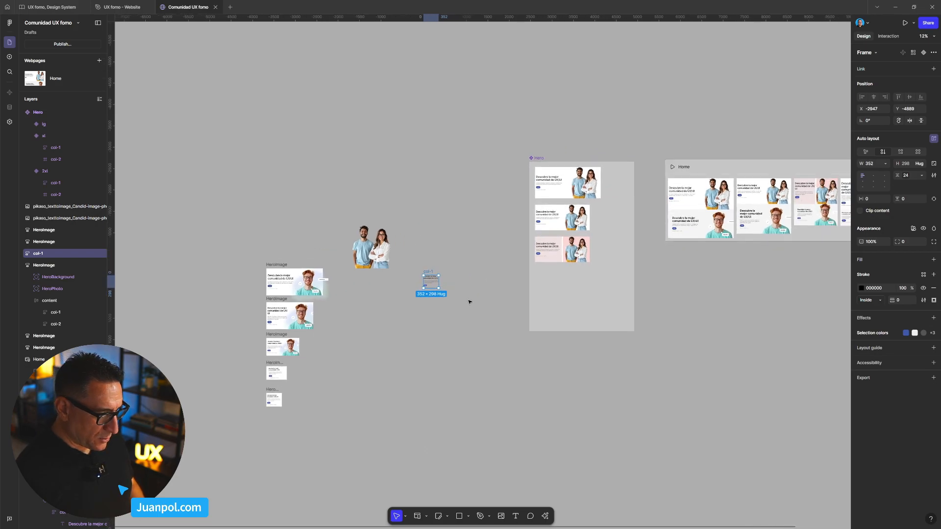
drag(441, 269, 514, 239)
Set the lg variant's heading to font size 36 and line height 44, matching the copied col-1 heading
scroll(517, 263, up, 8)
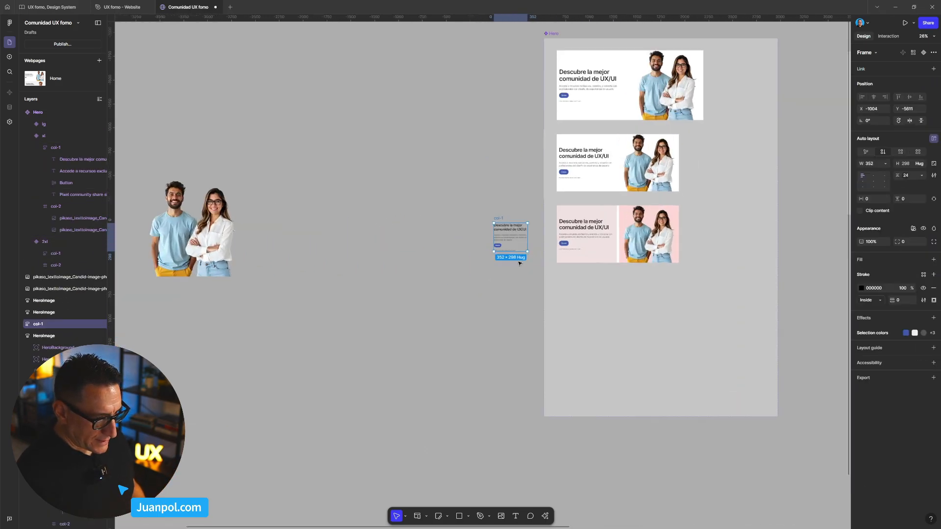
drag(539, 268, 351, 283)
drag(463, 269, 429, 278)
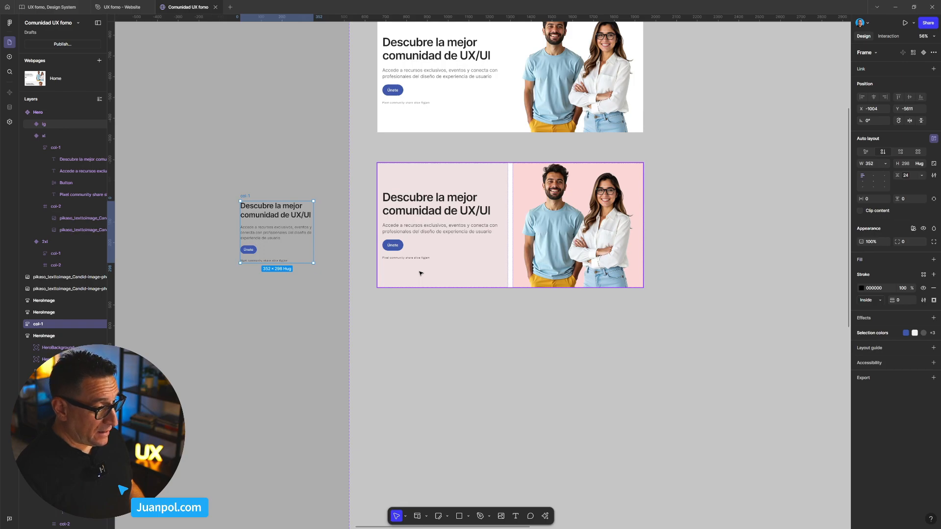
scroll(356, 259, up, 2)
scroll(363, 255, down, 2)
scroll(289, 227, up, 2)
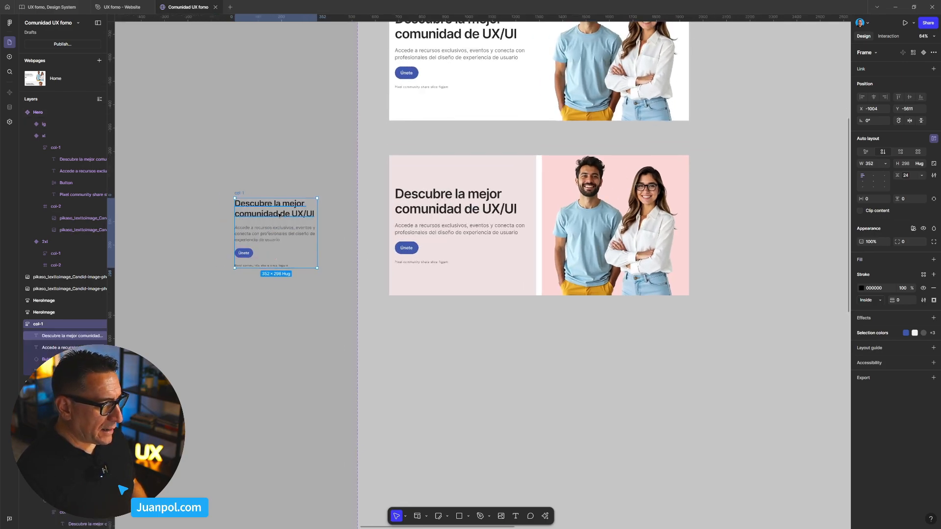
click(279, 214)
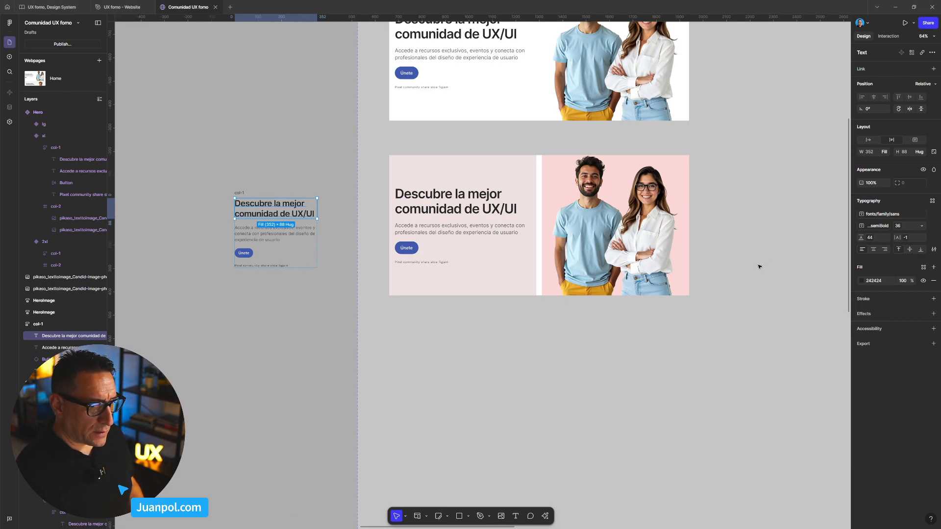
click(473, 215)
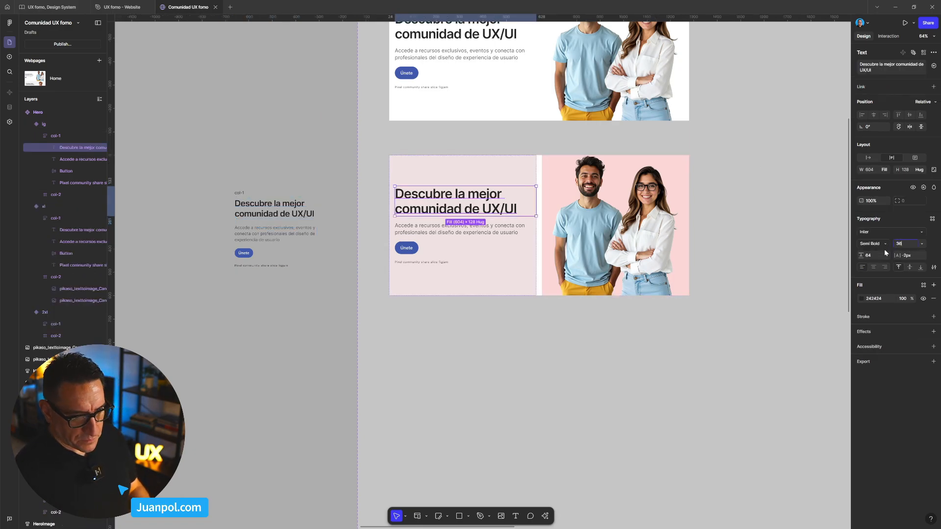
click(875, 256)
text(4)
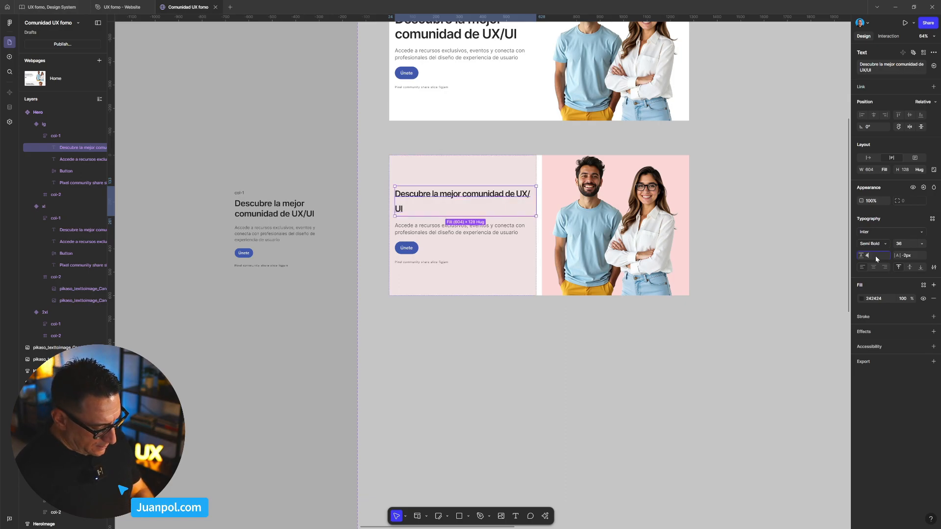
text(4)
key(Return)
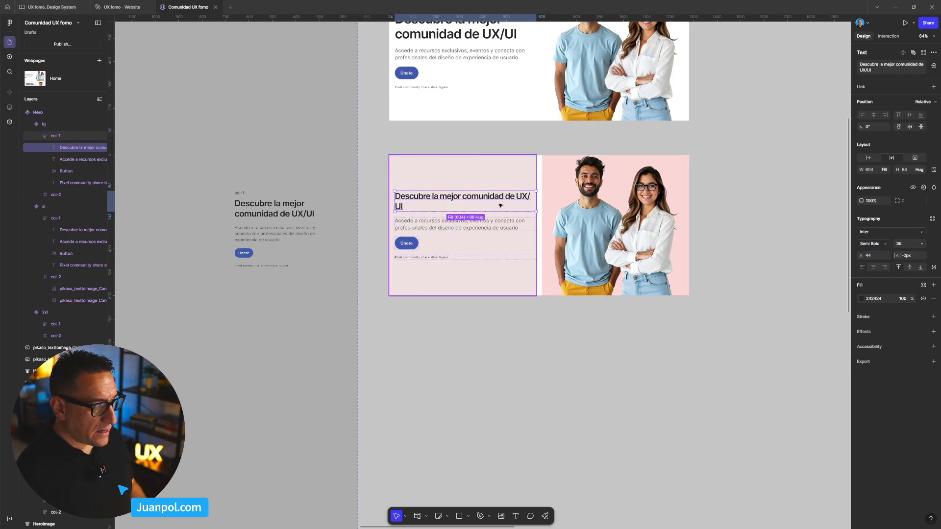
Set the lg heading's letter spacing to -1, as in the copied col-1 heading
click(335, 160)
scroll(304, 211, up, 2)
click(276, 262)
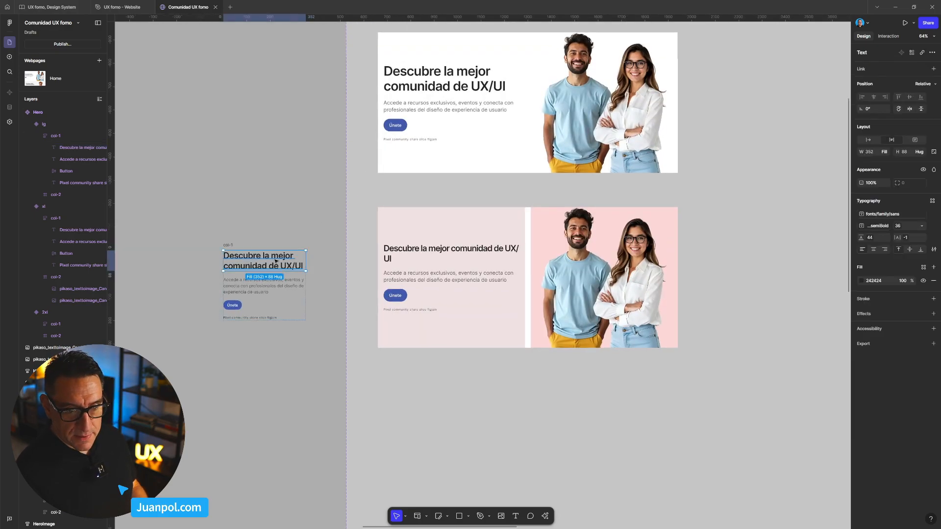
click(443, 251)
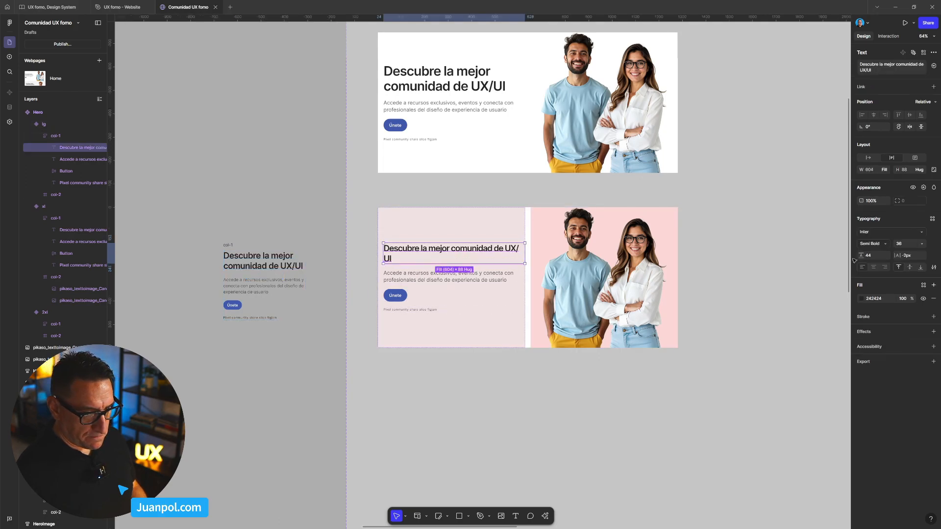
key(Return)
click(541, 392)
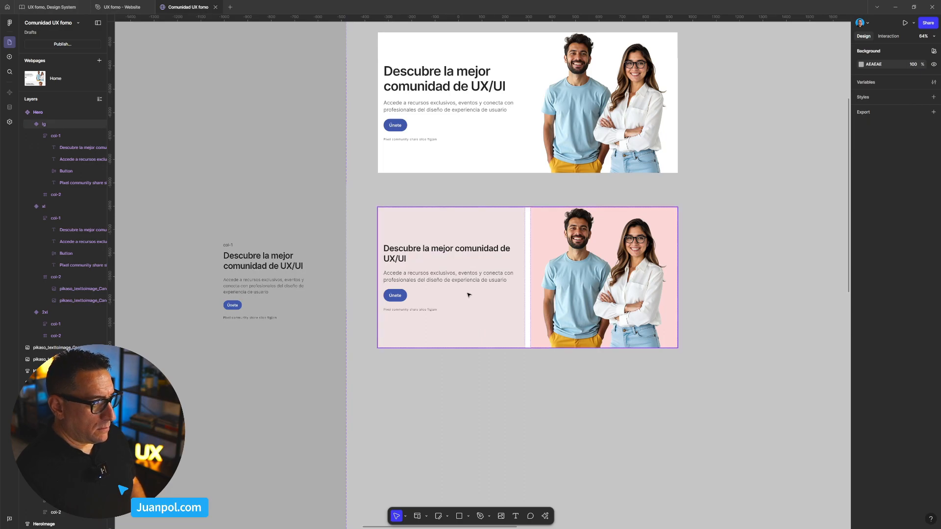
Set the lg variant's description paragraph to font size 18 and line height 26, matching the copied col-1 paragraph
click(285, 287)
click(285, 287)
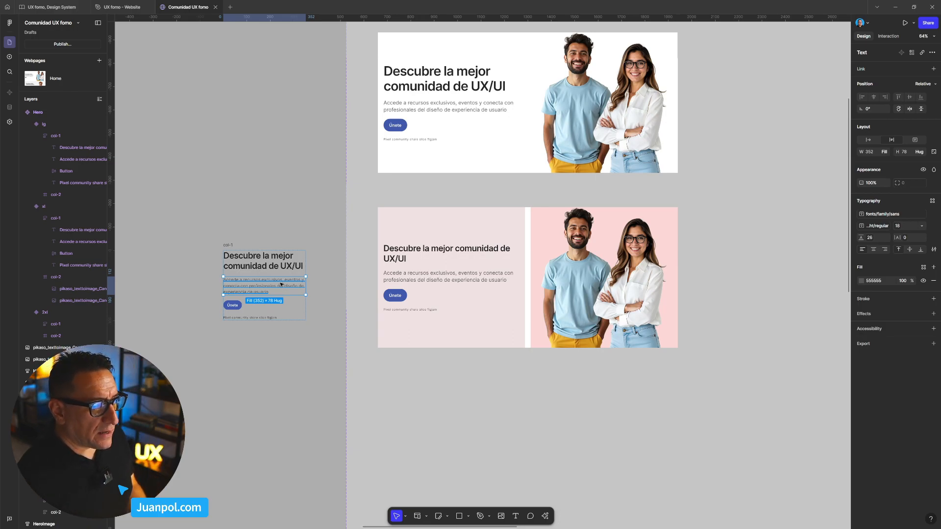
click(395, 283)
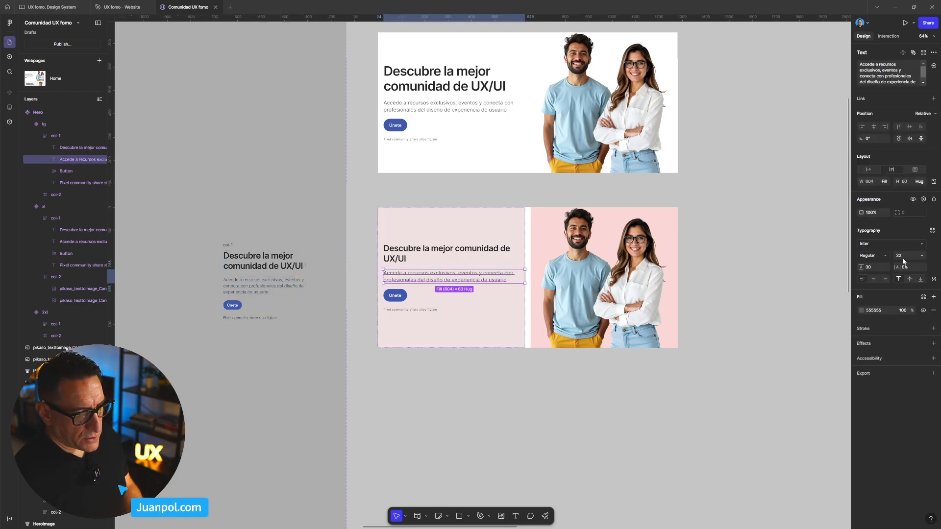
click(870, 267)
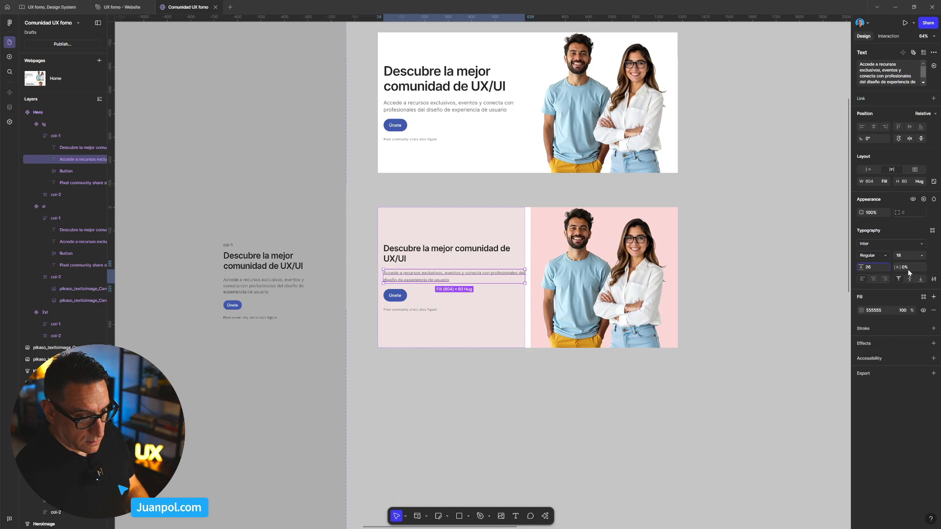
click(702, 425)
Compare the Únete button label's typography in the lg variant with the one in the copied col-1 frame
scroll(299, 343, up, 3)
drag(365, 203, 378, 239)
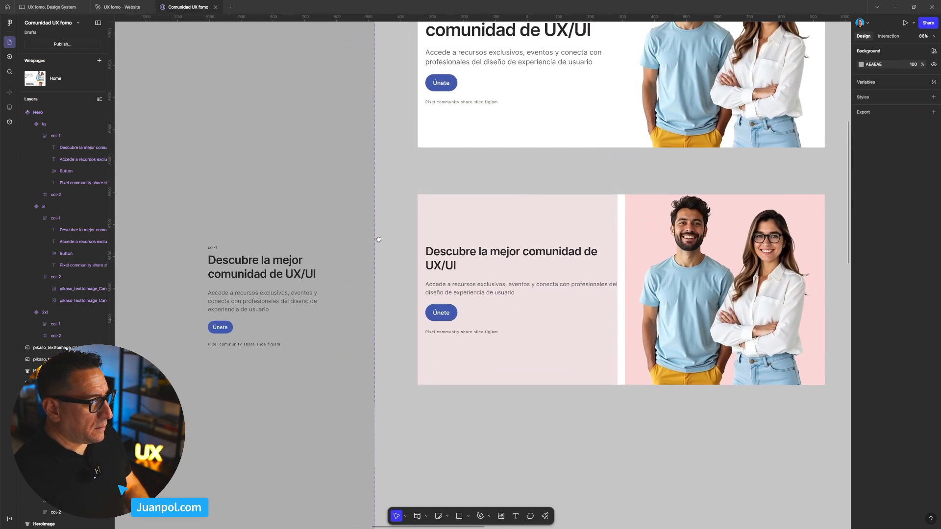
scroll(295, 348, up, 5)
drag(339, 363, 418, 339)
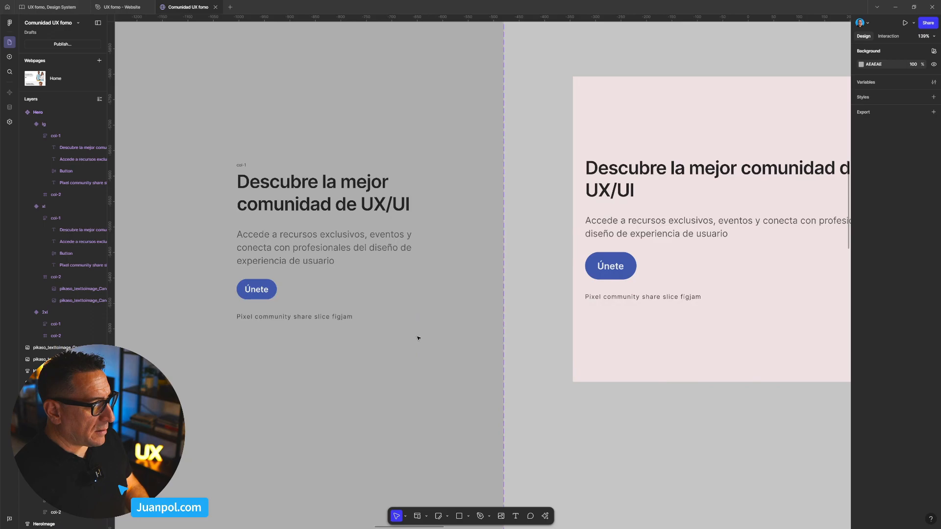
click(267, 290)
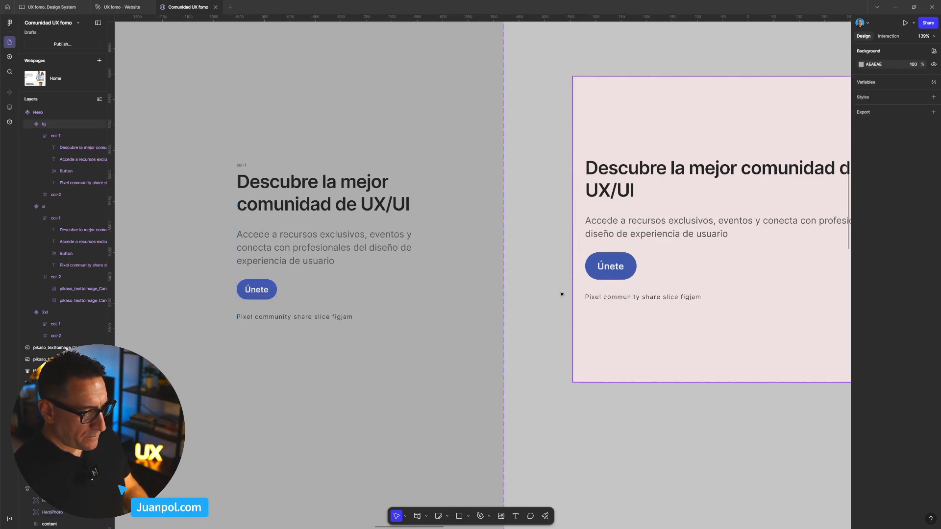
scroll(569, 296, down, 5)
scroll(570, 299, up, 2)
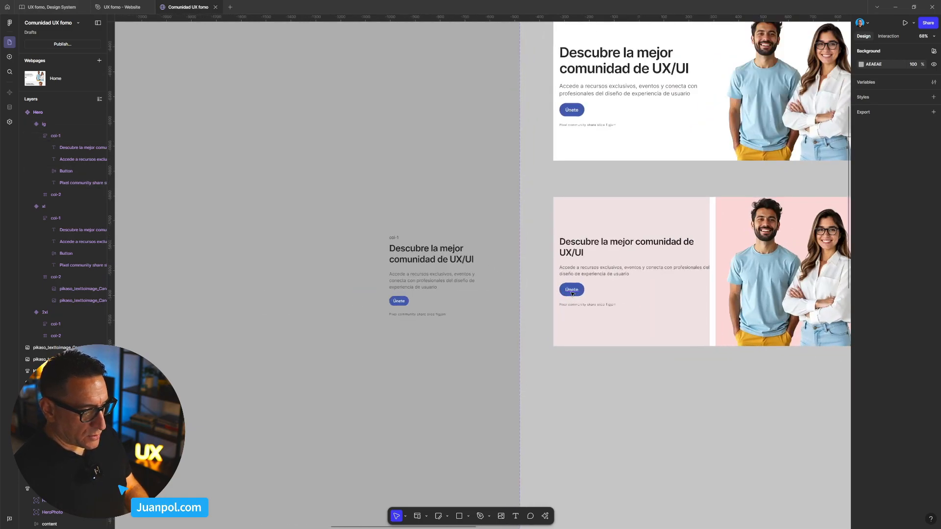
click(572, 289)
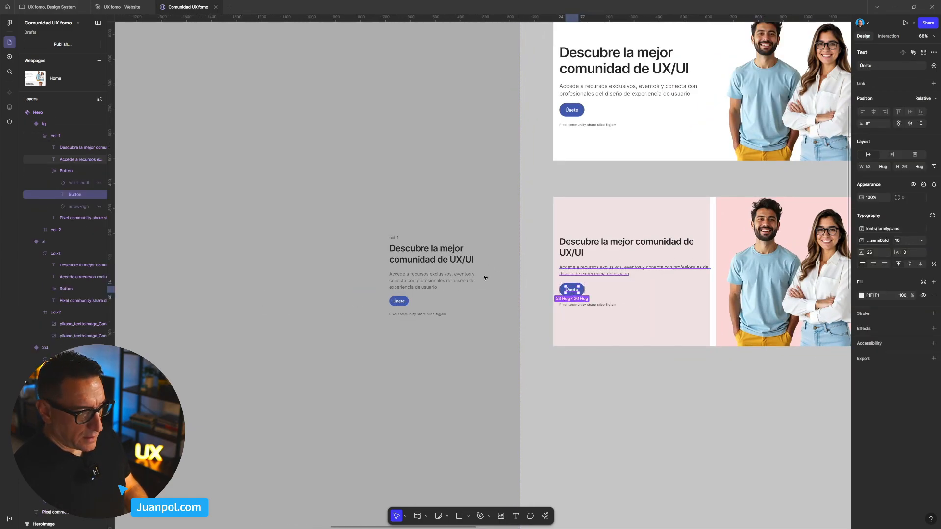
click(399, 301)
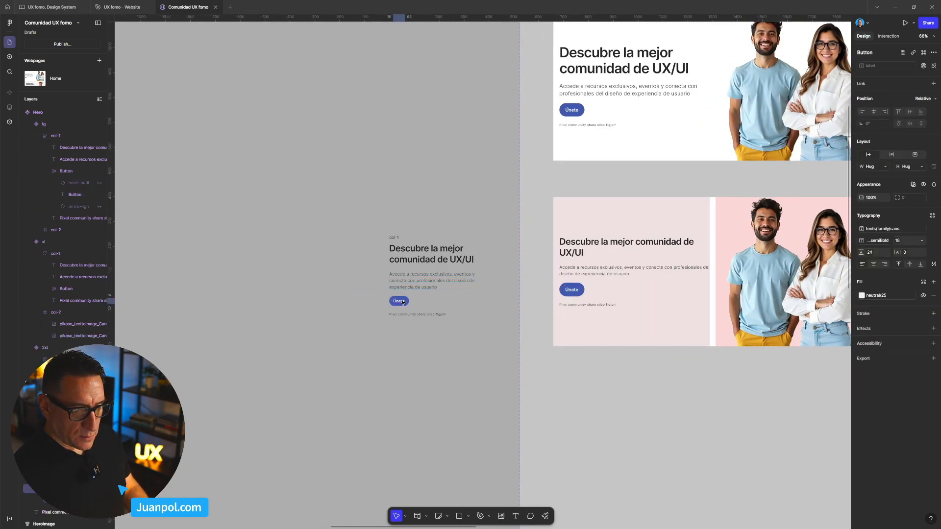
Detach the font family and weight variables from the lg button's Únete label and set its font size to 16
click(568, 292)
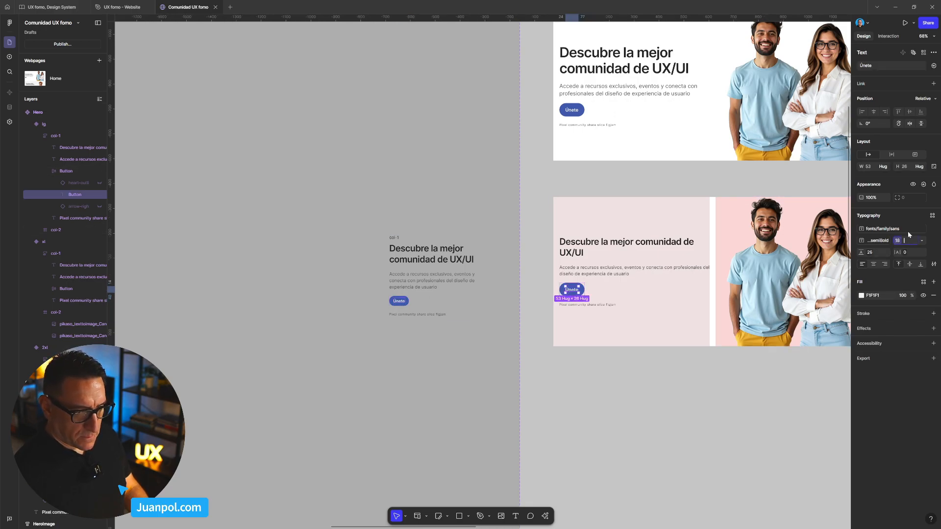
click(934, 229)
click(887, 241)
click(907, 242)
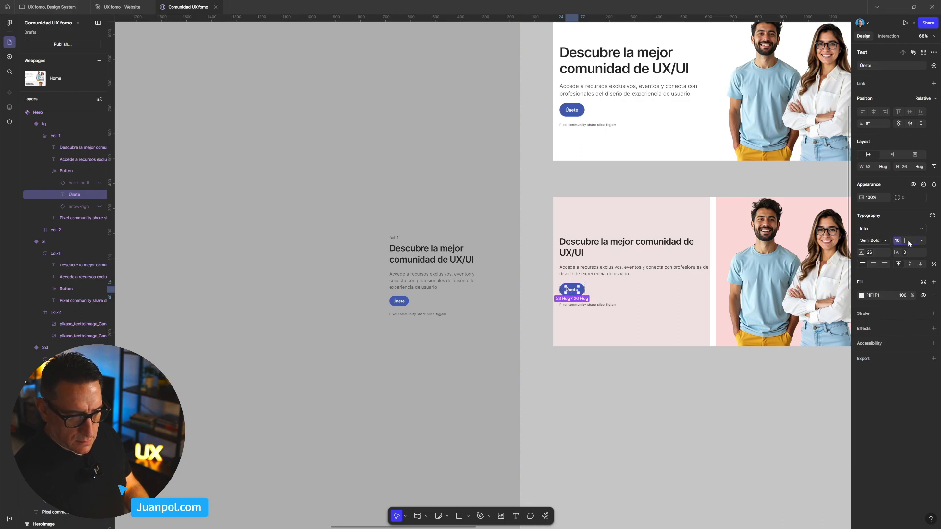
text(16)
key(Return)
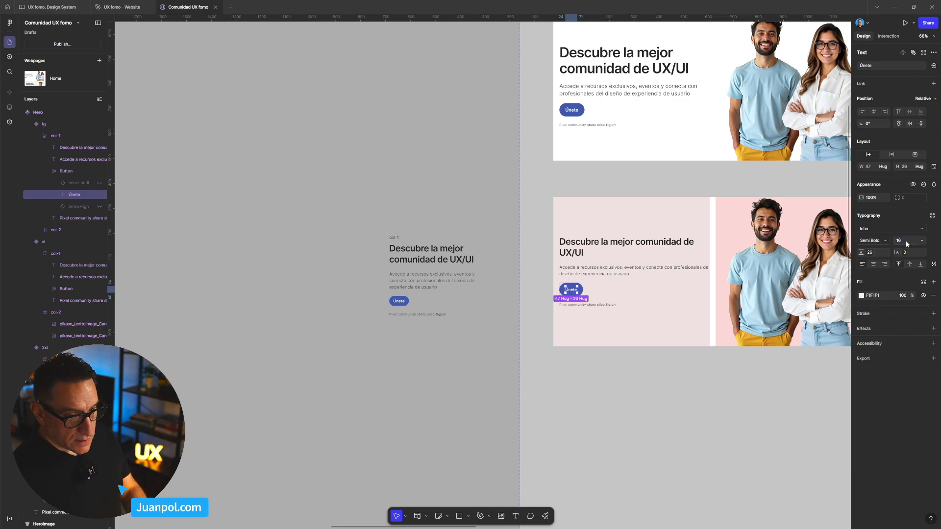
Set the lg button label's line height to 24 and its letter spacing to 0 px
click(884, 252)
text(24)
key(Return)
click(399, 302)
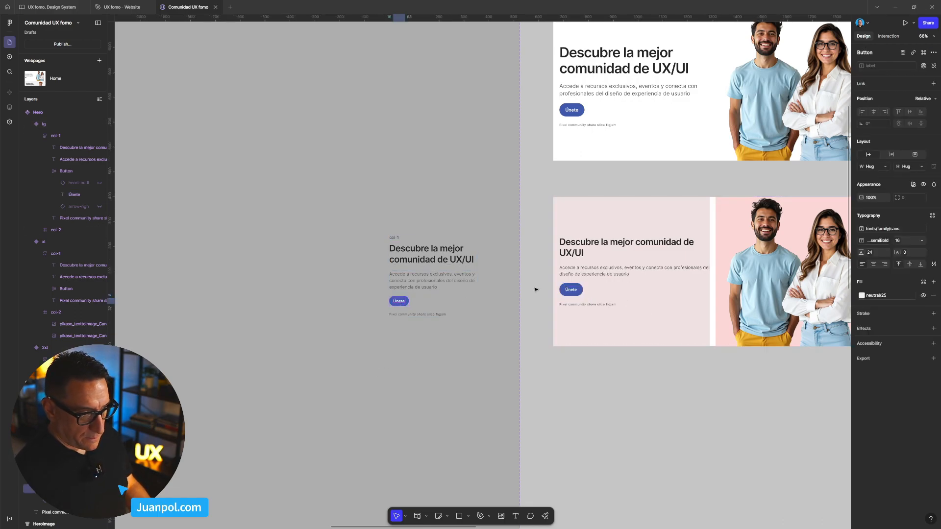
double_click(571, 289)
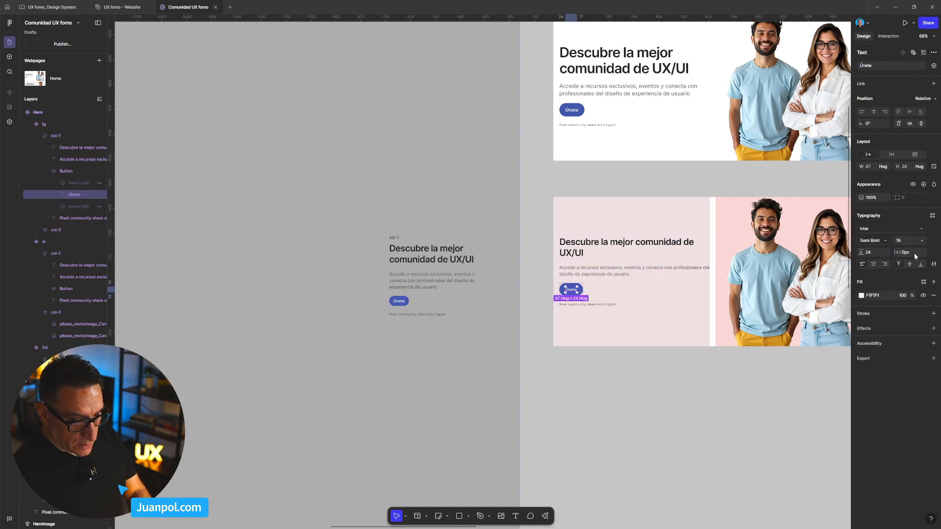
click(416, 390)
Set the lg variant button's horizontal padding to 16 and vertical padding to 8, using the copied col-1 button as reference
scroll(410, 343, up, 3)
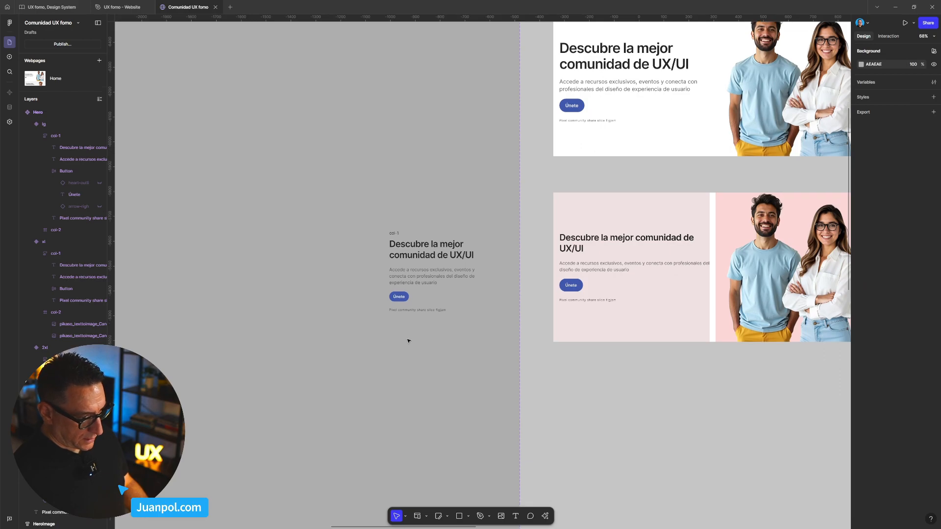
scroll(406, 297, up, 1)
click(408, 296)
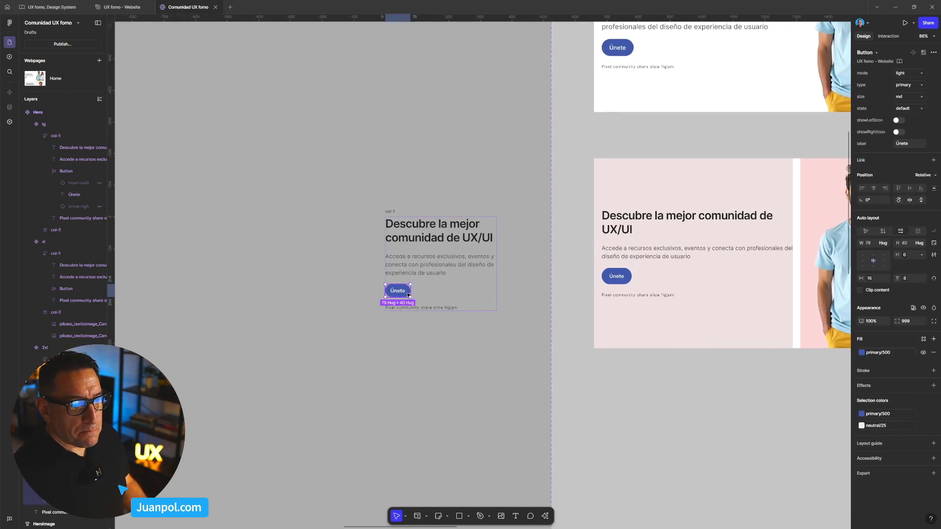
scroll(408, 294, down, 1)
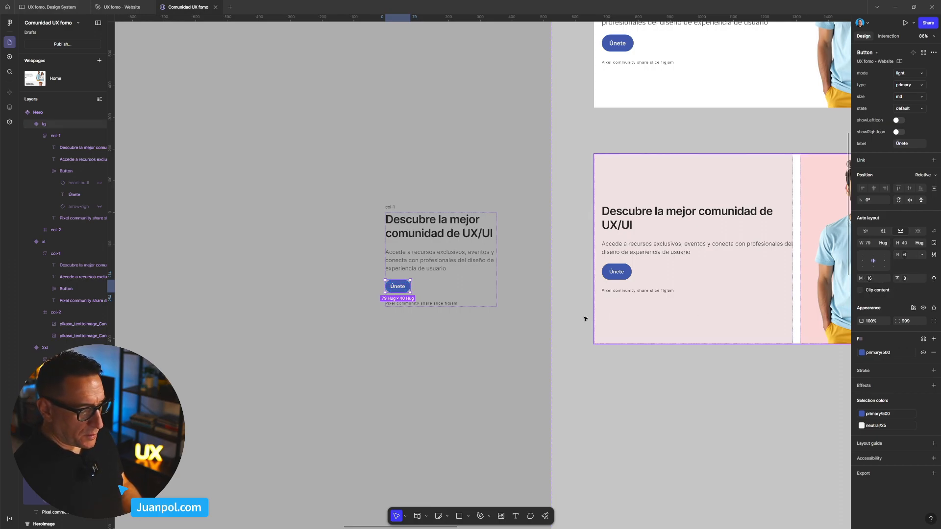
click(628, 277)
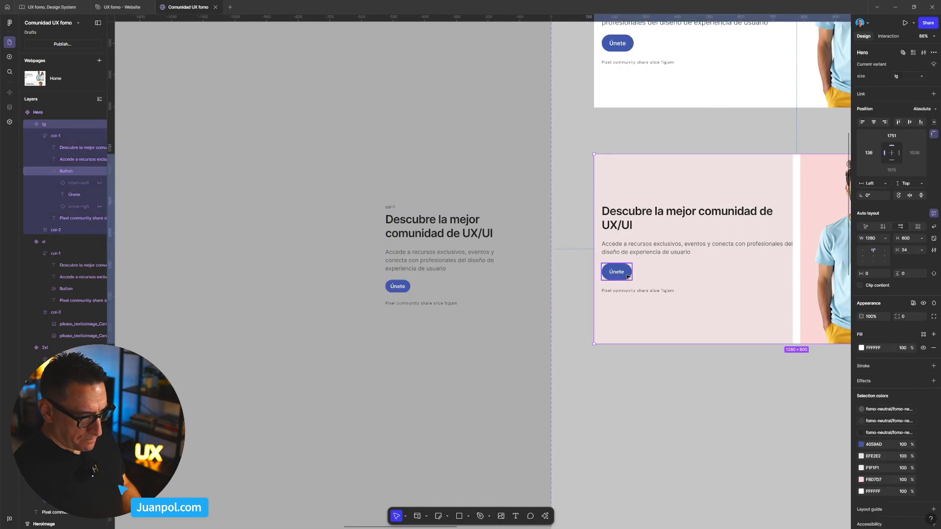
click(628, 277)
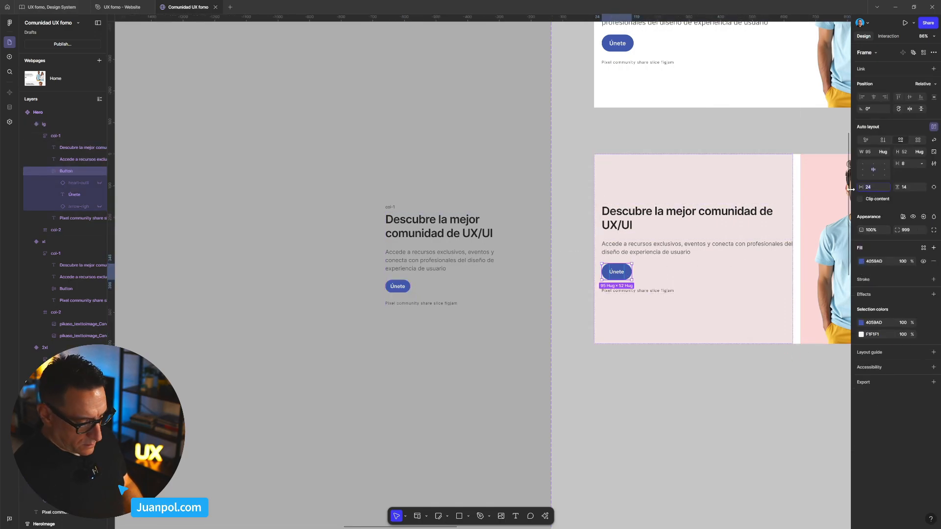
text(16)
key(Return)
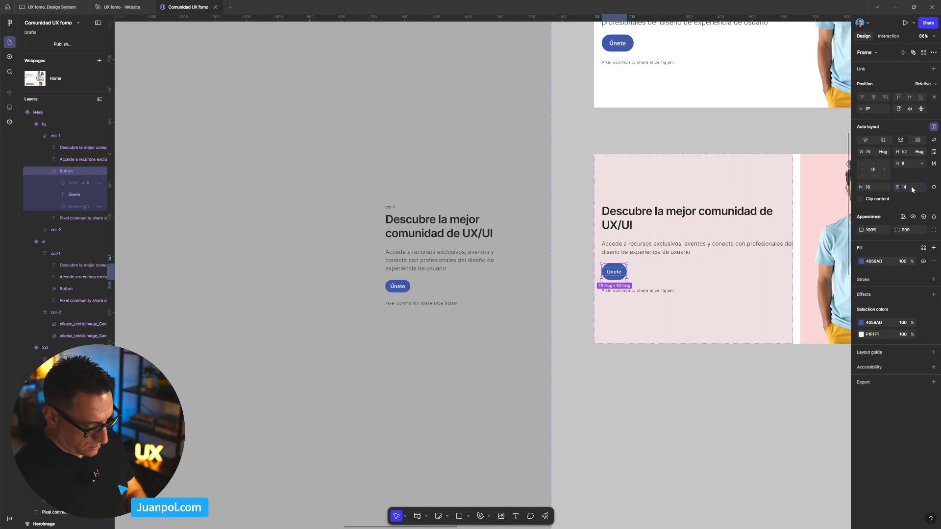
text(8)
key(Return)
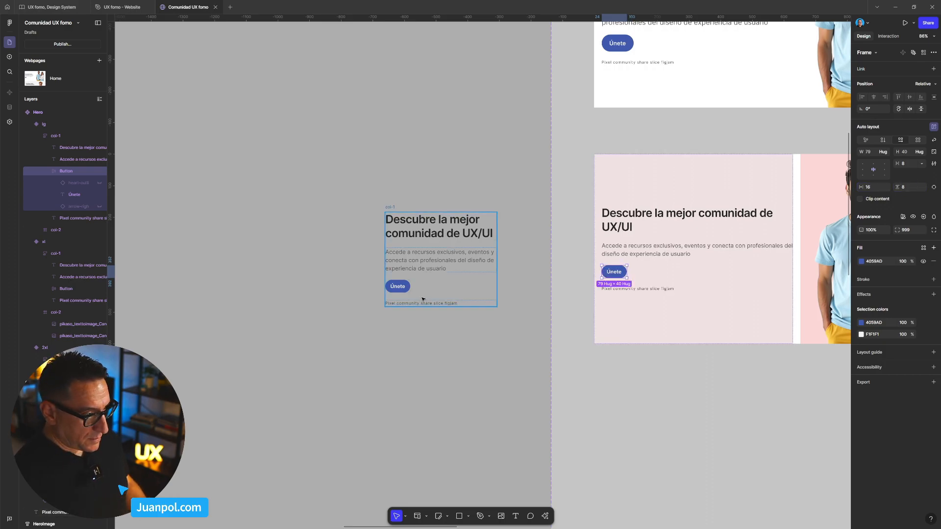
Match the item gap of the lg variant's button to that of the copied col-1 button
click(409, 288)
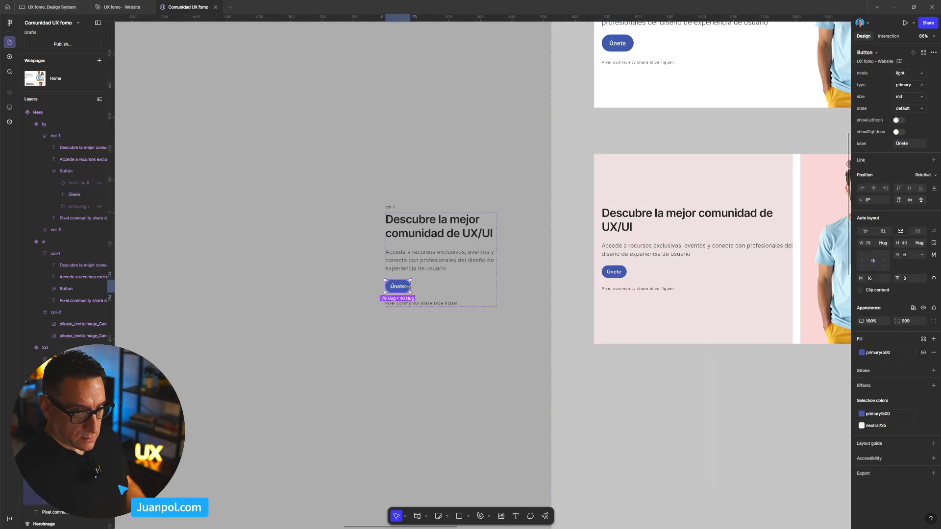
click(624, 278)
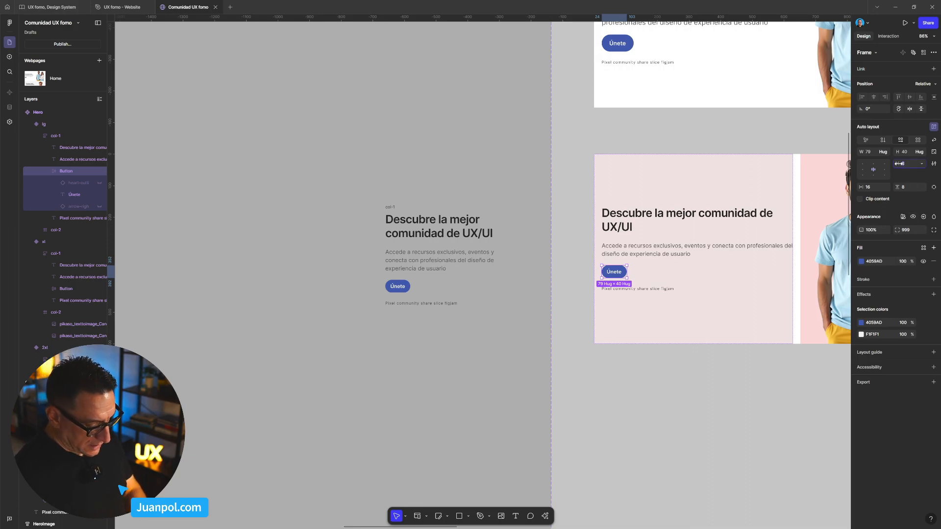
click(477, 338)
Compare the typography of the "Pixel community share slice figjam" caption in the copied col-1 frame and the lg variant
scroll(477, 338, down, 1)
scroll(475, 339, up, 5)
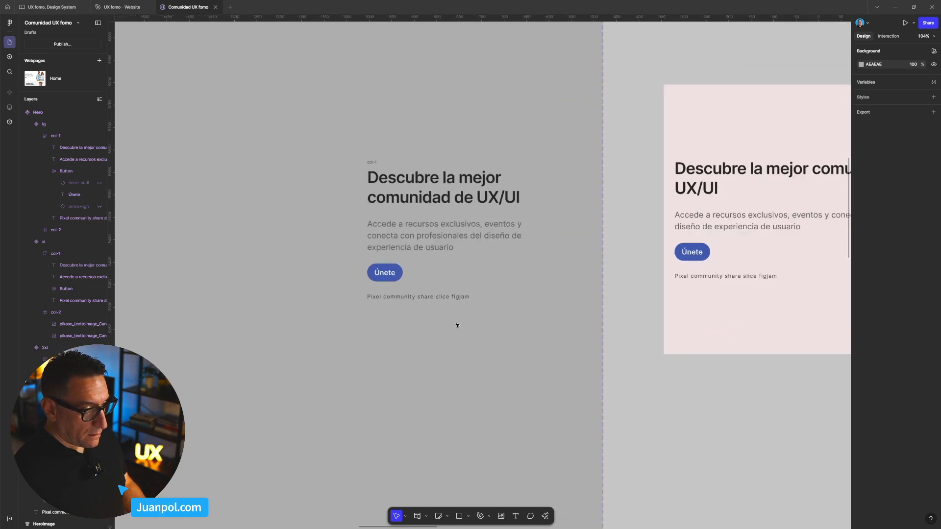
click(414, 295)
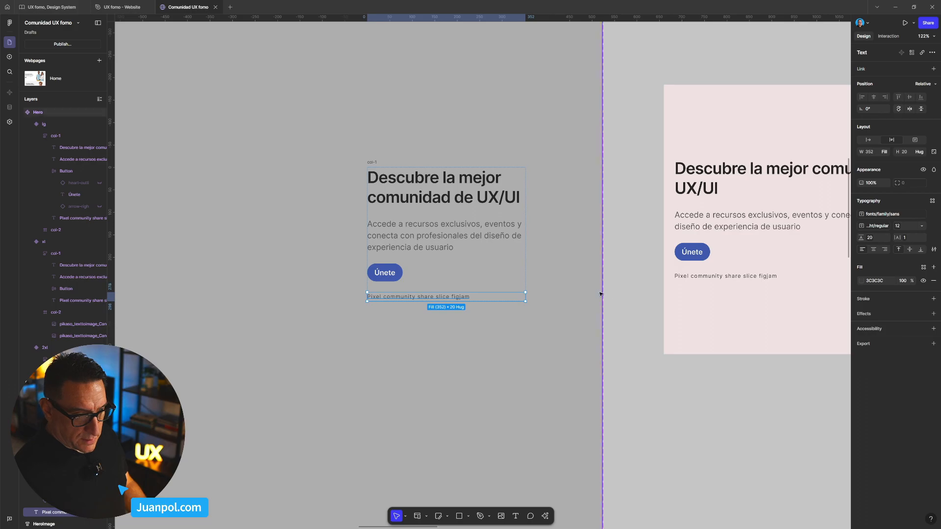
click(694, 279)
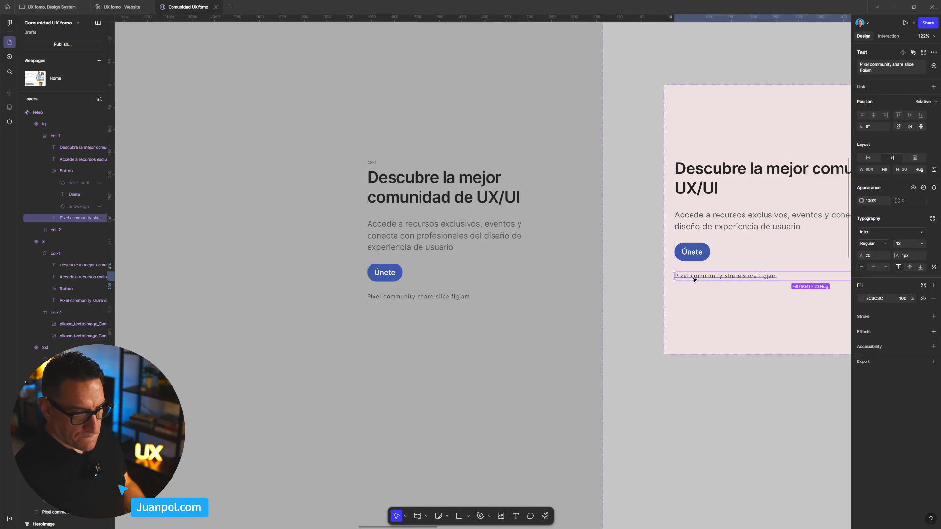
click(437, 381)
Delete the copied col-1 reference frame beside the Hero component set
scroll(437, 380, down, 5)
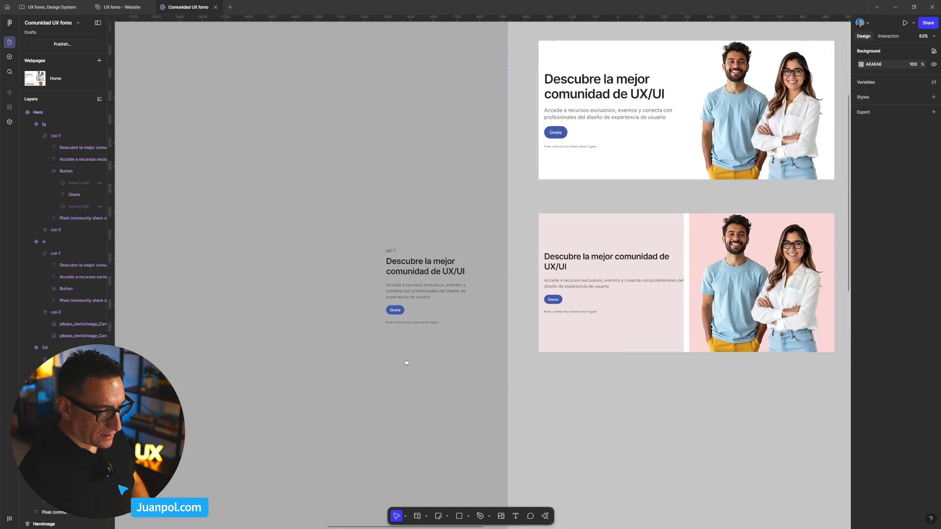
drag(331, 217, 440, 330)
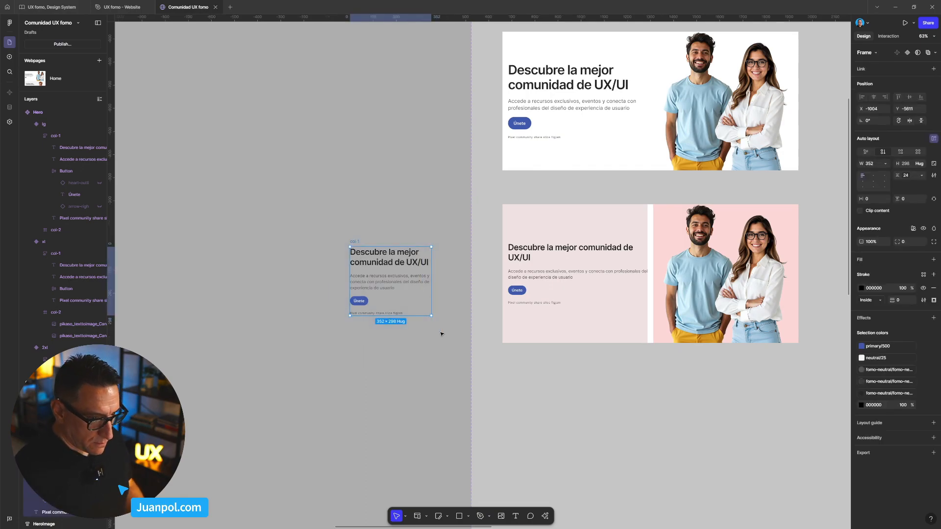
key(Delete)
scroll(390, 348, right, 2)
scroll(391, 356, down, 6)
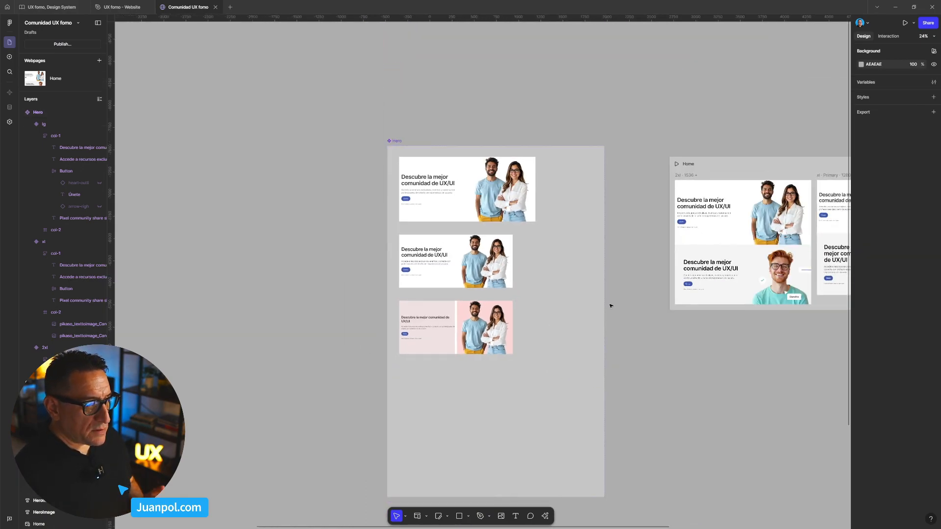
Set the lg Hero variant's height to 550
drag(677, 348, 666, 308)
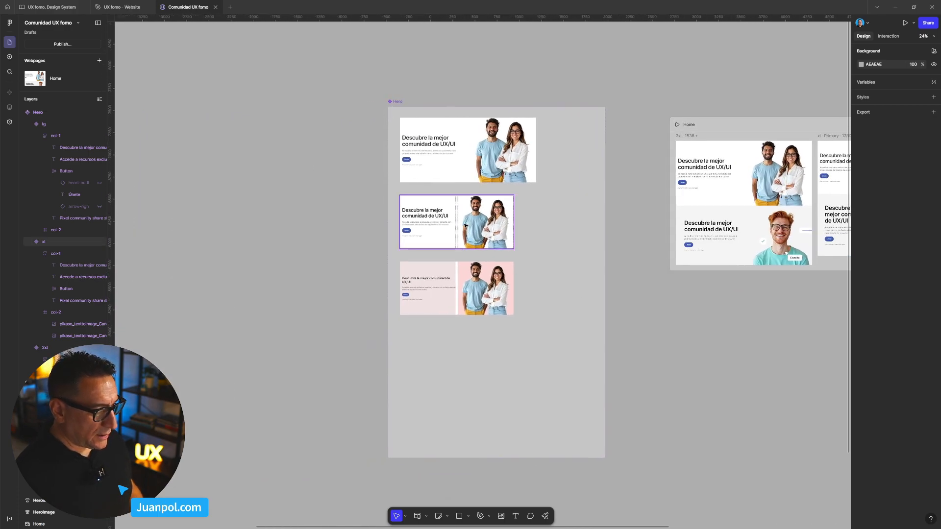
click(465, 225)
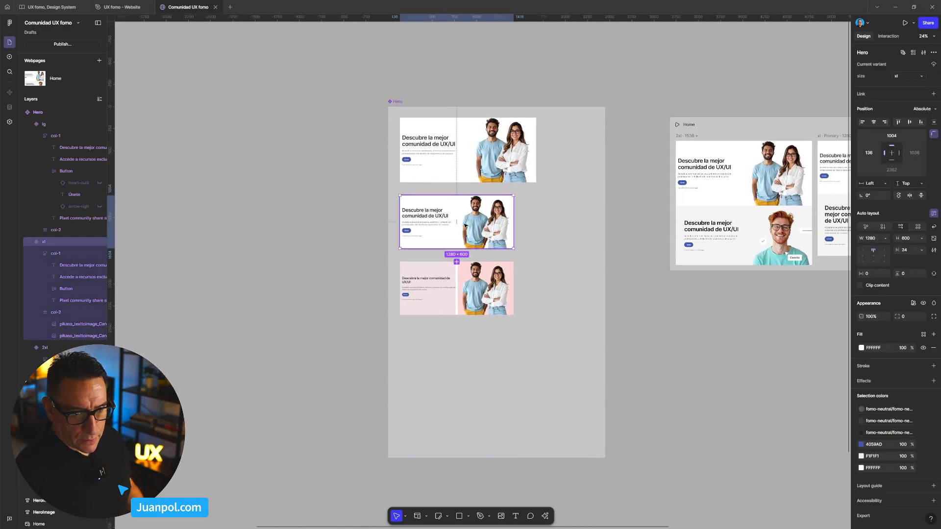
click(474, 307)
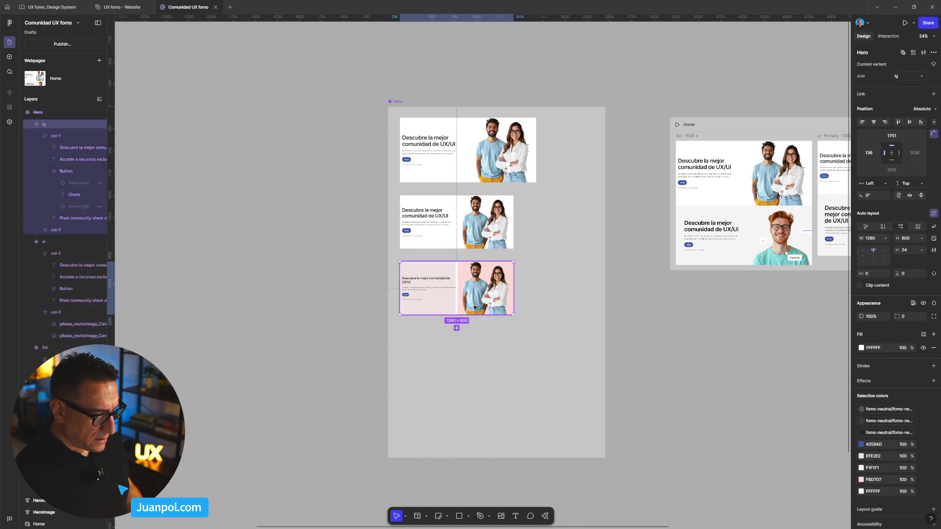
click(895, 240)
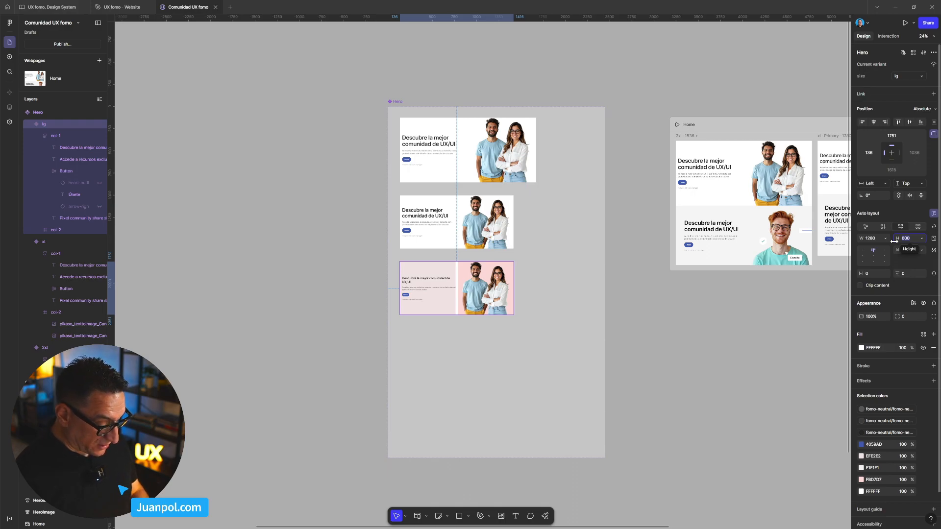
text(5)
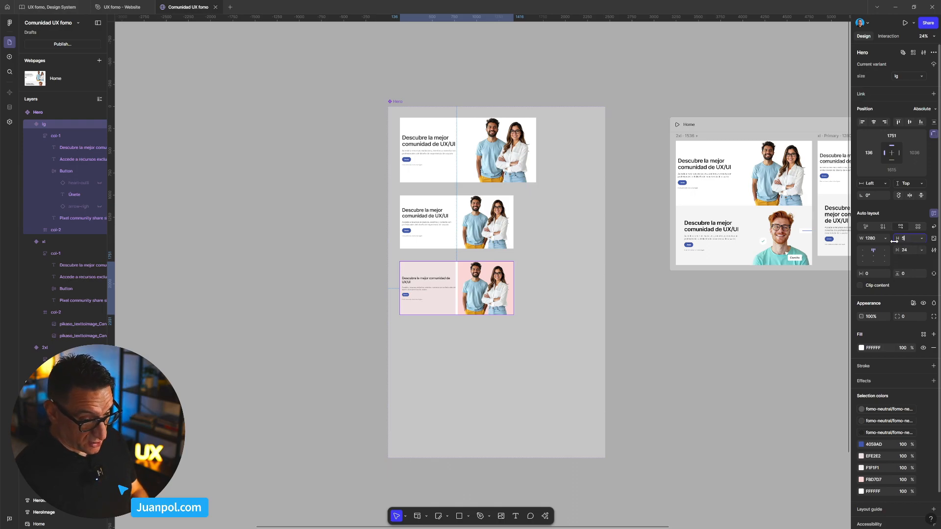
text(50)
key(Return)
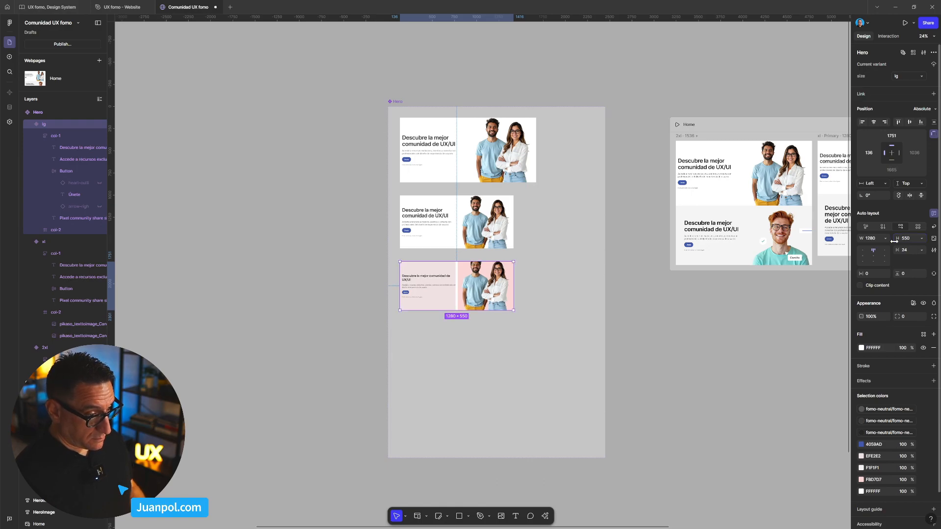
Set the lg Hero variant's height to 520
click(899, 238)
text(5)
key(Return)
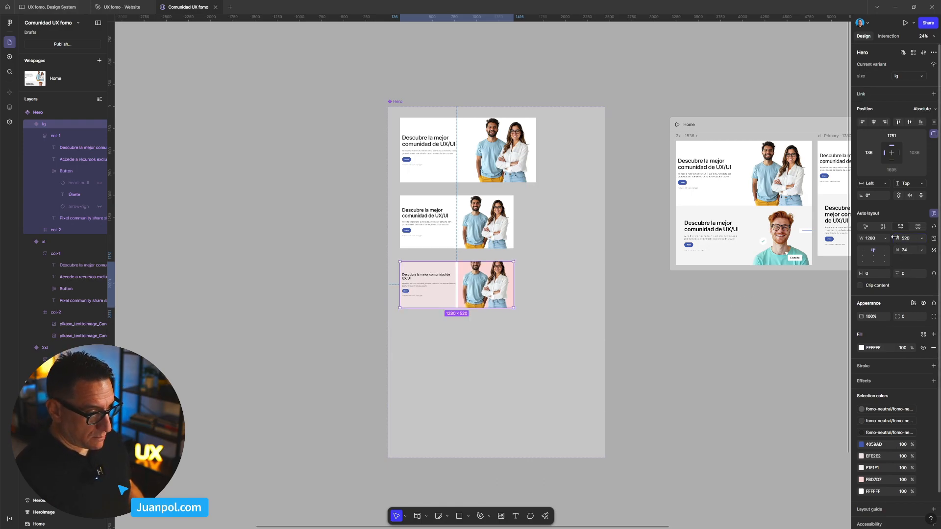
Scale both people images in the lg variant's col-2 down proportionally to about 473 × 517
scroll(588, 353, up, 3)
scroll(607, 296, up, 5)
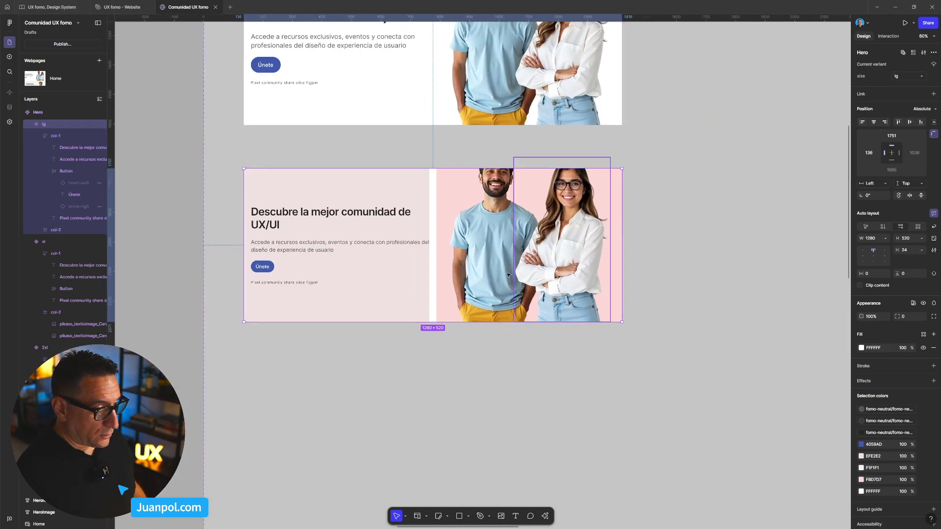
click(543, 271)
shift+click(552, 272)
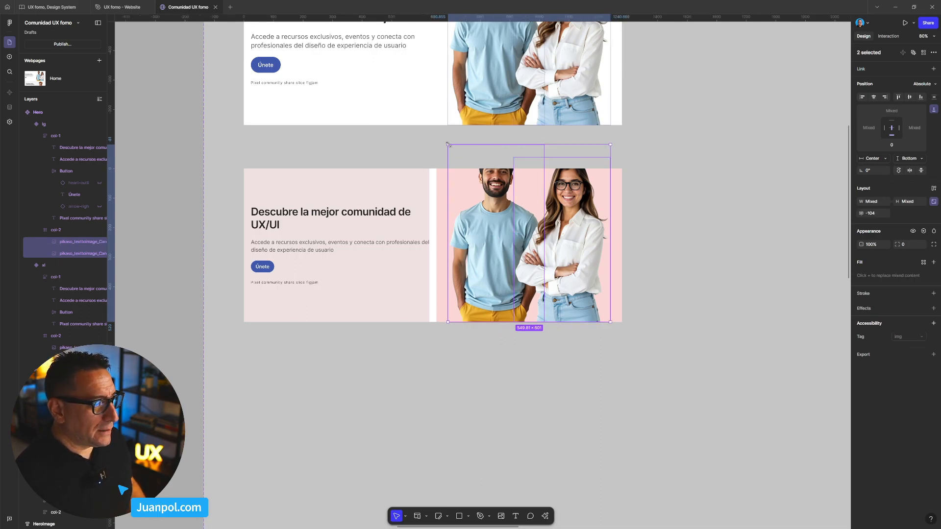
drag(452, 155, 471, 173)
Move the two scaled people images left within the lg variant's pink column so they sit roughly centred
key(shift+Left)
key(shift+Left)
key(shift+Left)
key(shift+Left)
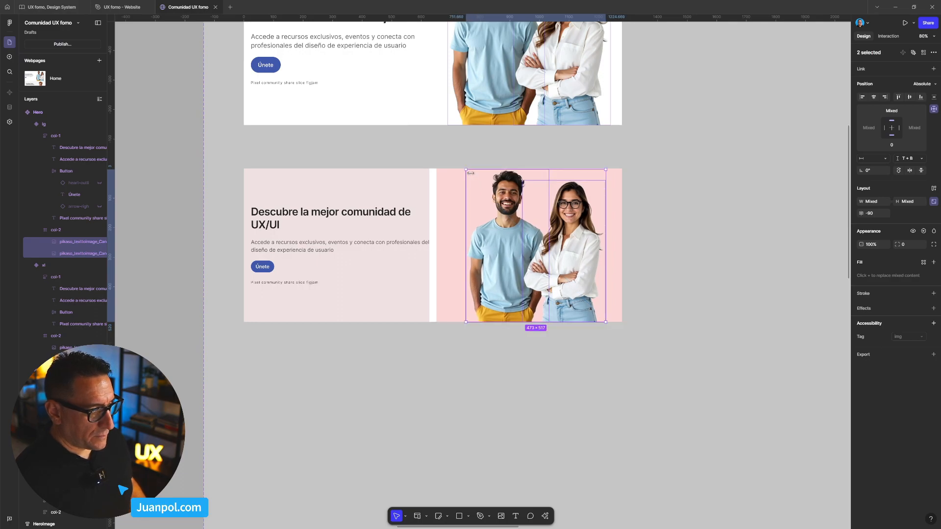
key(Left)
key(Left)
key(Left)
key(Left)
key(Left)
key(Left)
key(Left)
key(Left)
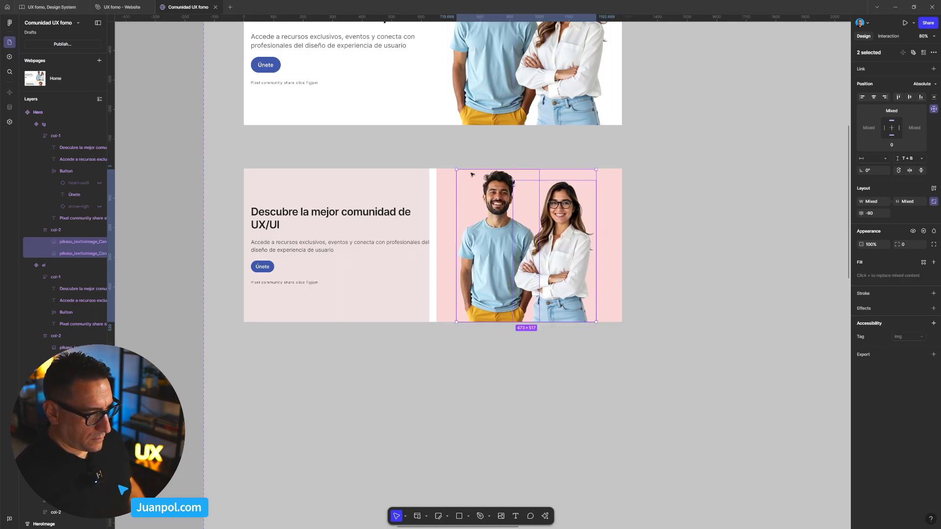
drag(494, 260, 498, 260)
click(527, 363)
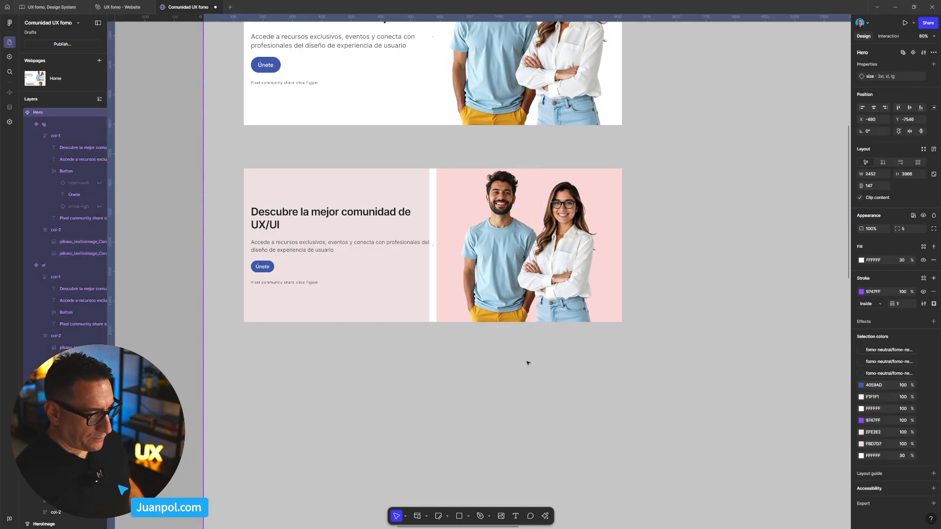
Compare the position constraints and sizes of the people images in the xl and lg variants
scroll(523, 368, down, 6)
scroll(699, 381, right, 7)
scroll(700, 381, down, 2)
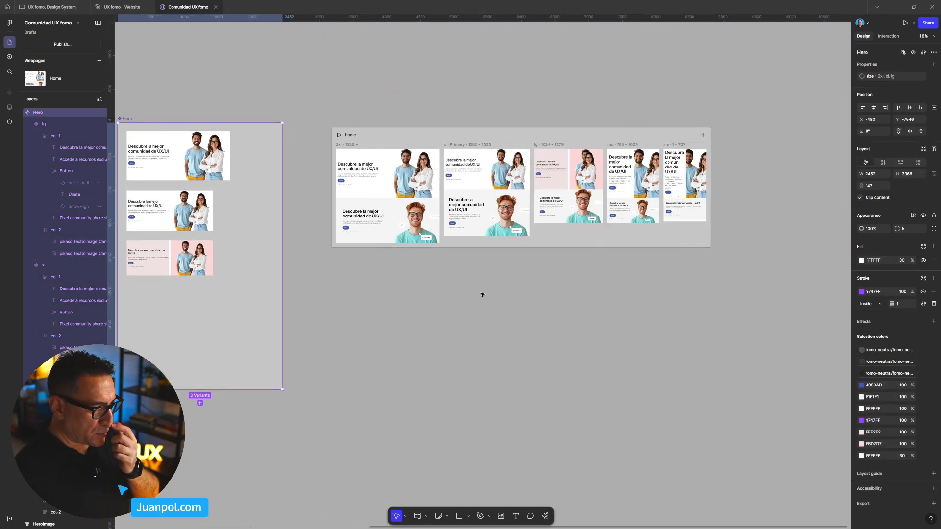
scroll(259, 298, left, 3)
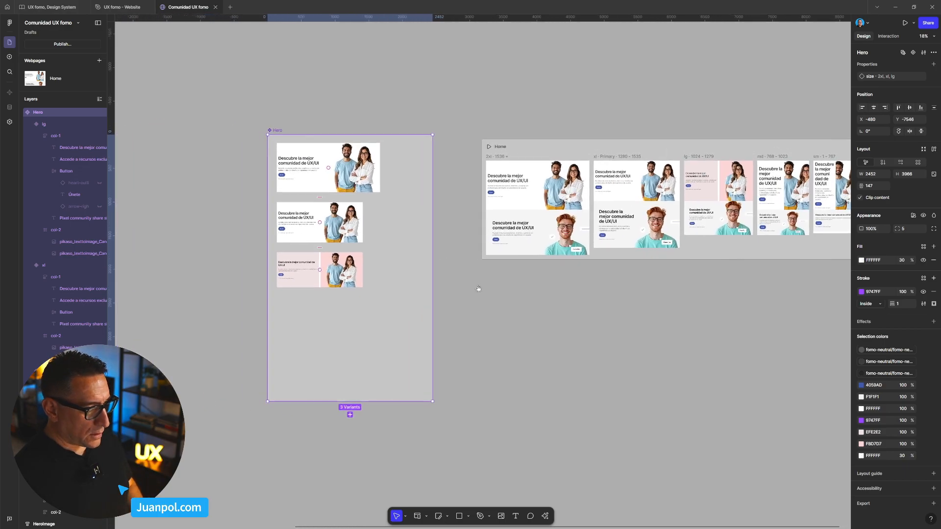
scroll(347, 253, up, 3)
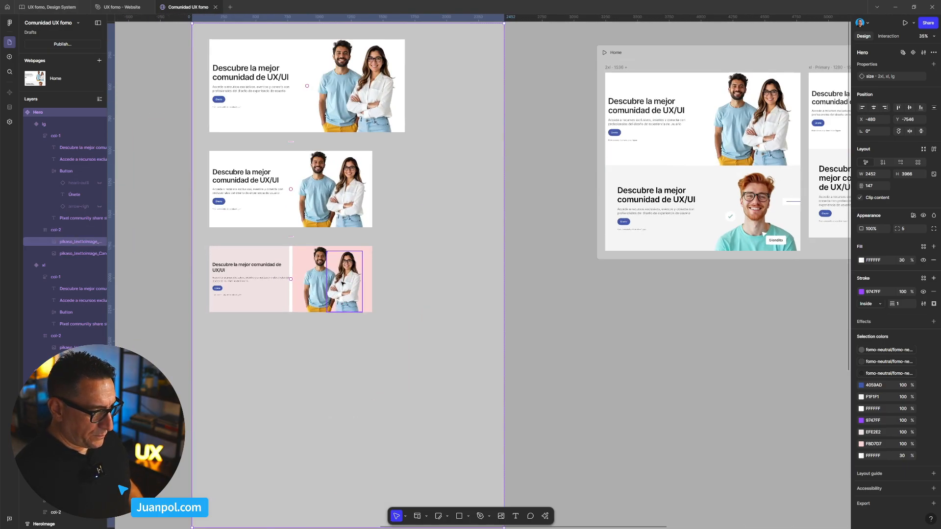
ctrl+click(348, 265)
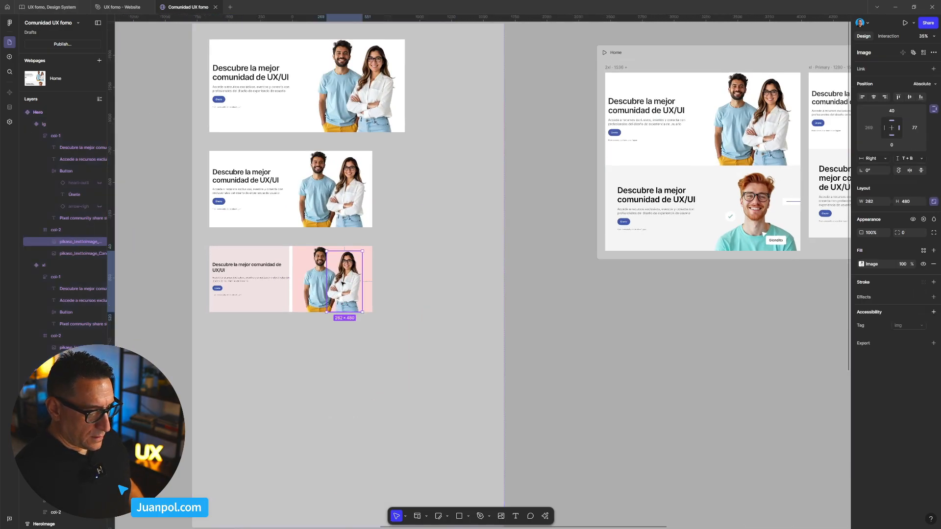
ctrl+click(346, 185)
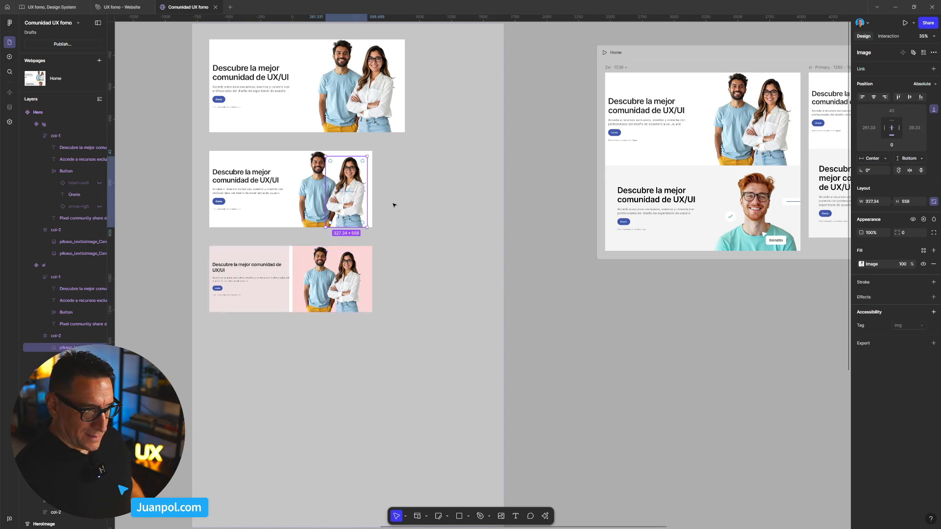
click(428, 244)
drag(524, 244, 576, 251)
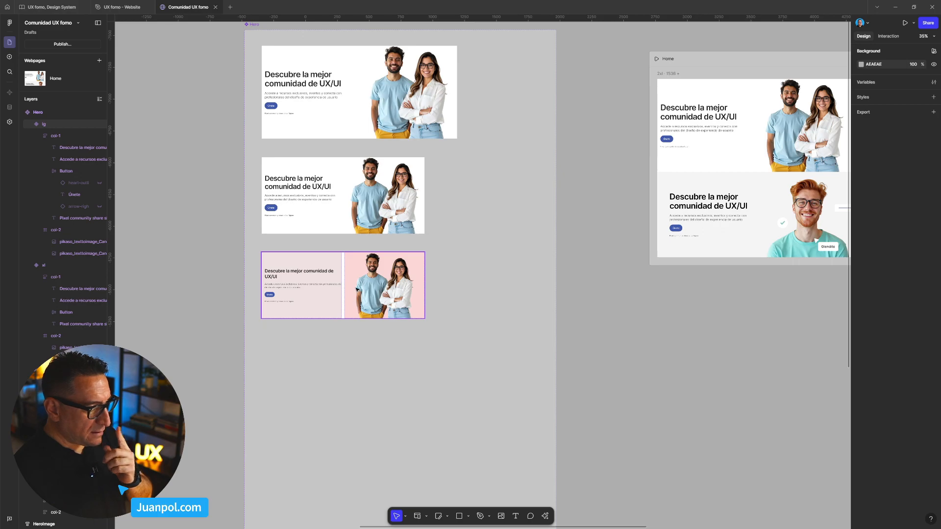
click(370, 212)
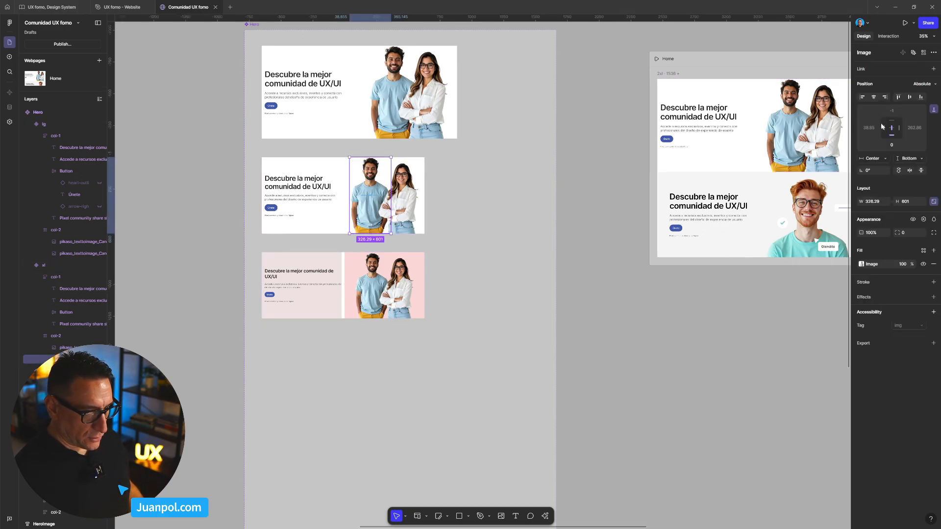
click(407, 221)
click(397, 298)
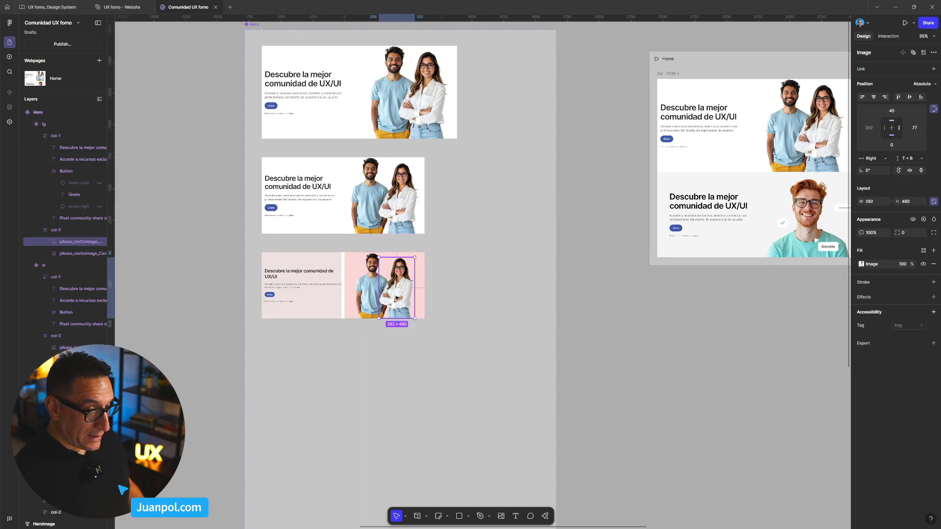
Set the constraints of both people images in the lg variant's col-2 to Center horizontally and Bottom vertically
click(367, 300)
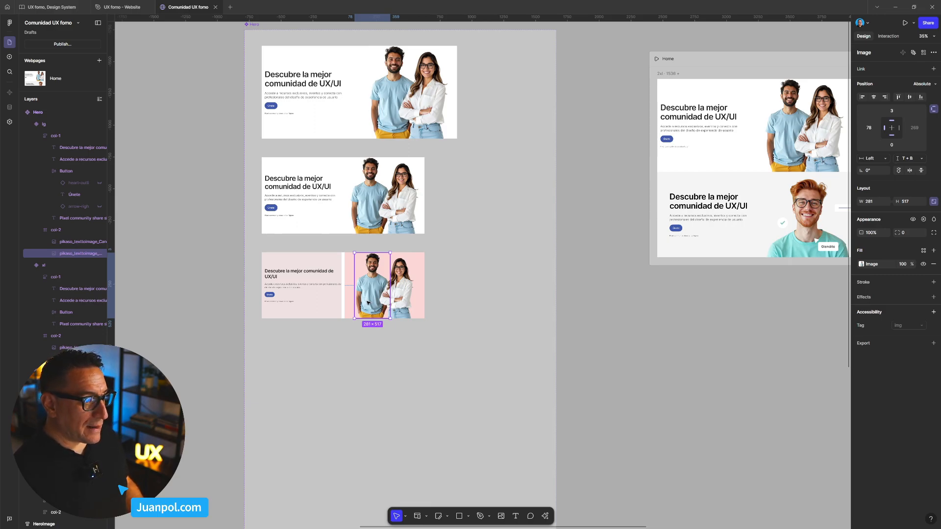
scroll(370, 275, up, 3)
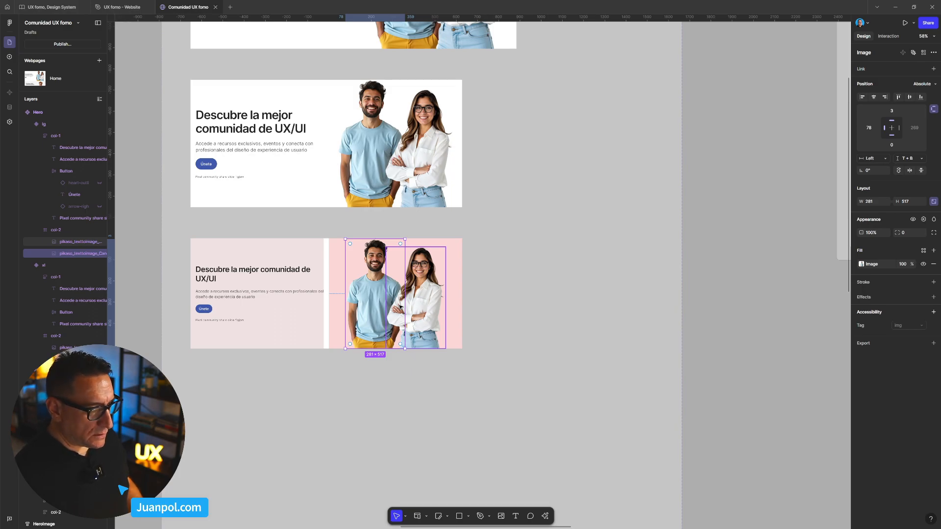
click(892, 128)
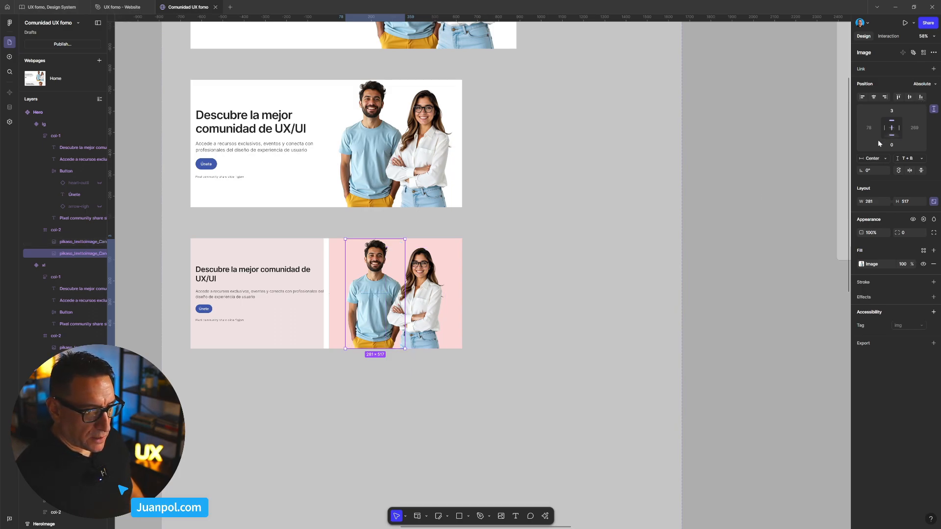
click(425, 290)
click(893, 131)
click(895, 123)
click(892, 135)
click(377, 307)
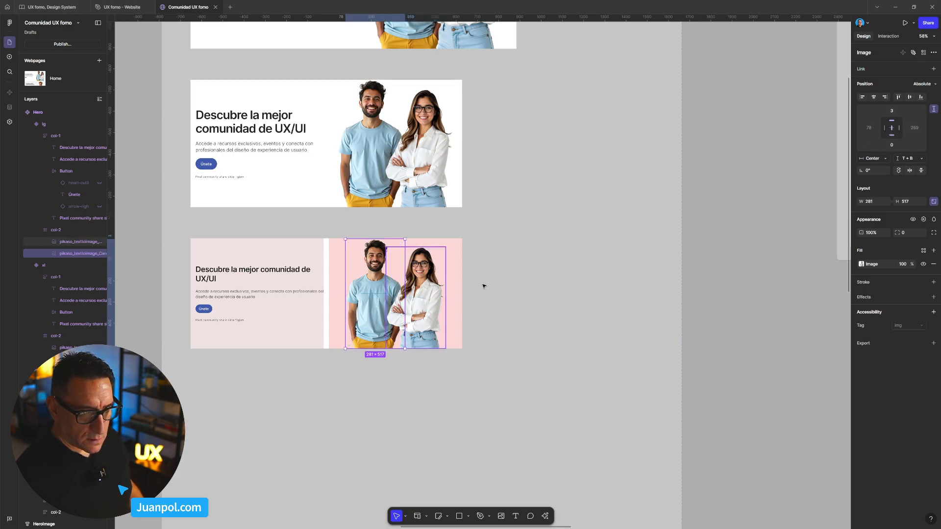
click(893, 135)
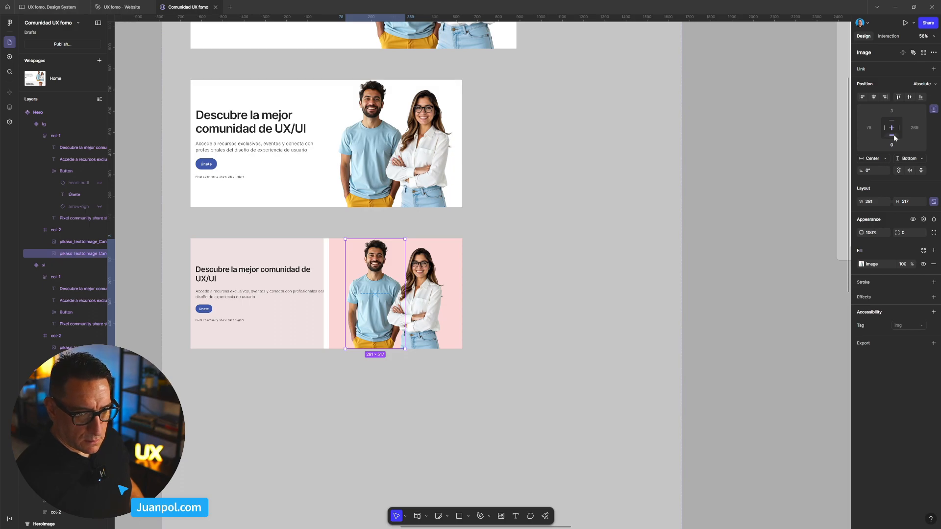
click(371, 161)
click(510, 306)
Review how the Hero variants look across the Home webpage's 2xl, xl, lg, md and sm breakpoints
scroll(507, 305, down, 2)
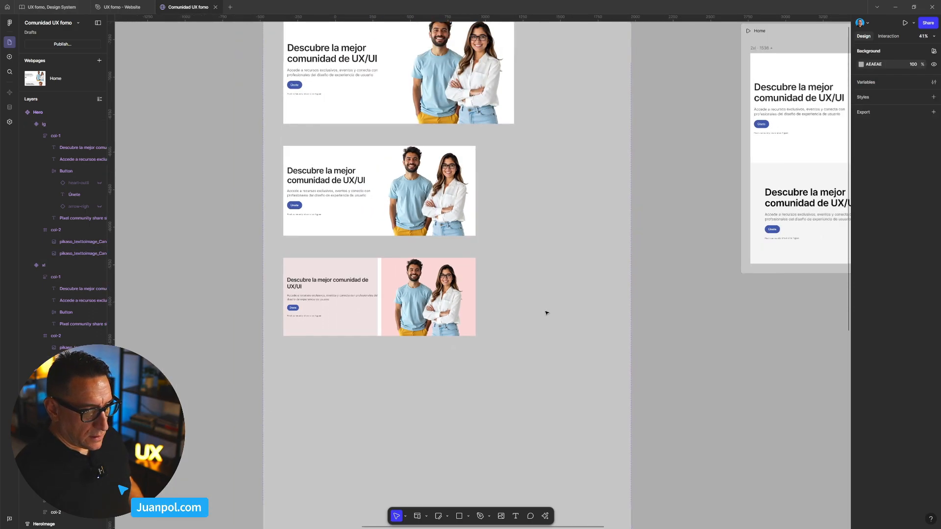
drag(682, 298, 340, 309)
drag(483, 314, 252, 325)
drag(427, 315, 390, 322)
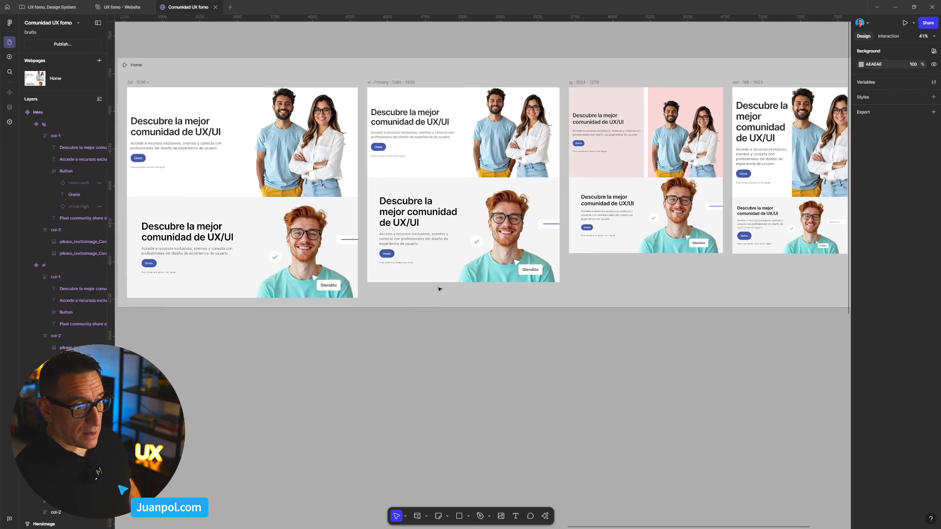
scroll(545, 172, up, 4)
scroll(647, 163, down, 3)
drag(699, 172, 656, 179)
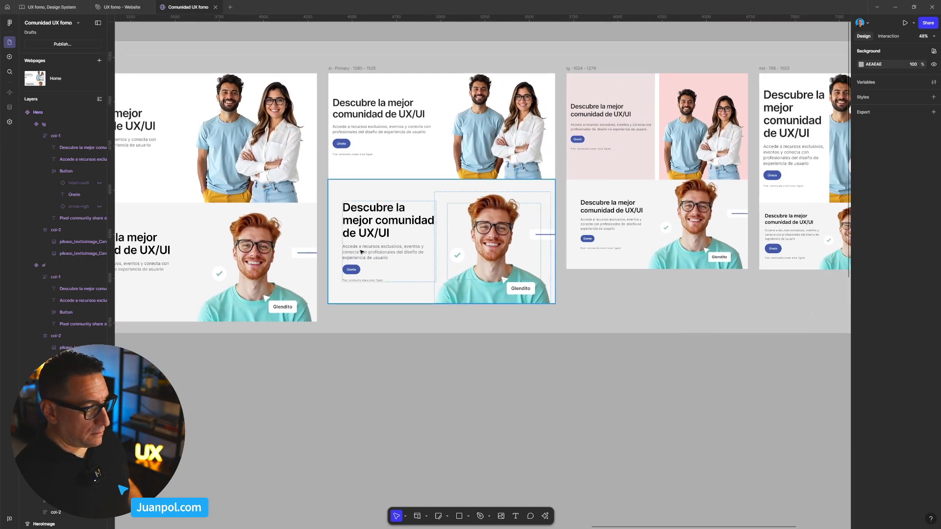
scroll(403, 254, left, 5)
scroll(384, 261, down, 3)
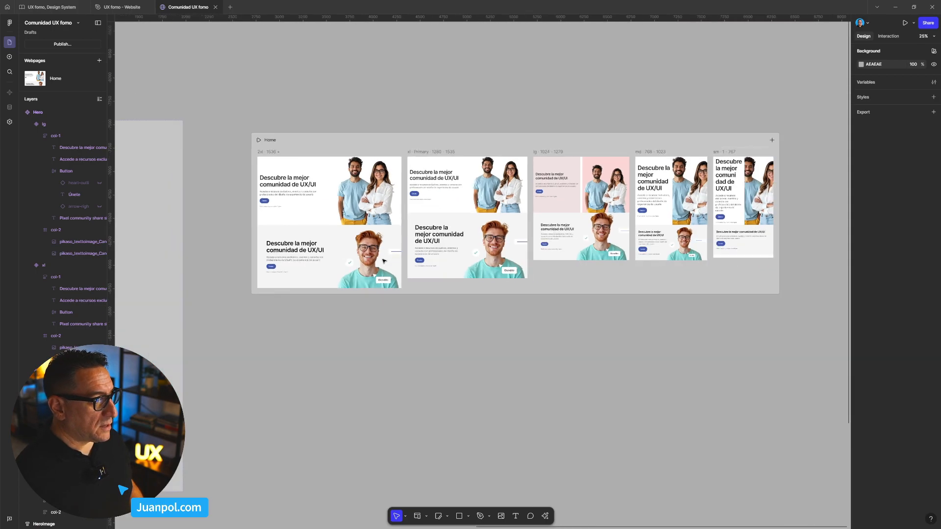
Preview the Home webpage, resize the viewport to widths of 1284 and 1342, and return to the canvas
click(328, 148)
key(shift+space)
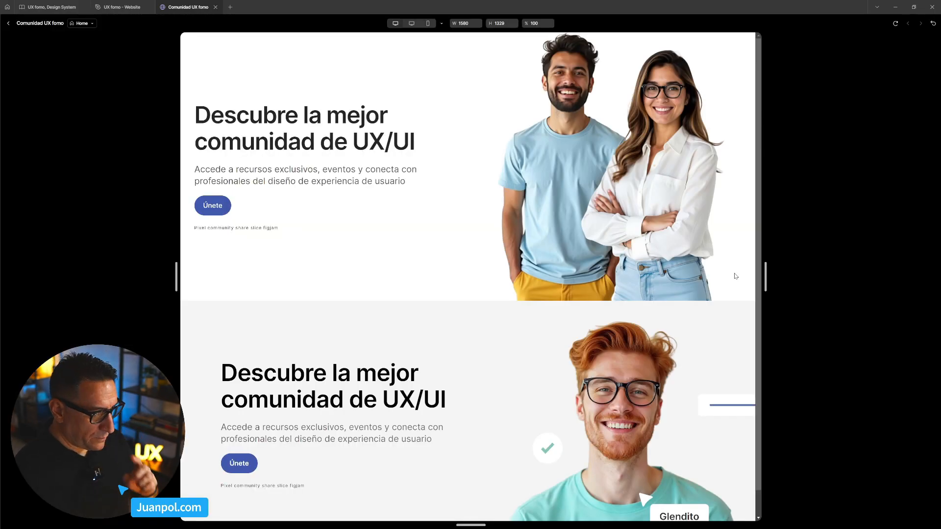
drag(765, 277, 708, 276)
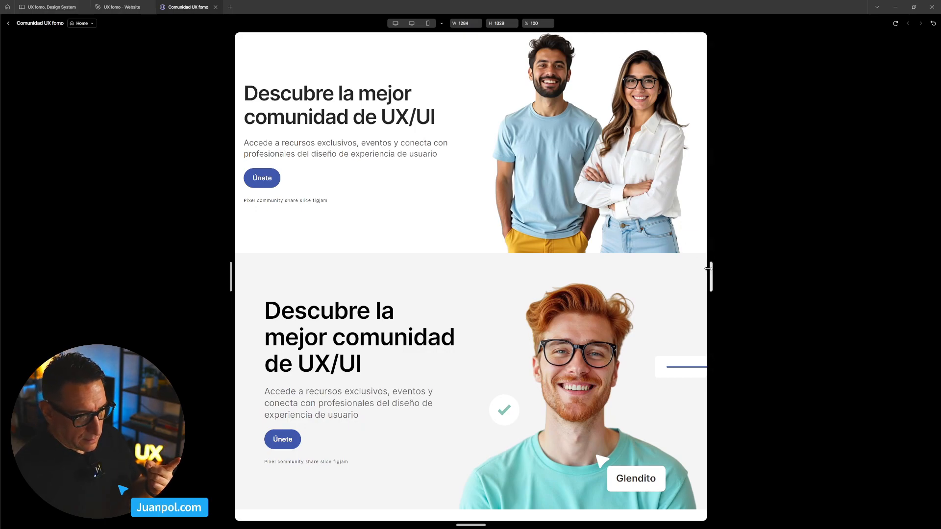
mouse_move(711, 270)
mouse_down()
mouse_move(695, 271)
mouse_move(721, 272)
mouse_up()
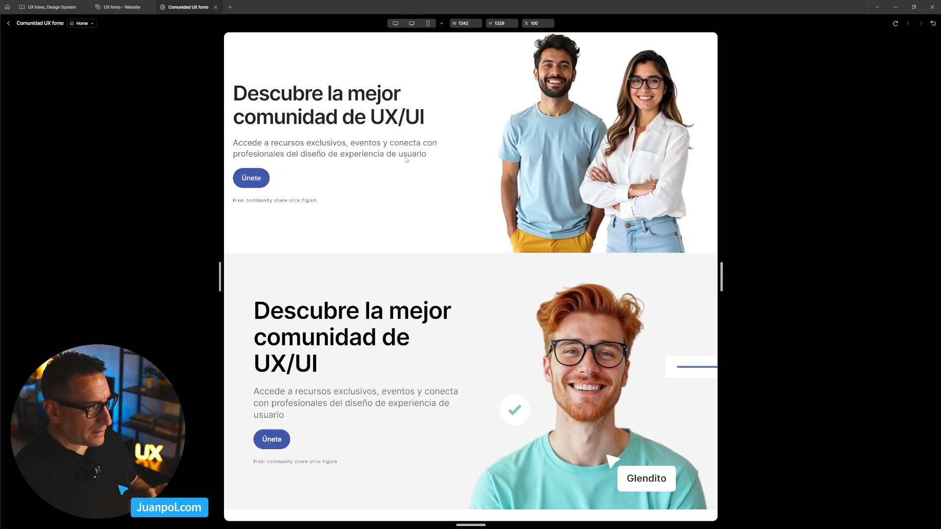
click(122, 7)
click(195, 5)
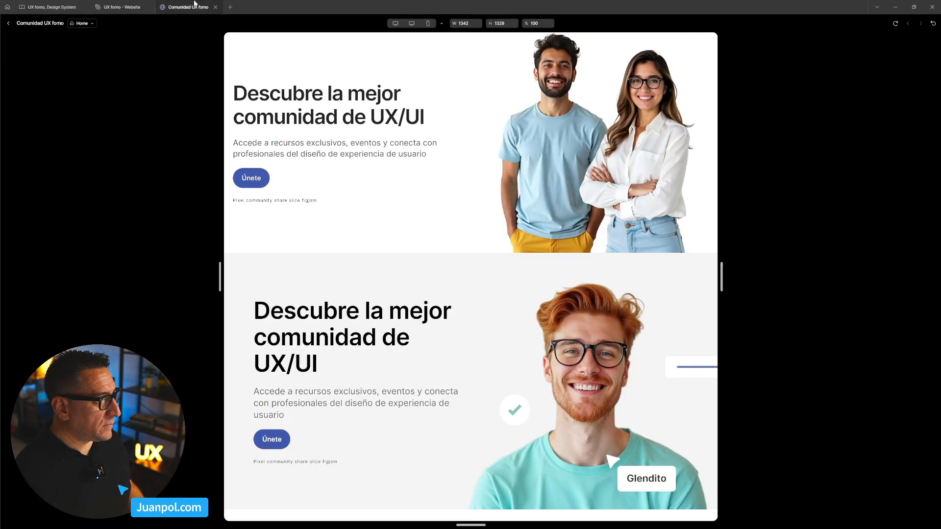
click(8, 23)
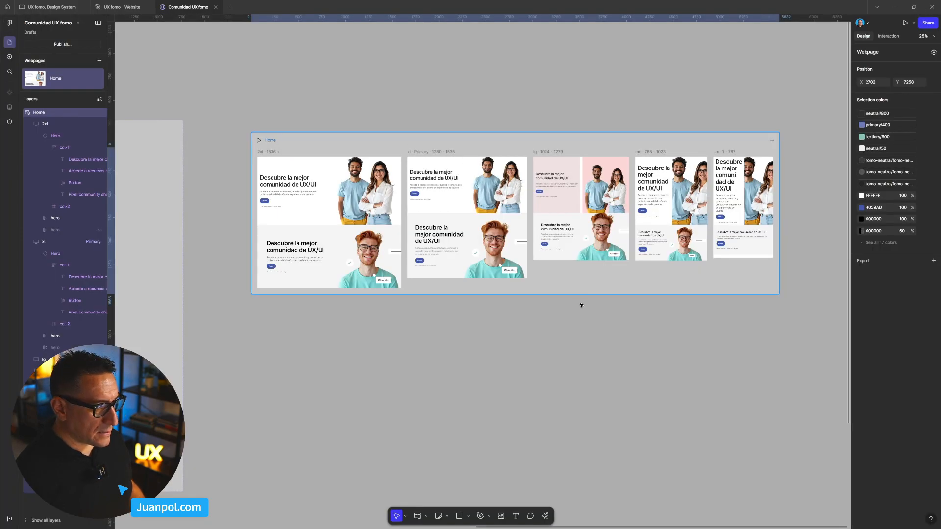
Reset the Hero instance in Home's lg breakpoint so it follows its main component
scroll(567, 259, down, 3)
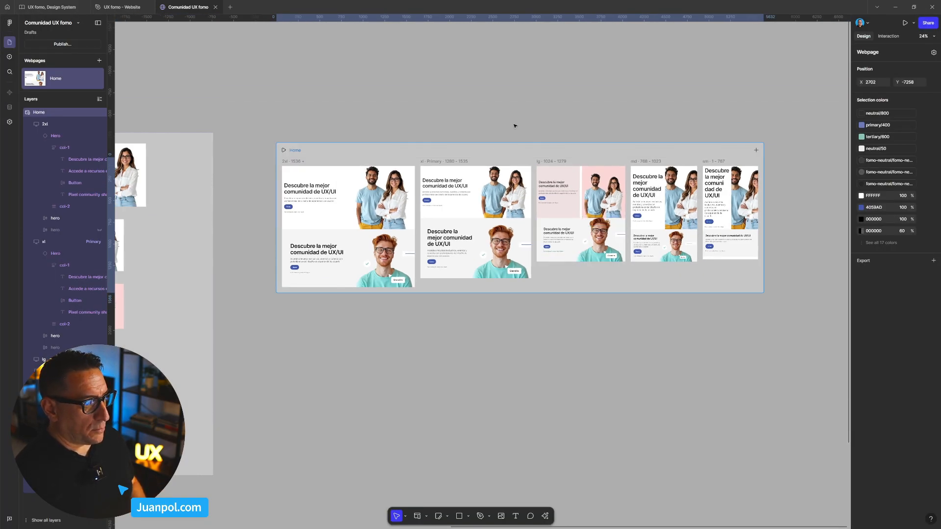
drag(515, 126, 572, 130)
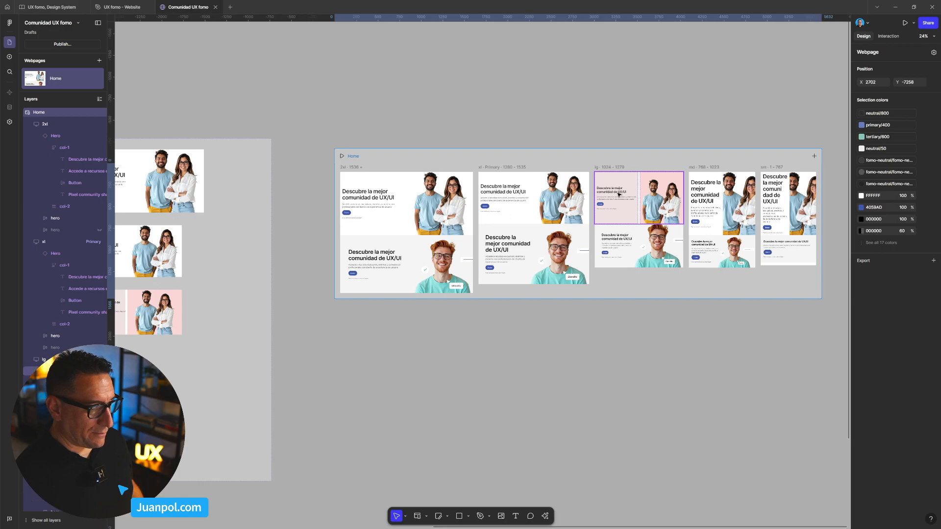
click(619, 194)
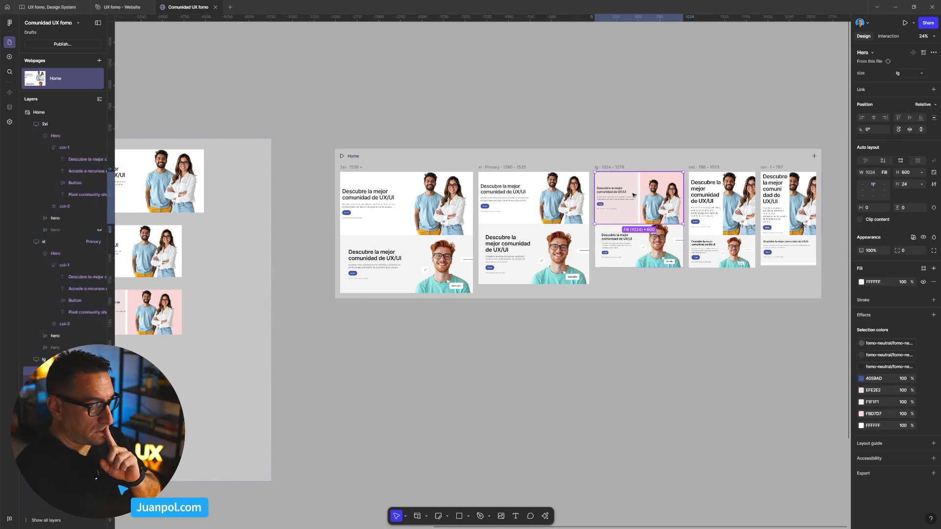
right_click(633, 194)
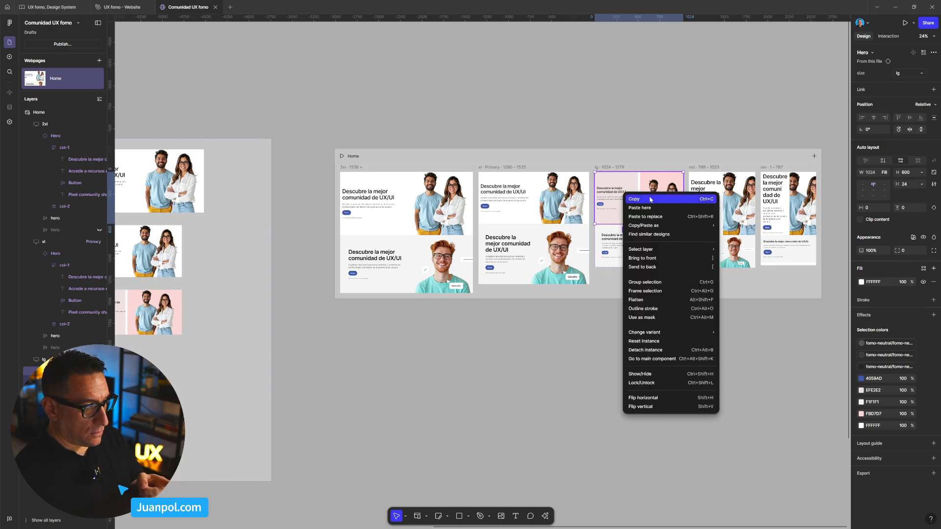
click(675, 344)
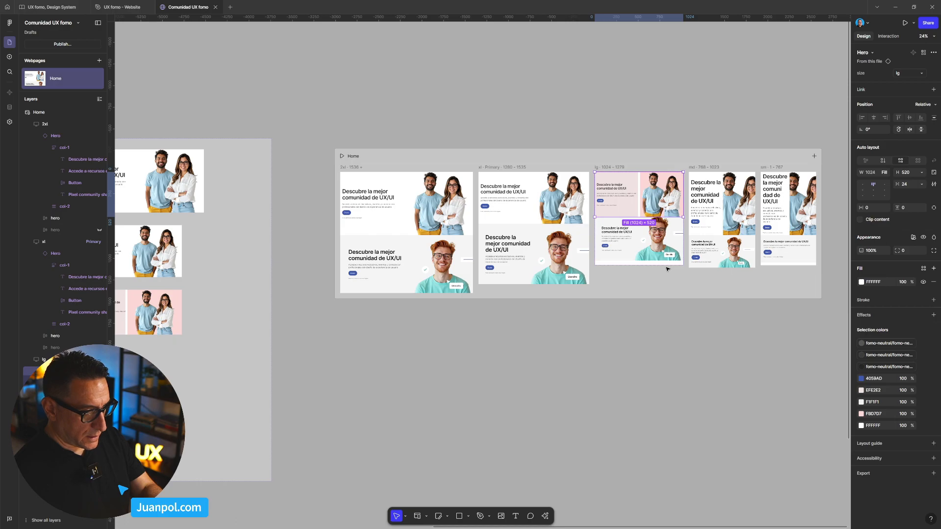
Preview the Home webpage again with the viewport widened to 1522, and return to the canvas
click(378, 168)
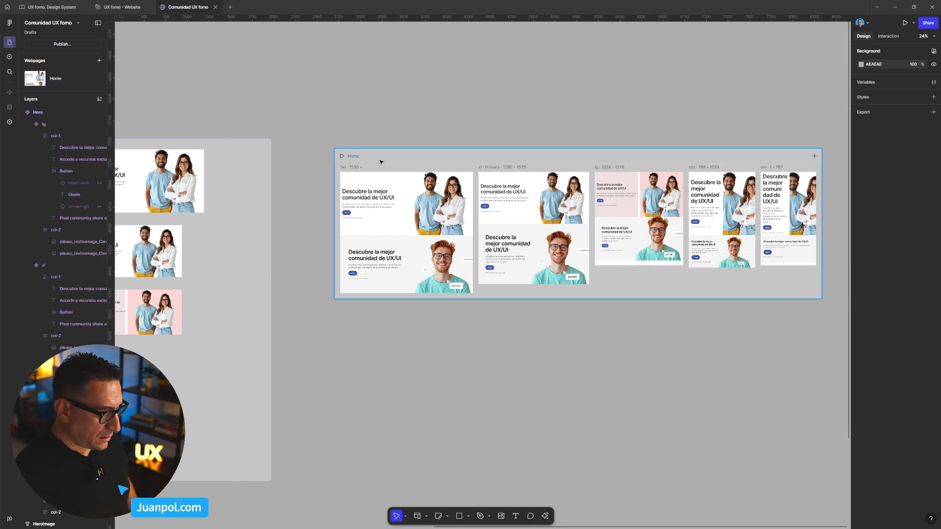
key(shift+space)
drag(721, 275, 755, 277)
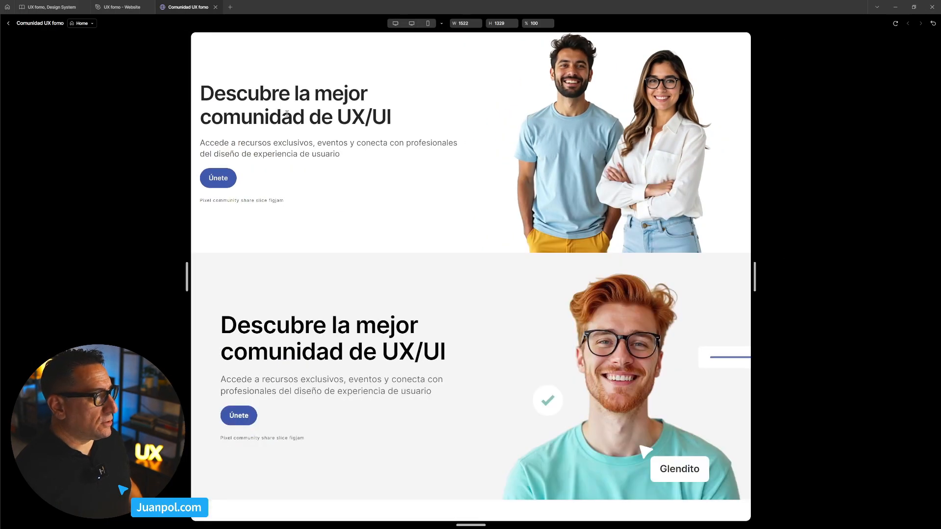
click(8, 24)
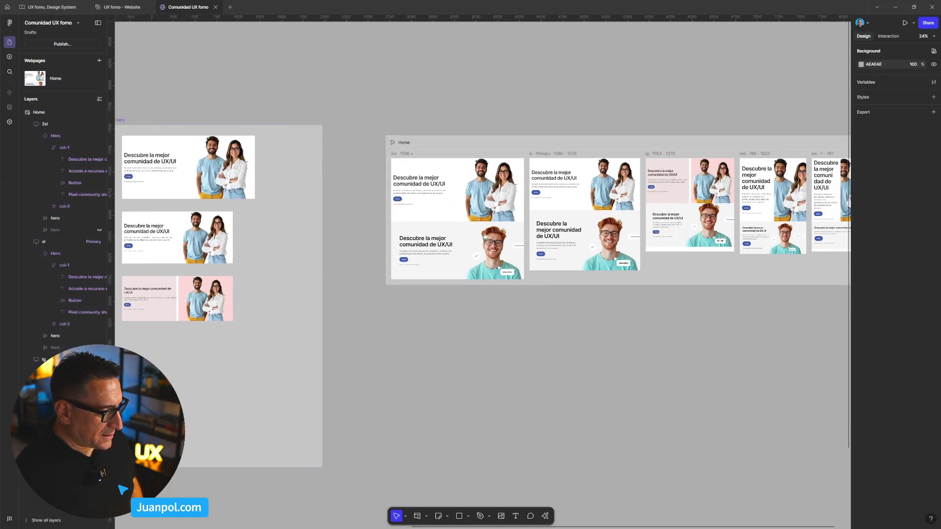
Add a new variant below the lg one in the Hero component and set its size property to md
scroll(477, 239, left, 5)
scroll(476, 239, down, 2)
click(355, 278)
click(352, 272)
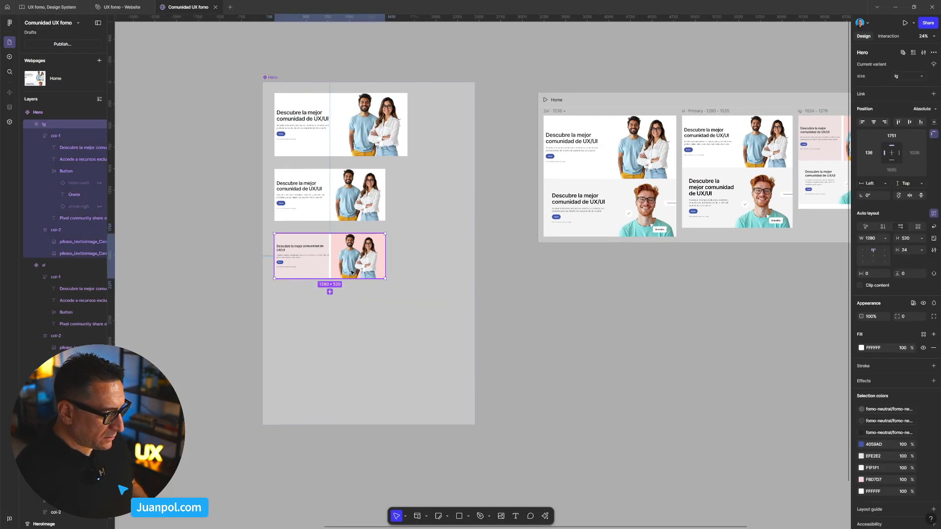
click(330, 292)
click(895, 77)
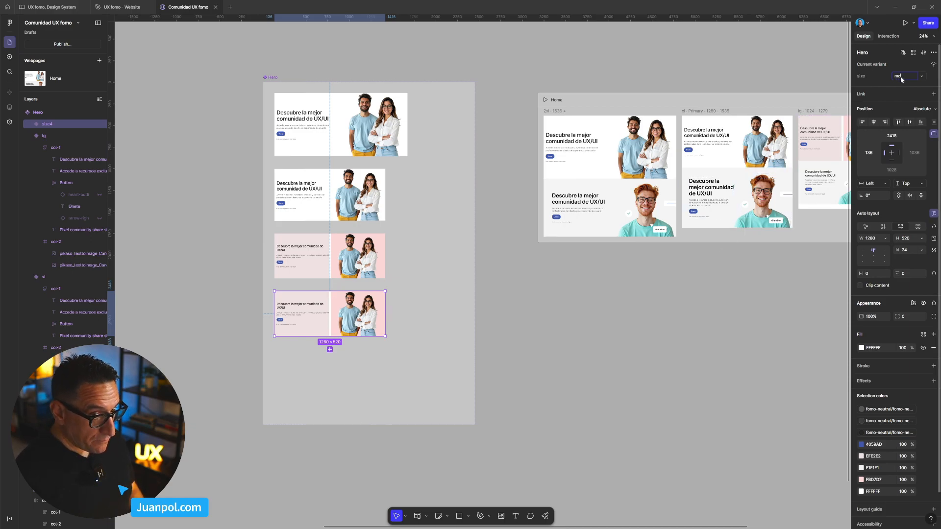
click(569, 314)
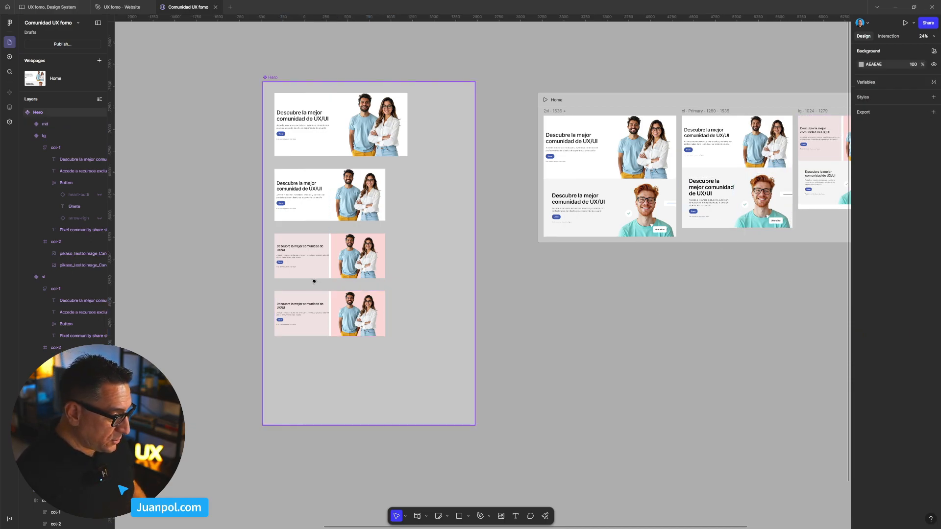
Hide the background fills of col-1 and col-2 in the lg Hero variant
click(311, 277)
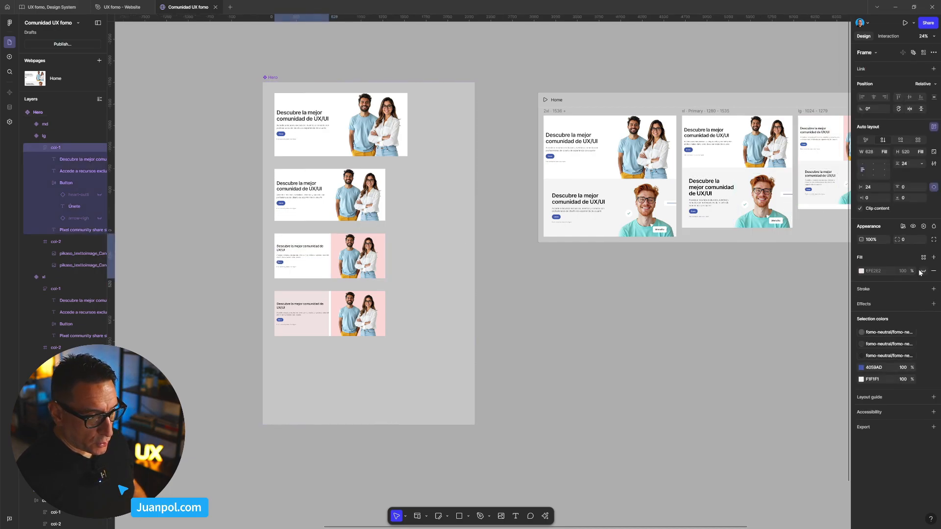
click(421, 297)
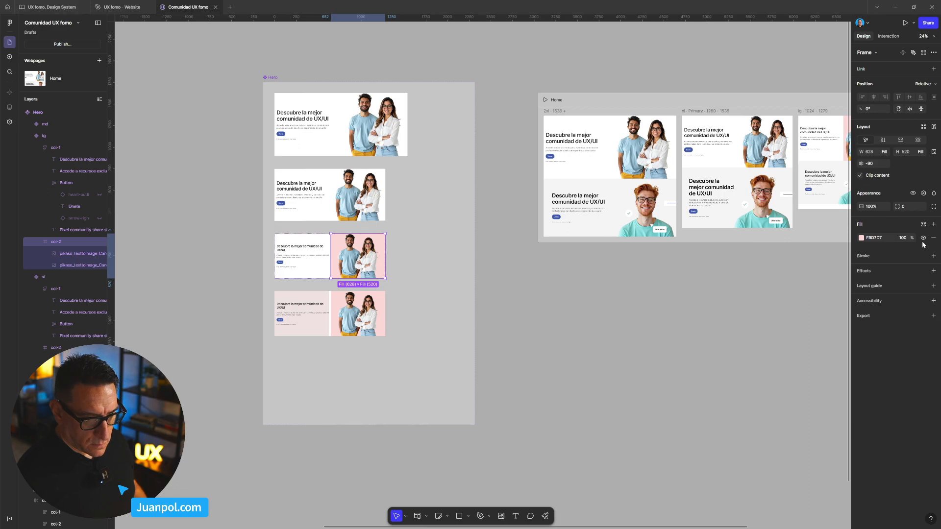
click(923, 239)
click(534, 301)
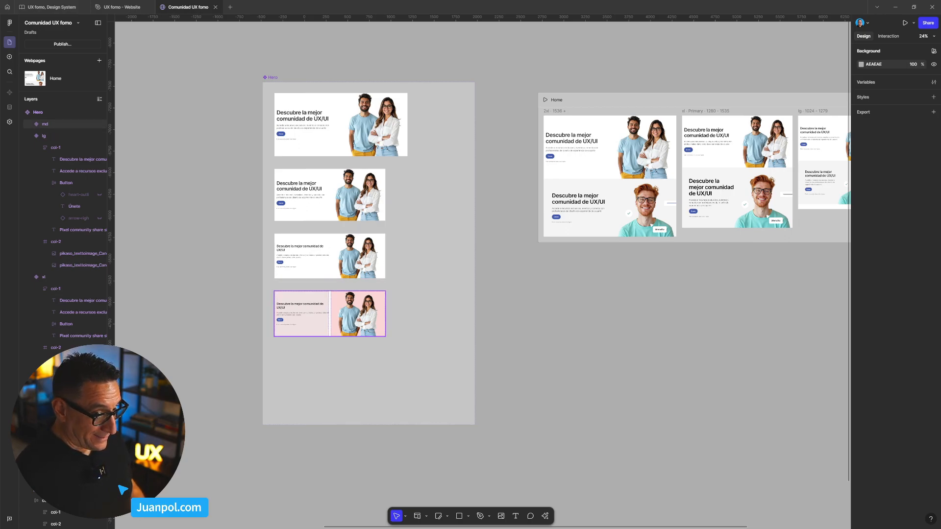
Check the position constraints of the woman's image in the md Hero variant
click(337, 313)
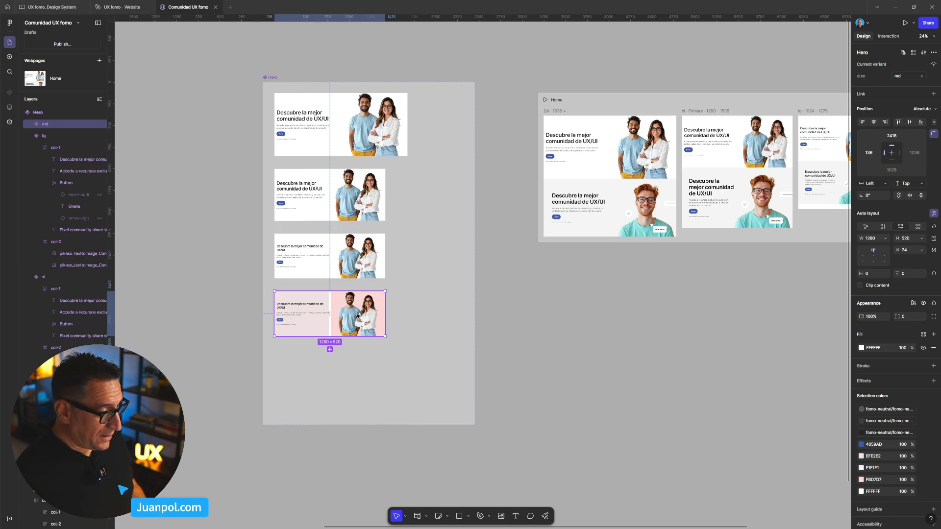
scroll(357, 316, up, 3)
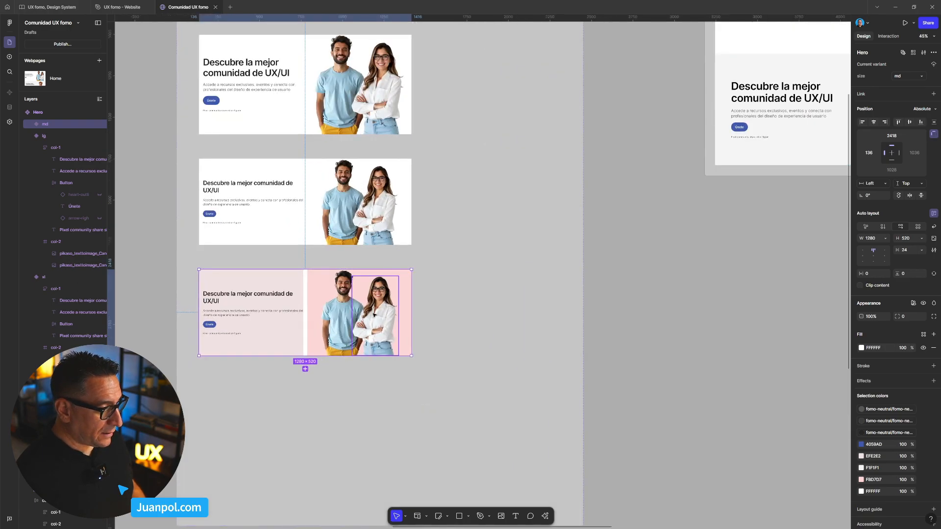
click(375, 321)
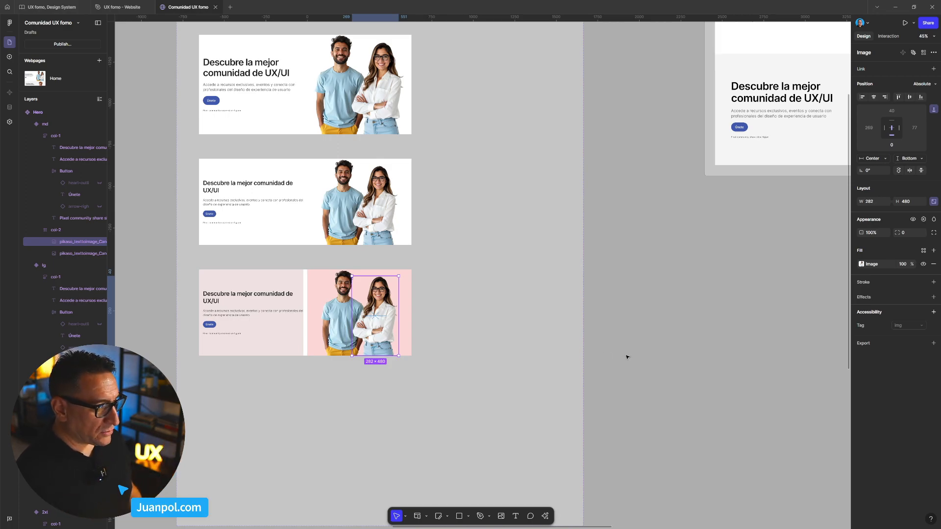
Preview the Home webpage while narrowing the viewport, and return to the Hero variants on the canvas
scroll(626, 357, down, 5)
drag(652, 374, 439, 368)
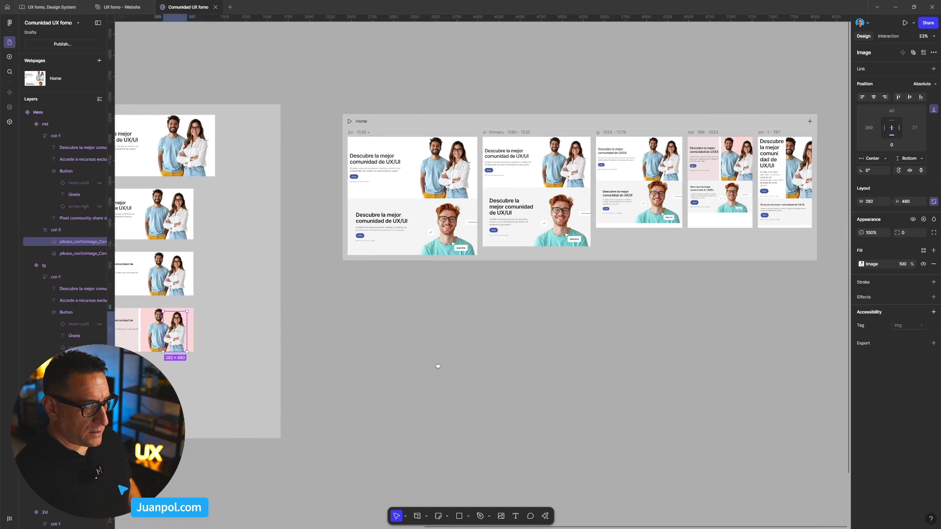
click(415, 119)
key(ctrl+p)
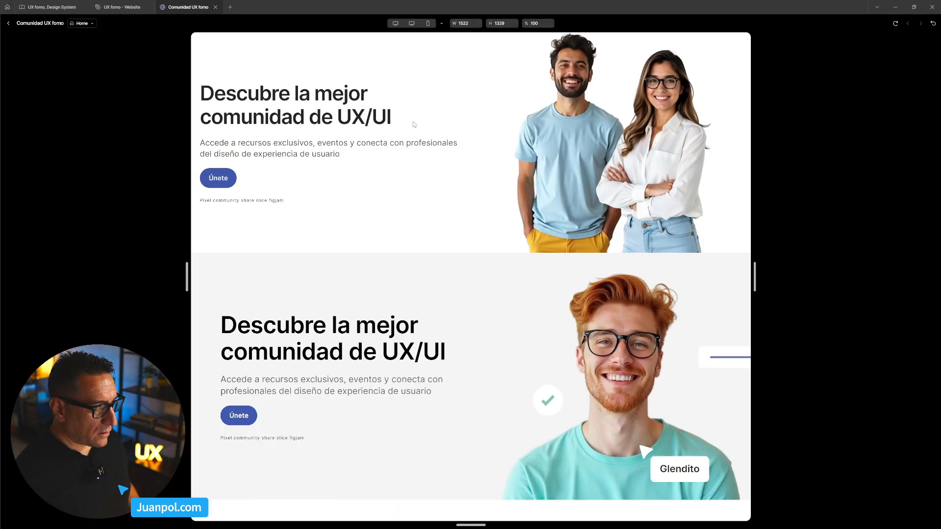
drag(755, 277, 724, 270)
click(8, 23)
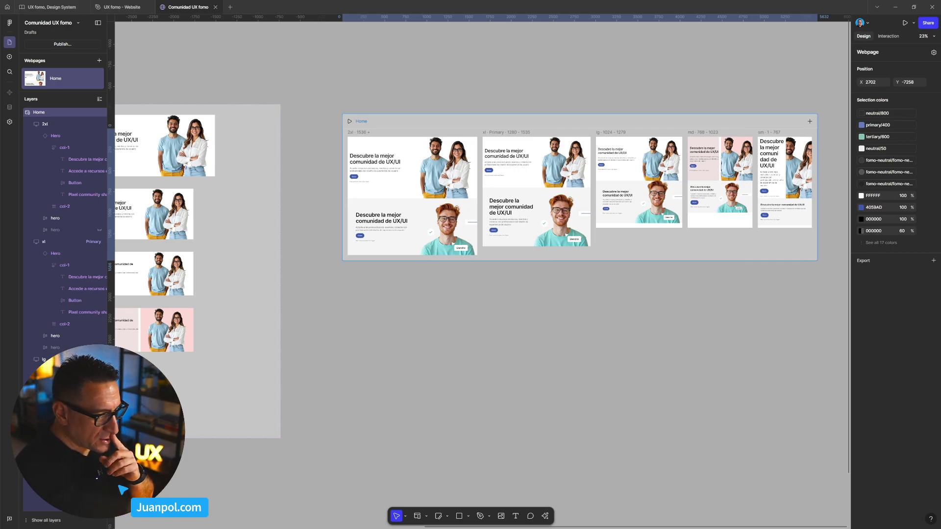
click(448, 336)
drag(392, 323, 648, 302)
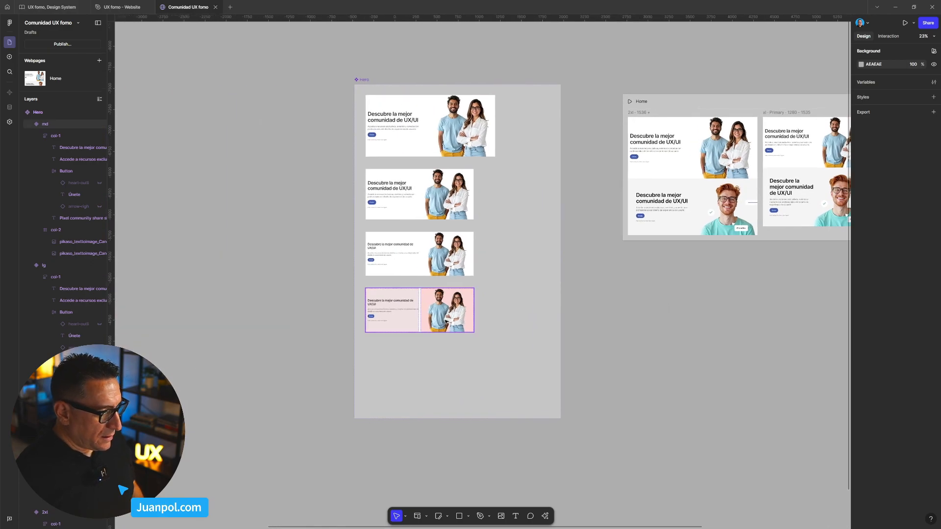
Compare the md Hero variant with the larger variants above it in the Hero component
scroll(431, 287, up, 3)
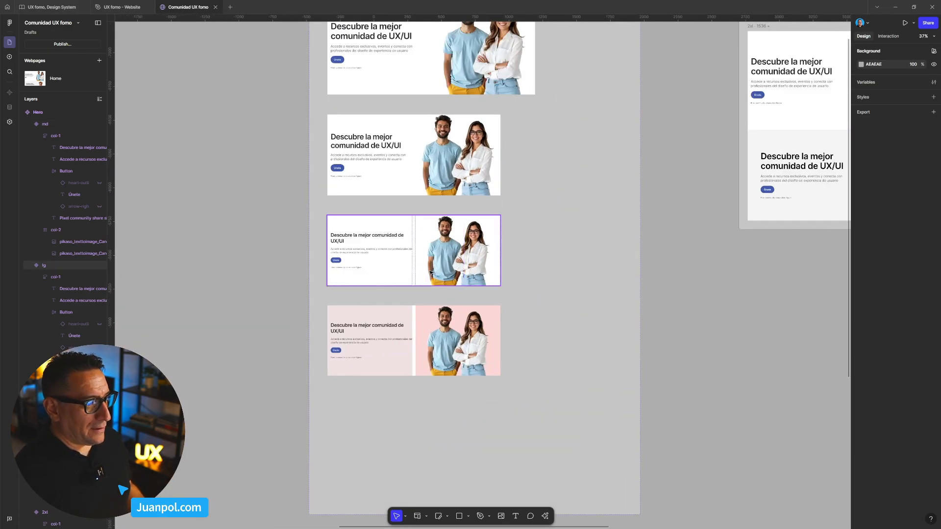
scroll(426, 291, up, 2)
scroll(426, 290, down, 2)
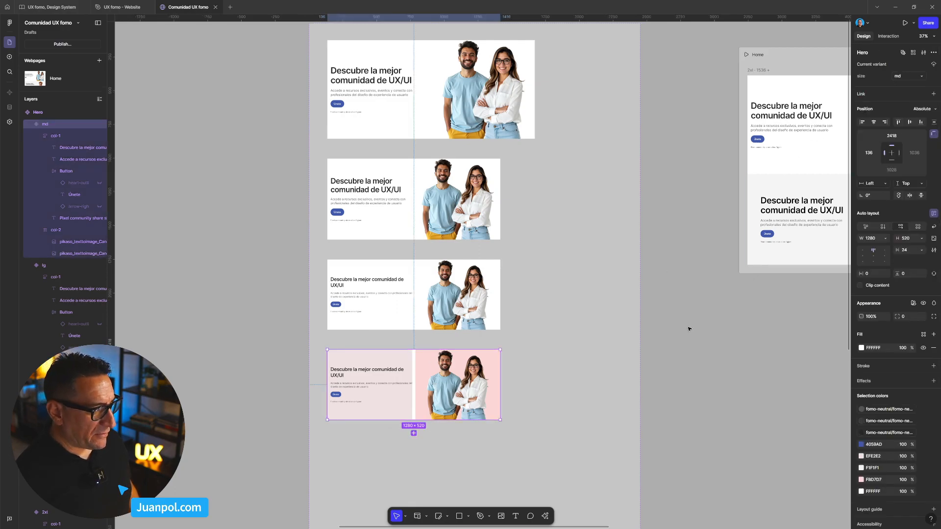
click(721, 326)
scroll(721, 326, down, 5)
drag(764, 319, 605, 282)
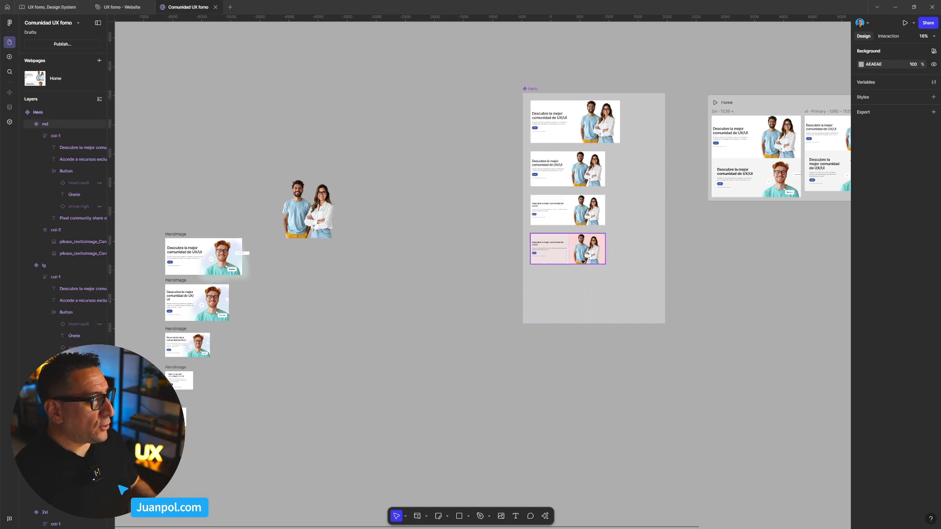
scroll(586, 255, up, 5)
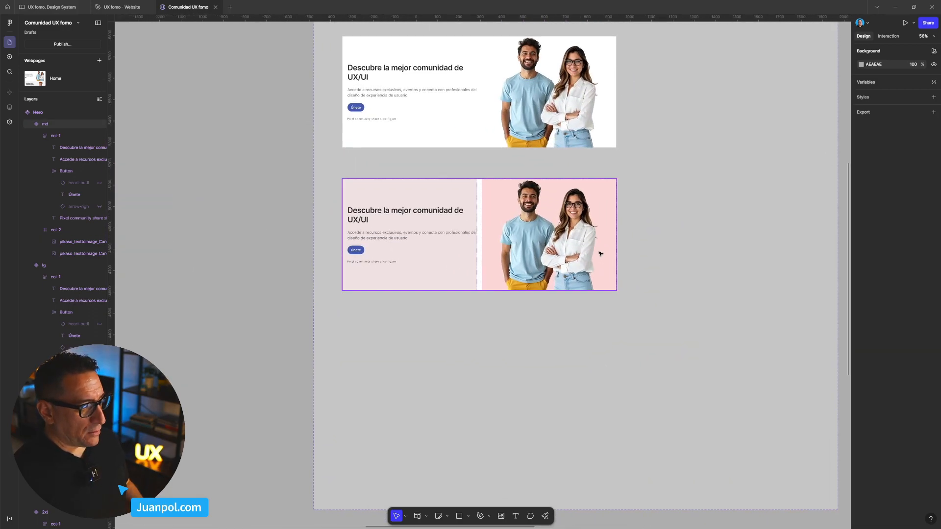
scroll(600, 253, down, 5)
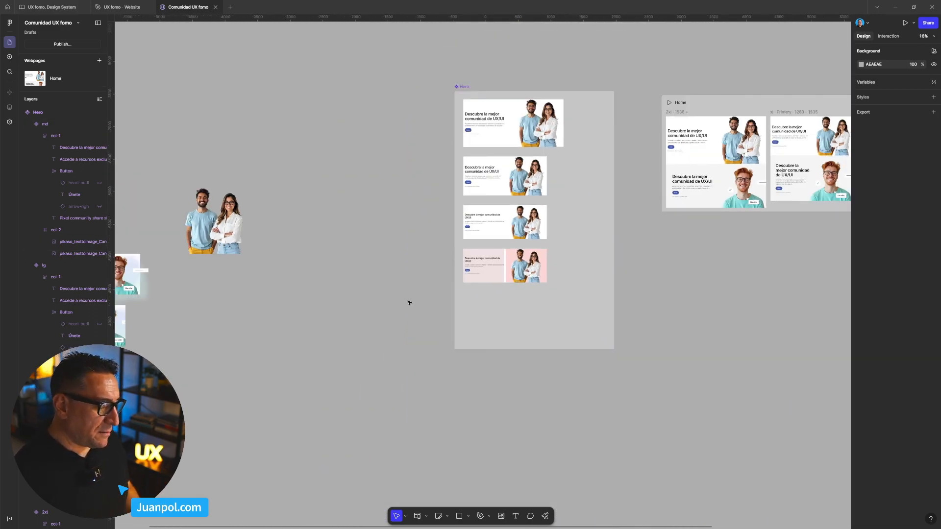
Duplicate the content frame of the fourth HeroImage reference and place the copy beside the md Hero variant
drag(440, 298, 519, 237)
scroll(260, 353, up, 5)
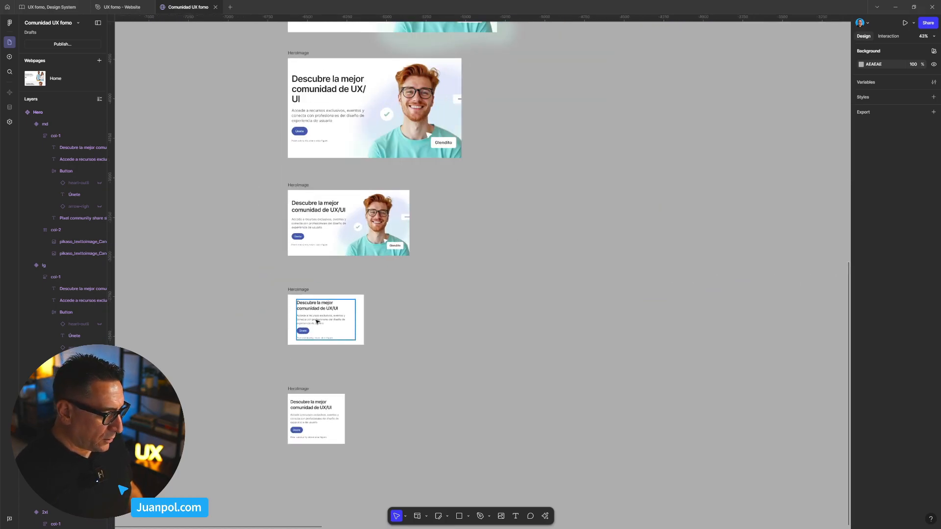
click(308, 332)
drag(307, 332, 724, 132)
drag(773, 159, 413, 227)
scroll(369, 184, down, 4)
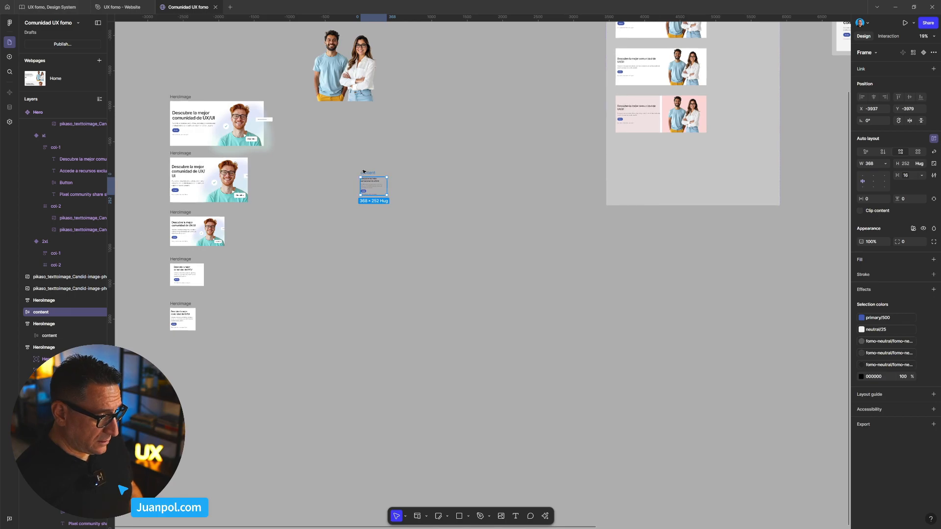
drag(374, 186, 571, 109)
scroll(585, 153, up, 3)
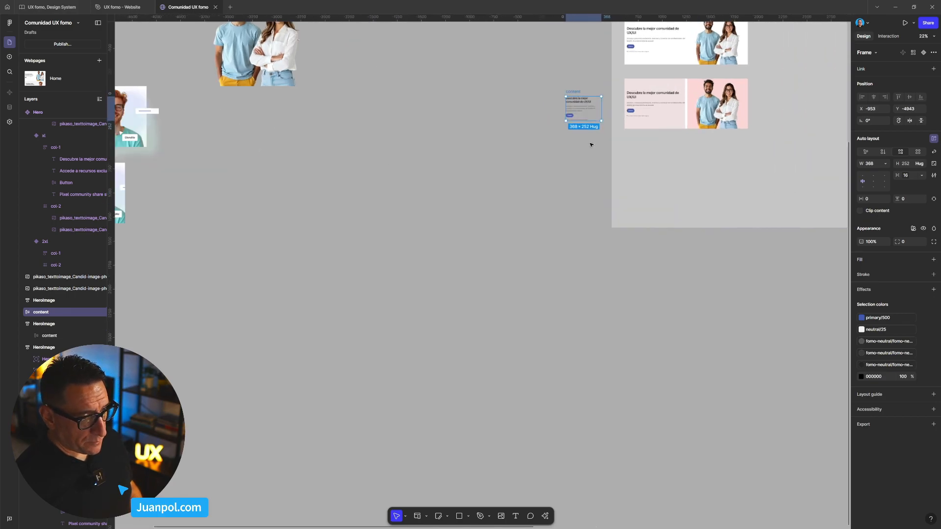
Examine the smaller HeroImage references and the hero layouts in the lg, md and sm breakpoints of the Home webpage
drag(585, 153, 364, 260)
scroll(372, 247, down, 5)
drag(231, 401, 576, 288)
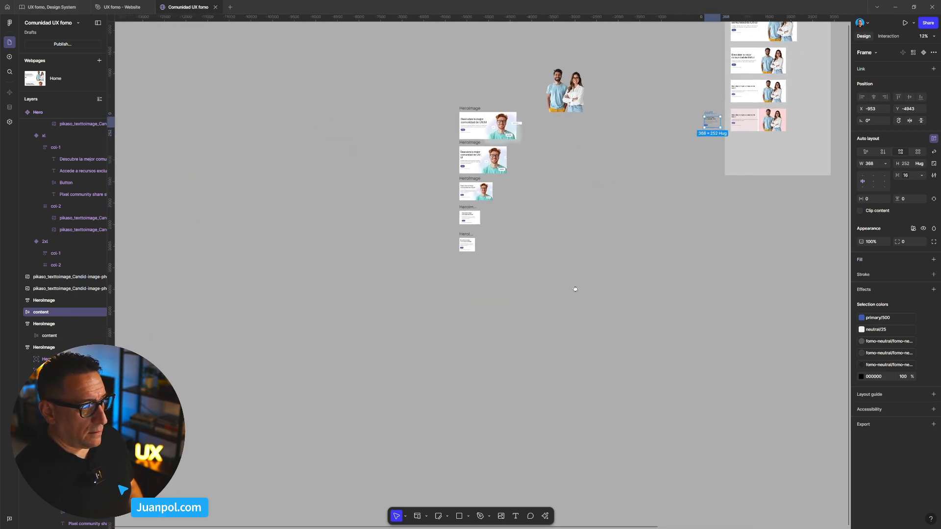
scroll(482, 225, up, 4)
scroll(463, 204, up, 3)
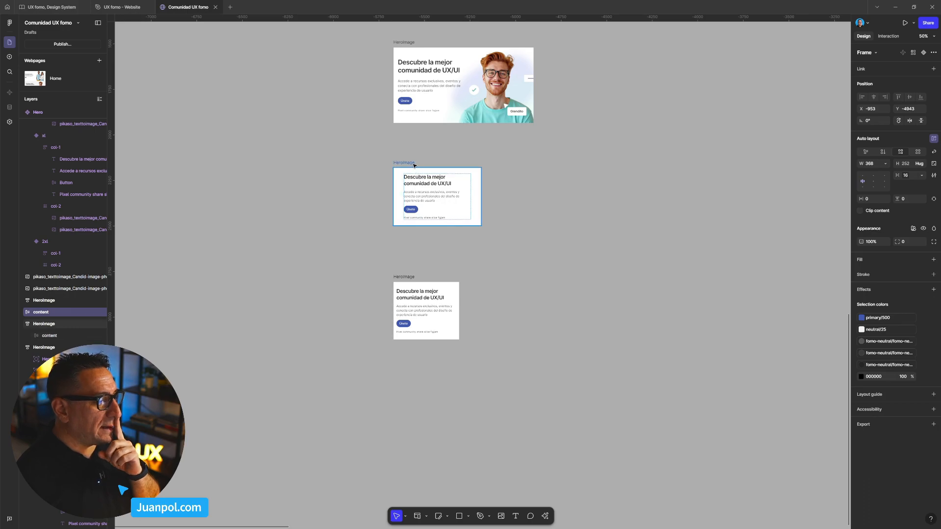
scroll(564, 259, down, 10)
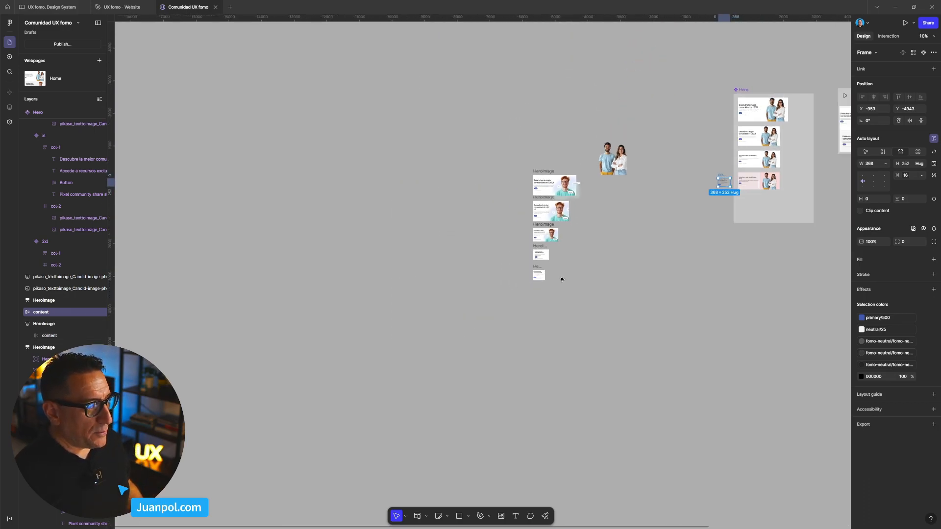
scroll(546, 218, up, 8)
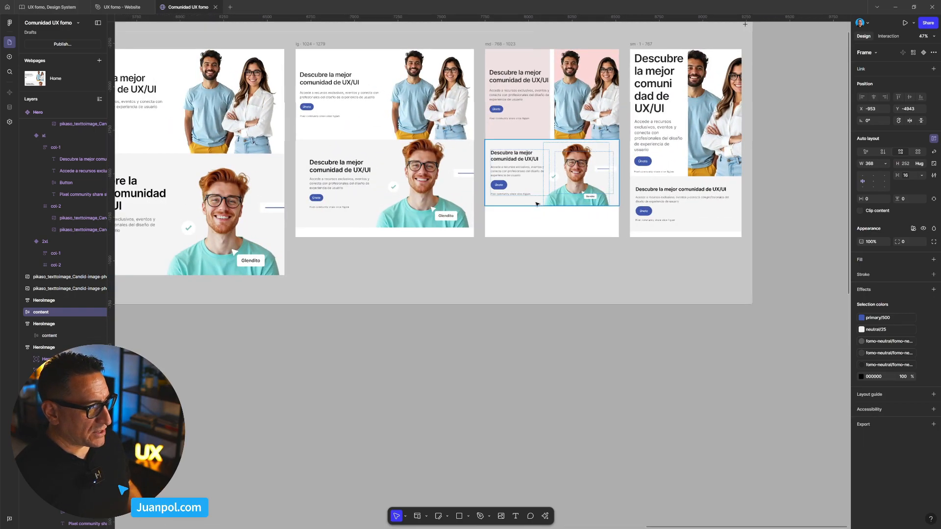
scroll(546, 217, down, 4)
scroll(612, 185, up, 8)
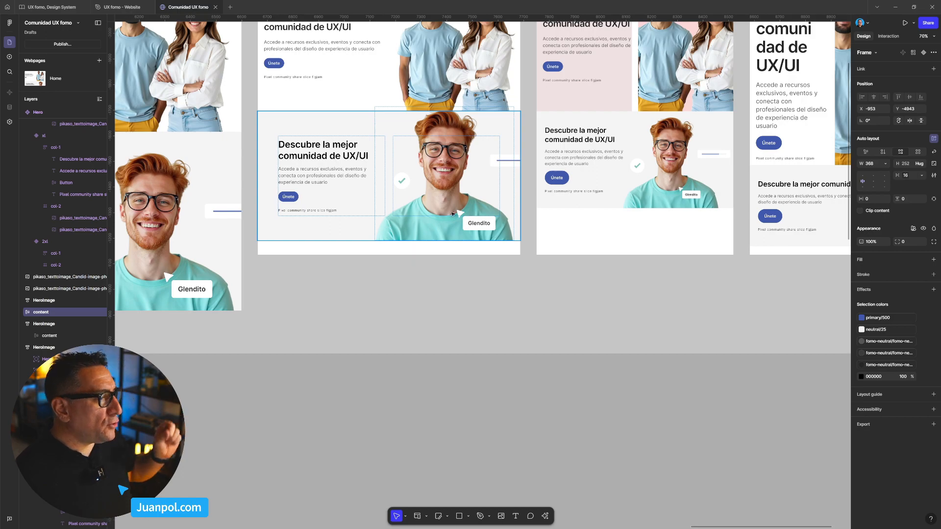
scroll(520, 202, down, 10)
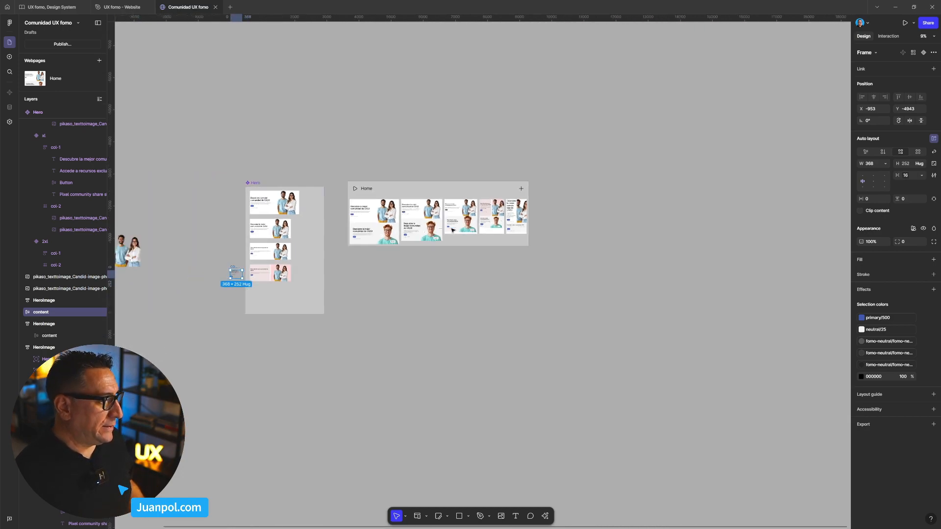
Compare the typography of the small caption under the button in the copied content frame and in the md Hero variant
scroll(516, 262, left, 5)
scroll(516, 263, up, 10)
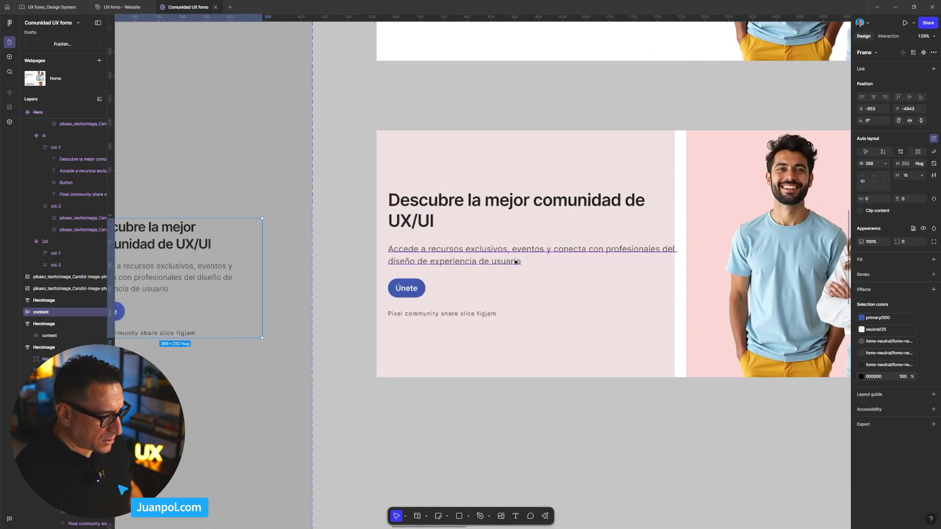
scroll(520, 275, left, 5)
scroll(507, 281, down, 6)
scroll(504, 286, up, 3)
scroll(505, 287, up, 3)
click(432, 264)
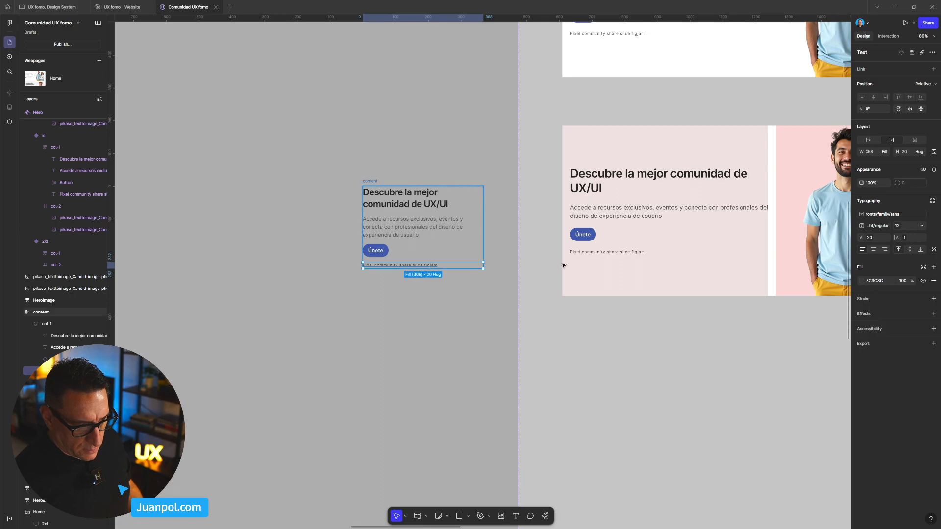
click(626, 252)
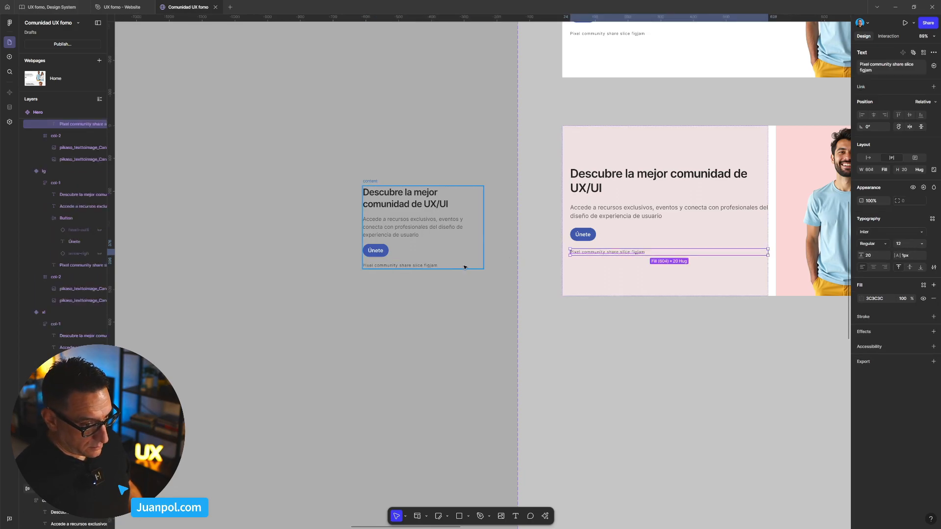
Compare the Únete button and its label in the copied content frame with those in the md Hero variant
scroll(527, 252, down, 3)
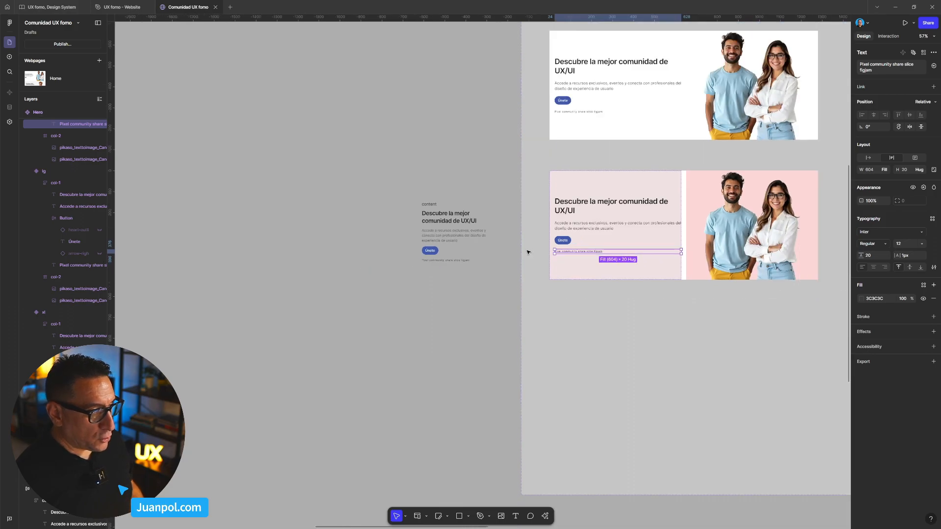
scroll(514, 259, up, 5)
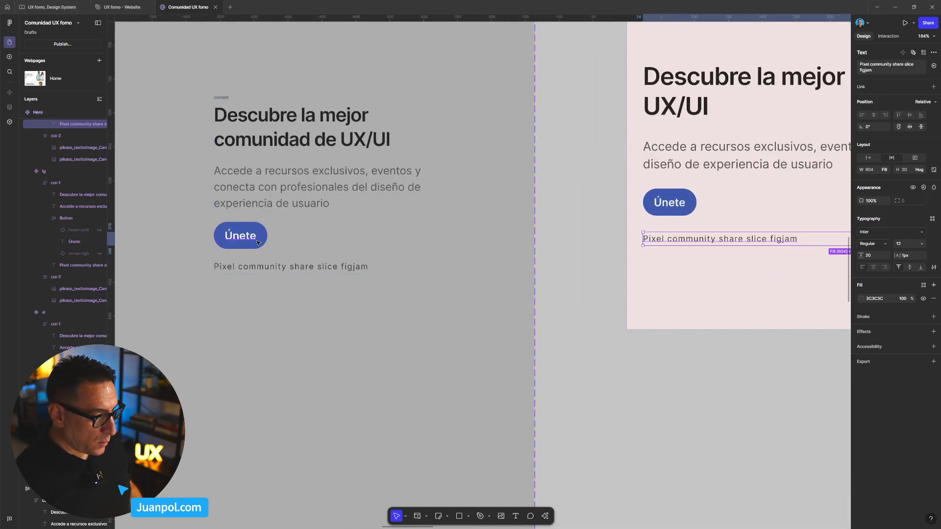
click(259, 243)
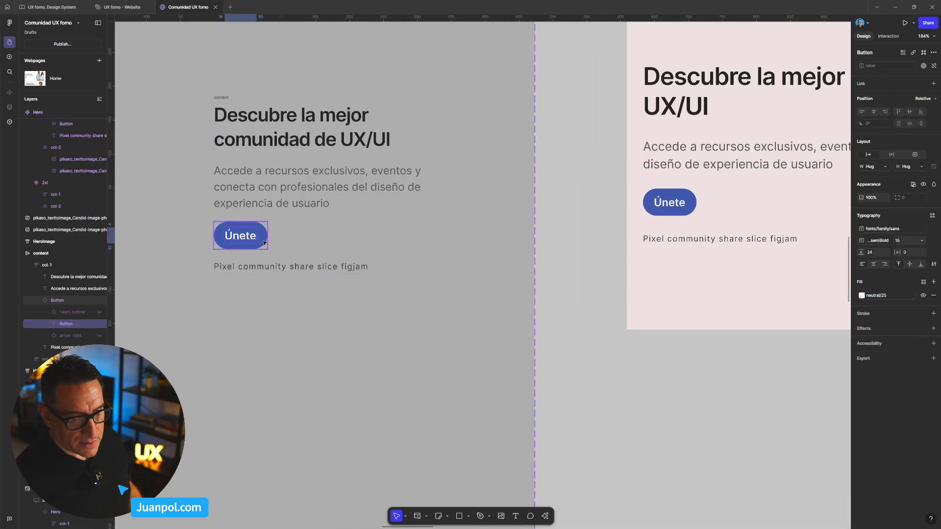
click(675, 208)
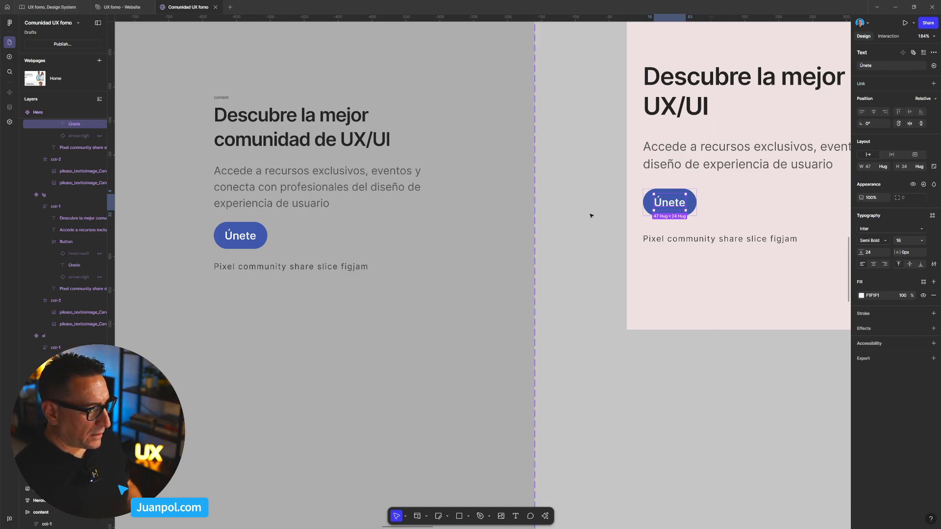
click(265, 239)
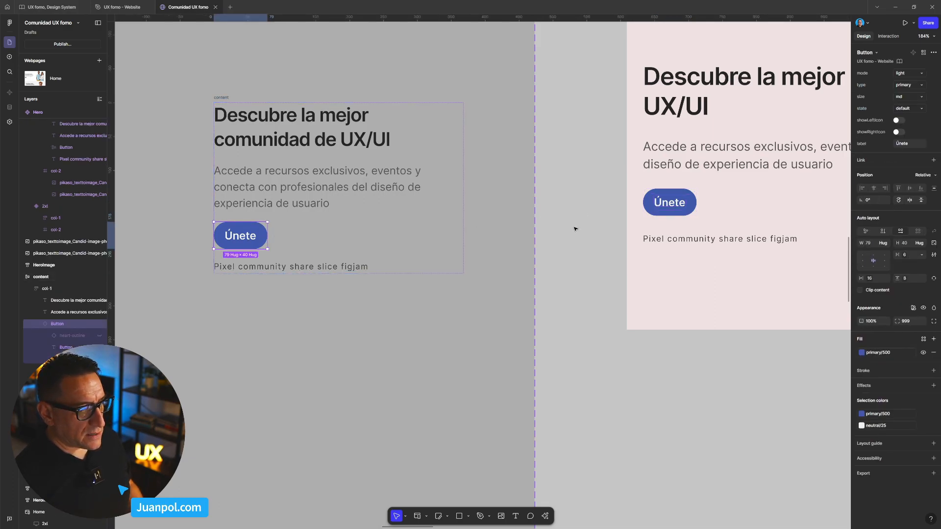
click(692, 212)
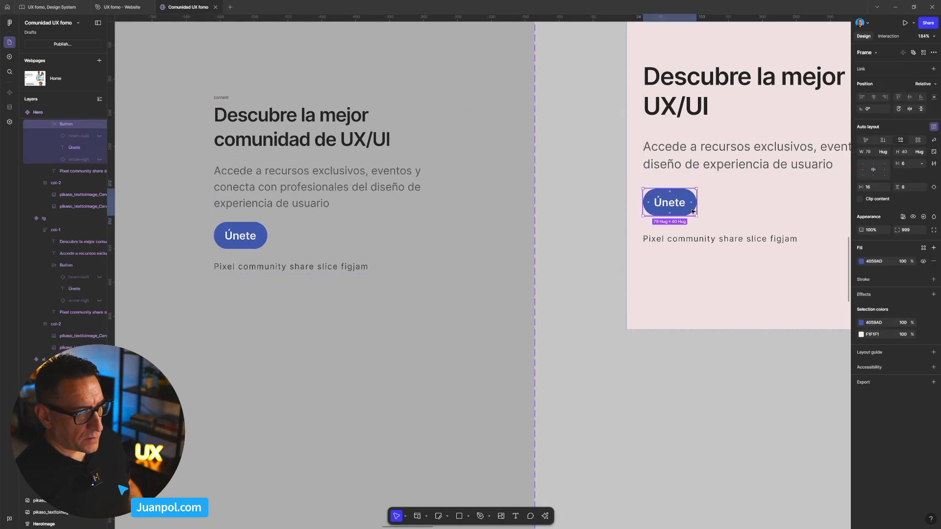
Set the md Hero variant's title to font size 28 and line height 36, matching the copied content frame
scroll(384, 288, down, 5)
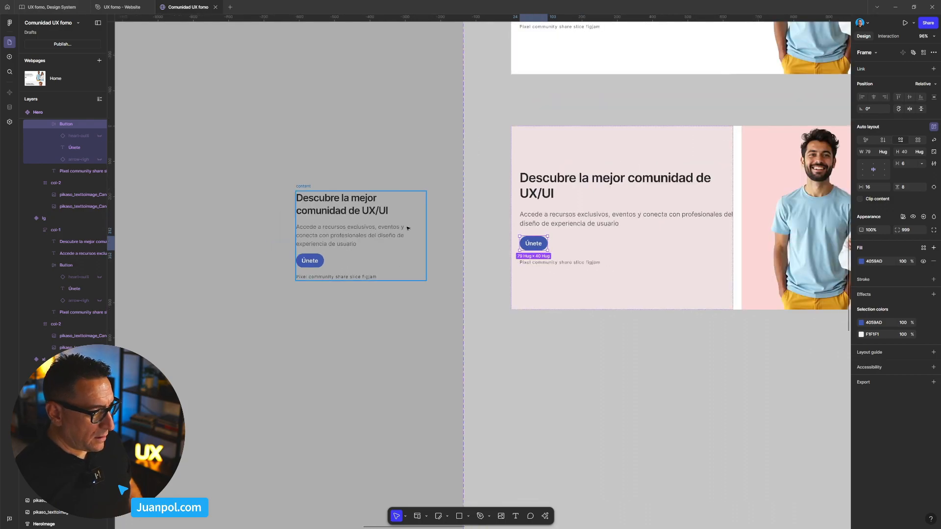
scroll(380, 166, down, 3)
scroll(354, 190, up, 5)
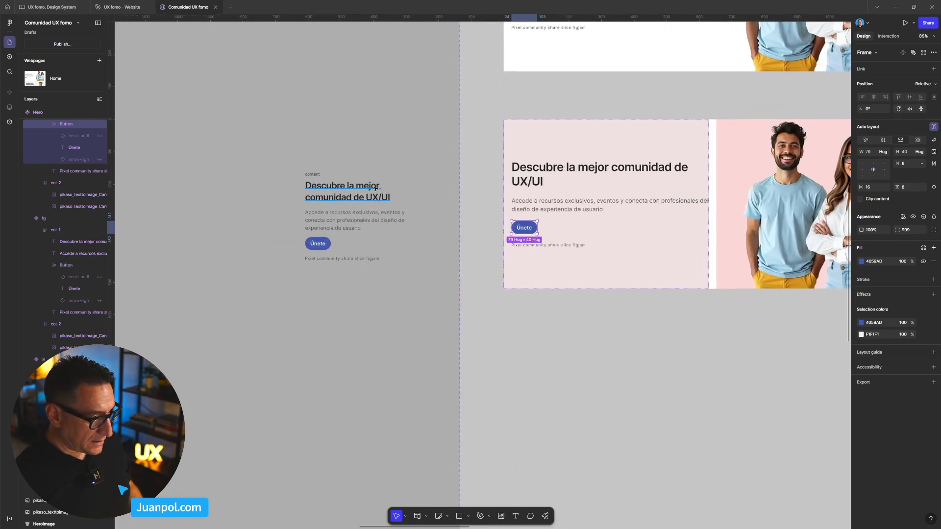
click(354, 191)
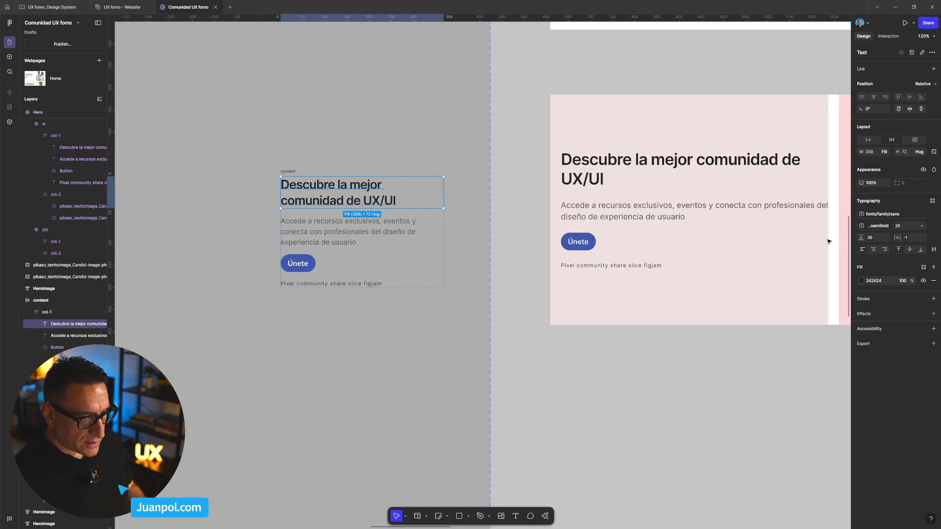
click(629, 181)
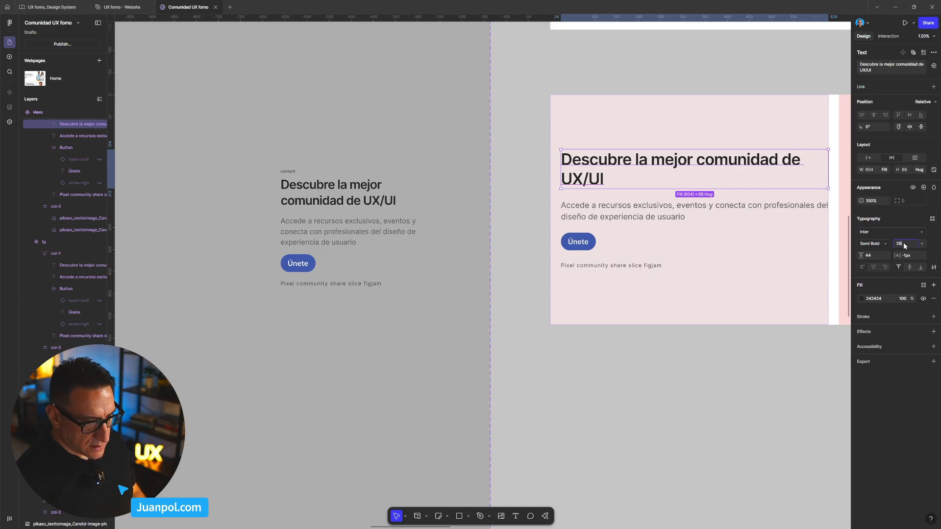
click(875, 257)
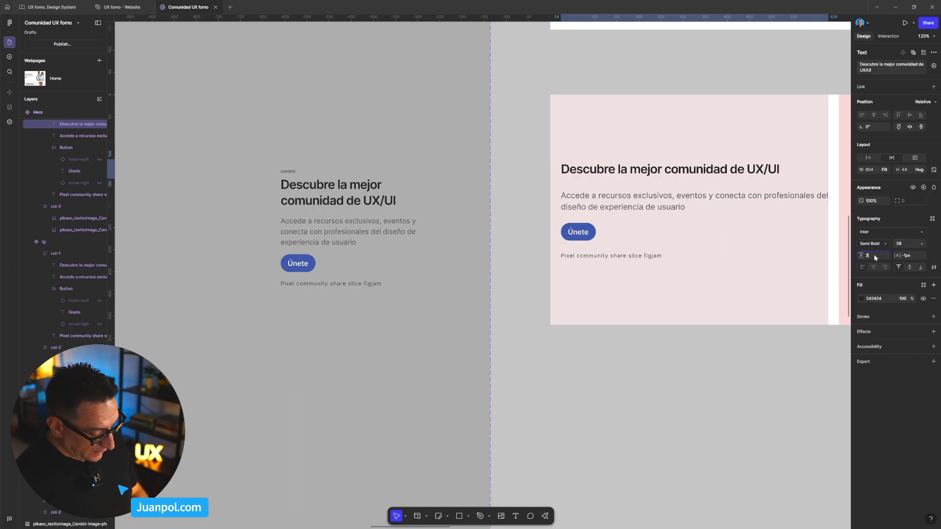
text(6)
key(Return)
Check the text settings of the copied content frame's title against the md Hero variant's title and description
click(340, 197)
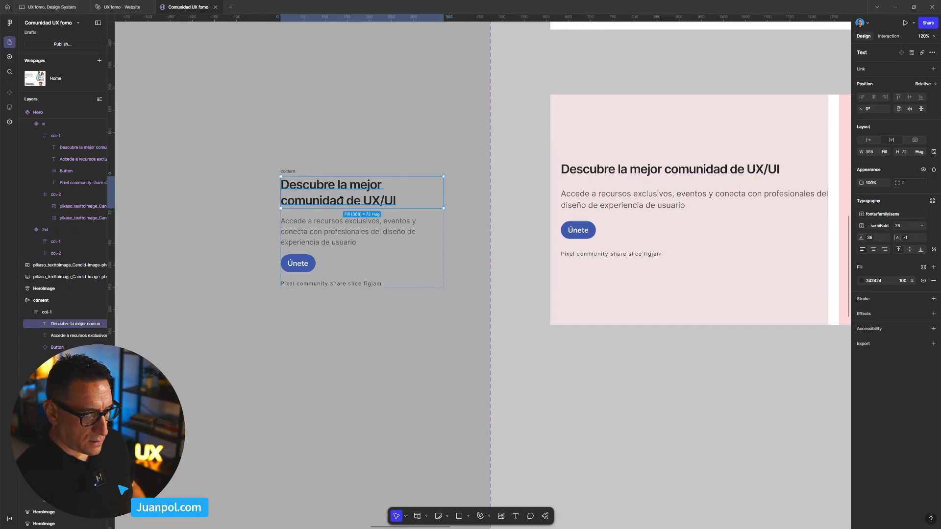
click(603, 193)
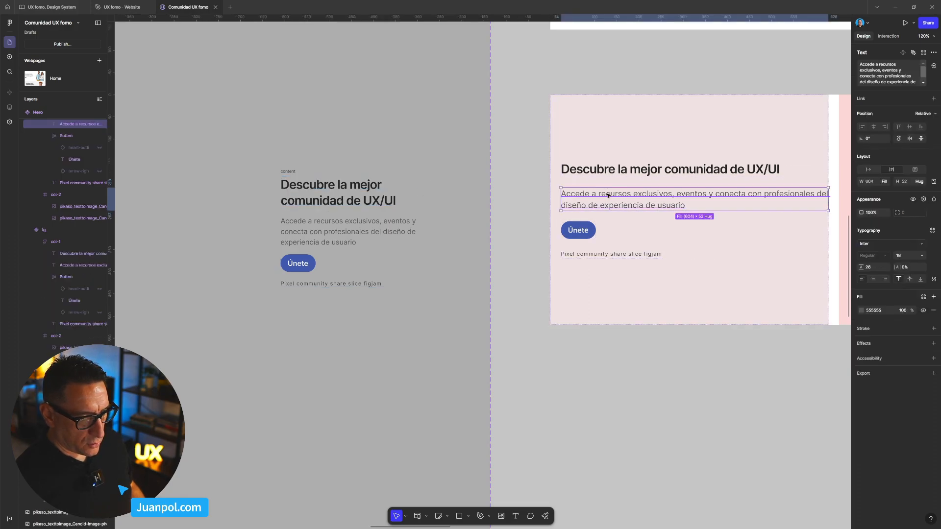
click(609, 177)
key(Escape)
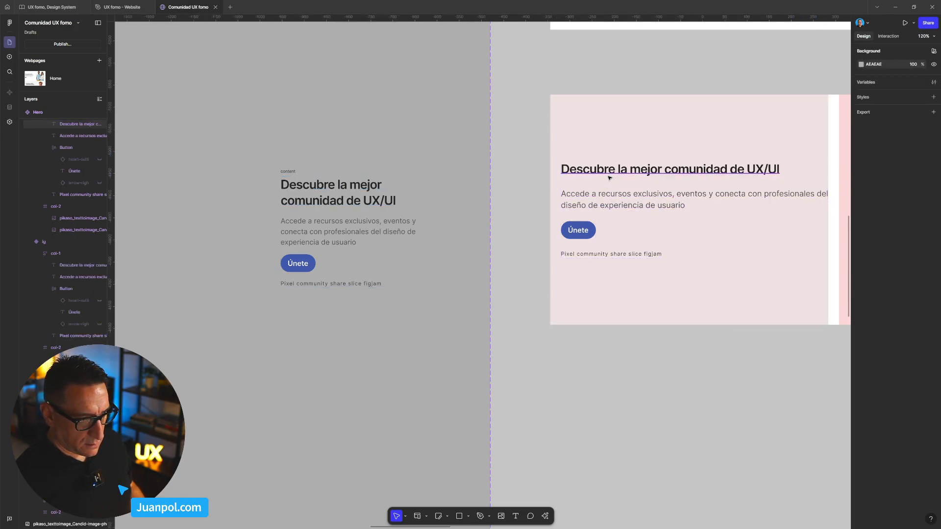
click(609, 175)
key(Escape)
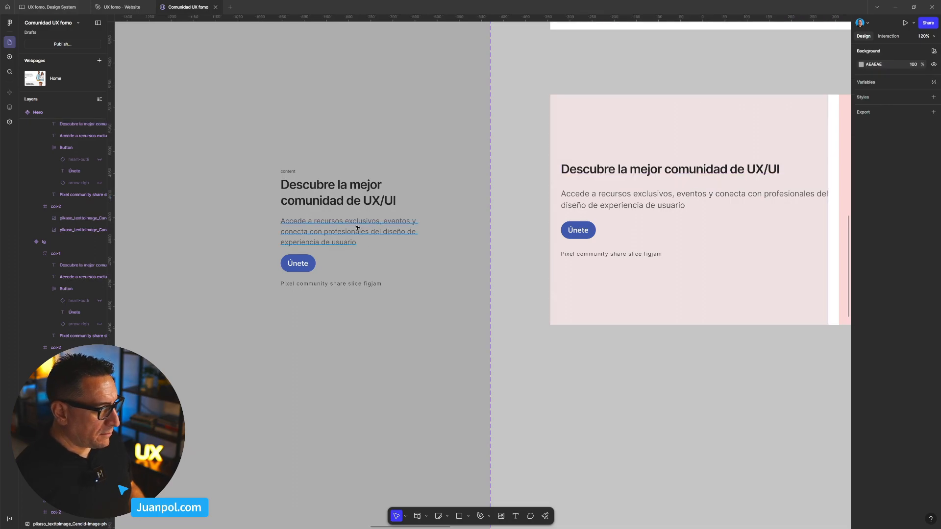
Set the md Hero variant's description to font size 16 and line height 24, matching the copied content frame
click(358, 228)
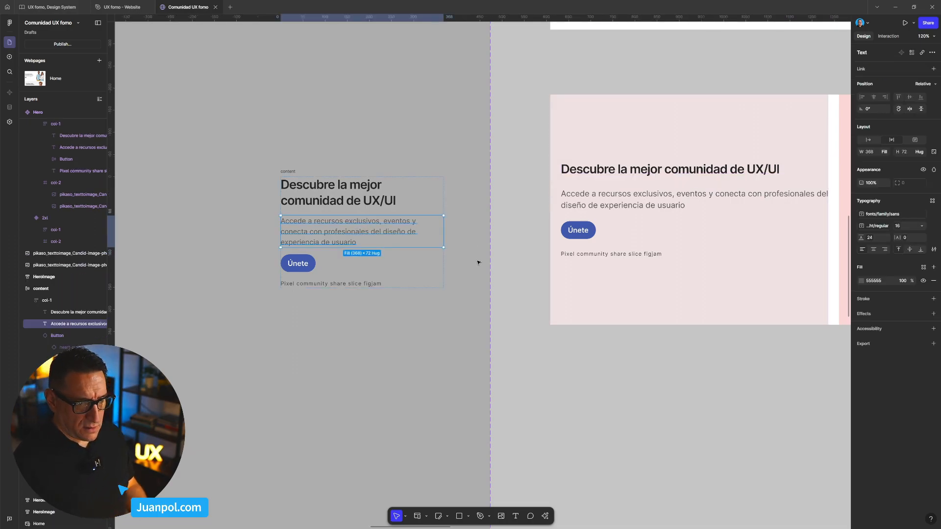
click(620, 209)
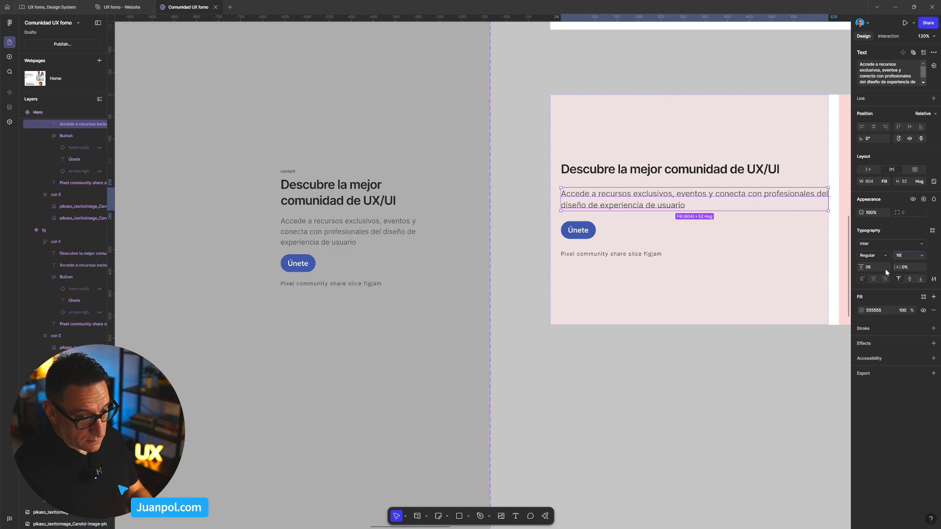
click(875, 268)
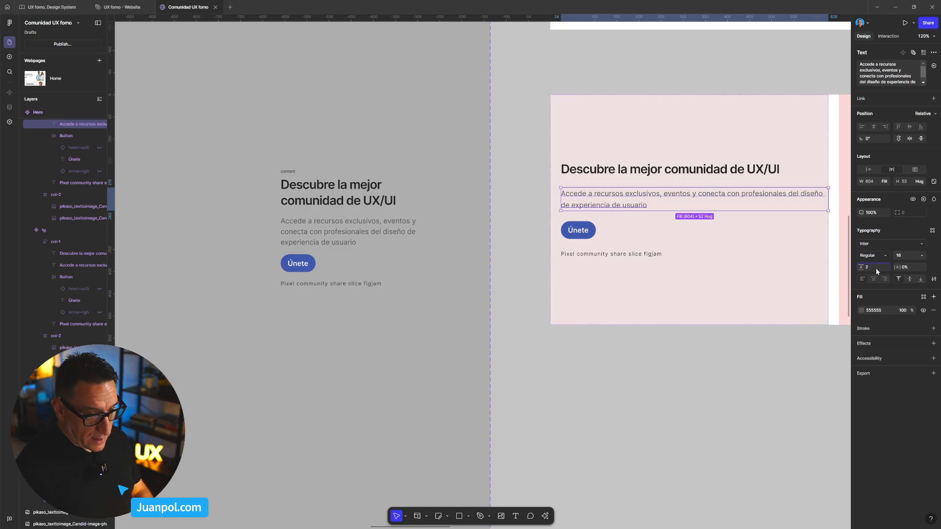
text(24)
key(Return)
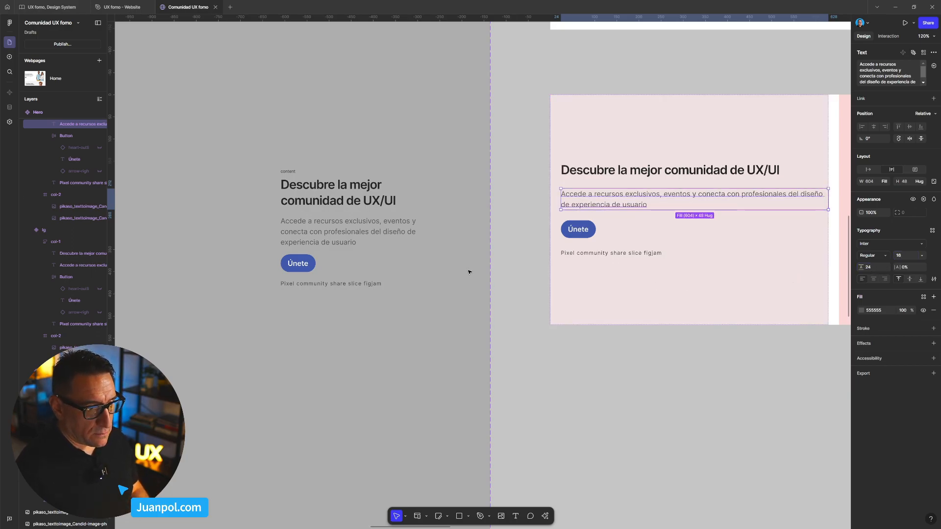
key(Escape)
Check the lg Hero variant's description typography and the auto layout settings of its text column
scroll(451, 271, down, 5)
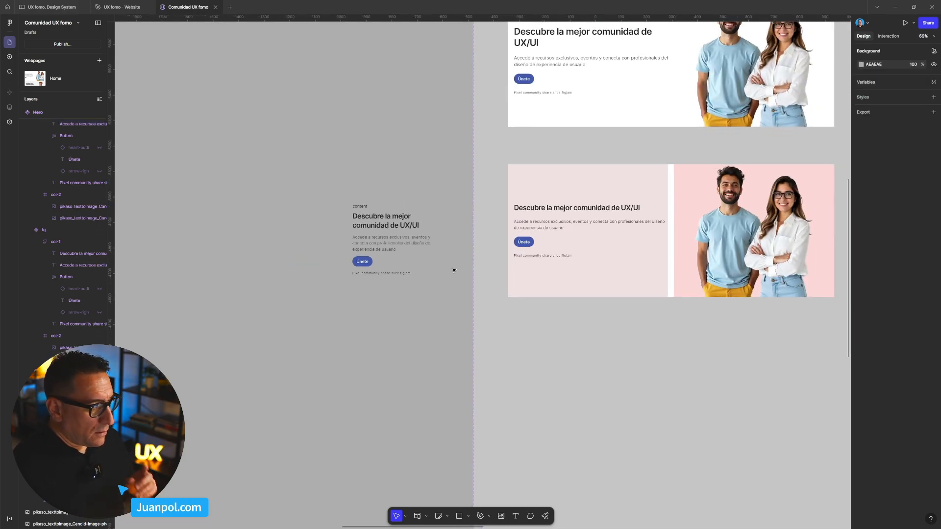
scroll(453, 276, down, 5)
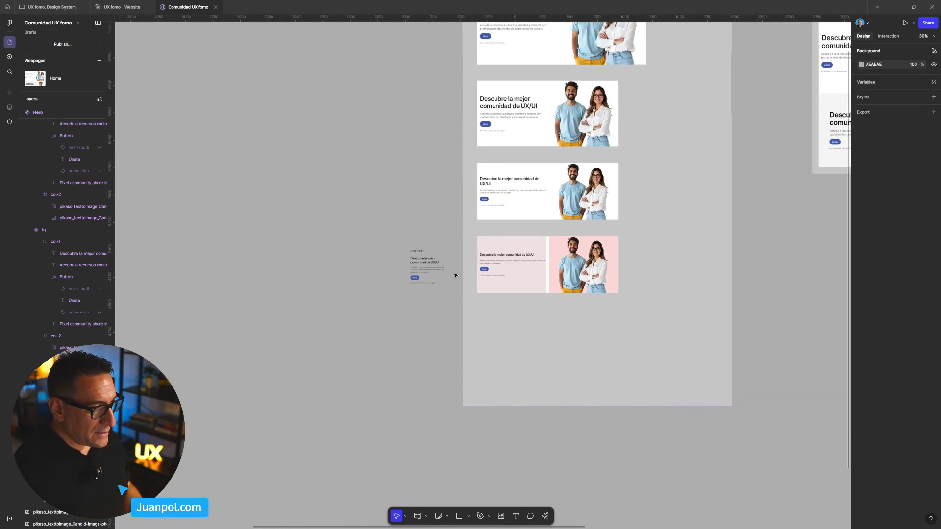
scroll(487, 190, up, 2)
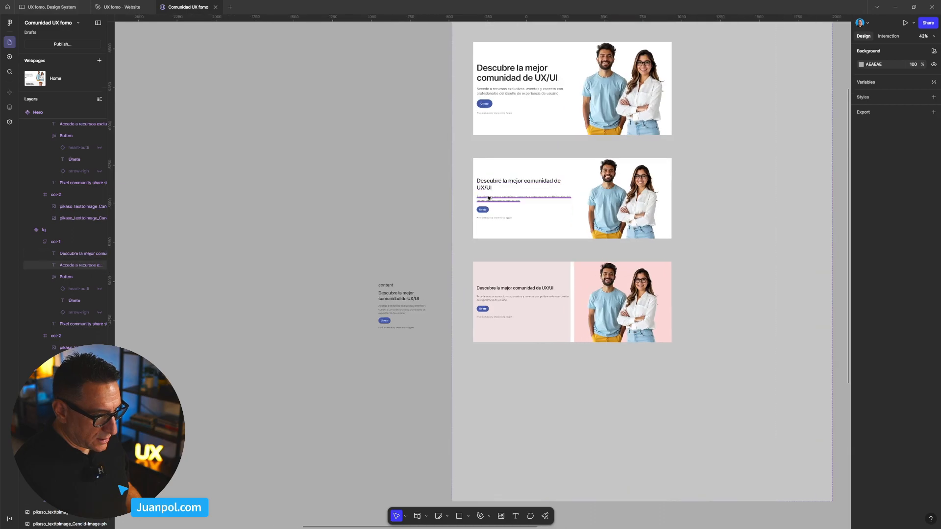
click(488, 199)
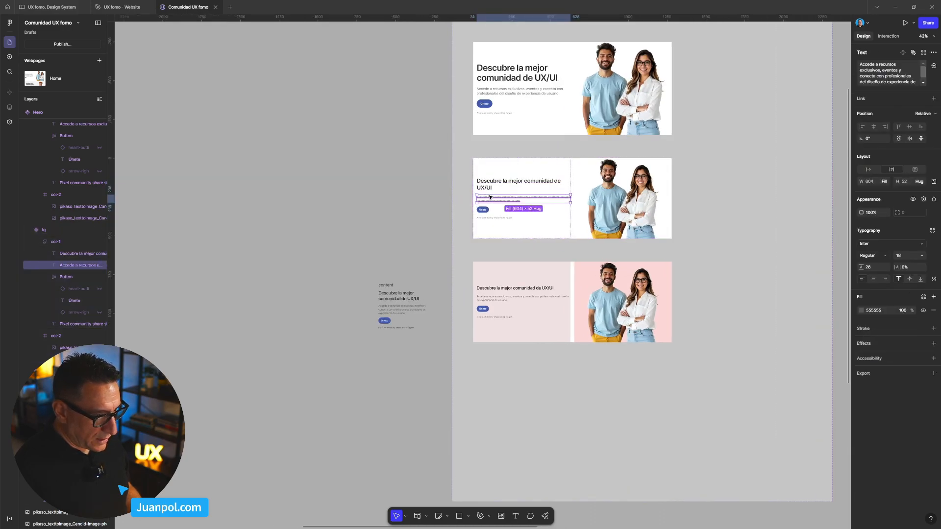
double_click(500, 192)
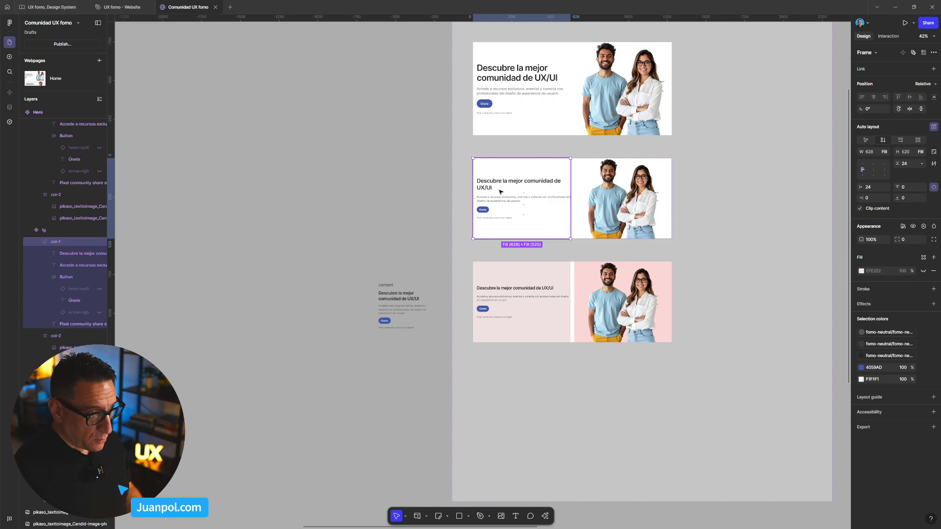
Inspect the description typography and the text column spacing in the third reference HeroImage frame
scroll(483, 162, down, 5)
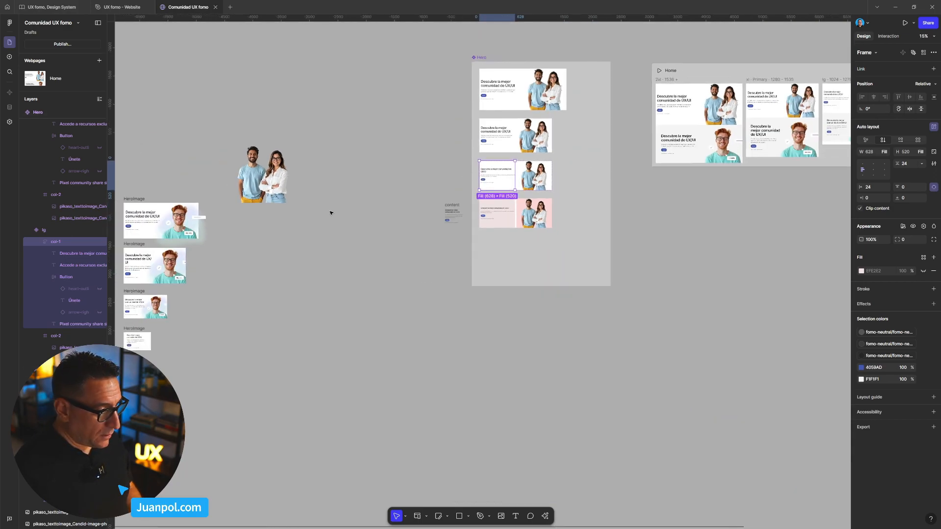
scroll(330, 213, left, 3)
scroll(209, 265, up, 4)
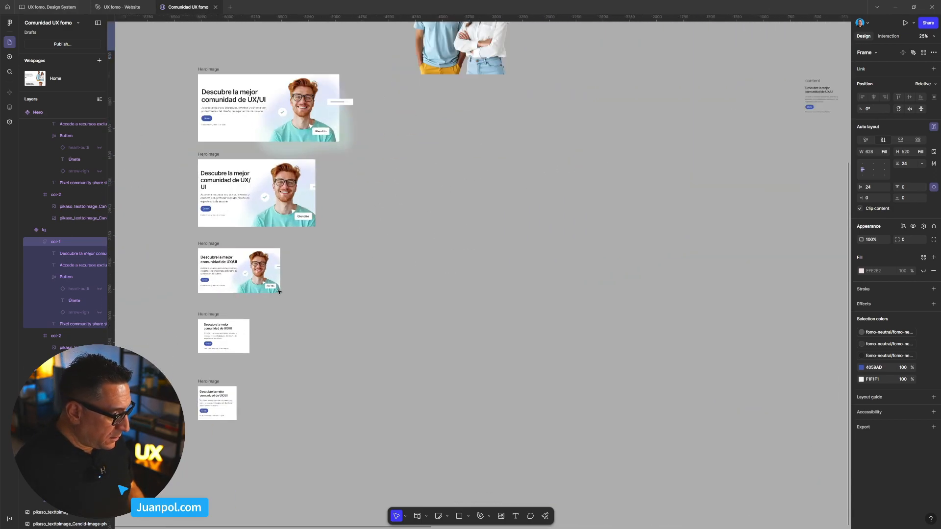
double_click(209, 265)
scroll(208, 265, up, 3)
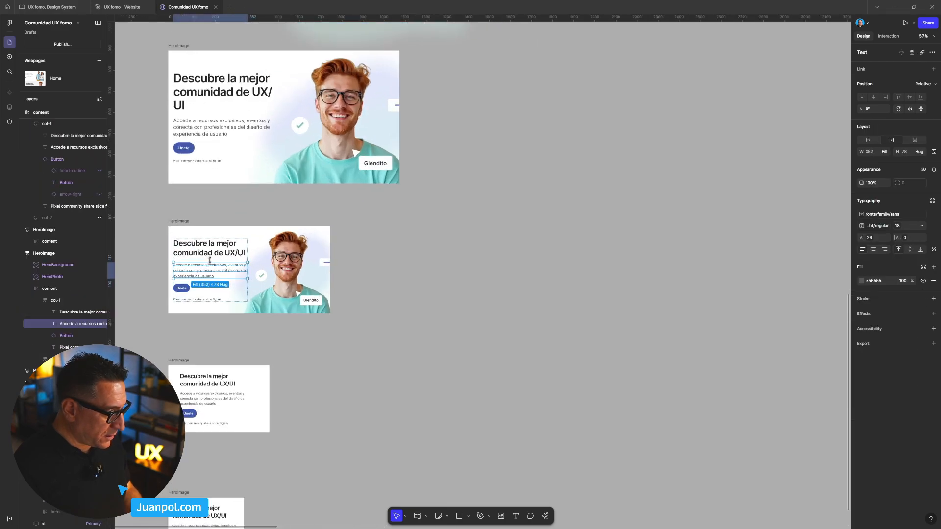
click(380, 311)
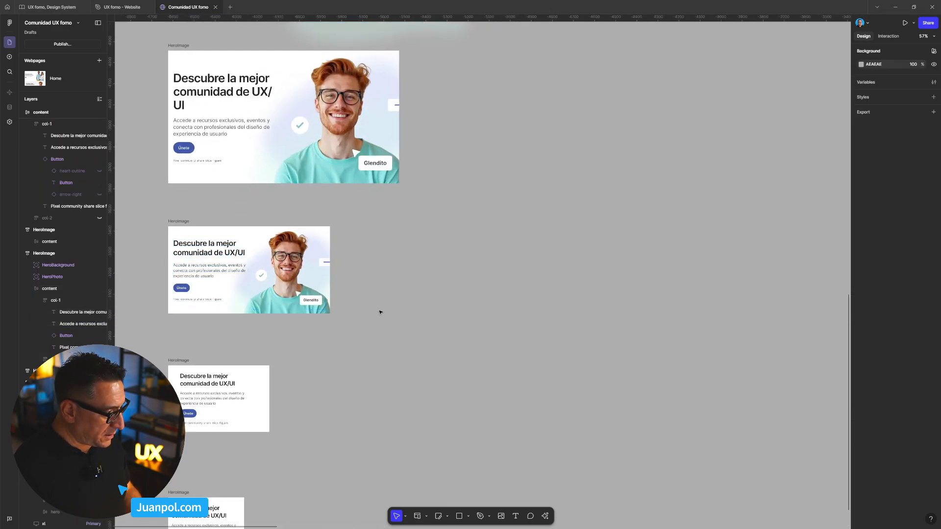
double_click(209, 283)
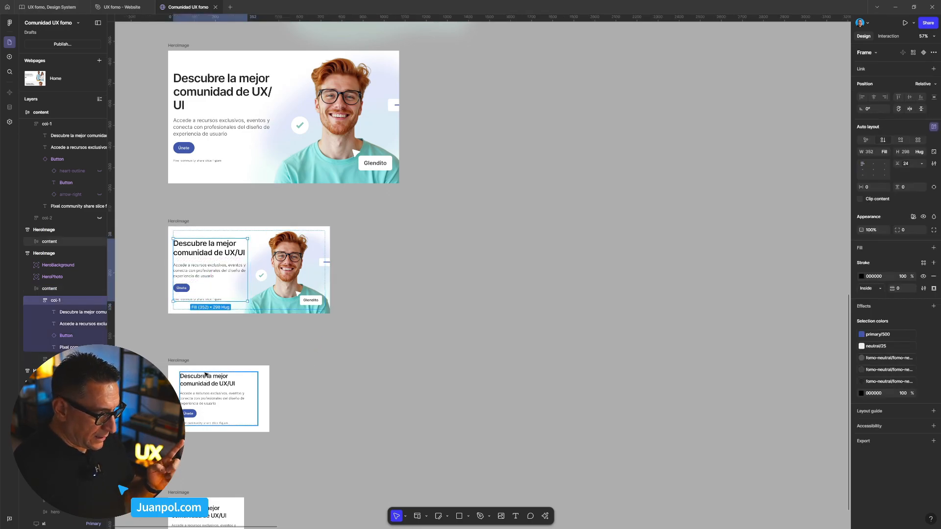
Inspect the content frame's layout and the Únete button's properties in the fourth reference HeroImage frame
click(204, 407)
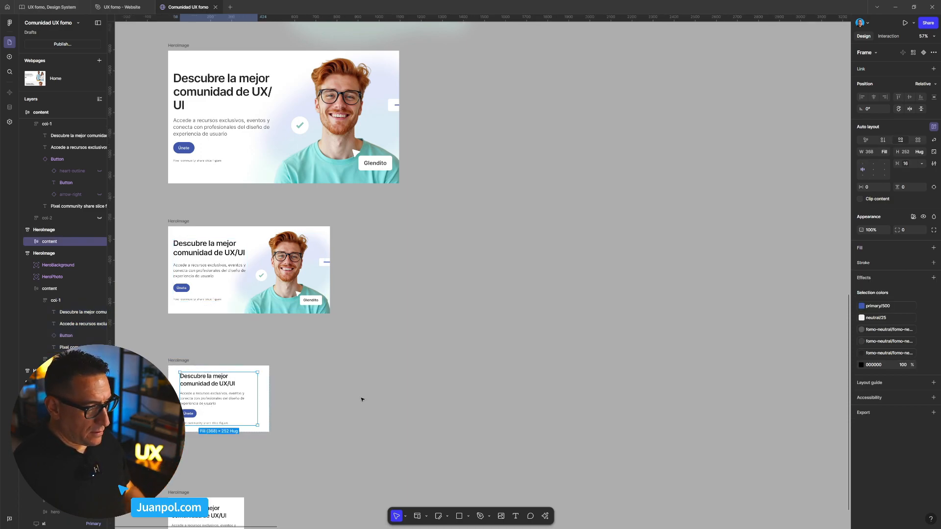
scroll(511, 379, down, 4)
scroll(368, 375, up, 8)
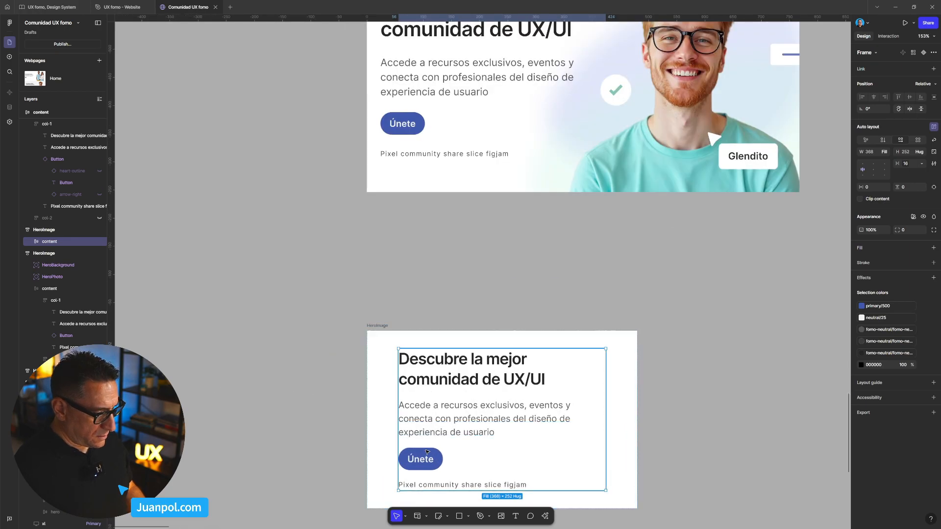
double_click(427, 452)
scroll(539, 392, down, 6)
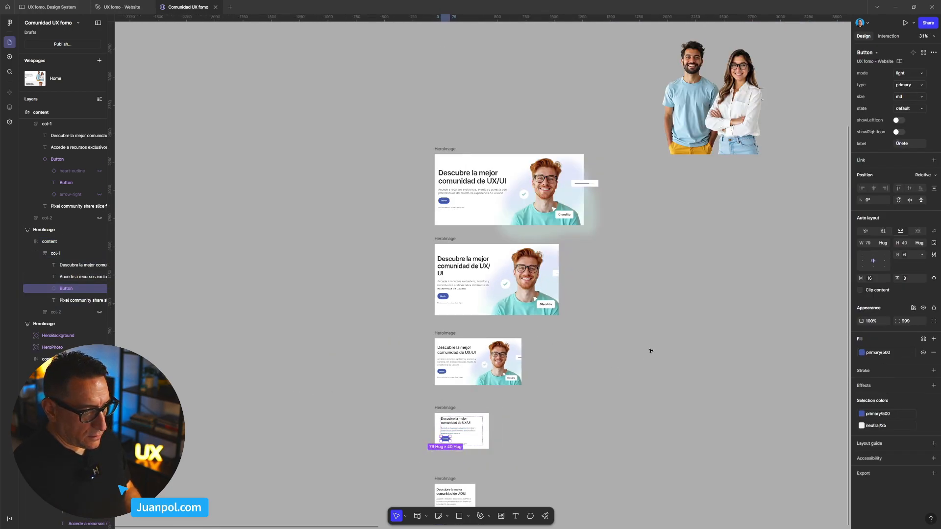
click(651, 350)
Recheck the description's text settings in the md Hero variant
scroll(562, 283, right, 7)
scroll(576, 216, right, 8)
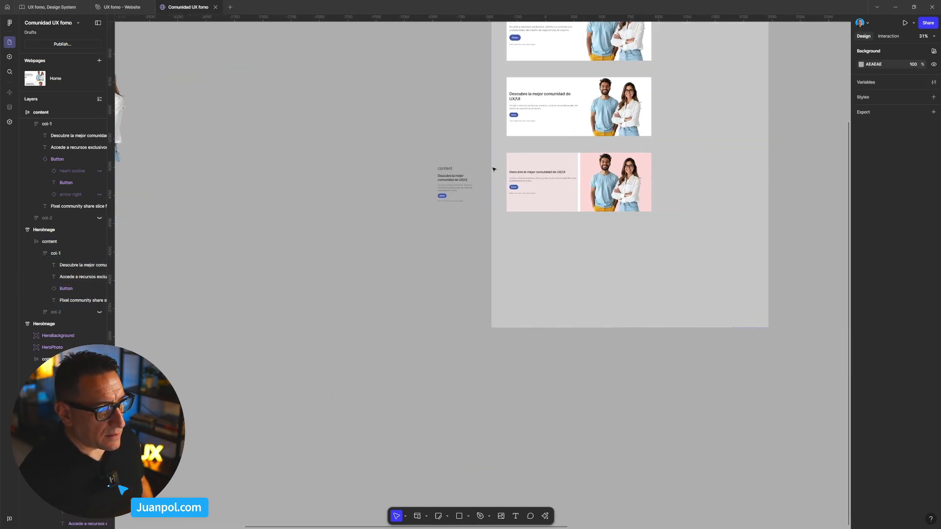
scroll(495, 168, up, 8)
drag(578, 203, 502, 171)
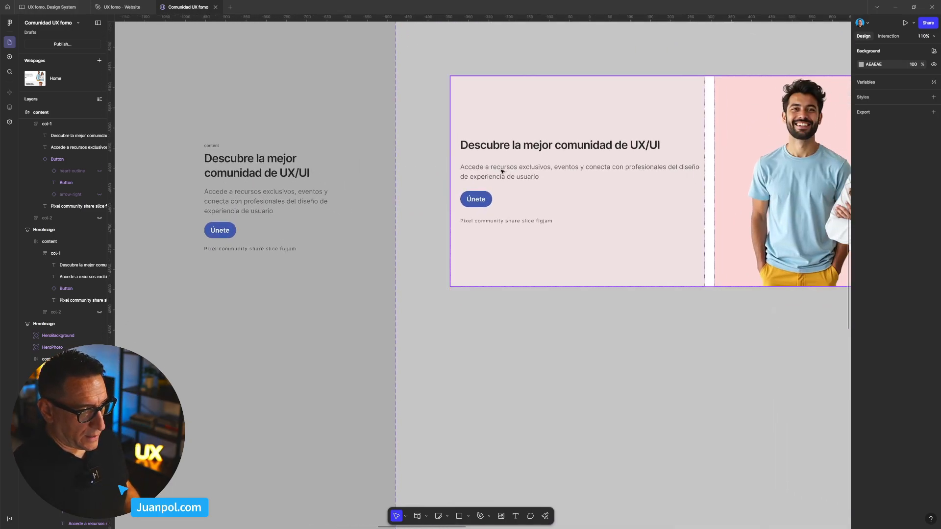
ctrl+click(501, 171)
double_click(501, 170)
click(402, 177)
double_click(504, 165)
key(Escape)
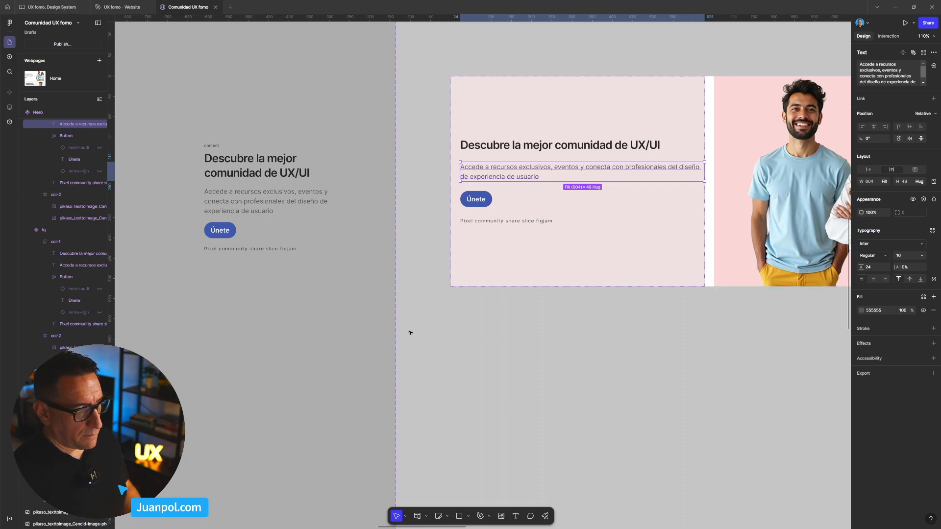
Set the vertical gap between the items in the md Hero variant's text column to 16
click(515, 216)
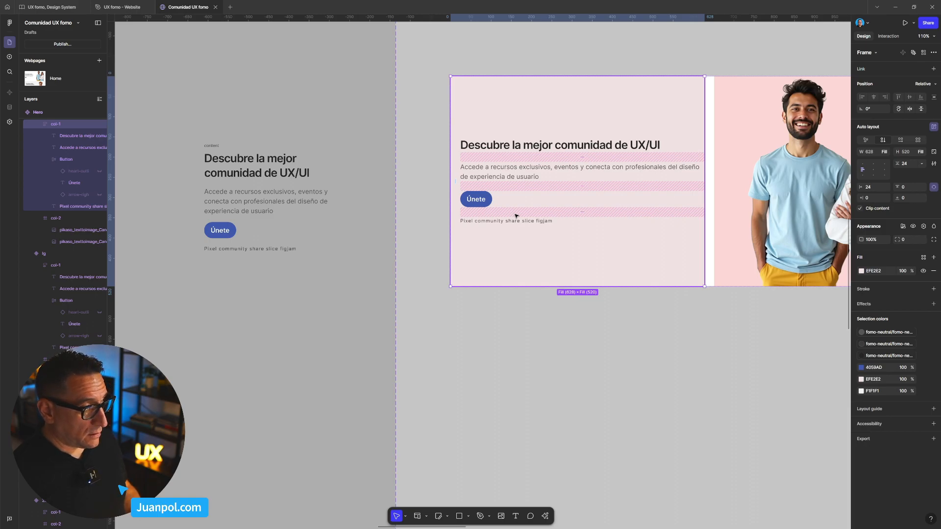
text(16)
key(Return)
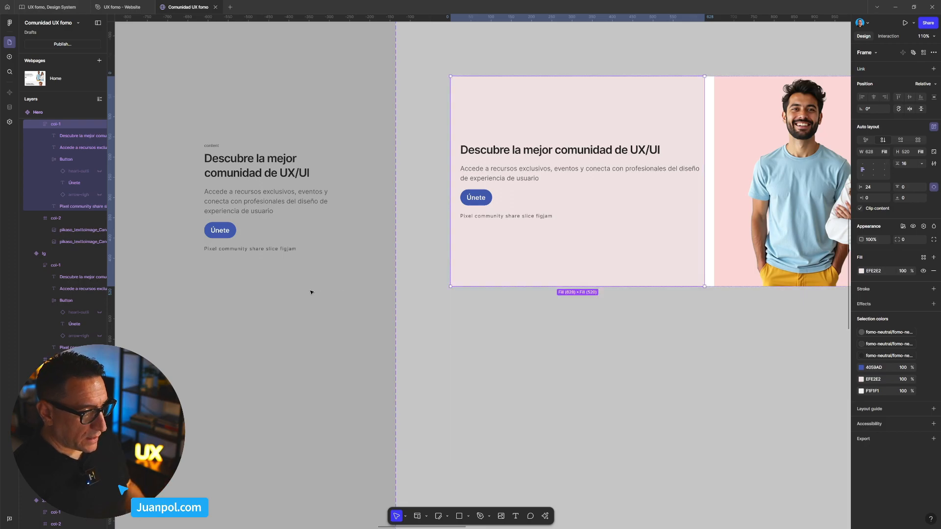
Compare the frame dimensions of the lg and md Hero variants
scroll(293, 314, down, 5)
scroll(293, 324, down, 3)
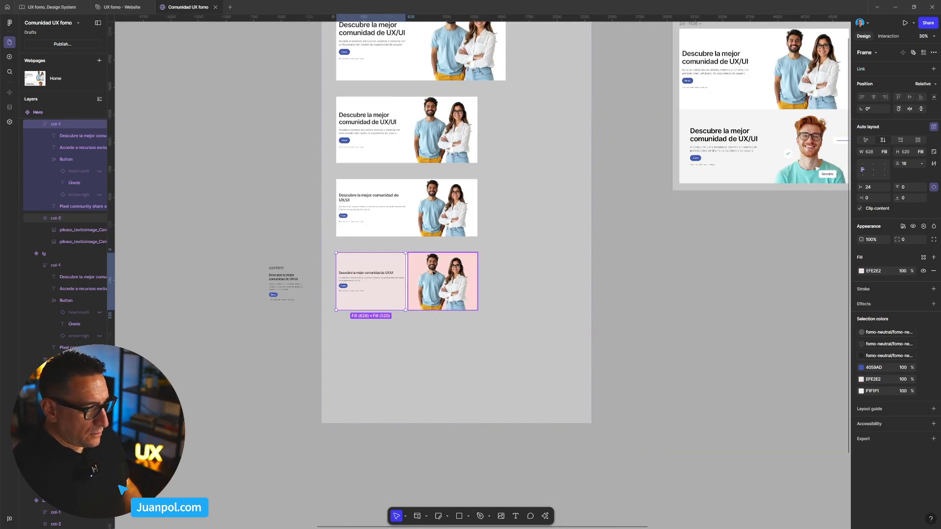
scroll(431, 281, up, 3)
click(495, 204)
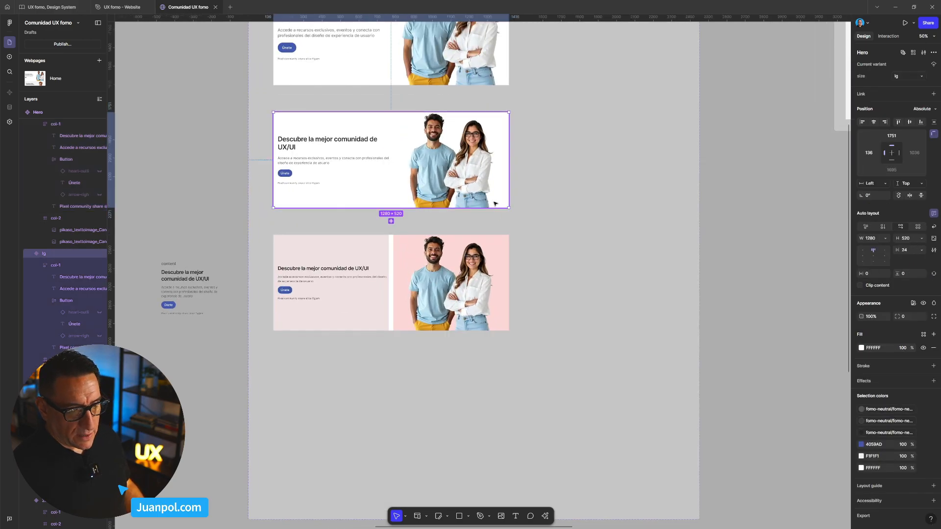
click(506, 285)
Check the frame dimensions and padding of the third and fourth reference HeroImage frames
scroll(506, 285, down, 6)
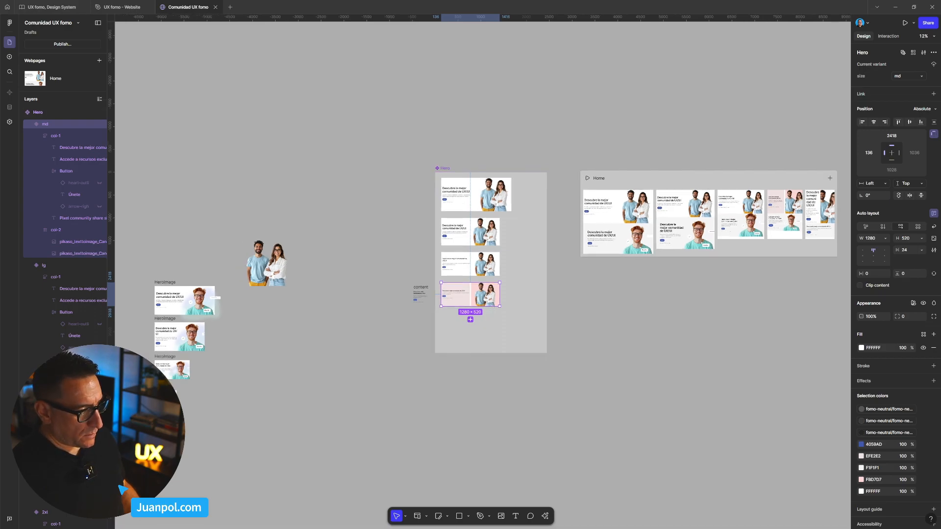
scroll(194, 380, up, 6)
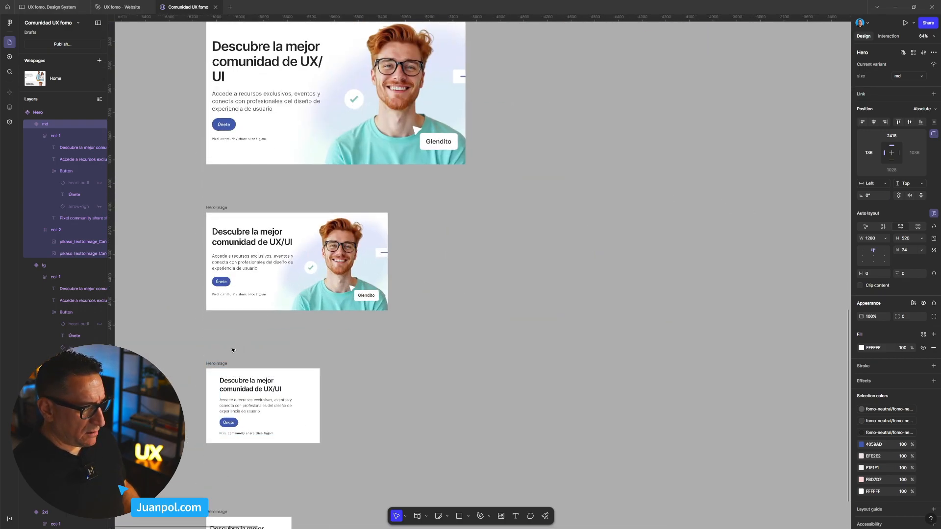
click(216, 207)
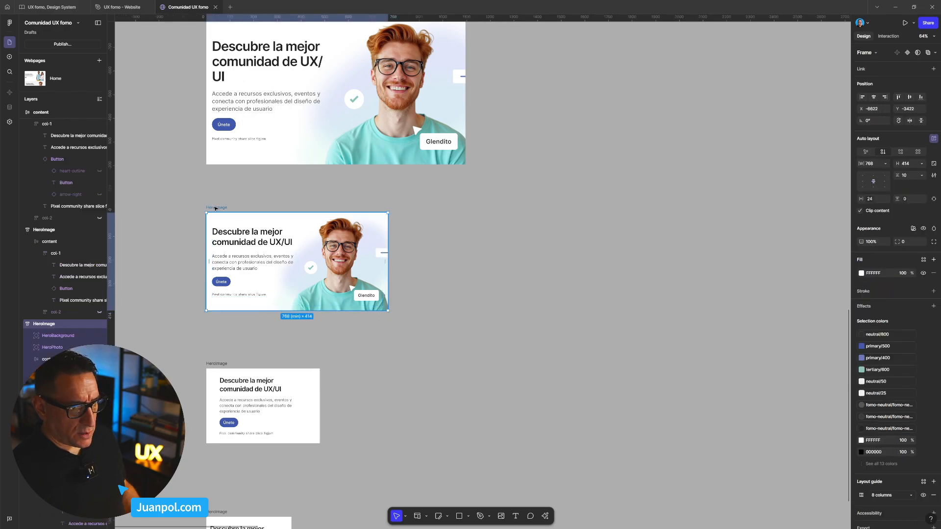
click(222, 364)
scroll(222, 365, down, 6)
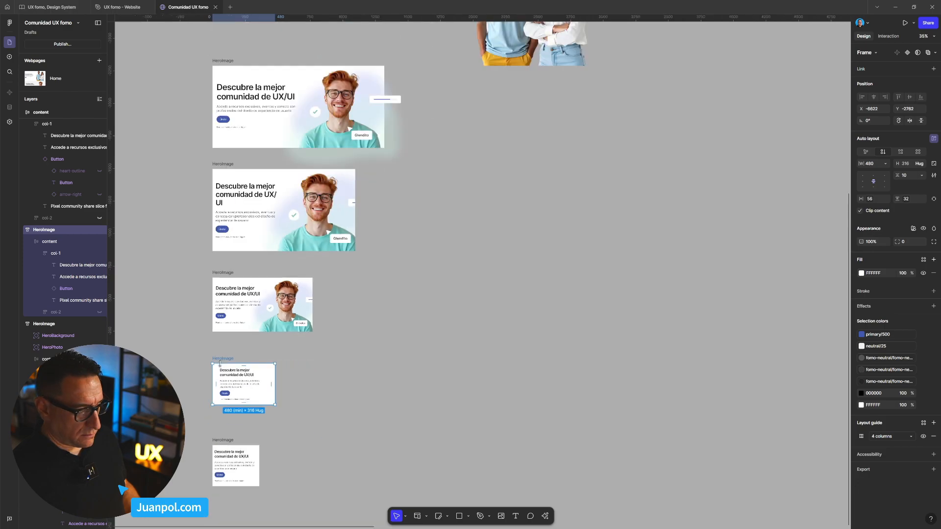
Set the md Hero variant's height to 440
scroll(273, 351, right, 4)
scroll(570, 206, up, 3)
scroll(571, 206, up, 3)
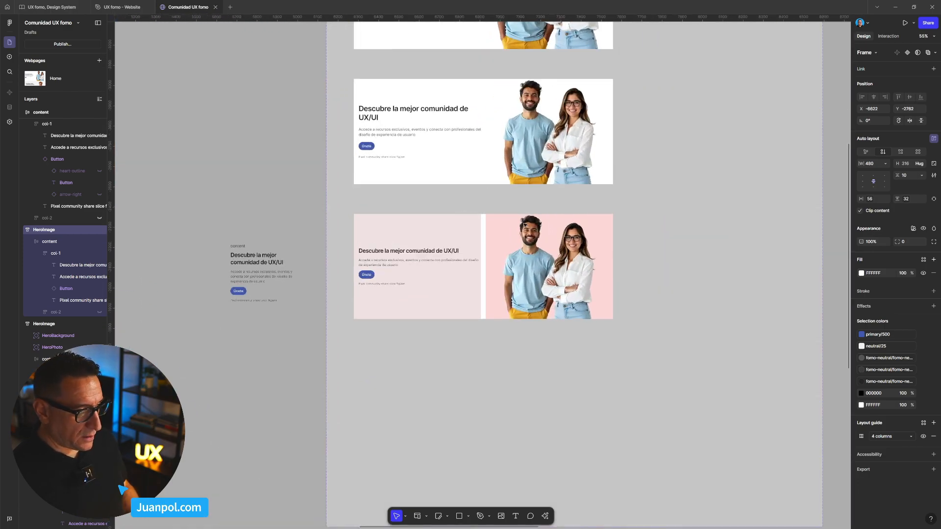
click(476, 179)
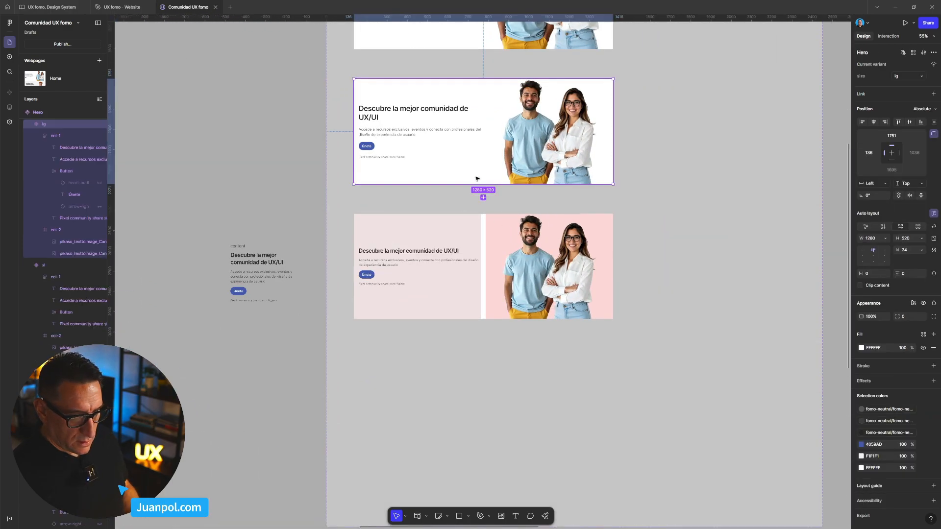
click(472, 237)
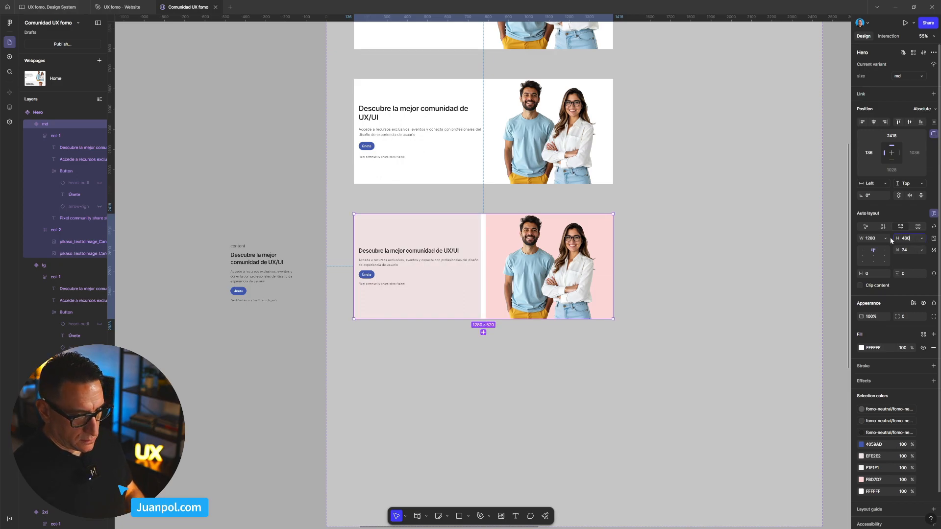
key(Return)
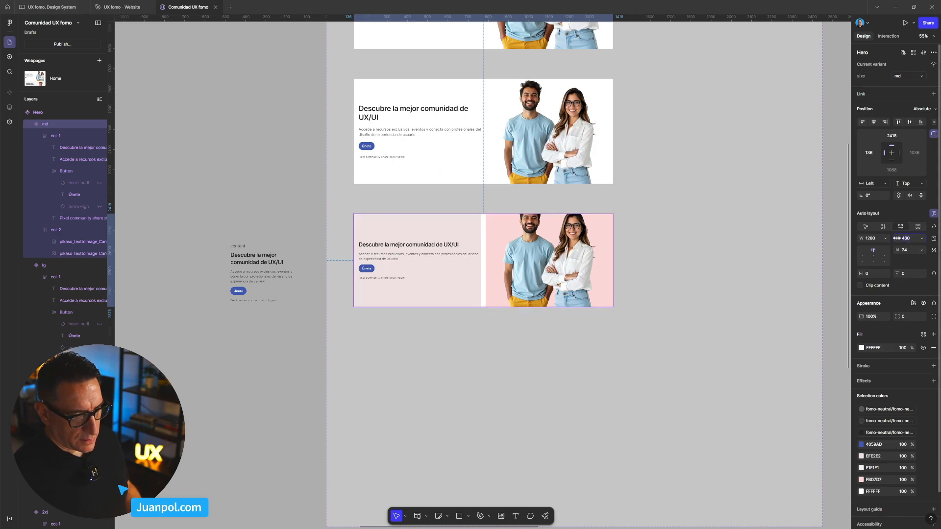
key(Return)
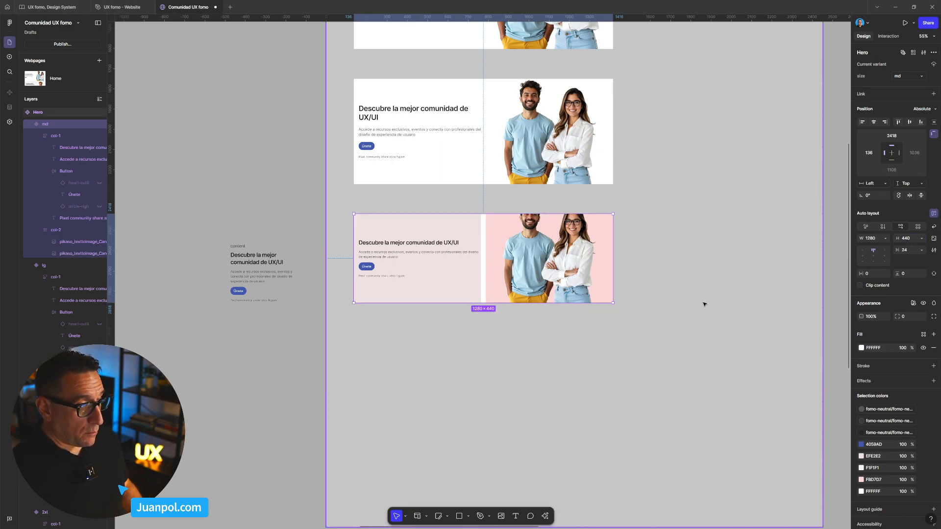
Scale both people images in the md Hero variant down to about 393 × 430 and reposition them inside the image column
scroll(705, 303, up, 4)
click(386, 236)
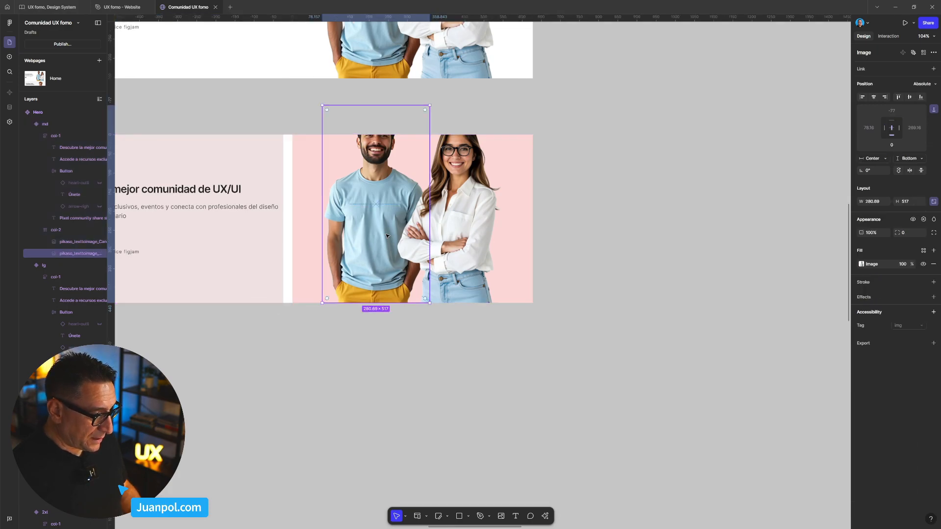
shift+click(441, 235)
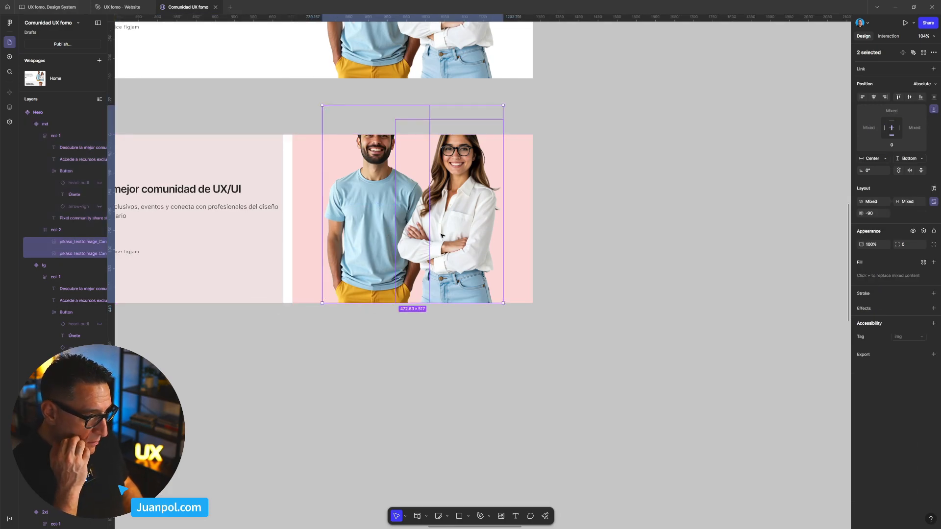
drag(320, 104, 351, 142)
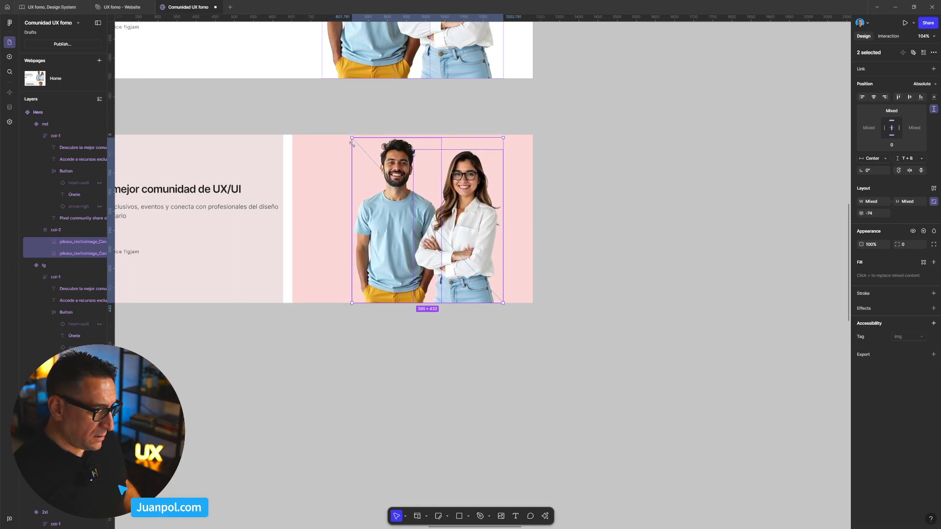
drag(388, 221, 375, 222)
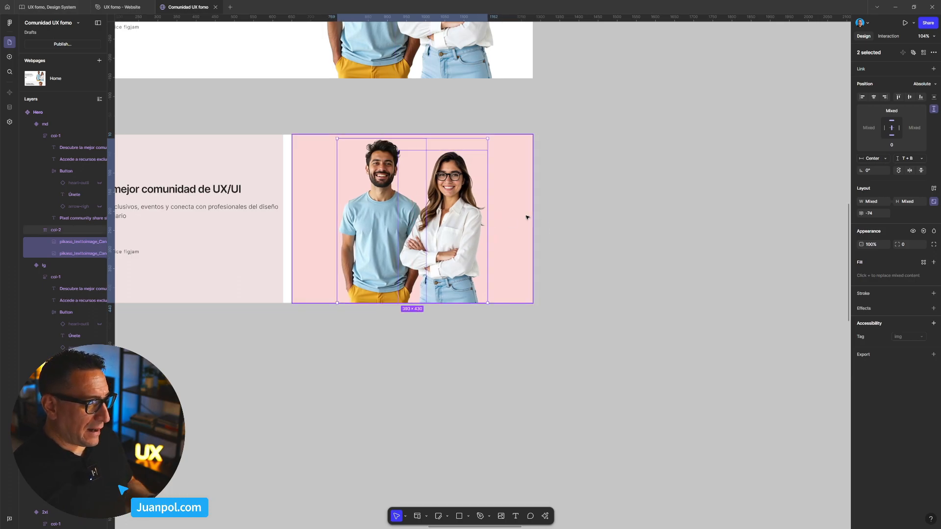
Anchor the woman's and man's images vertically to the bottom of the md Hero variant's image column
scroll(594, 193, left, 3)
scroll(594, 194, up, 1)
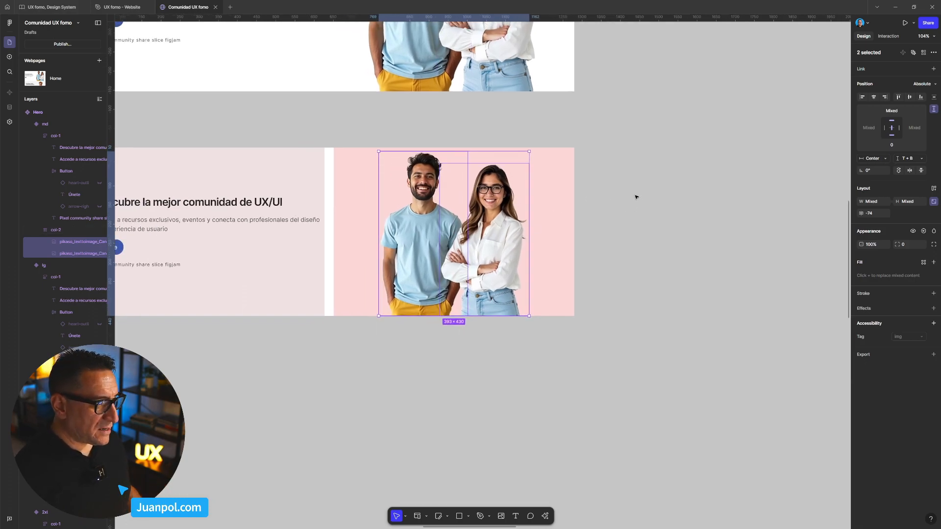
click(633, 197)
click(490, 235)
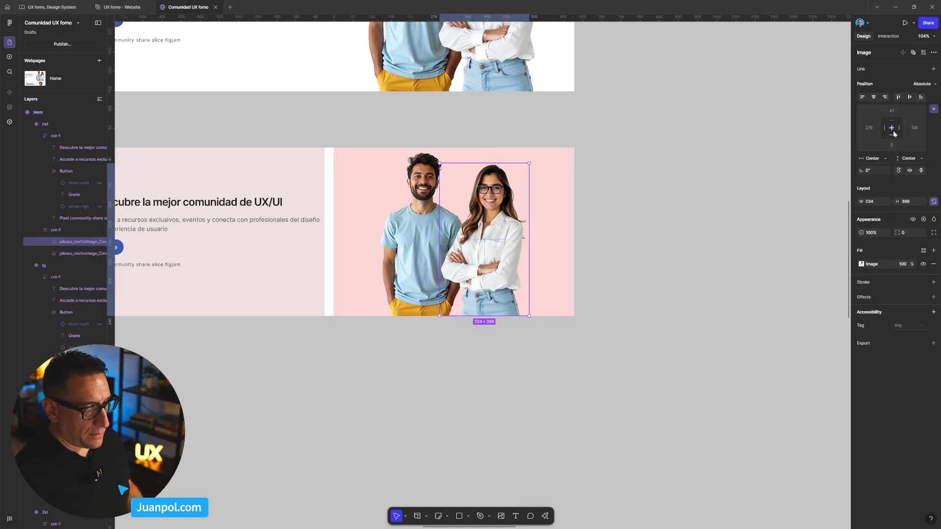
key(Tab)
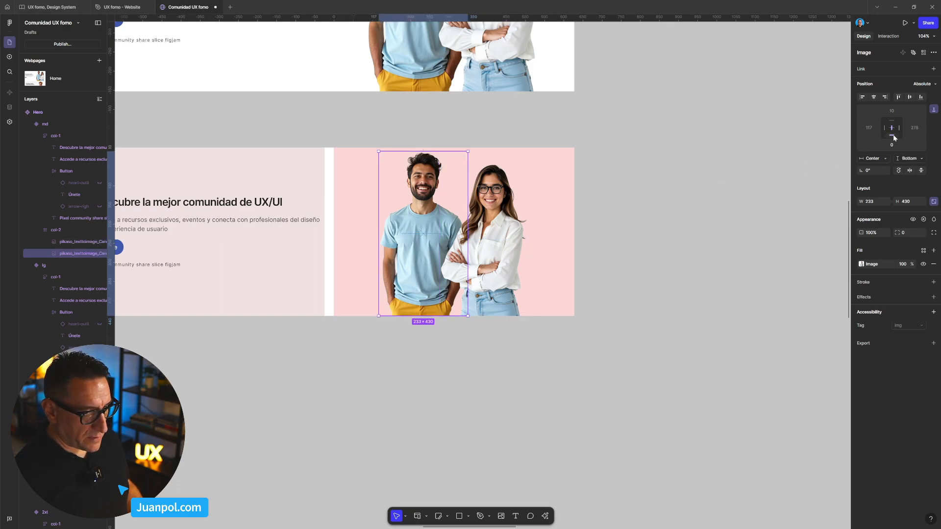
click(721, 207)
Preview the Home webpage and check its layout while resizing the viewport to about 1450 px wide
scroll(721, 207, down, 5)
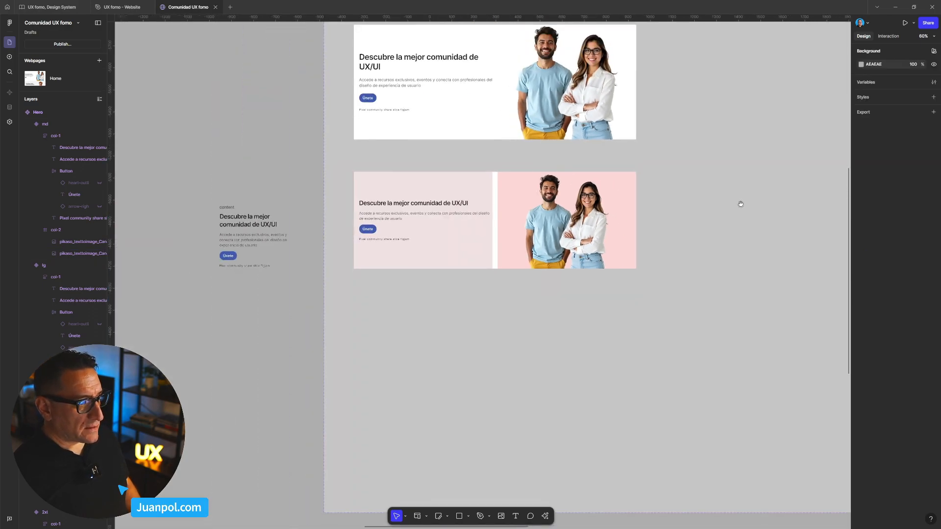
drag(742, 204, 658, 210)
scroll(655, 220, down, 3)
drag(753, 205, 542, 227)
drag(729, 217, 536, 247)
scroll(536, 248, down, 1)
drag(615, 242, 508, 323)
click(464, 84)
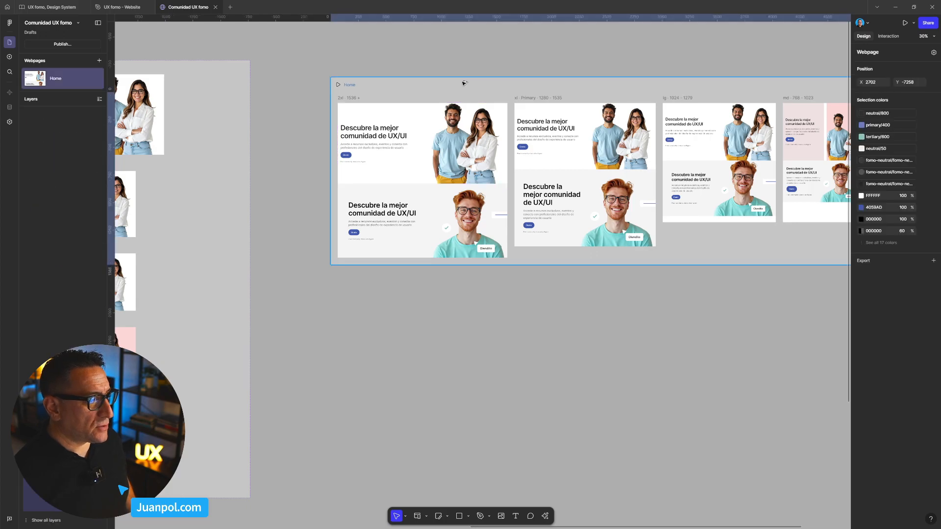
key(shift+space)
mouse_move(728, 275)
mouse_down()
mouse_move(600, 275)
mouse_move(676, 266)
mouse_move(642, 264)
mouse_move(664, 263)
mouse_move(741, 267)
mouse_up()
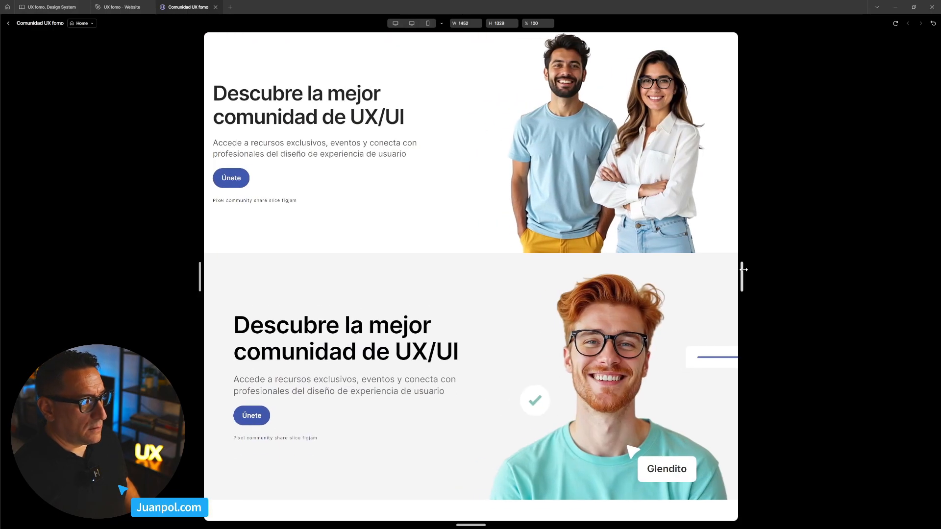
click(8, 24)
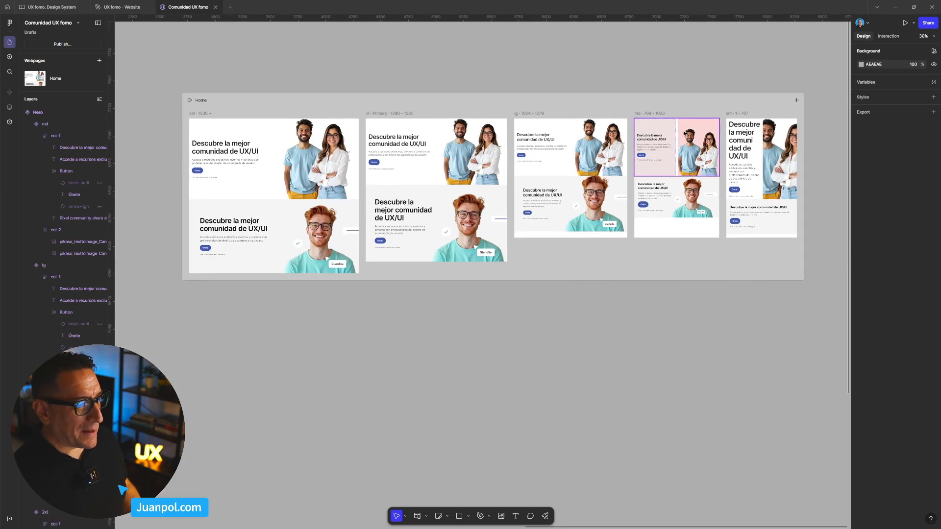
Reset the Hero instance in the Home webpage's md breakpoint to match its main component
click(685, 134)
right_click(675, 132)
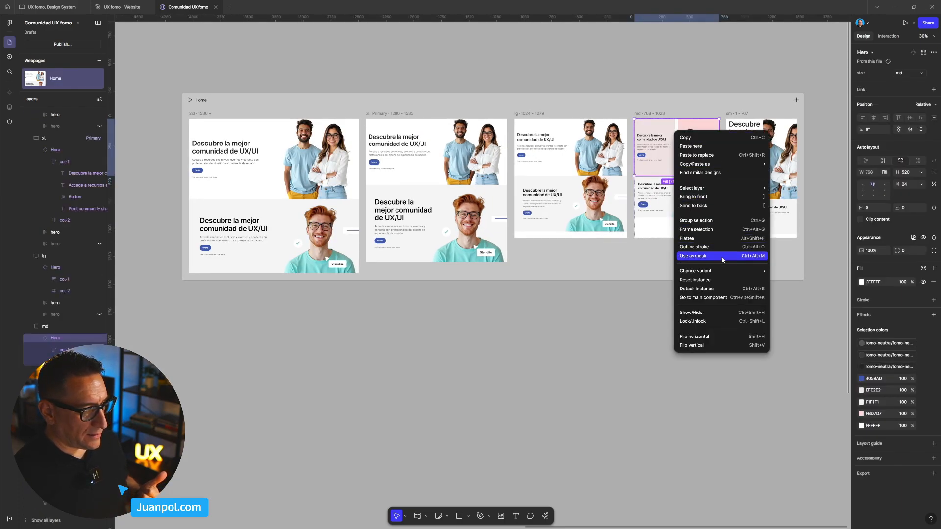
click(719, 287)
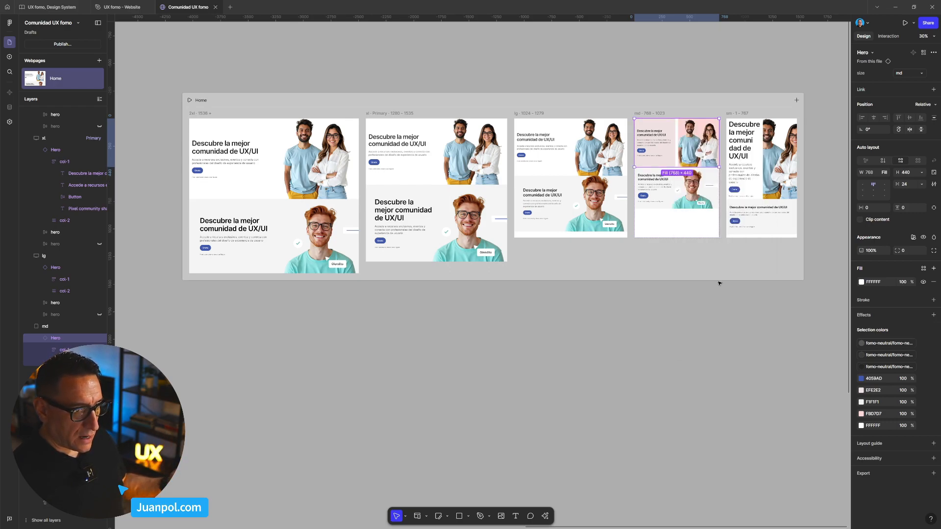
Preview the Home webpage again and check its layout while narrowing the viewport to about 1040 px
click(260, 104)
key(shift+space)
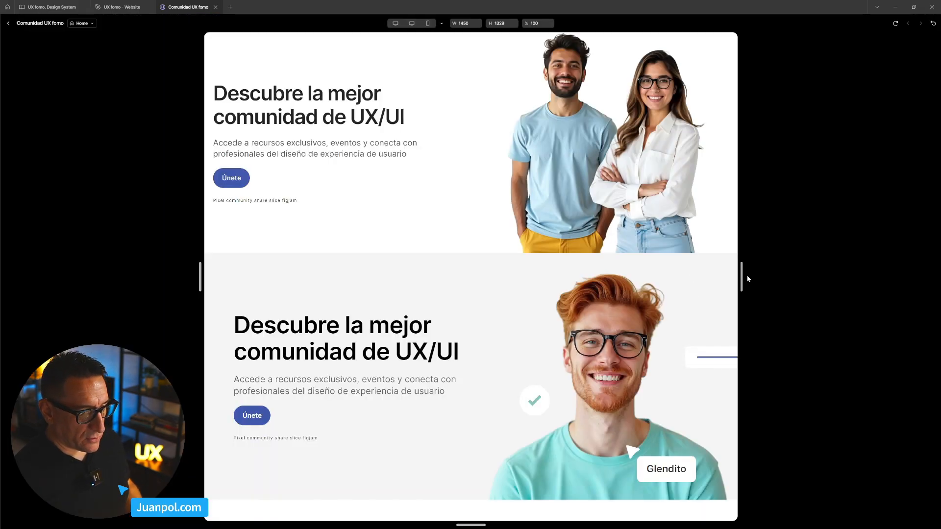
drag(744, 276, 666, 257)
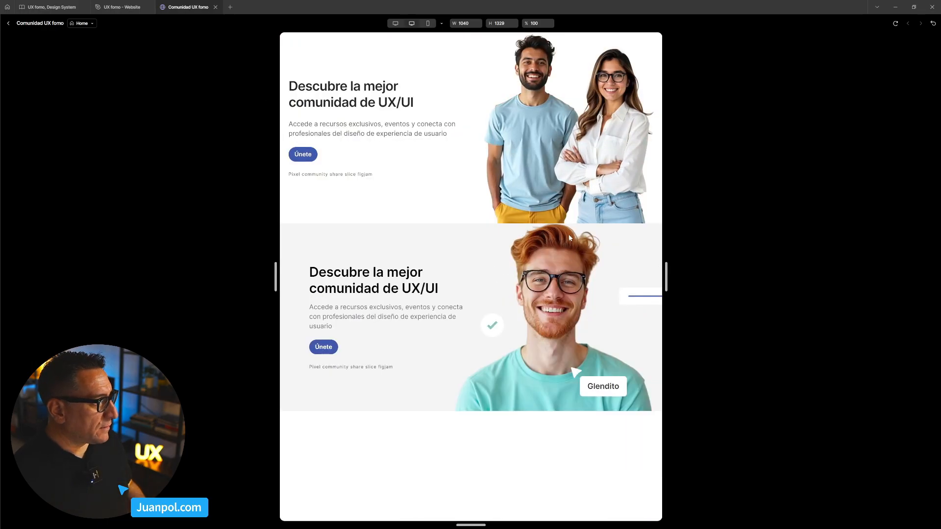
click(134, 9)
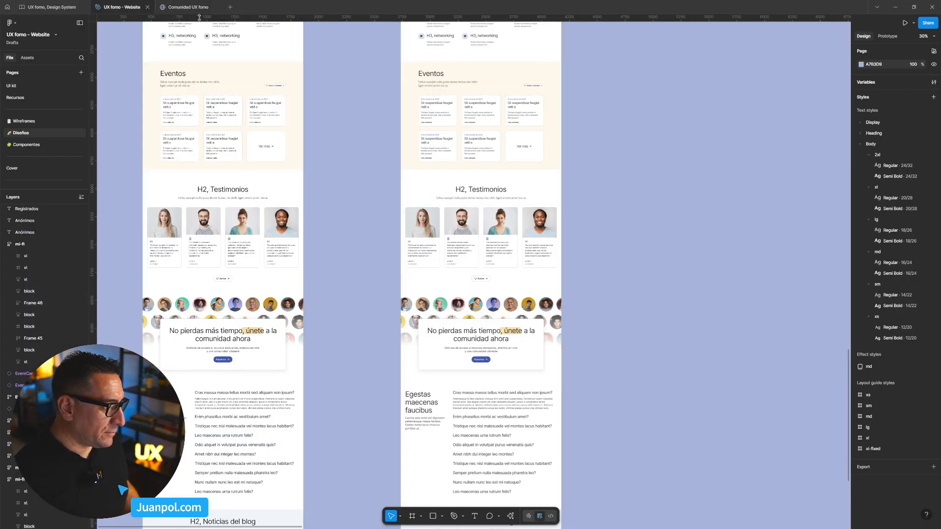
click(184, 7)
click(8, 23)
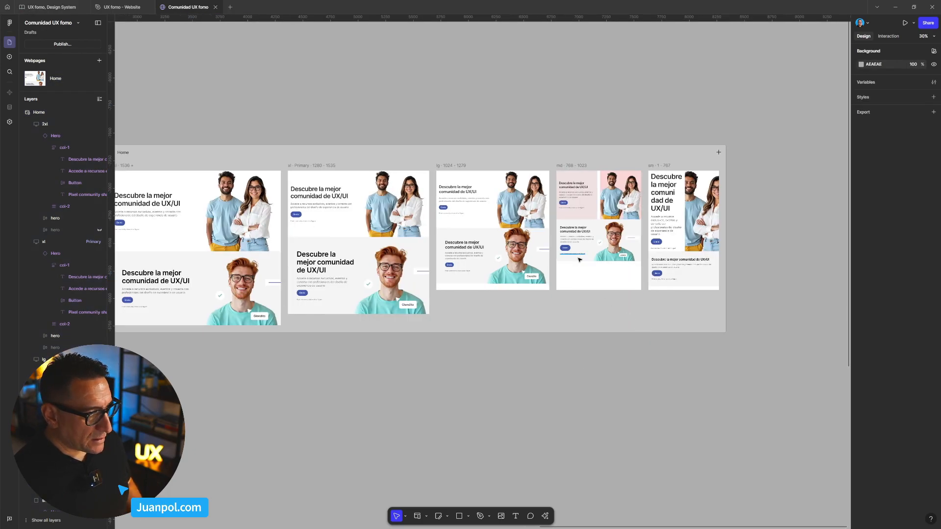
Add a new variant to the Hero component directly below the md variant
click(602, 293)
key(shift+2)
click(525, 220)
scroll(525, 220, down, 1)
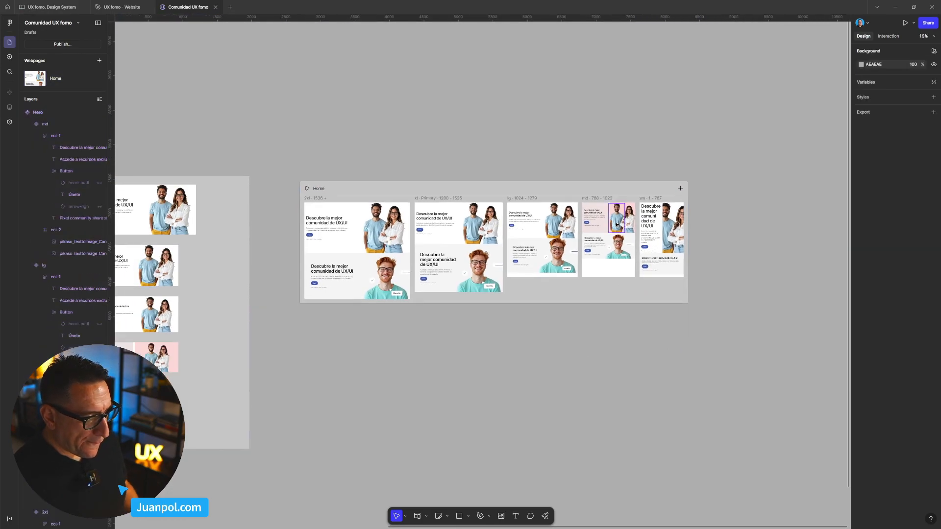
scroll(607, 214, up, 3)
scroll(506, 202, down, 8)
scroll(502, 244, up, 8)
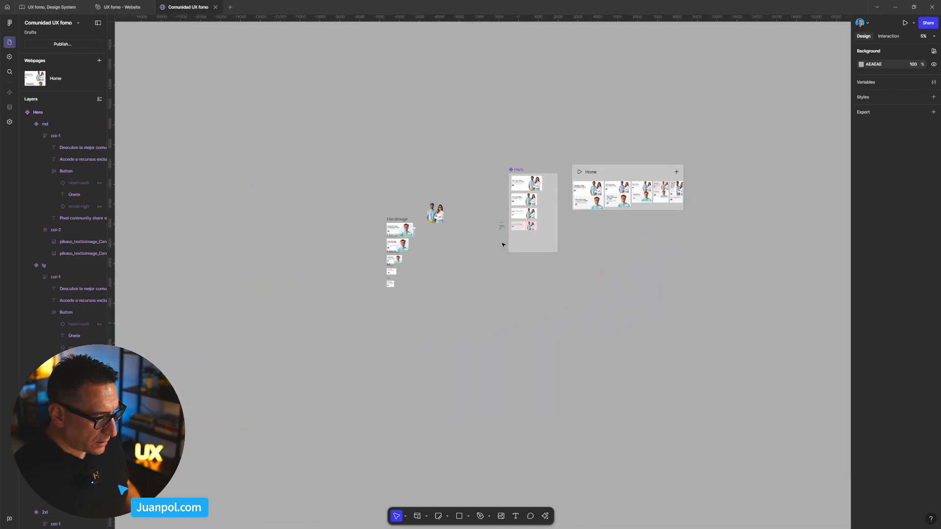
click(548, 183)
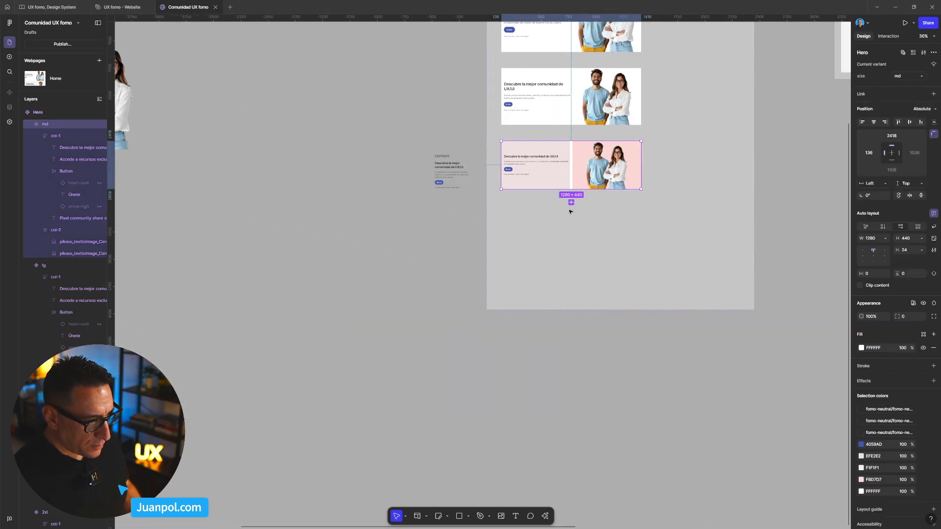
click(571, 202)
Delete the loose content text block lying outside the Hero component set
click(436, 225)
drag(461, 216, 365, 267)
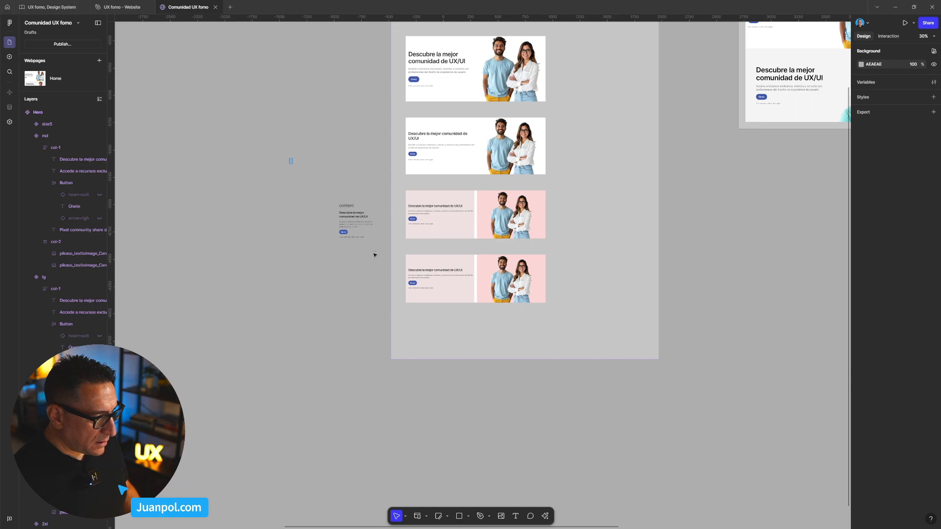
drag(289, 158, 389, 263)
key(Delete)
Hide the background fills of the text column and the image column in the md Hero variant
scroll(415, 250, up, 2)
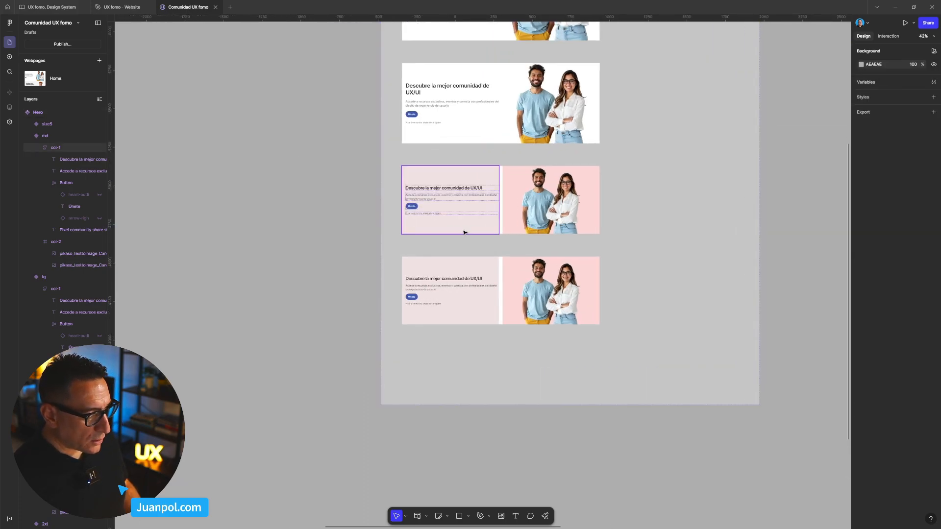
click(464, 233)
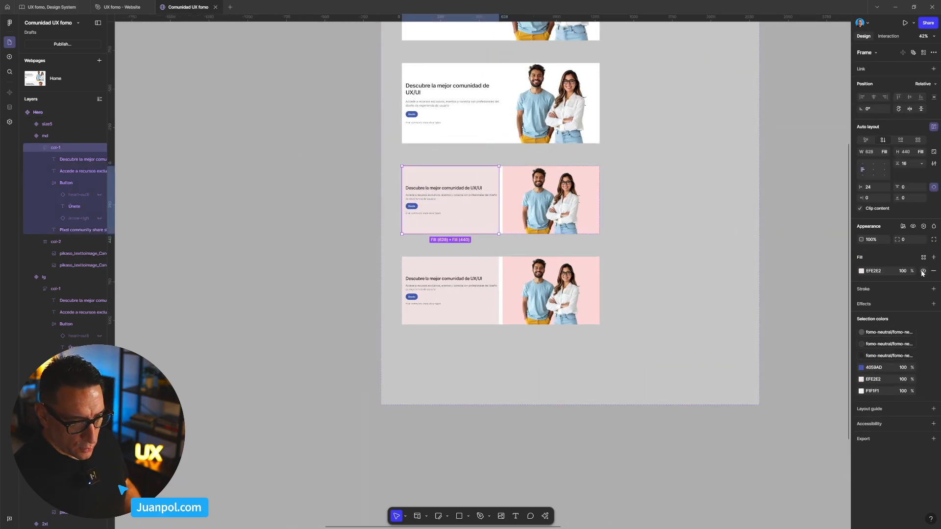
click(923, 271)
click(777, 252)
click(512, 231)
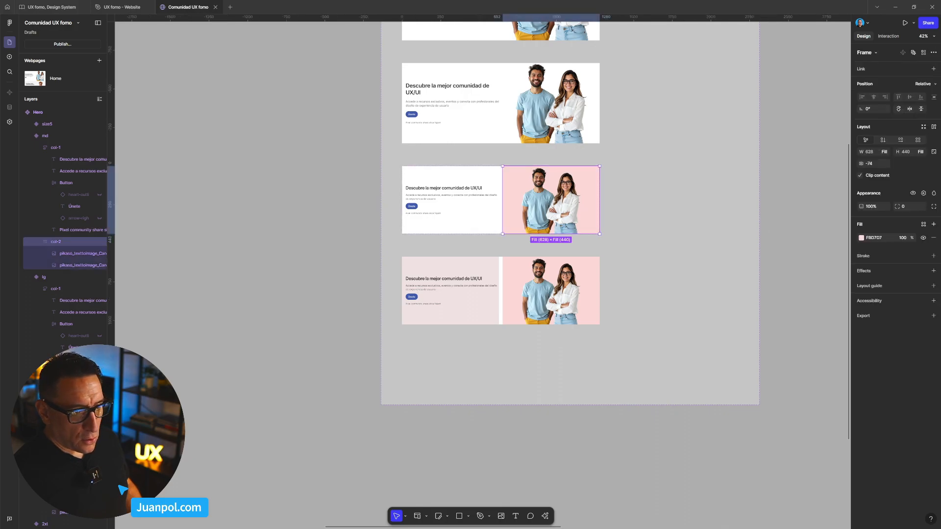
click(923, 238)
click(782, 249)
Preview the Home webpage and check its breakpoints, resizing the viewport to about 1528 px and 1476 px wide
drag(781, 250, 399, 432)
click(430, 130)
key(shift+space)
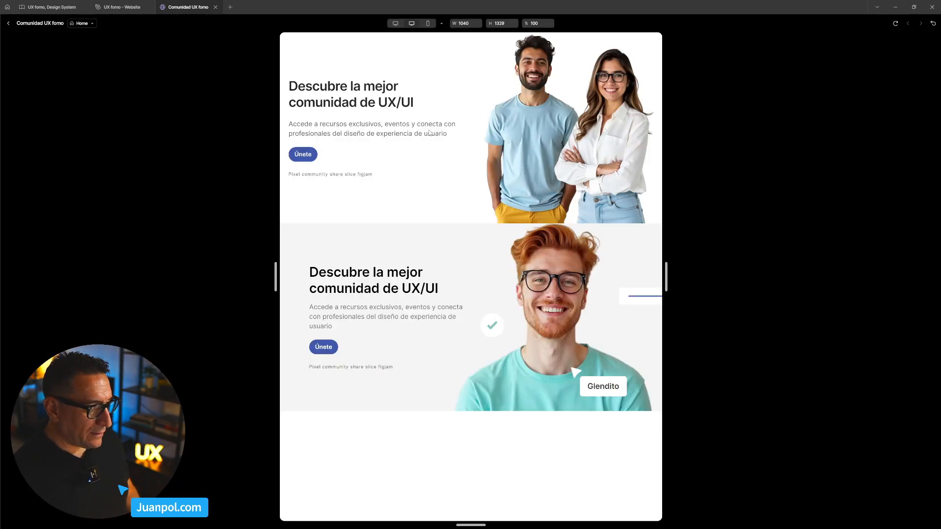
drag(665, 275, 753, 274)
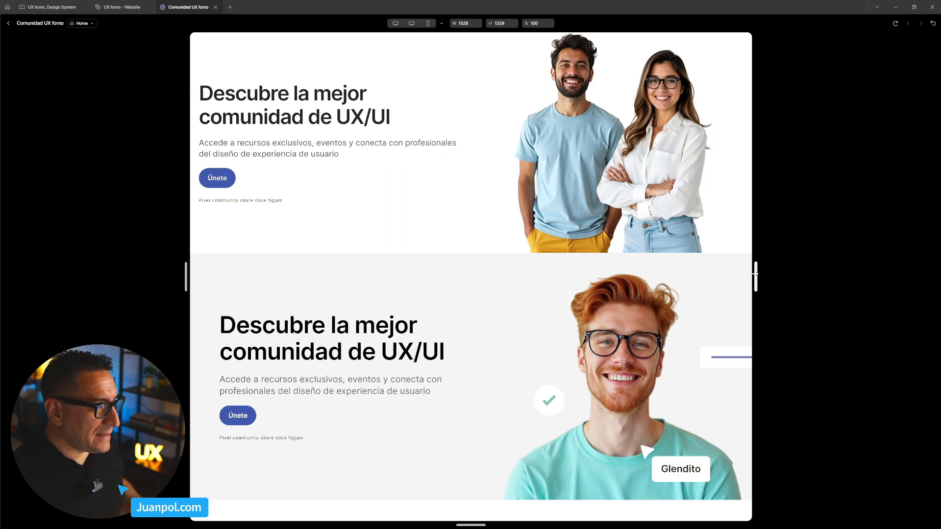
mouse_move(756, 277)
mouse_down()
mouse_move(706, 277)
mouse_move(748, 278)
mouse_up()
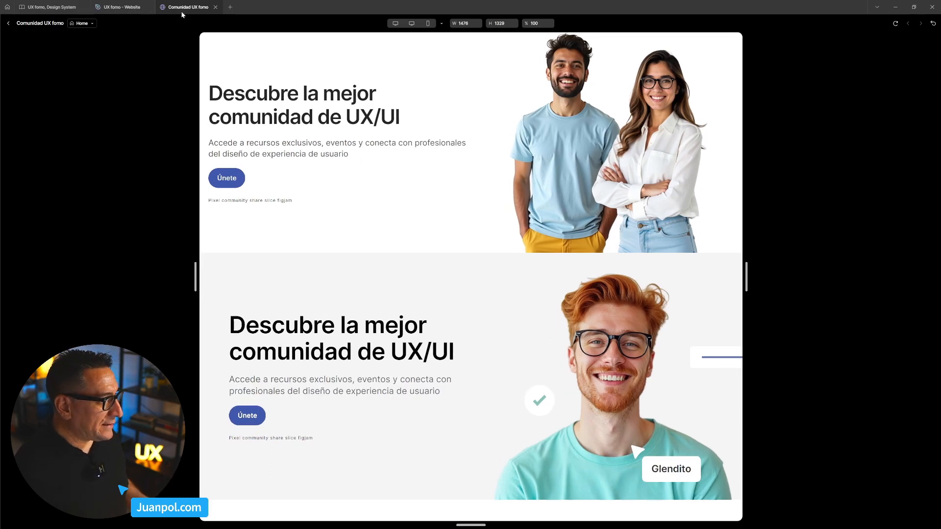
click(9, 24)
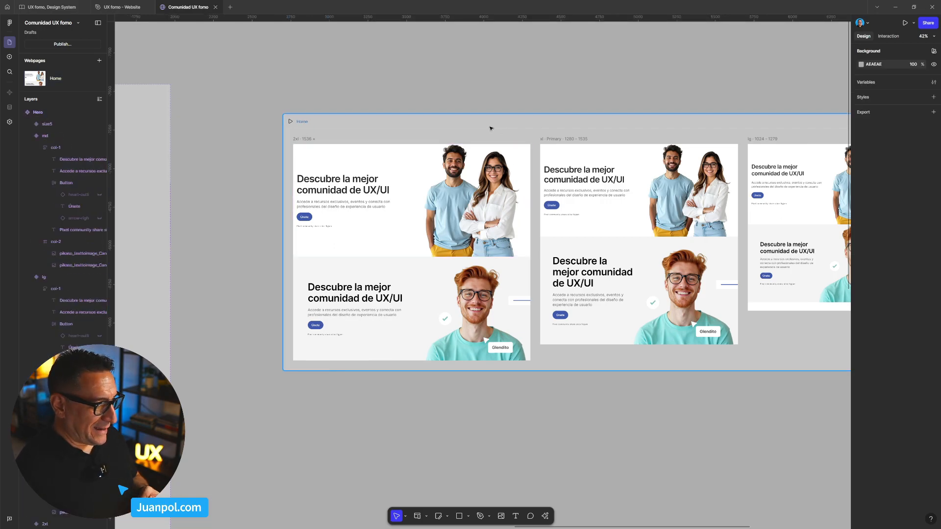
click(366, 126)
key(shift+space)
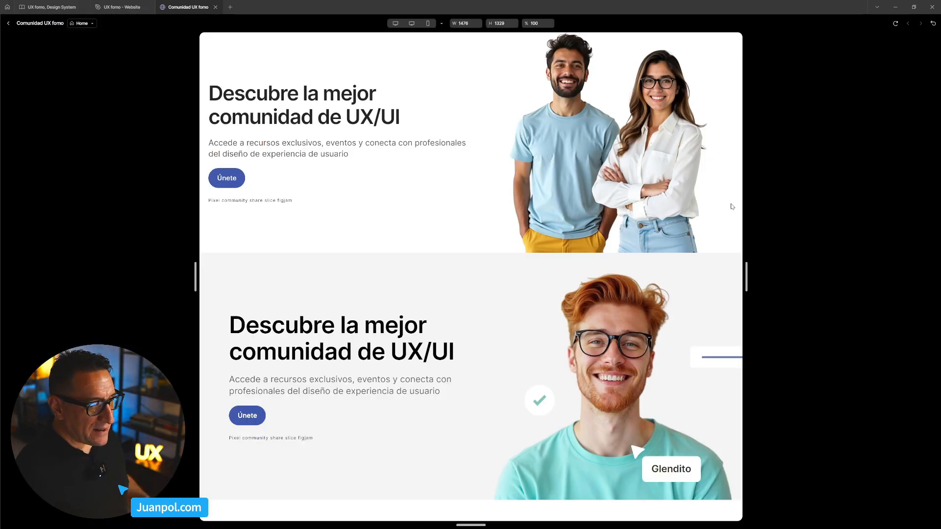
mouse_move(746, 268)
mouse_down()
mouse_move(619, 268)
mouse_move(751, 268)
mouse_move(739, 268)
mouse_up()
click(8, 23)
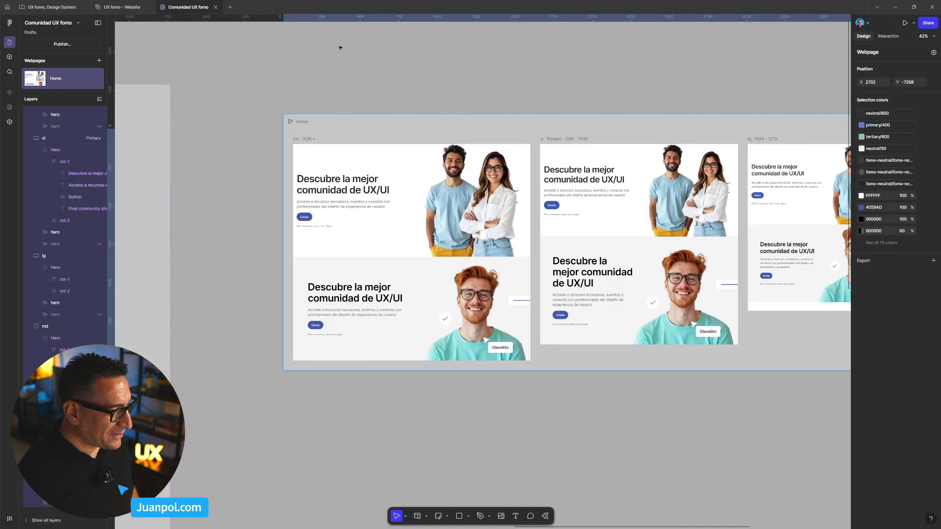
Look over the Home webpage's breakpoints and the stacked Hero variants, including the new one below md
scroll(583, 89, down, 2)
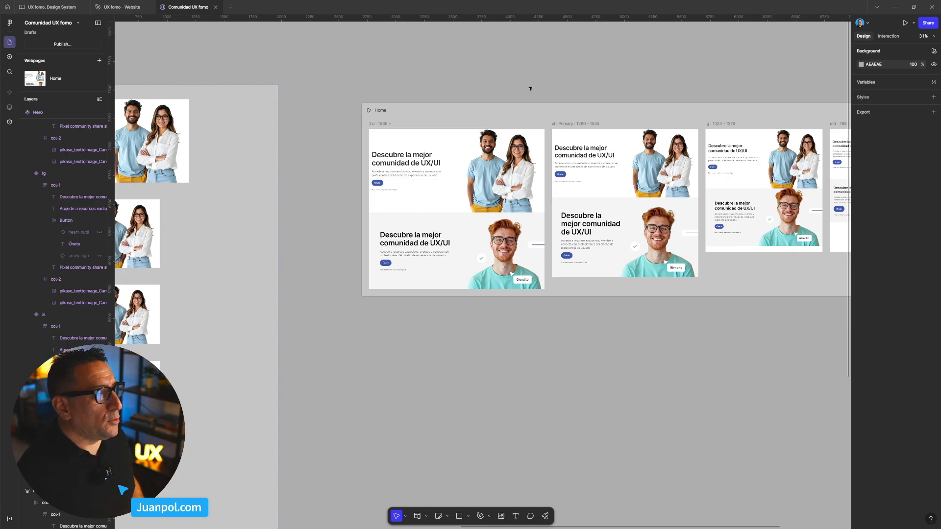
drag(558, 79, 398, 53)
scroll(428, 67, down, 2)
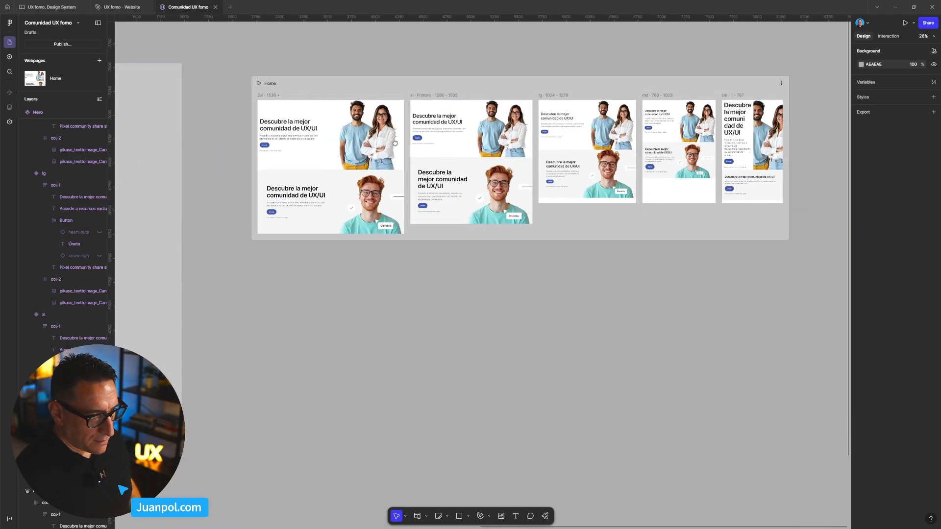
drag(395, 143, 554, 143)
drag(445, 293, 687, 229)
scroll(490, 298, up, 3)
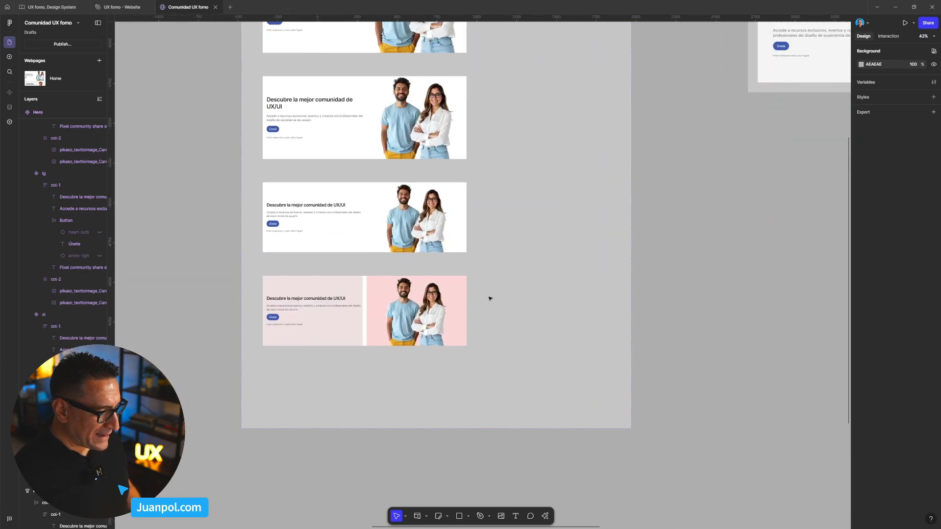
drag(477, 314, 559, 300)
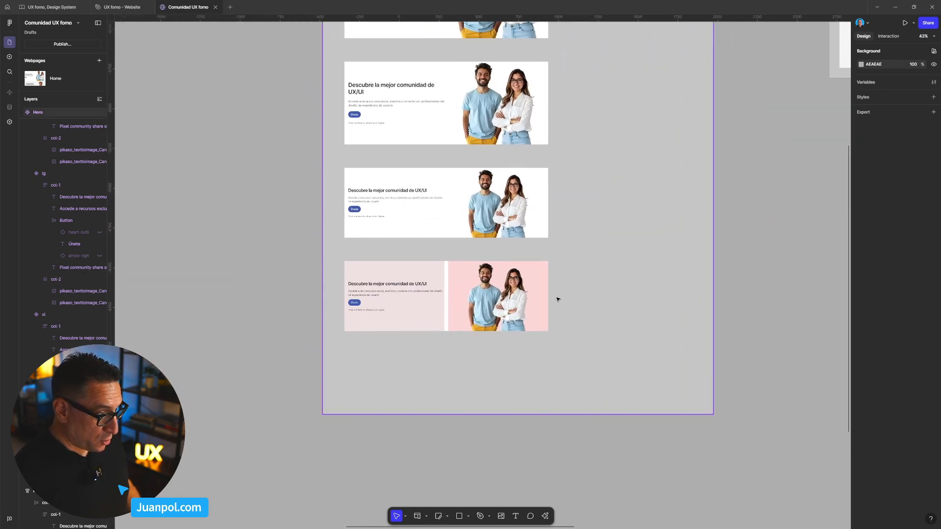
scroll(552, 300, up, 3)
scroll(265, 301, down, 5)
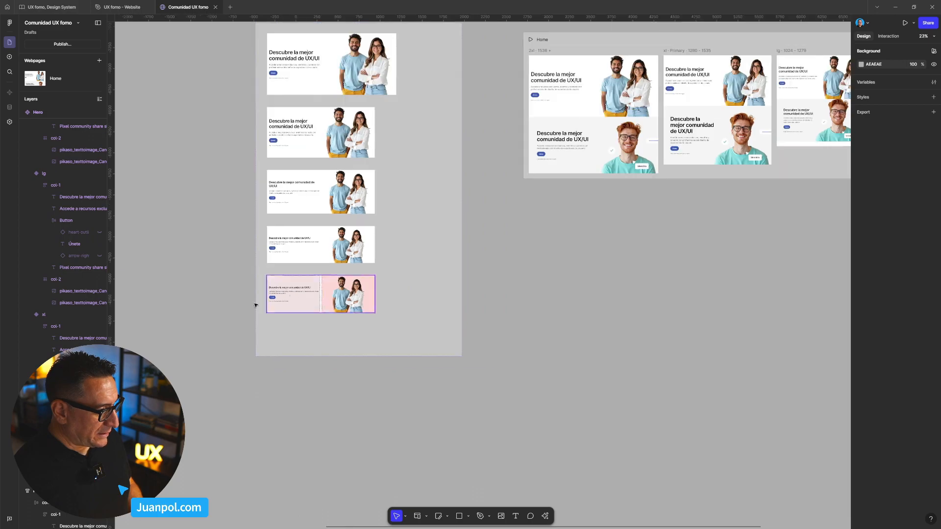
Preview the Home webpage, widen the viewport to about 1572 px, and return to the design canvas
drag(262, 303, 499, 289)
scroll(500, 289, down, 5)
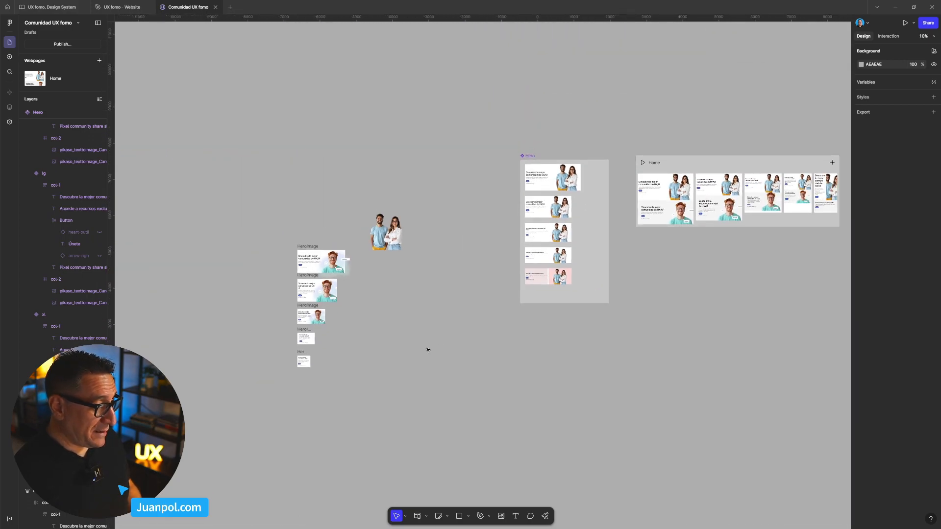
drag(558, 282, 536, 301)
scroll(315, 378, up, 3)
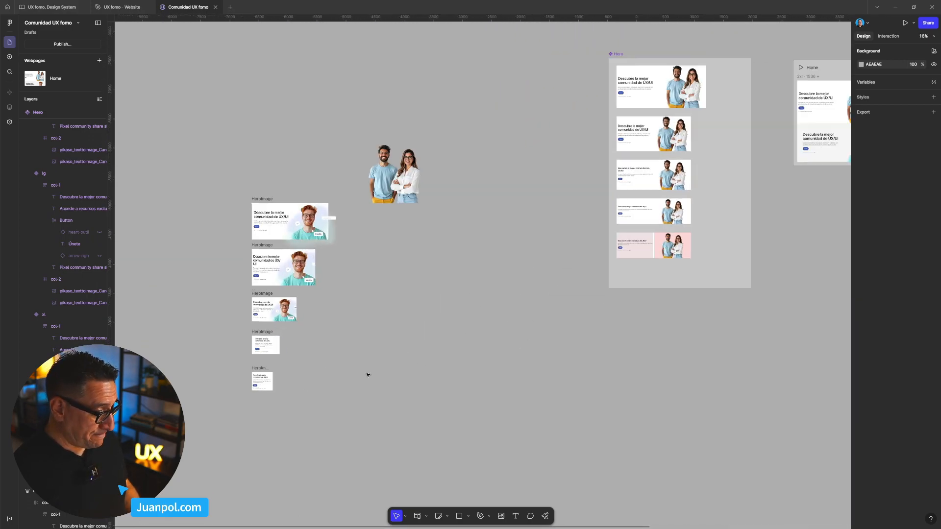
scroll(742, 322, down, 3)
drag(813, 271, 426, 297)
click(431, 196)
key(shift+space)
drag(740, 276, 761, 267)
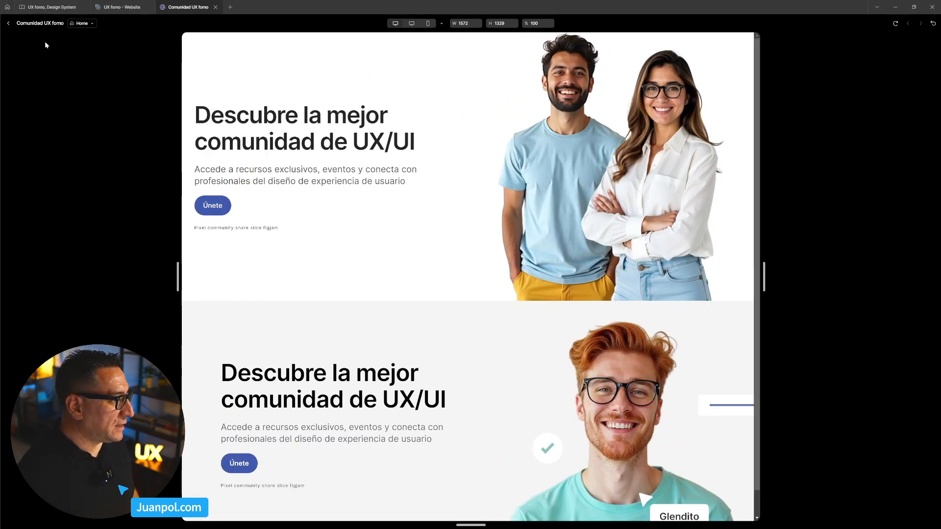
click(8, 23)
Set the size property of the lowest Hero variant, with the pink columns, to sm
click(488, 273)
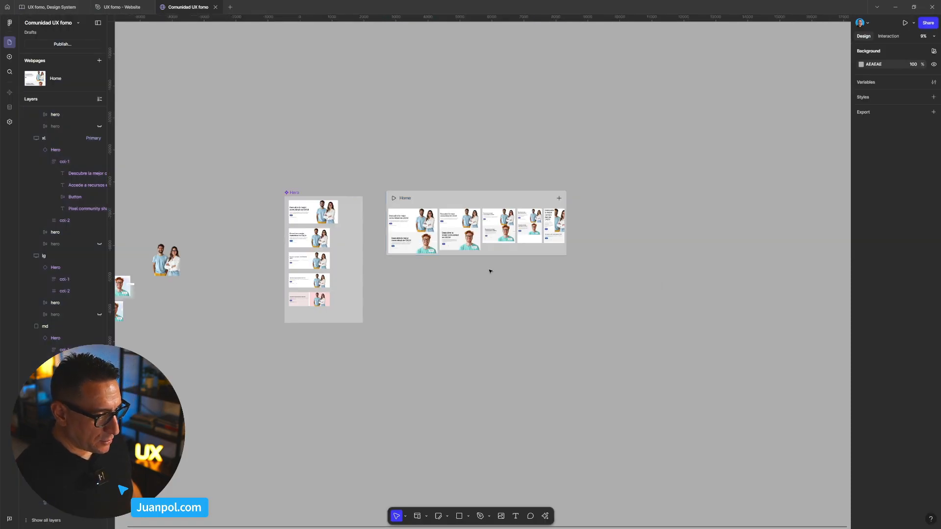
scroll(509, 257, up, 5)
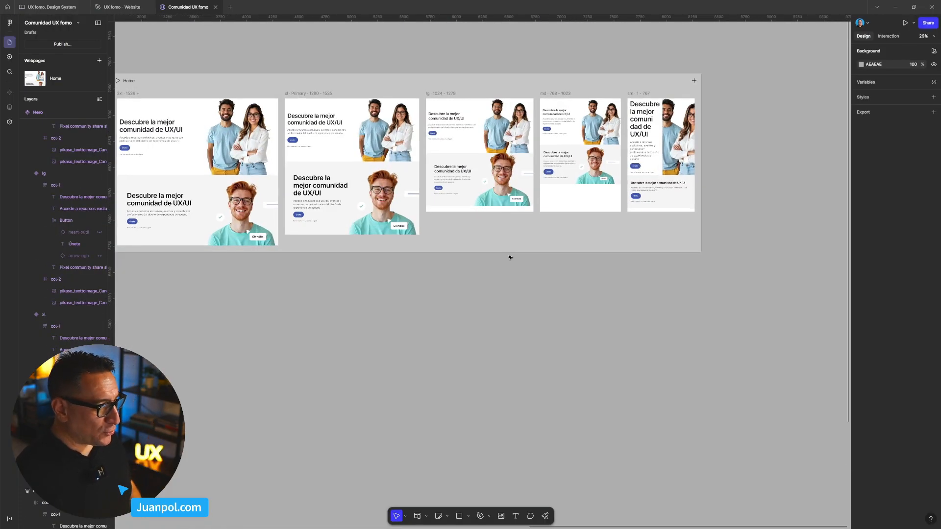
scroll(510, 258, left, 15)
scroll(510, 257, down, 3)
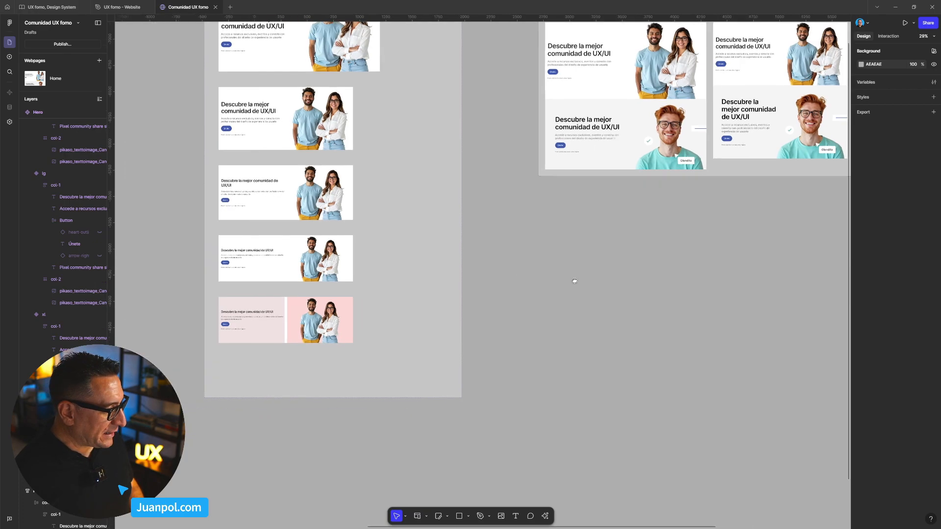
drag(575, 282, 772, 237)
scroll(562, 274, down, 4)
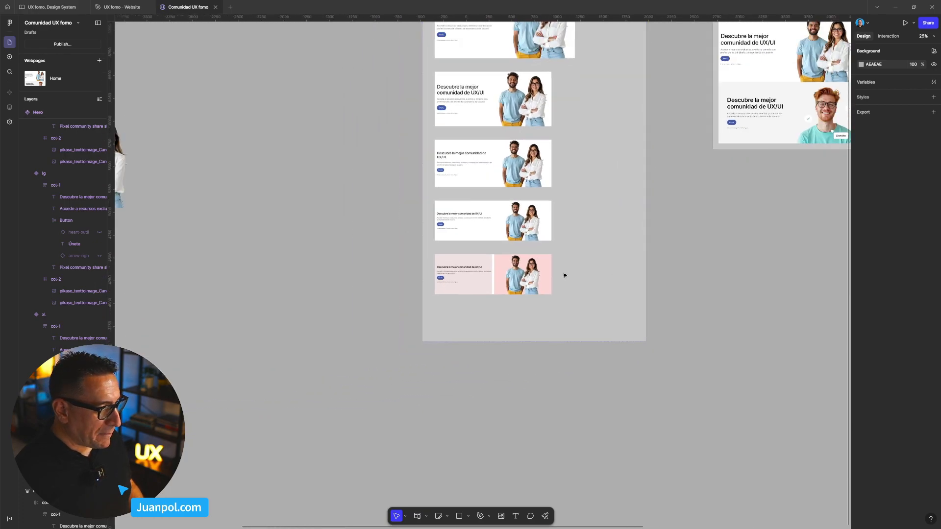
click(547, 275)
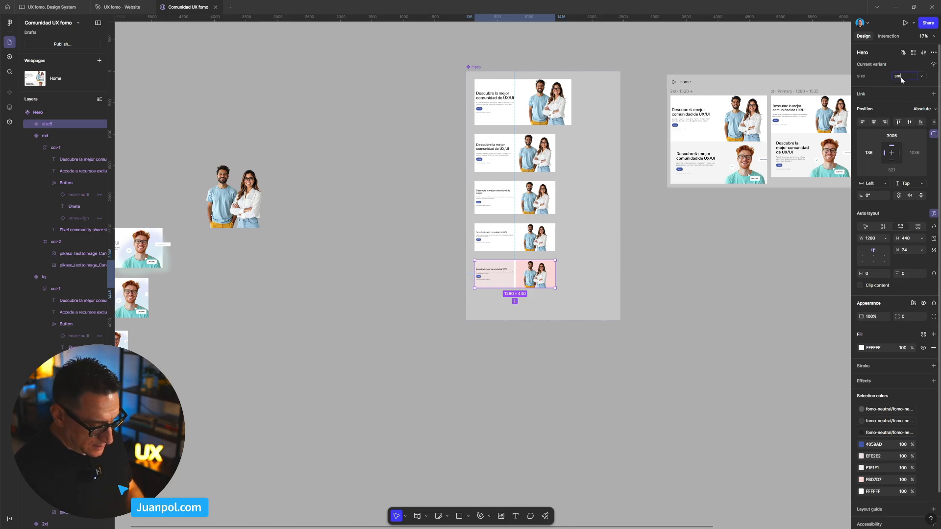
click(784, 192)
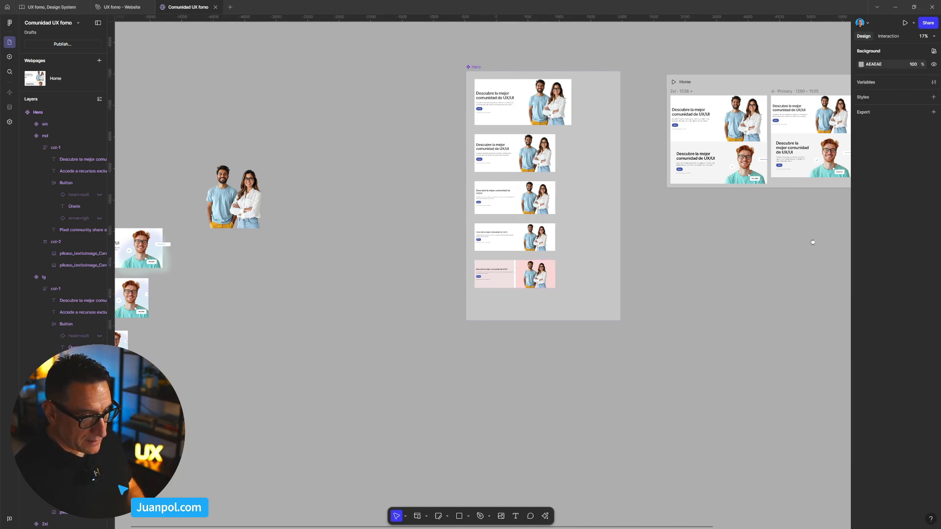
Check the Home webpage's sm breakpoint, then preview the page and narrow the viewport to about 1458 px
drag(817, 236, 611, 271)
scroll(608, 174, up, 5)
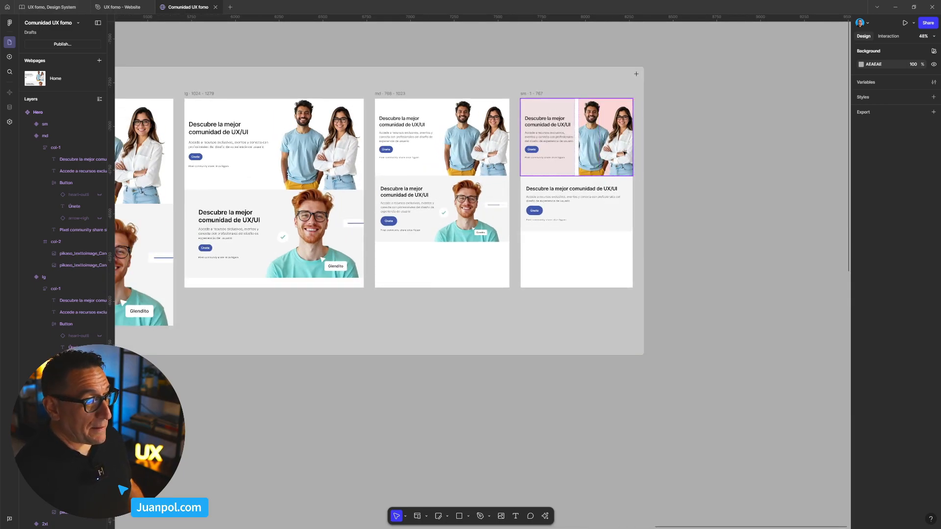
scroll(456, 76, down, 3)
drag(455, 76, 629, 71)
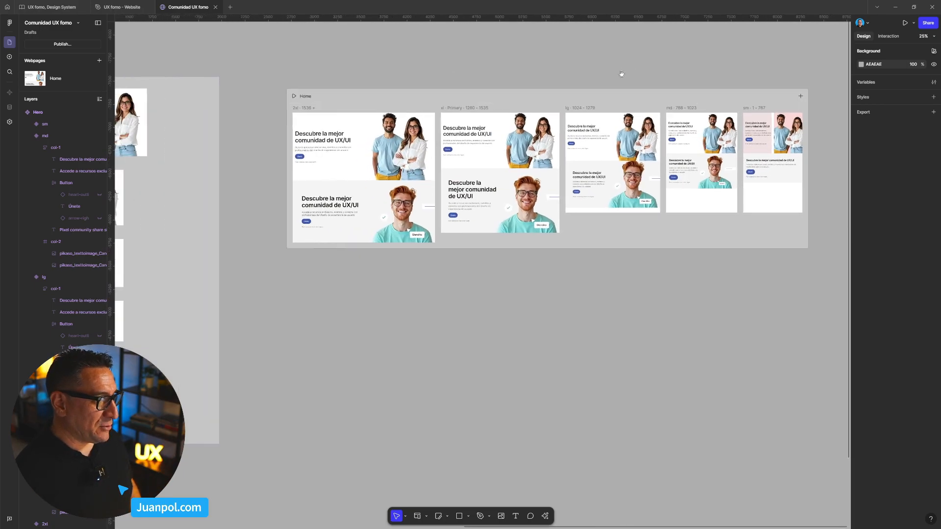
click(540, 95)
key(shift+space)
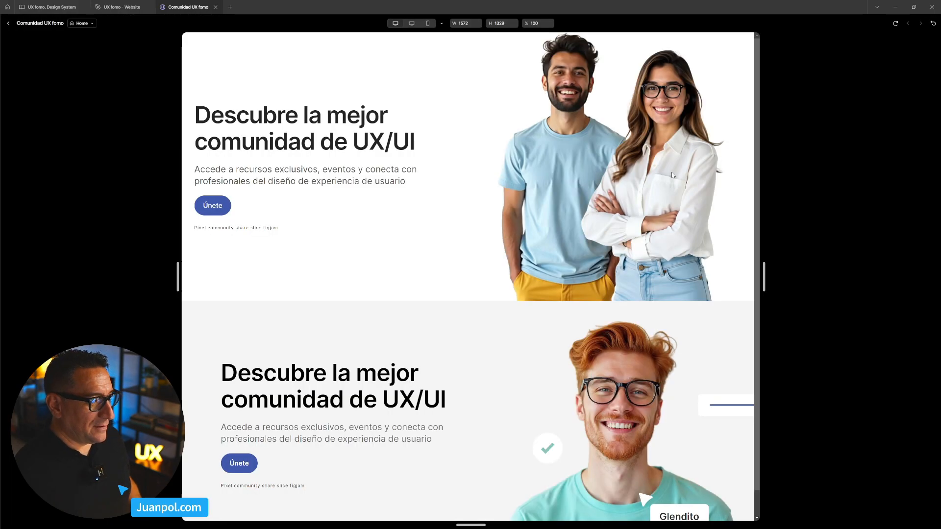
drag(763, 277, 718, 240)
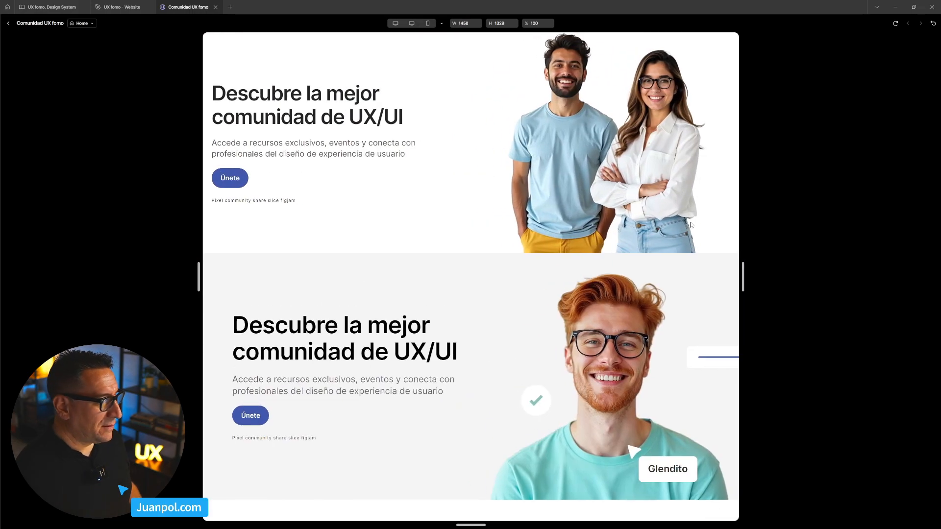
click(8, 23)
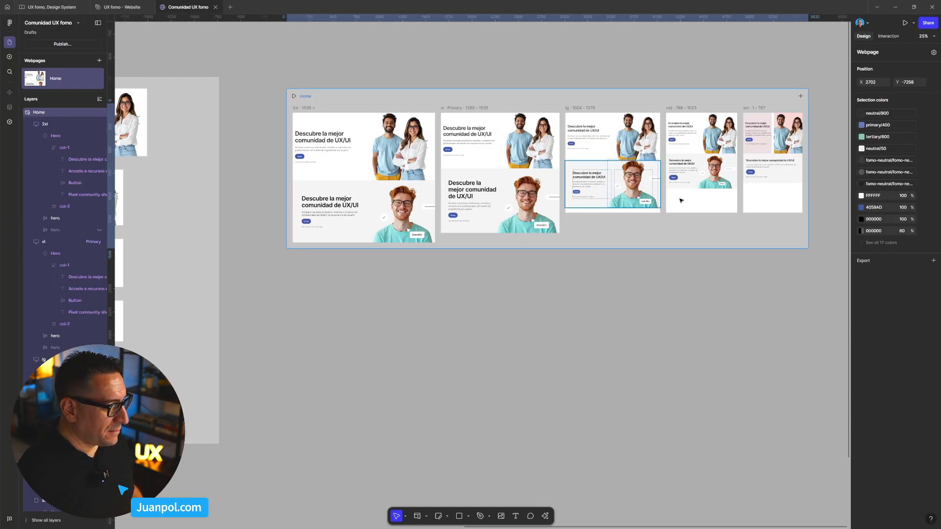
Try deleting the image column of the sm Hero variant and undo each deletion
click(554, 325)
drag(331, 346, 595, 290)
drag(468, 323, 591, 311)
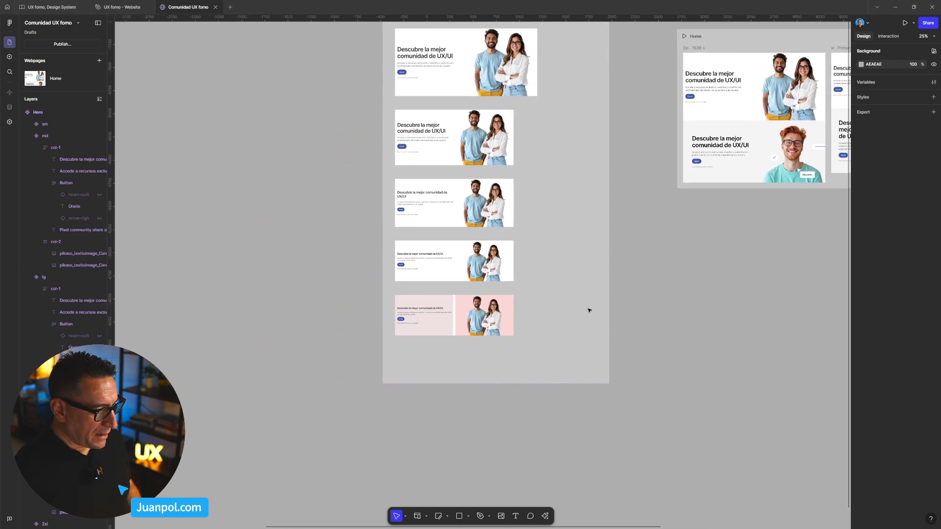
click(491, 321)
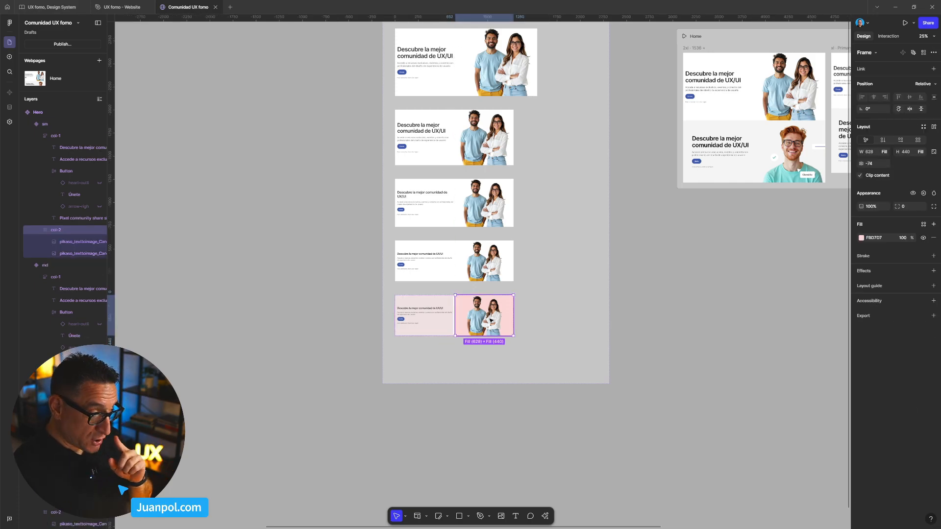
key(Delete)
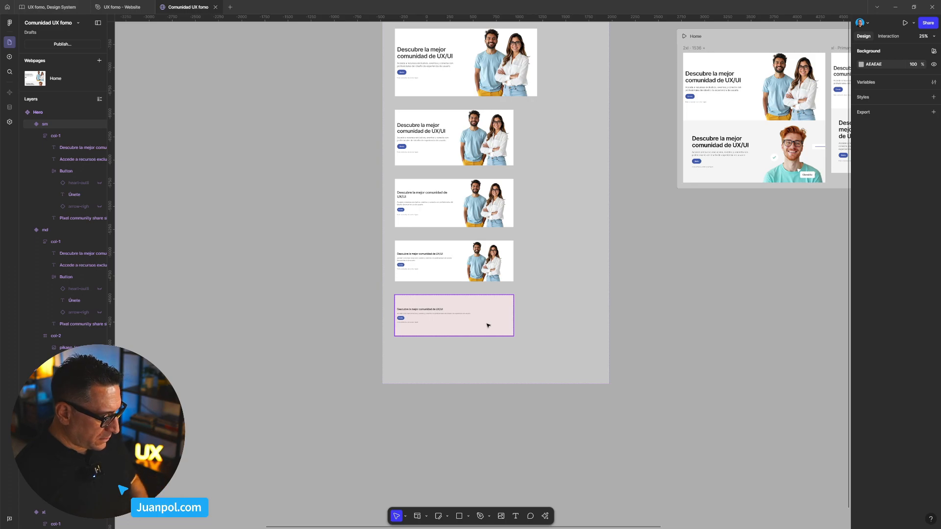
key(ctrl+z)
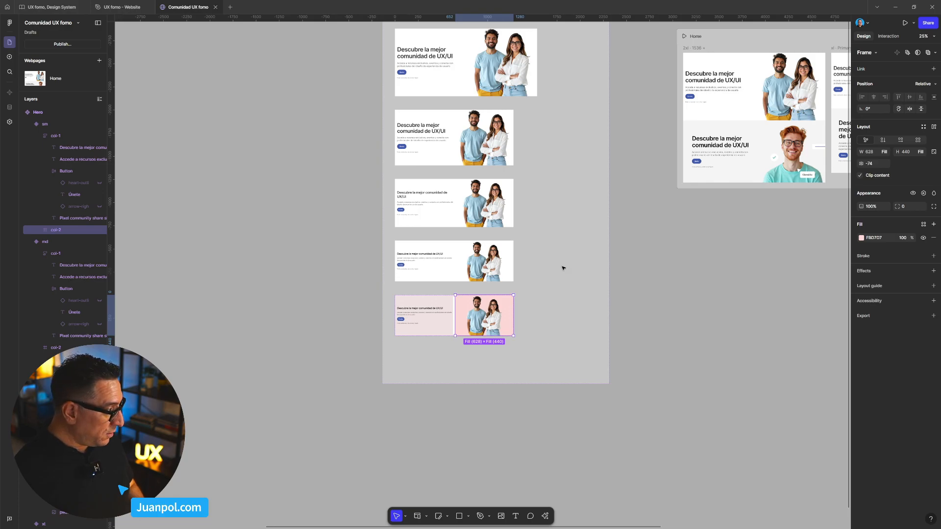
key(Delete)
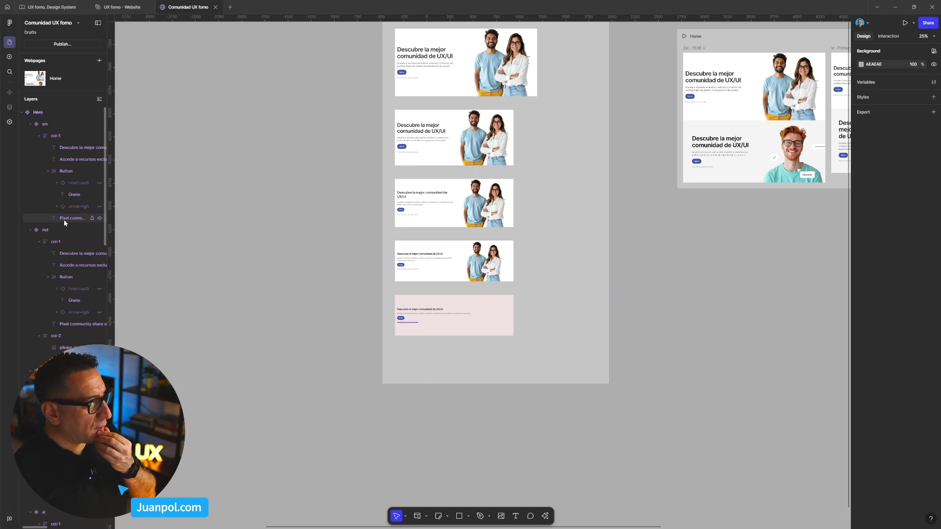
key(ctrl+z)
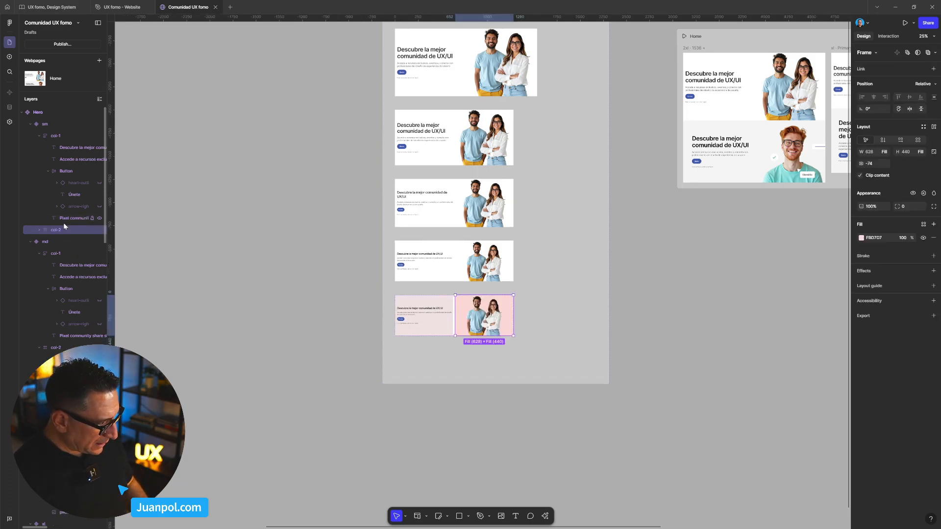
Hide the image column (col-2) of the sm Hero variant
click(99, 230)
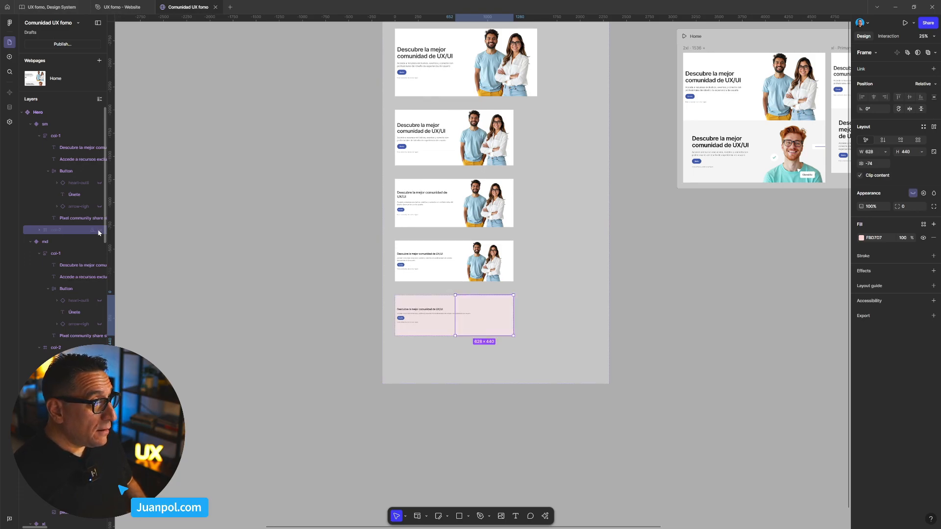
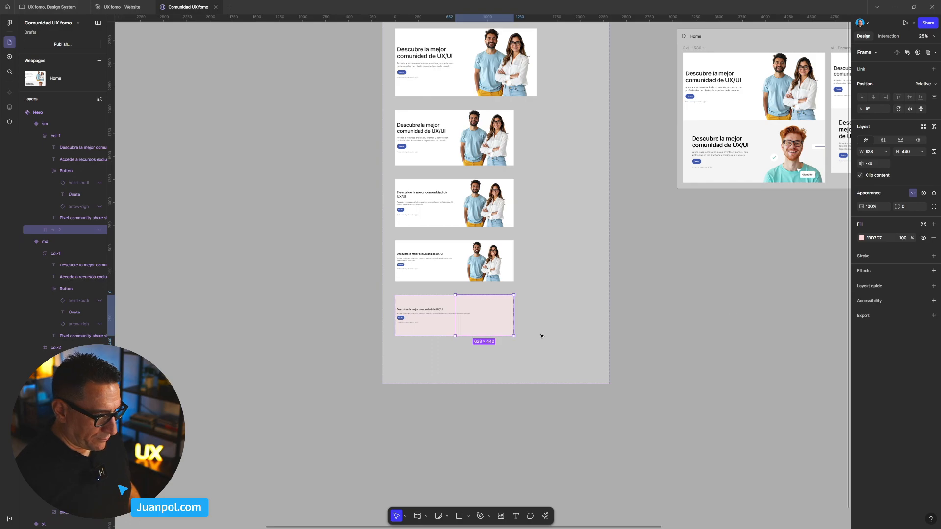
click(326, 339)
Copy the content text block from the smallest HeroImage frame to the empty canvas beside the sm Hero variant
scroll(326, 339, down, 3)
drag(302, 337, 552, 245)
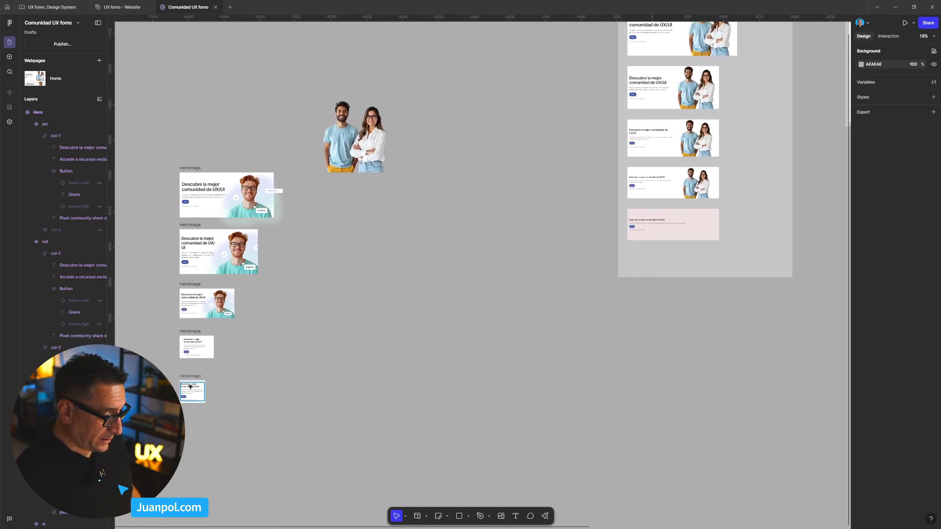
drag(191, 393, 594, 218)
drag(595, 220, 482, 263)
scroll(454, 259, up, 6)
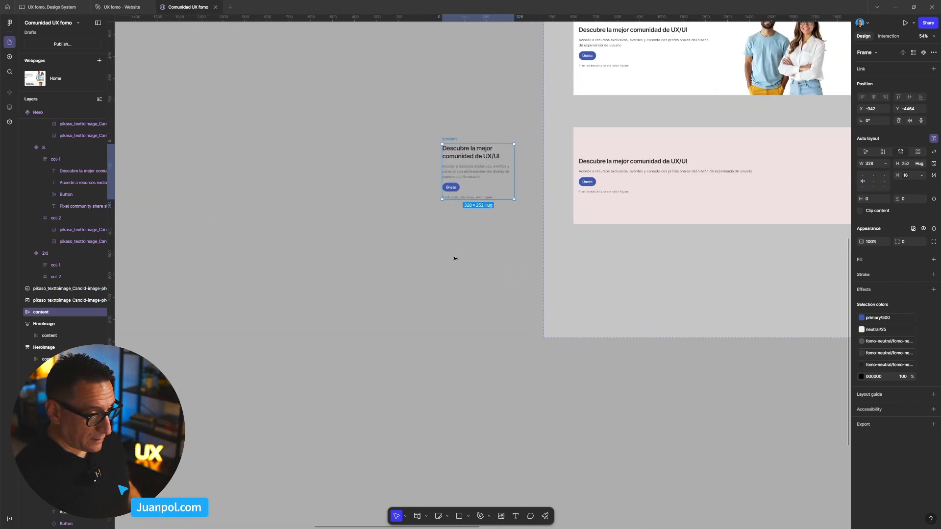
drag(418, 275, 364, 274)
scroll(366, 271, up, 2)
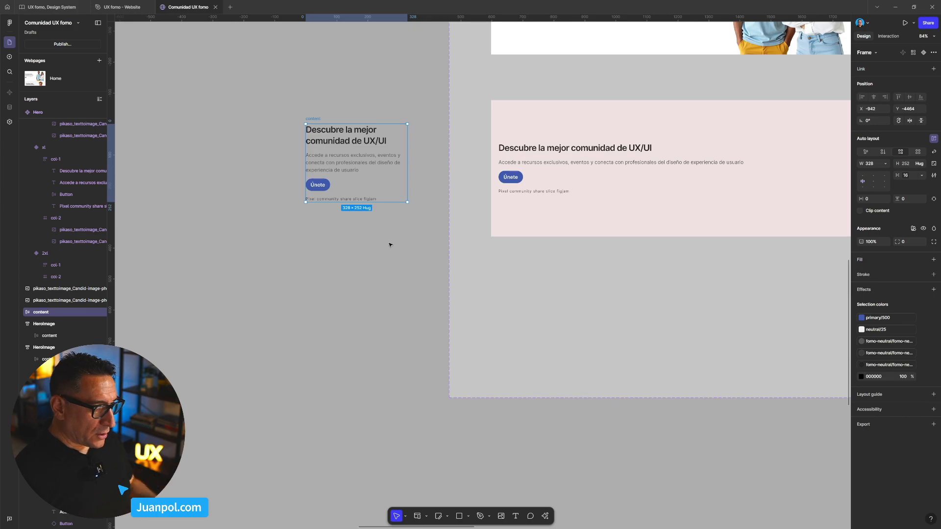
Copy the 368 px wide content block from its HeroImage frame beside the md Hero variant and delete that copy
scroll(388, 270, down, 5)
scroll(422, 164, left, 3)
scroll(304, 260, down, 3)
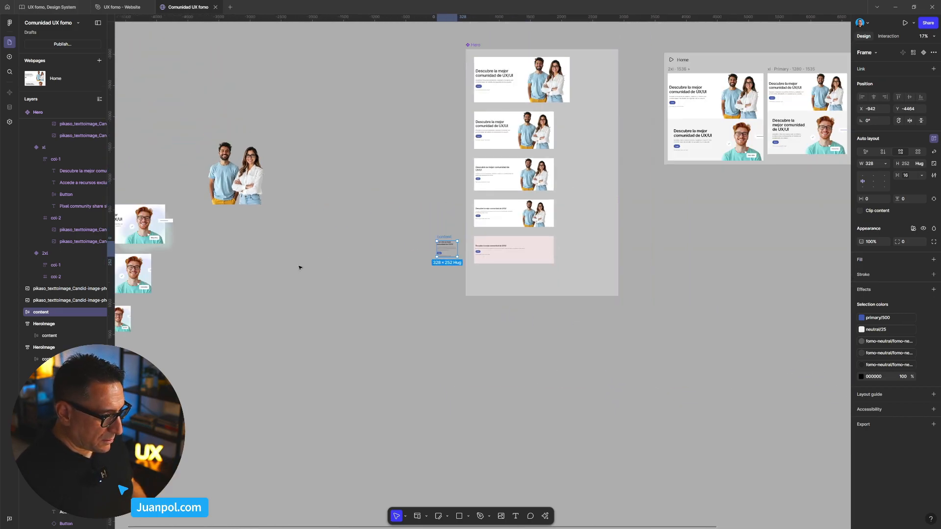
scroll(336, 319, left, 5)
scroll(336, 319, down, 1)
drag(357, 317, 323, 210)
scroll(323, 210, up, 8)
scroll(324, 209, down, 1)
drag(224, 230, 538, 212)
drag(474, 219, 467, 227)
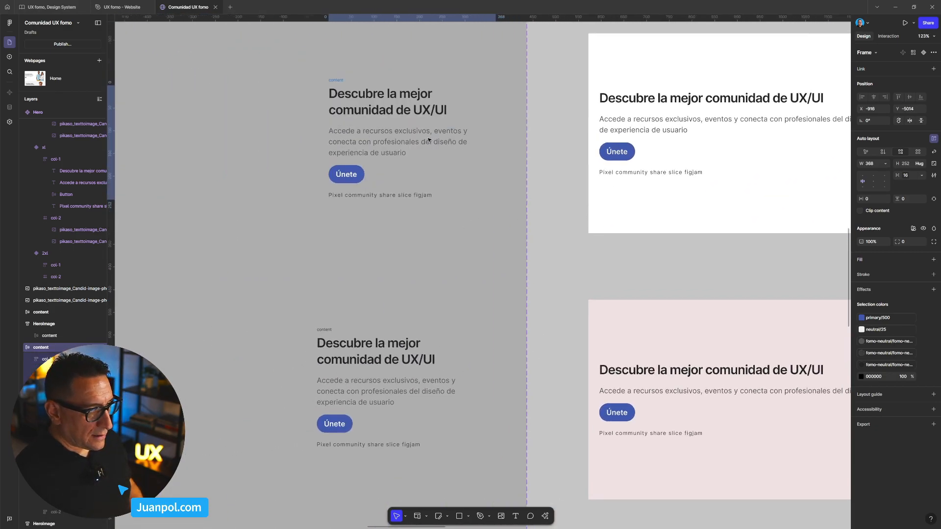
scroll(429, 129, down, 4)
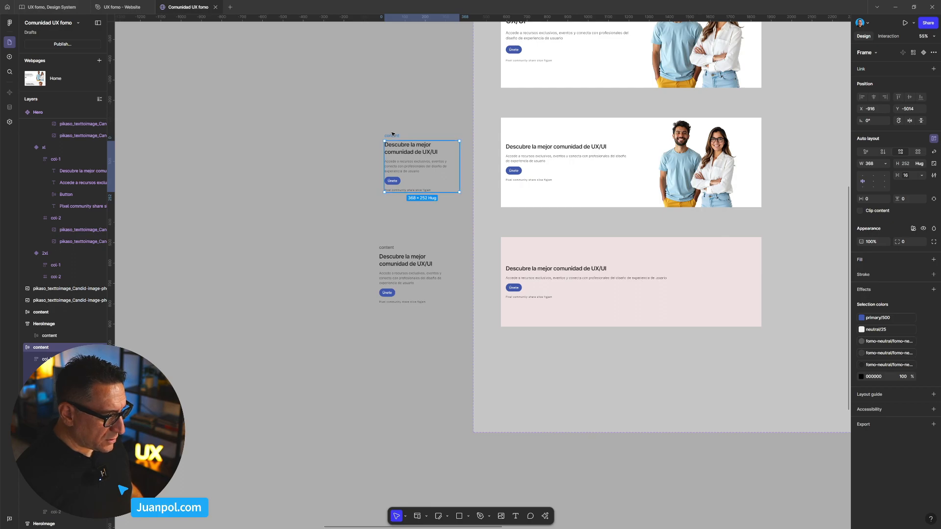
key(Delete)
Compare the layout and typography of the loose content block with the md text column and the sm variant's heading and paragraph
scroll(405, 254, up, 2)
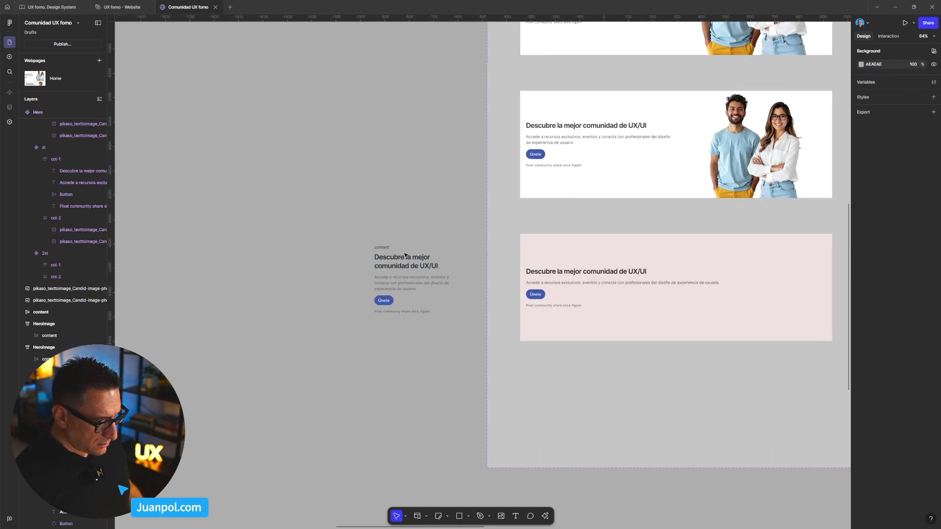
click(398, 278)
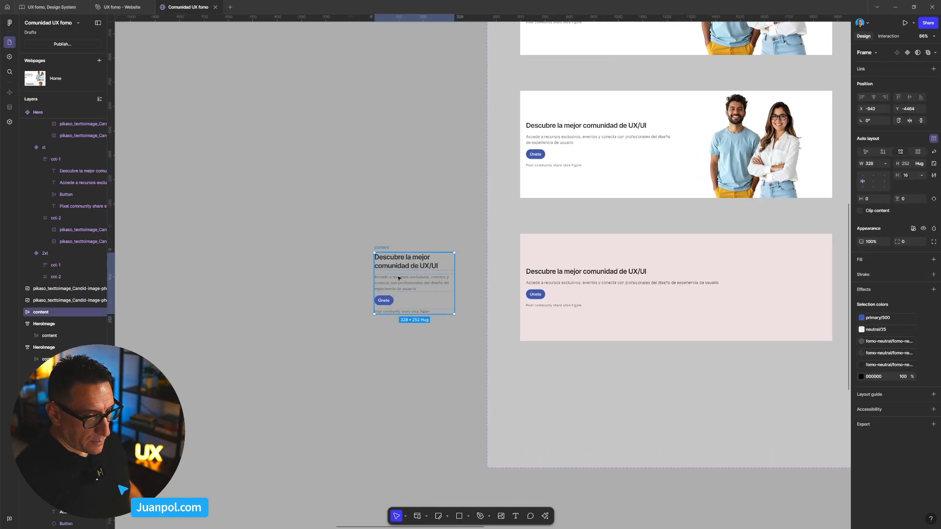
double_click(588, 144)
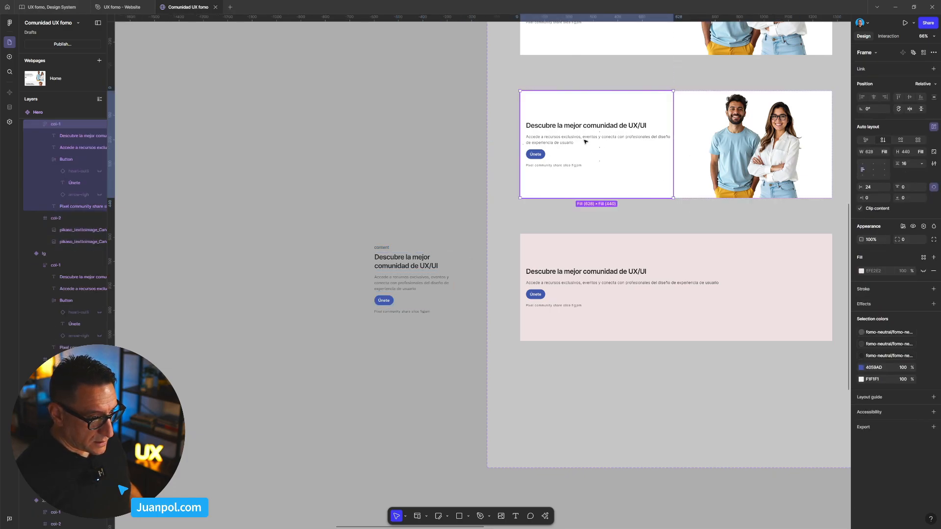
click(558, 282)
double_click(556, 283)
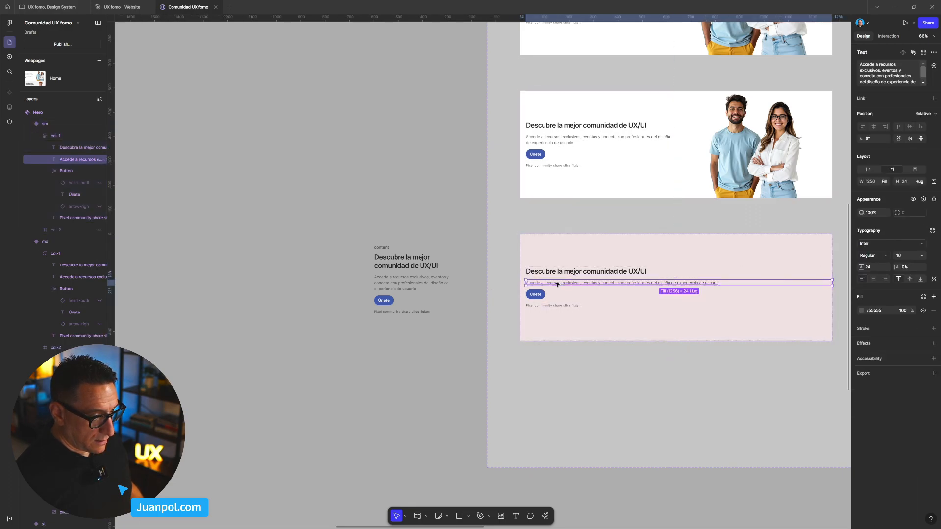
click(569, 300)
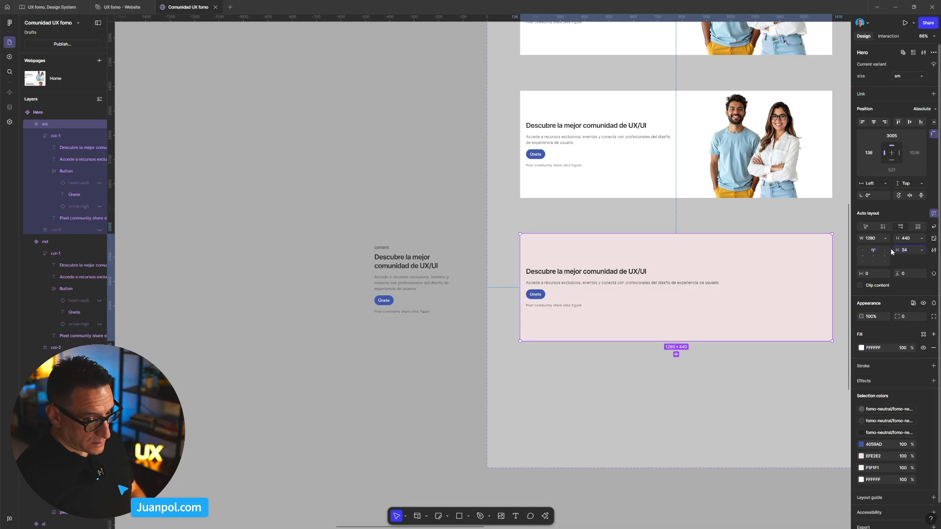
double_click(422, 268)
scroll(422, 268, up, 5)
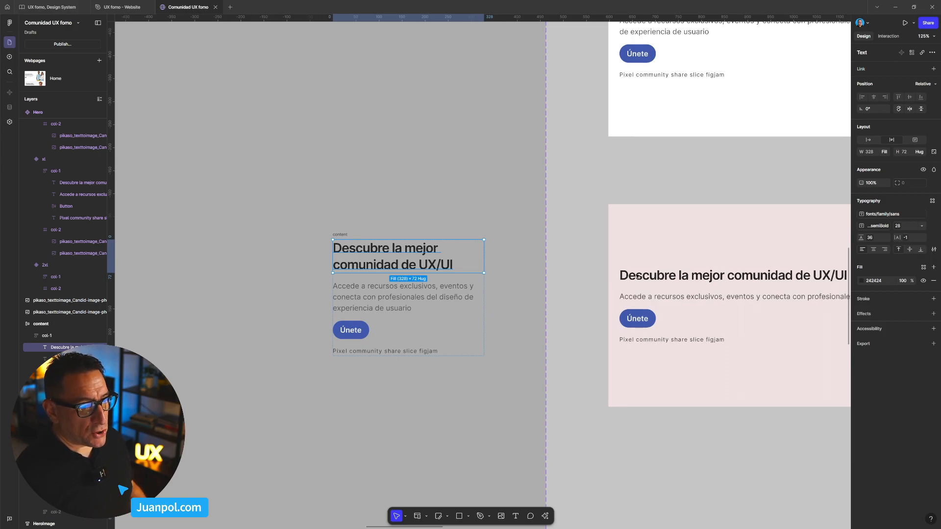
click(702, 280)
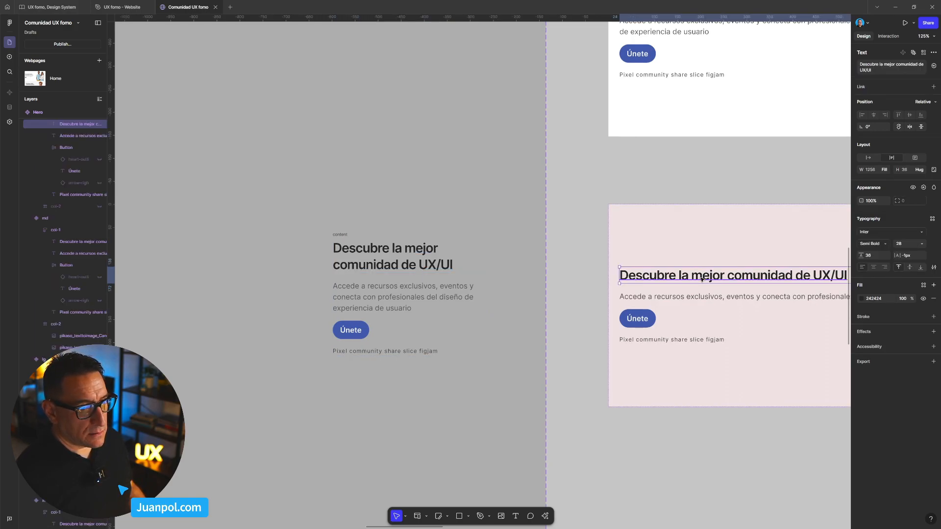
Compare the typography settings of the loose content block's heading, paragraph and button with those of the sm Hero variant
click(437, 256)
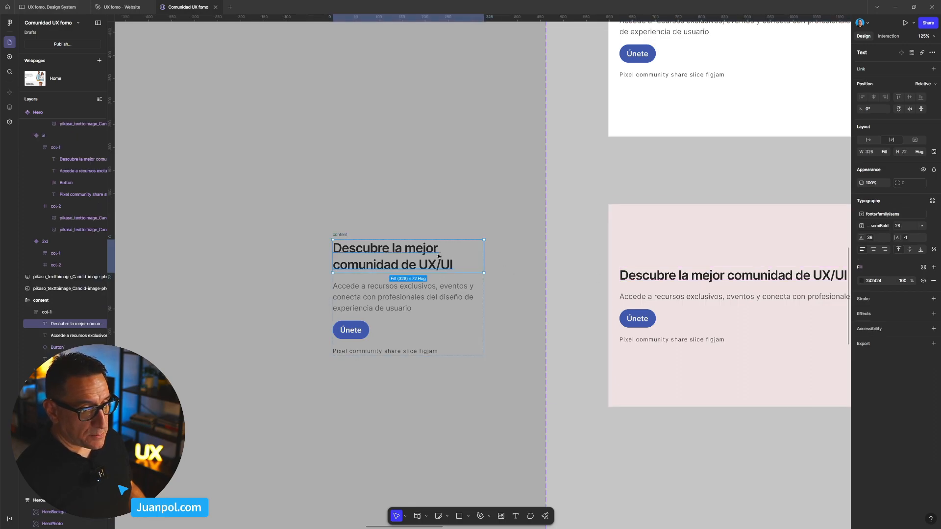
click(403, 302)
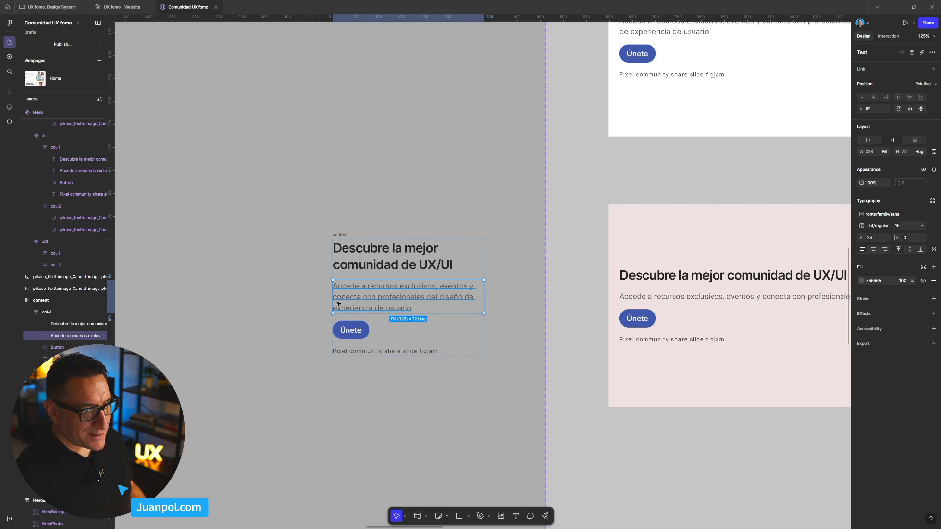
click(631, 300)
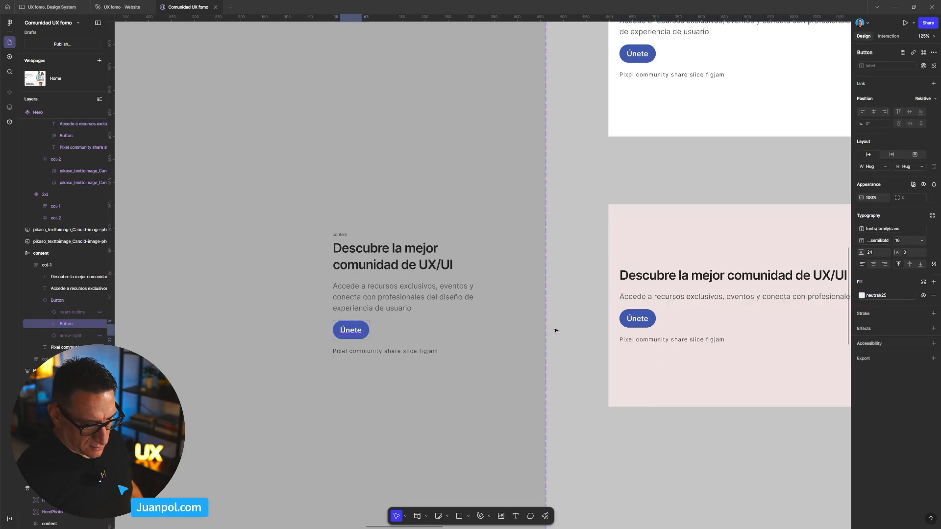
click(637, 320)
Delete the loose content block from the canvas beside the sm Hero variant
scroll(402, 409, down, 1)
drag(282, 198, 496, 373)
key(Delete)
Hide the pink EFE2E2 fill of the text column (col-1) in the sm Hero variant
drag(465, 340, 269, 295)
scroll(281, 298, down, 4)
click(404, 320)
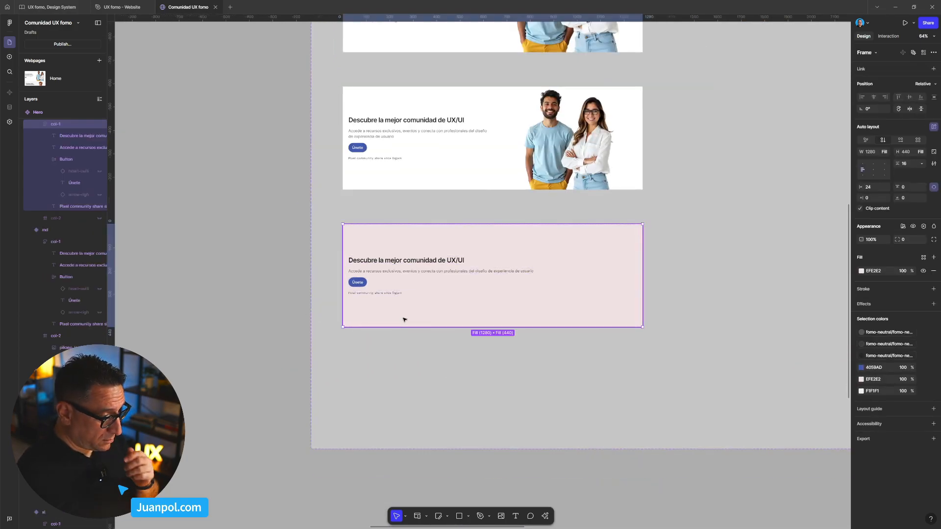
click(923, 270)
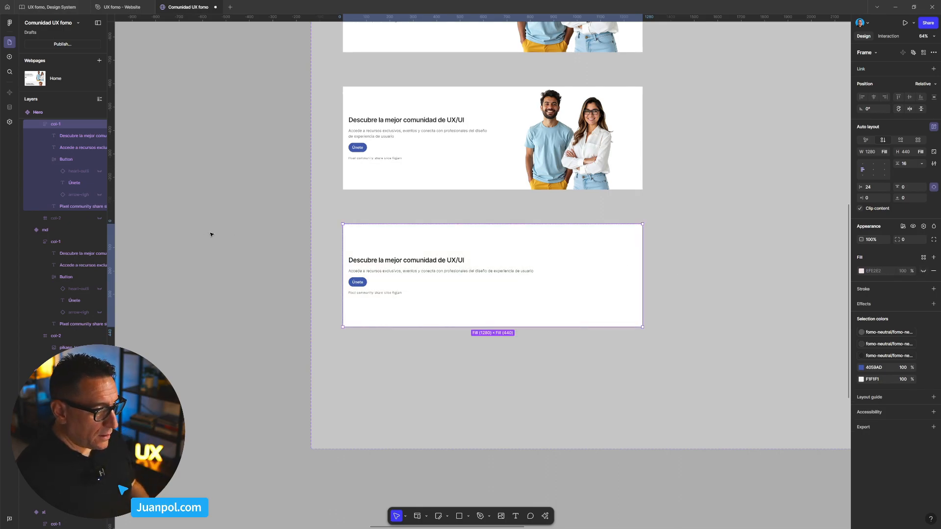
Set the height of the sm Hero variant to 360
click(287, 249)
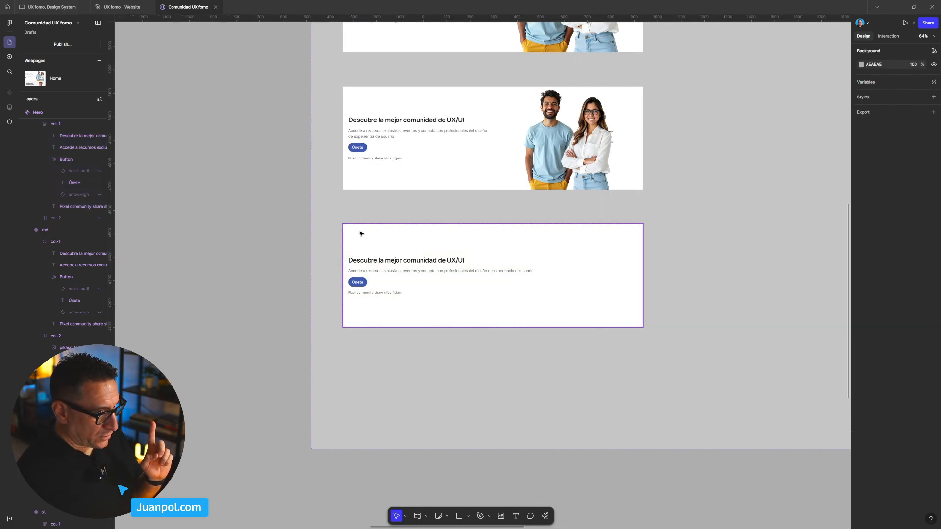
click(424, 233)
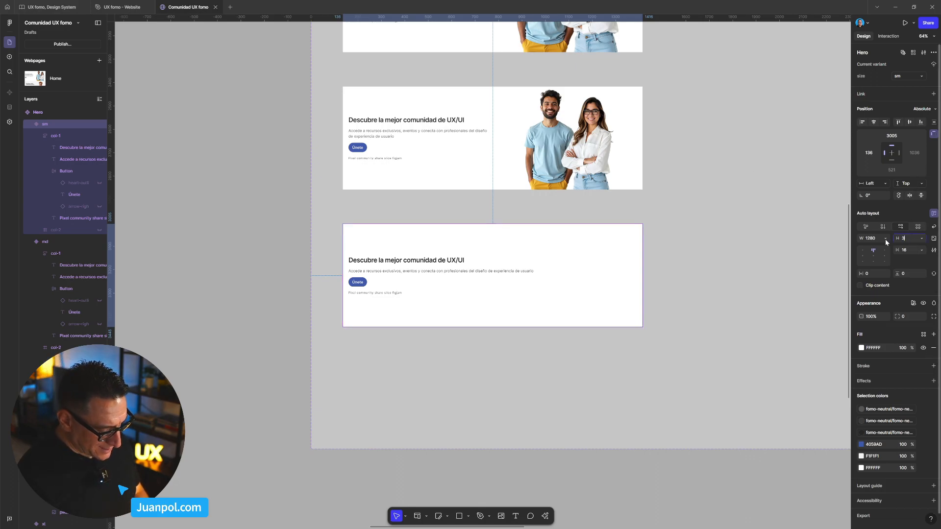
key(Return)
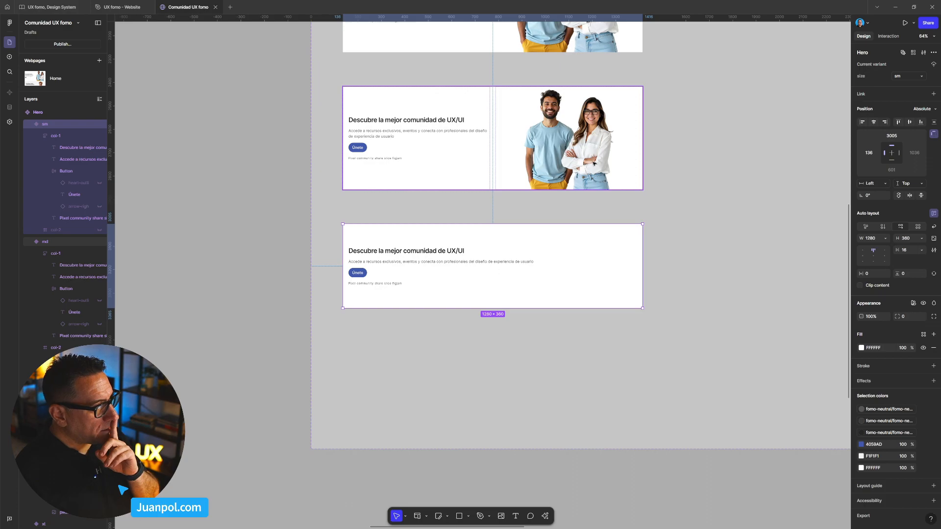
Reset the Hero instance in the Home webpage's sm breakpoint to match its main component
scroll(287, 217, down, 1)
scroll(244, 251, up, 5)
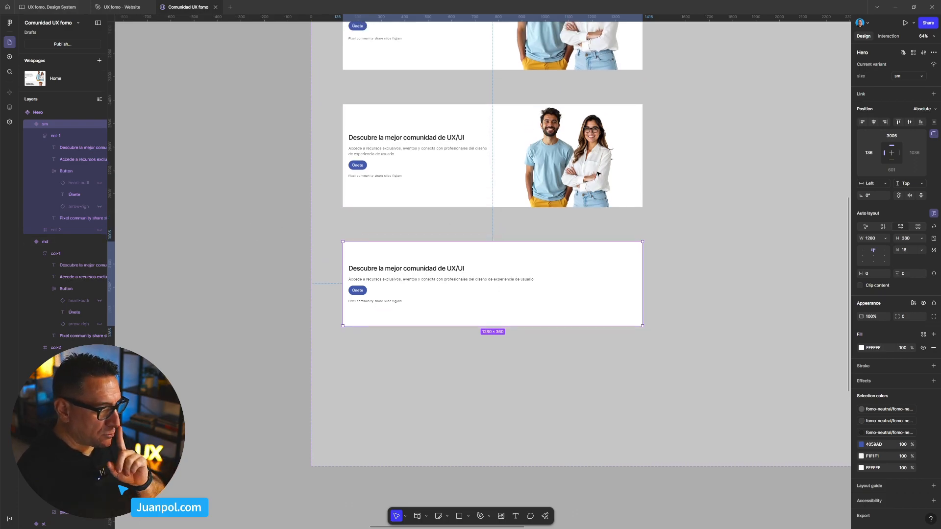
scroll(237, 265, down, 5)
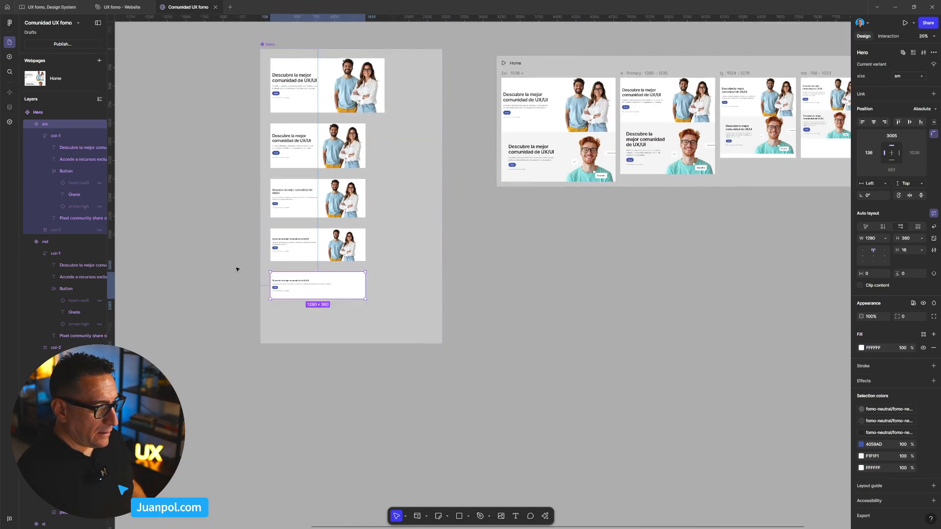
click(657, 249)
drag(700, 246, 541, 352)
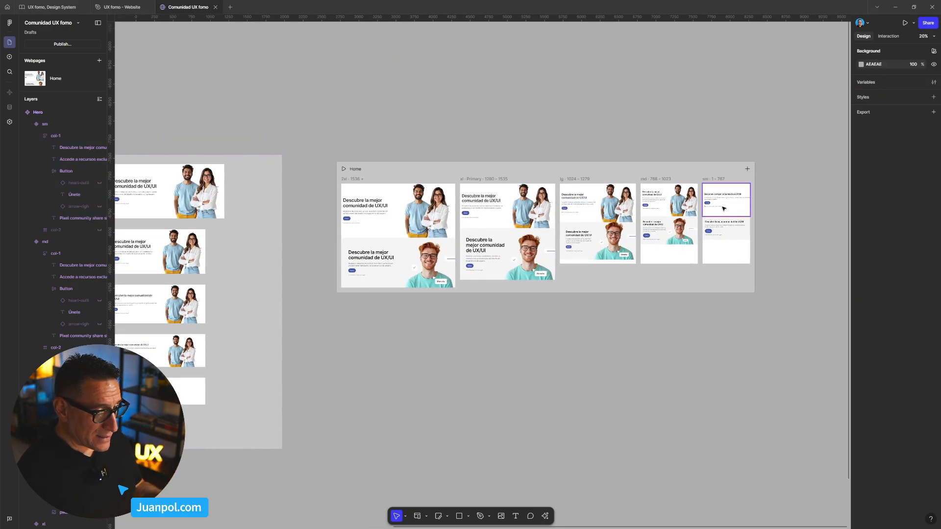
click(724, 208)
right_click(715, 207)
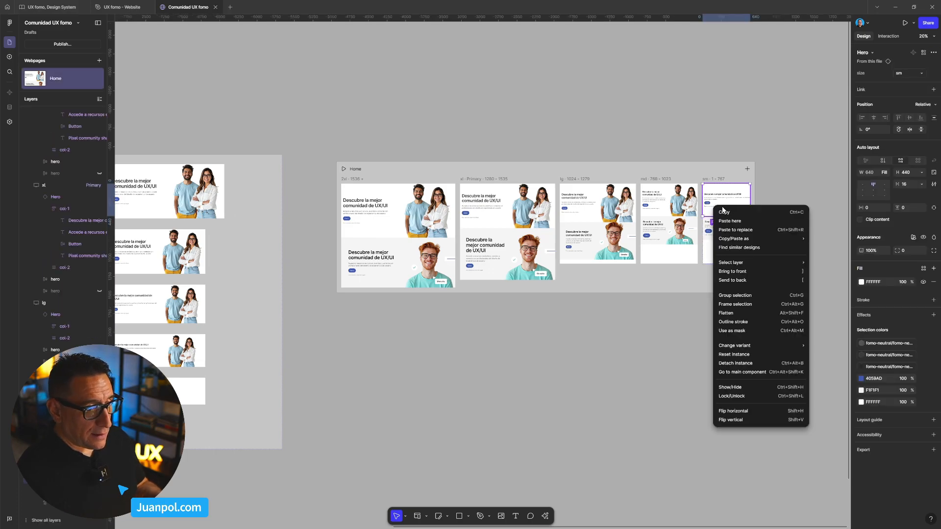
click(747, 355)
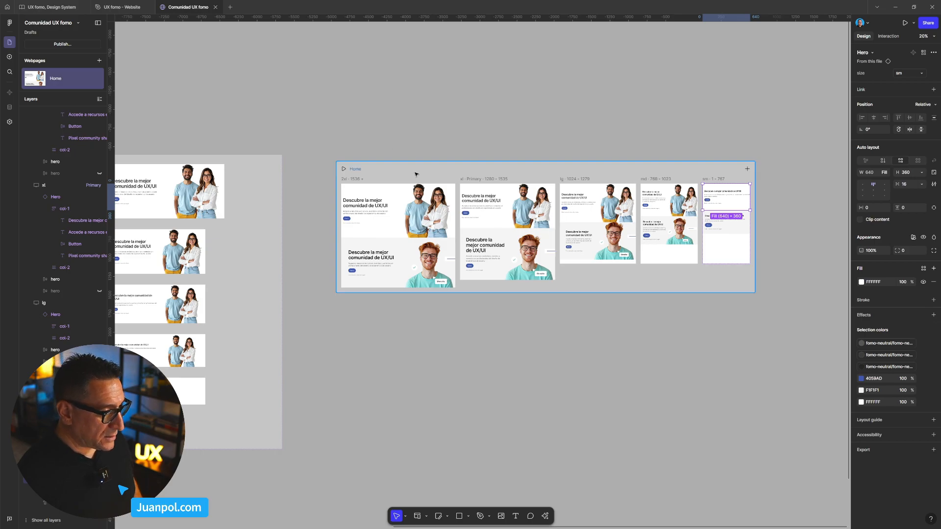
Preview the Home webpage, narrow it to about 450 px wide to check the sm layout, and return to the canvas
key(shift+space)
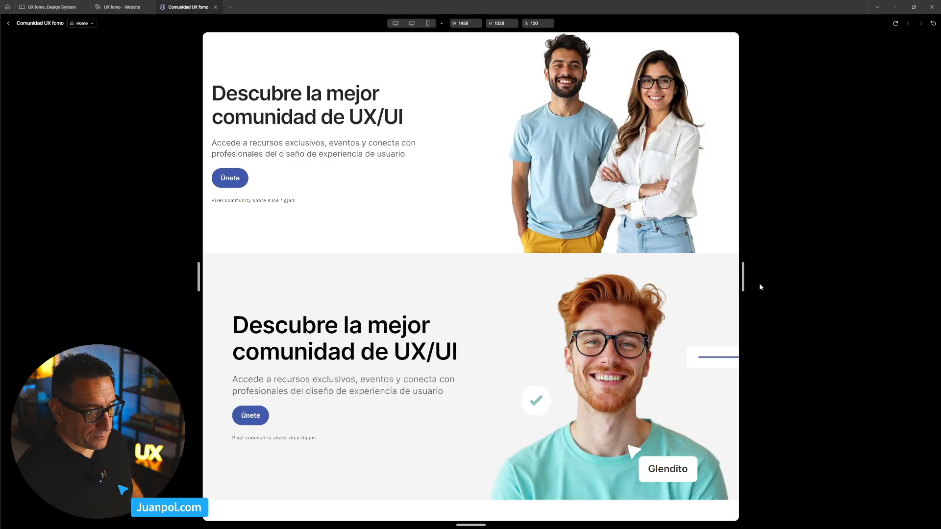
drag(743, 277, 557, 274)
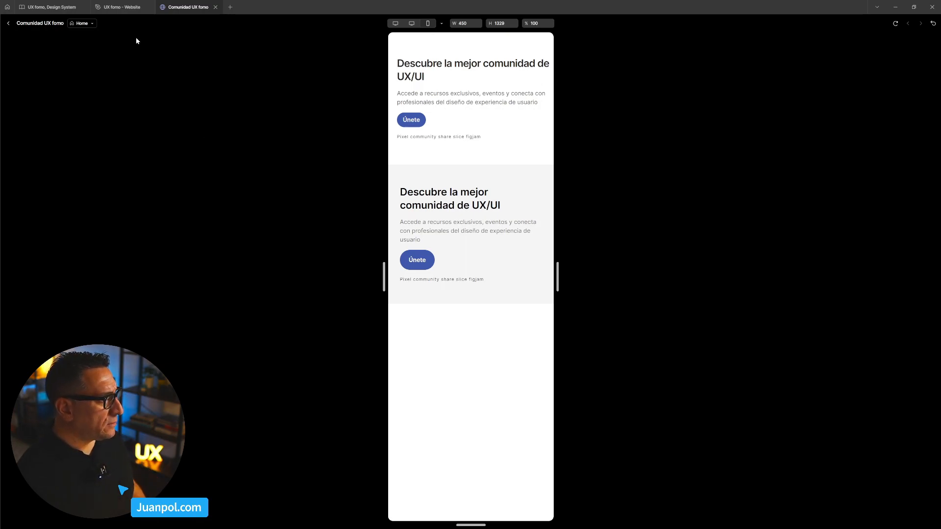
click(8, 23)
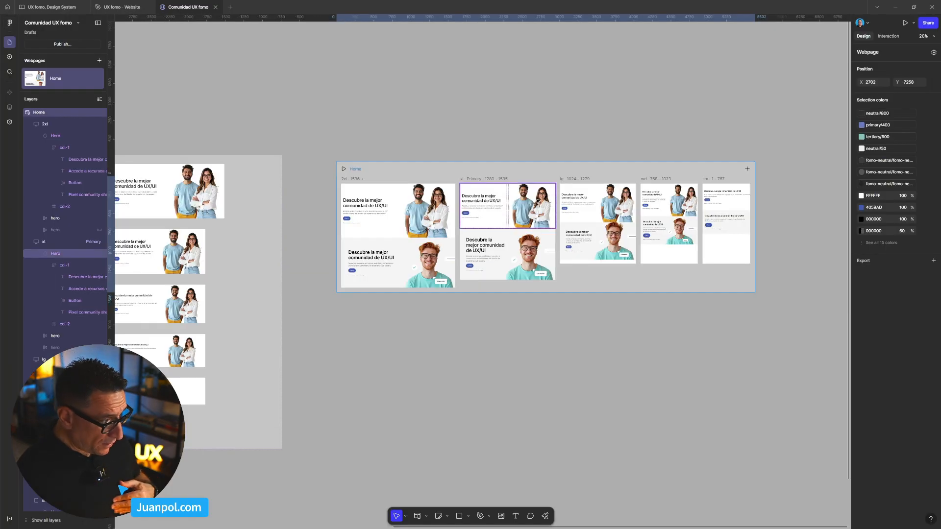
Set the right padding of the text column (col-1) to 24 in the md and sm Hero variants
scroll(406, 367, left, 10)
click(511, 347)
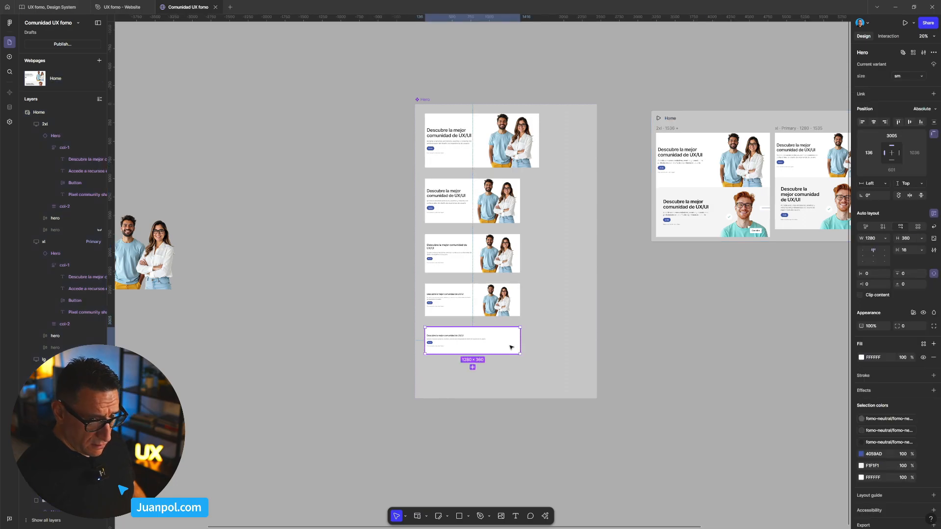
double_click(455, 345)
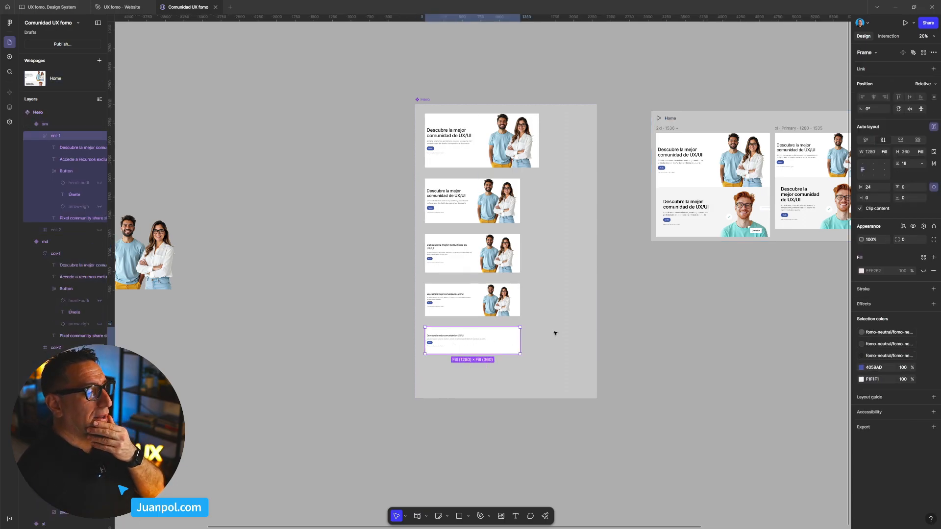
scroll(442, 313, up, 5)
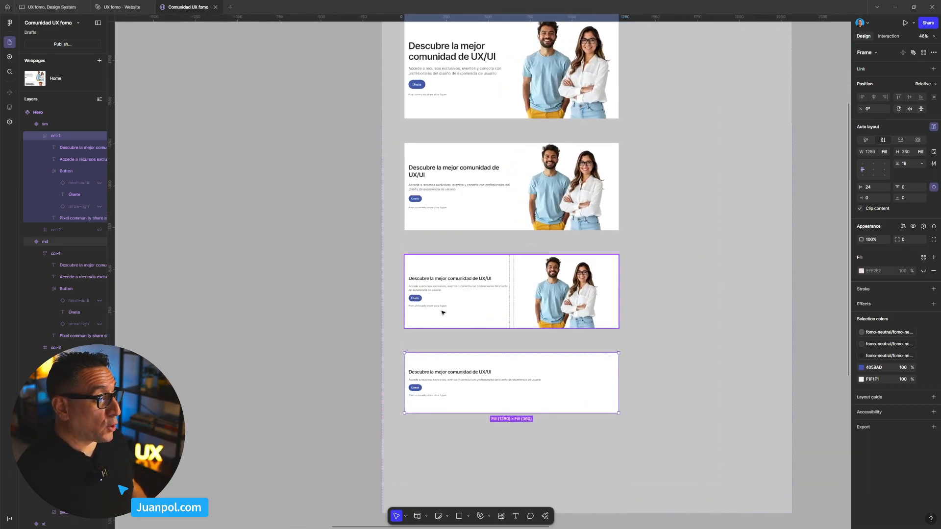
click(423, 300)
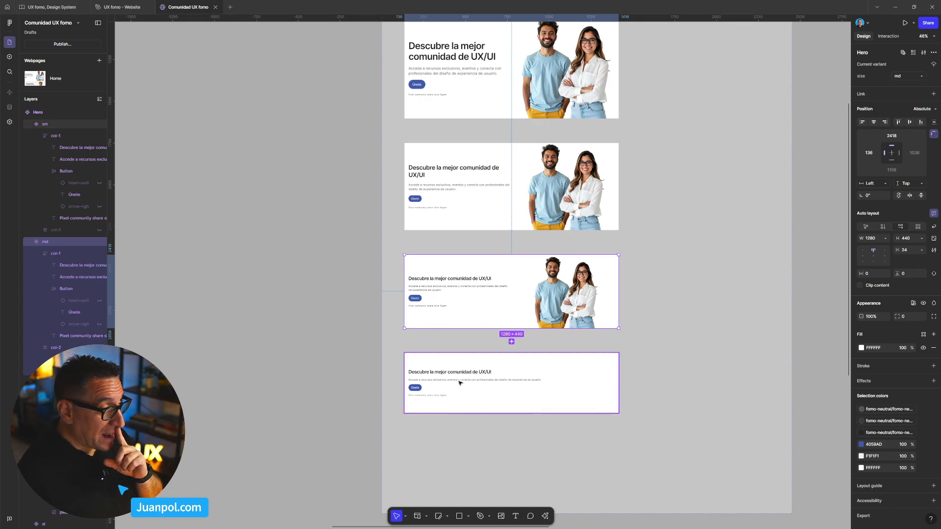
click(56, 256)
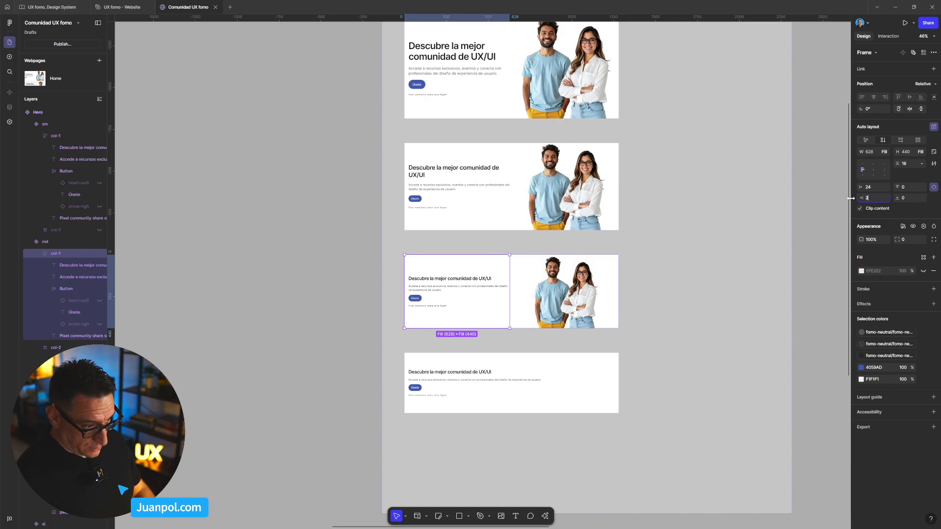
click(62, 136)
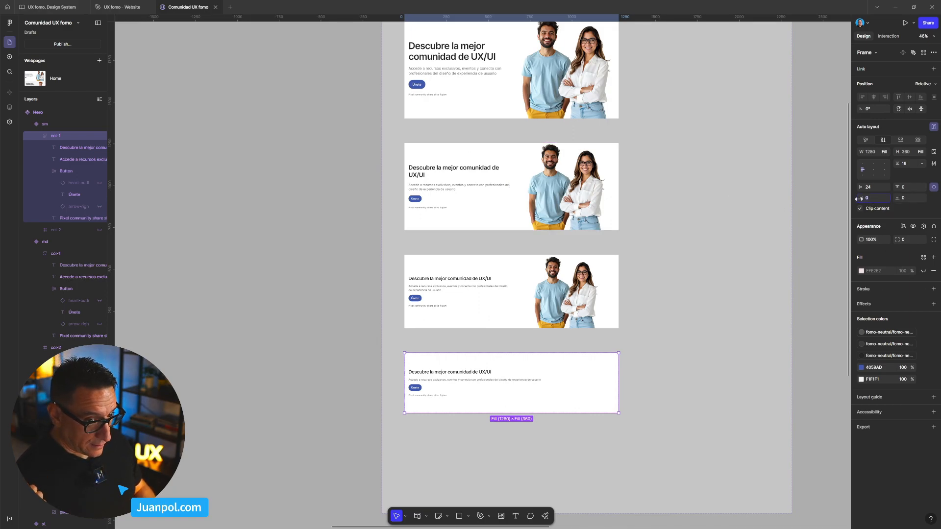
drag(858, 199, 860, 199)
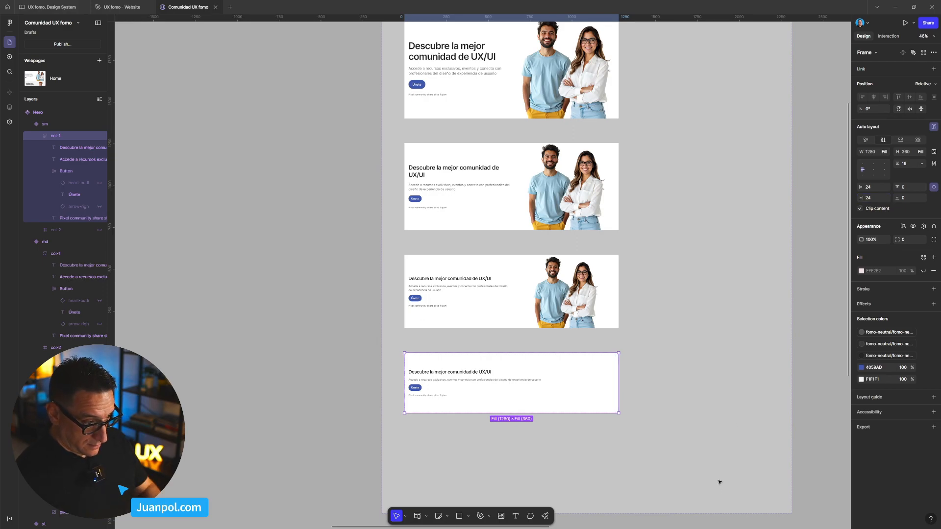
Inspect the paragraph of the Hero instance in the Home webpage's sm breakpoint
scroll(764, 429, down, 5)
click(815, 382)
drag(815, 382, 543, 380)
scroll(606, 280, up, 3)
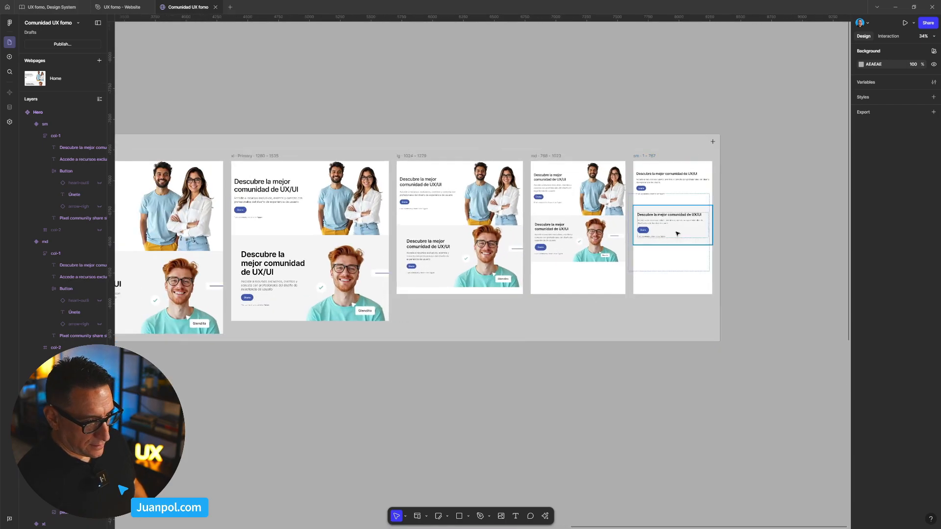
click(685, 182)
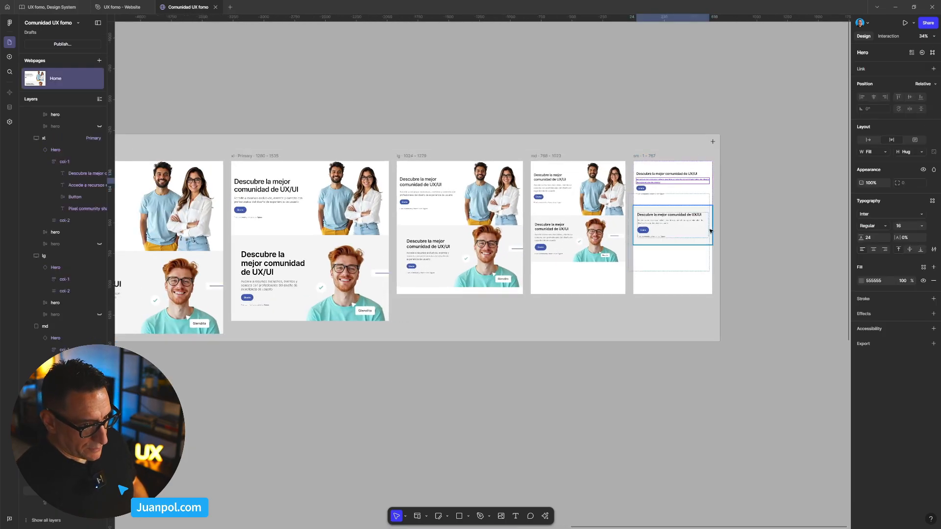
Preview the Home webpage while widening it from about 614 to 1232 px to check each breakpoint, and return to the canvas
scroll(714, 253, down, 3)
click(446, 196)
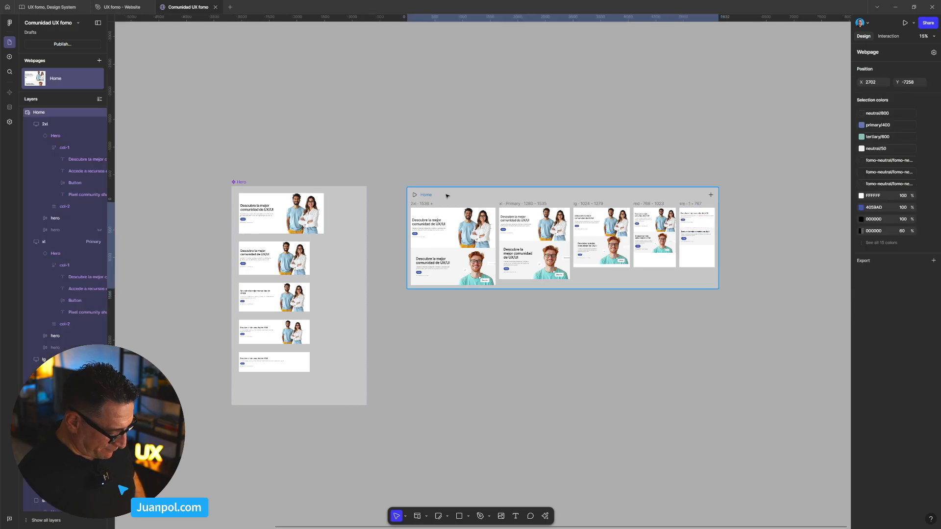
key(ctrl+p)
drag(552, 280, 588, 263)
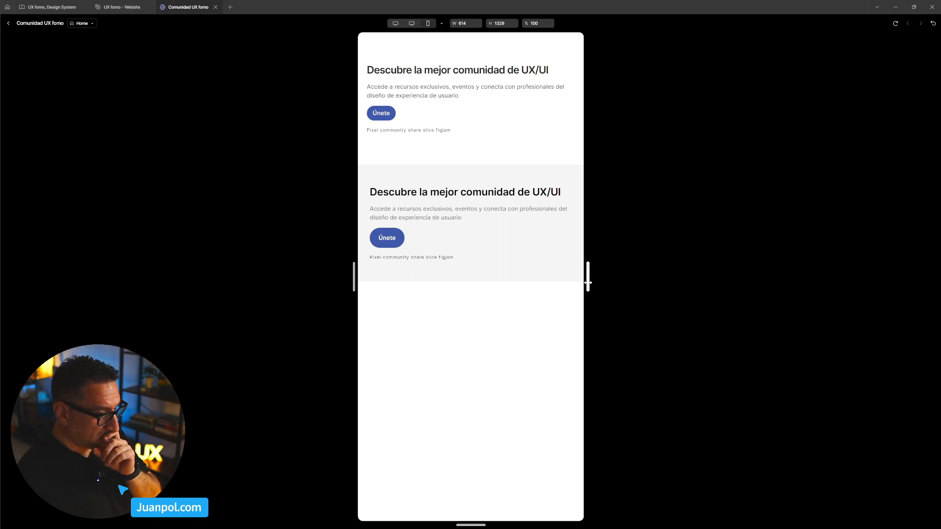
drag(588, 279, 703, 273)
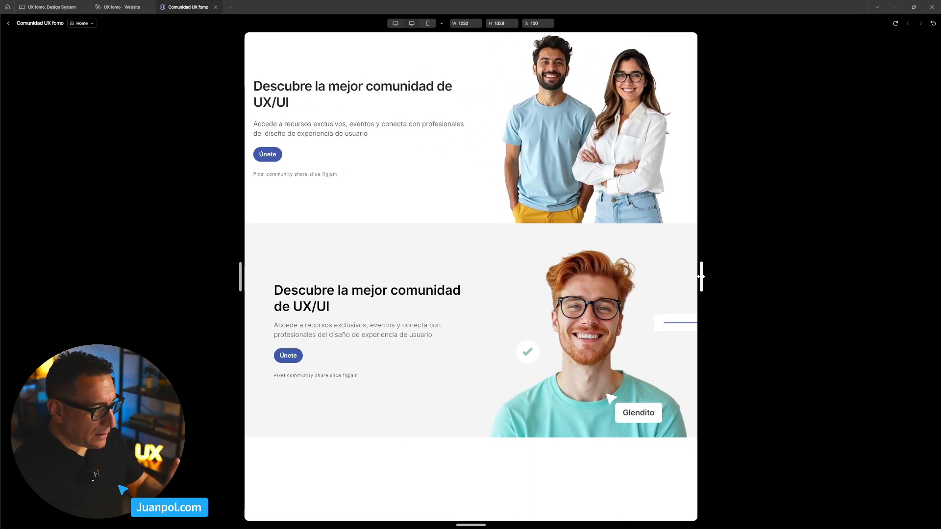
click(8, 23)
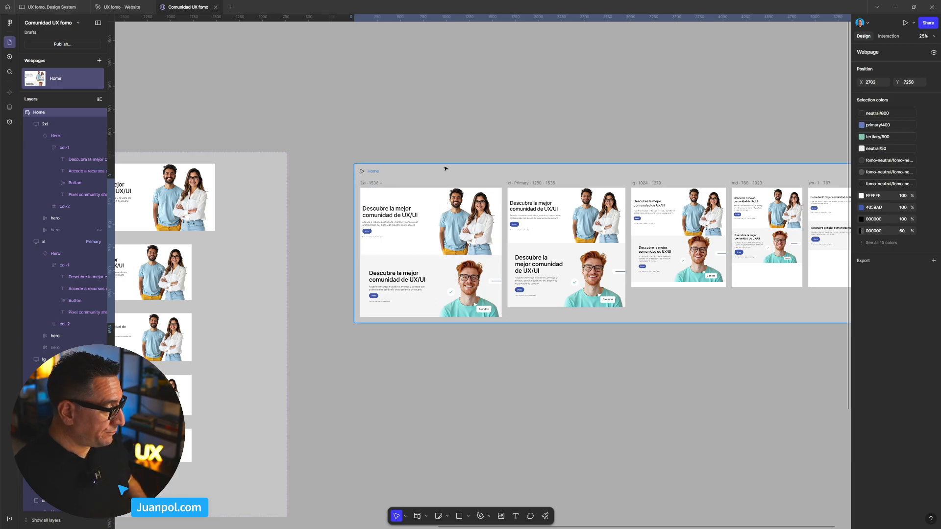
Switch to the UX fomo - Website file, review the page designs, and select the Eventos section of the Registrados page
click(405, 101)
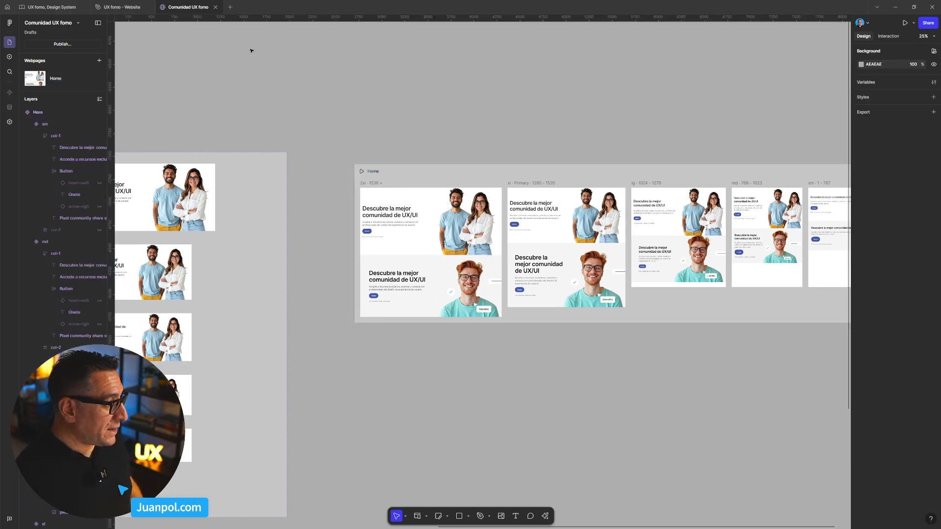
click(117, 10)
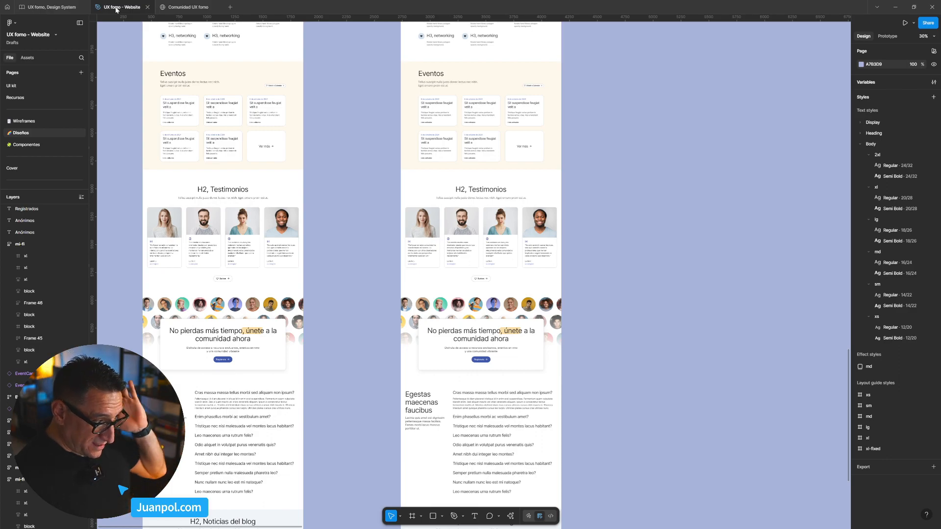
key(shift+1)
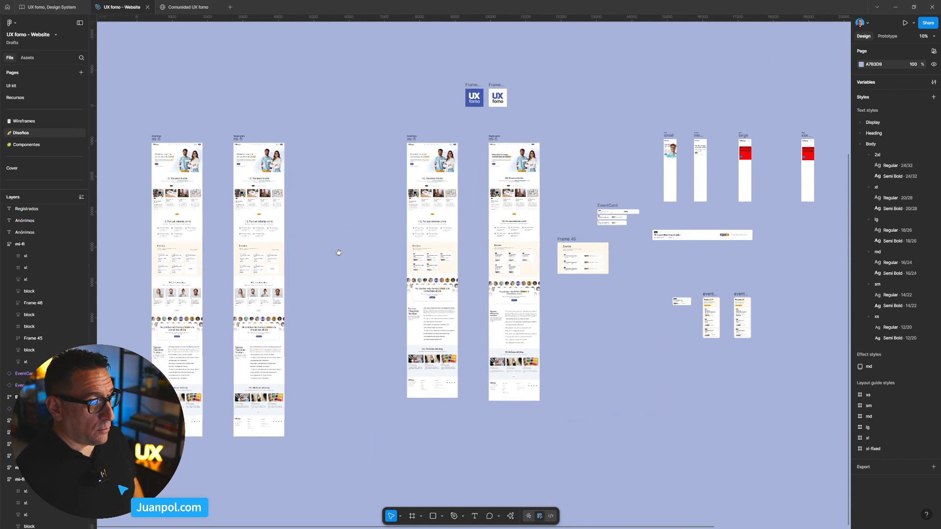
scroll(485, 174, up, 3)
drag(477, 333, 491, 189)
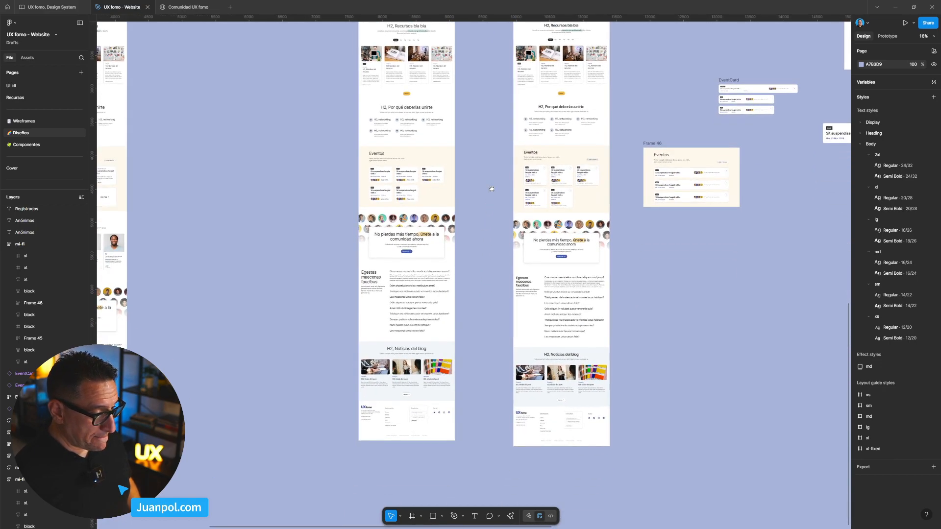
drag(491, 181, 479, 287)
drag(684, 285, 552, 286)
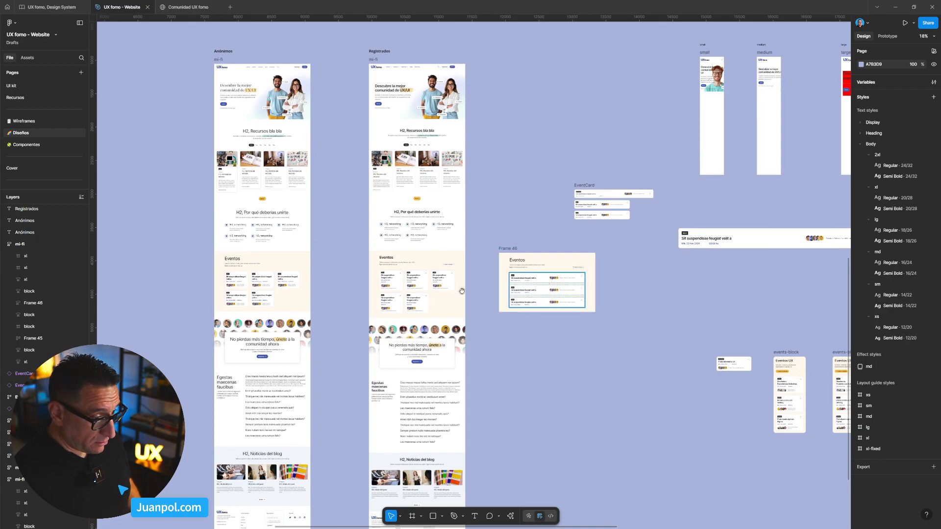
scroll(462, 292, up, 5)
click(427, 246)
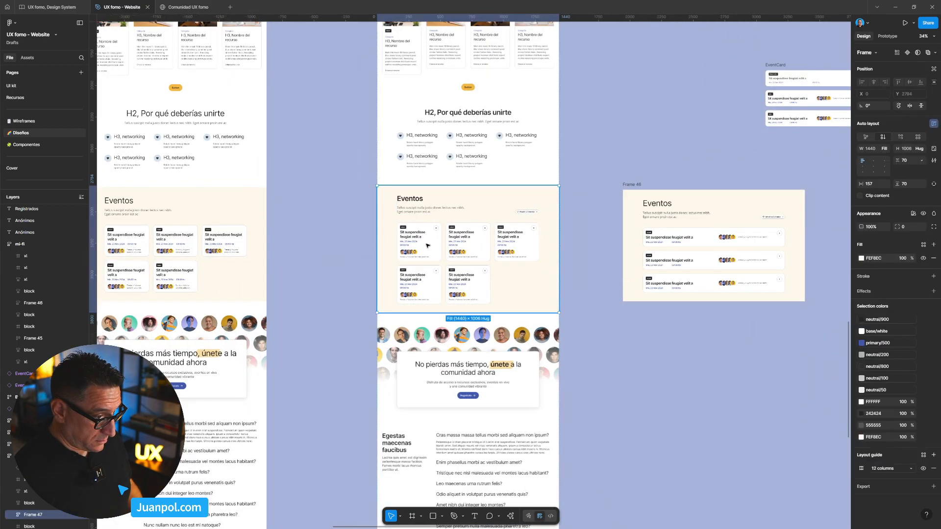
Place a copy of an EventCard from the Registrados page's Eventos section onto the empty canvas beside the page
double_click(428, 246)
click(428, 246)
drag(422, 240, 658, 370)
scroll(696, 386, up, 5)
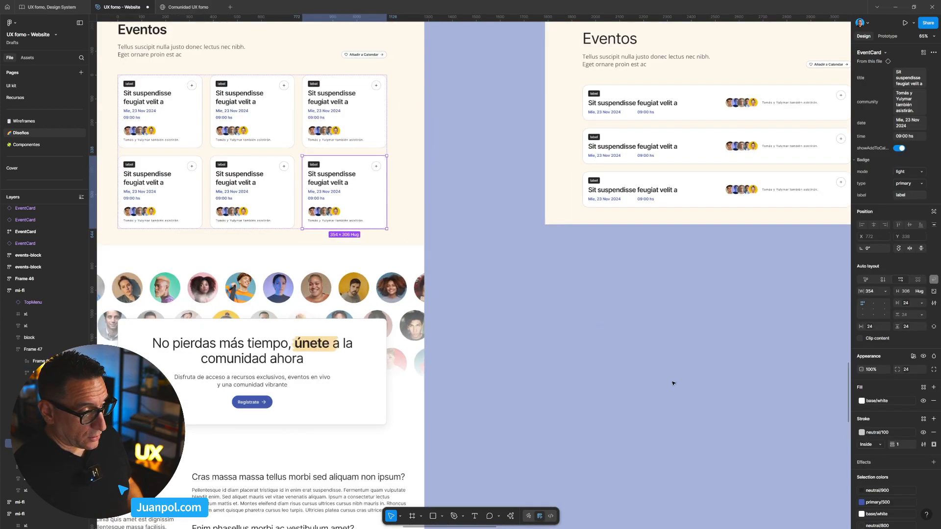
scroll(351, 237, down, 8)
drag(348, 226, 562, 328)
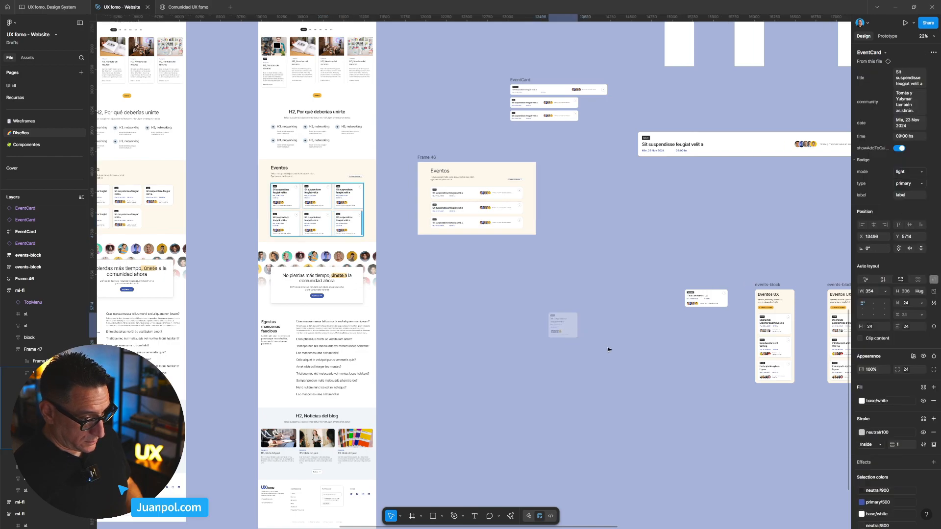
key(ctrl+z)
scroll(599, 352, up, 3)
scroll(294, 206, down, 1)
drag(145, 181, 436, 252)
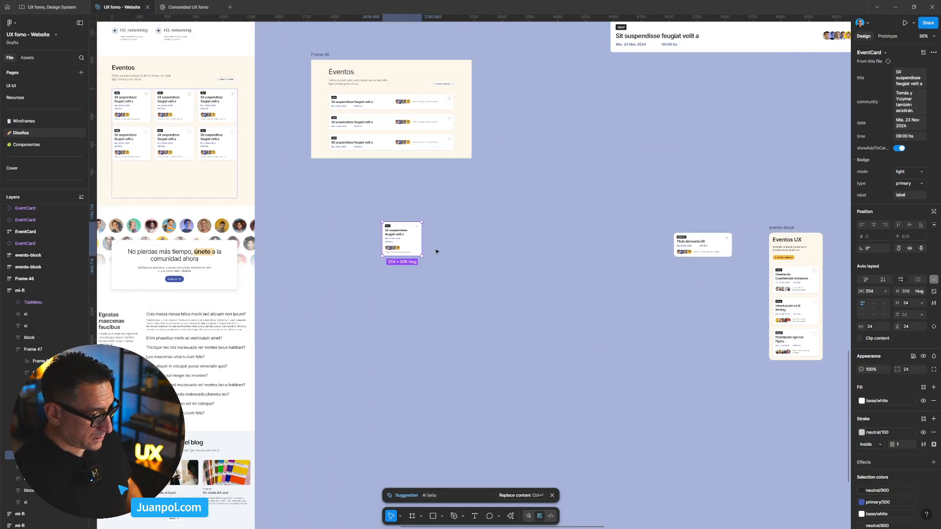
Widen the copied EventCard to about 629 px and cut it from the canvas
scroll(444, 255, up, 6)
drag(496, 256, 546, 266)
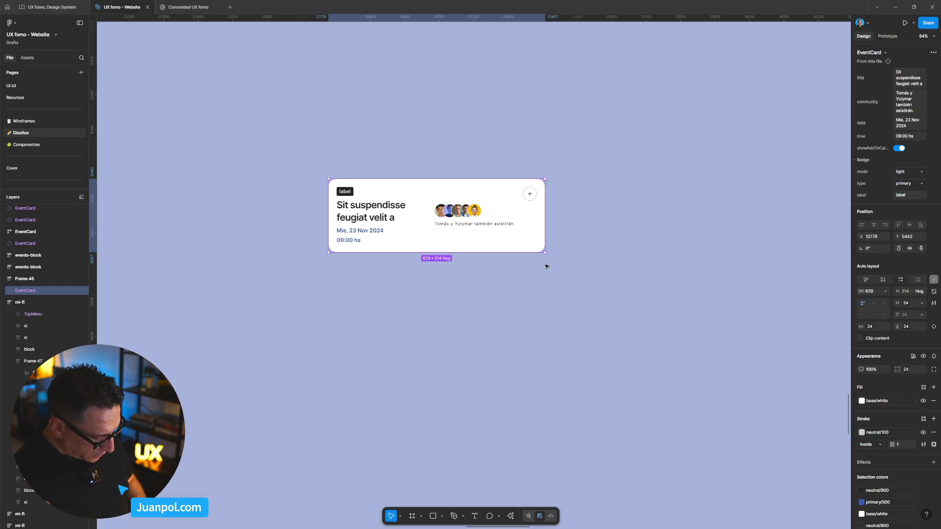
key(Delete)
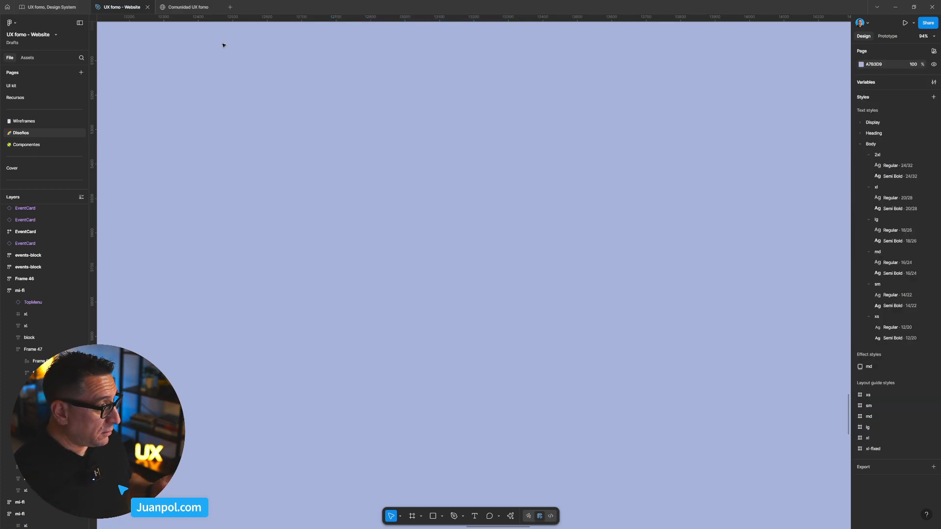
Switch to the Comunidad UX fomo file and paste the EventCard onto the empty canvas above the Home webpage
mouse_move(188, 10)
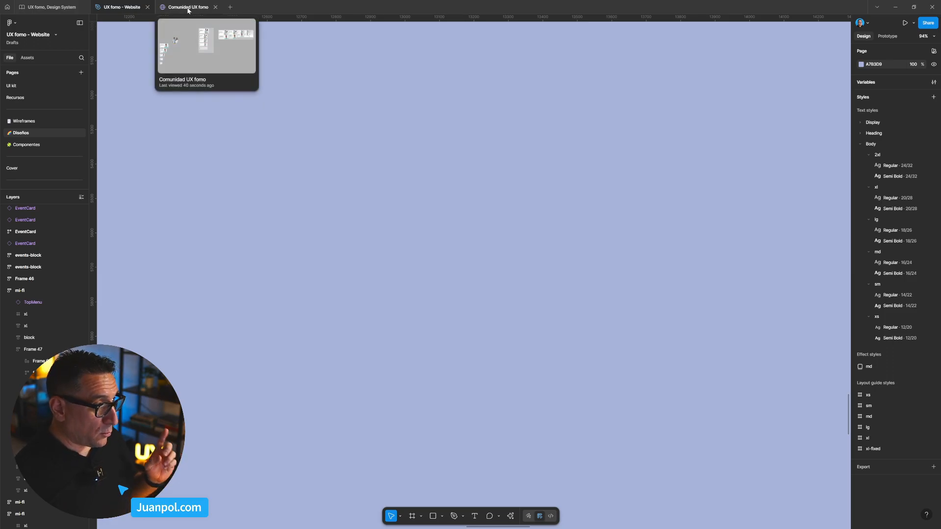
click(189, 11)
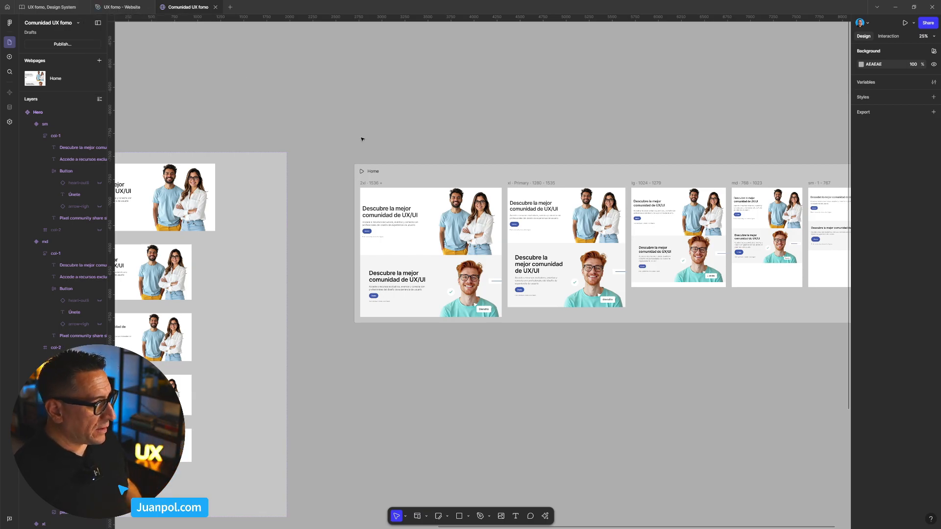
scroll(378, 283, down, 5)
scroll(458, 356, up, 2)
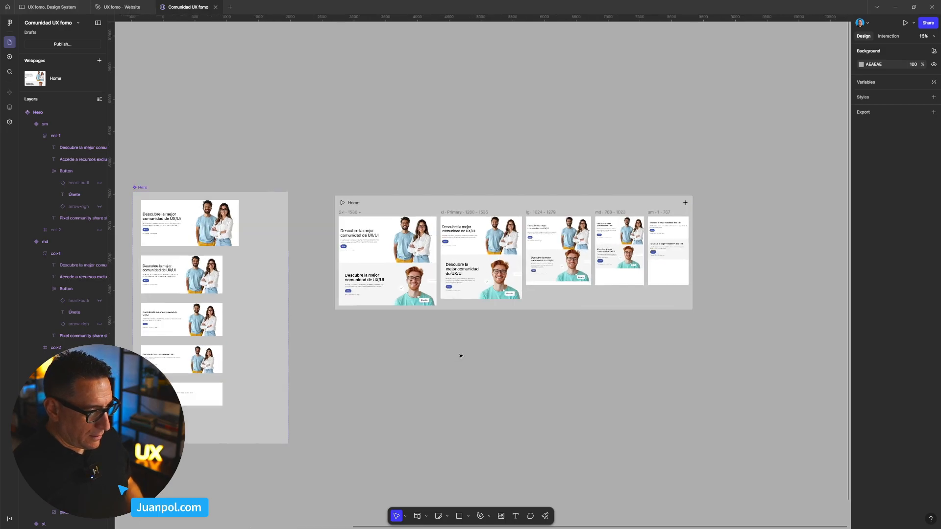
scroll(460, 356, up, 3)
scroll(515, 313, up, 2)
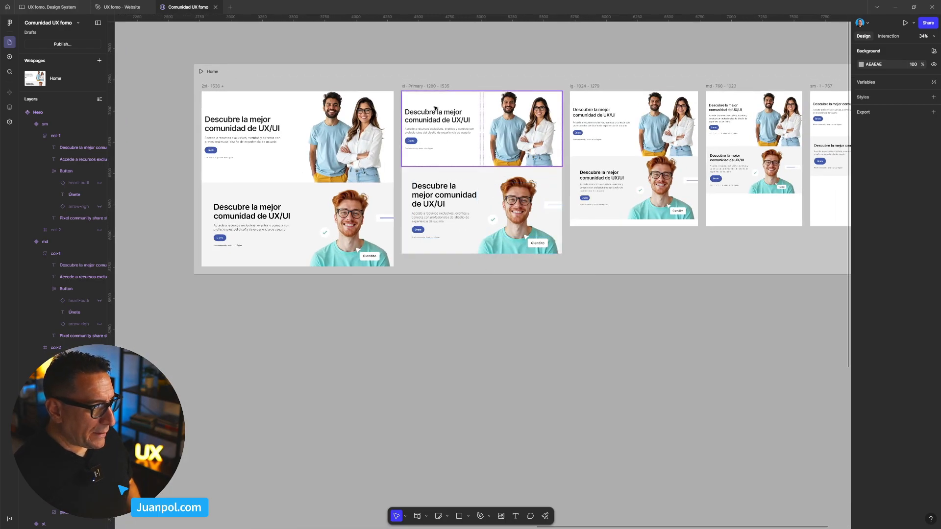
click(429, 87)
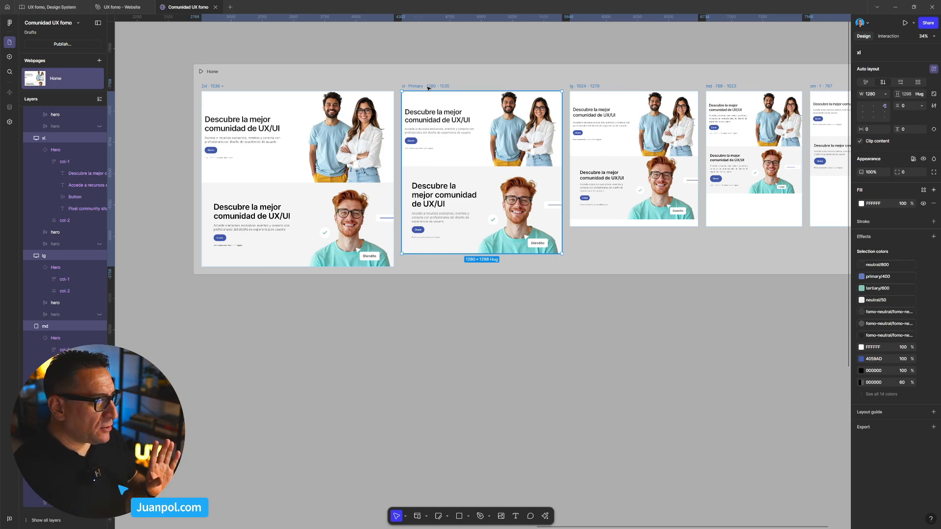
click(481, 313)
drag(481, 339, 500, 499)
drag(510, 129, 515, 148)
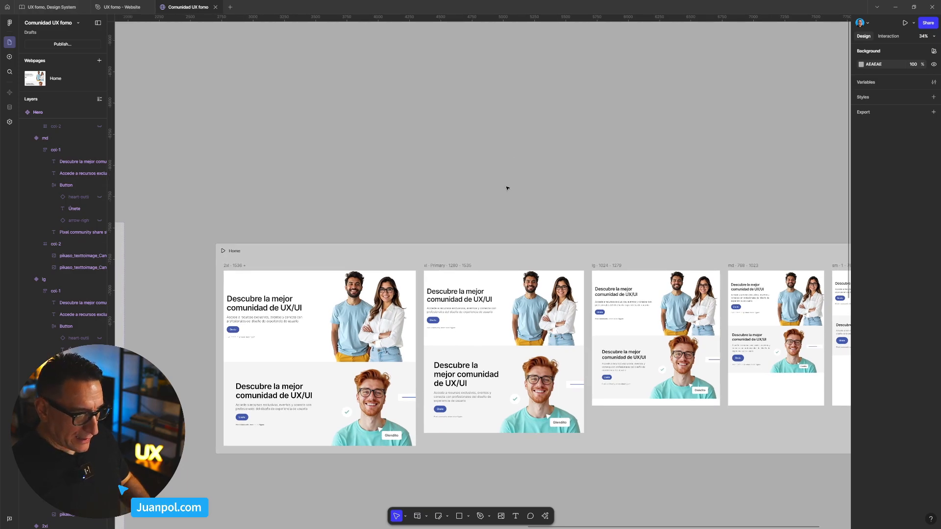
key(ctrl+v)
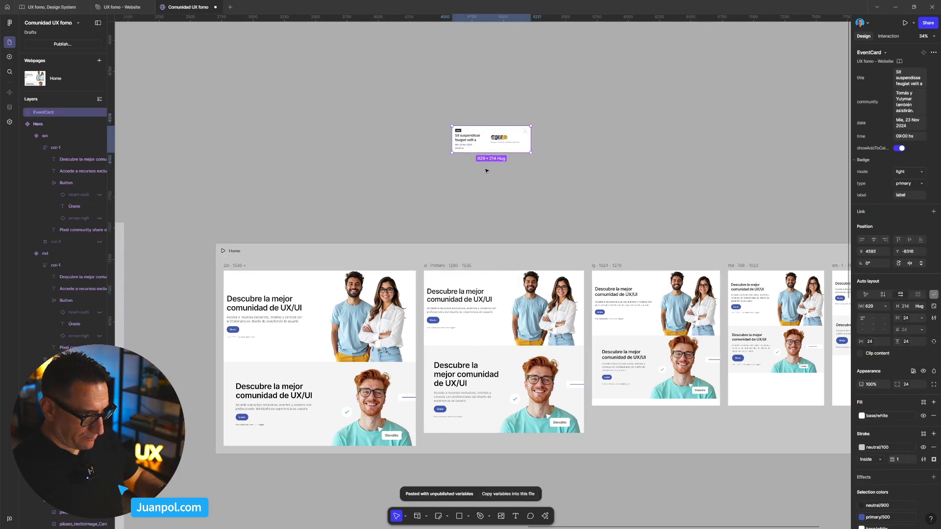
Widen the pasted EventCard to about 1014 px so its contents sit in one row
scroll(527, 139, up, 3)
drag(534, 142, 615, 168)
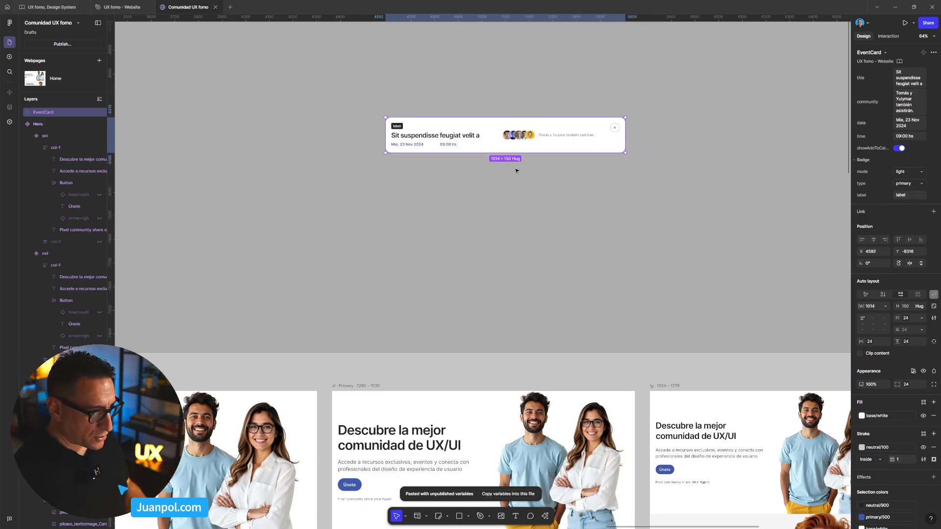
scroll(508, 186, down, 2)
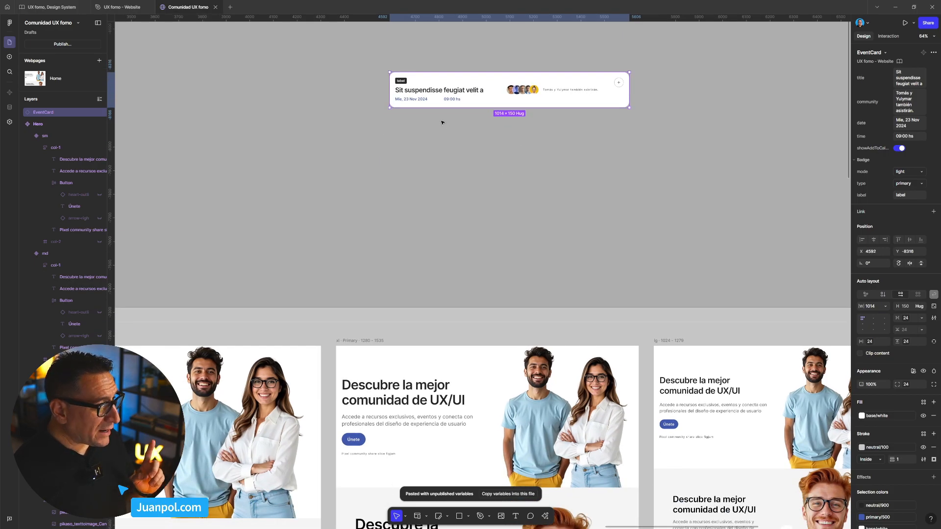
Wrap the EventCard in a new frame and add a vertical auto layout to that frame
right_click(488, 78)
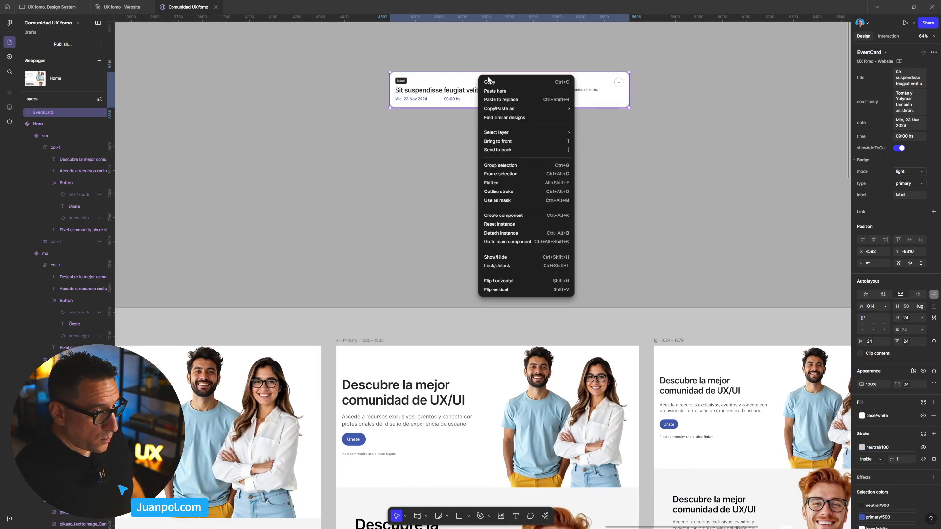
click(527, 179)
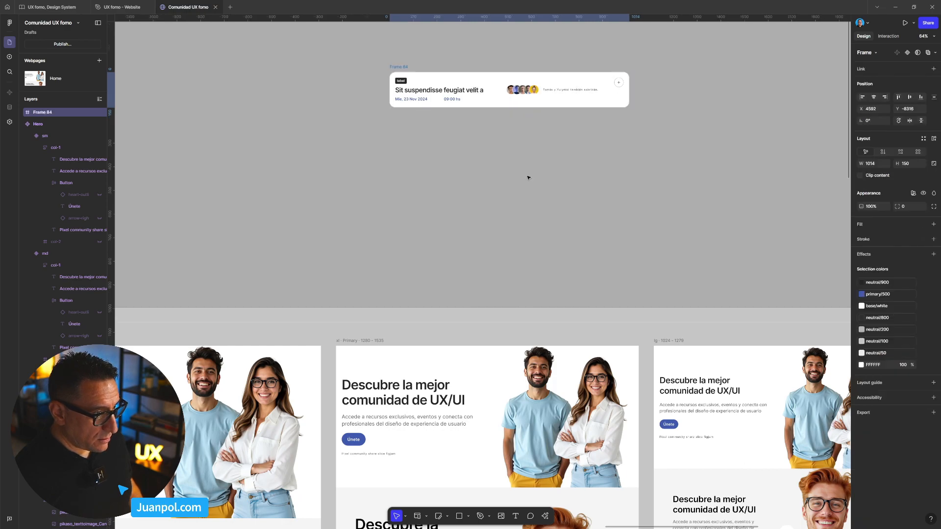
click(934, 140)
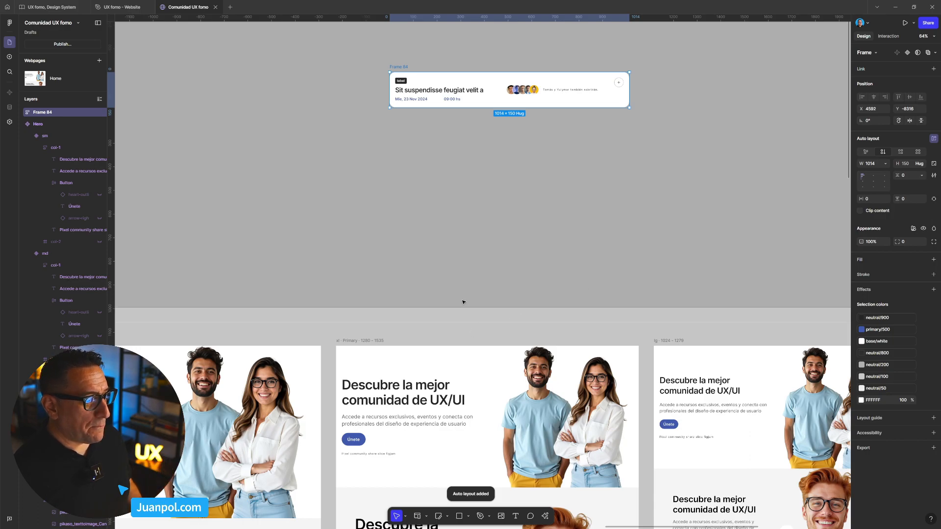
Detach the base/white variable from the EventCard's fill and set the fill to the pale cream FFF9EA
scroll(463, 302, down, 5)
scroll(463, 301, up, 10)
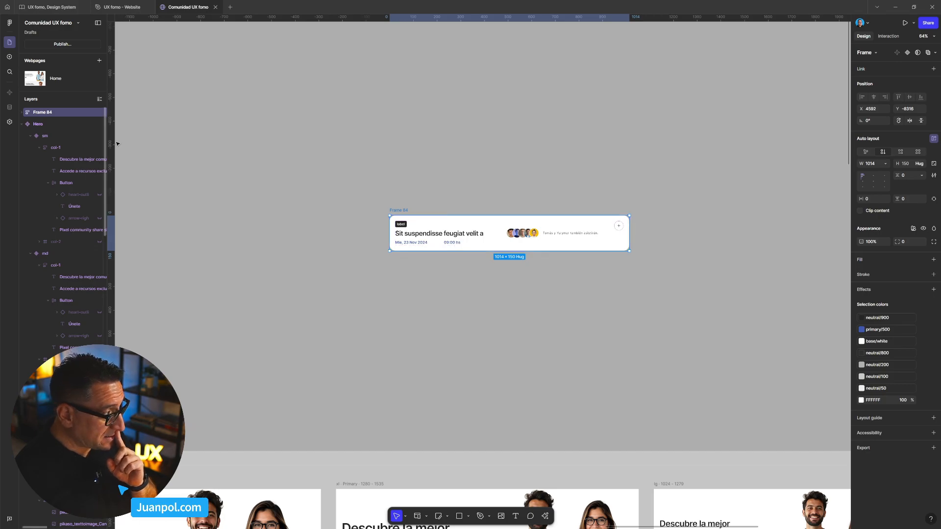
click(23, 113)
click(52, 124)
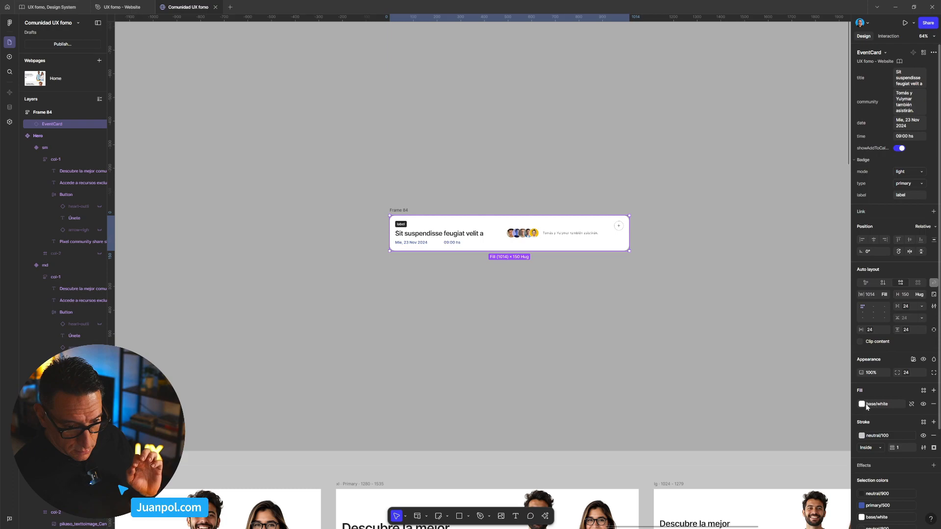
click(912, 404)
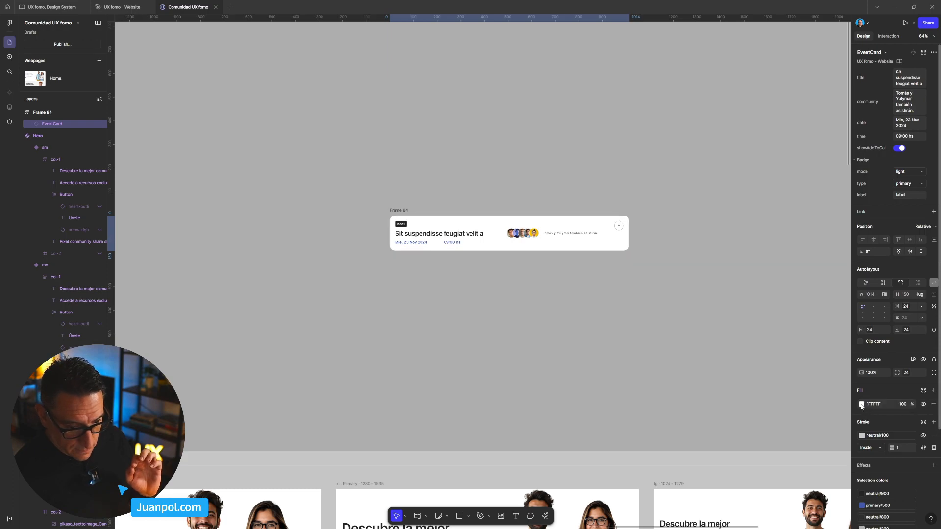
click(861, 404)
click(794, 442)
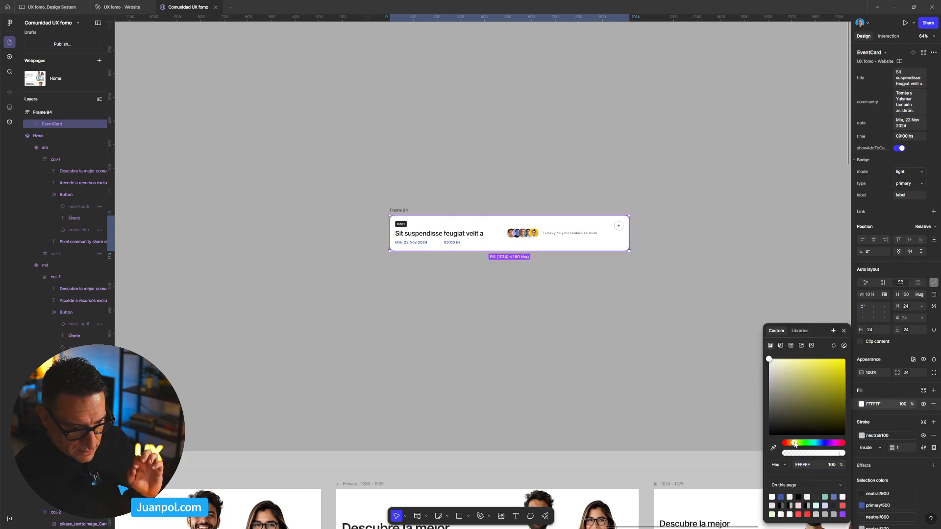
drag(778, 370, 777, 359)
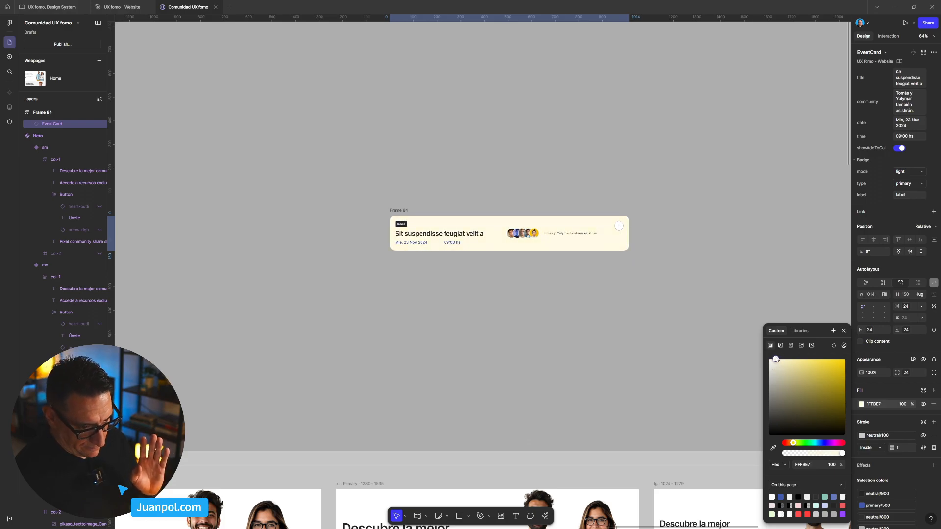
drag(781, 376, 777, 363)
drag(794, 444, 793, 445)
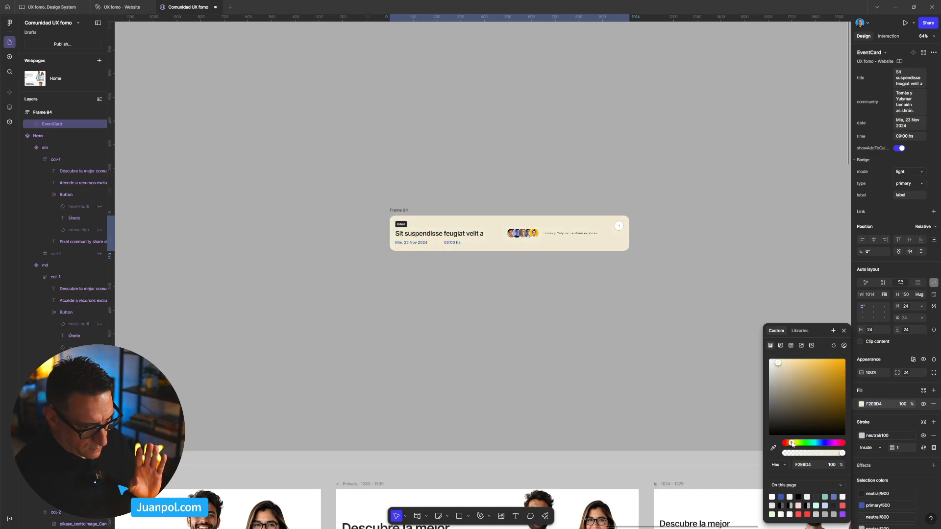
drag(778, 364, 776, 362)
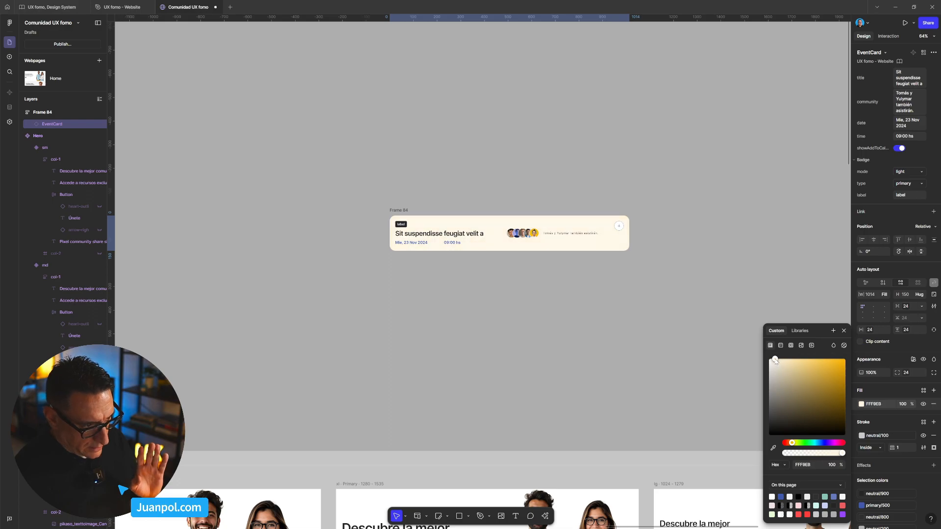
click(646, 343)
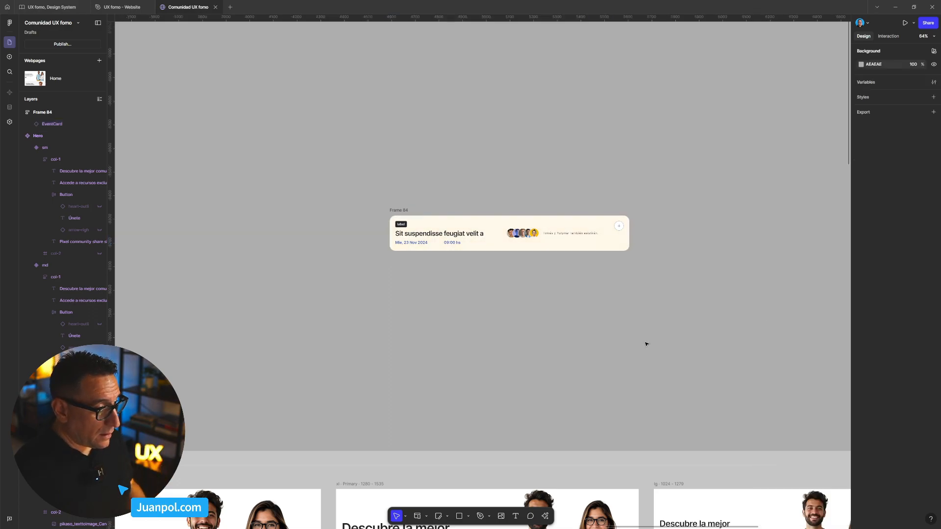
Rename the frame around the EventCard as "prueba-" followed by a first name
click(406, 211)
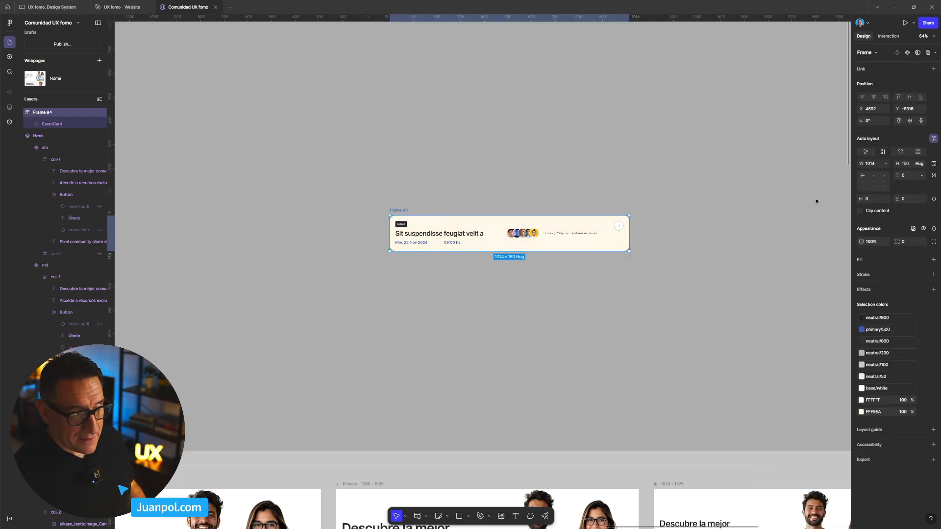
double_click(48, 112)
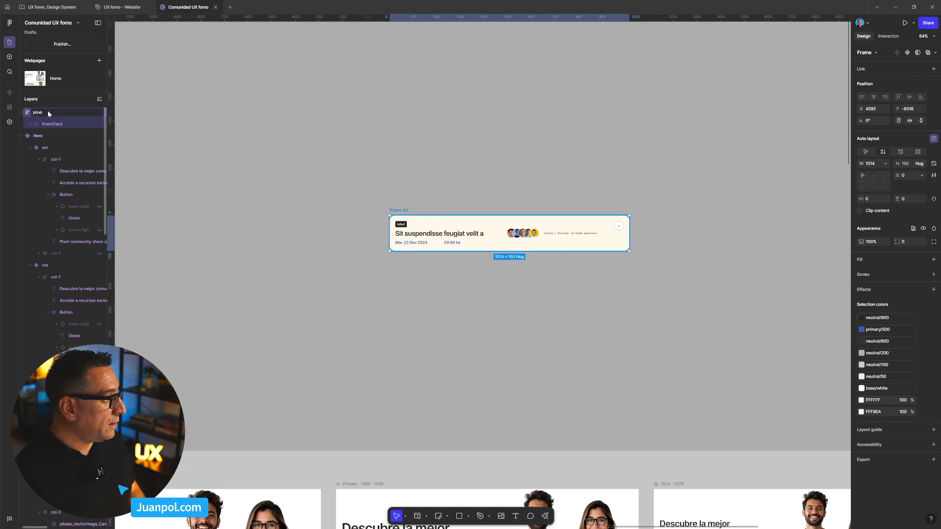
text(prueba)
text(-ani)
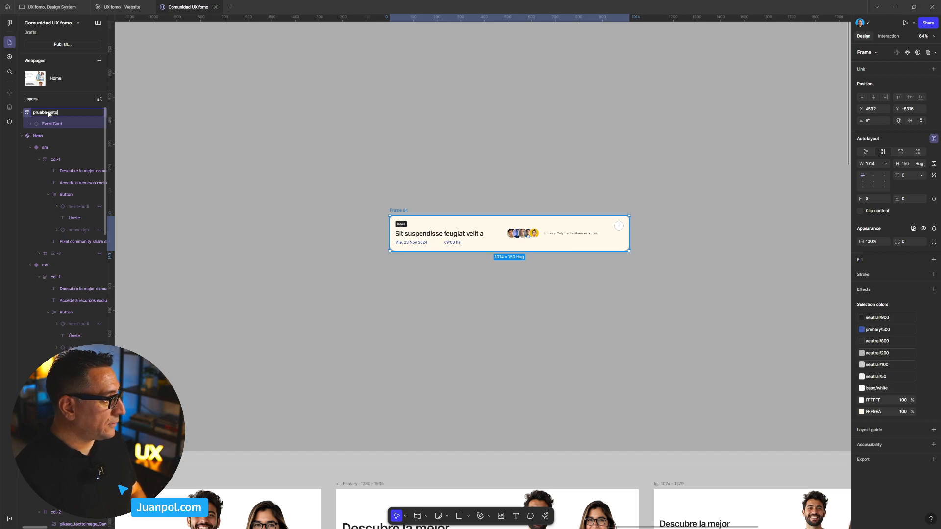
key(Return)
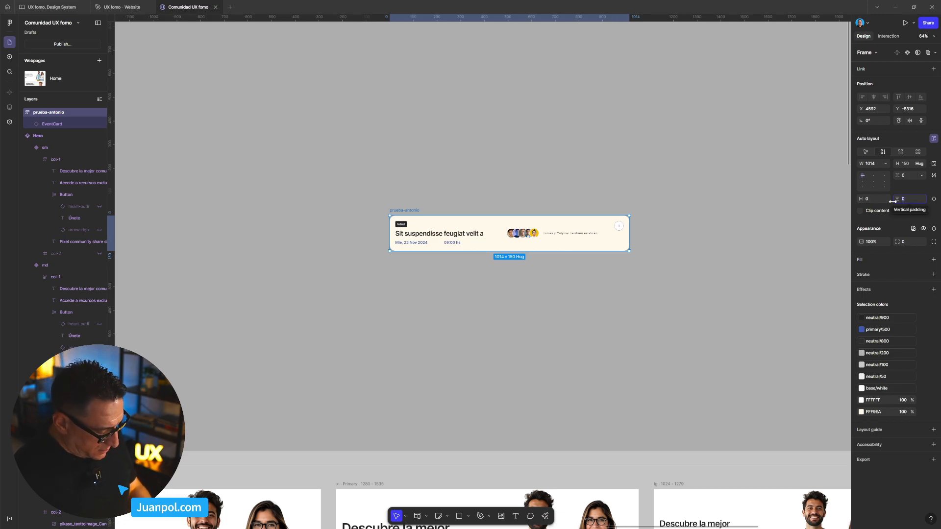
Set the frame's vertical padding to 56 and its horizontal padding to 24
drag(893, 201, 892, 202)
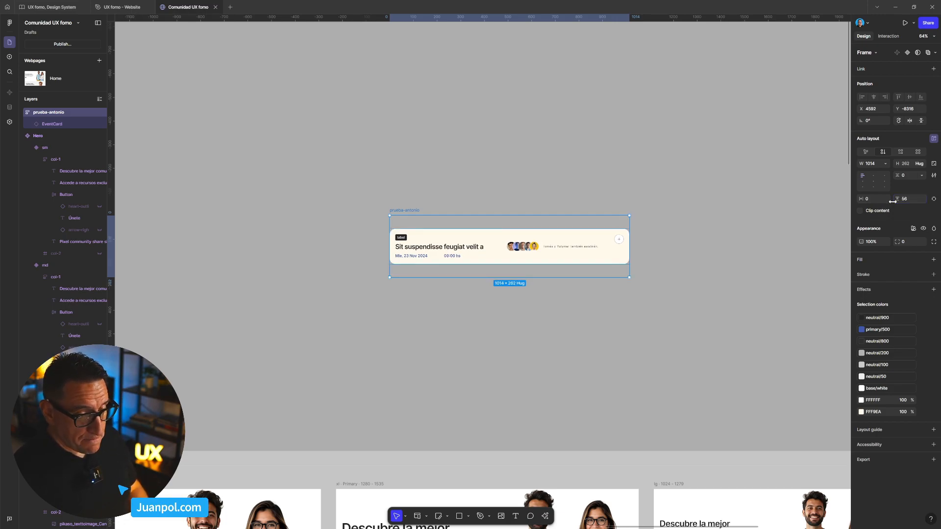
click(869, 200)
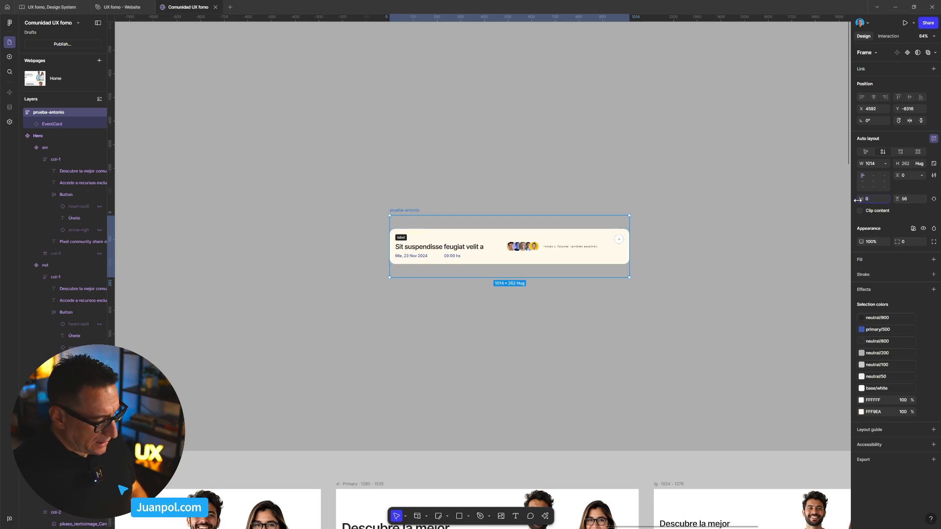
scroll(617, 321, down, 2)
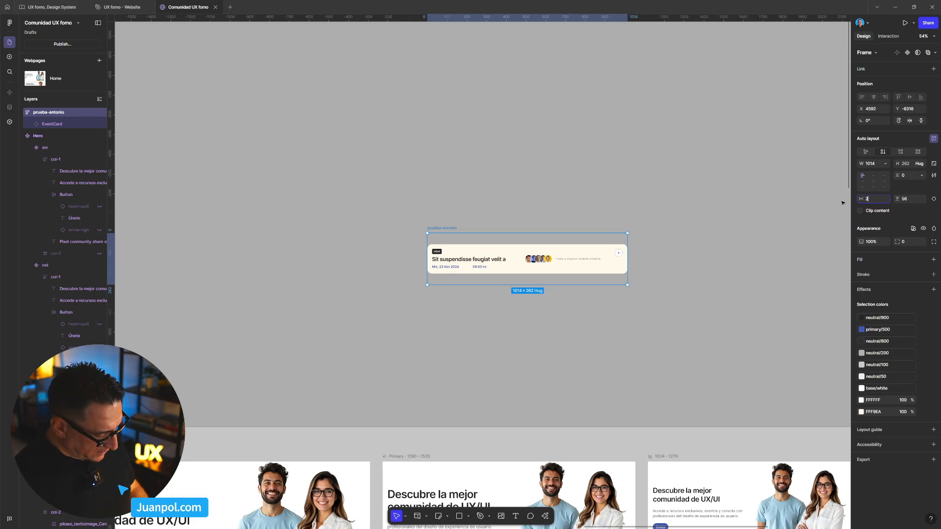
scroll(417, 255, down, 3)
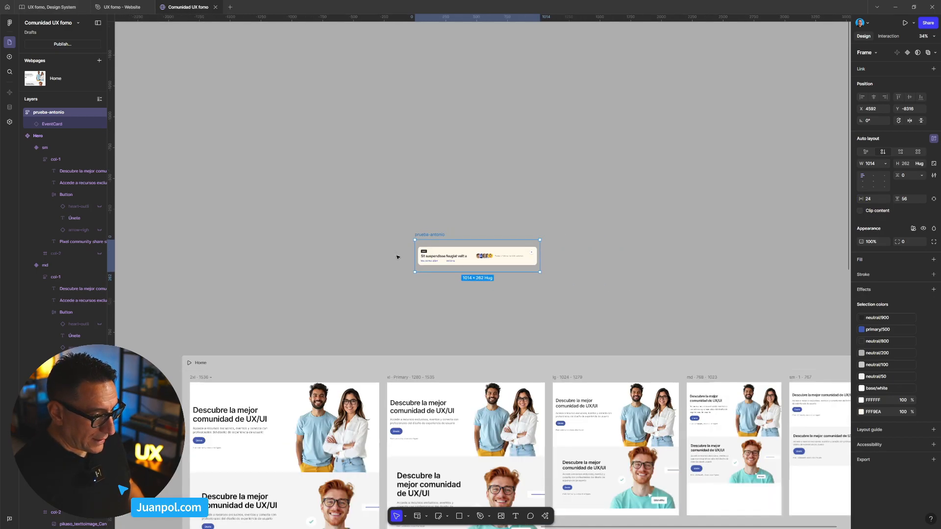
Try a narrower copy of the event card, about 683 px wide, below the prueba-antonio frame, and delete it
scroll(456, 250, down, 5)
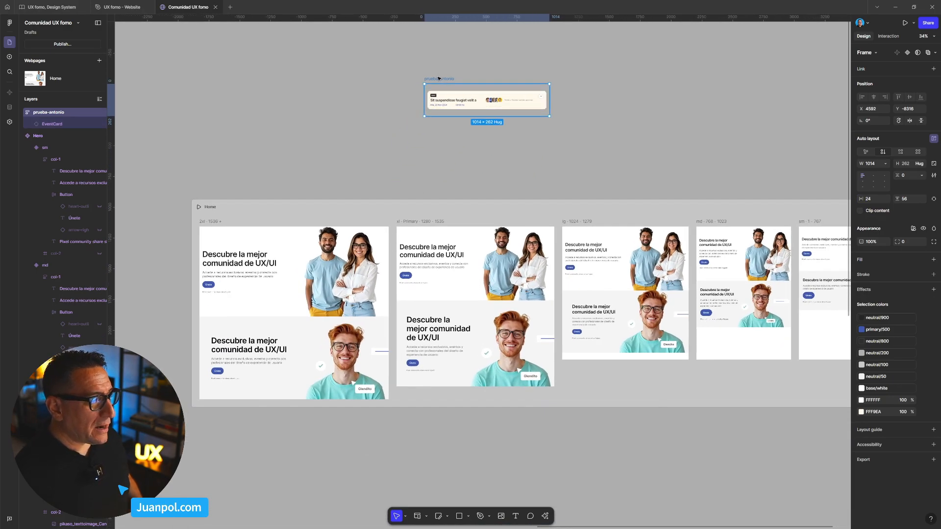
scroll(438, 94, up, 2)
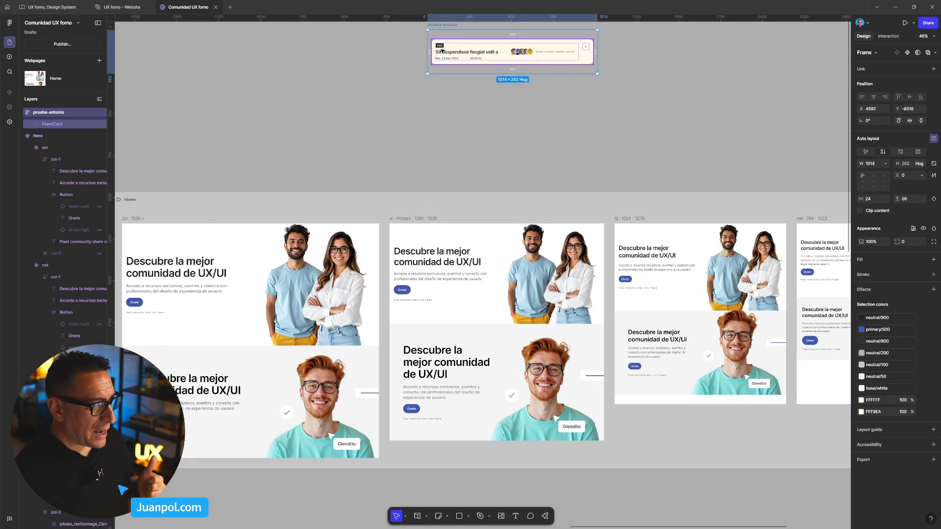
scroll(441, 51, up, 1)
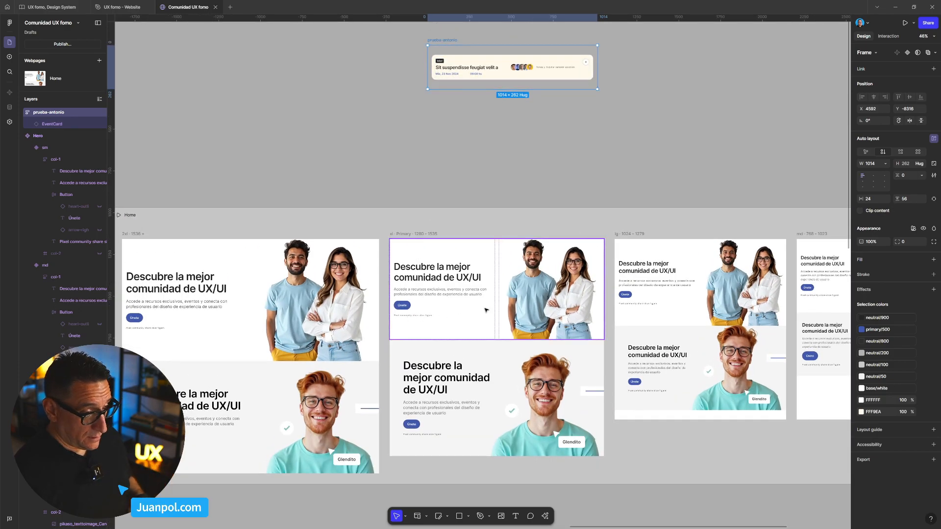
scroll(478, 78, up, 3)
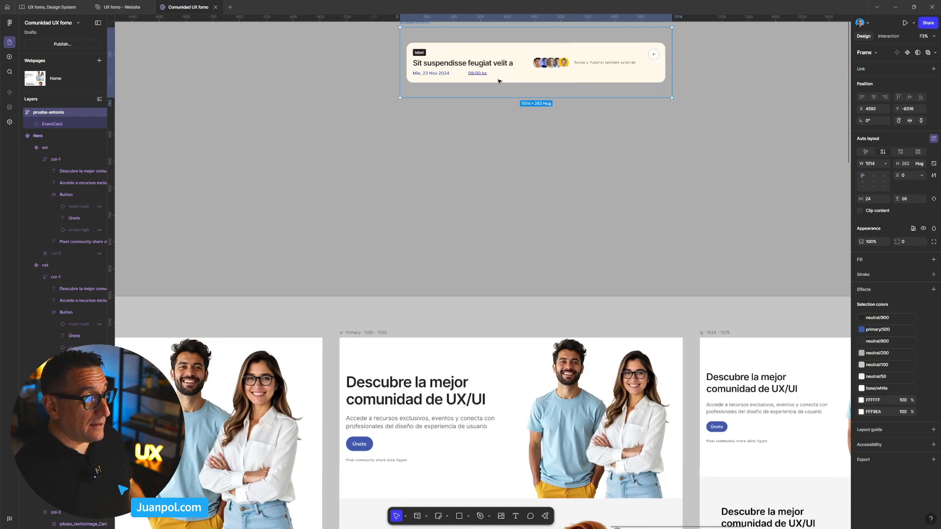
scroll(573, 83, up, 2)
click(503, 113)
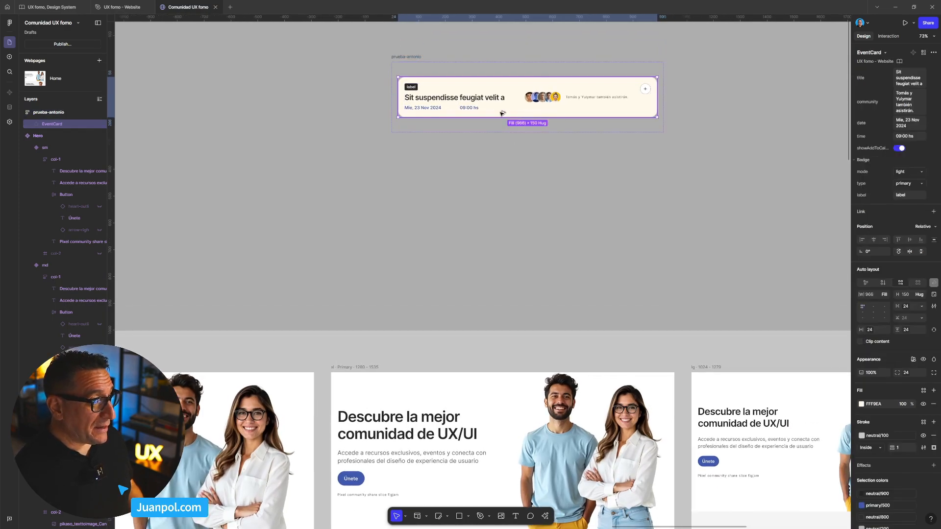
drag(542, 248, 544, 245)
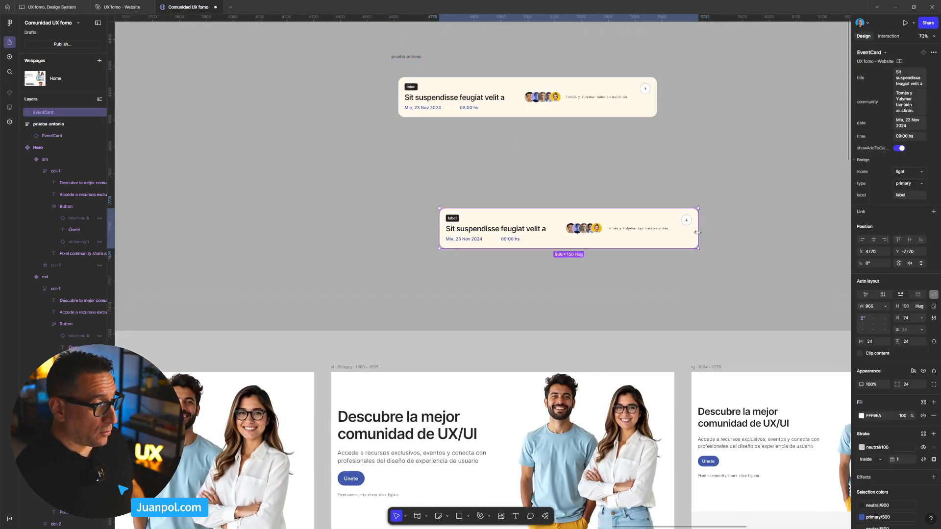
drag(641, 235, 623, 240)
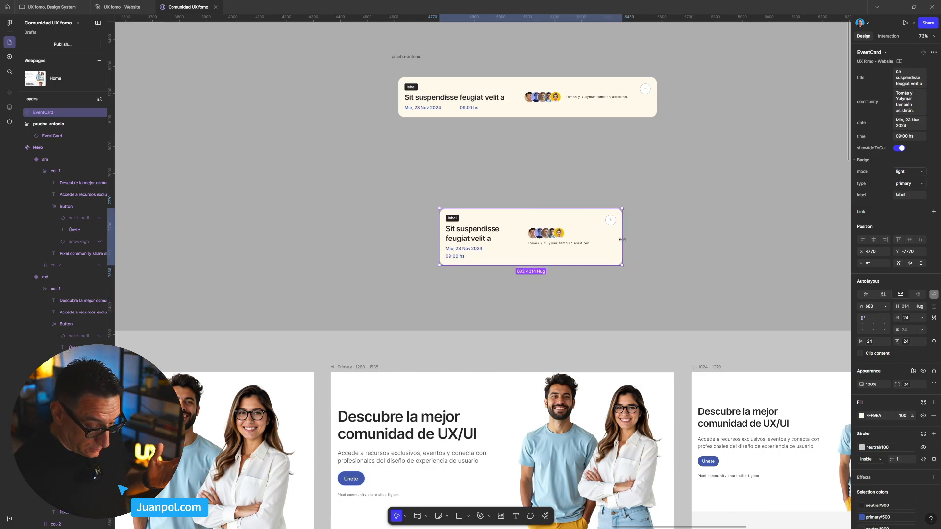
key(Delete)
Place the prueba-antonio frame between the two hero sections of the Home webpage and set its width to Fill
scroll(491, 140, down, 1)
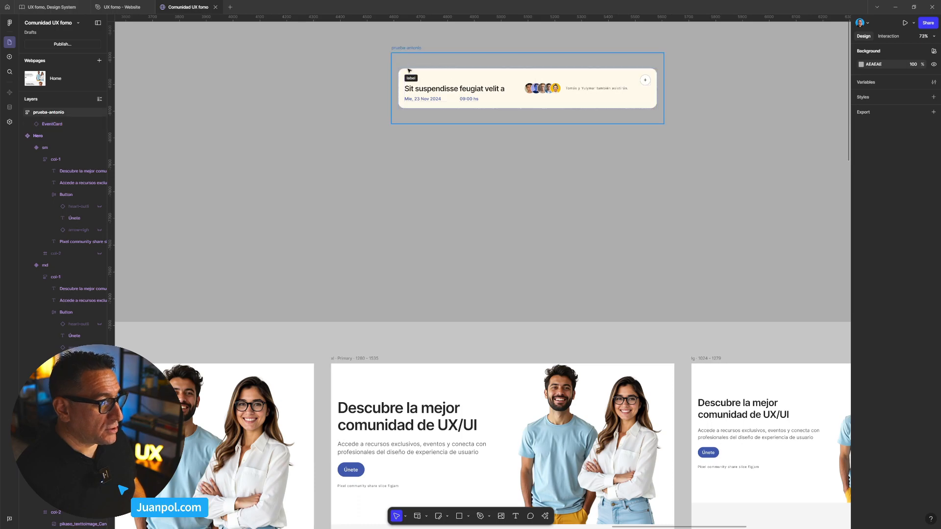
scroll(413, 129, down, 3)
scroll(436, 122, down, 1)
drag(425, 43, 403, 327)
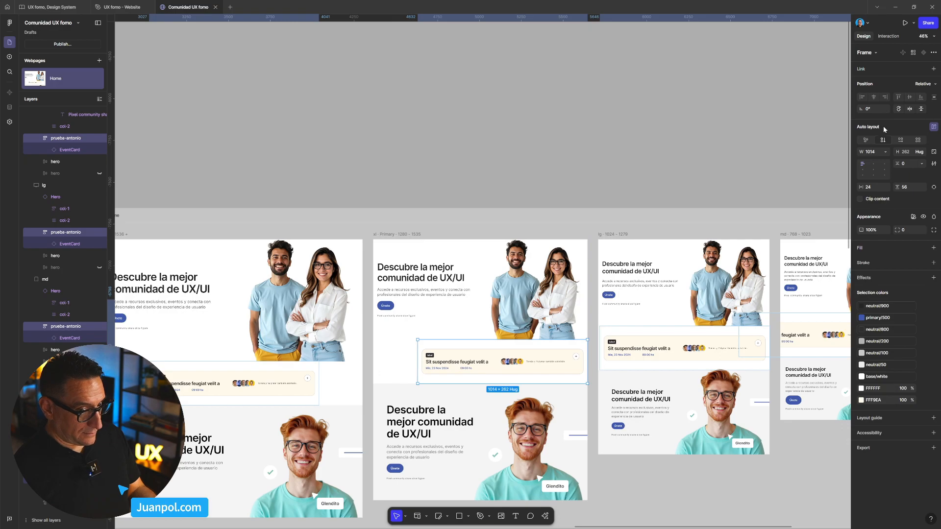
click(887, 152)
click(894, 170)
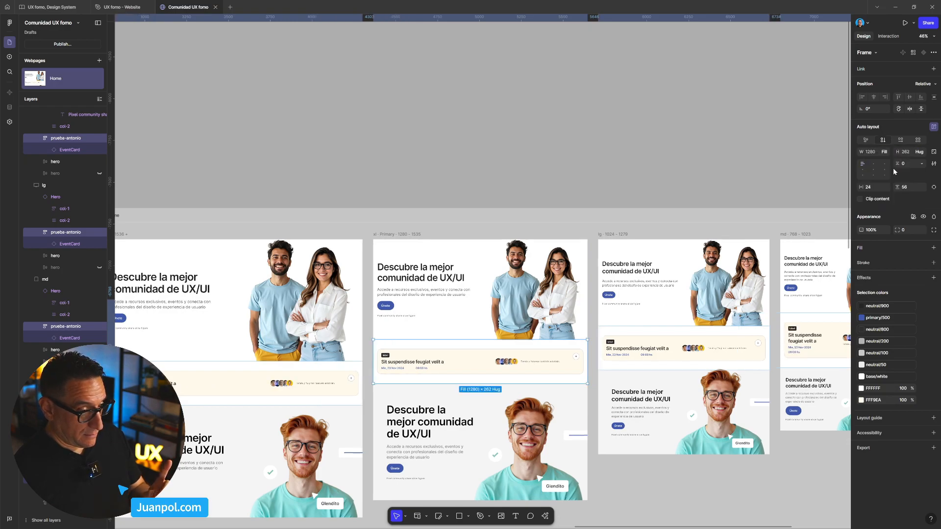
click(543, 141)
Duplicate the event card twice inside the prueba-antonio frame so it stacks three cards across the breakpoints
scroll(546, 160, down, 1)
drag(627, 153, 587, 83)
drag(376, 77, 528, 79)
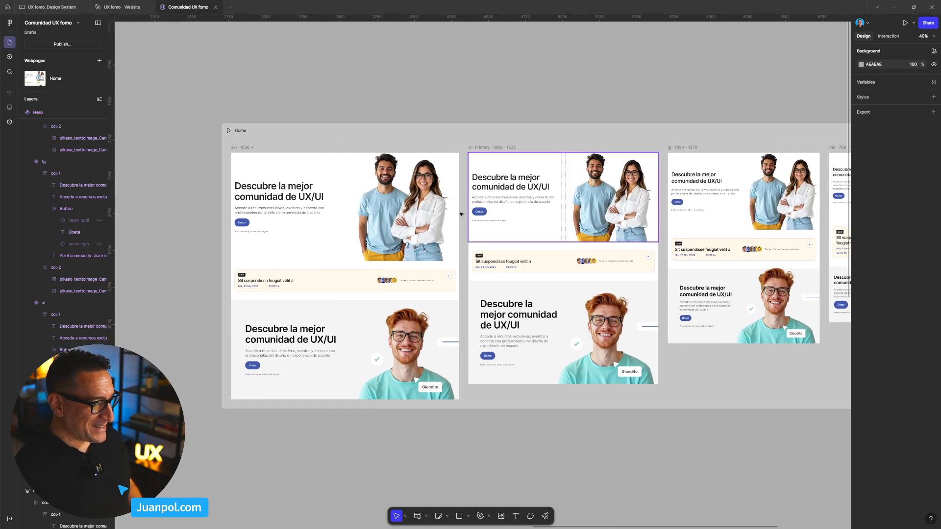
click(543, 274)
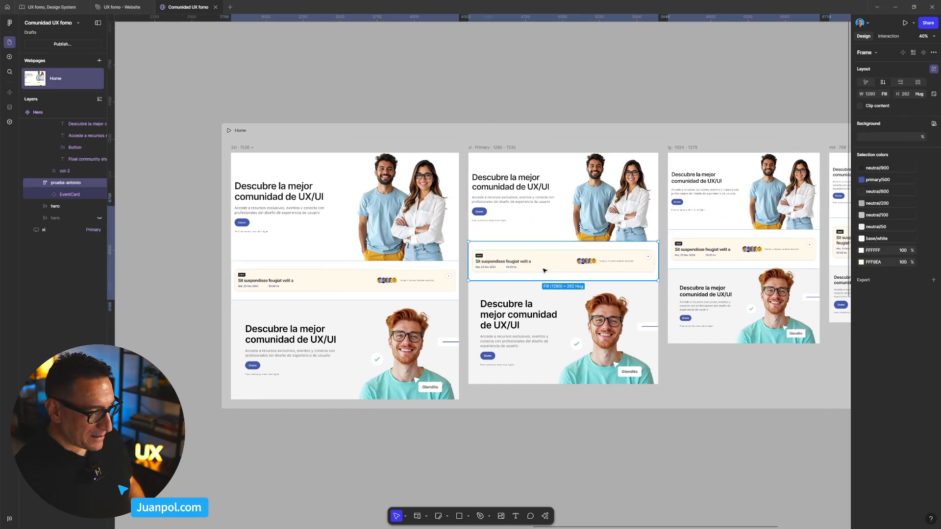
key(ctrl+d)
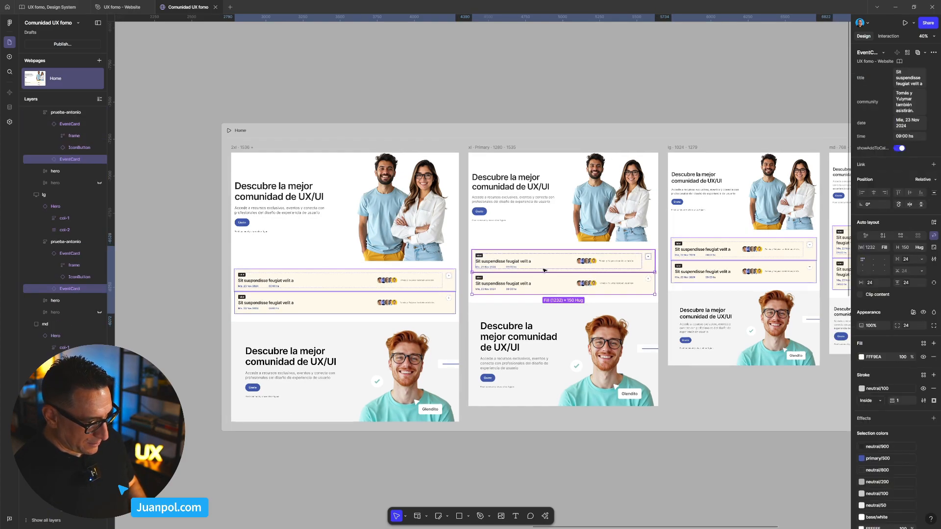
key(ctrl+d)
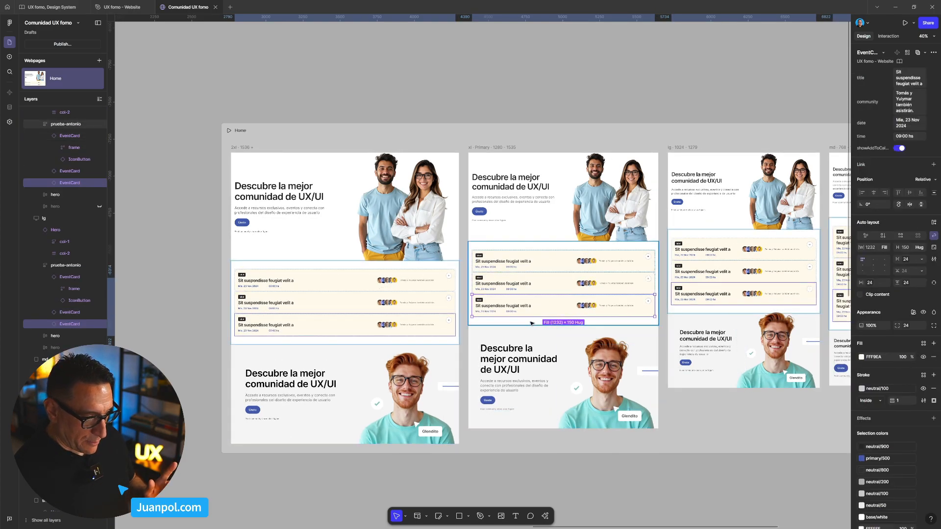
Set the vertical gap between the stacked event cards in the prueba-antonio frame to 32
key(Escape)
click(895, 167)
text(3)
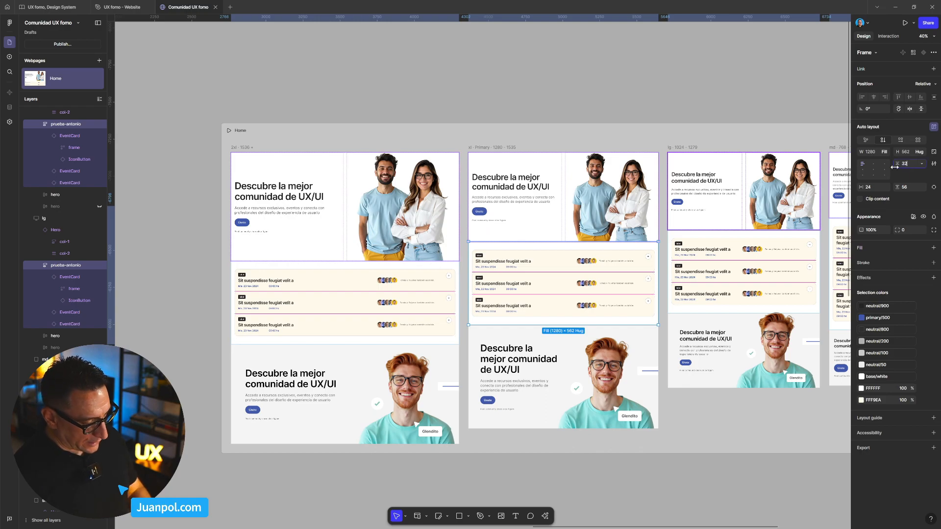
text(2)
key(Return)
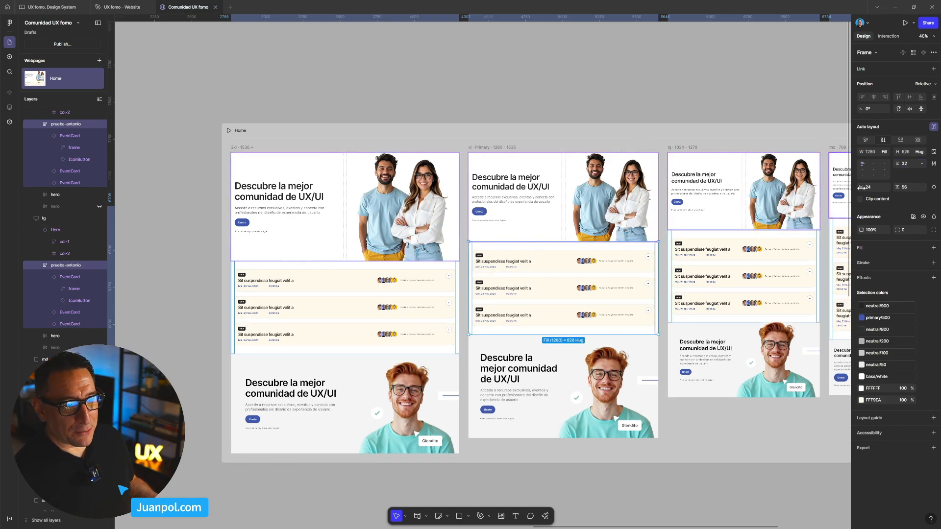
click(521, 109)
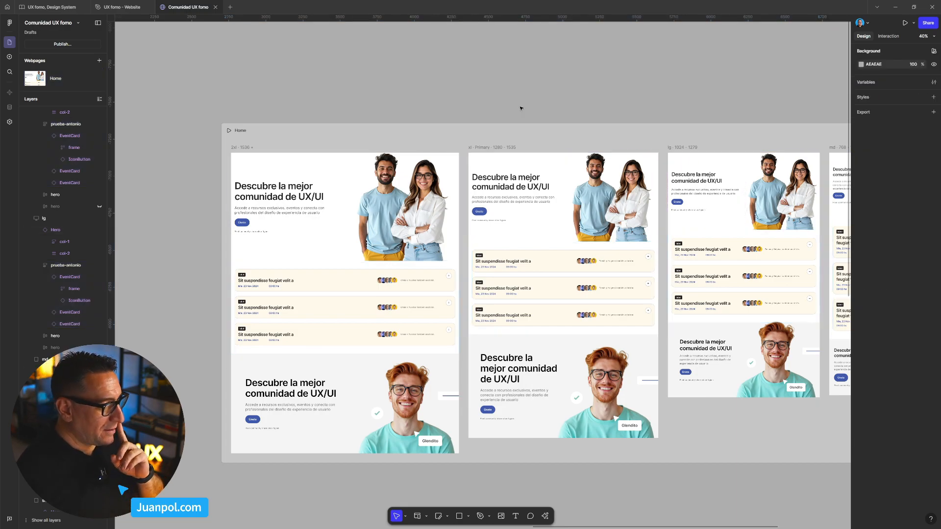
Preview the Home webpage and check its responsive layout at viewport widths of about 1274 and 522 px
click(292, 133)
key(shift+space)
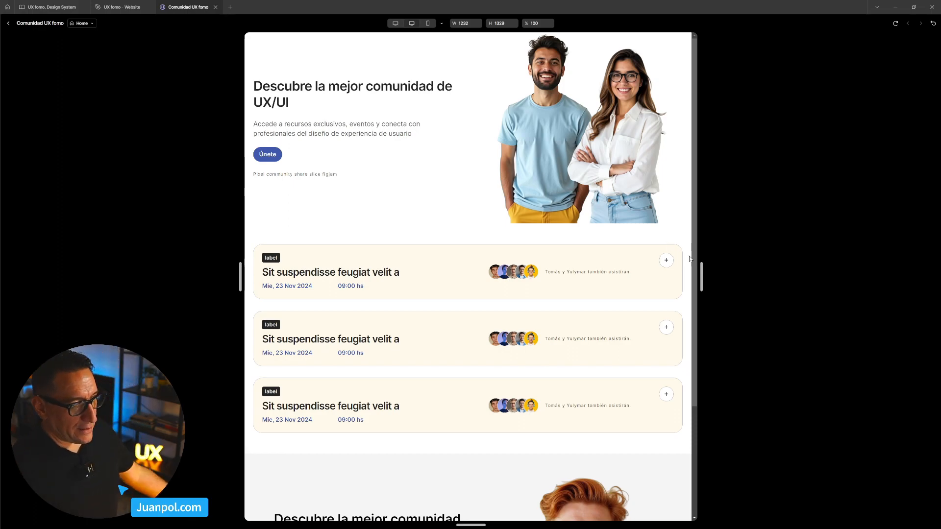
mouse_move(701, 277)
mouse_down()
mouse_move(780, 278)
mouse_move(707, 278)
mouse_move(740, 278)
mouse_move(671, 266)
mouse_move(721, 273)
mouse_move(709, 269)
mouse_up()
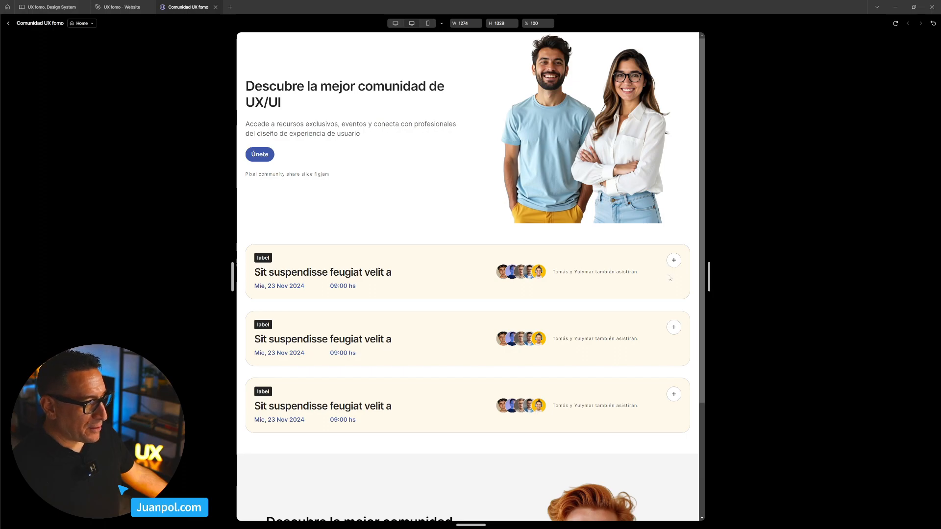
drag(709, 277, 568, 273)
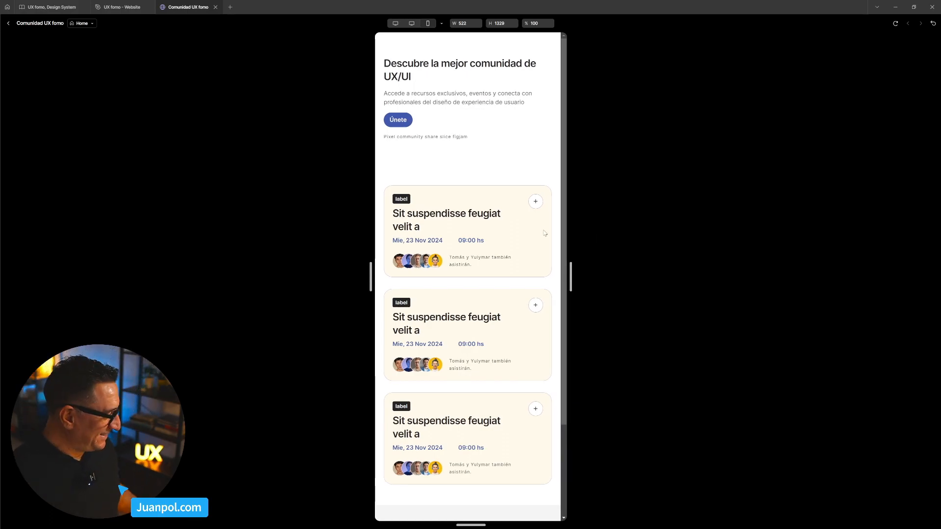
click(9, 23)
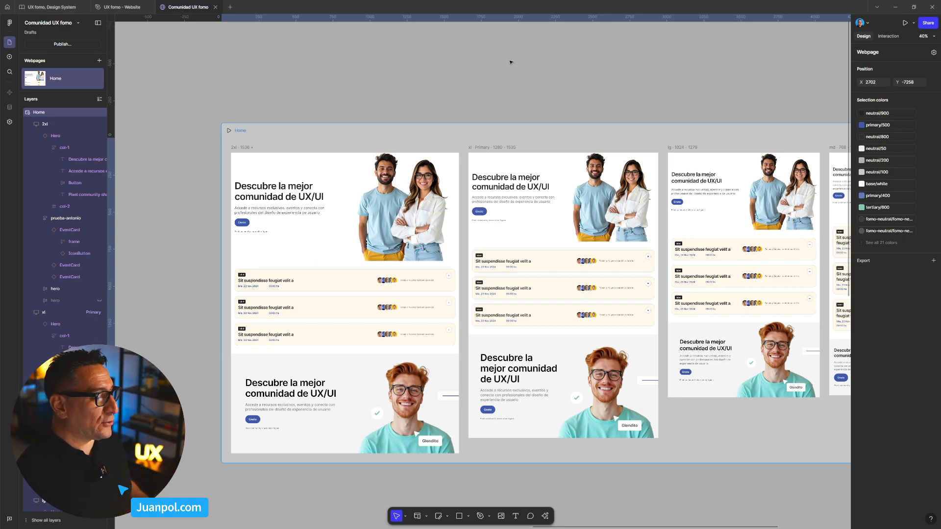
Preview the Home webpage again, widening the viewport to about 1490 px and narrowing it to check the event cards
click(557, 116)
drag(557, 116, 479, 80)
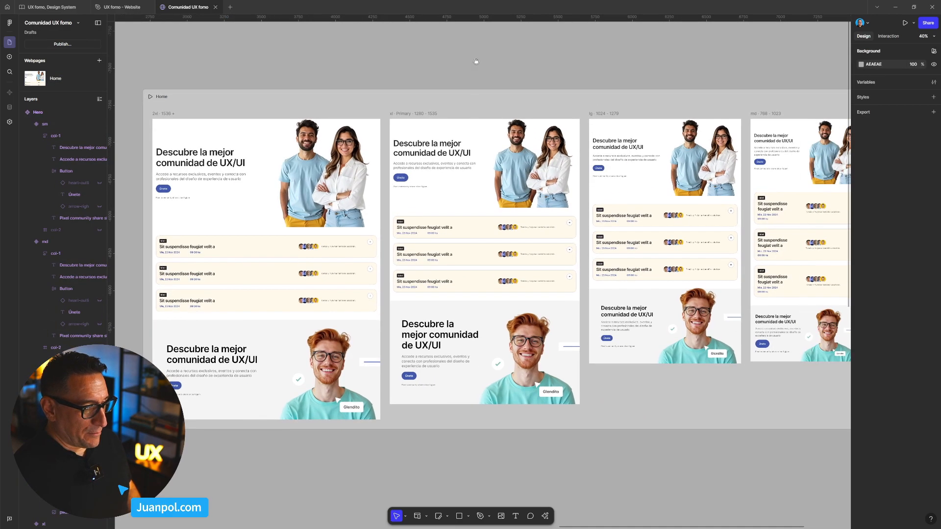
scroll(492, 189, down, 3)
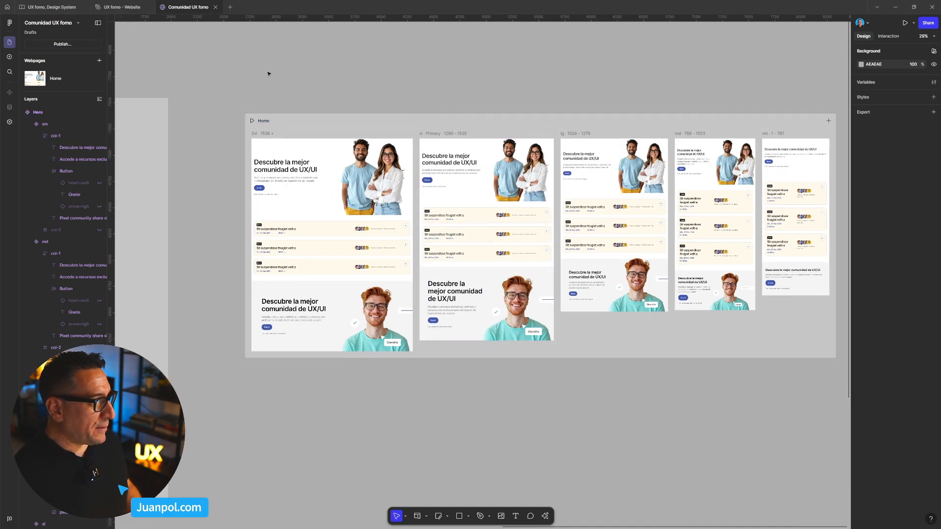
click(263, 131)
key(ctrl+p)
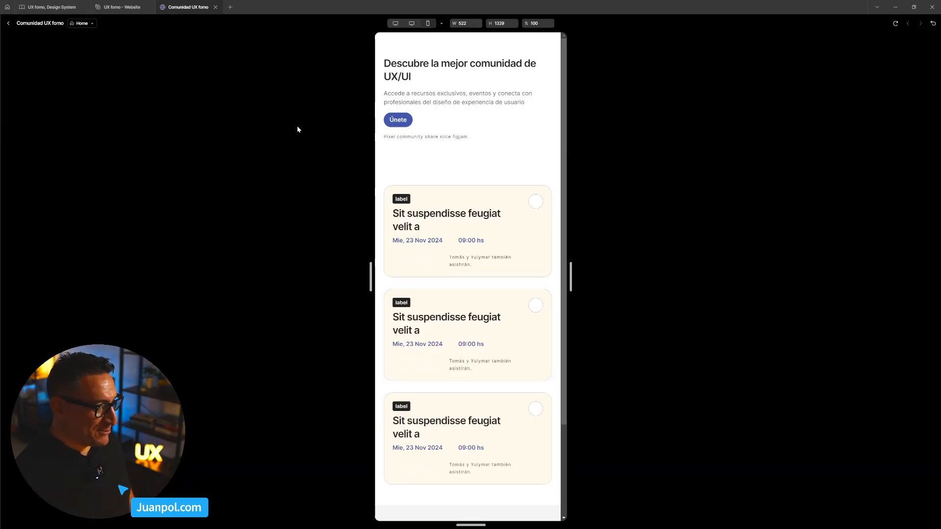
drag(573, 273, 750, 283)
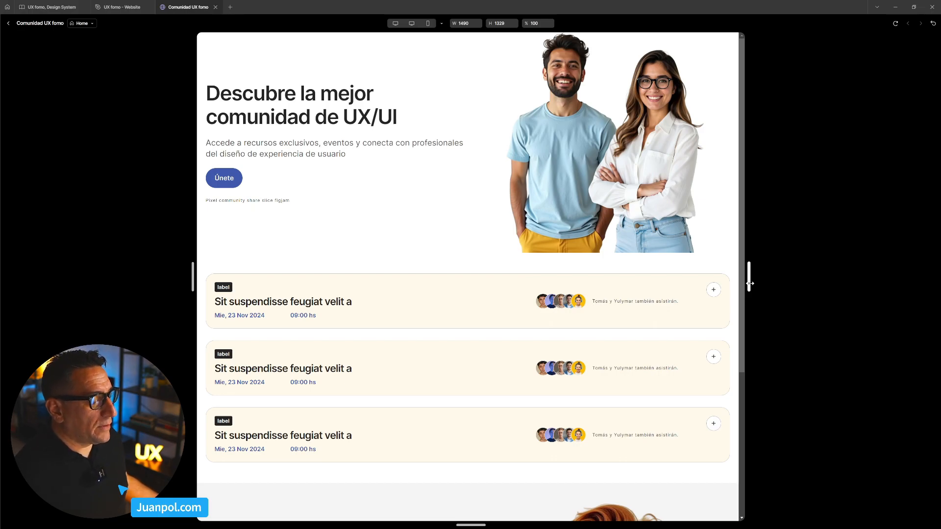
drag(750, 283, 646, 255)
click(9, 23)
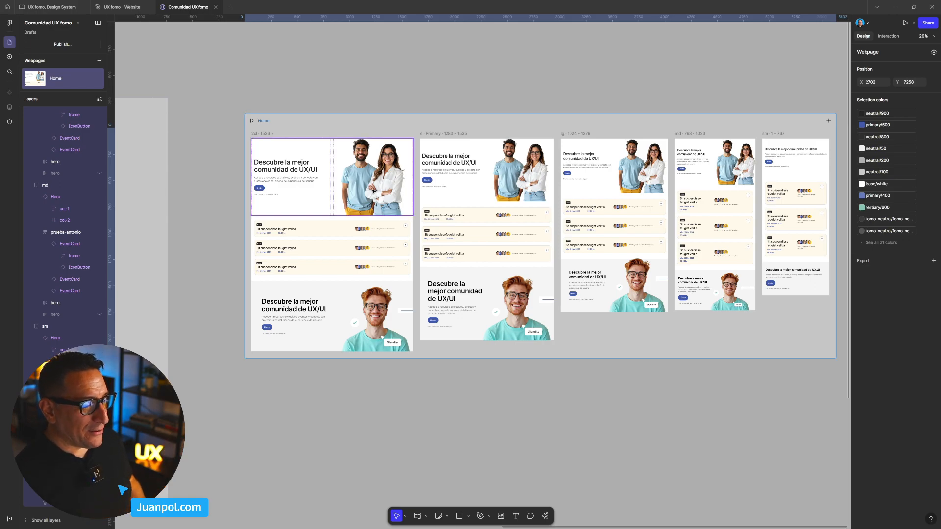
Delete the prueba-antonio frame with its event cards from all breakpoints of the Home webpage
click(443, 214)
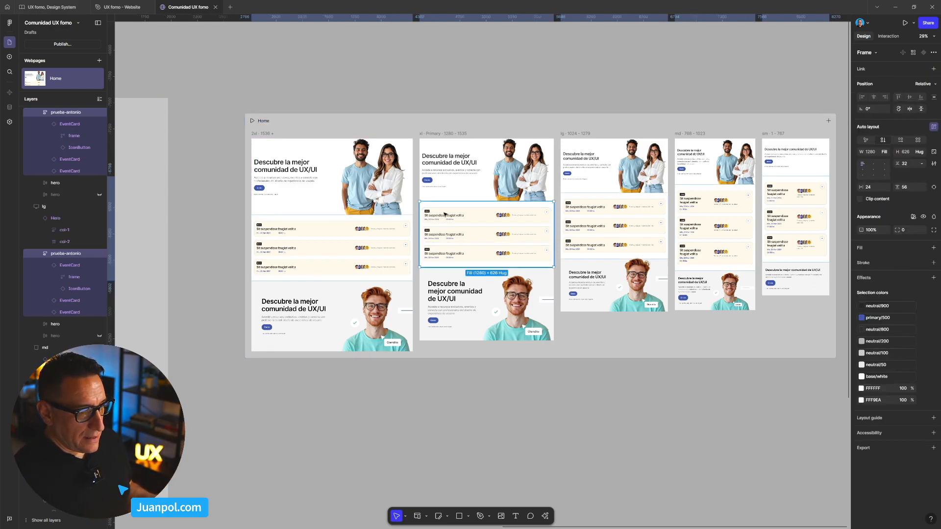
key(Delete)
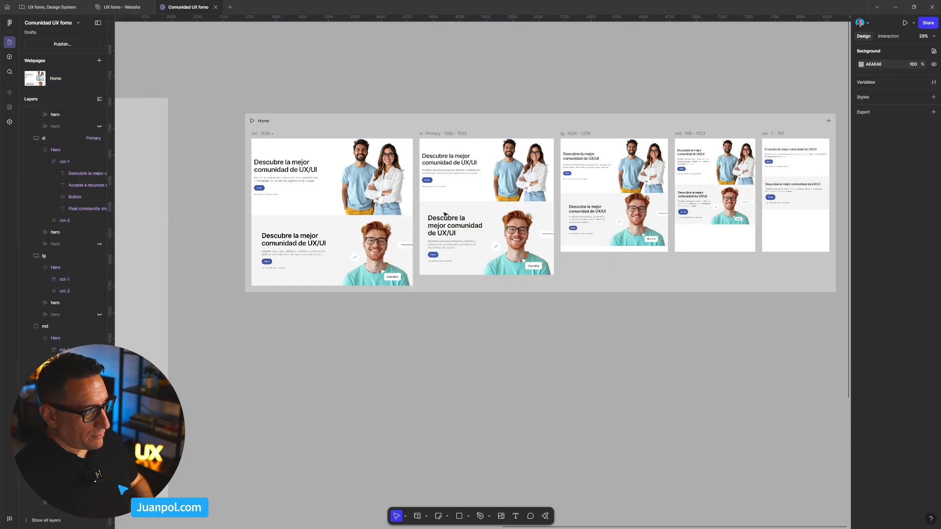
Delete the second hero section, the one with the red-haired man, from all breakpoints of the Home webpage
scroll(444, 214, down, 5)
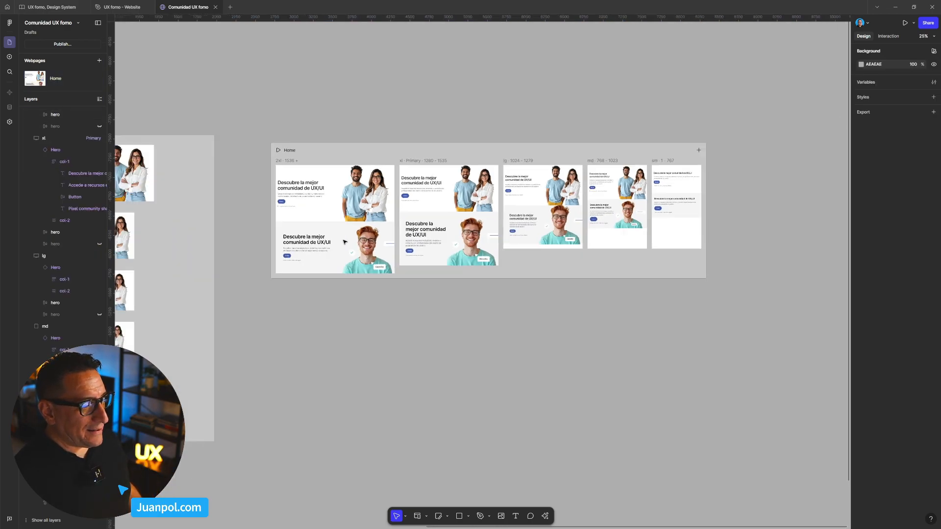
scroll(476, 259, up, 4)
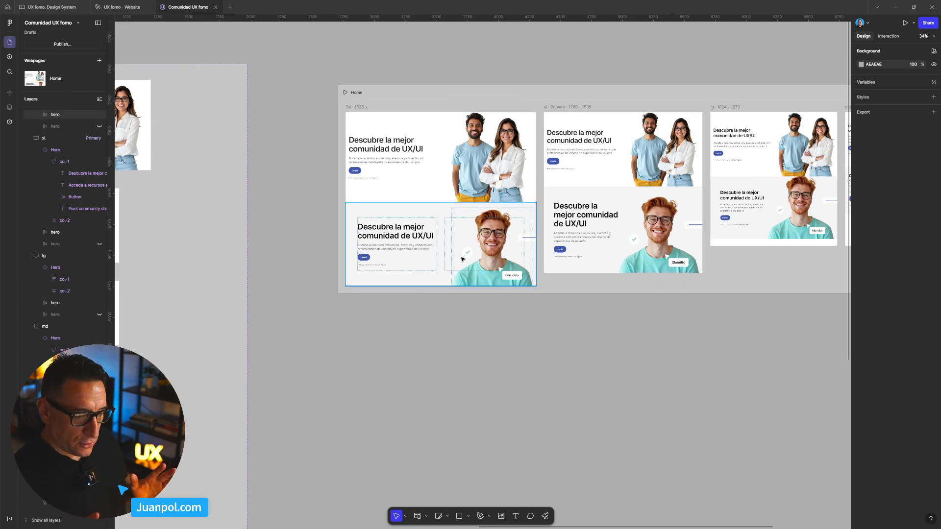
scroll(459, 294, down, 3)
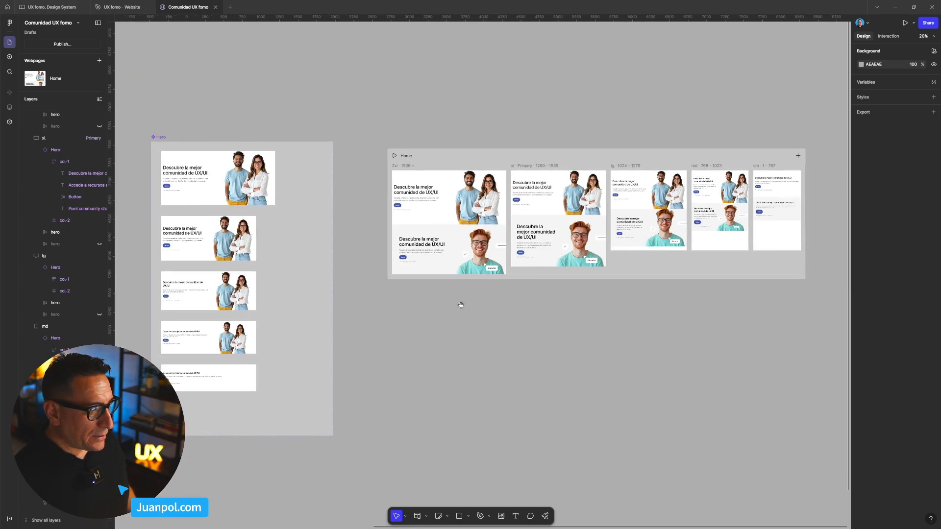
scroll(456, 319, up, 2)
scroll(478, 328, up, 1)
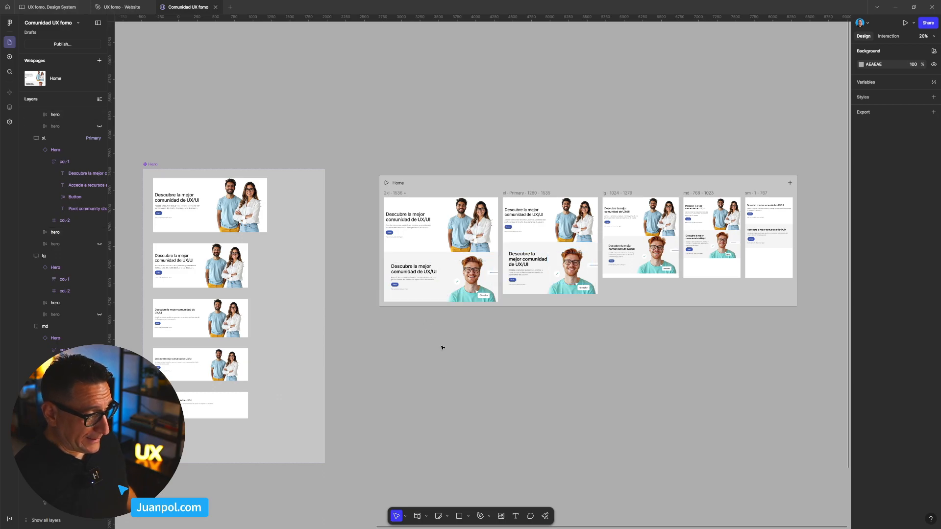
scroll(475, 289, up, 3)
click(474, 288)
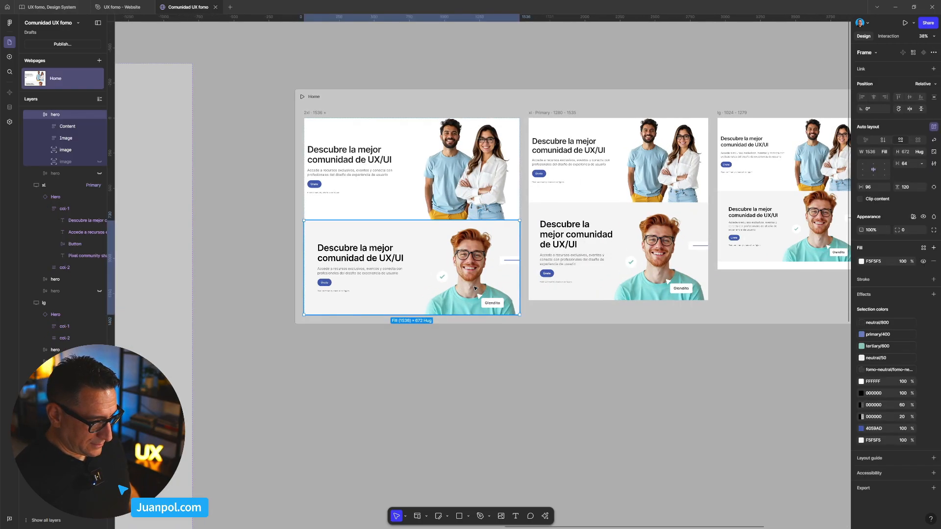
shift+click(601, 281)
scroll(678, 292, down, 3)
drag(714, 401, 569, 392)
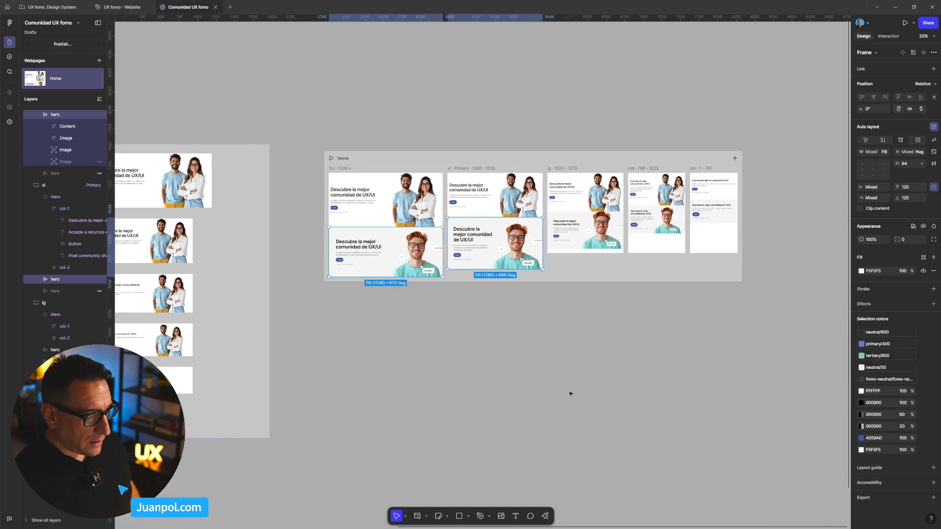
click(569, 393)
click(505, 260)
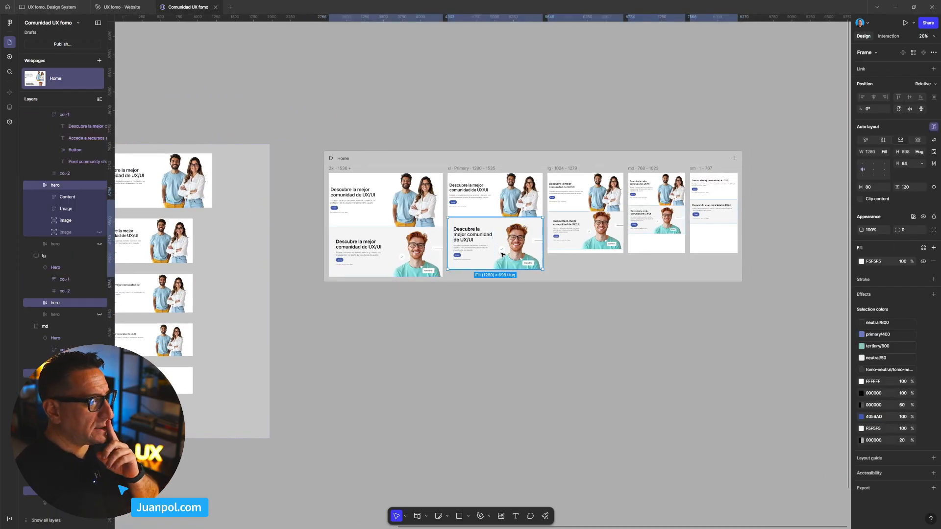
key(Delete)
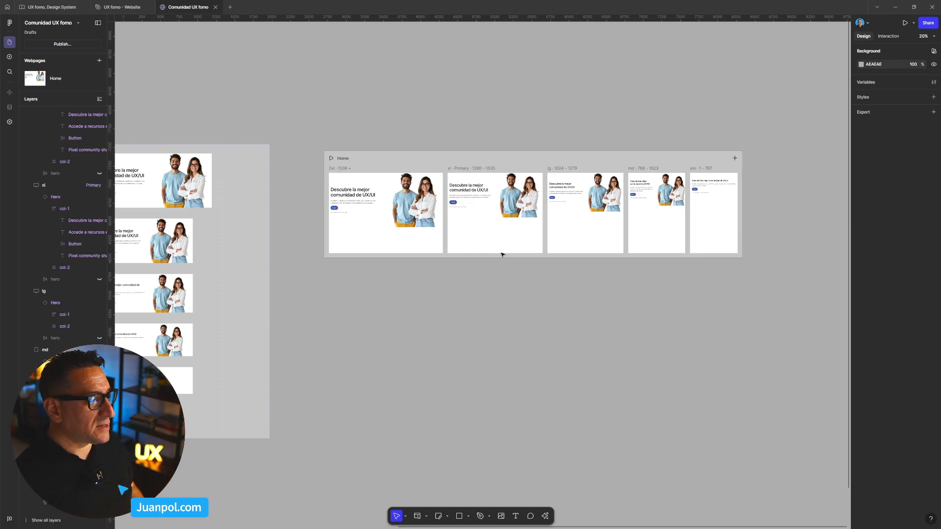
Select all five Hero variants and shift them right and down within their component set, reaching a left offset of 184
scroll(510, 241, down, 2)
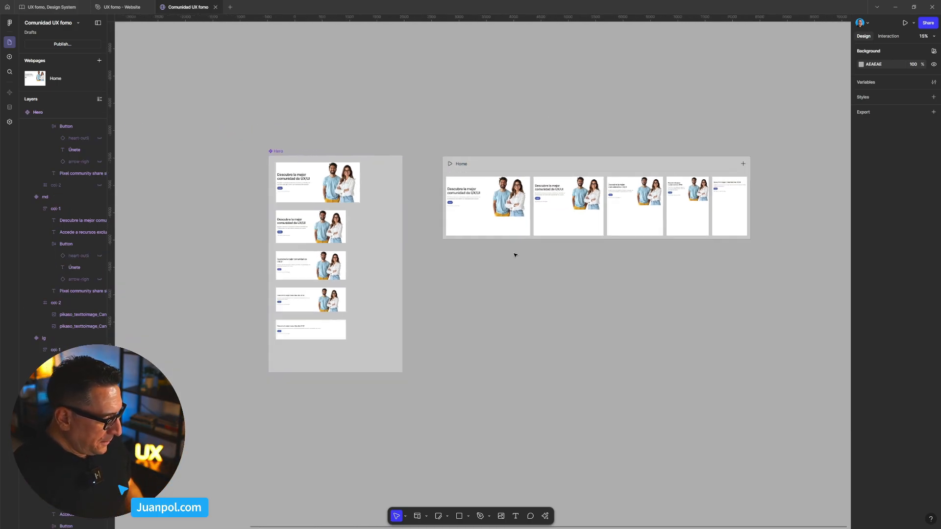
drag(478, 337, 618, 294)
scroll(462, 223, up, 3)
click(453, 106)
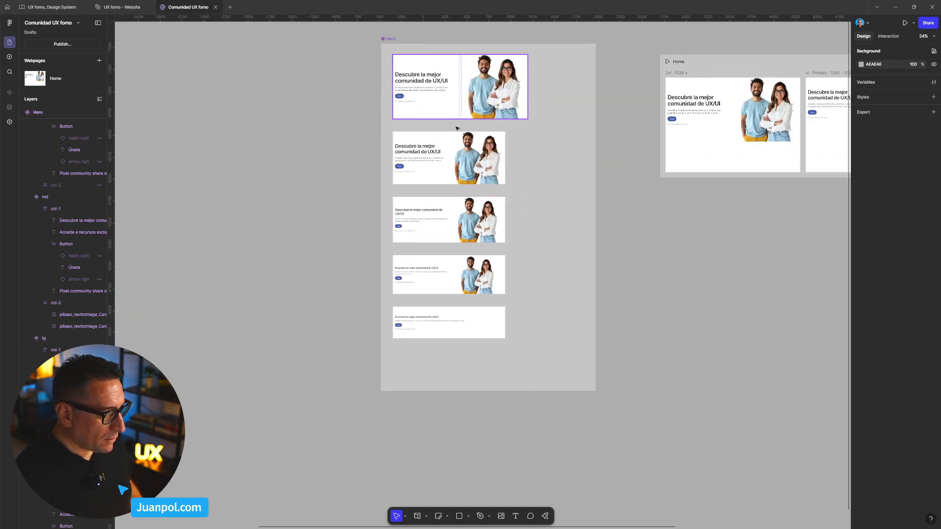
shift+click(452, 169)
shift+click(449, 220)
shift+click(459, 288)
shift+click(465, 334)
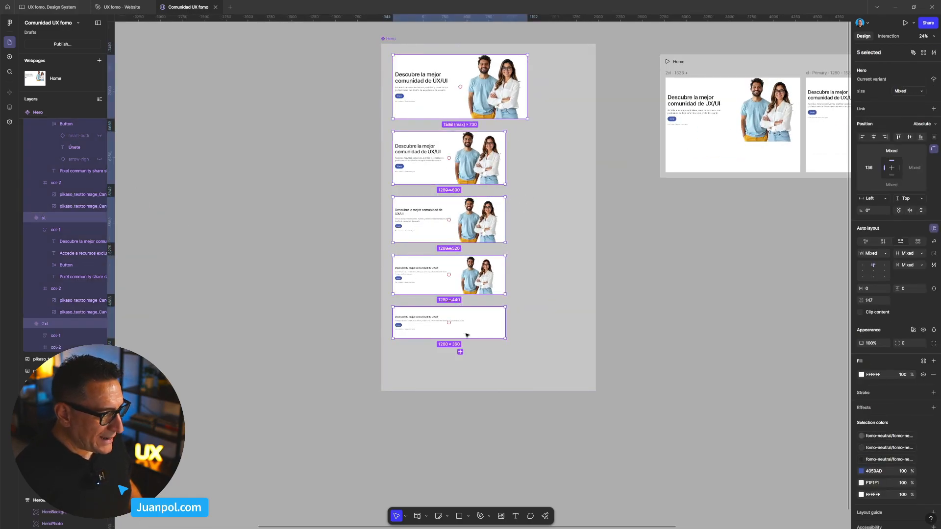
key(shift+Right)
key(shift+Down)
key(shift+Down)
key(shift+Down)
key(shift+Right)
key(shift+Right)
key(shift+Right)
key(shift+Down)
key(shift+Down)
key(shift+Right)
key(shift+Right)
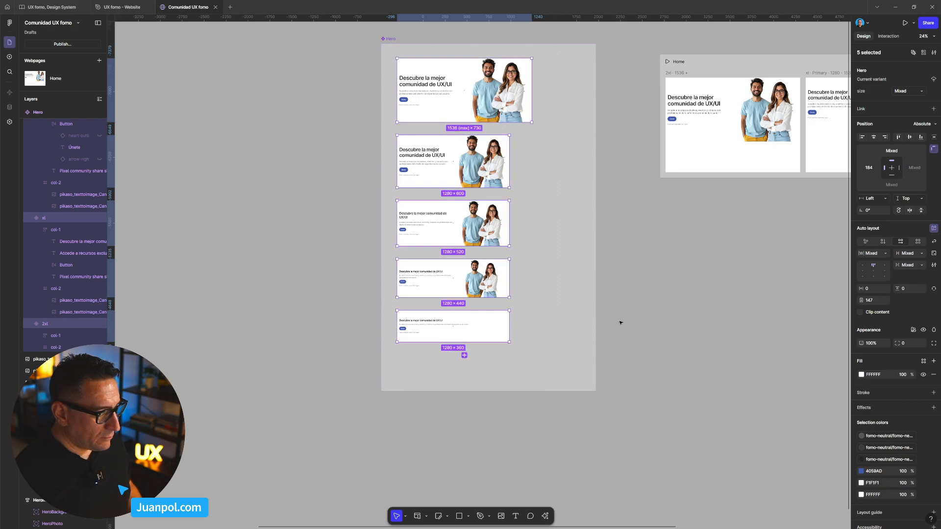
Compare the 2xl and xl Hero variants with their breakpoints and set the lg variant's width to 1024
click(697, 305)
scroll(587, 255, down, 3)
drag(667, 259, 606, 261)
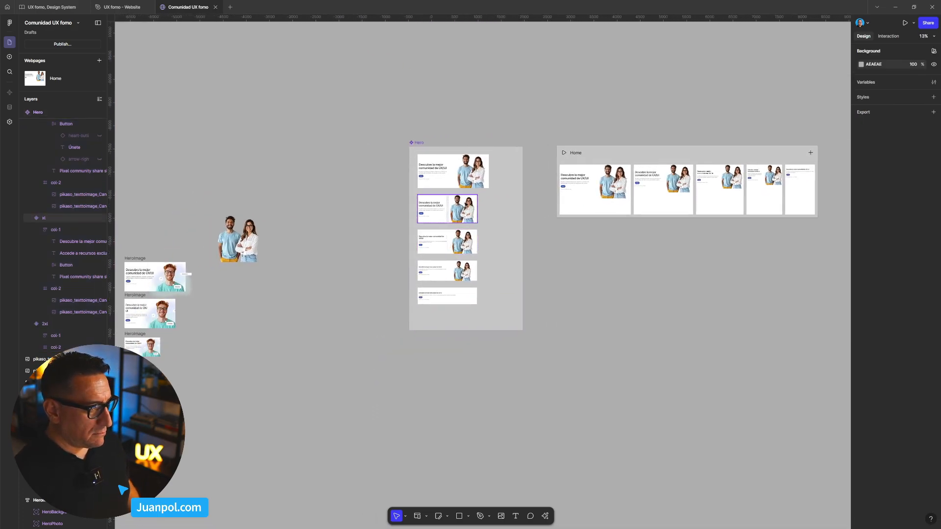
scroll(460, 188, up, 2)
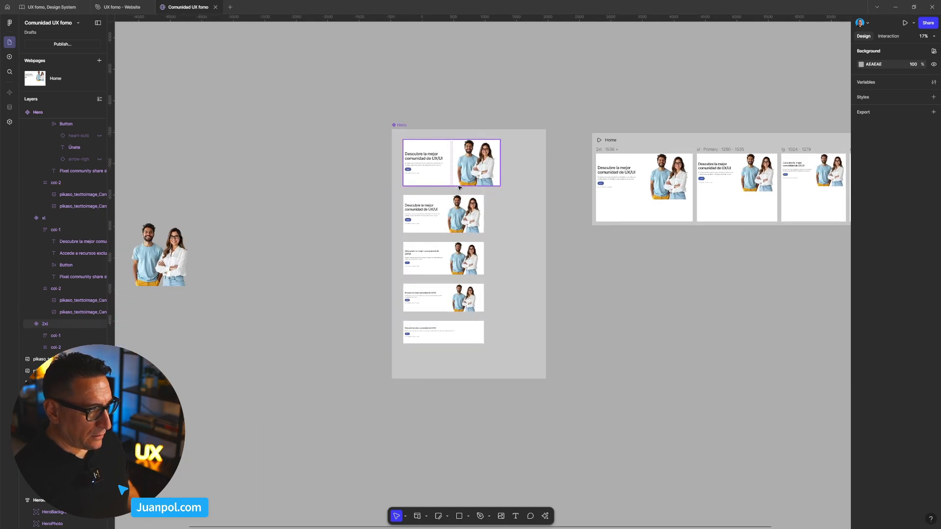
click(460, 188)
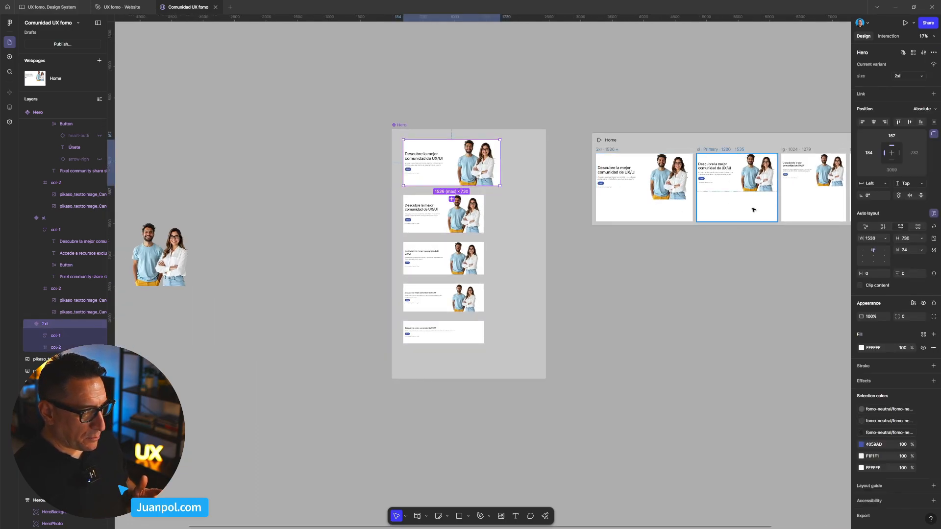
click(455, 223)
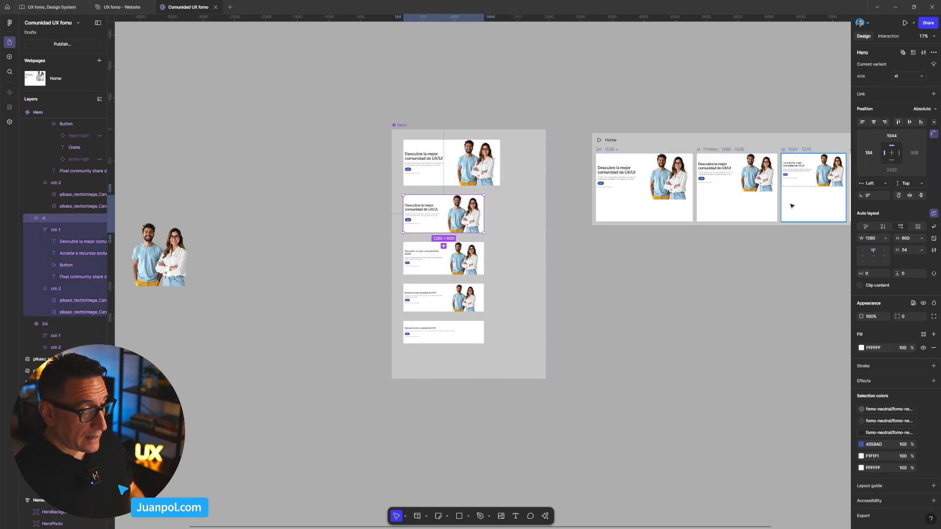
click(435, 260)
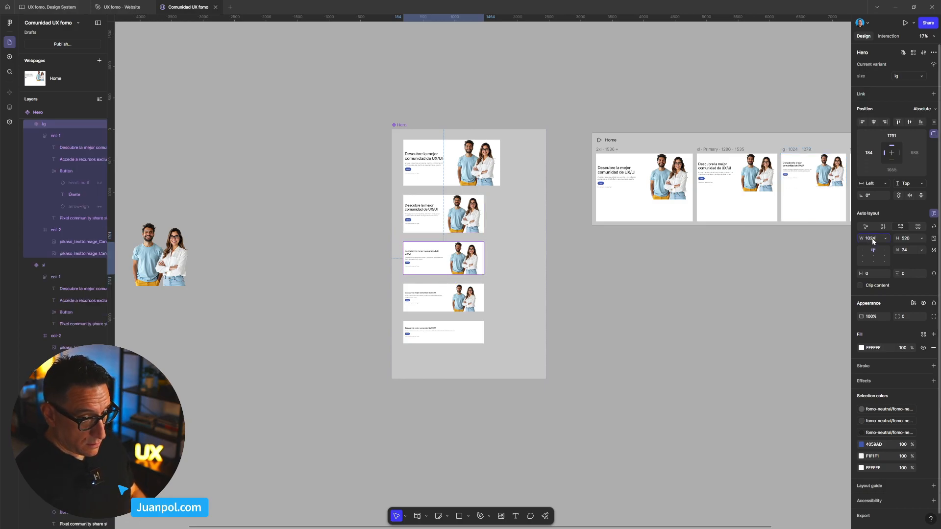
key(Return)
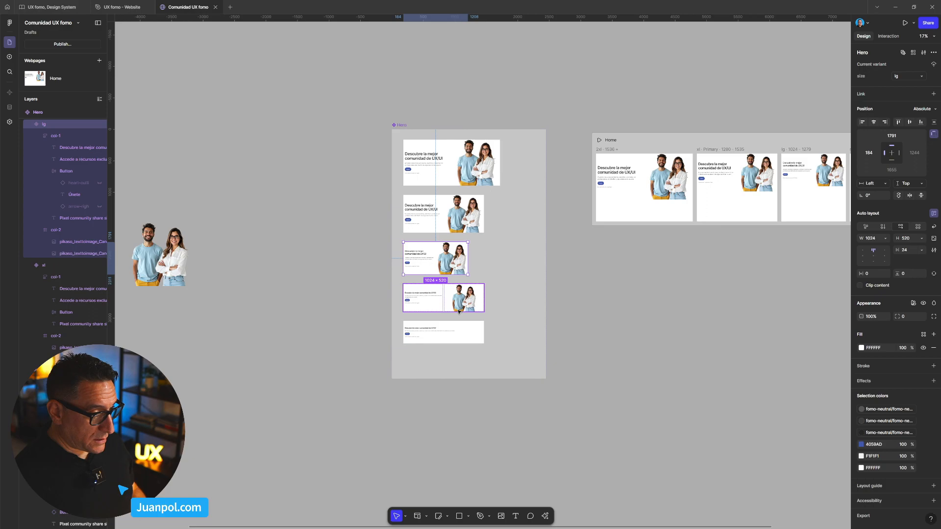
Set the width of the md Hero variant to 768
click(459, 312)
drag(736, 290, 730, 269)
click(878, 240)
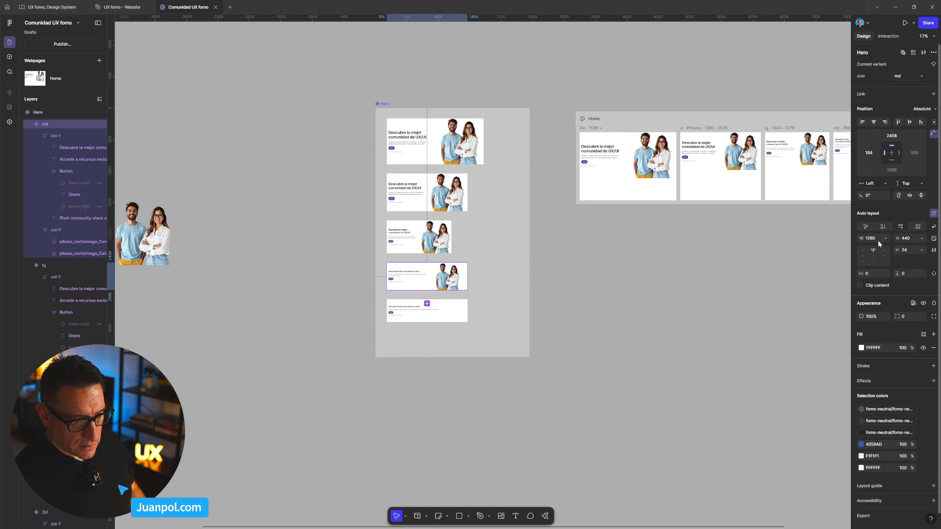
text(768)
key(Return)
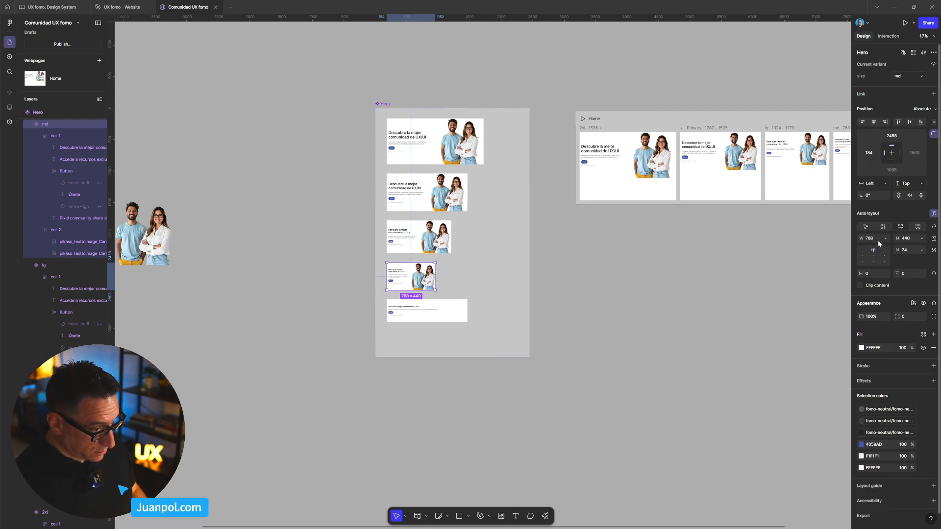
click(436, 309)
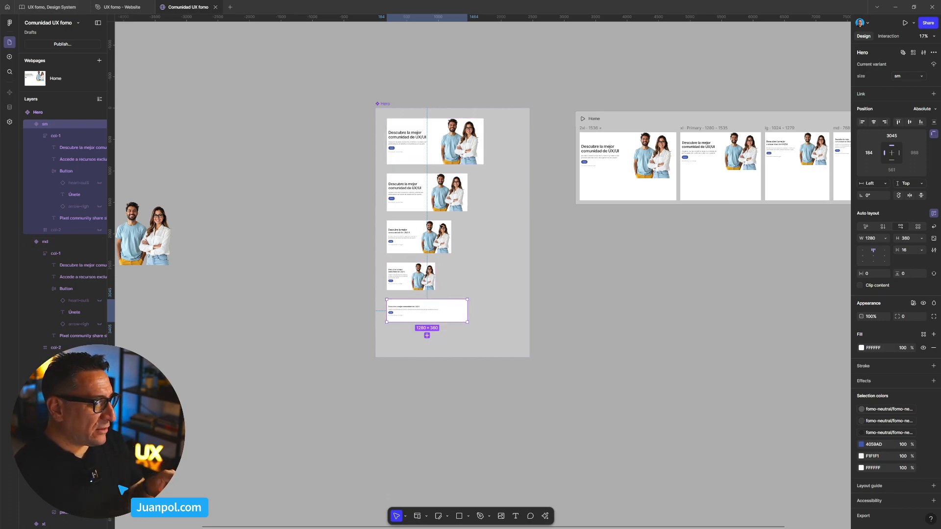
scroll(420, 284, up, 3)
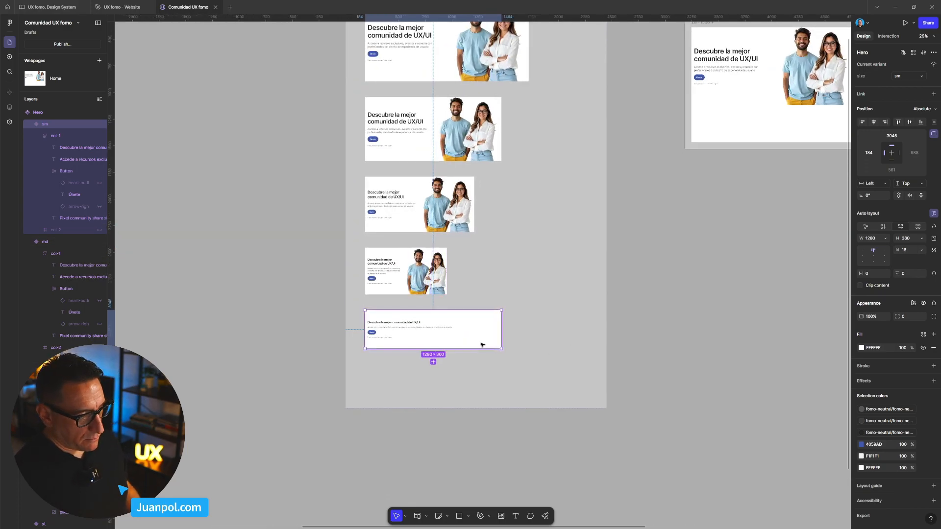
click(910, 239)
text(64)
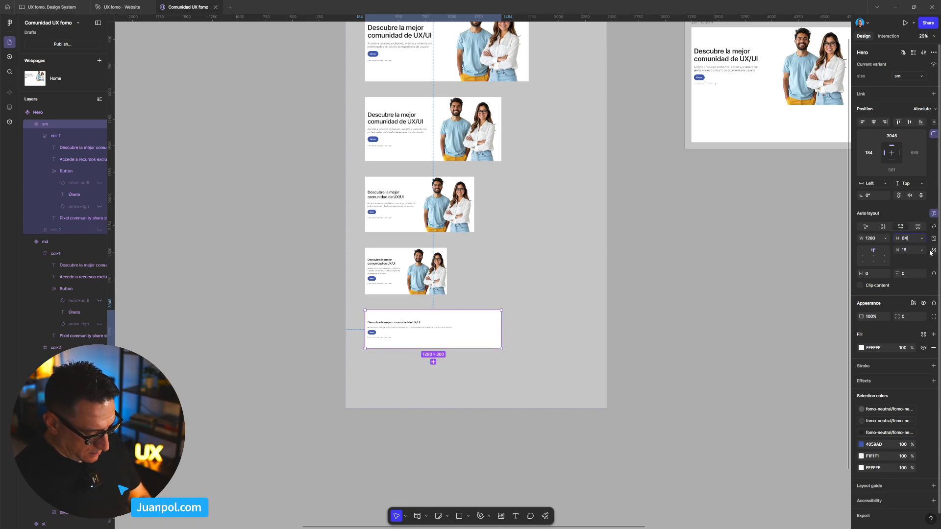
text(0)
key(Return)
key(ctrl+z)
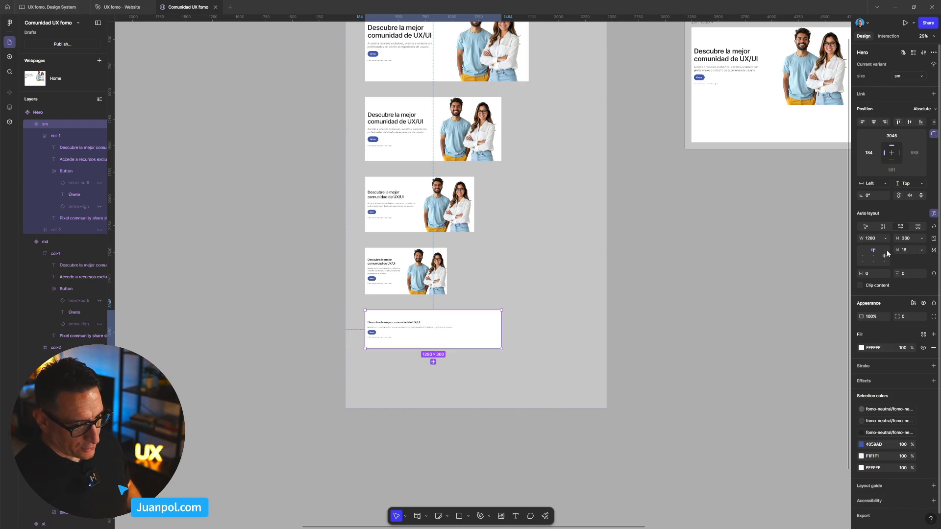
Set the width of the sm Hero variant to 640
text(64)
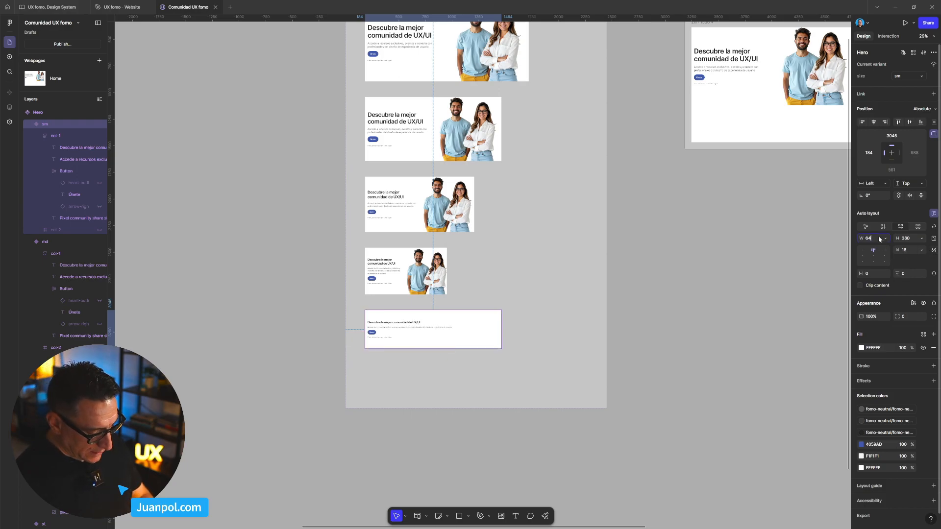
text(0)
key(Return)
click(734, 317)
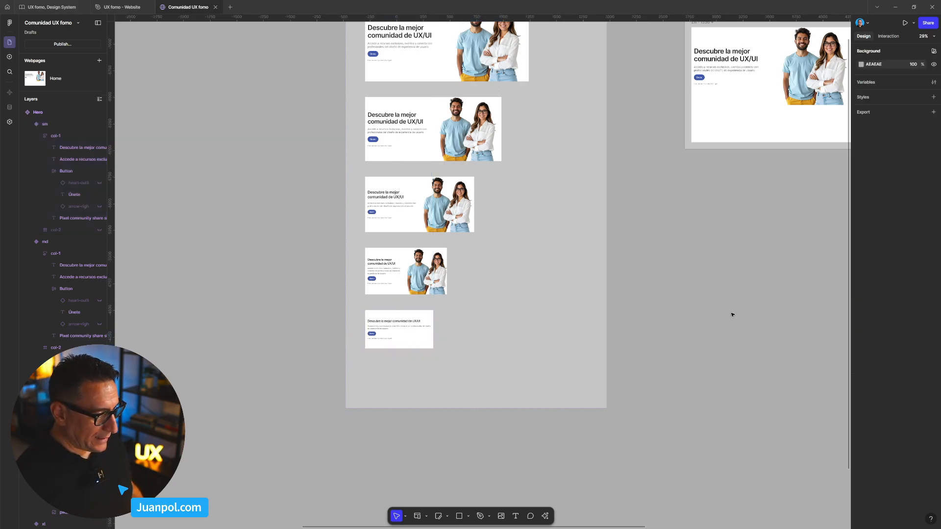
Set the height of the sm Hero variant to 320
scroll(731, 314, down, 1)
scroll(727, 319, right, 3)
scroll(727, 319, down, 1)
click(291, 329)
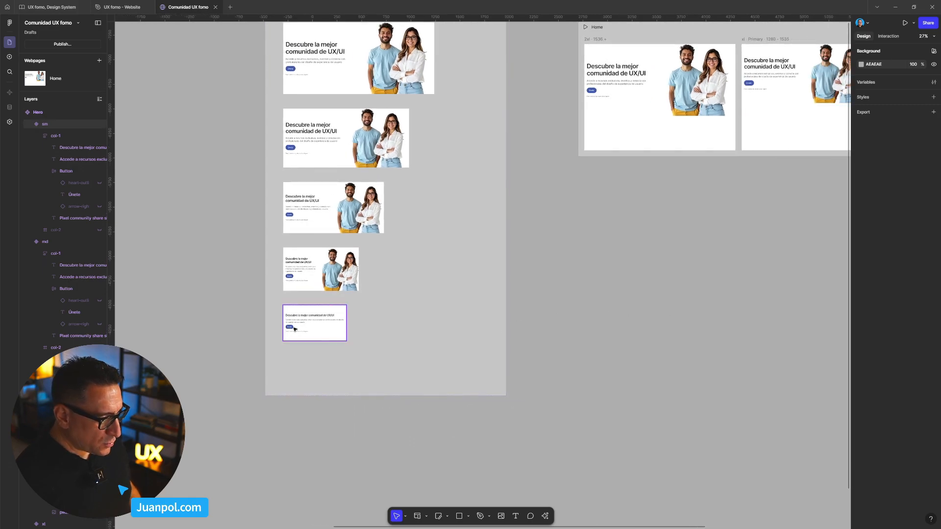
click(314, 330)
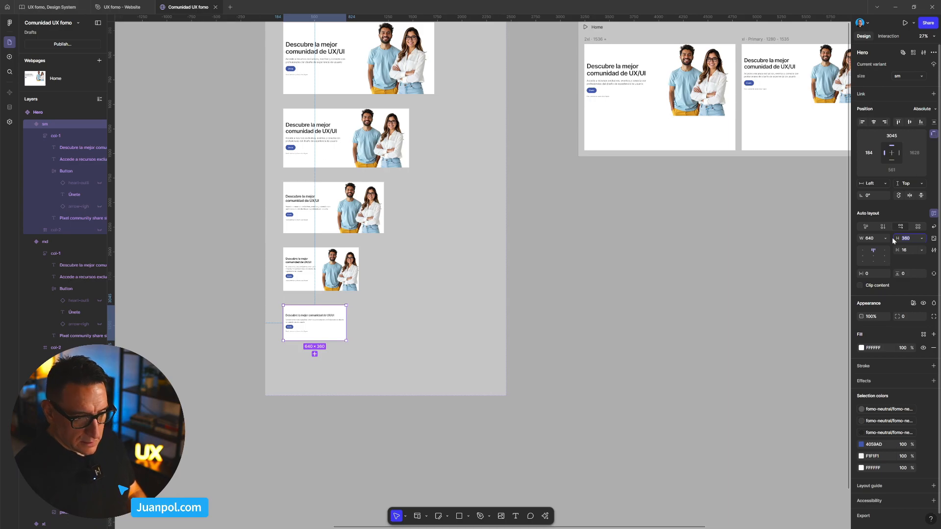
key(Return)
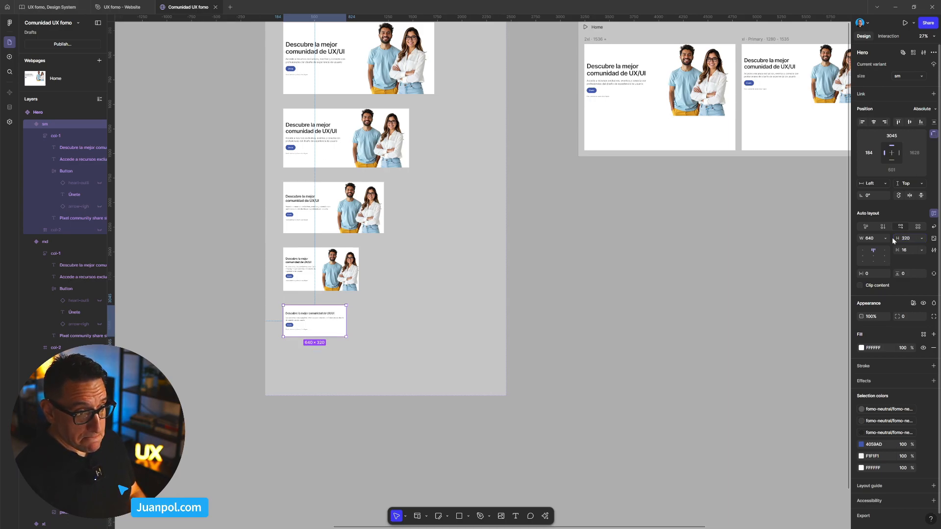
click(811, 273)
Reset the Hero instance in the Home webpage's sm breakpoint to its main component's settings
drag(810, 273, 570, 285)
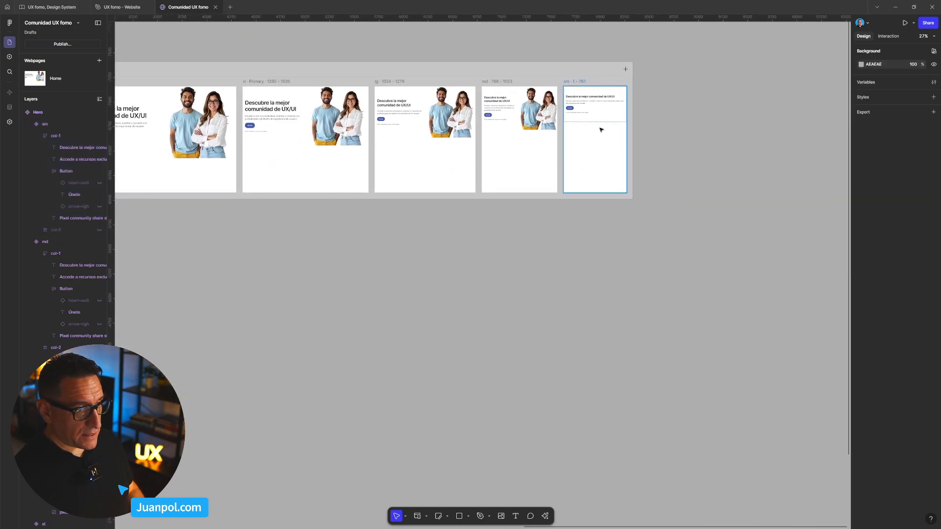
click(591, 110)
right_click(581, 109)
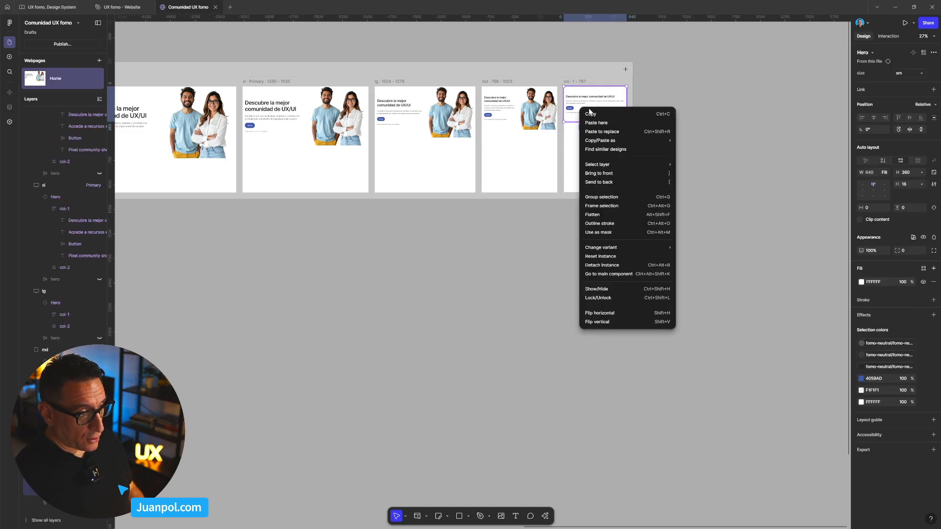
click(627, 257)
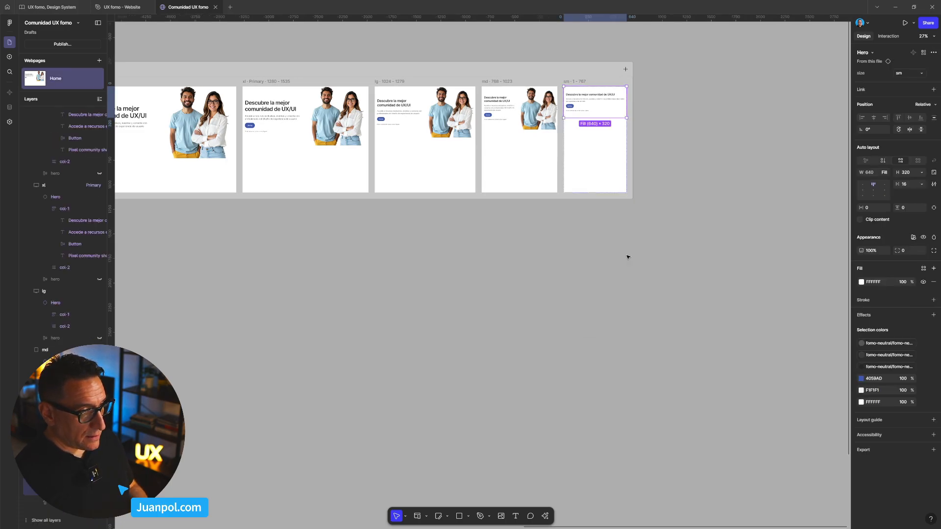
click(643, 181)
Preview the Home webpage, narrowing the viewport and widening it to about 1570 px to check the hero's responsive layout
scroll(643, 181, down, 2)
click(474, 82)
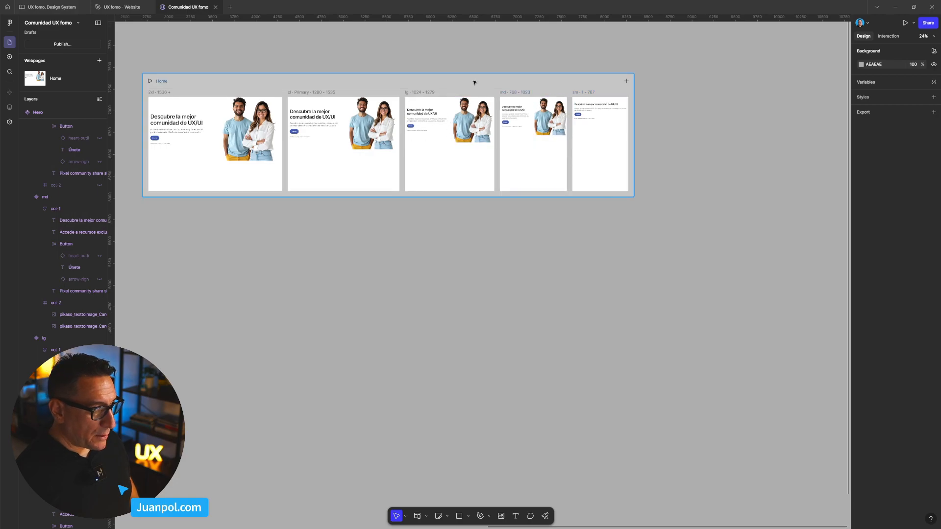
key(shift+space)
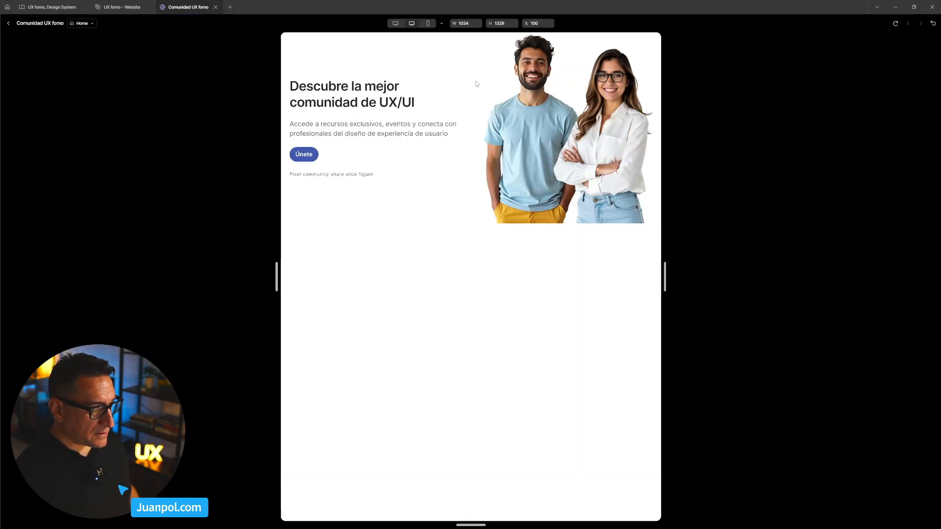
drag(666, 286, 532, 272)
drag(593, 272, 764, 277)
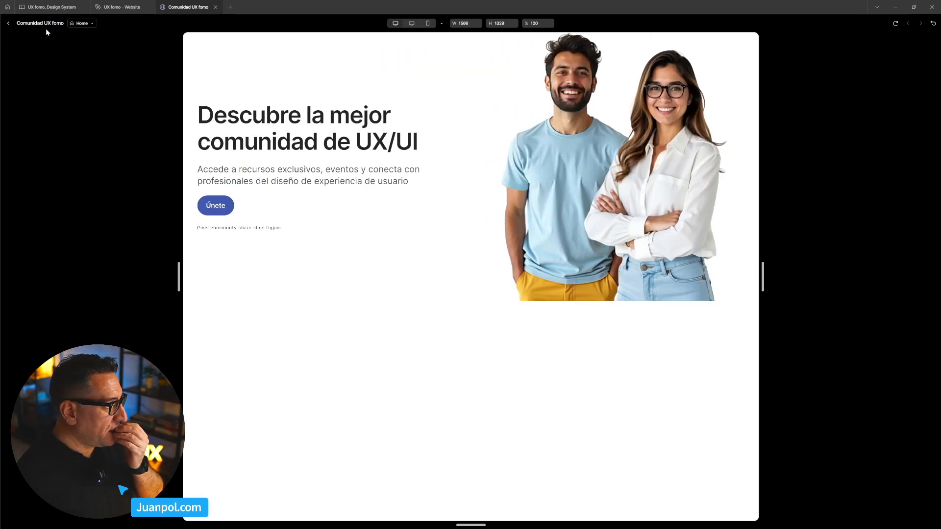
Leave the preview and delete the five old HeroImage frames and the loose photo of the couple from the canvas
click(8, 23)
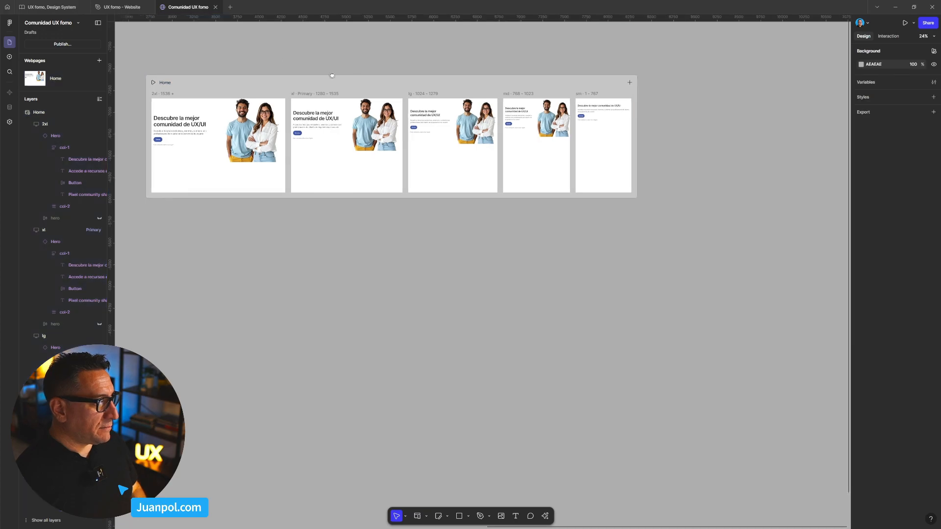
drag(311, 70, 431, 104)
scroll(391, 158, down, 2)
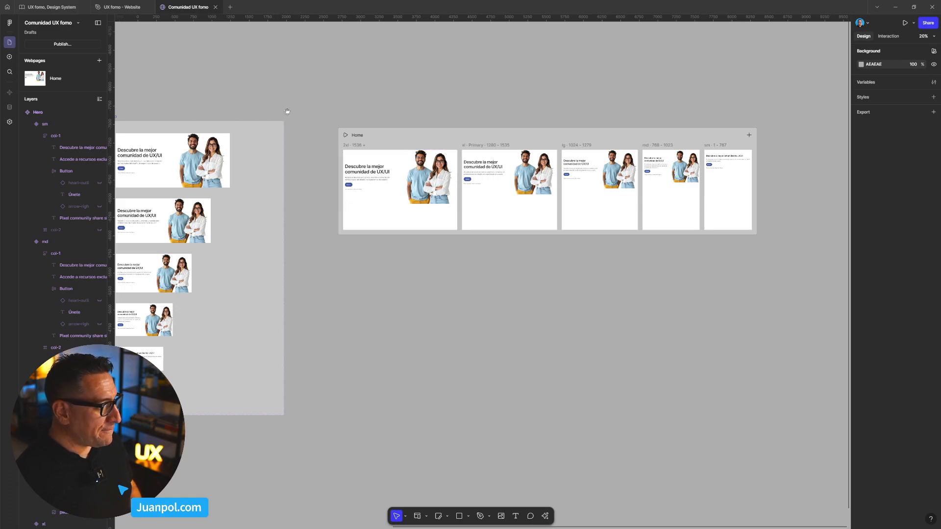
scroll(400, 113, left, 5)
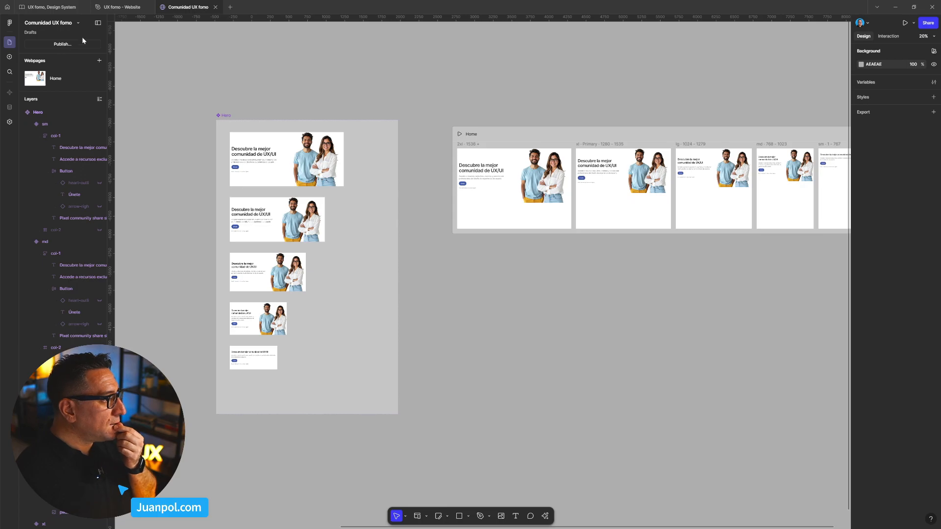
scroll(258, 137, down, 6)
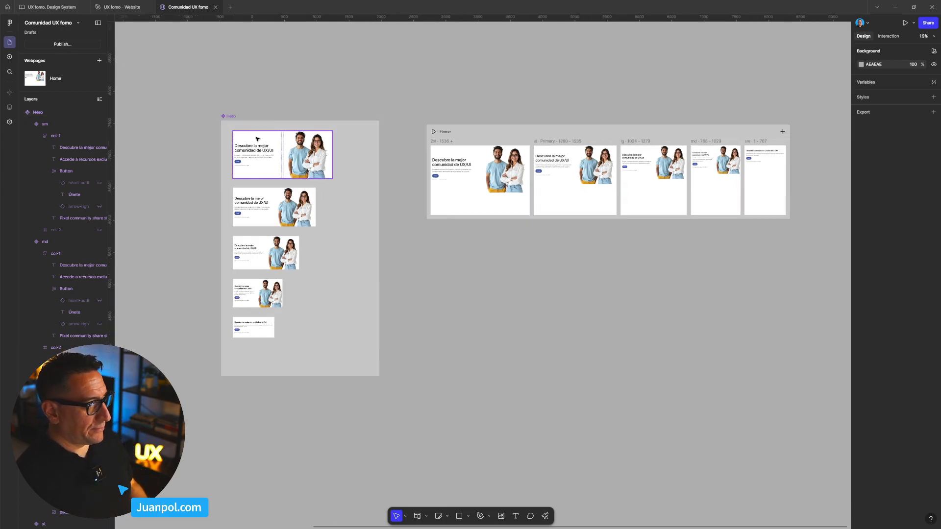
drag(202, 200, 384, 214)
scroll(357, 223, up, 4)
drag(378, 335, 250, 121)
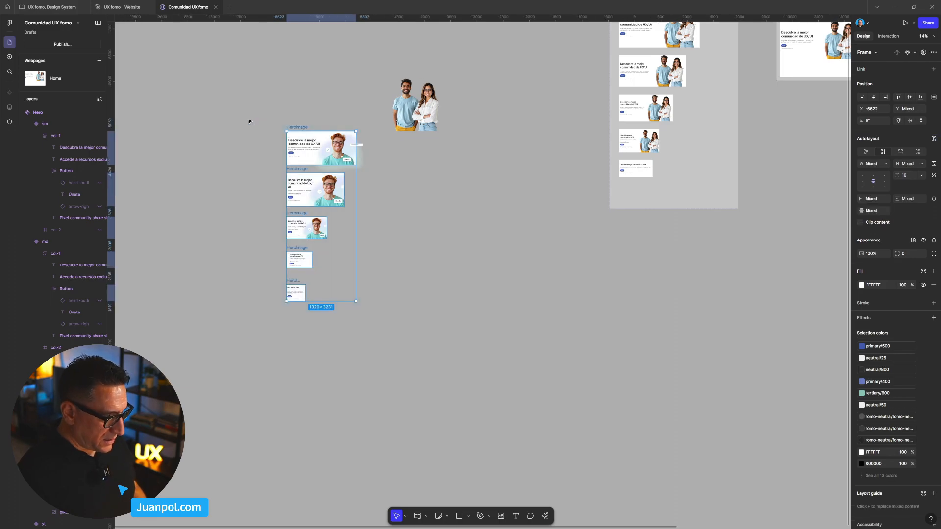
key(Delete)
drag(384, 62, 304, 245)
key(Delete)
Shorten the Hero component set to a height of 3648 and move it farther from the Home webpage, to X -4441
click(463, 210)
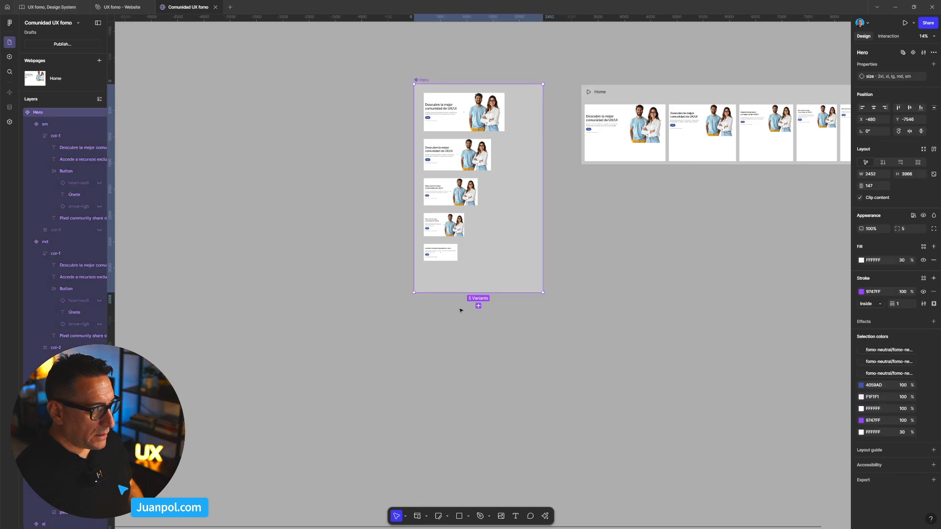
drag(461, 293, 461, 276)
drag(422, 77, 213, 78)
Switch to the UX fomo - Website file and examine the mi-fi page design, especially its resource cards section
mouse_move(131, 5)
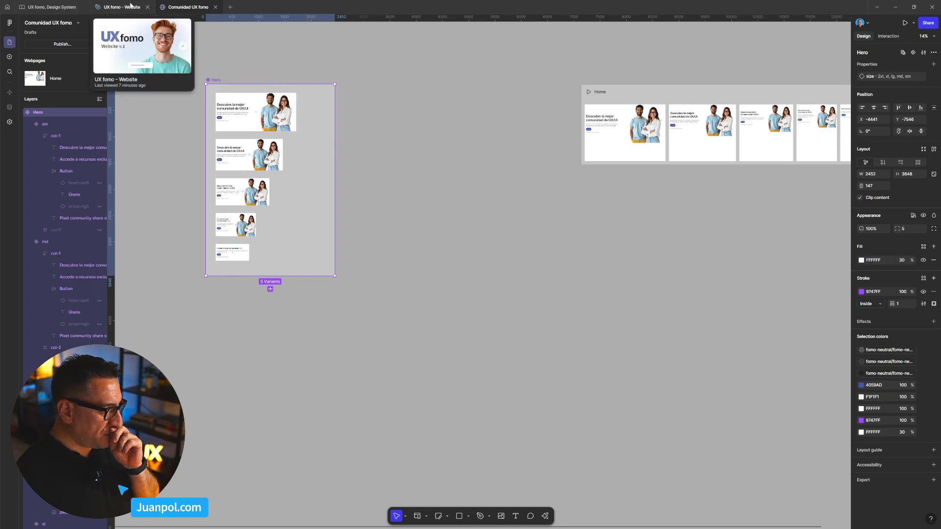
click(130, 6)
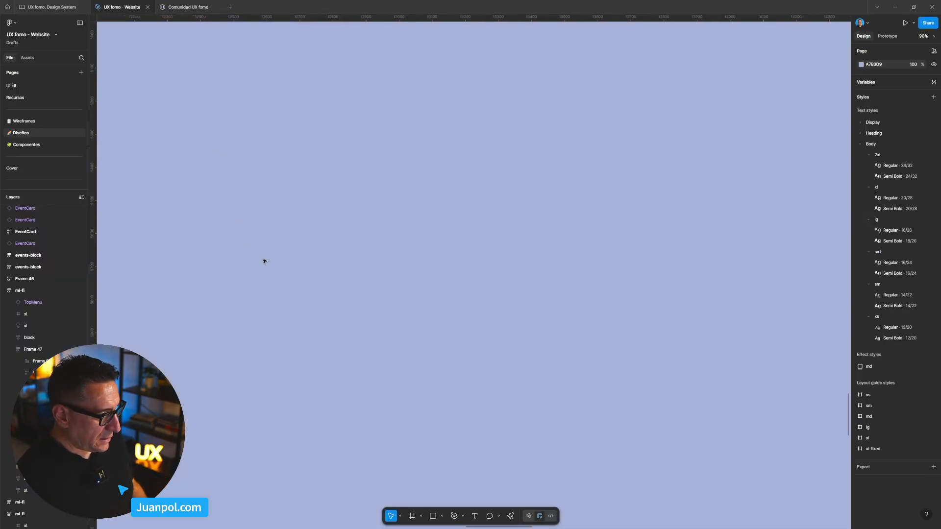
scroll(263, 258, down, 10)
click(269, 222)
click(262, 111)
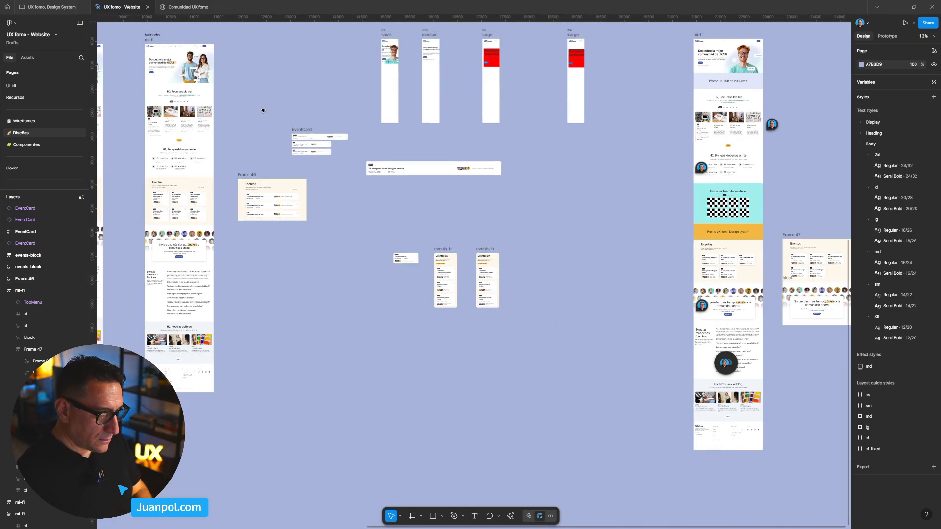
drag(658, 155, 449, 241)
scroll(528, 213, up, 7)
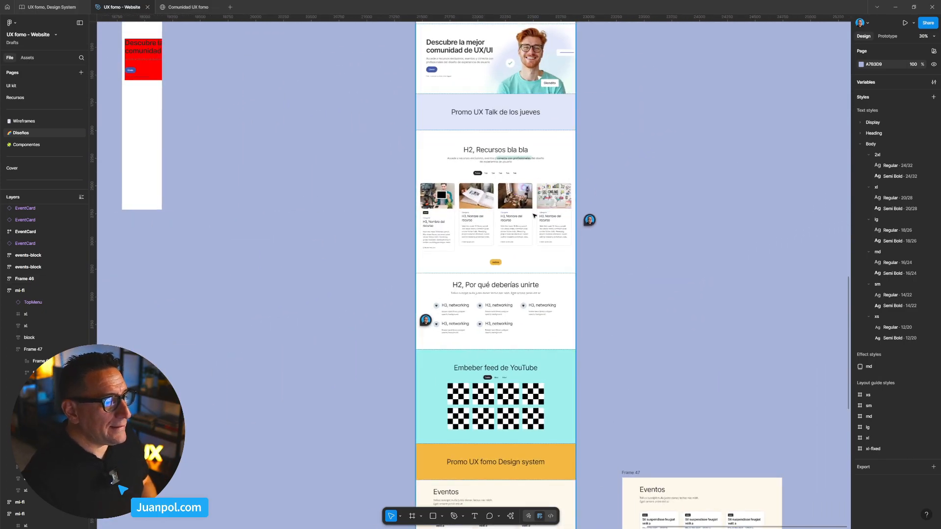
scroll(500, 147, up, 3)
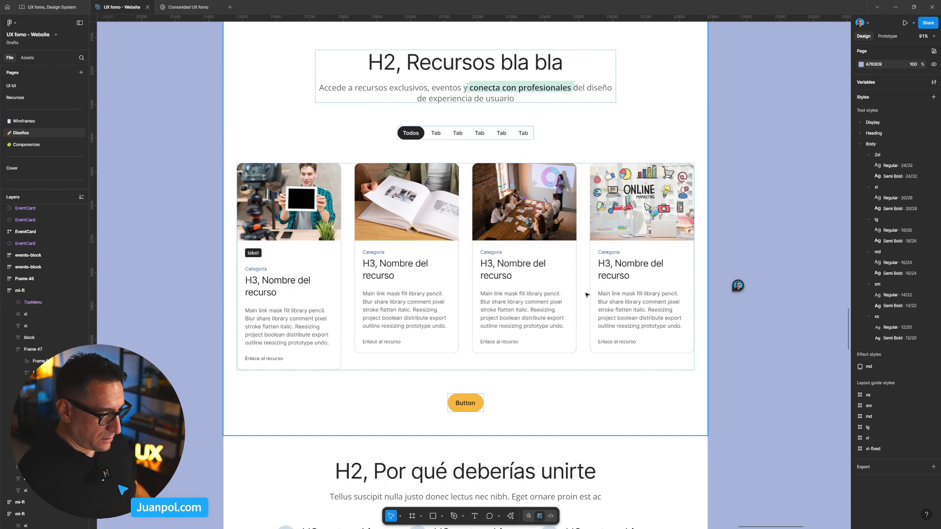
scroll(205, 226, down, 5)
Go to the main component of the first resource card, card-3, and copy it
click(261, 223)
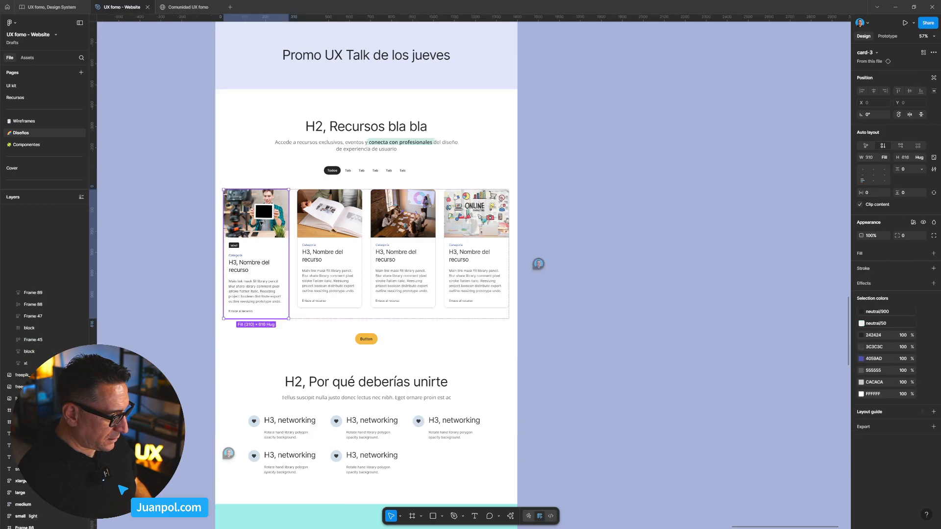
right_click(261, 223)
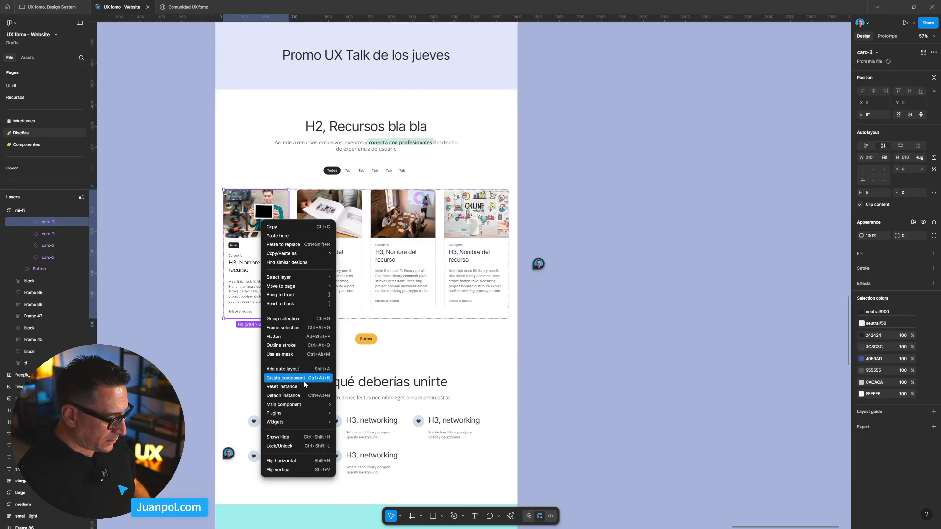
mouse_move(299, 404)
click(382, 404)
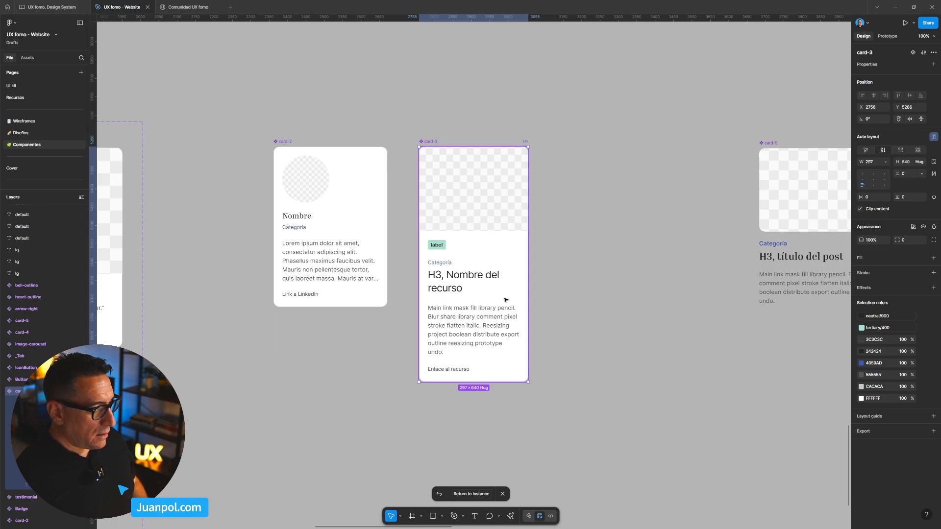
alt+drag(484, 316, 677, 345)
key(ctrl+z)
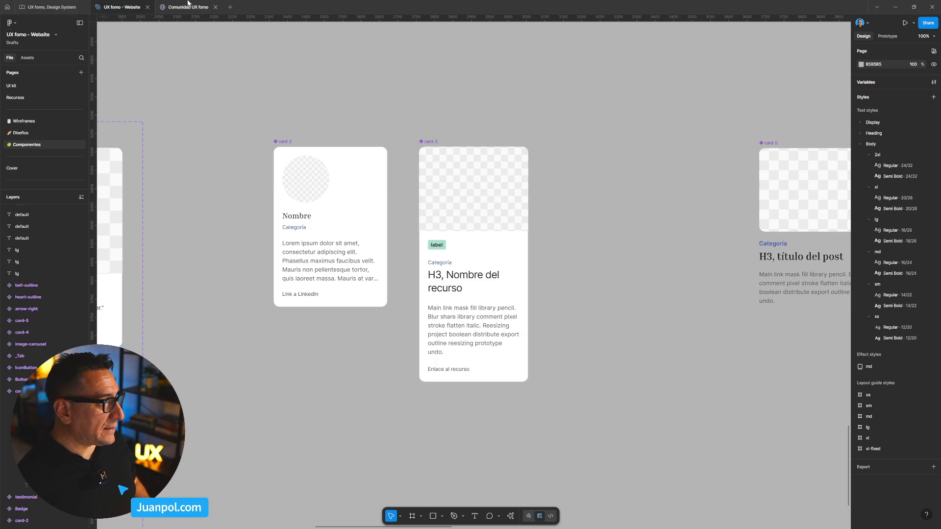
Paste card-3 into the Comunidad UX fomo file and place it between the Hero component set and the Home webpage
click(184, 8)
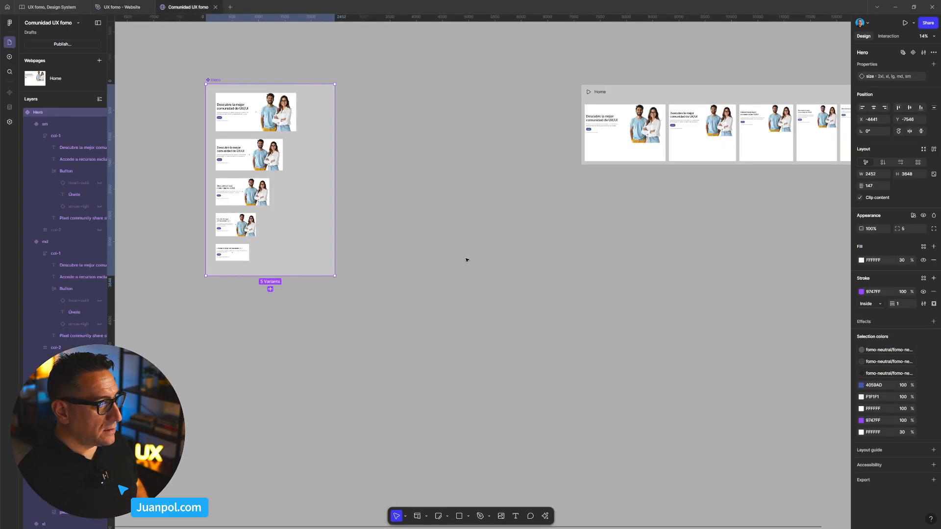
click(466, 260)
scroll(422, 239, right, 2)
key(ctrl+v)
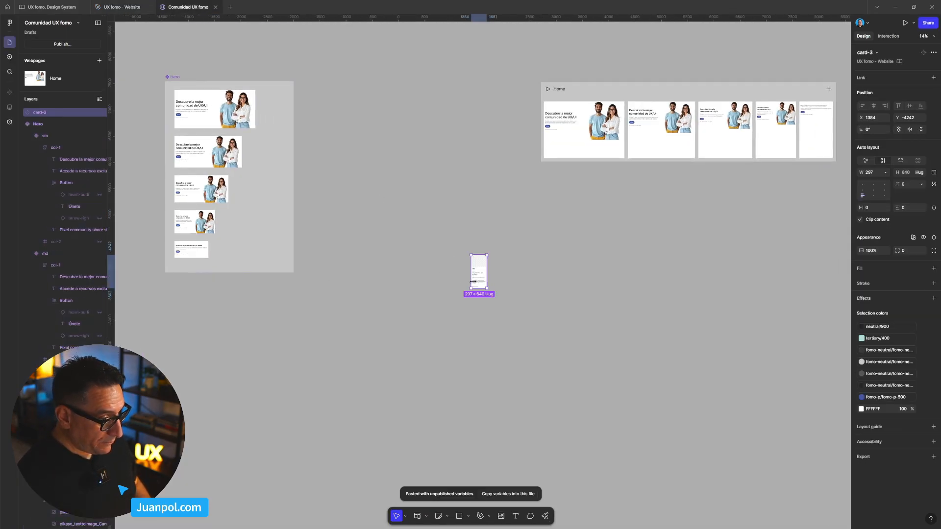
drag(479, 276, 383, 152)
Detach the pasted card-3 instance from its main component and rename the resulting frame as Card
right_click(376, 151)
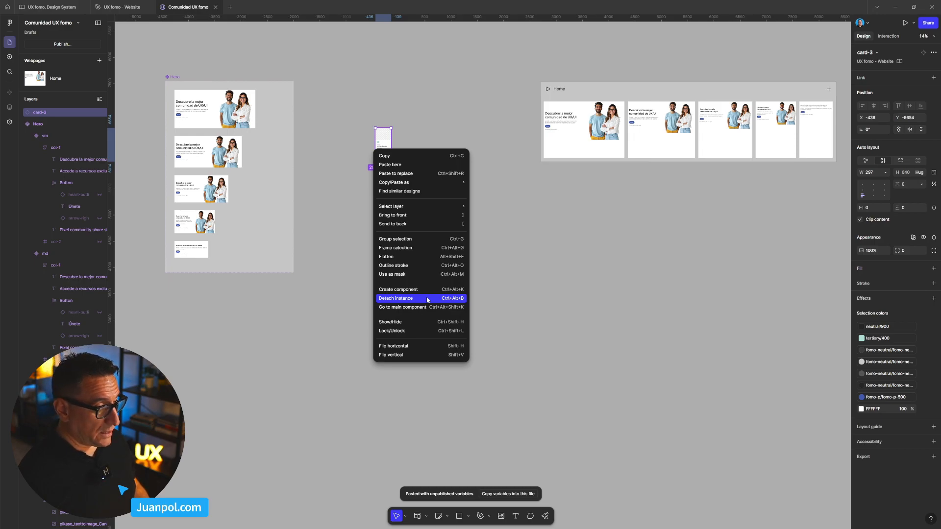
click(427, 298)
scroll(399, 162, up, 5)
drag(311, 143, 495, 194)
double_click(554, 166)
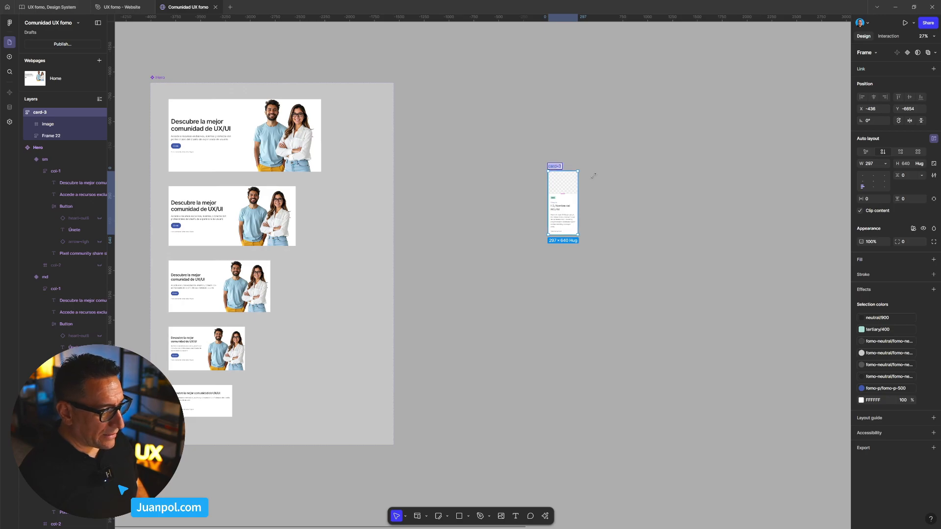
text(Card)
key(Return)
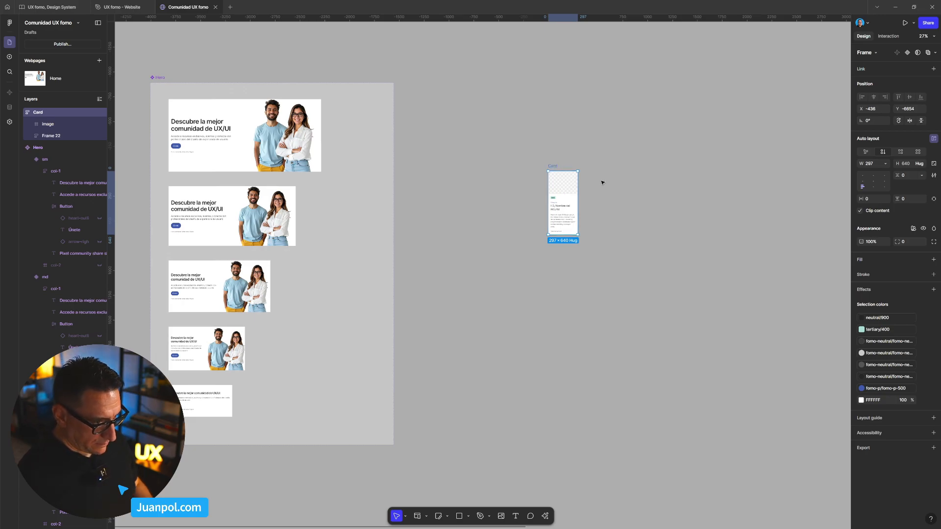
Move the Card frame beside the upper part of the Hero component set, to about X -1582, Y -7234
click(679, 177)
drag(681, 176, 432, 193)
click(299, 166)
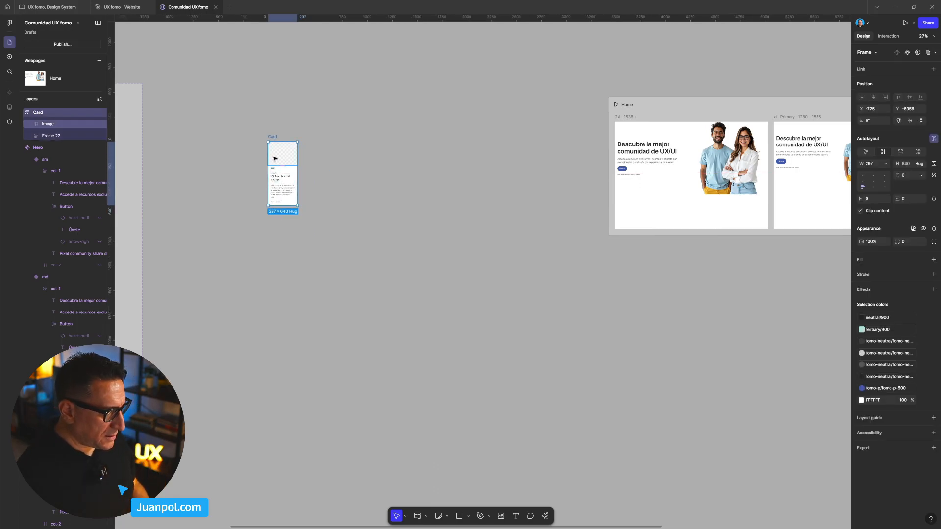
scroll(212, 183, left, 5)
drag(552, 154, 470, 126)
scroll(413, 177, up, 2)
scroll(413, 176, up, 2)
scroll(578, 218, left, 3)
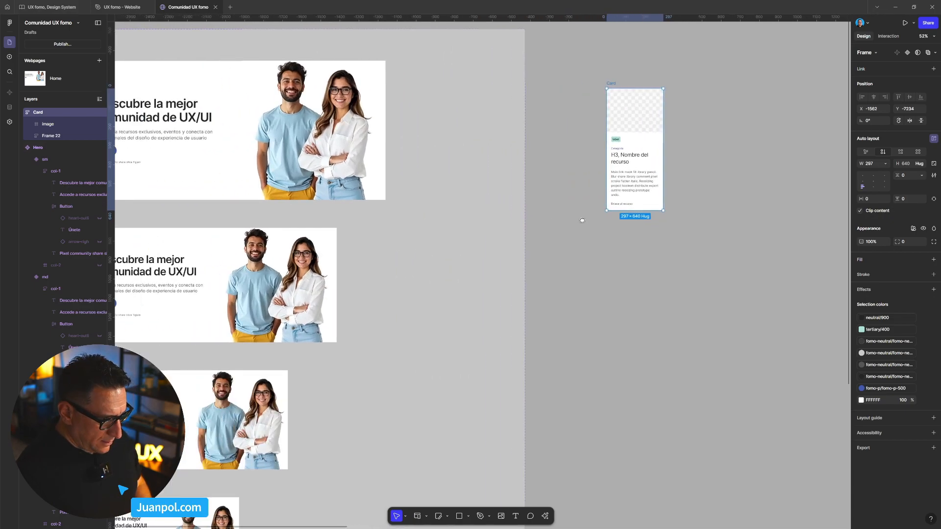
scroll(494, 204, right, 2)
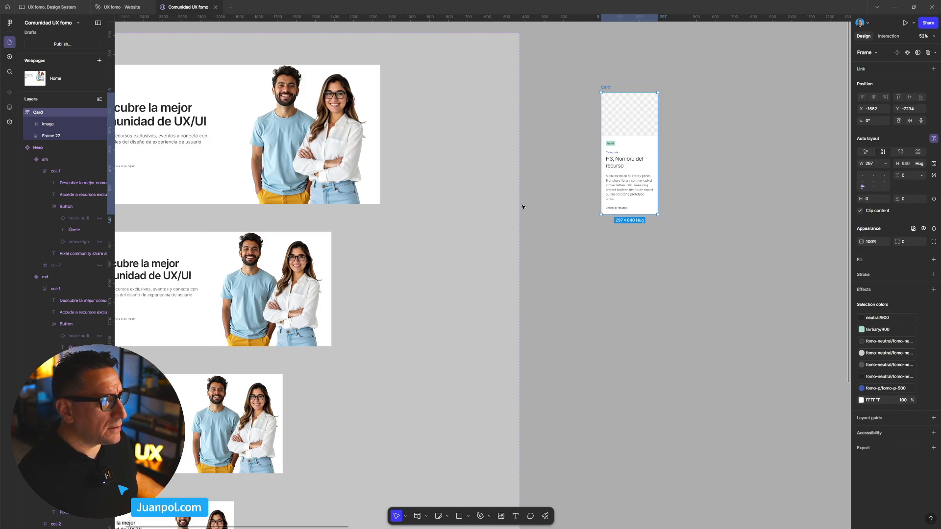
Convert the Card frame into a component and lock the aspect ratio of its image frame
drag(691, 193, 544, 223)
scroll(486, 200, up, 2)
scroll(486, 201, up, 3)
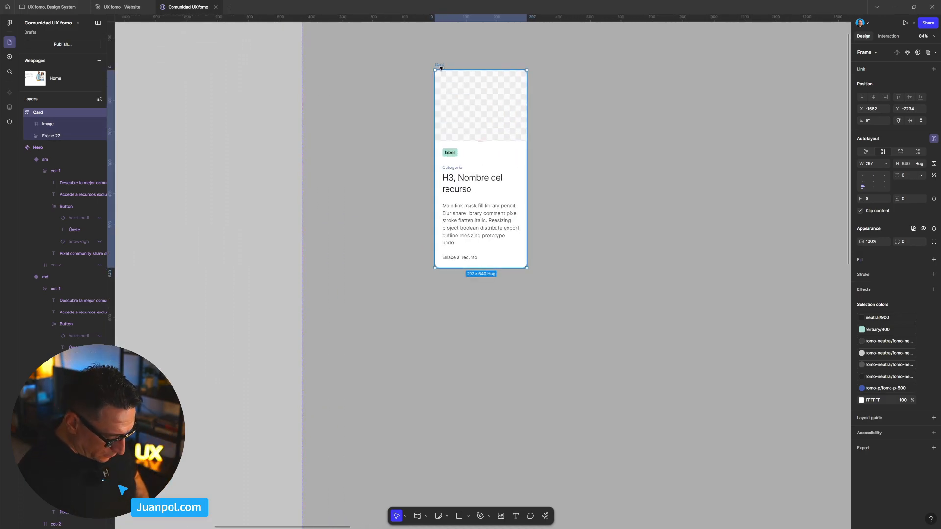
key(ctrl+alt+k)
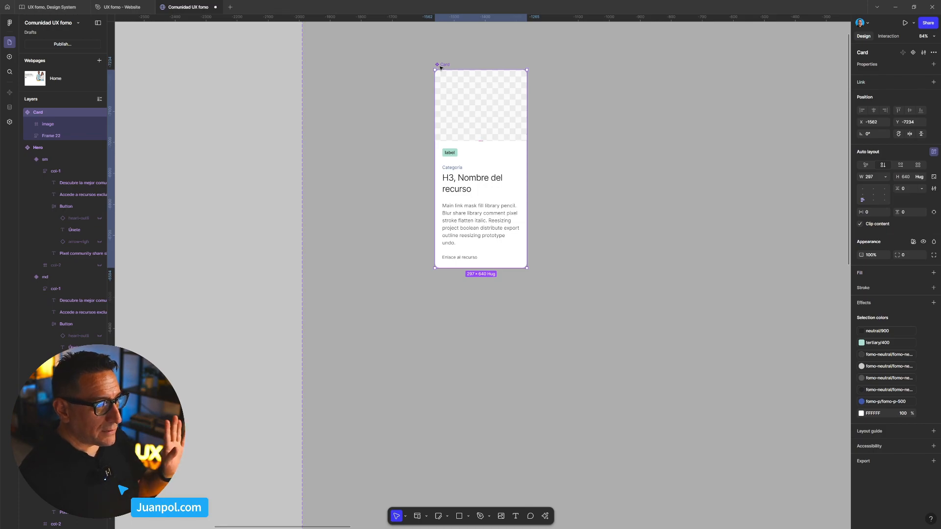
click(499, 131)
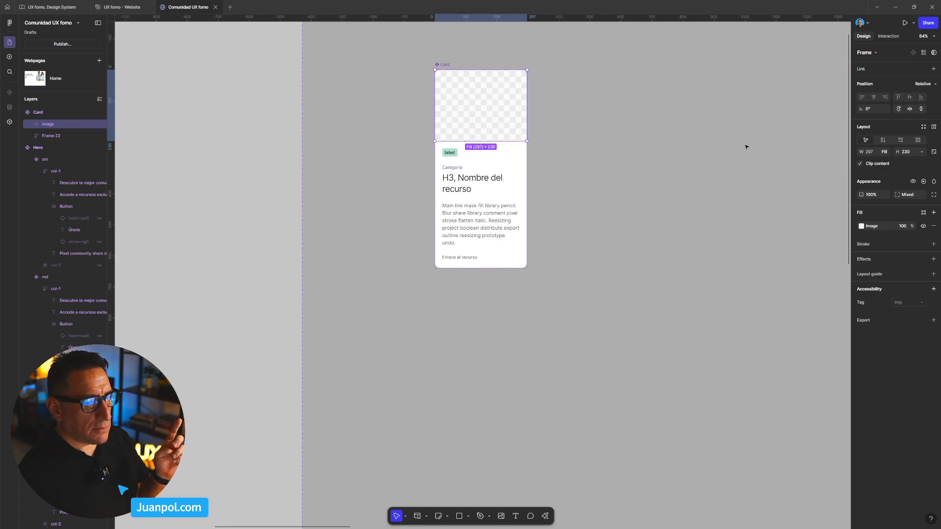
click(933, 153)
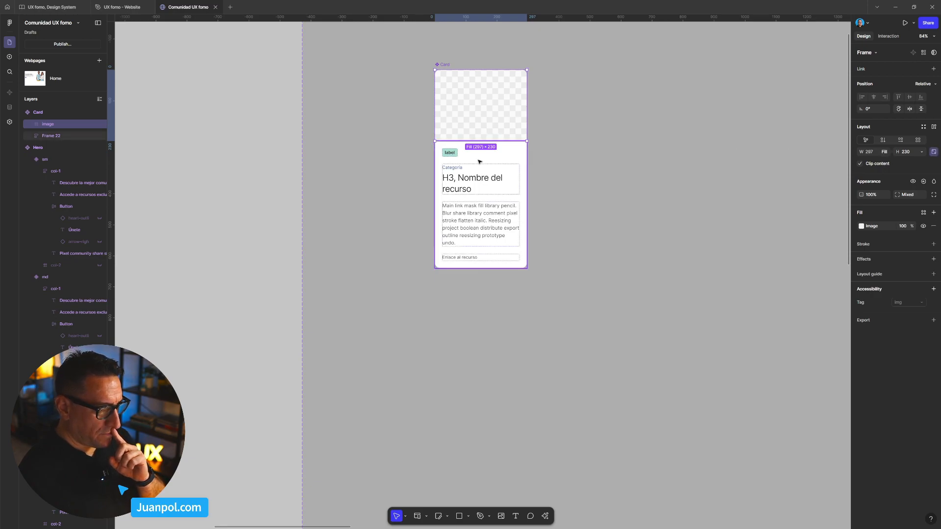
Move the label Badge out of the Card component onto the empty canvas above it
click(454, 154)
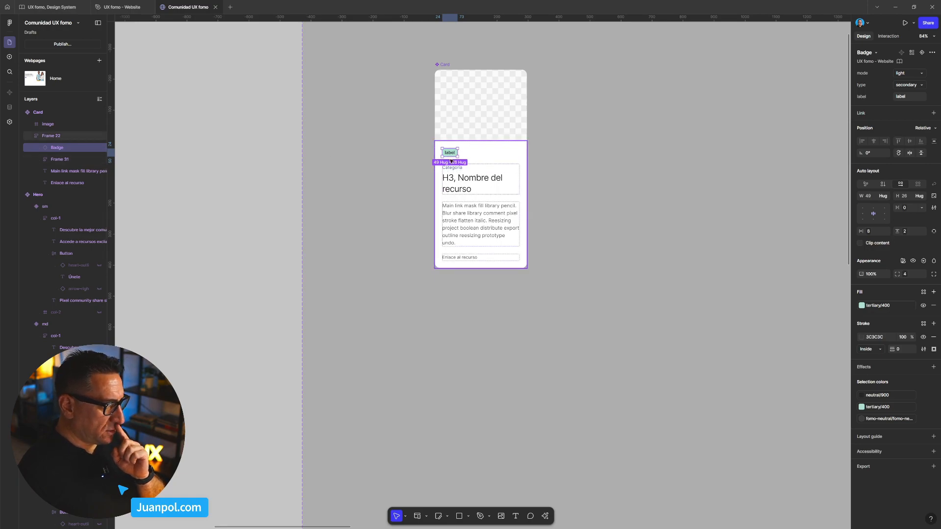
scroll(541, 168, down, 1)
drag(578, 177, 580, 294)
drag(457, 272, 526, 139)
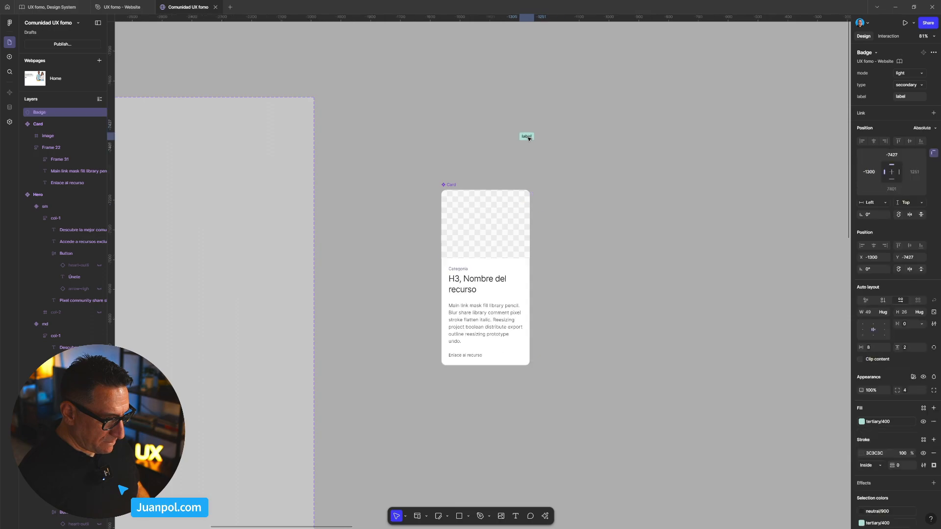
Detach the Badge instance and place it above the Card, aligned with the Card's left edge at X -1582
right_click(529, 139)
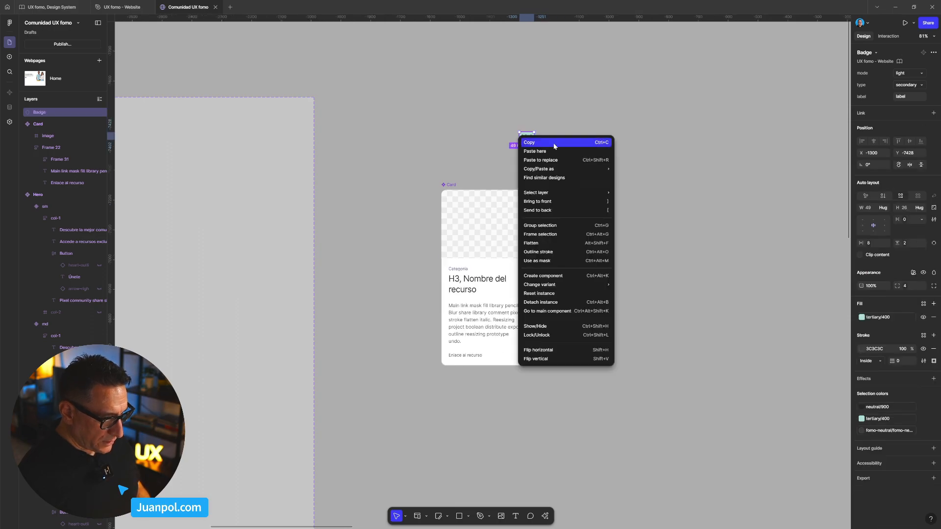
click(575, 296)
click(583, 111)
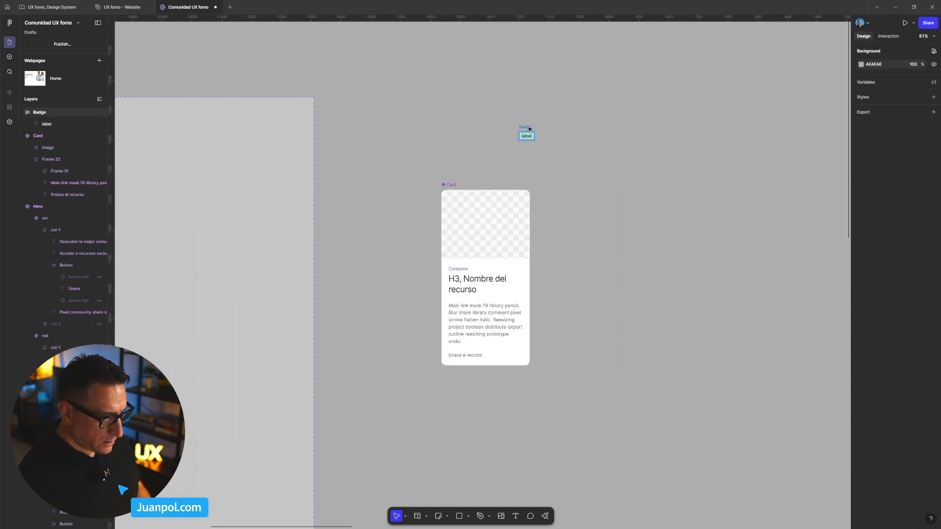
drag(526, 129, 450, 108)
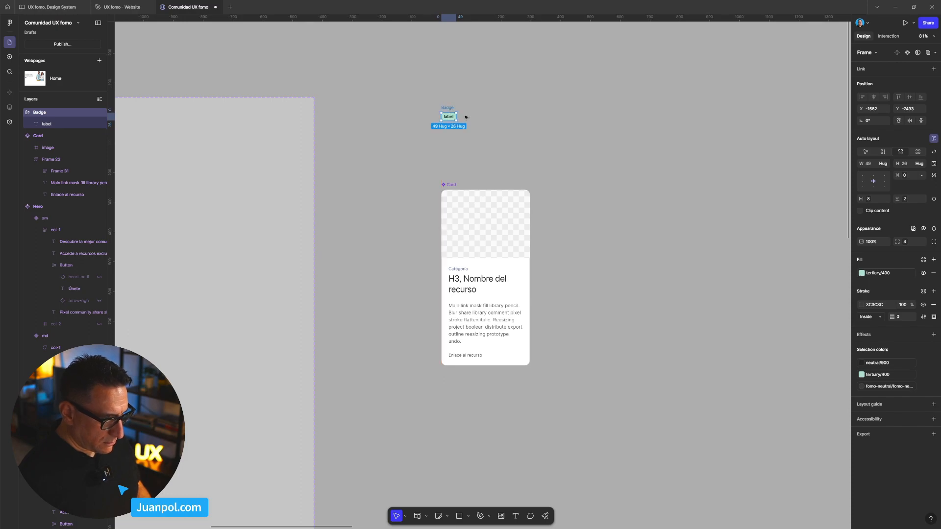
Convert the detached Badge frame into a component
scroll(456, 118, up, 1)
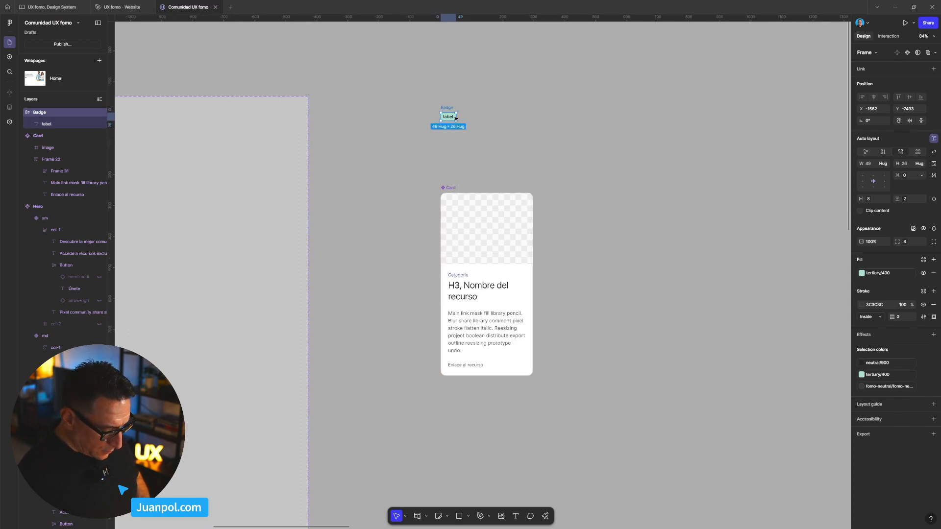
key(ctrl+alt+k)
click(527, 137)
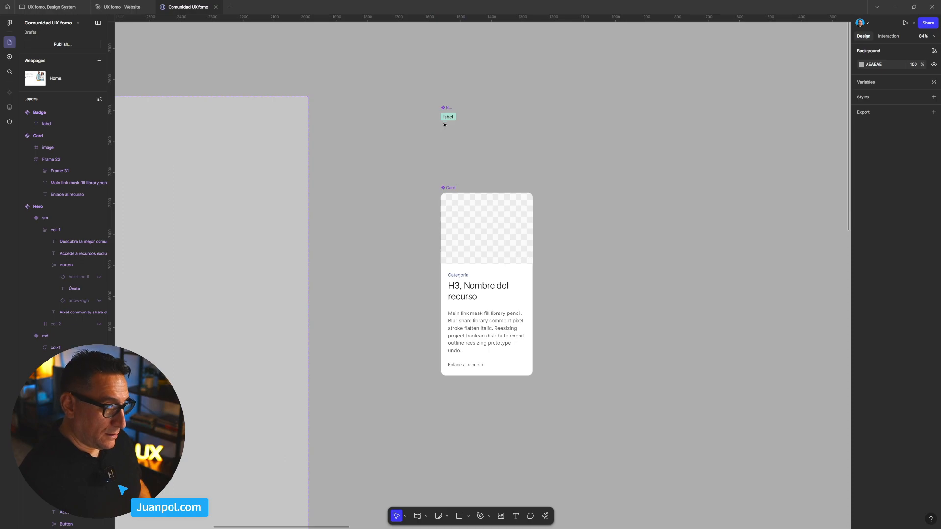
Detach the Badge label's font variables, leaving its text as Inter Semi Bold at size 14
click(450, 119)
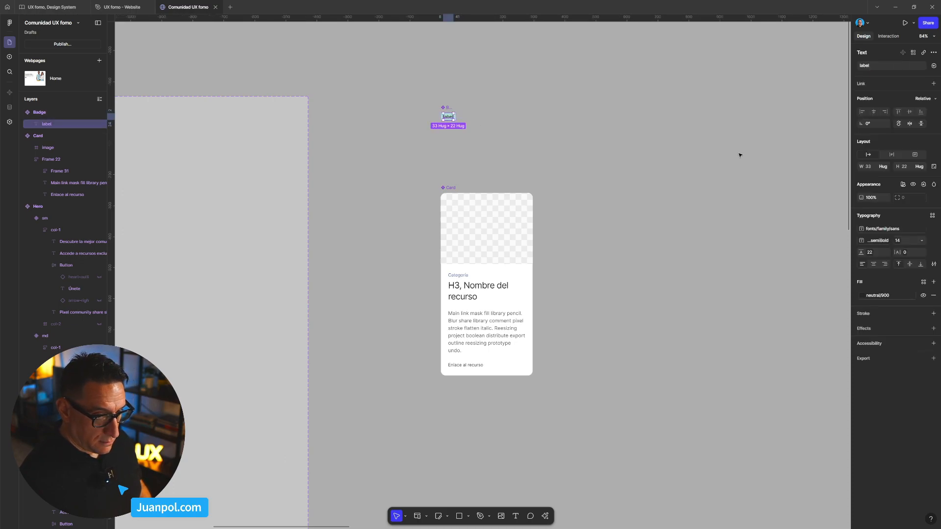
click(933, 229)
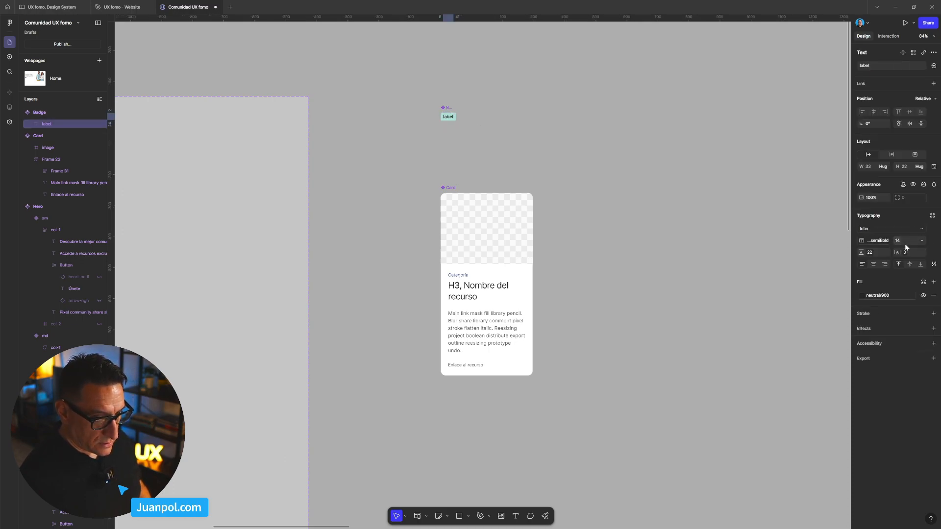
click(886, 241)
key(BackSpace)
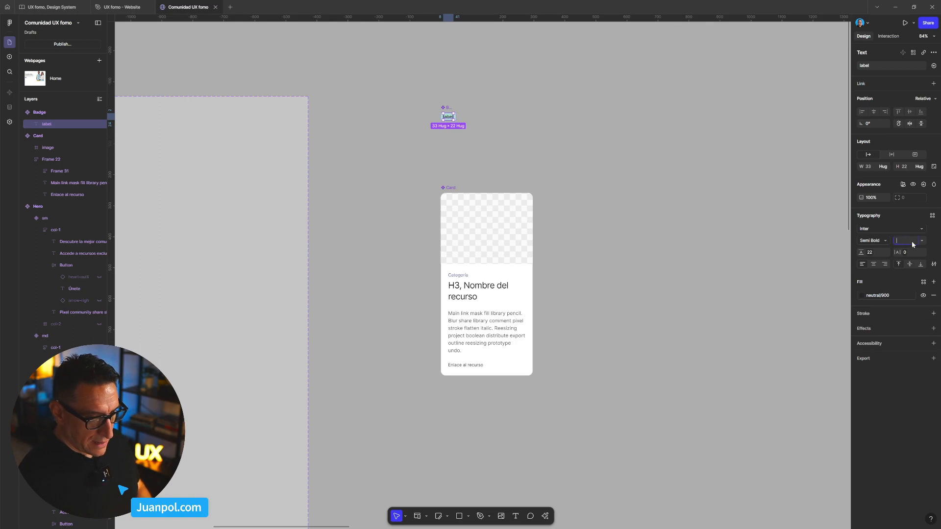
text(14)
Set the Badge label's line height to 22 and its letter spacing to 0px
click(886, 255)
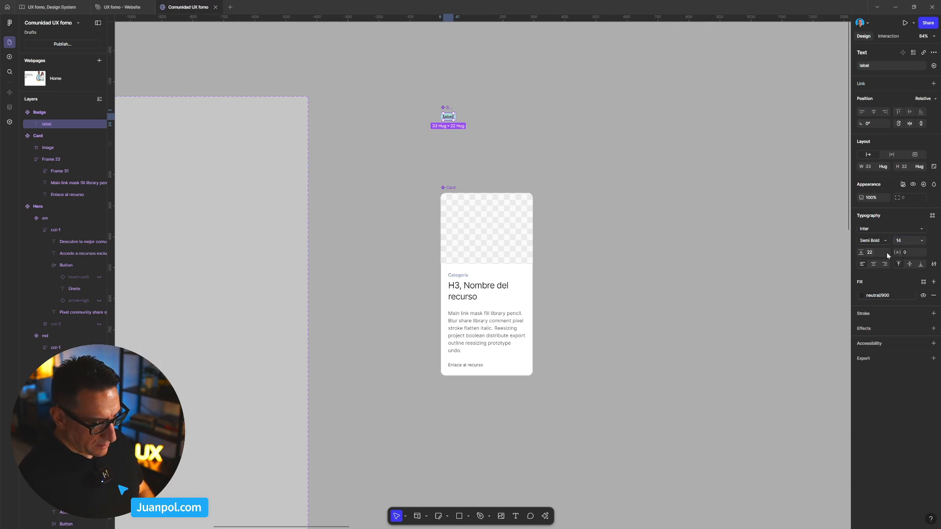
key(BackSpace)
text(22)
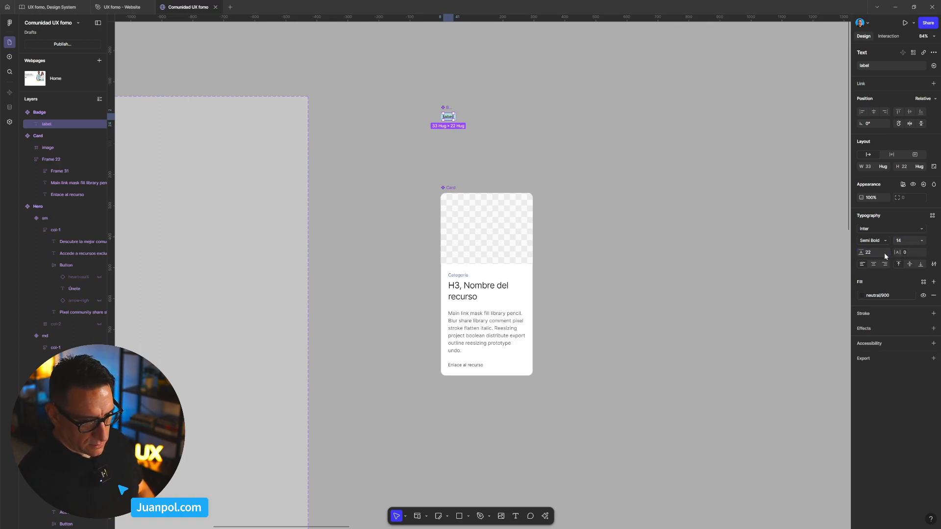
click(906, 253)
key(Escape)
key(BackSpace)
key(Return)
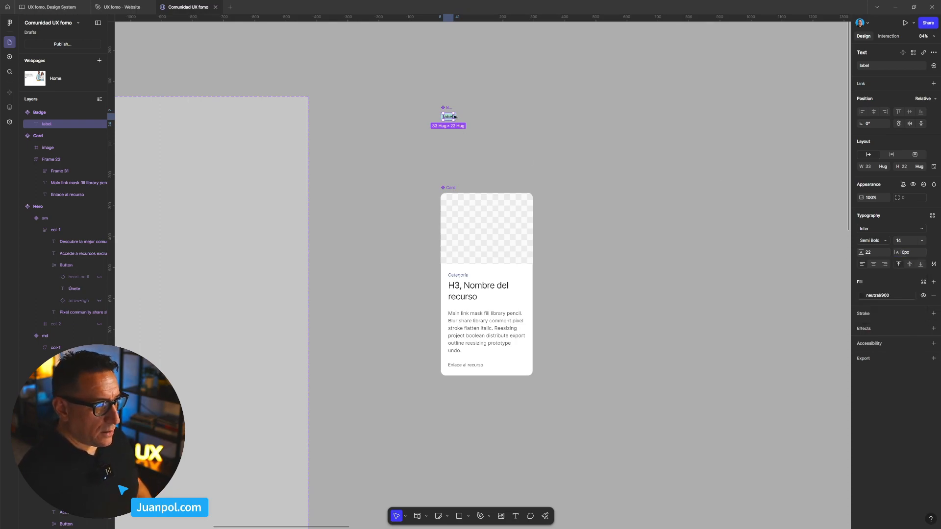
Set the Badge component's padding to 8 horizontally and 2 vertically as plain values
click(479, 109)
click(456, 118)
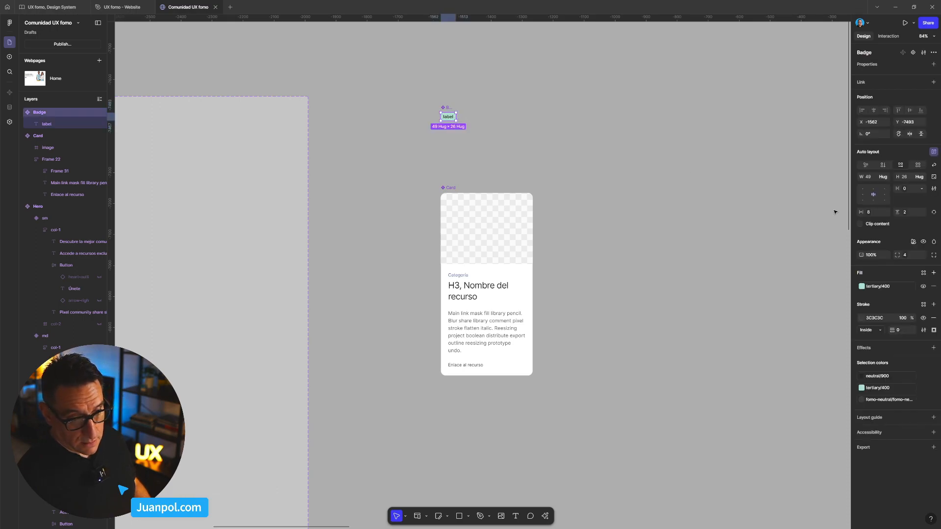
click(912, 189)
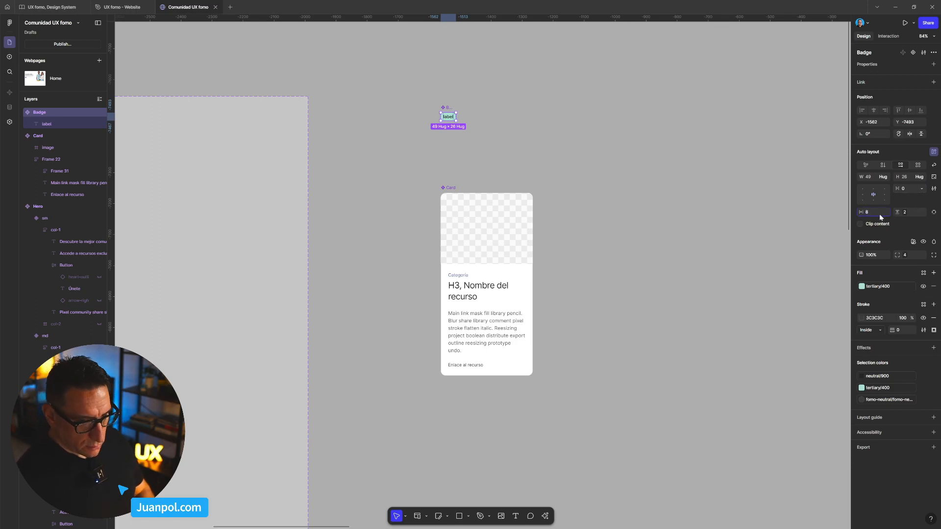
text(8)
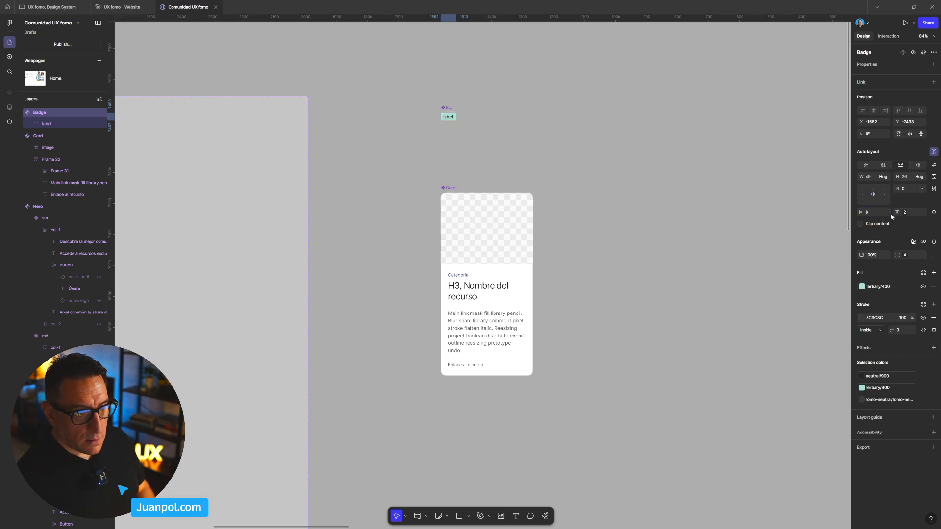
click(915, 214)
key(BackSpace)
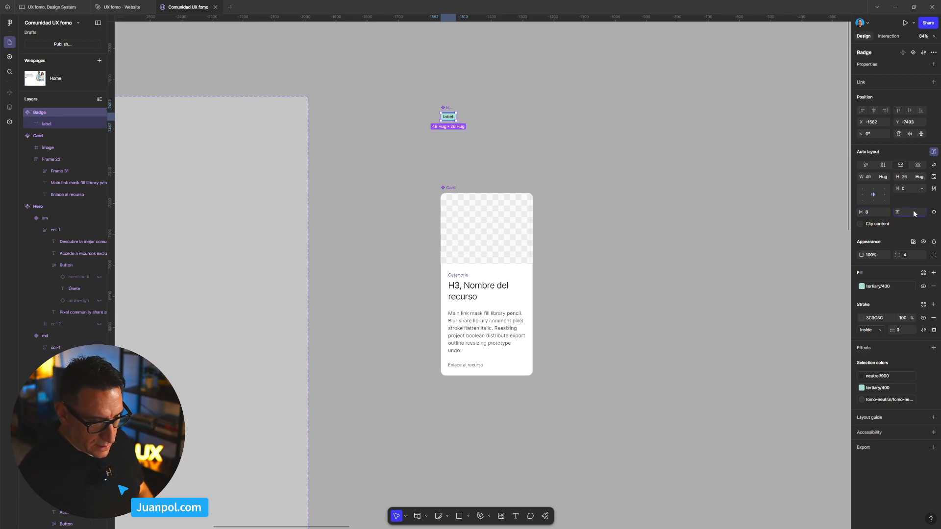
text(2)
key(Return)
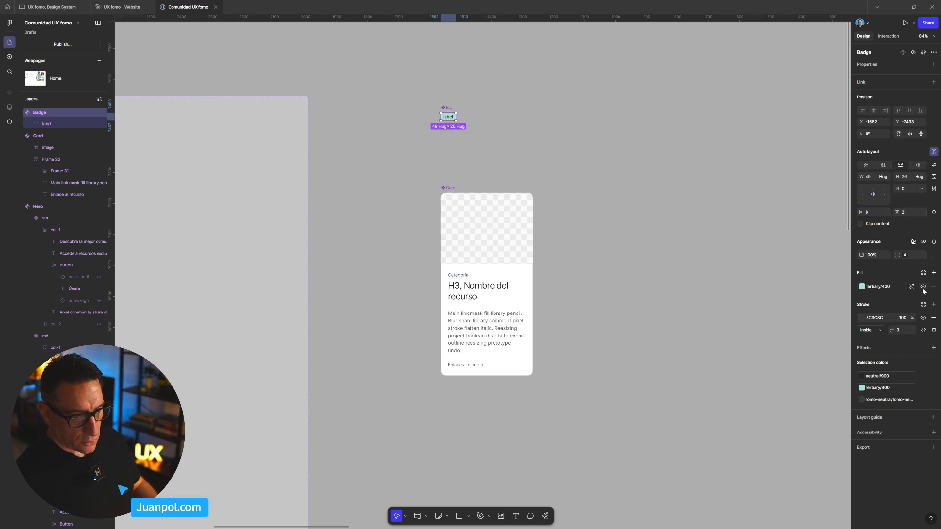
Detach the tertiary/400 variable from the Badge component's fill, keeping the plain colour ACE0D0
click(912, 286)
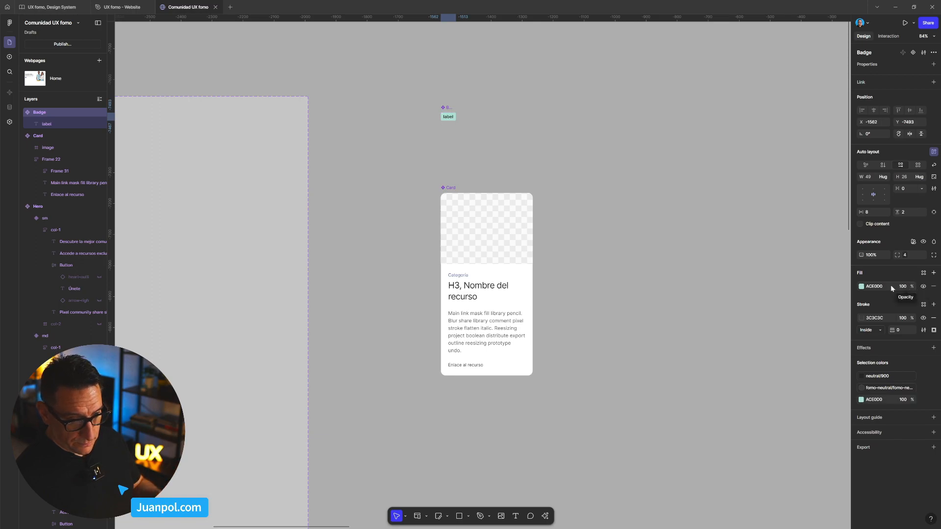
click(441, 98)
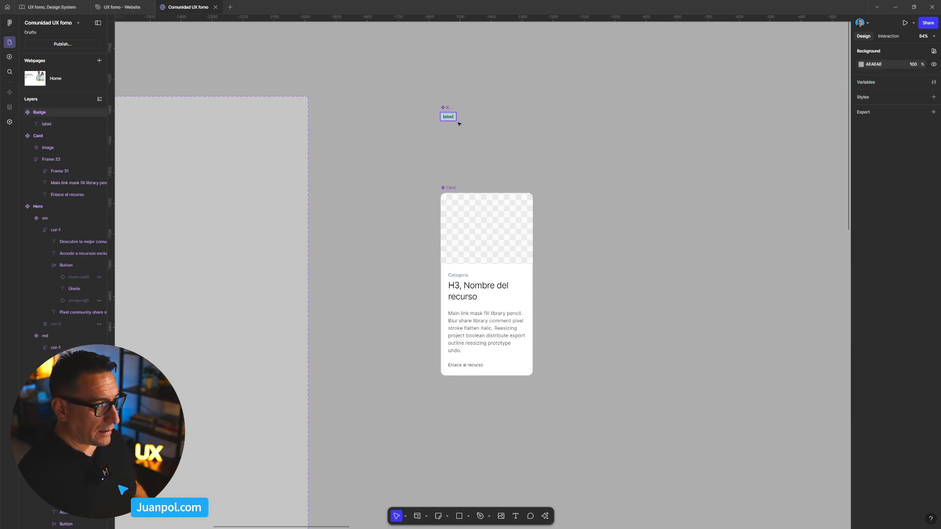
click(450, 119)
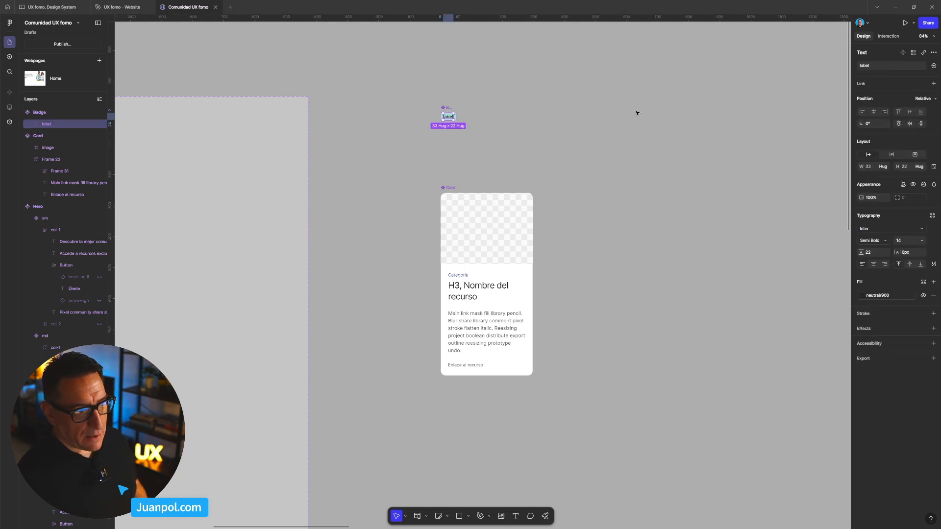
click(583, 135)
Place a Badge instance in the Card component's text area, directly above the Categoría and title group
scroll(515, 142, up, 3)
drag(520, 141, 479, 110)
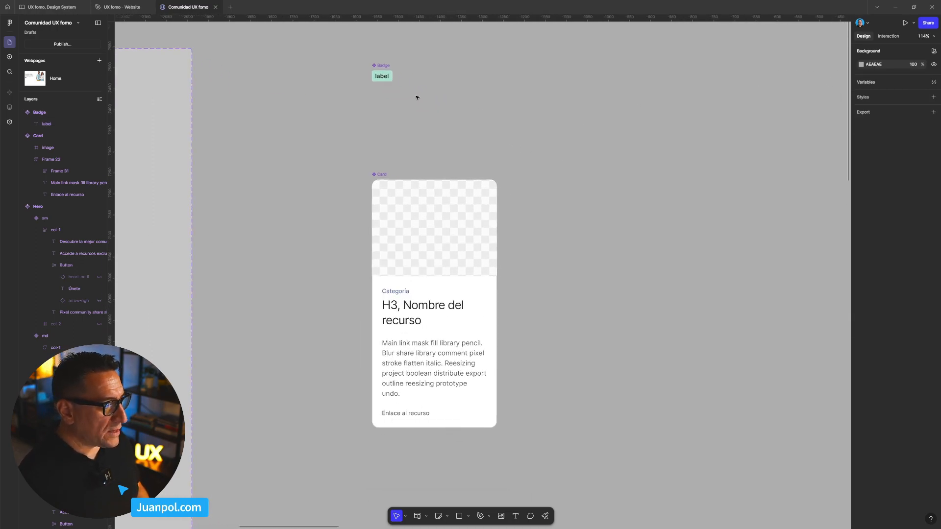
drag(382, 76, 428, 284)
click(581, 332)
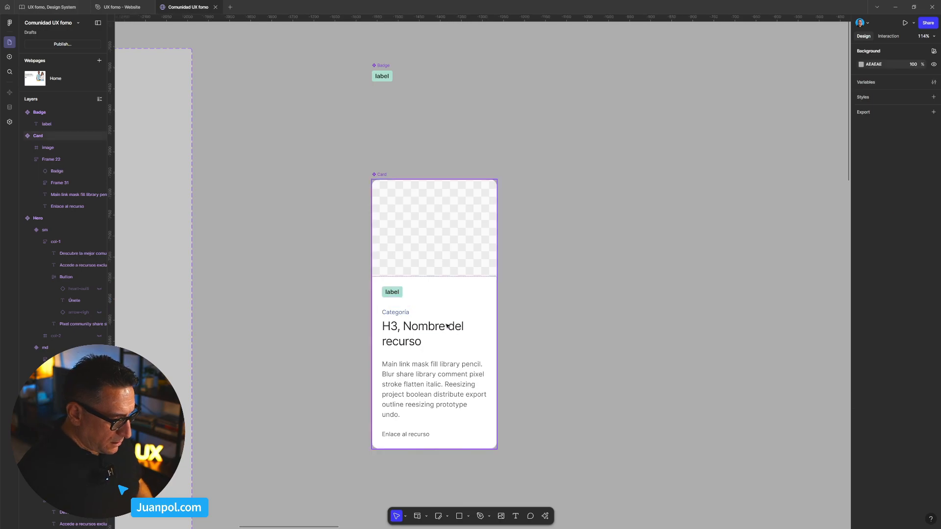
click(447, 326)
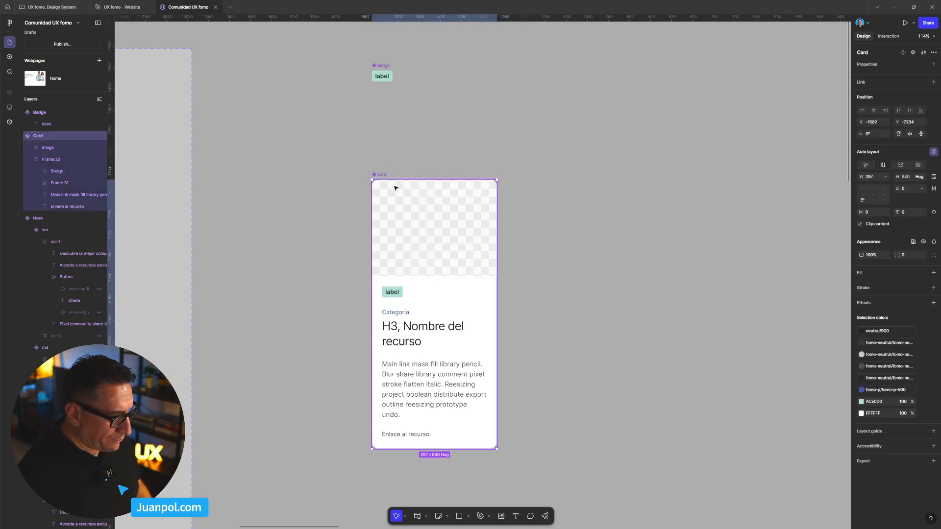
double_click(395, 313)
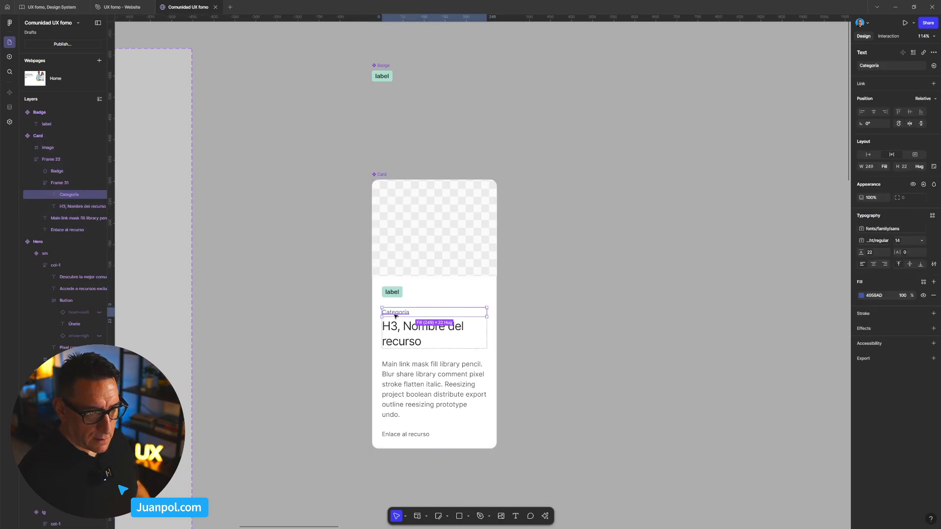
click(576, 262)
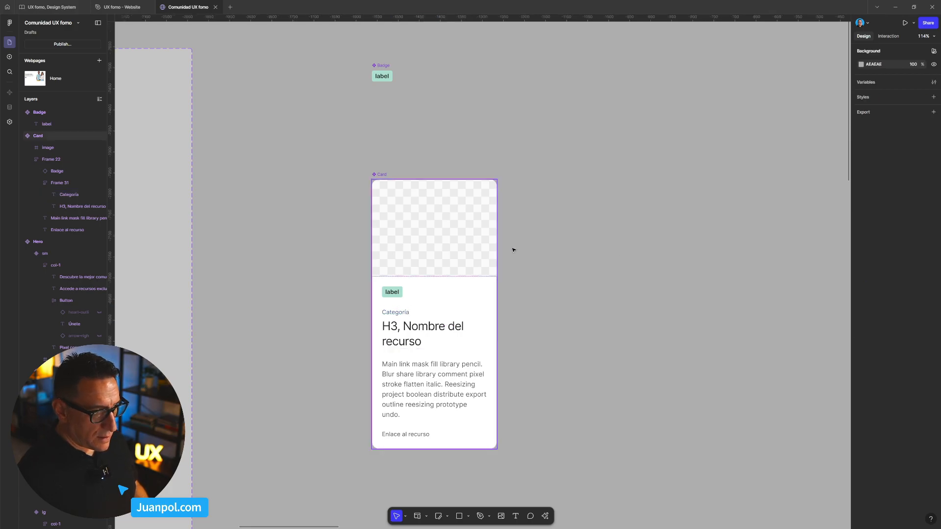
click(452, 248)
alt+drag(452, 248, 651, 216)
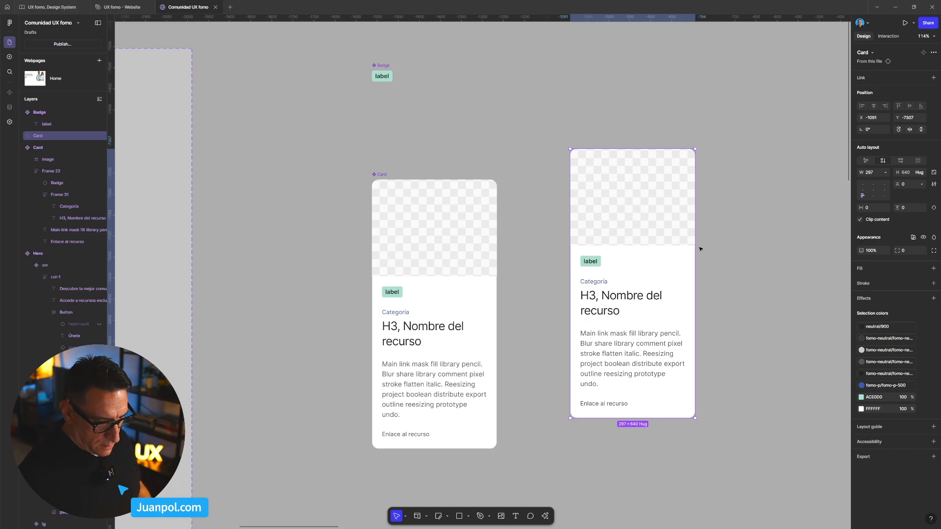
key(Delete)
ctrl+click(412, 314)
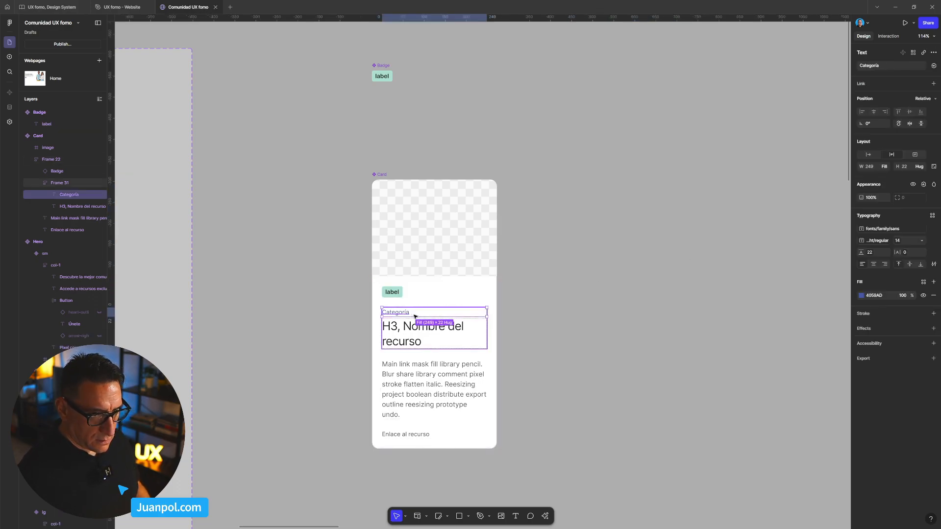
key(Tab)
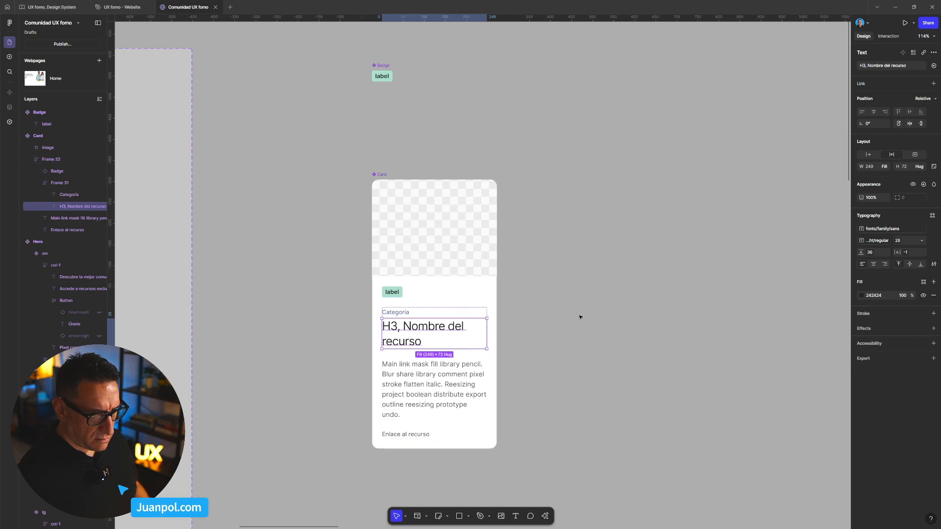
click(601, 317)
drag(601, 303, 570, 220)
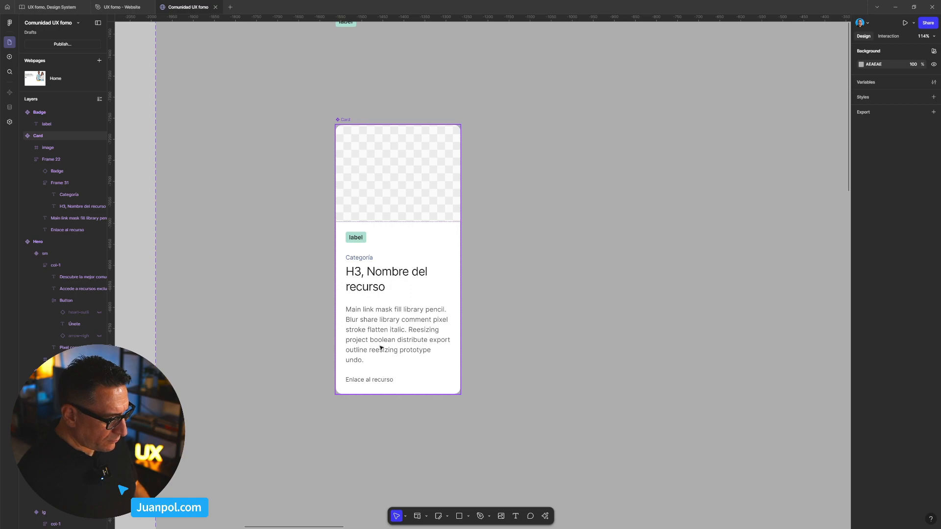
Rename the Card's lower frame, which holds the Badge and texts, as content
double_click(383, 300)
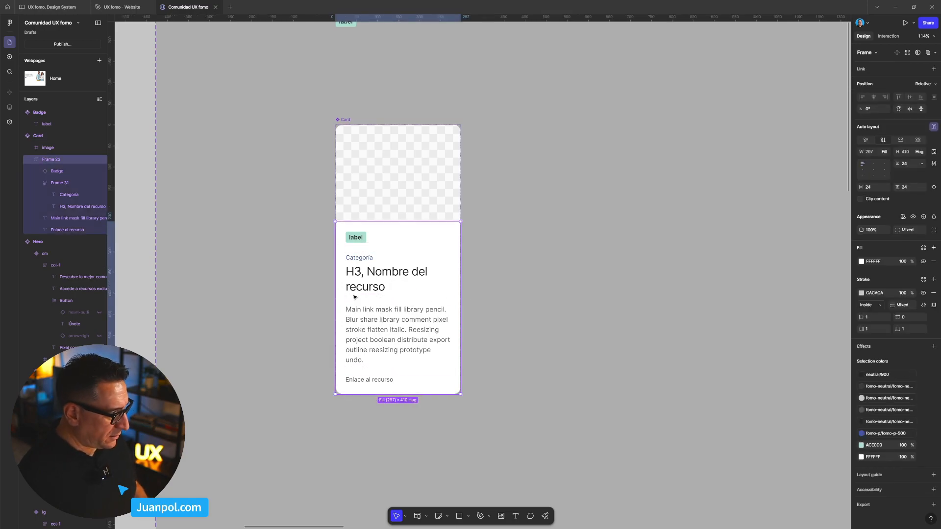
double_click(51, 162)
text(content)
key(Return)
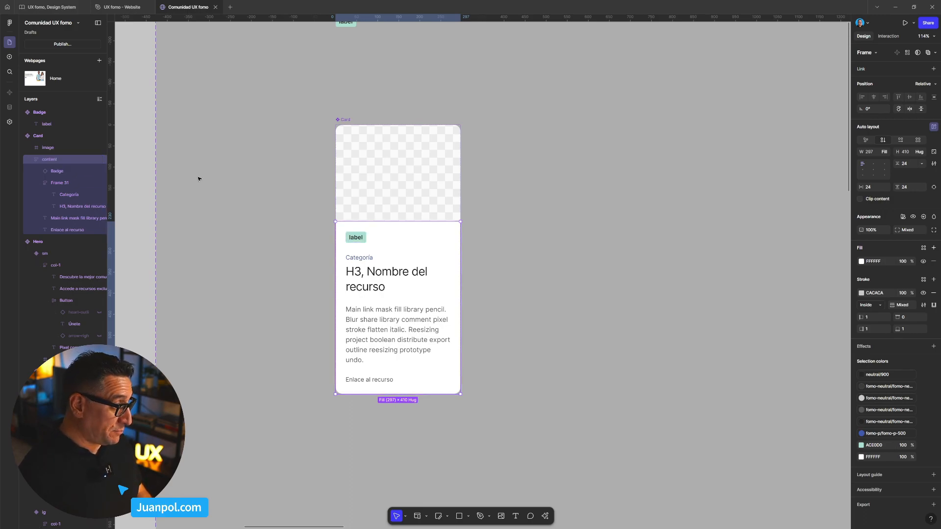
click(370, 168)
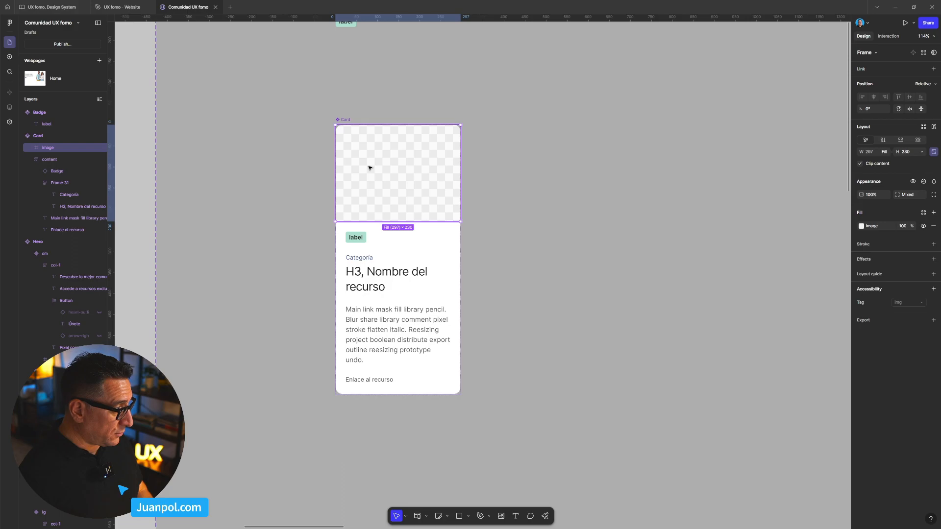
key(Escape)
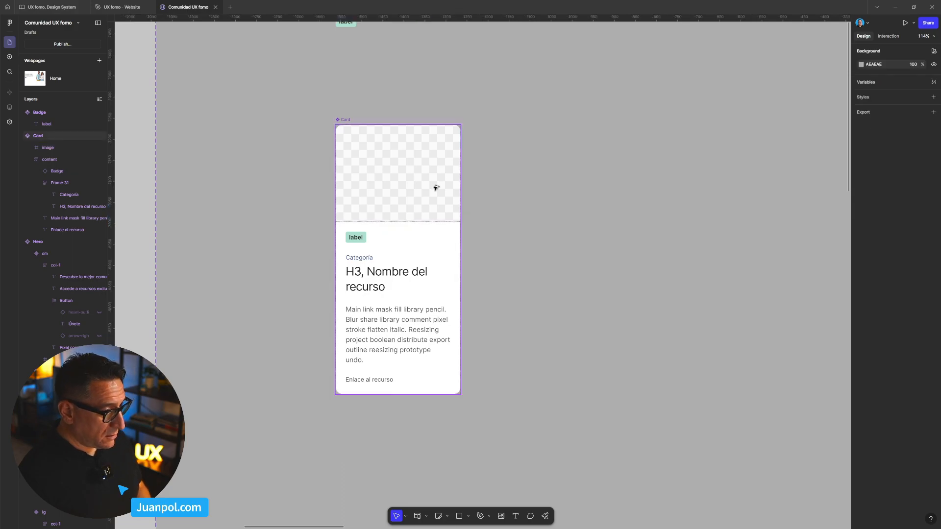
Add a Card instance beside the main component and widen it to about 333
key(ctrl+d)
mouse_move(647, 222)
mouse_down()
mouse_move(718, 222)
mouse_move(659, 220)
mouse_up()
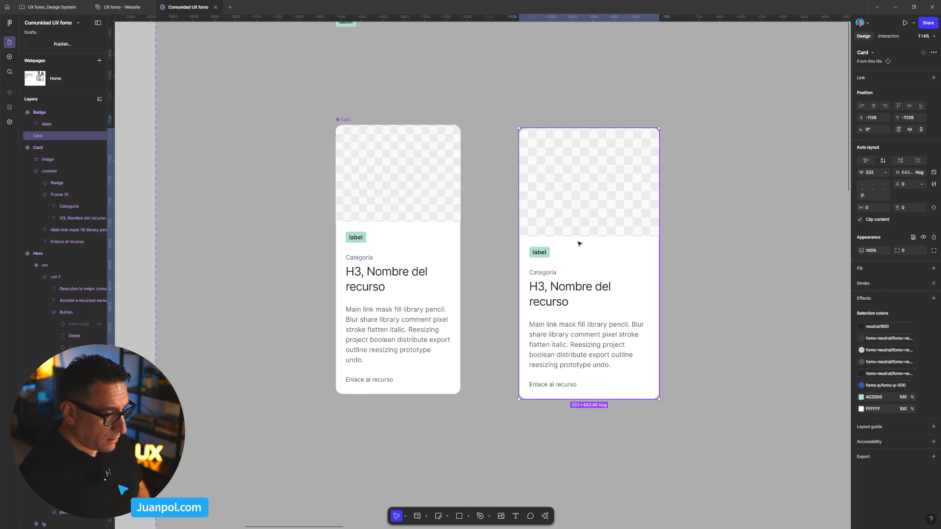
Rename the Card component's frame grouping the Categoría and title texts as heading
double_click(382, 264)
double_click(382, 264)
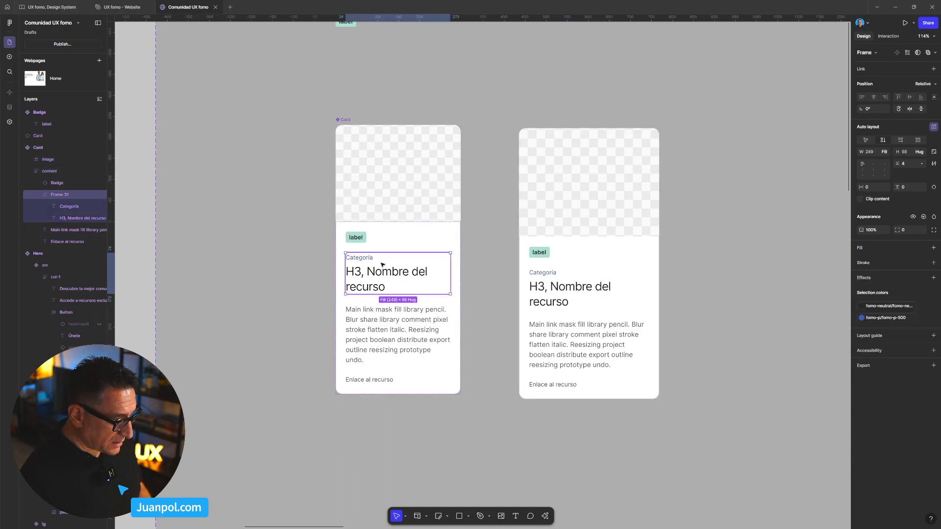
double_click(69, 195)
text(headin)
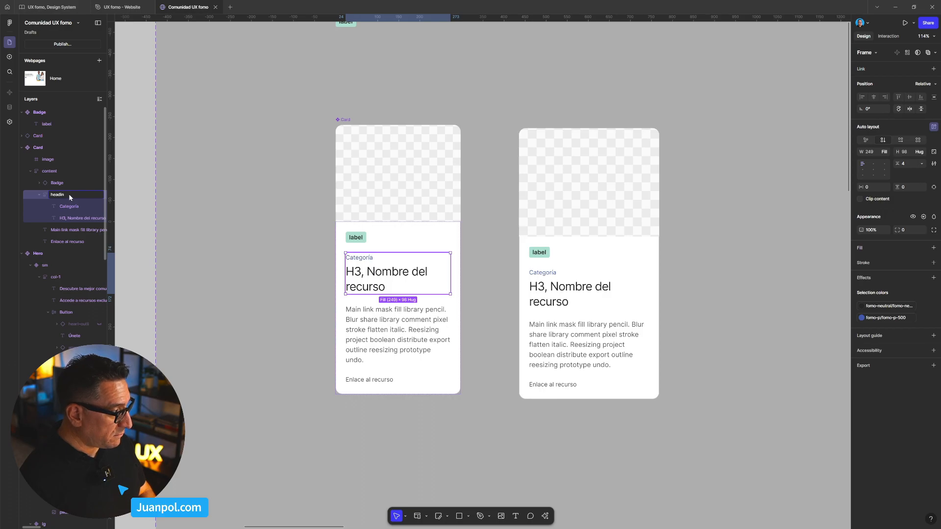
text(g)
key(Return)
key(Return)
Rename the two text layers inside the heading frame as category and title
click(69, 206)
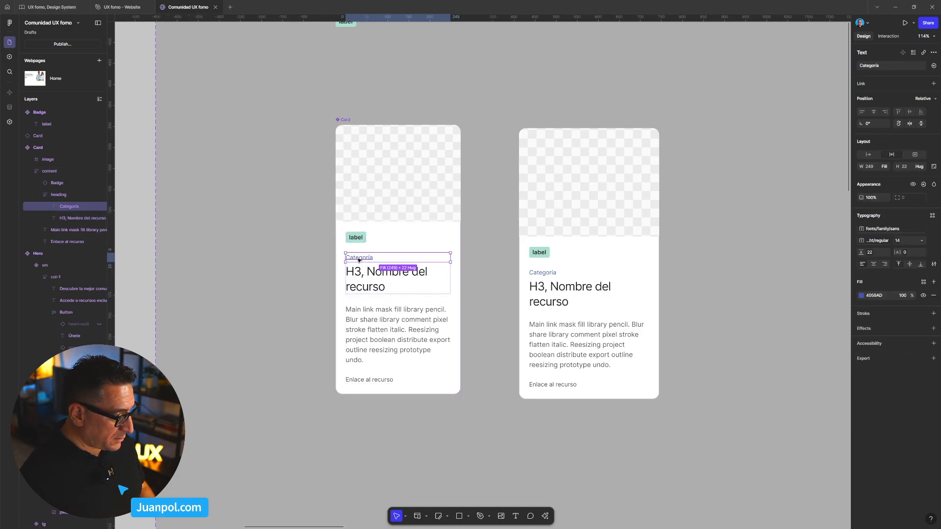
double_click(69, 207)
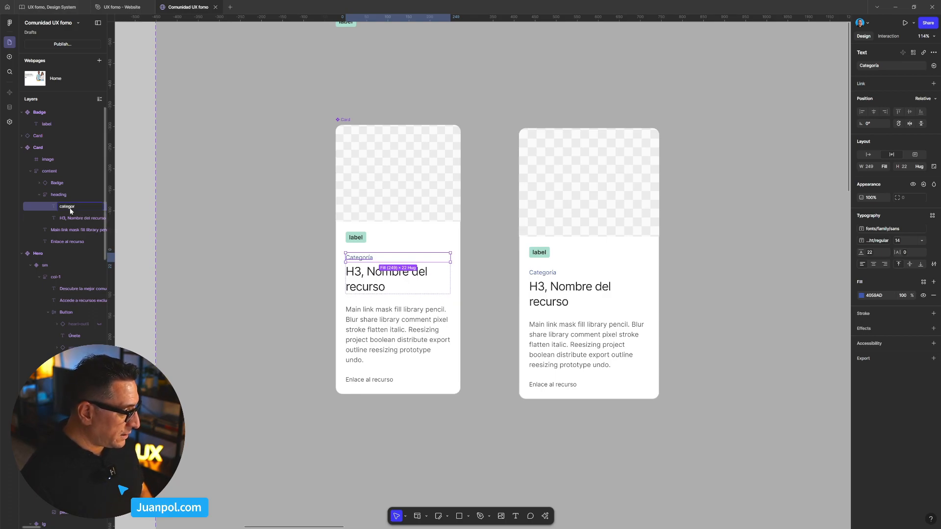
text(category)
key(Return)
shift+click(74, 219)
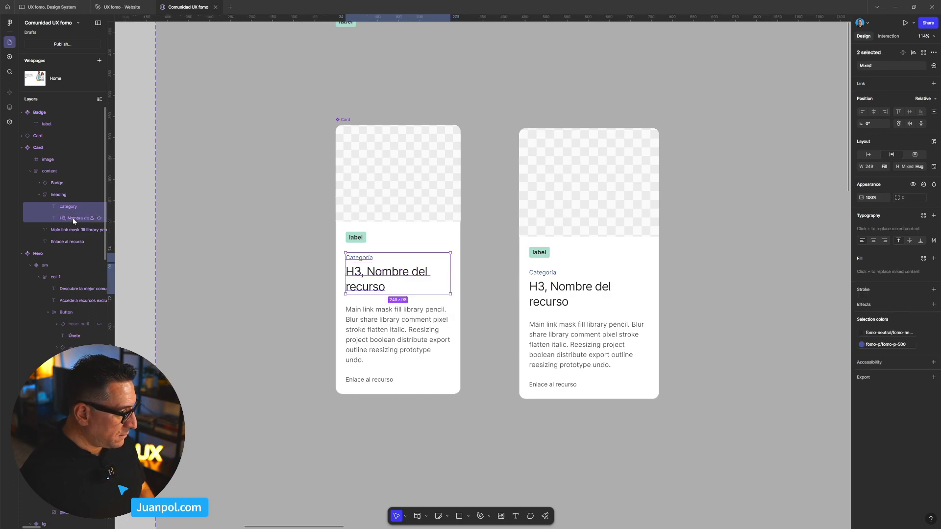
click(73, 219)
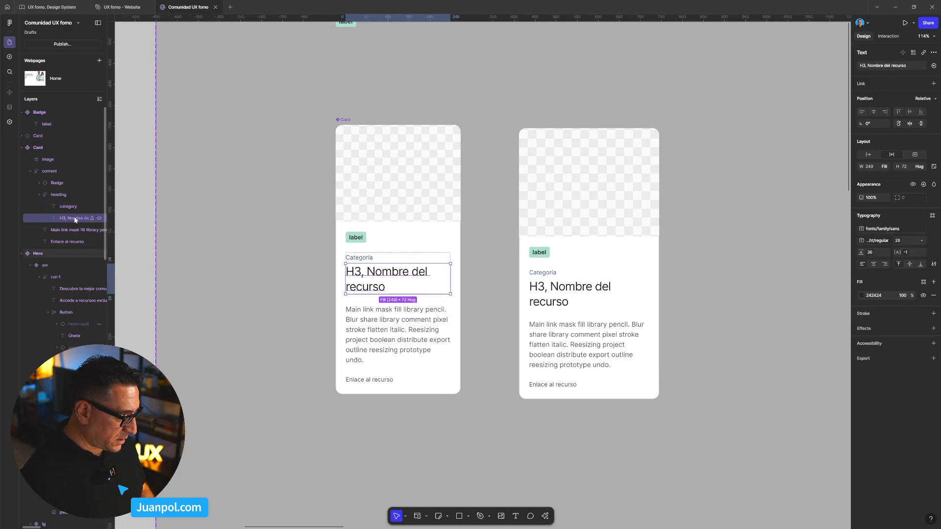
double_click(75, 220)
text(title)
key(Return)
Rename the Card's paragraph text layer as description and its Enlace al recurso text layer as link
click(63, 230)
double_click(63, 230)
text(description)
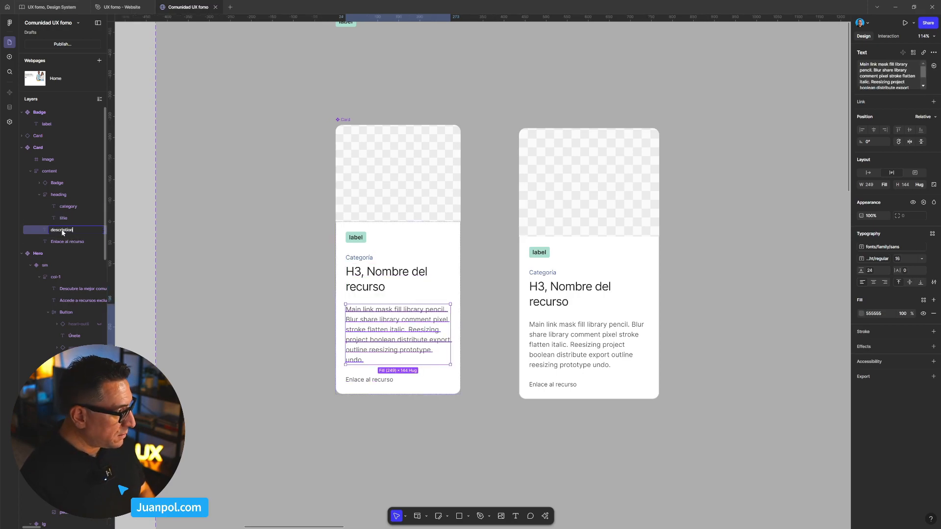
key(Return)
click(72, 242)
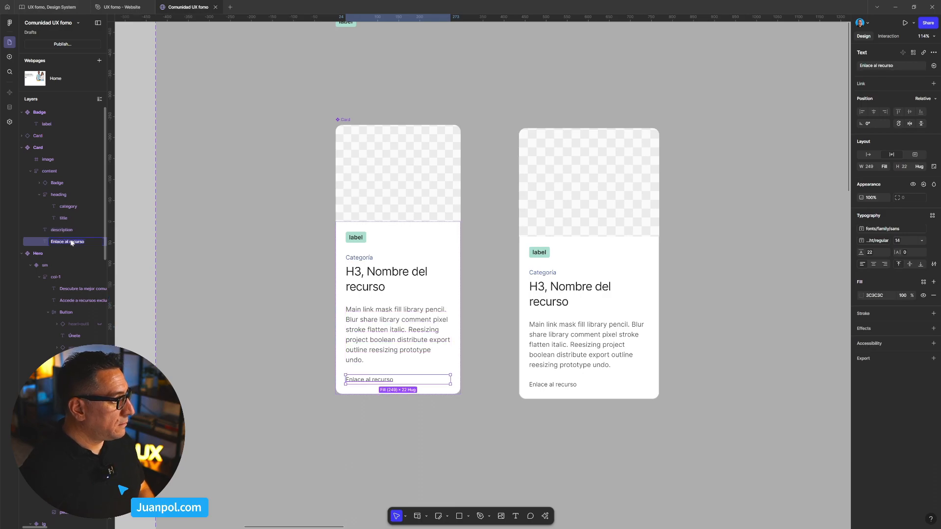
click(70, 241)
text(link)
key(Return)
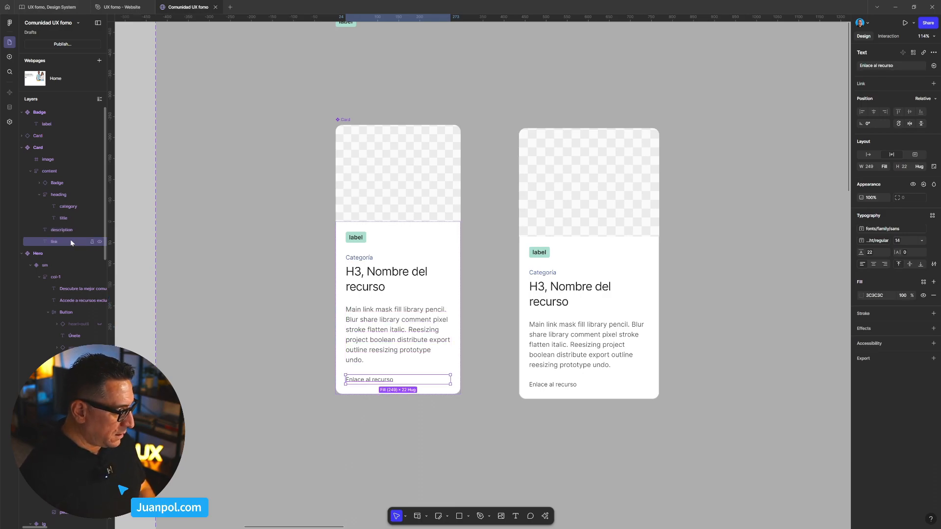
Move the Card main component farther away from its instance, leaving a wider gap between them
click(232, 236)
drag(232, 235, 189, 228)
click(342, 263)
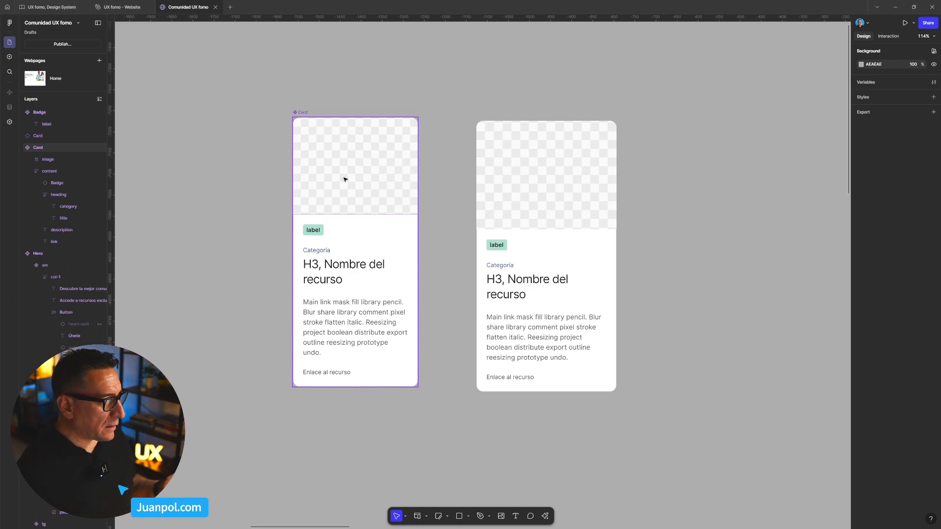
drag(307, 182, 280, 181)
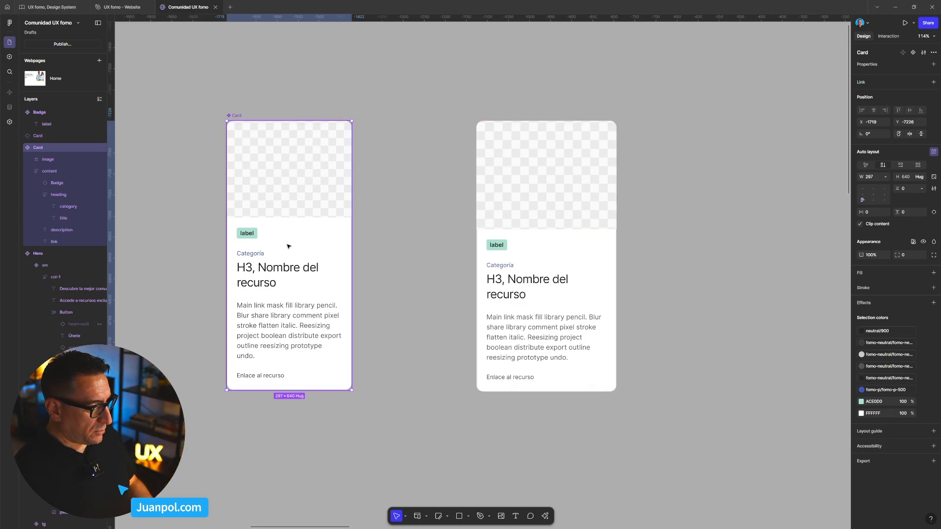
Detach the font variable from the Card's category text, keeping Inter Regular size 14, line height 22 and letter spacing 0
click(255, 256)
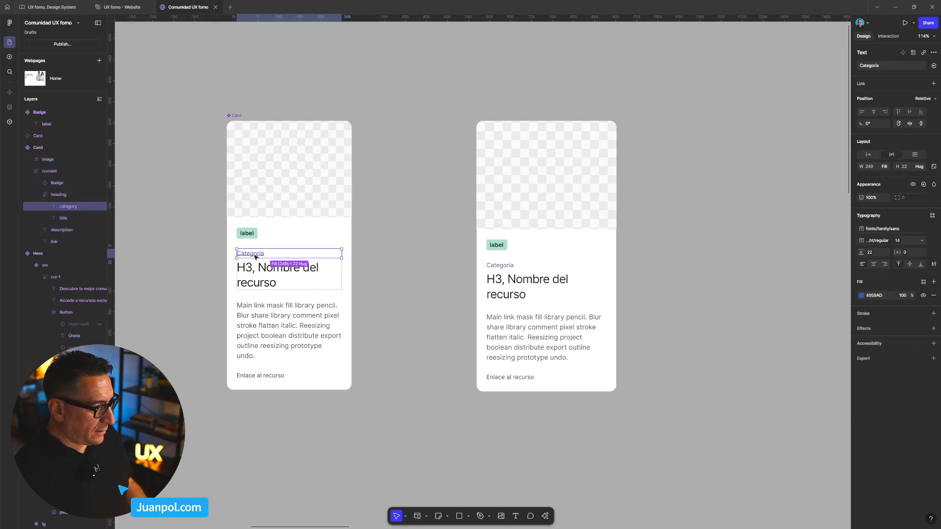
click(933, 229)
click(902, 241)
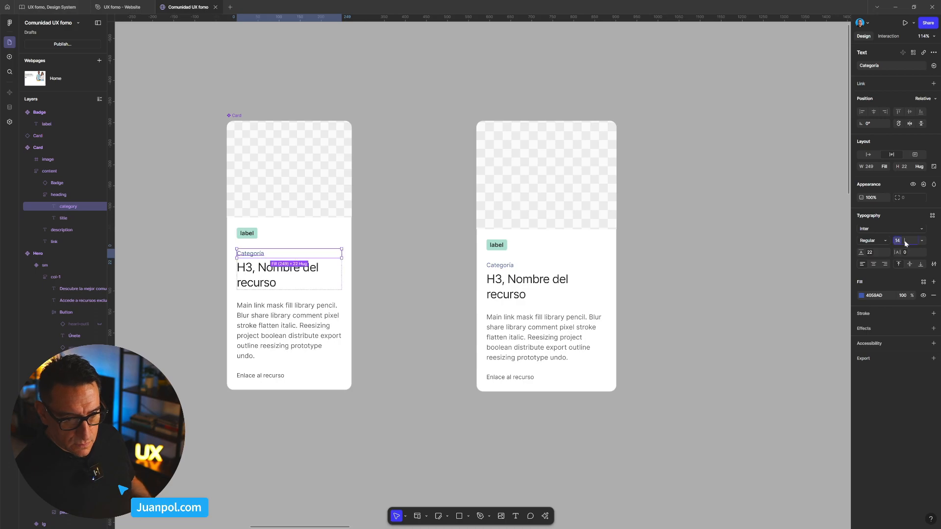
text(14)
click(878, 254)
text(2)
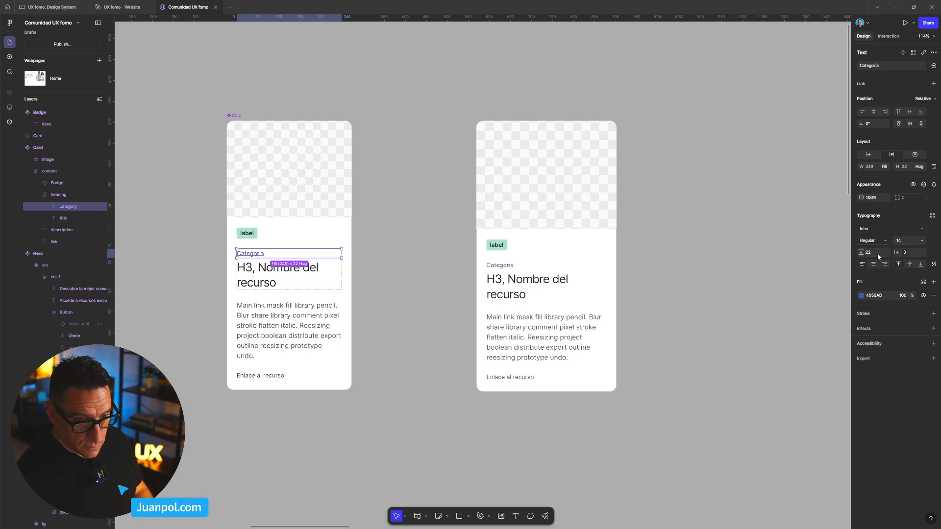
text(0)
key(Return)
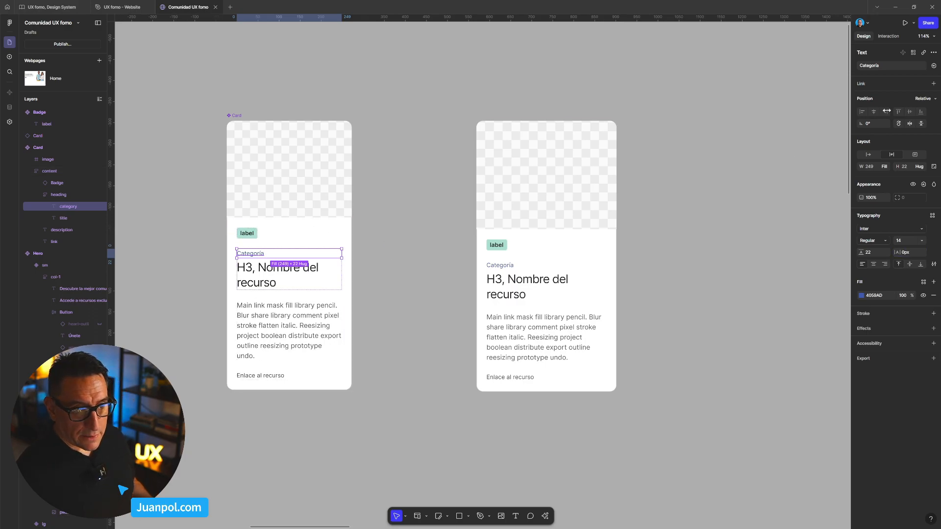
Create a text property named category with the value Categoría for the Card's category text
click(933, 67)
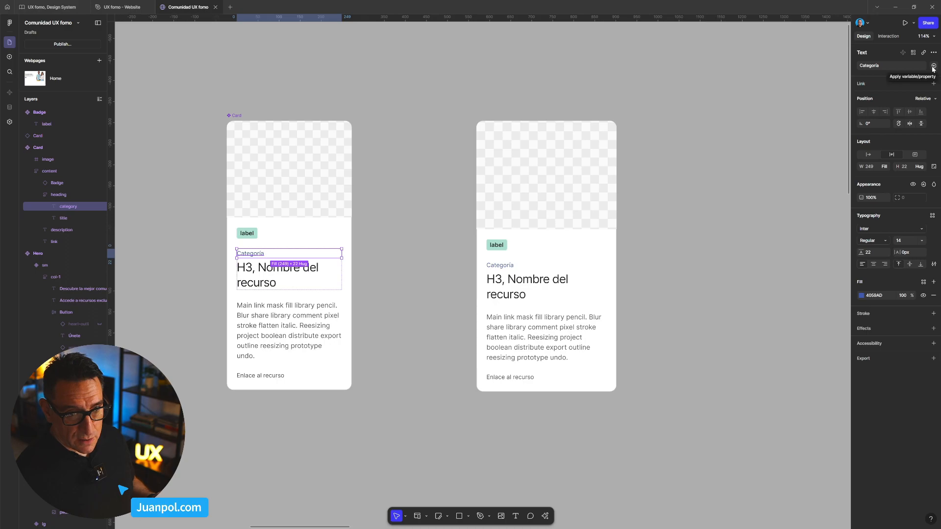
click(931, 93)
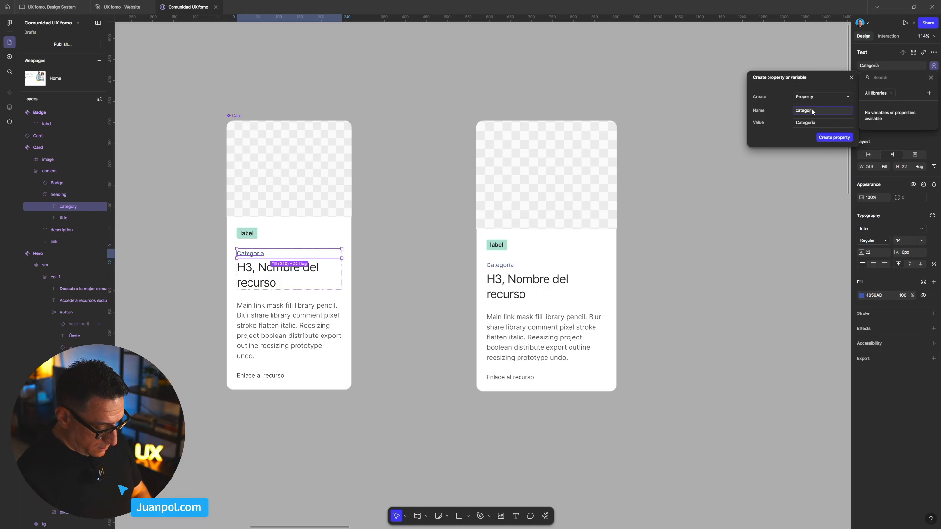
text(y)
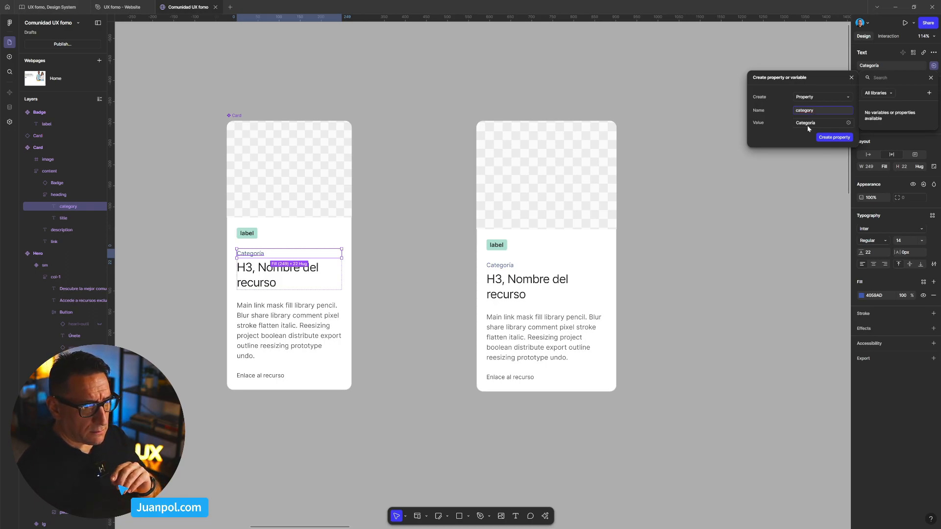
click(823, 137)
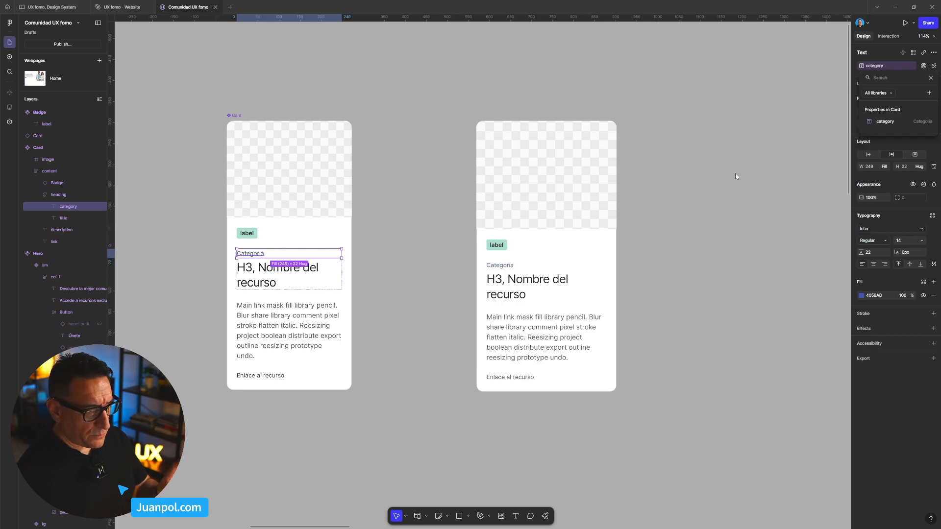
Create a text property named title with the value Título for the Card's title text
click(314, 279)
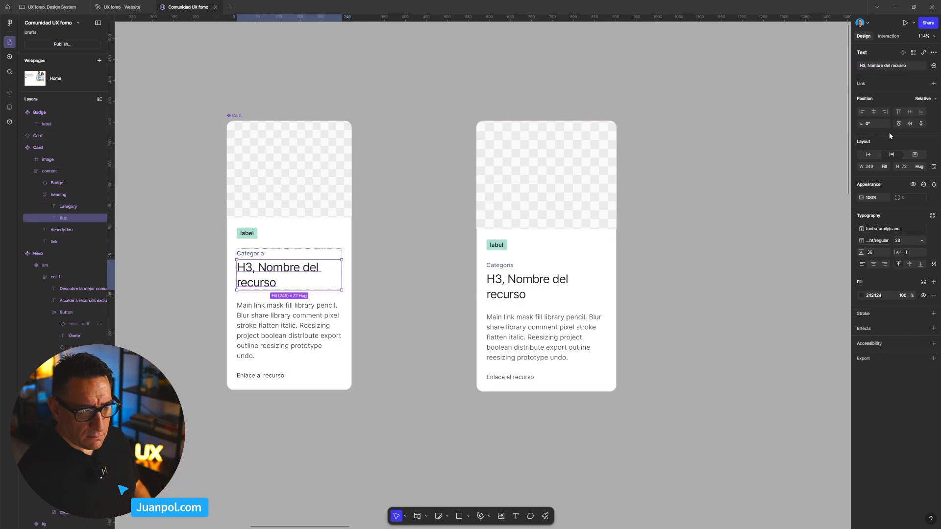
click(934, 66)
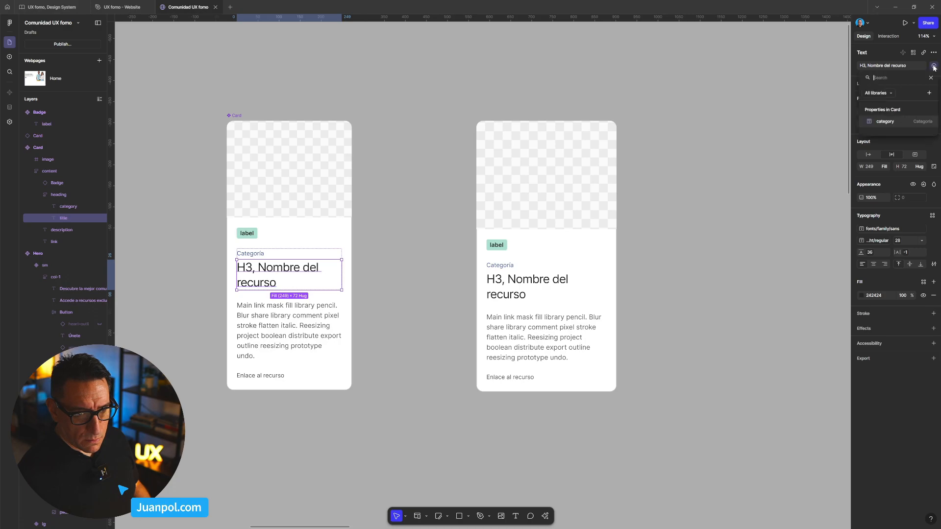
click(930, 93)
text(title)
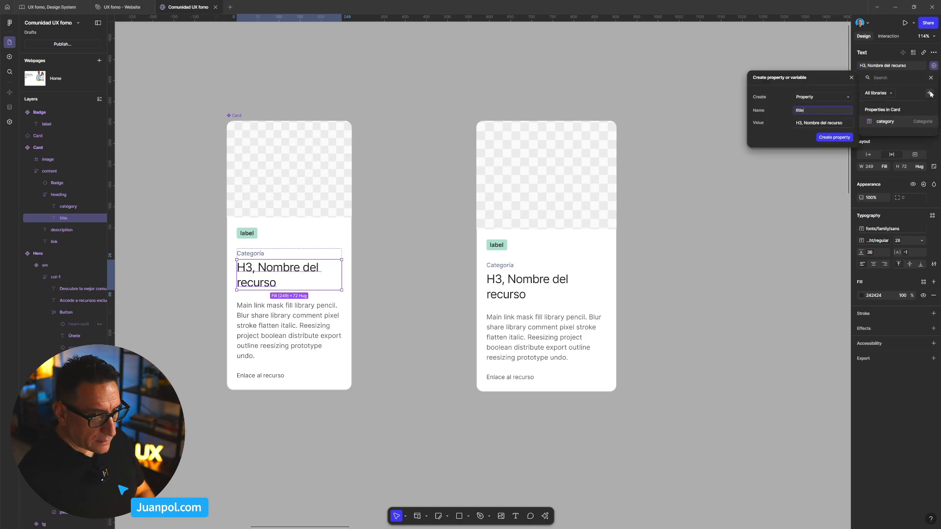
click(809, 123)
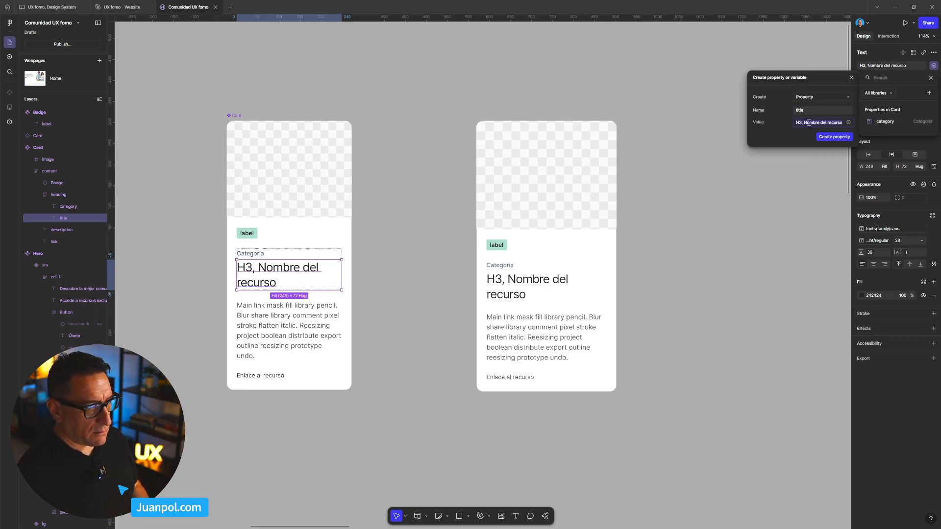
text(Título)
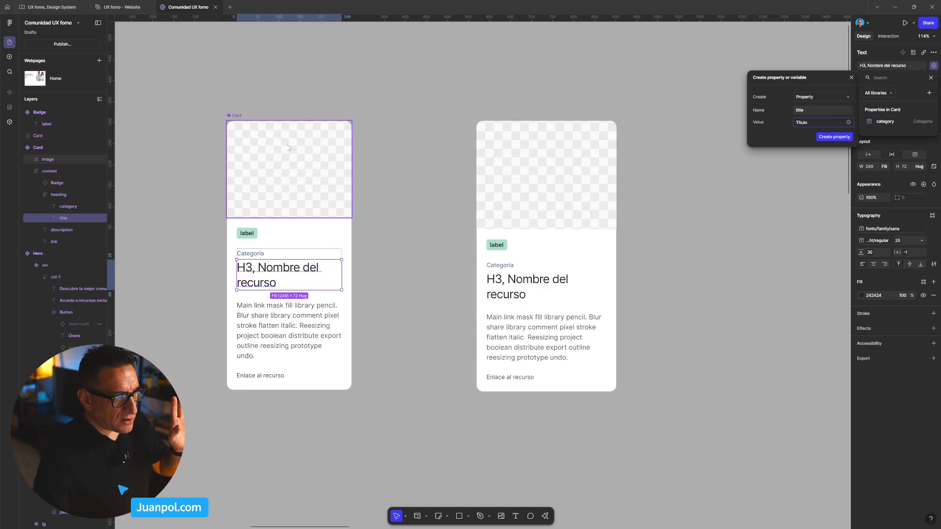
click(841, 136)
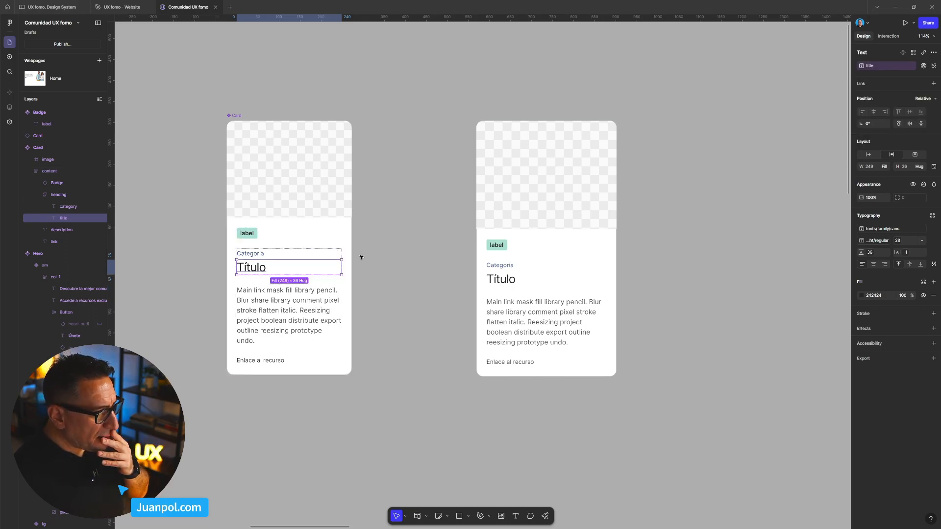
Create a visibility property named showBadge with the value True for the Badge inside the Card component
click(254, 236)
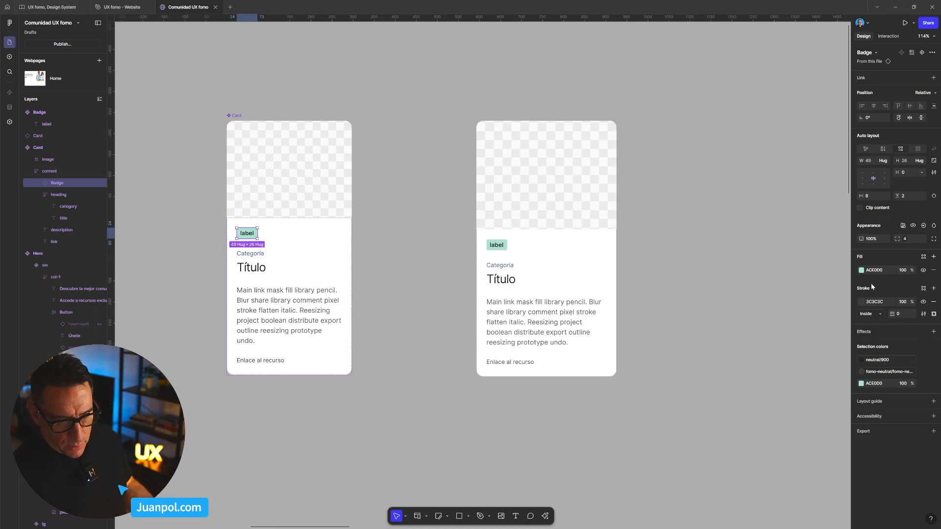
click(924, 226)
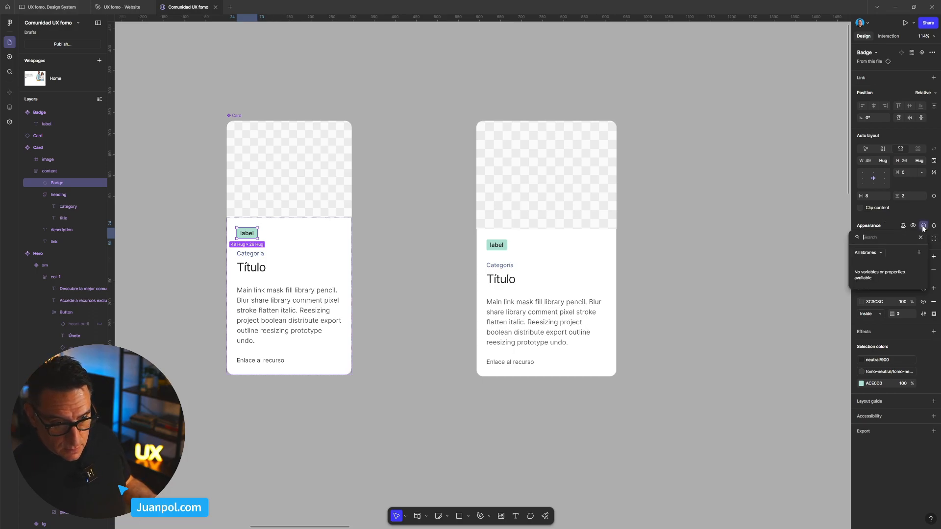
click(918, 253)
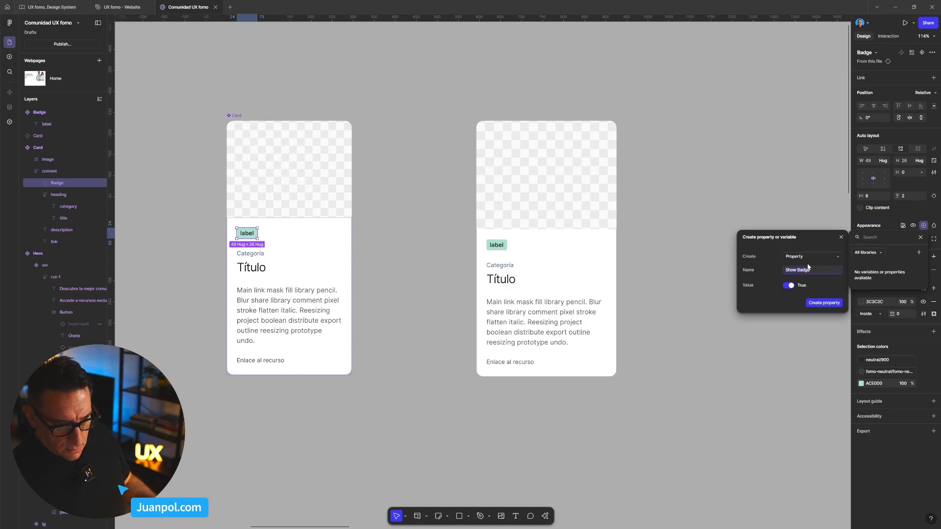
text(s)
key(Delete)
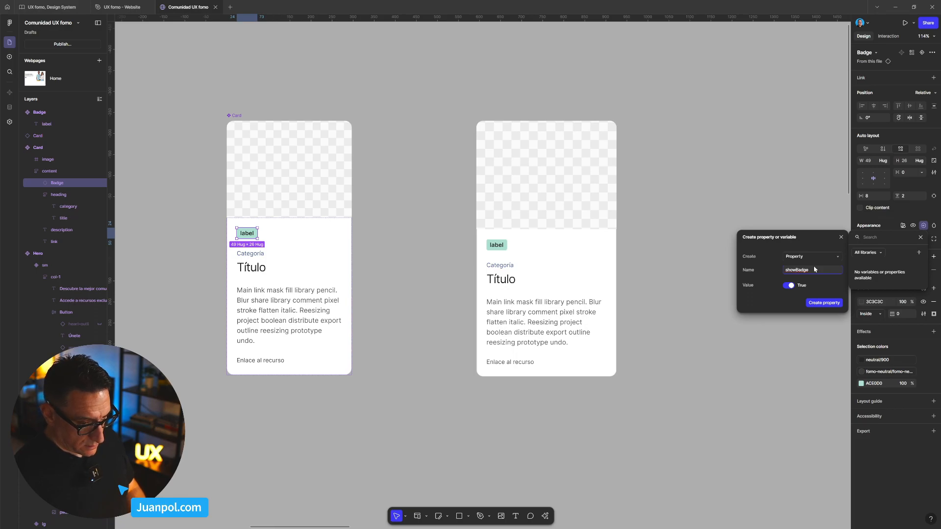
click(824, 303)
Reorder the Card component's properties so that showBadge comes first, above category and title
click(726, 306)
click(585, 284)
click(899, 96)
click(899, 97)
click(236, 115)
drag(855, 104, 854, 72)
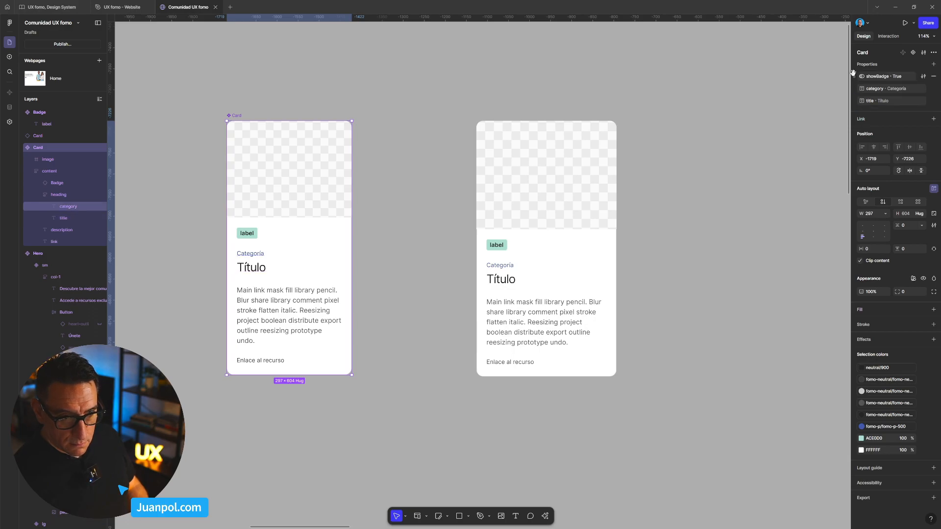
click(752, 122)
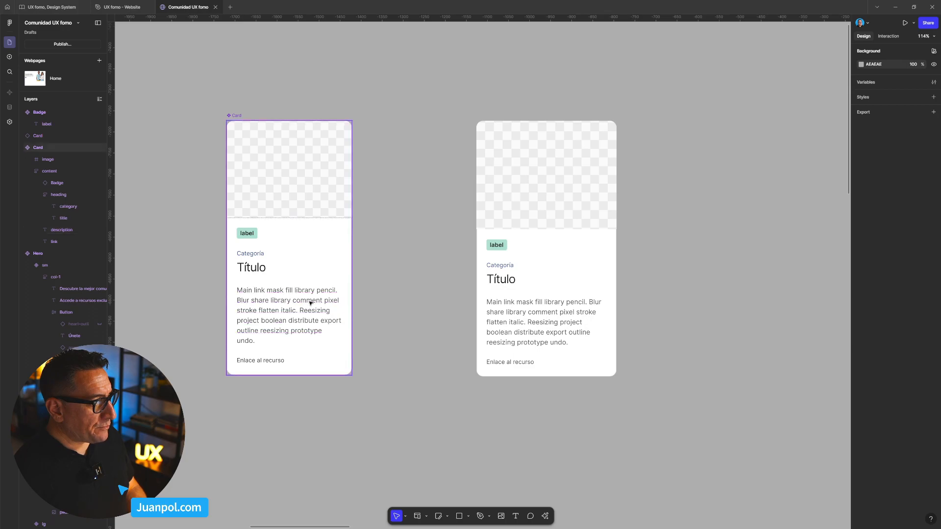
Create a text property named description for the Card's paragraph text, keeping its current text as the value
double_click(294, 301)
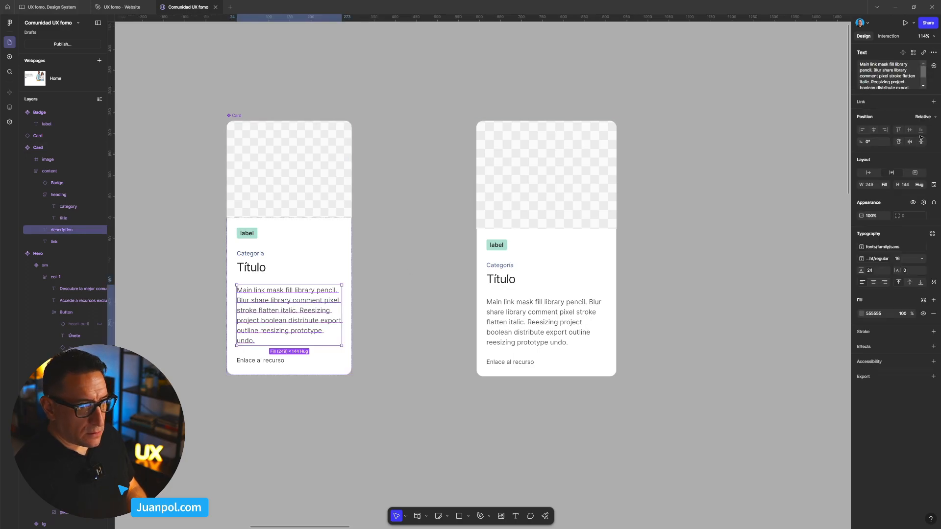
click(933, 66)
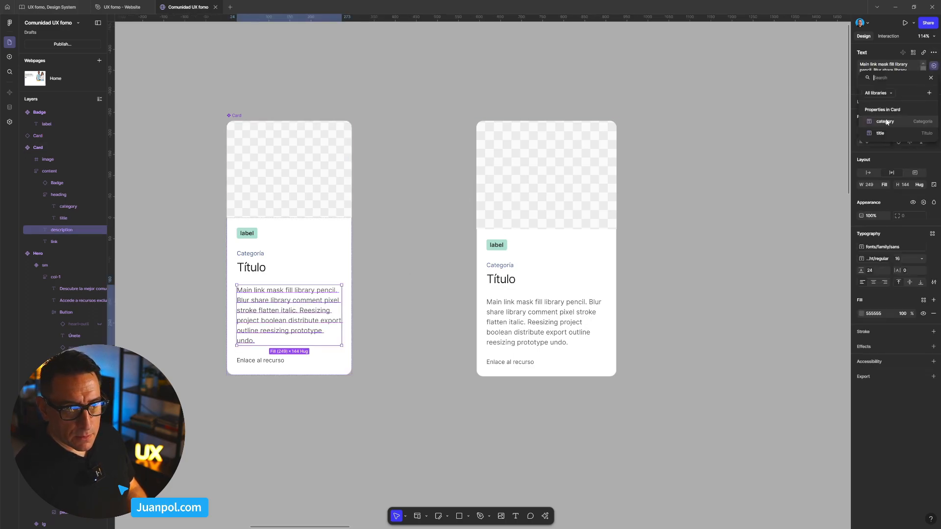
click(929, 93)
text(des)
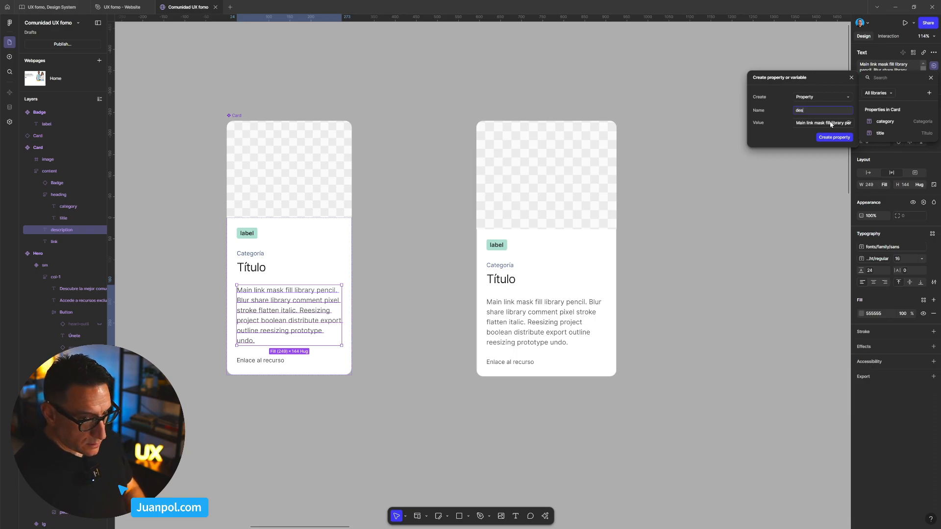
text(cription)
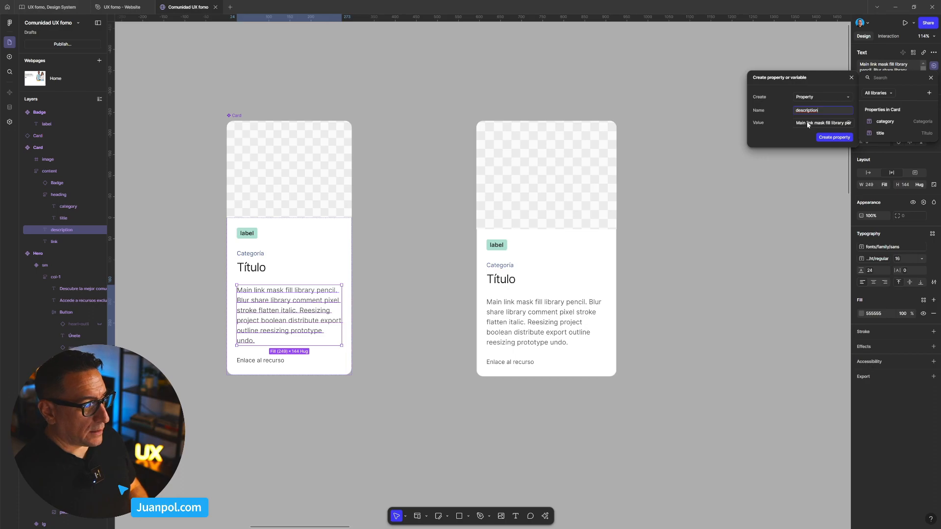
click(833, 139)
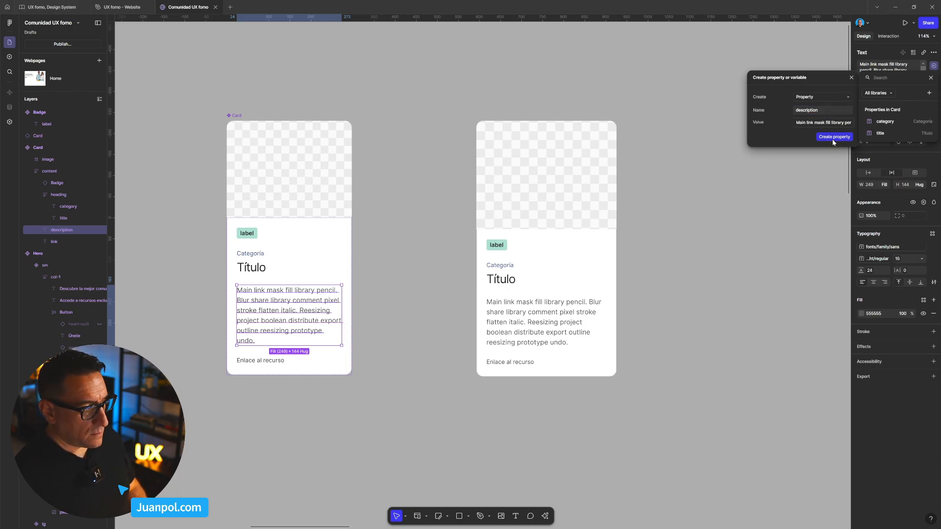
Replace the text at the foot of the Card component with Link
click(253, 360)
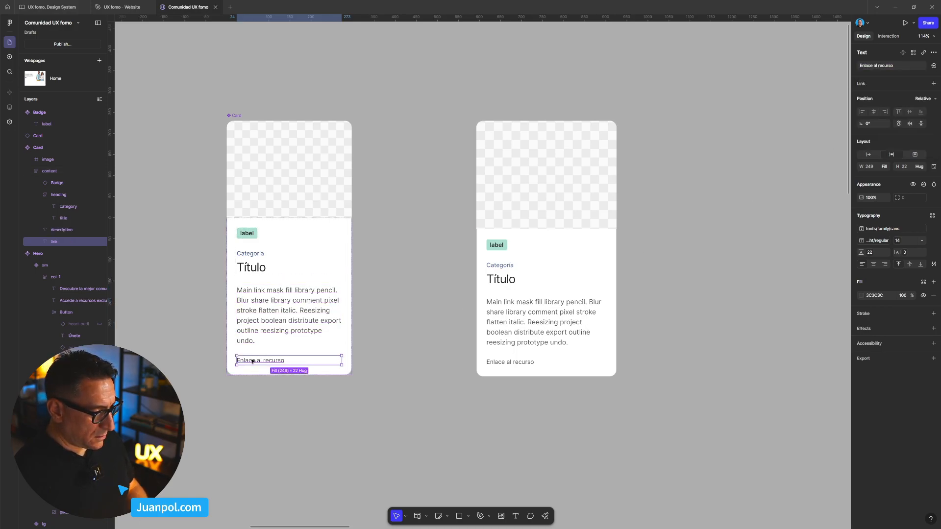
double_click(253, 361)
text(Link)
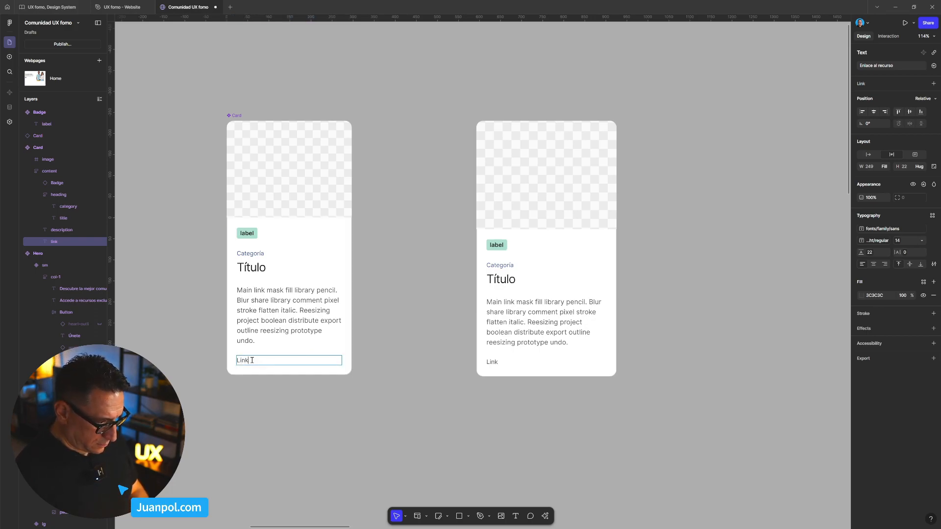
key(Escape)
key(Escape)
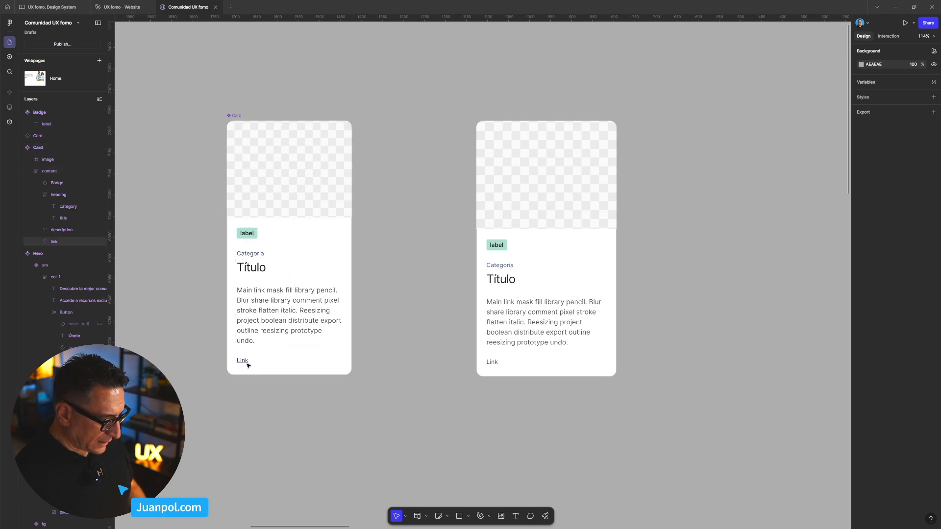
Create a text property named link with the value Link for the text at the foot of the Card component
ctrl+click(248, 362)
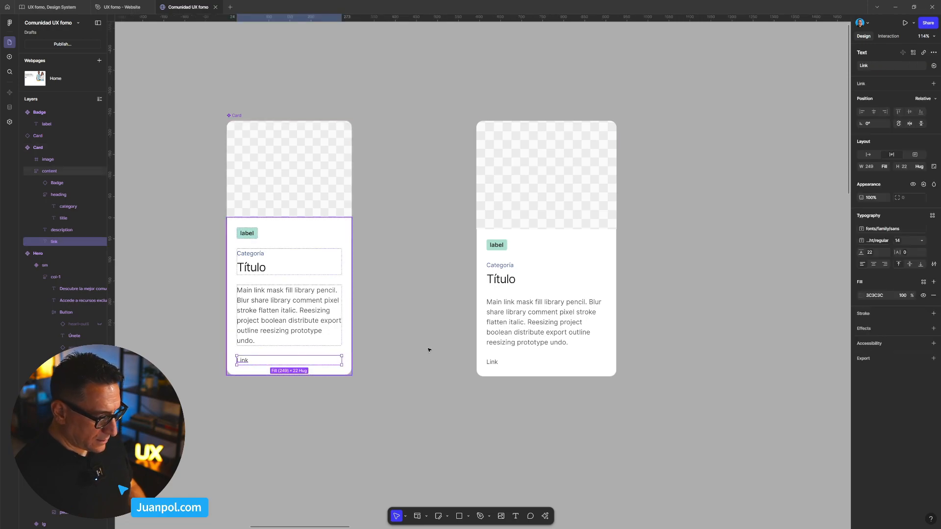
click(934, 84)
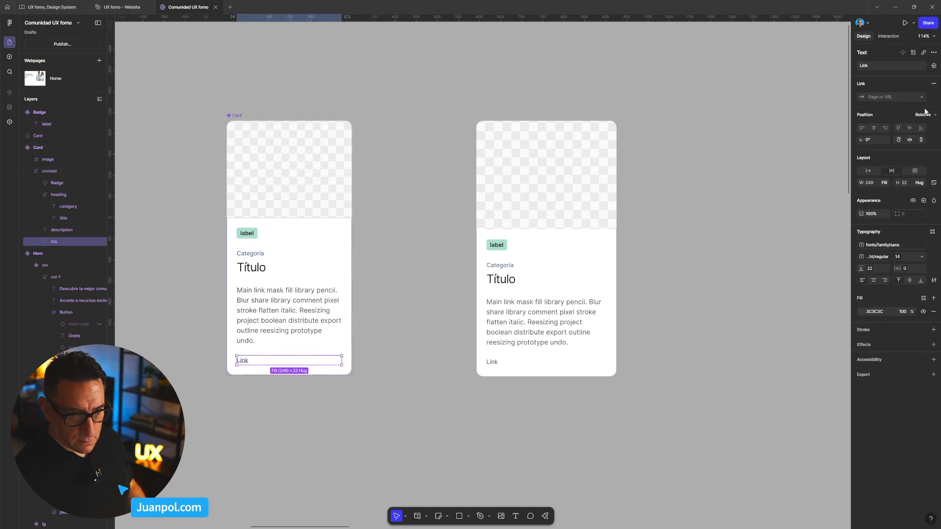
click(933, 84)
click(933, 66)
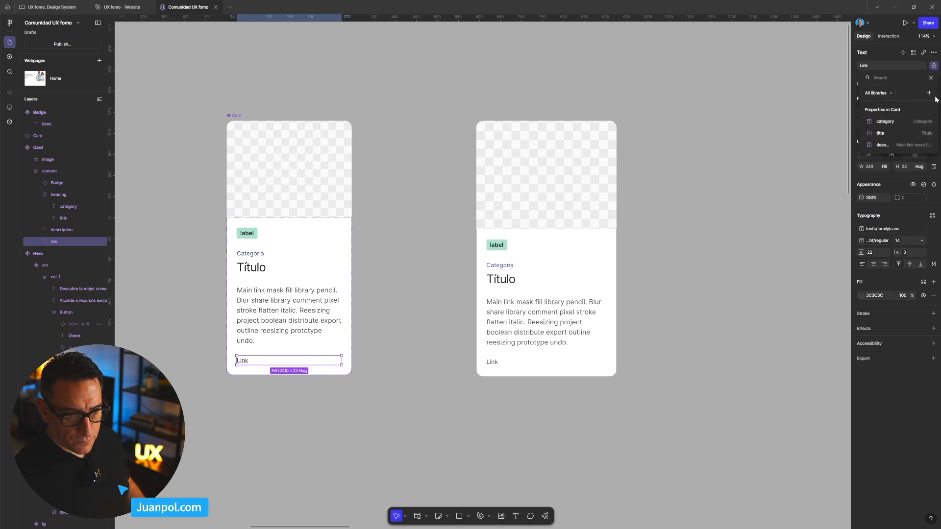
click(930, 93)
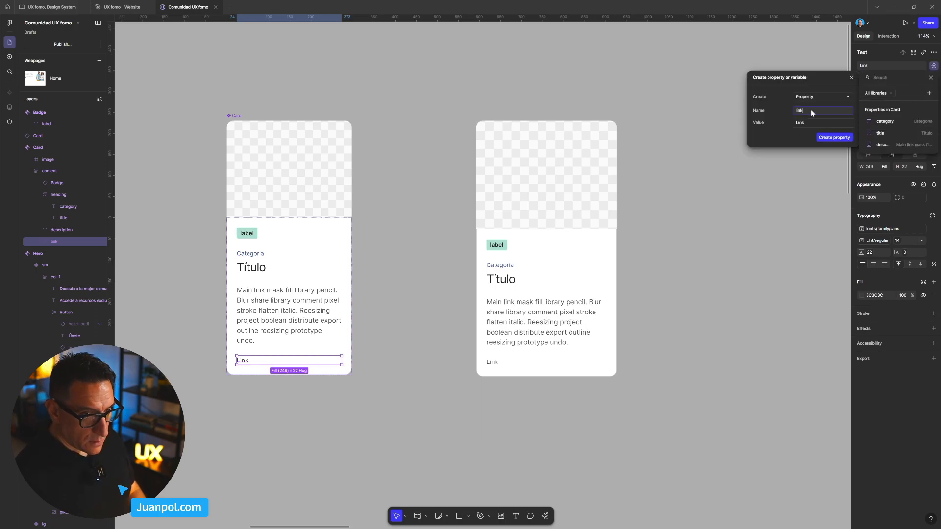
click(834, 137)
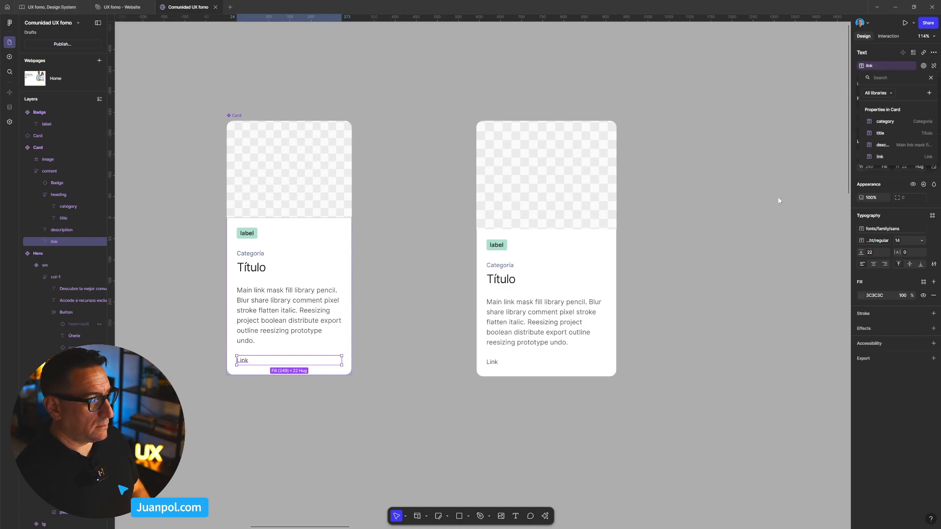
click(744, 220)
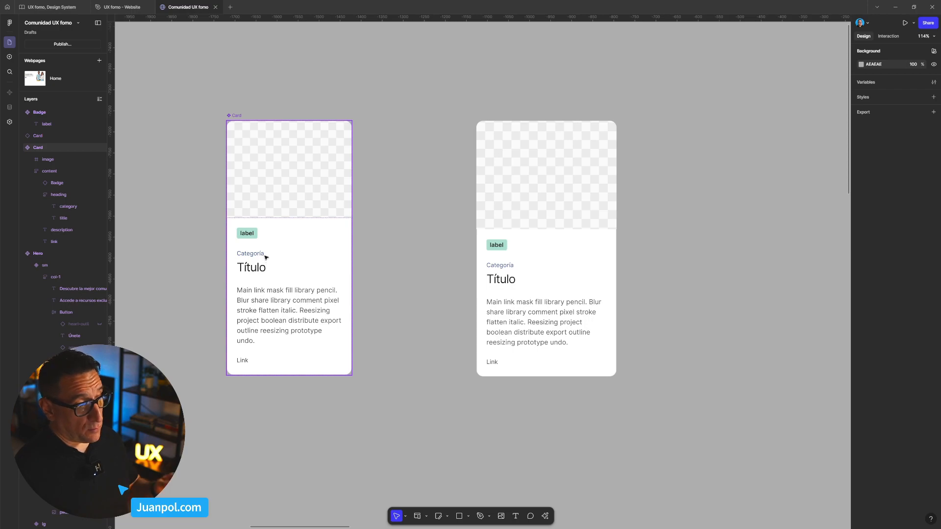
click(411, 324)
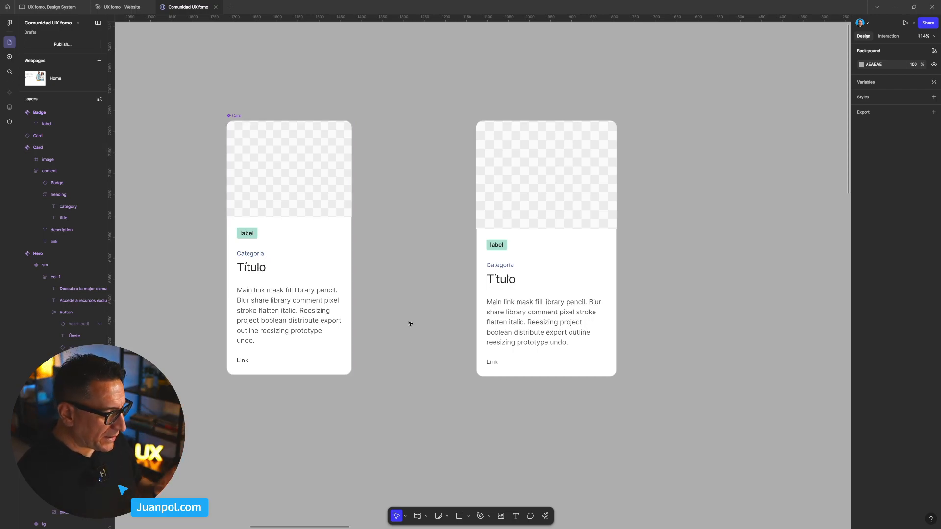
Set the vertical gap between items in the Card component's content frame to 16
click(346, 332)
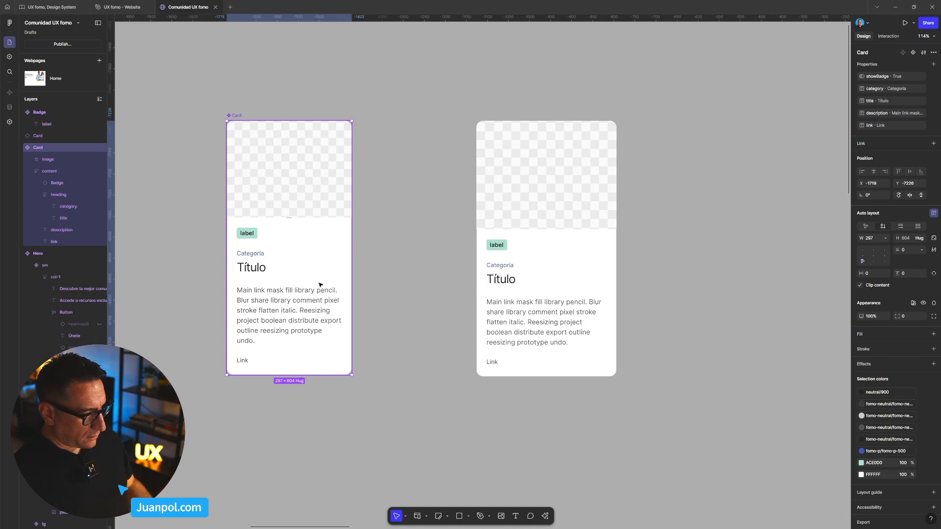
double_click(281, 289)
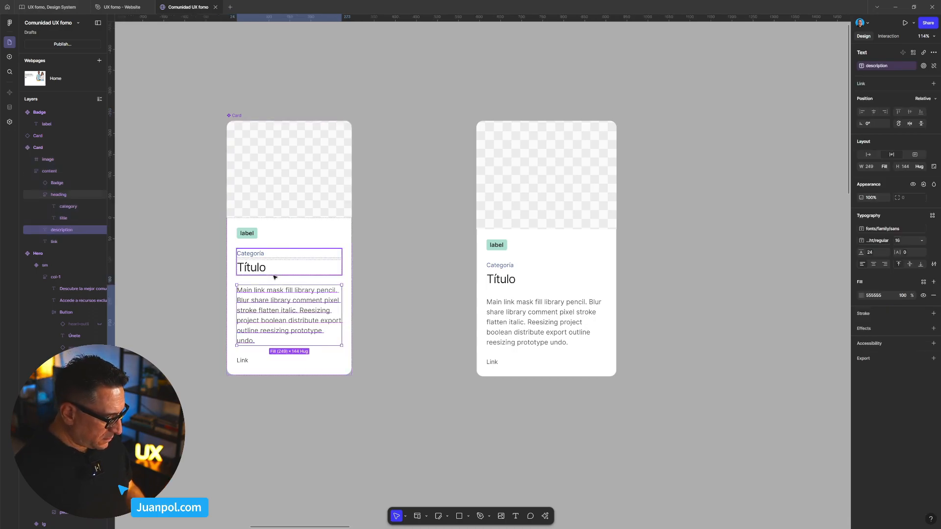
click(293, 237)
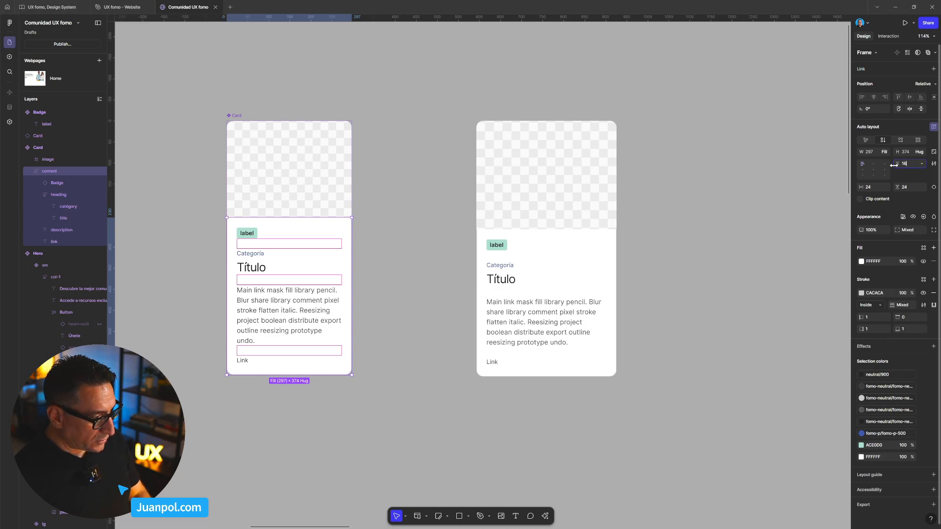
key(Return)
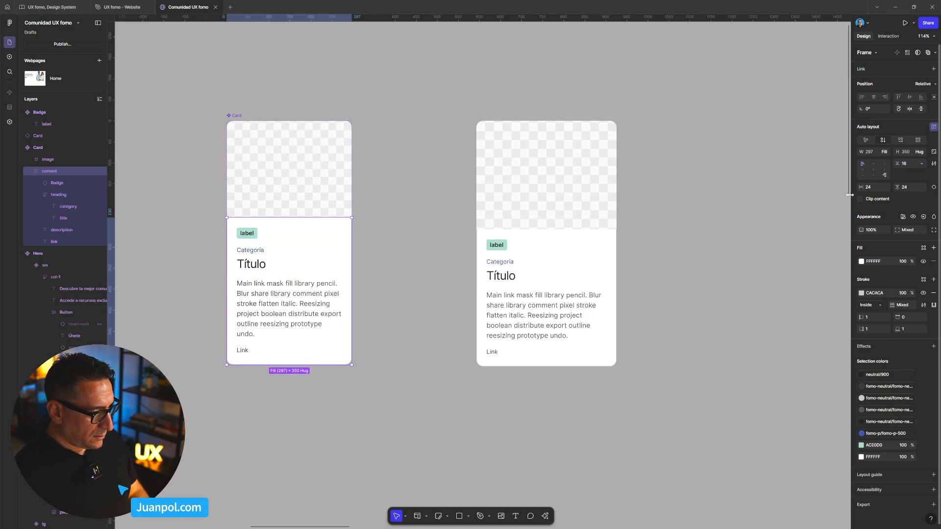
click(776, 272)
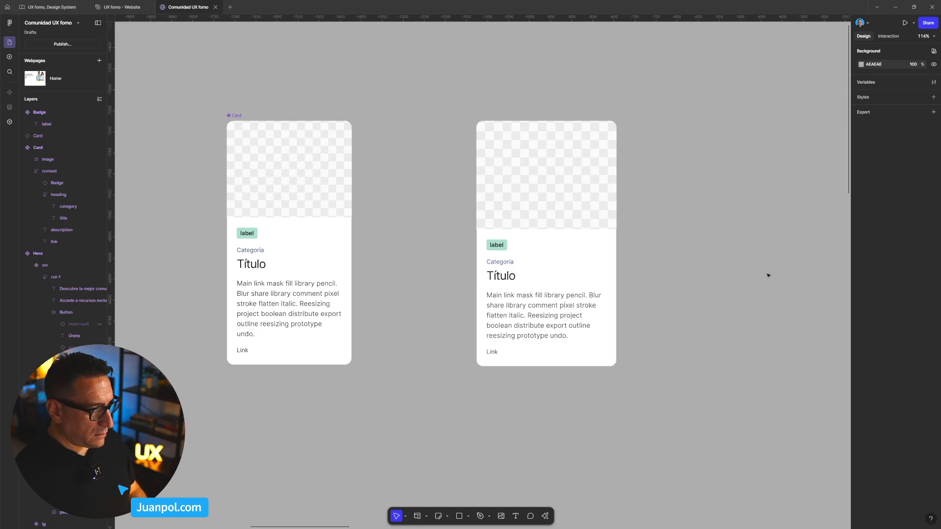
Move the Badge component so that it lines up with the Card component's left edge, just above it
scroll(772, 273, down, 10)
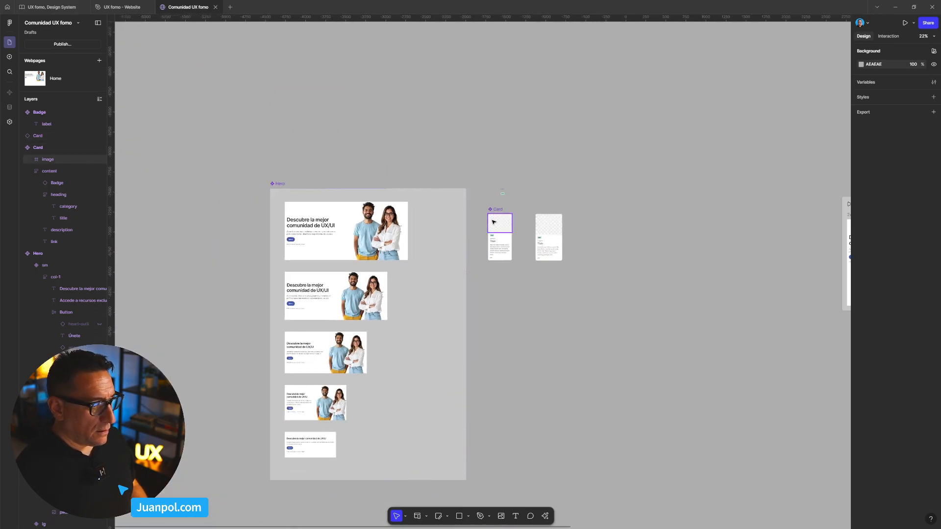
drag(502, 193, 489, 189)
drag(606, 214, 502, 194)
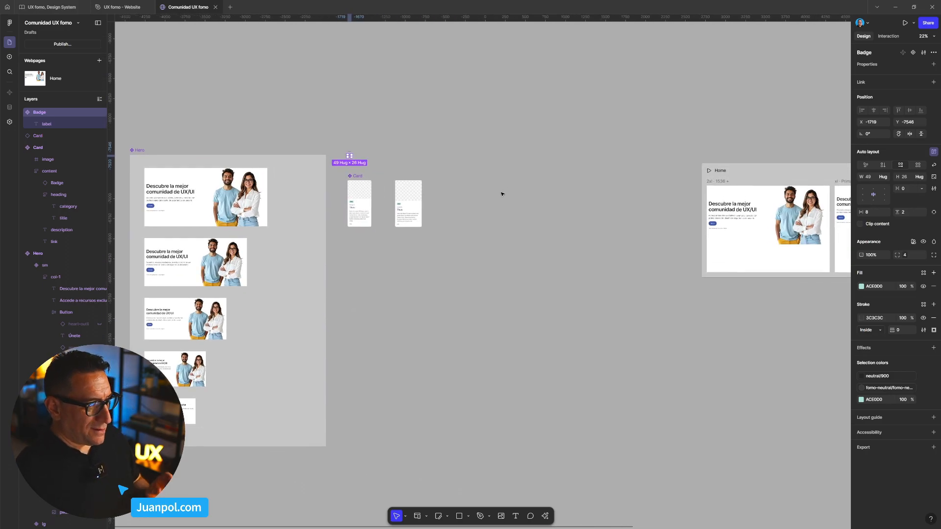
click(533, 253)
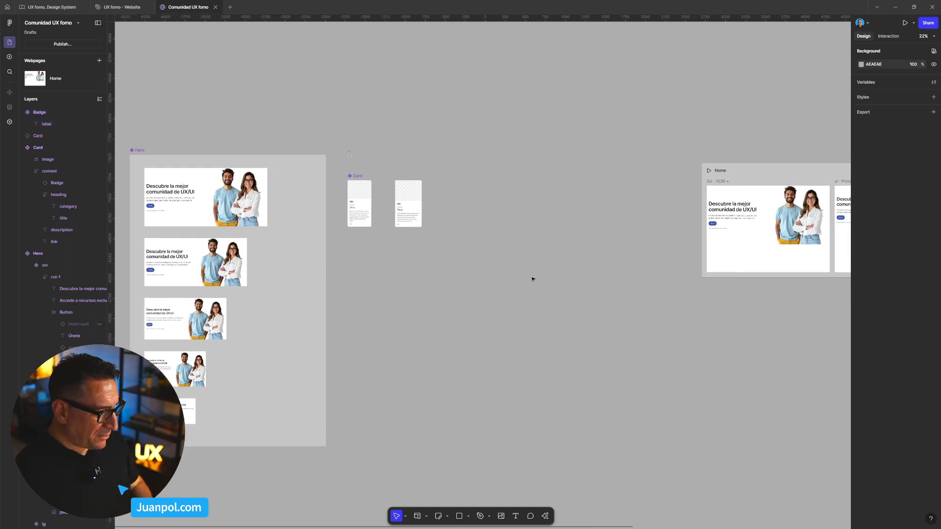
Delete the test copy beside the Card component and place a fresh Card instance in the empty space towards the Home page
click(418, 220)
key(Delete)
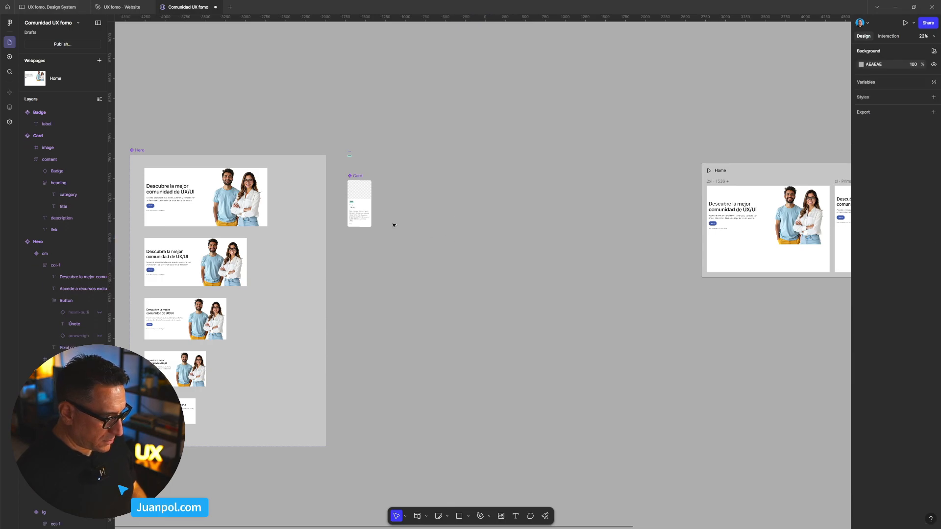
click(370, 223)
alt+drag(371, 225, 482, 249)
drag(569, 261, 384, 273)
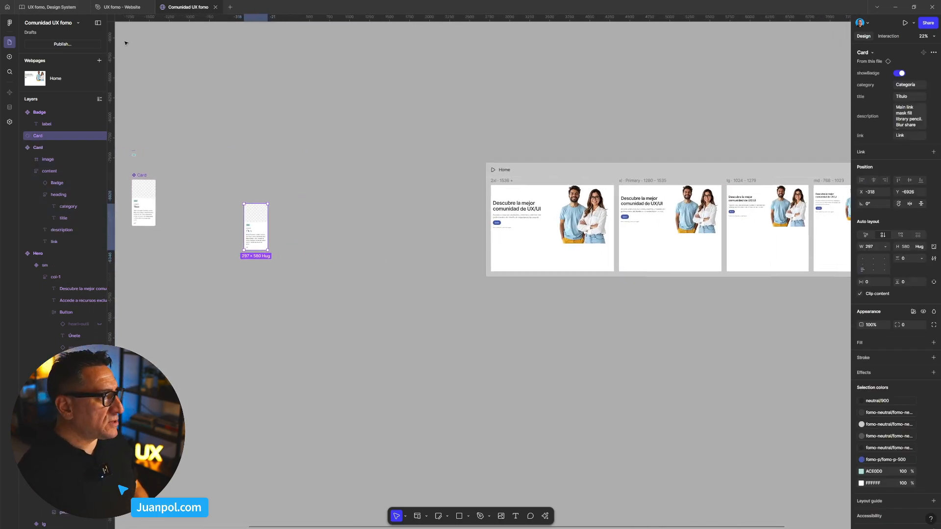
Switch to the UX fomo - Website file and examine the row of resource cards on the Diseños page
click(123, 7)
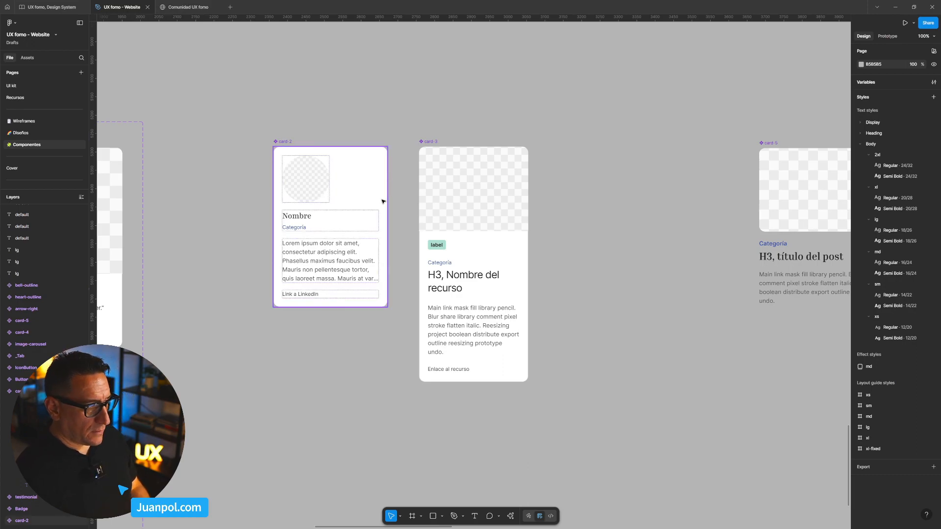
scroll(363, 202, down, 5)
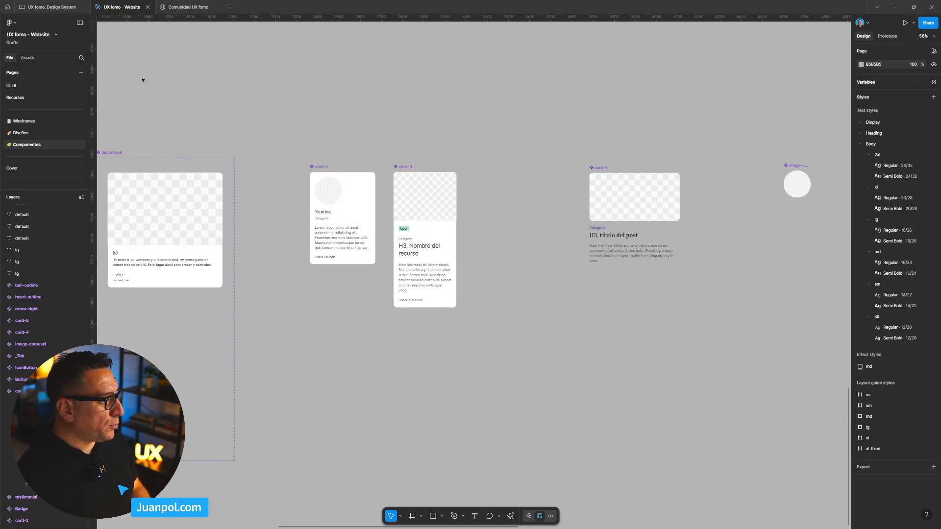
scroll(179, 103, down, 3)
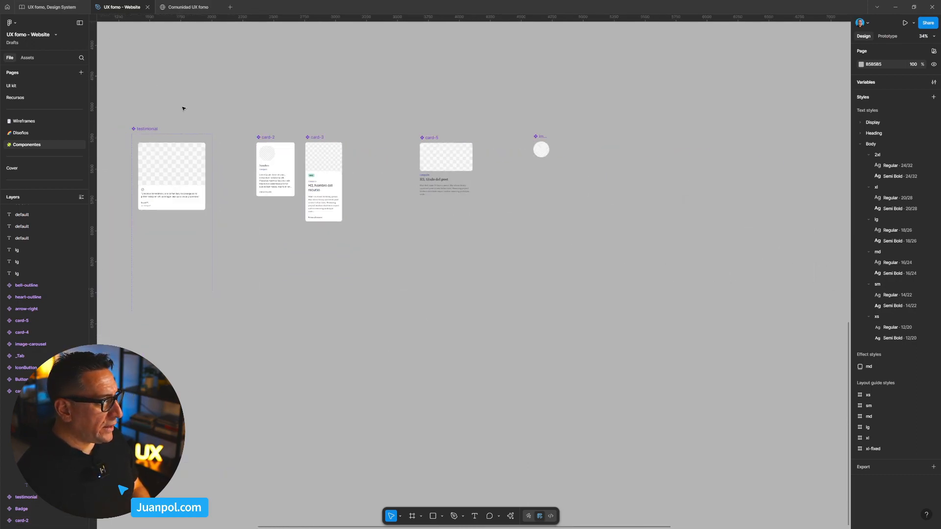
click(32, 129)
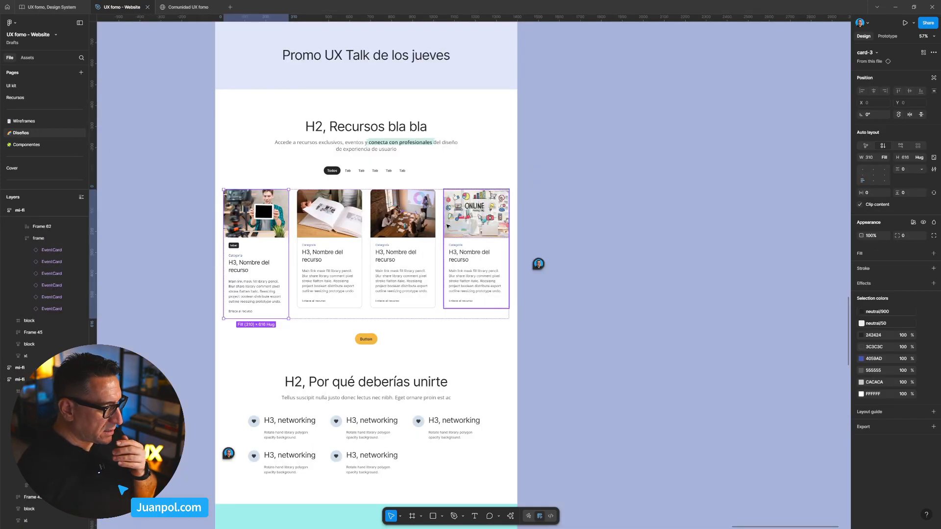
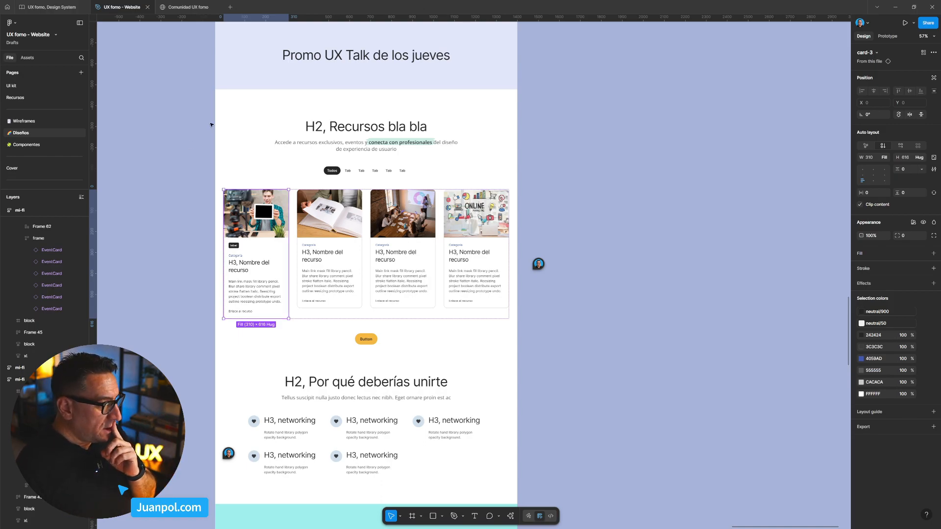
Return to the Comunidad UX fomo file, duplicate the Card instance beside itself and wrap both in a horizontal auto layout frame
click(185, 7)
click(275, 271)
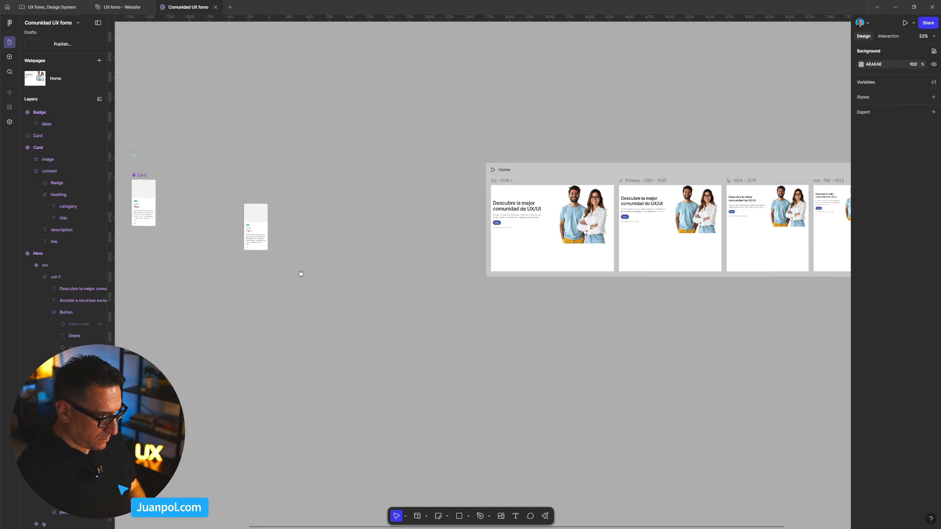
scroll(294, 274, right, 2)
click(223, 236)
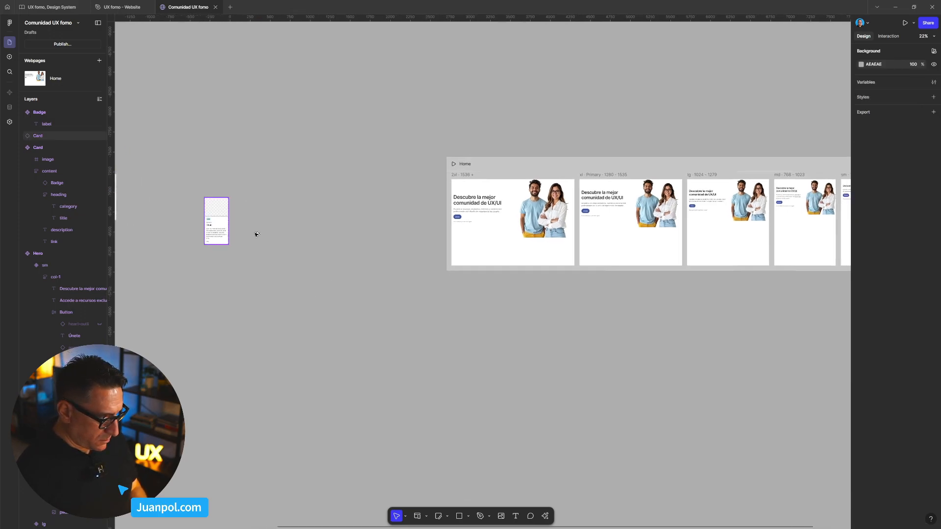
key(ctrl+d)
drag(318, 272, 188, 182)
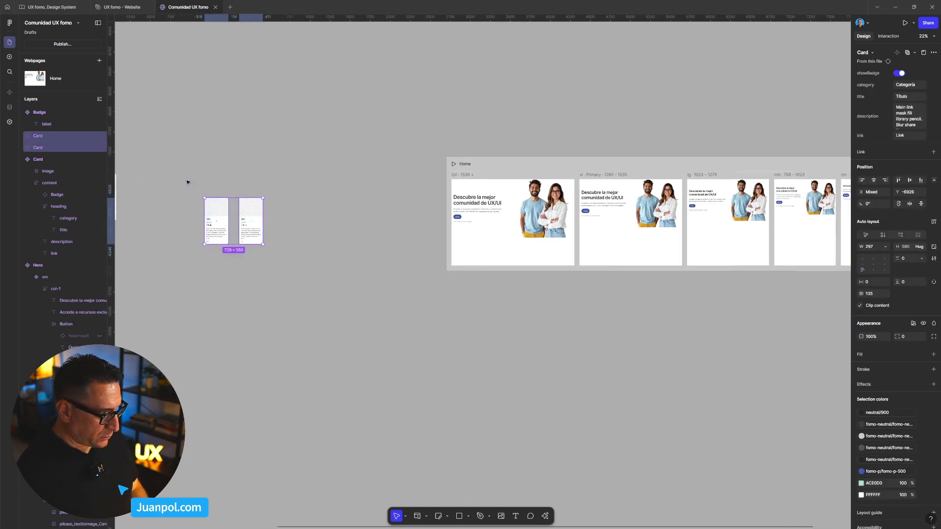
key(shift+a)
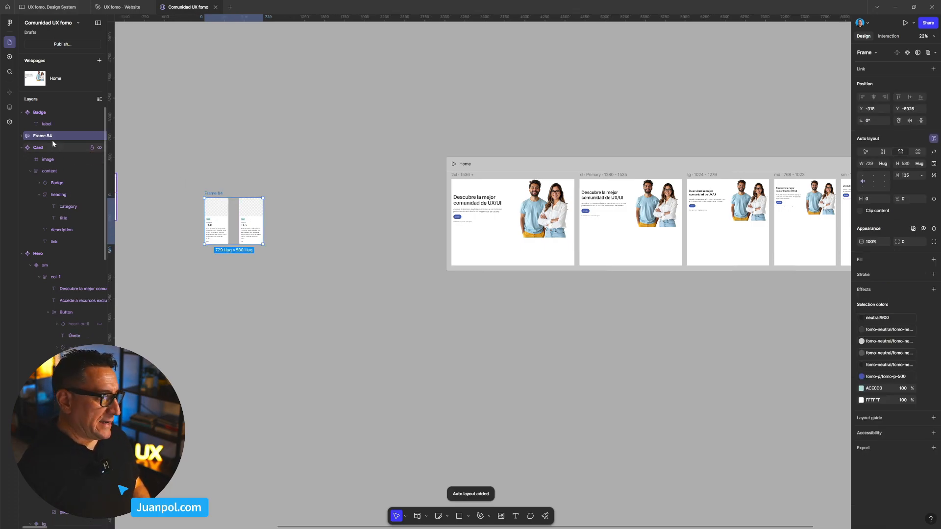
Rename the new auto layout frame as cards and set its horizontal gap to 32
double_click(49, 136)
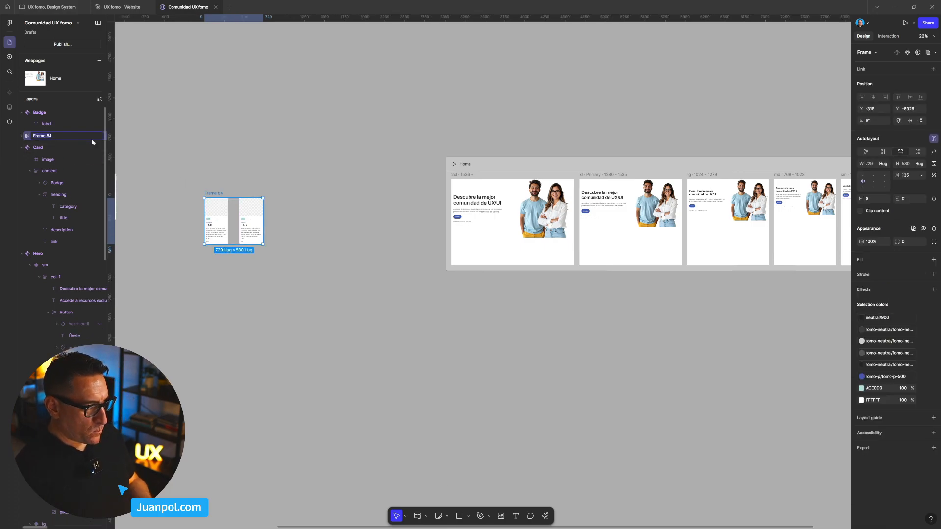
text(cards)
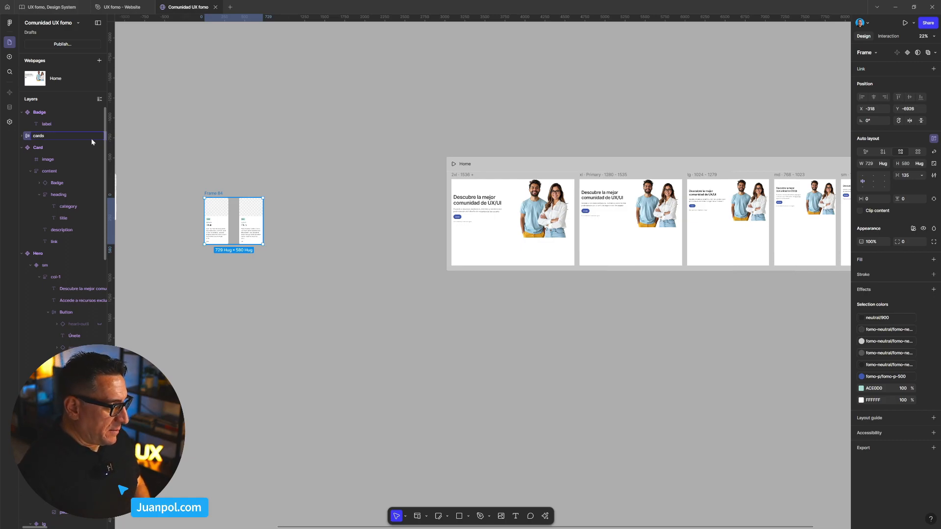
key(Return)
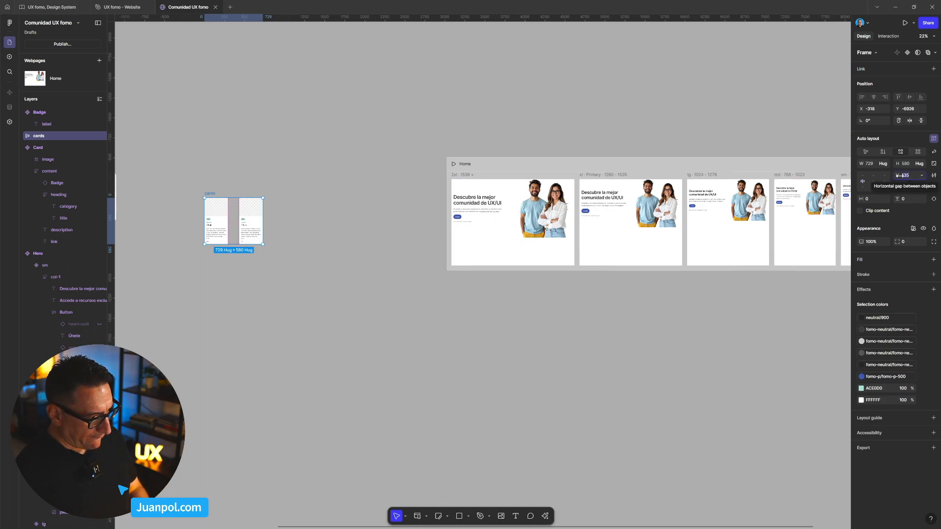
drag(900, 176, 900, 175)
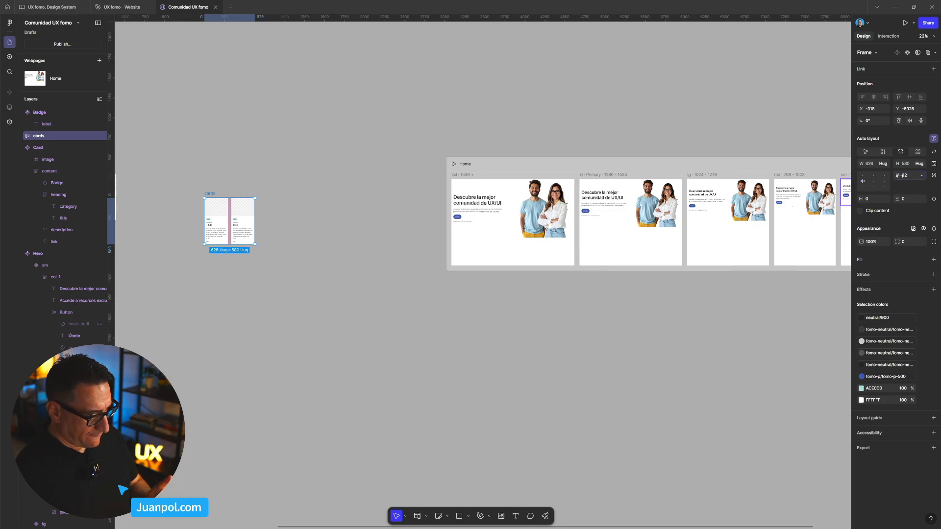
Duplicate the Card inside the cards frame until the row holds four, and convert the frame into a component
scroll(221, 209, up, 3)
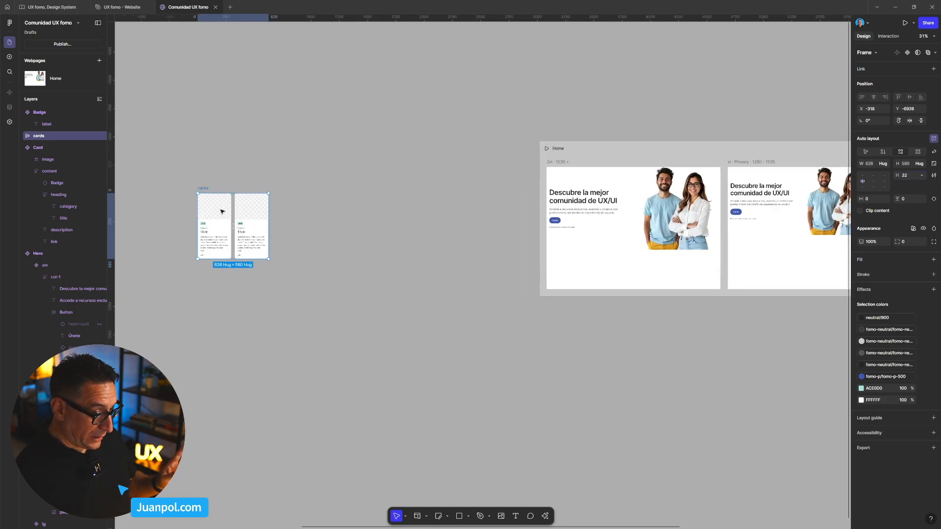
click(250, 213)
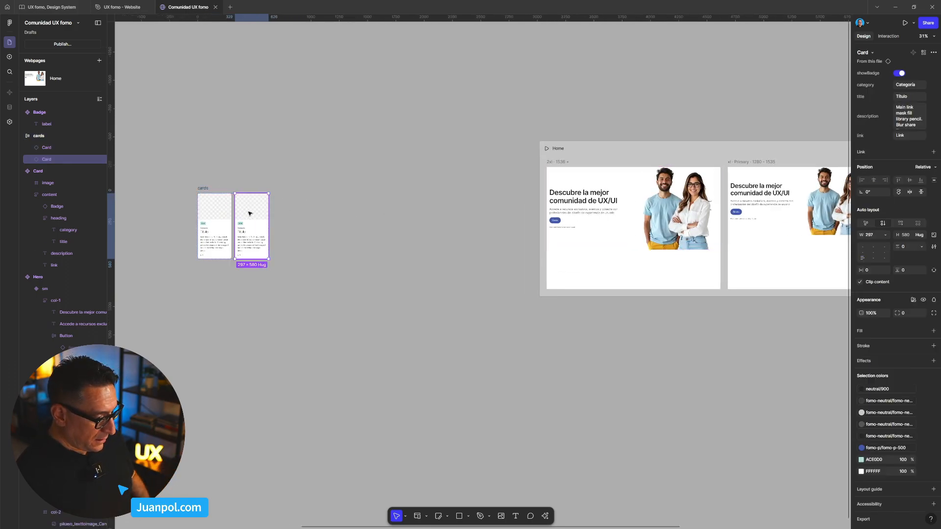
key(ctrl+d)
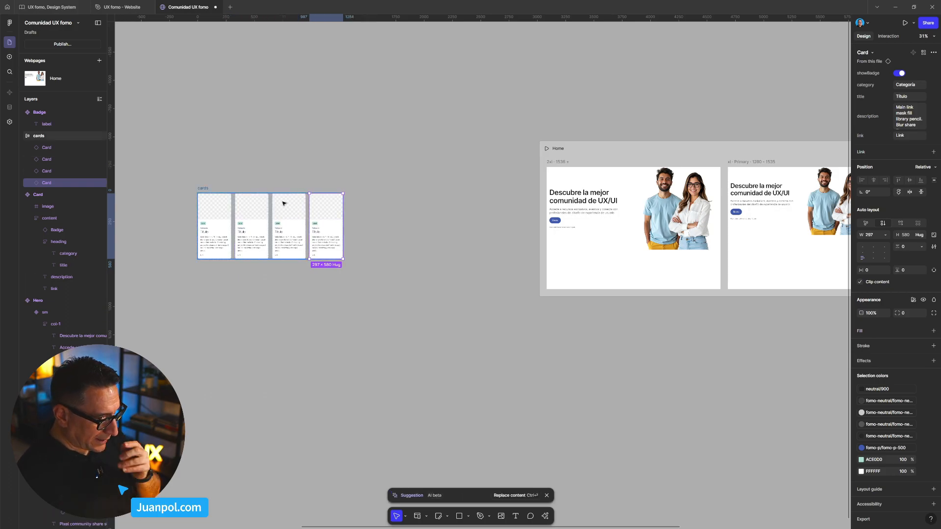
click(203, 188)
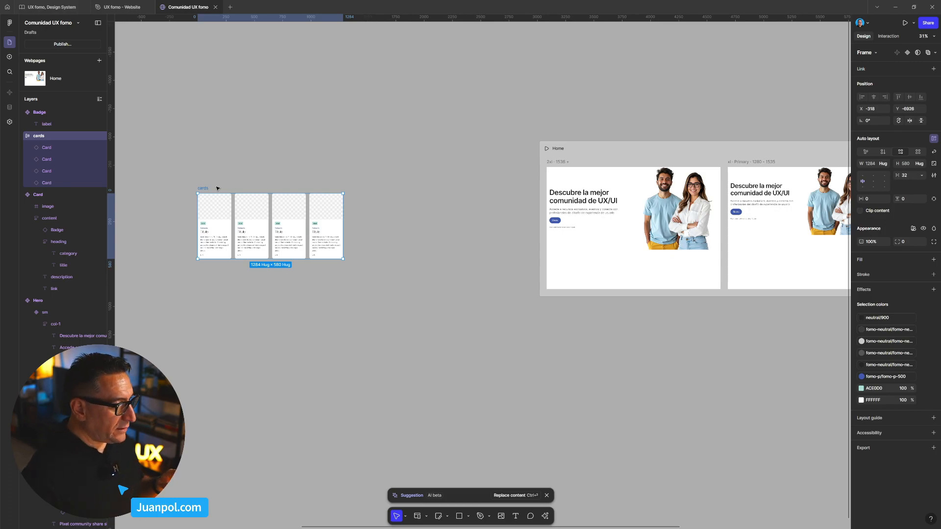
key(ctrl+alt+k)
scroll(238, 190, down, 3)
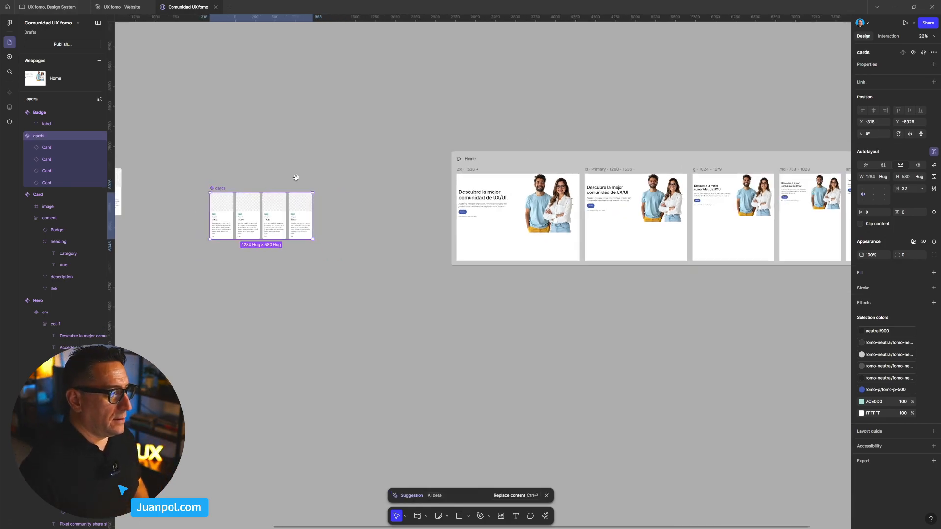
Move the cards component closer to the Home webpage and set its width to 1280
drag(194, 154, 540, 264)
scroll(491, 235, right, 5)
drag(434, 256, 144, 224)
drag(222, 189, 422, 176)
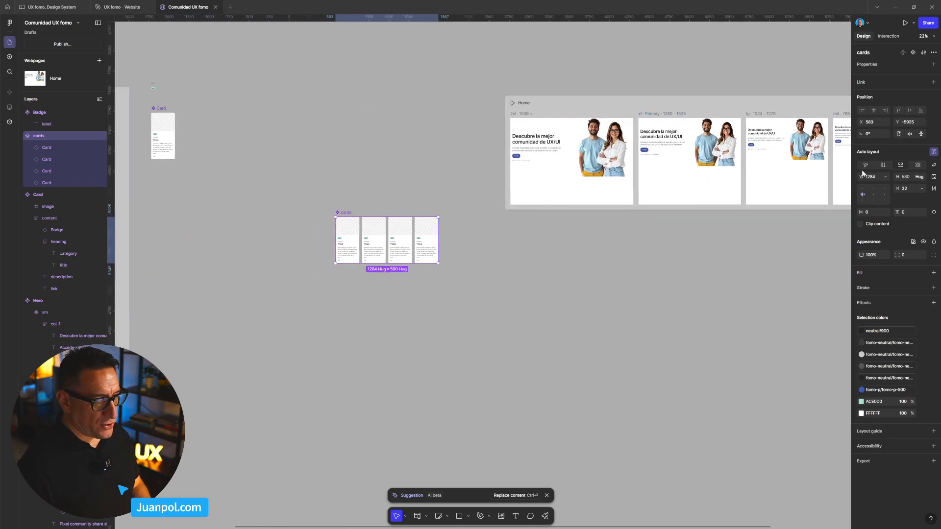
click(873, 177)
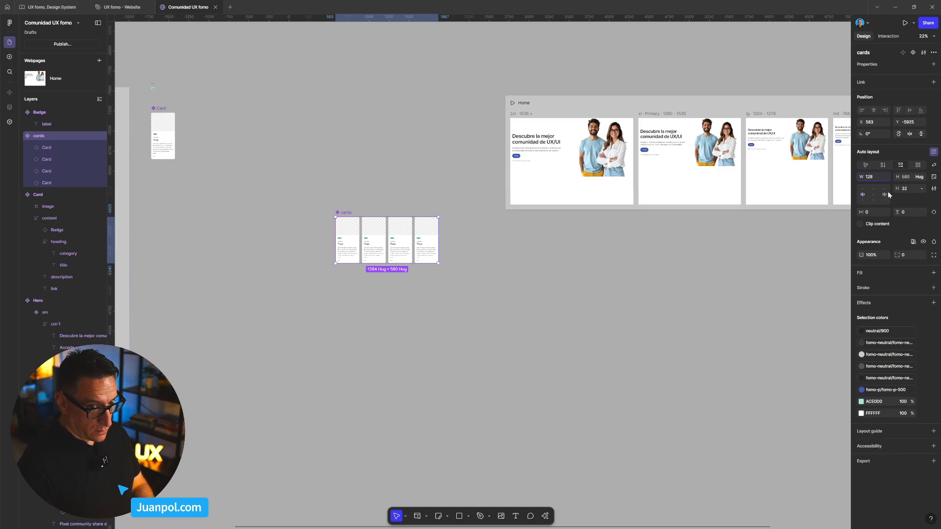
key(Return)
Set the width of all four Card instances inside the cards component to Fill container
scroll(359, 267, up, 2)
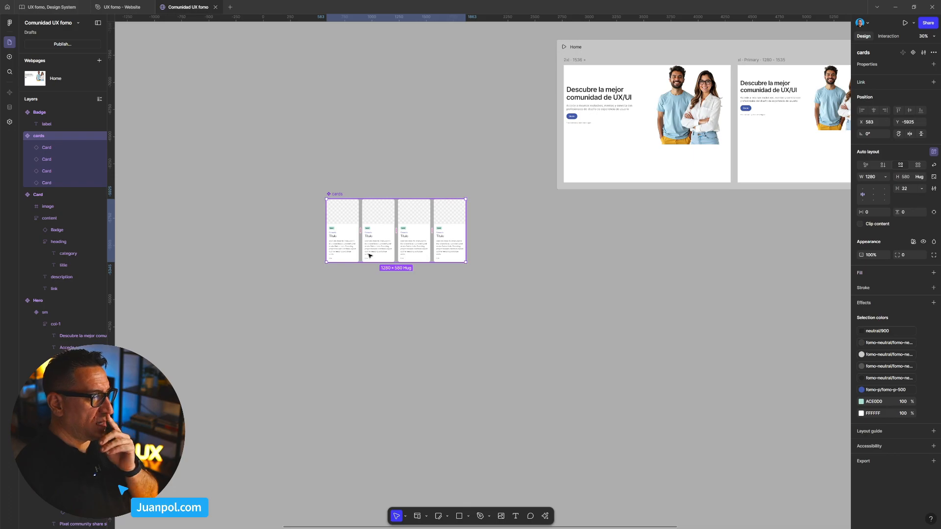
key(Return)
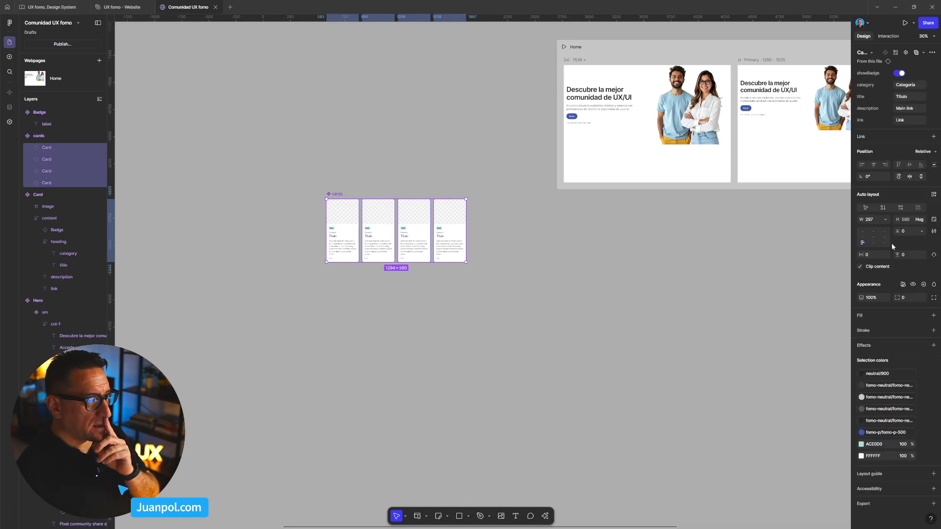
click(885, 221)
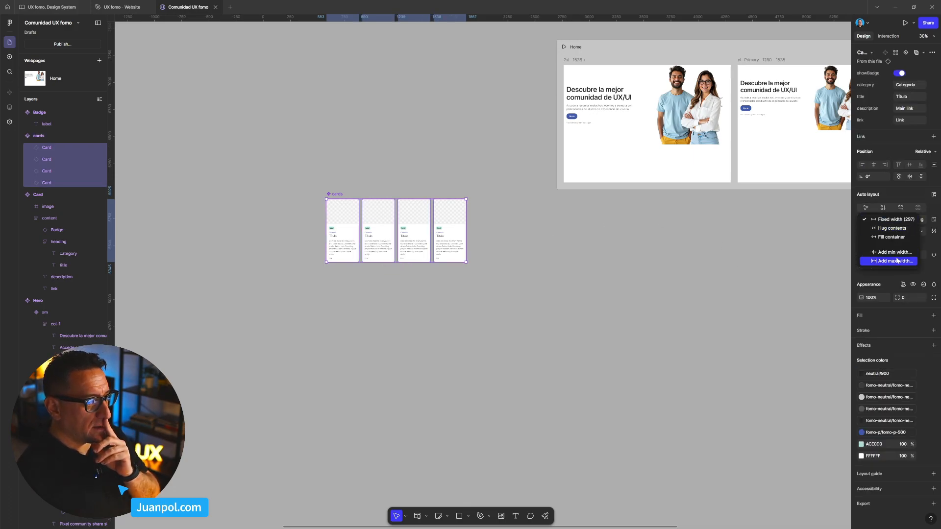
click(898, 238)
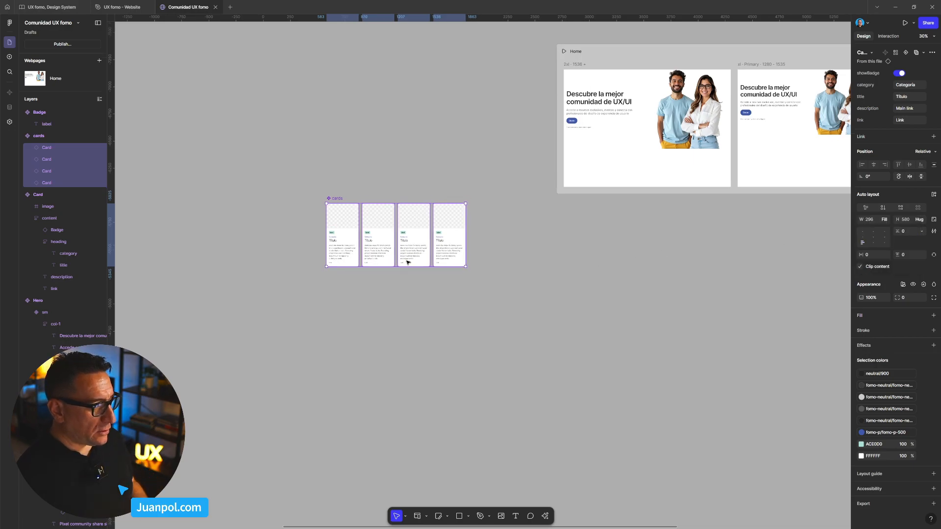
Examine the Home breakpoints and inspect the padding of the hero's text column and its heading
scroll(420, 275, up, 5)
click(630, 217)
scroll(317, 119, down, 5)
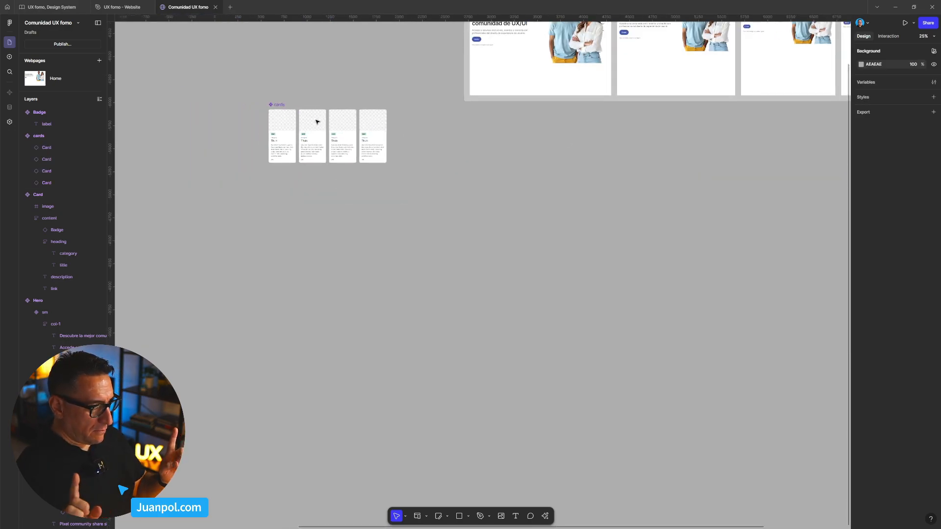
scroll(566, 202, up, 3)
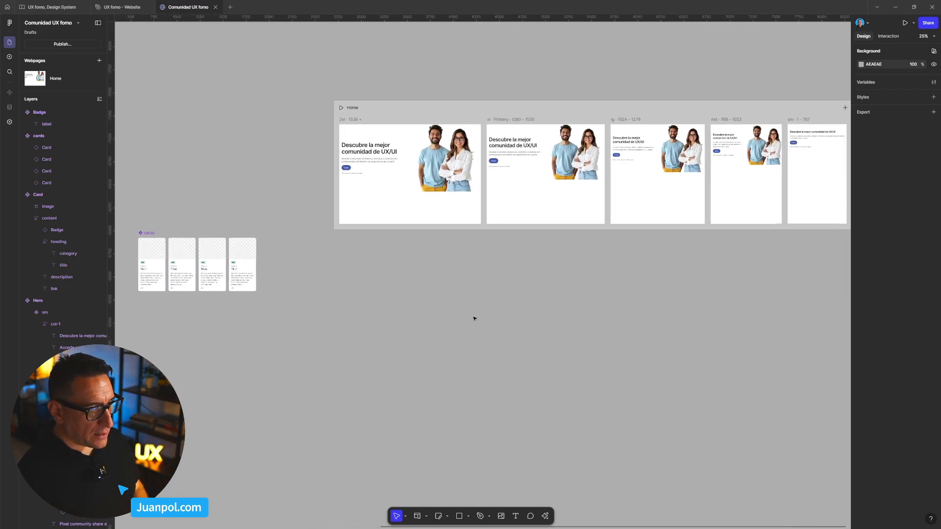
scroll(617, 153, up, 2)
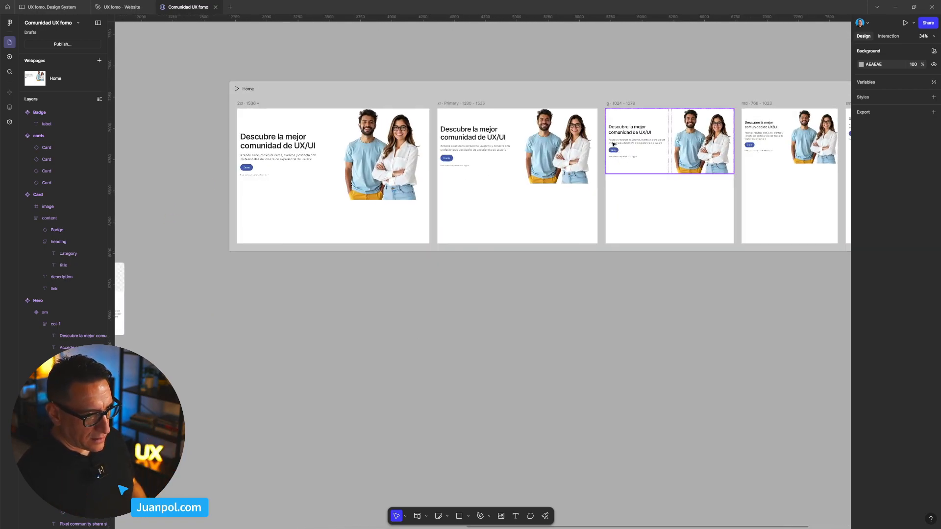
double_click(614, 145)
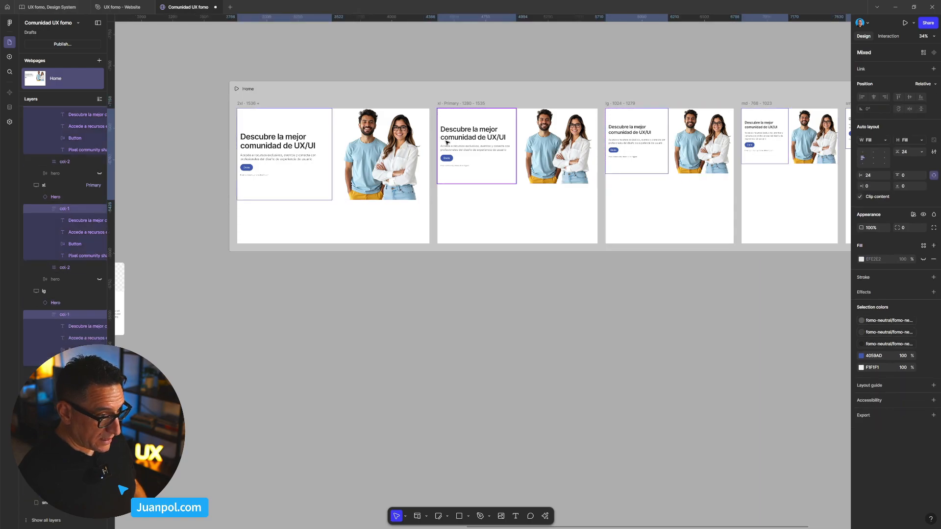
double_click(447, 139)
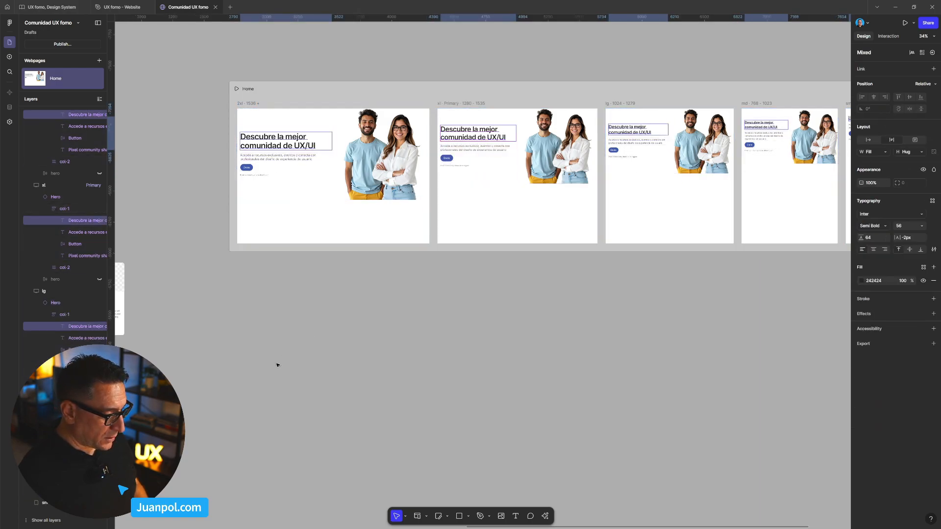
click(272, 367)
scroll(269, 371, down, 3)
drag(269, 370, 626, 298)
scroll(516, 264, up, 3)
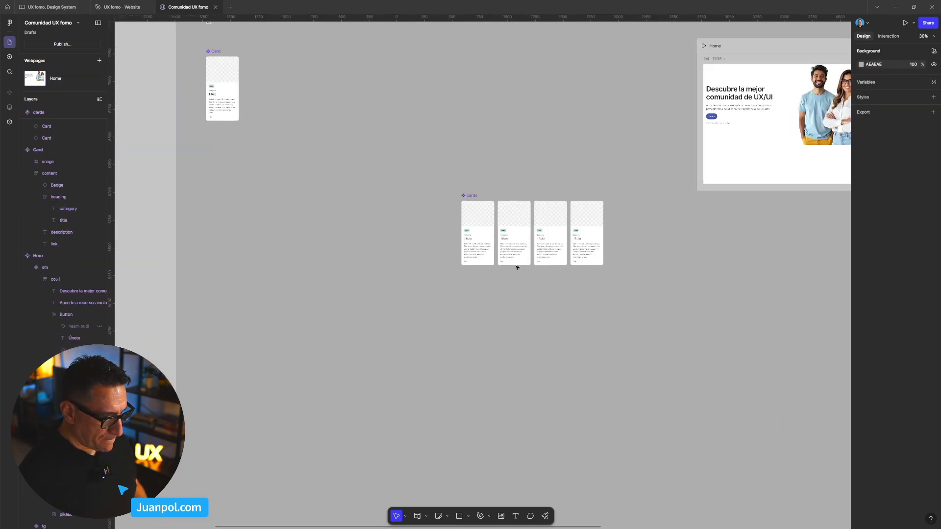
Set the horizontal padding of the cards component to 24
click(478, 201)
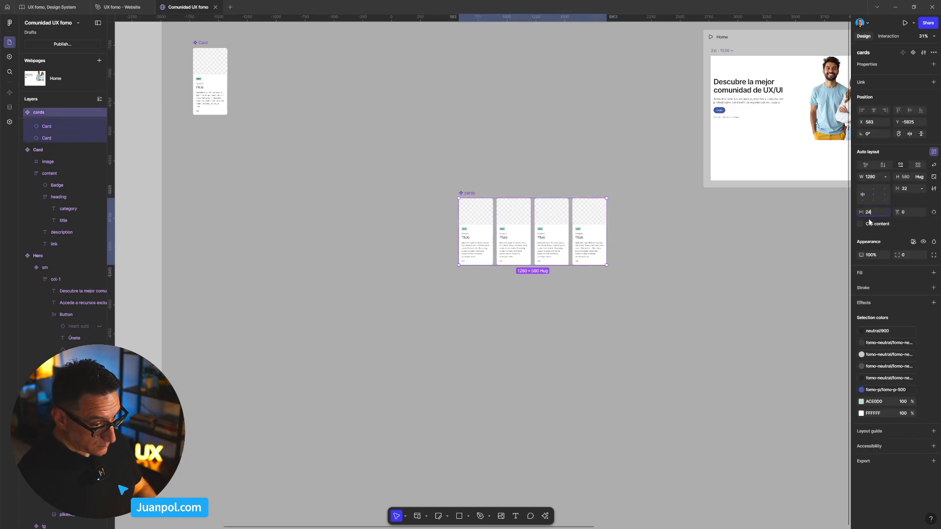
key(Return)
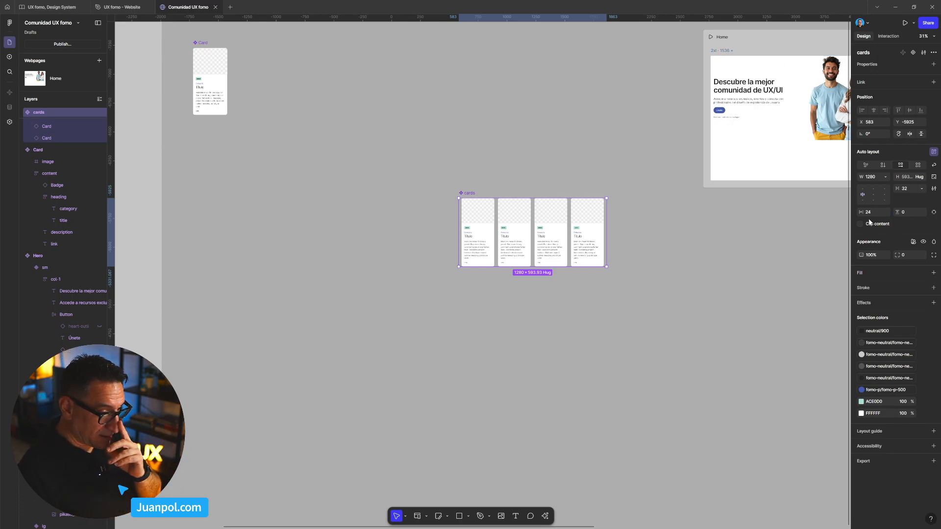
scroll(757, 360, right, 5)
scroll(757, 361, up, 2)
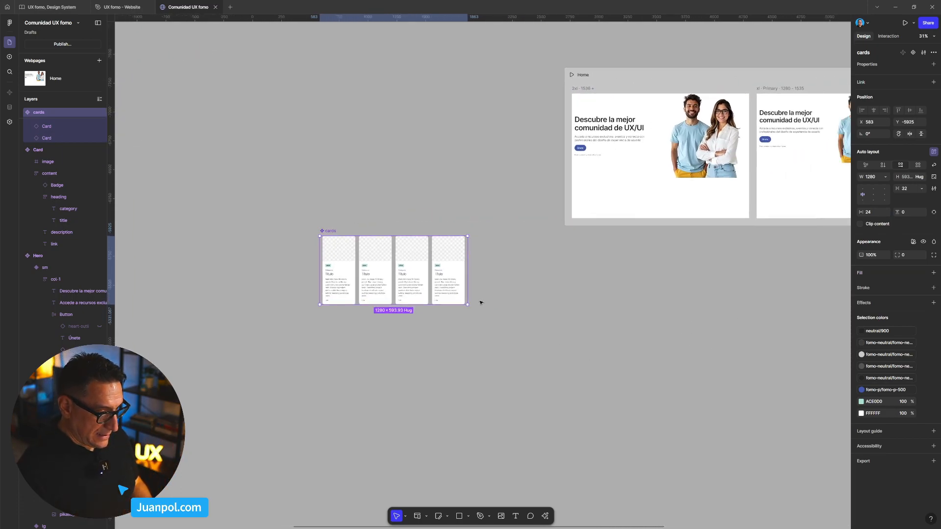
Turn off the showBadge property on all four Card instances inside the cards component
key(Return)
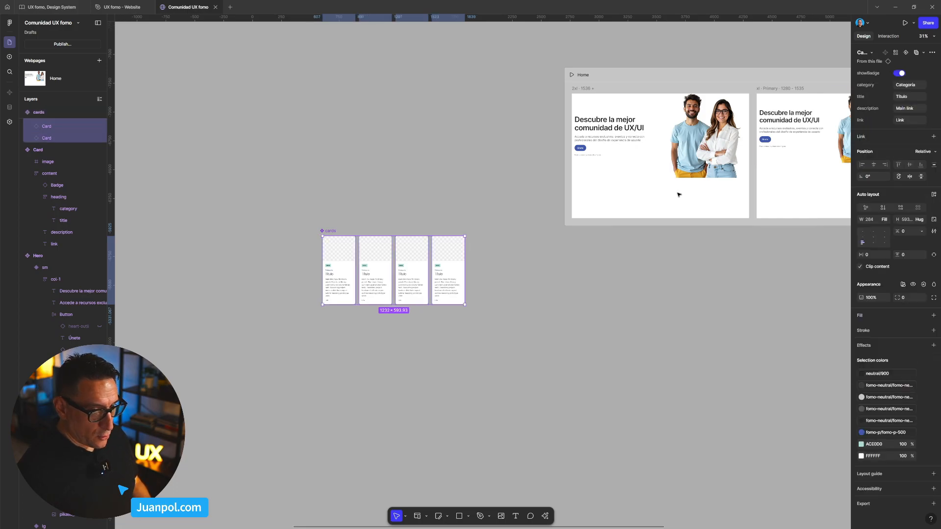
click(902, 73)
click(393, 316)
scroll(393, 316, up, 1)
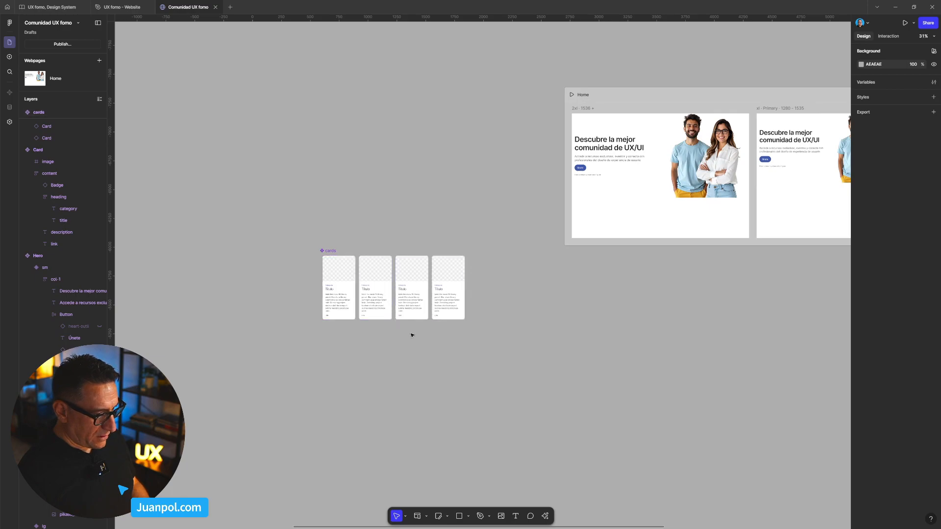
scroll(405, 332, up, 2)
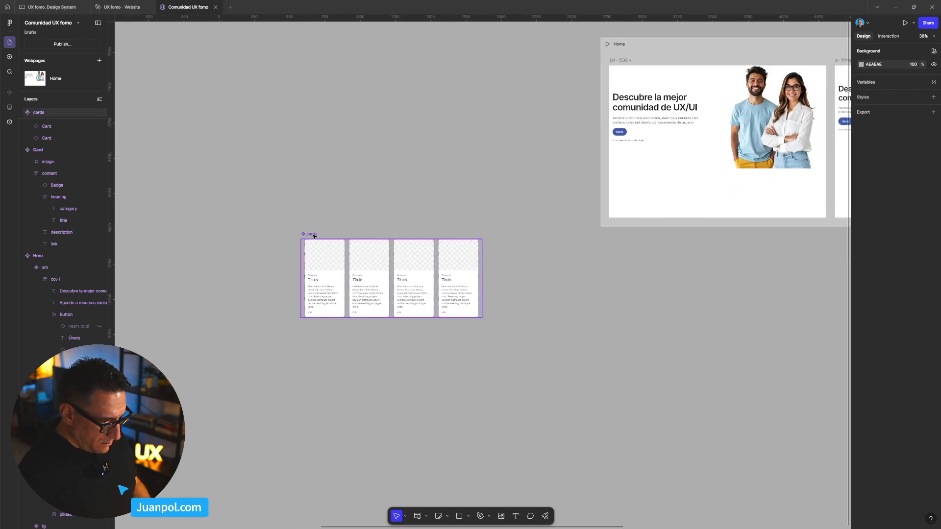
drag(515, 235, 356, 209)
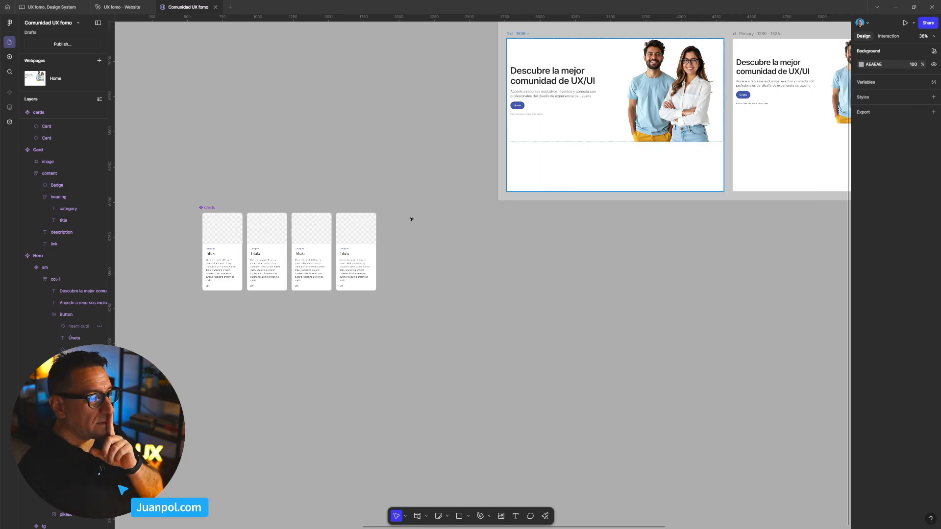
Set the vertical padding of the cards component to 56
click(251, 246)
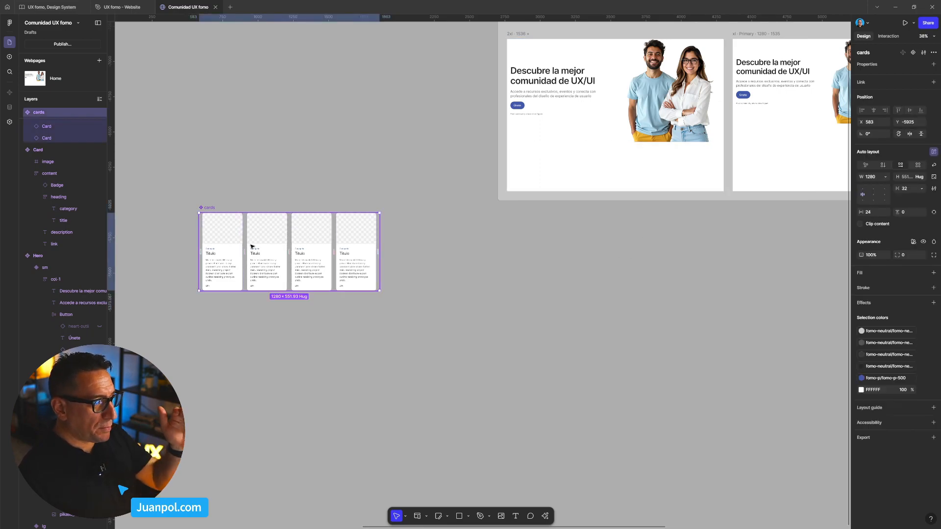
click(907, 213)
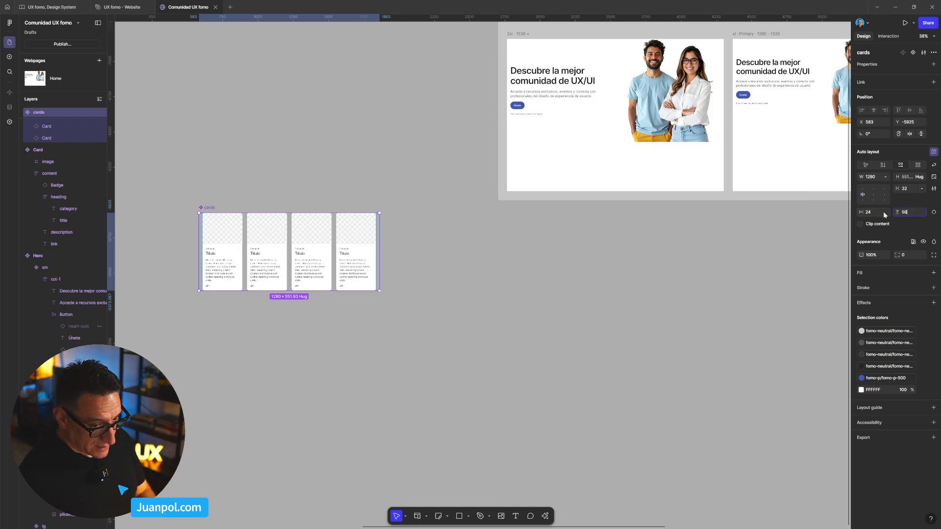
key(Return)
scroll(542, 437, down, 3)
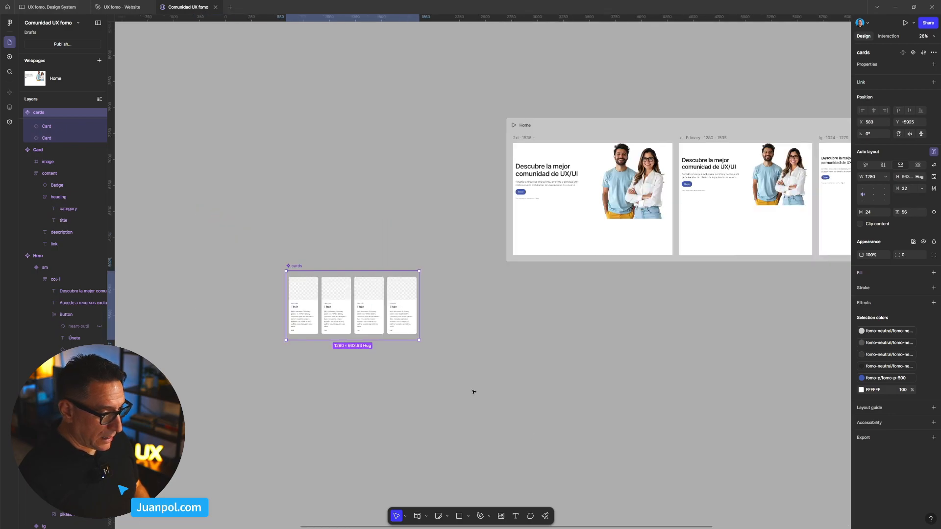
Place an instance of the cards component below the hero in the xl primary breakpoint of the Home webpage
drag(337, 315, 492, 370)
drag(450, 322, 529, 236)
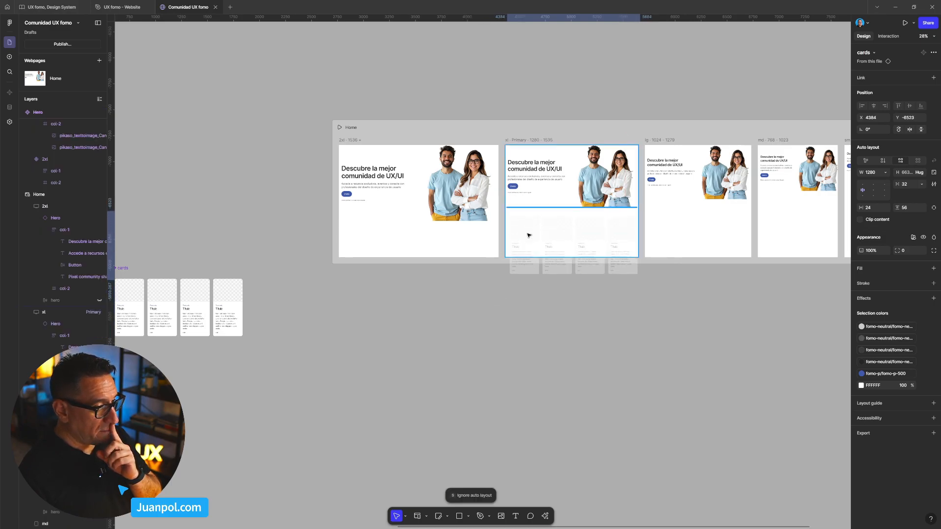
drag(529, 235, 528, 234)
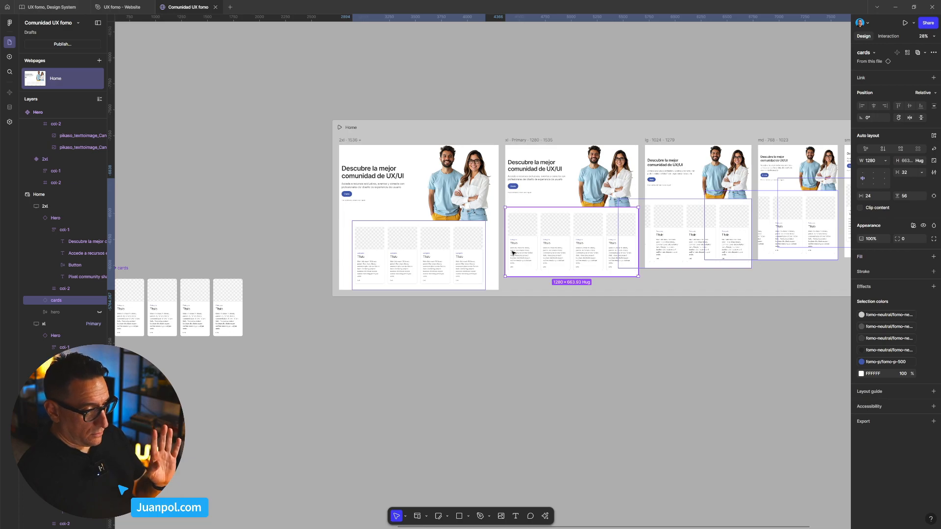
click(481, 404)
scroll(500, 357, right, 3)
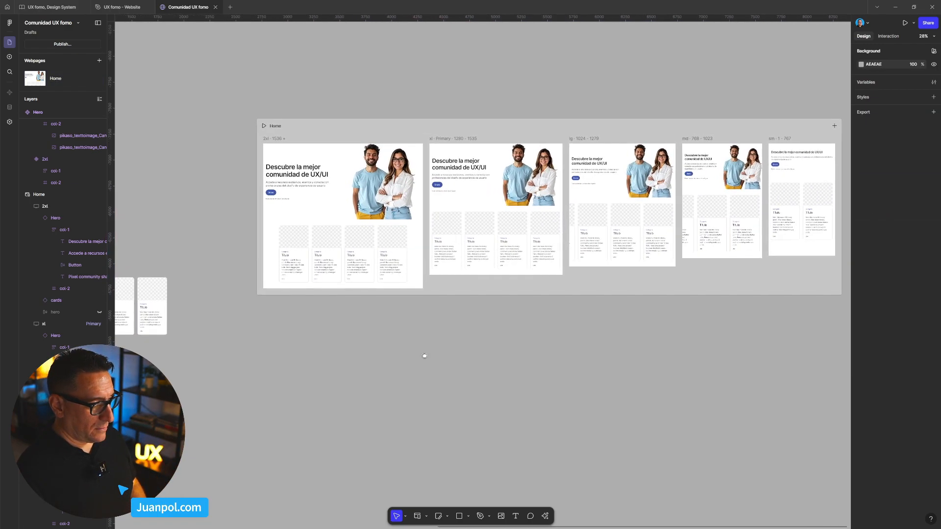
scroll(425, 356, left, 4)
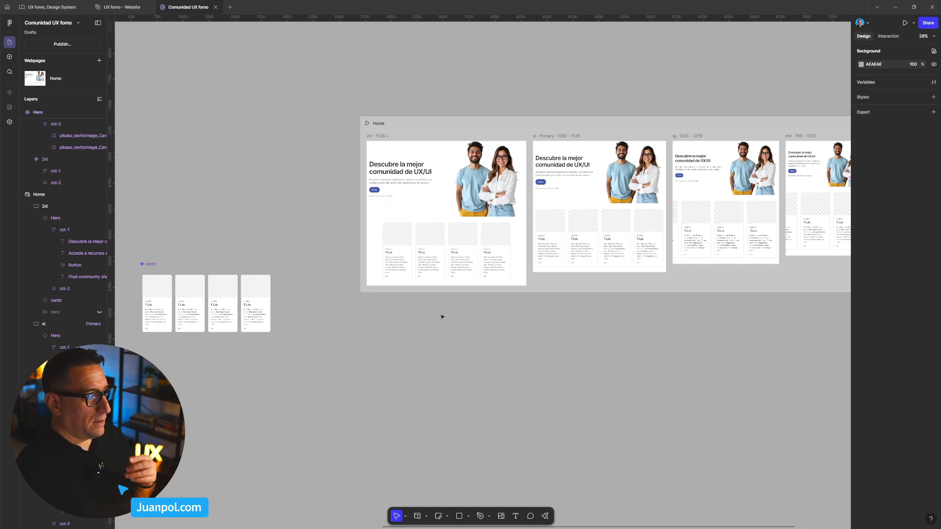
Preview the Home webpage, widen the preview to 1714 to check the cards row, and return to the canvas
click(414, 128)
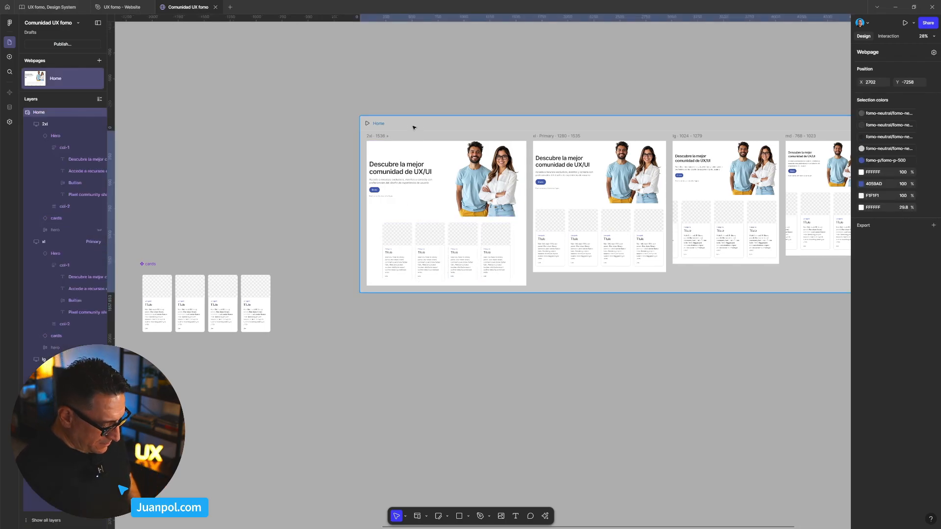
key(shift+space)
scroll(551, 348, down, 1)
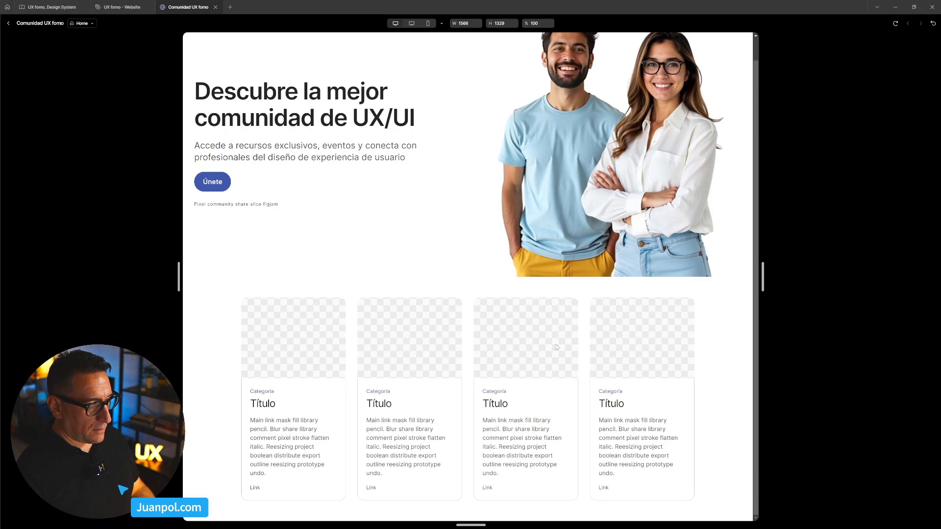
drag(763, 277, 784, 299)
mouse_move(112, 7)
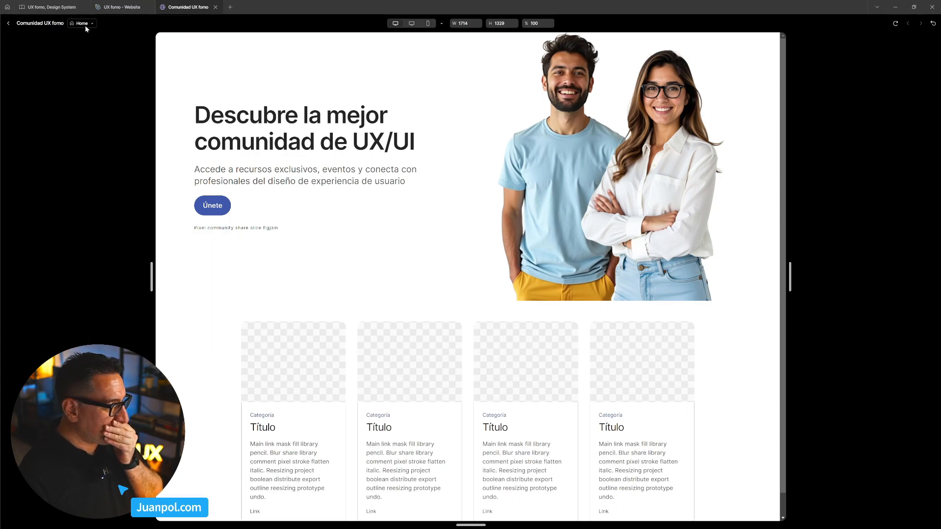
click(9, 24)
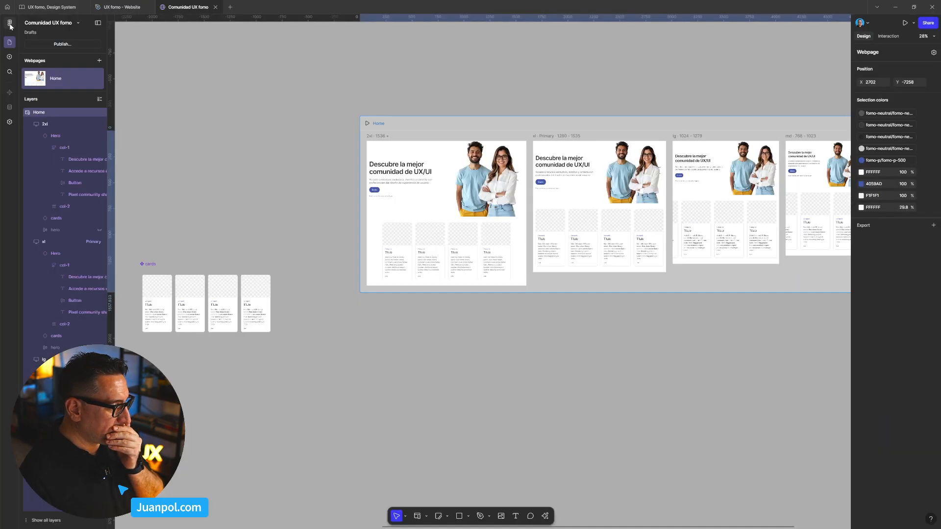
Move the main cards component up beside the Home webpage, to about X 604, Y -6636
click(611, 402)
drag(567, 374, 621, 384)
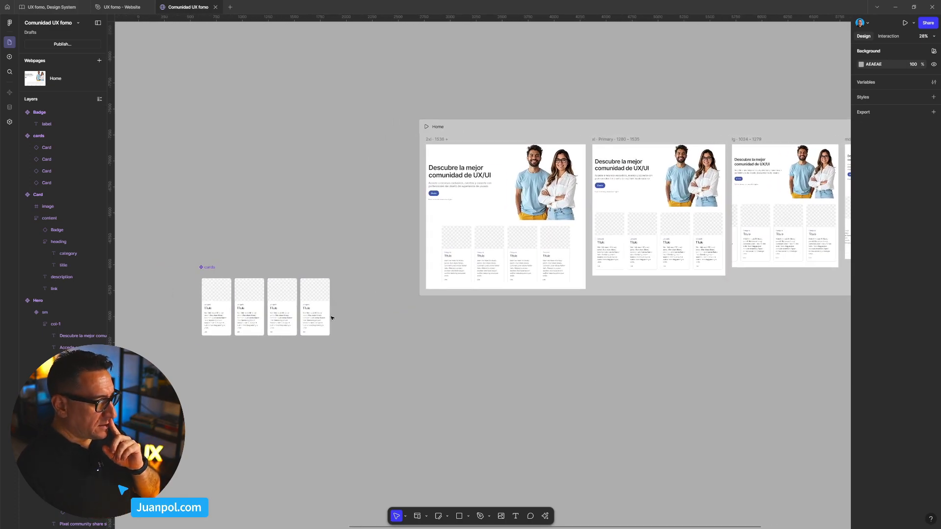
click(207, 268)
drag(206, 268, 212, 195)
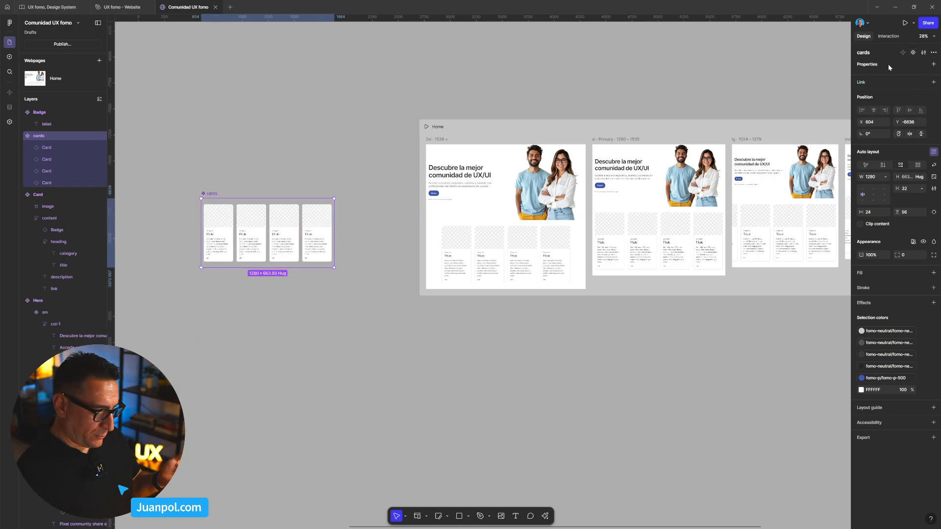
Add a second variant to the cards component and rename its variant property as size
click(913, 52)
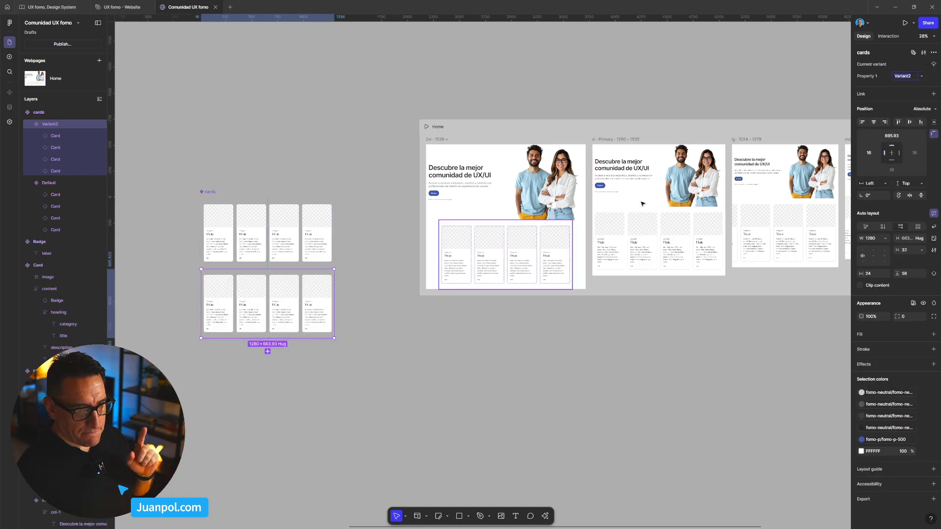
click(211, 193)
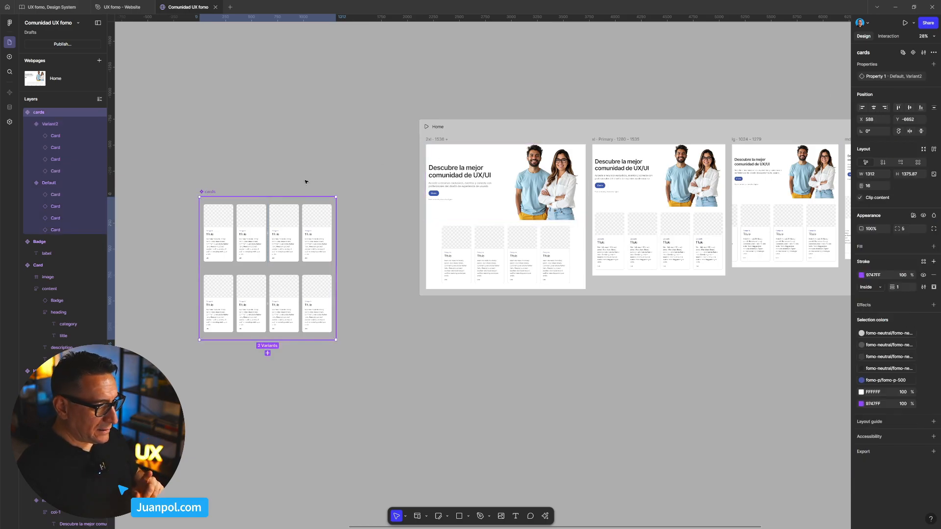
double_click(880, 77)
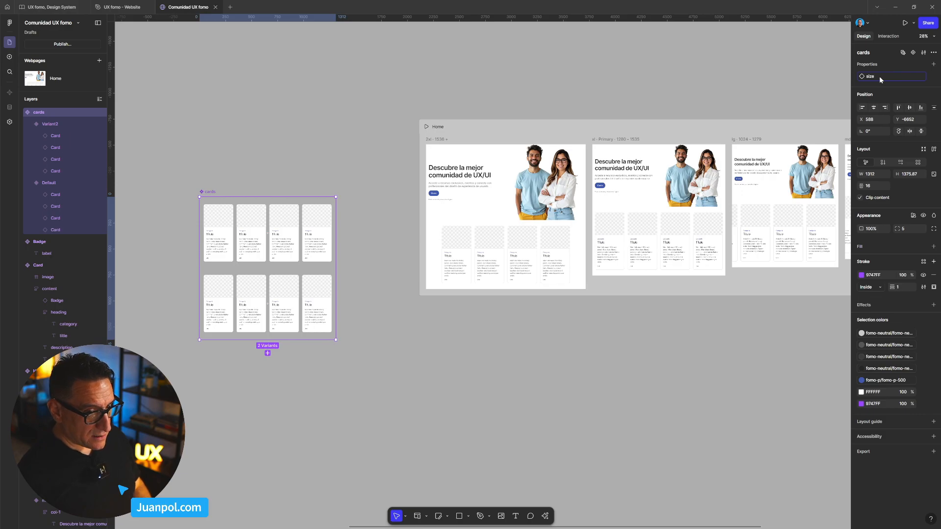
Confirm the size property name and set the second cards variant's size value to lg
key(Return)
click(502, 183)
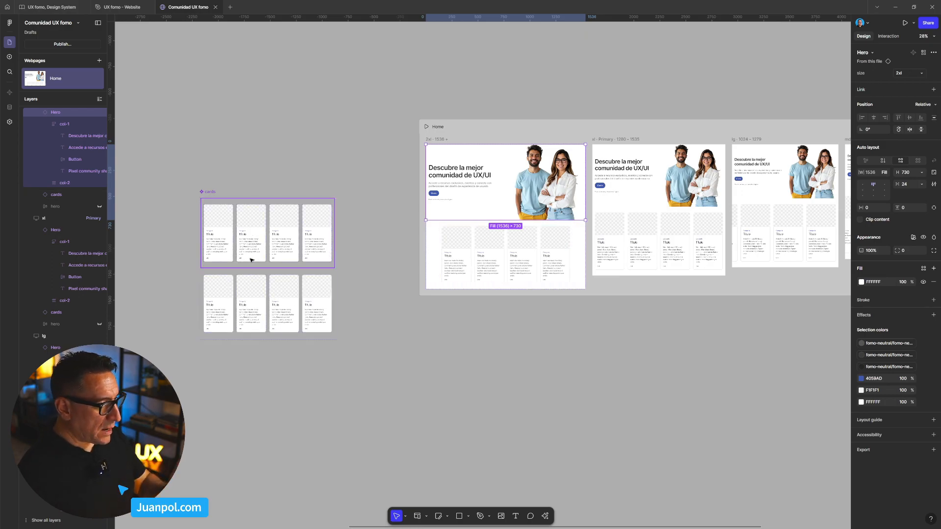
click(251, 294)
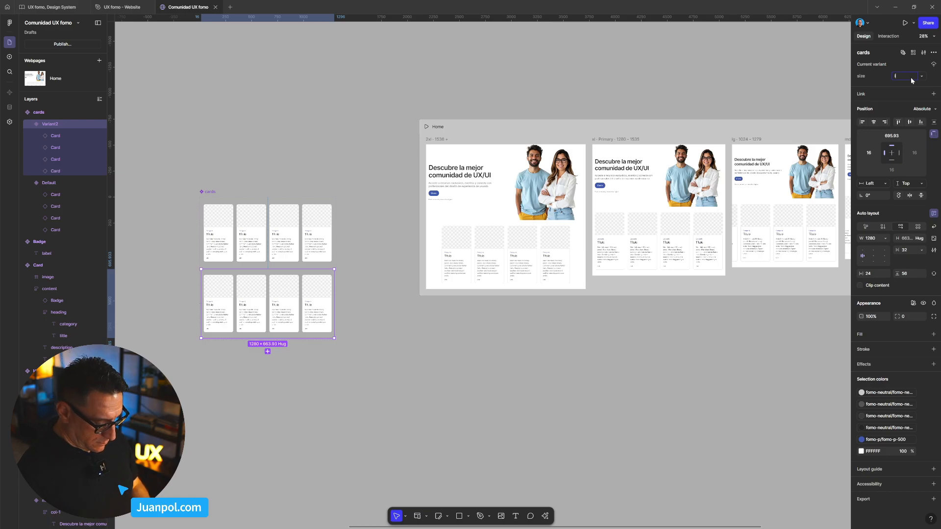
key(Return)
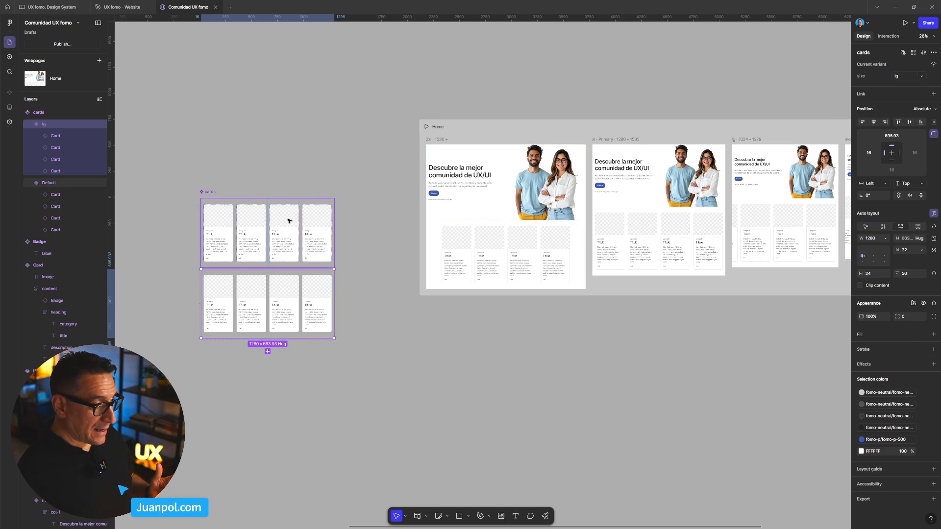
Check the sizes used by the Hero variants and set the second cards variant's size value to xl
click(686, 213)
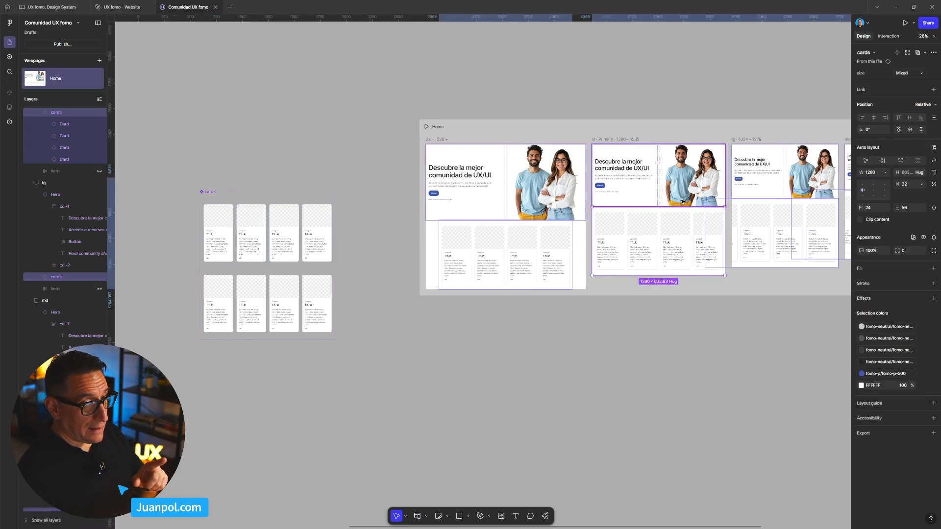
click(683, 201)
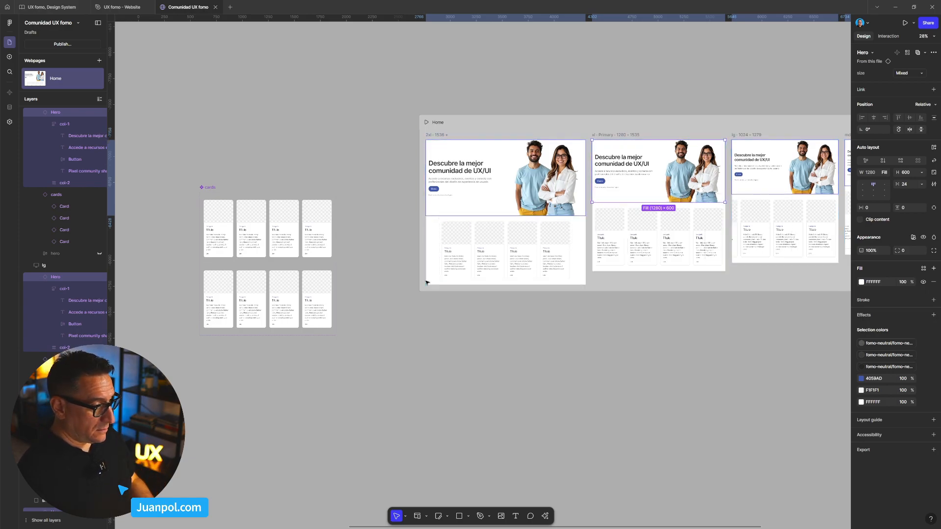
scroll(426, 288, down, 4)
drag(321, 395, 534, 365)
click(348, 248)
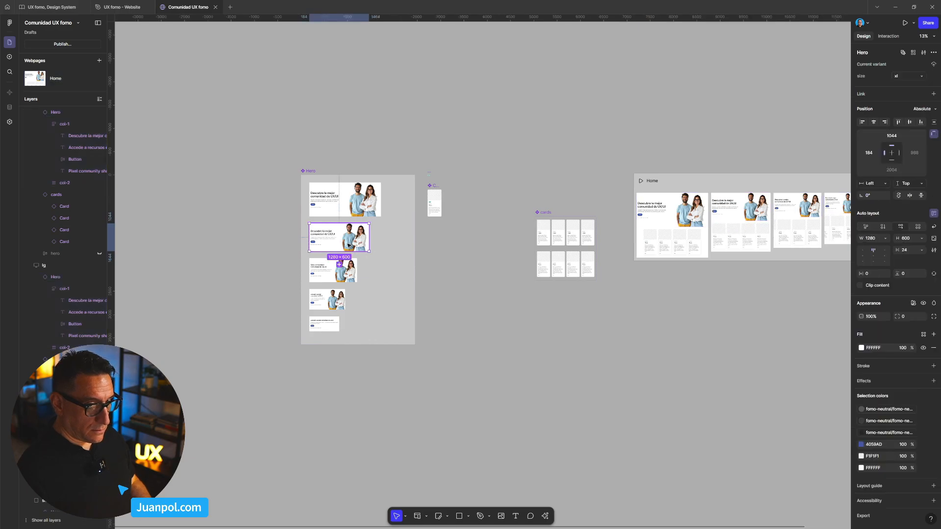
click(561, 270)
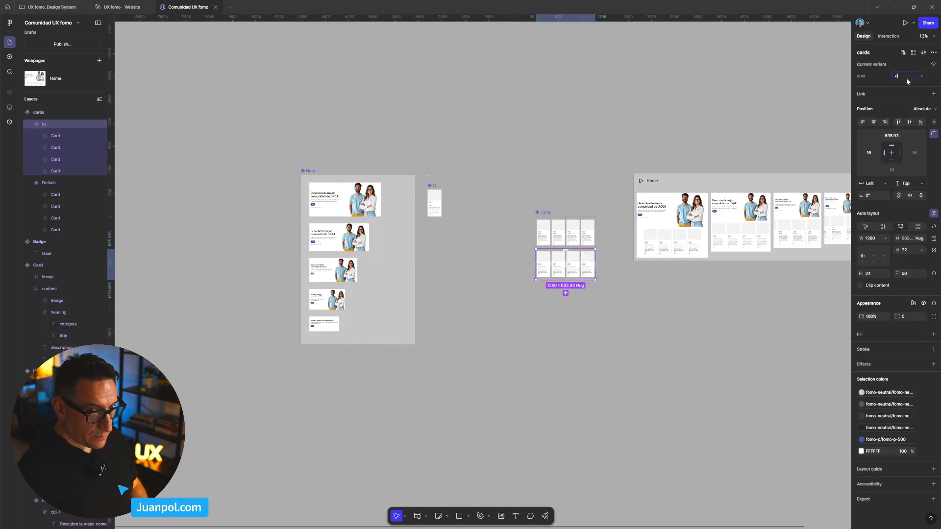
Set the size value of the default cards variant to 2xl
click(559, 229)
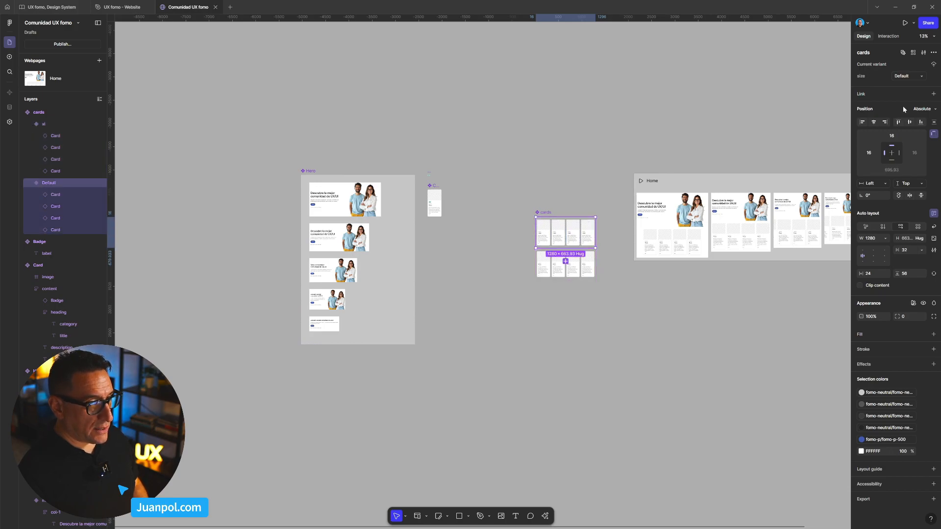
click(905, 77)
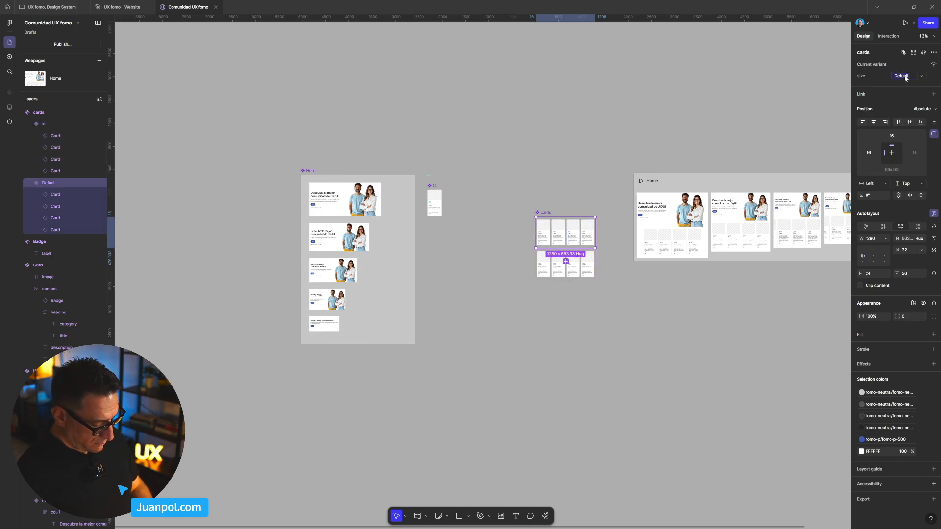
key(Return)
Examine the cards row across the Home breakpoints and compare it with the xl variant of the cards component
click(738, 282)
drag(739, 292, 564, 336)
scroll(556, 323, up, 1)
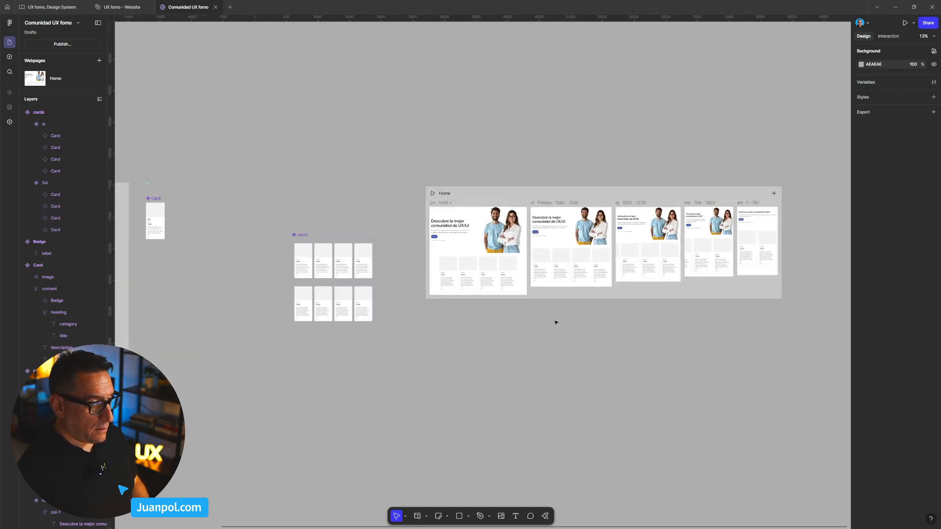
scroll(556, 322, up, 5)
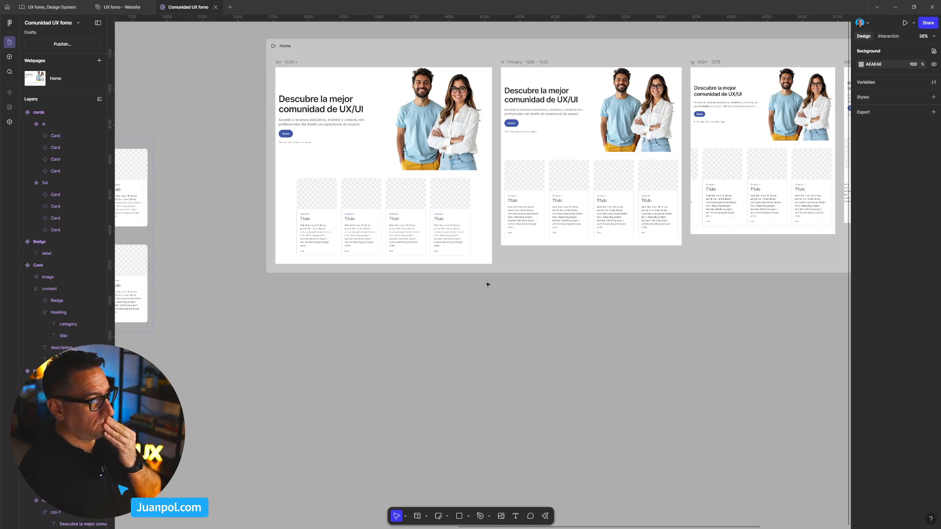
scroll(470, 186, down, 1)
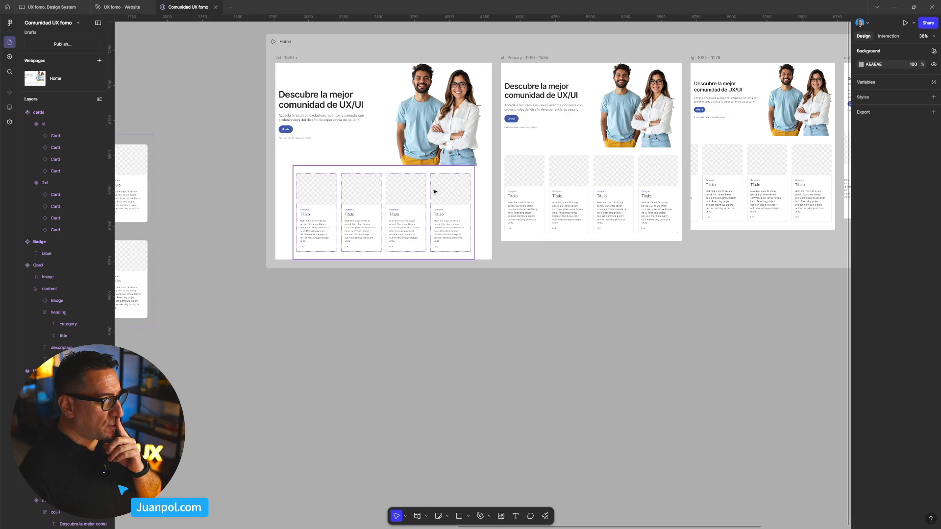
scroll(397, 279, left, 5)
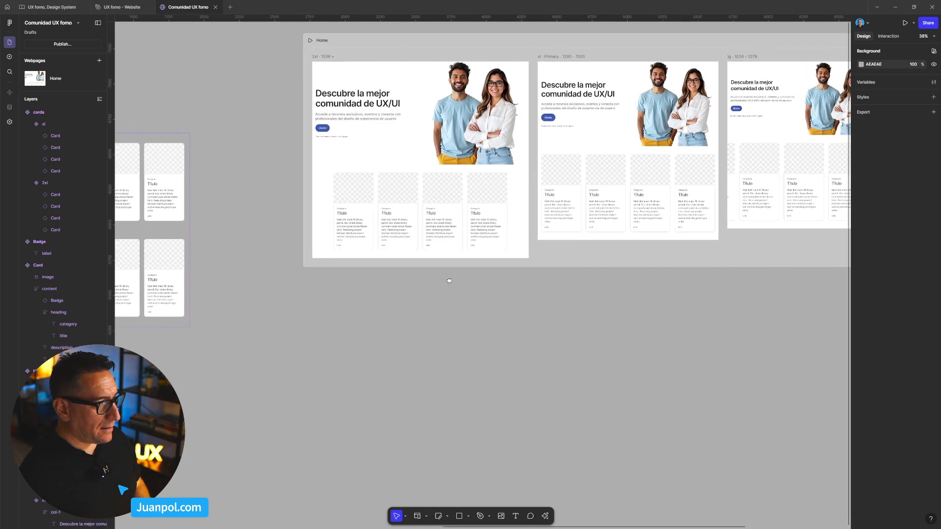
click(324, 255)
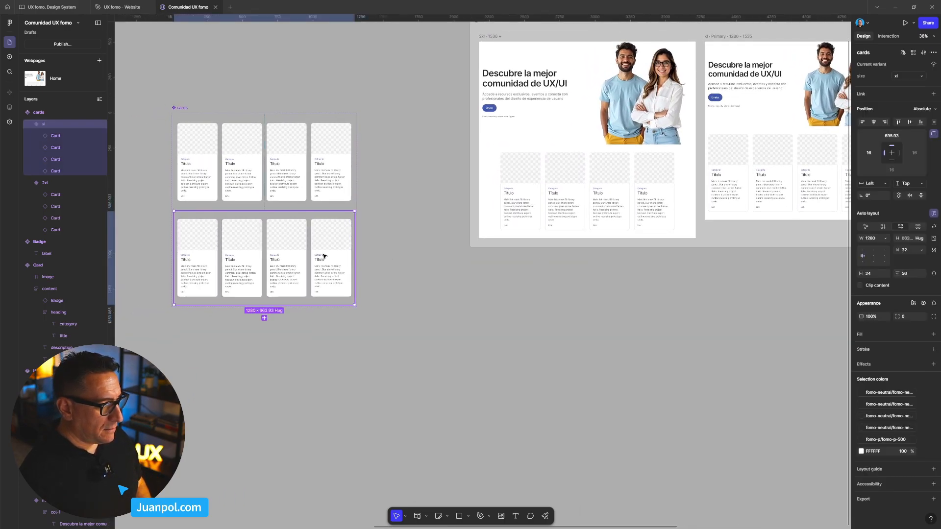
scroll(390, 262, right, 1)
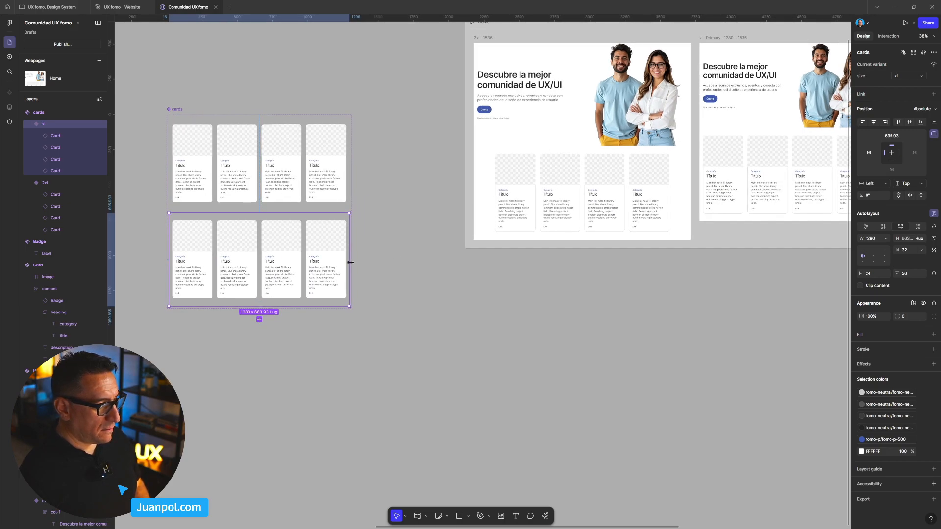
Try filling the container width with the cards instances across all Home breakpoints, and undo the change
click(718, 171)
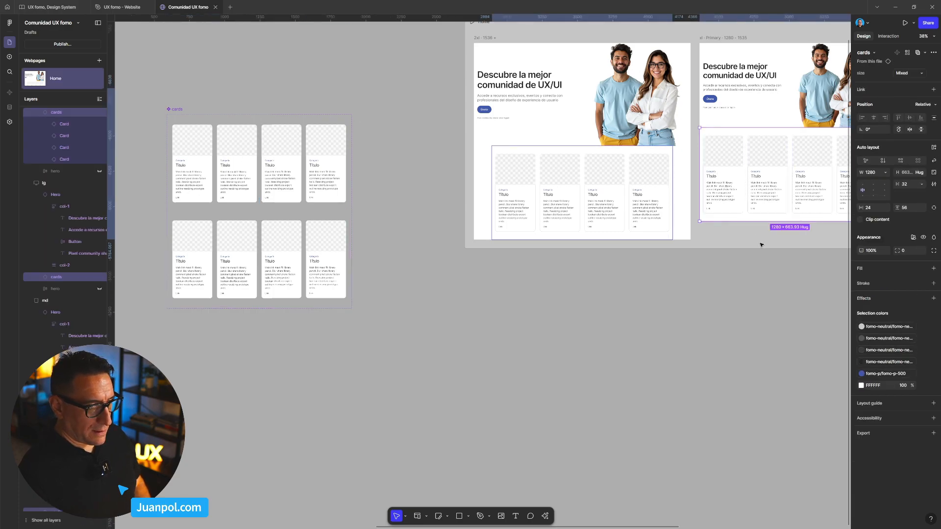
click(886, 174)
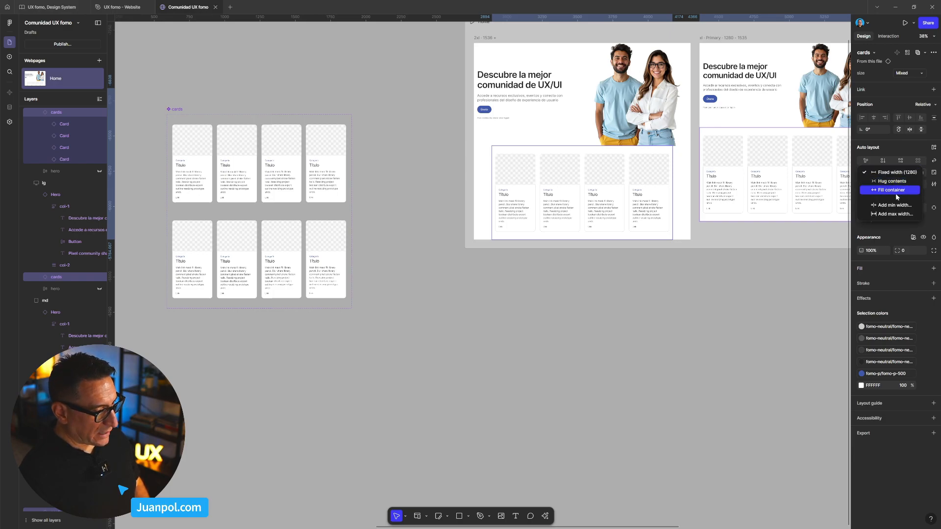
click(895, 193)
key(ctrl+z)
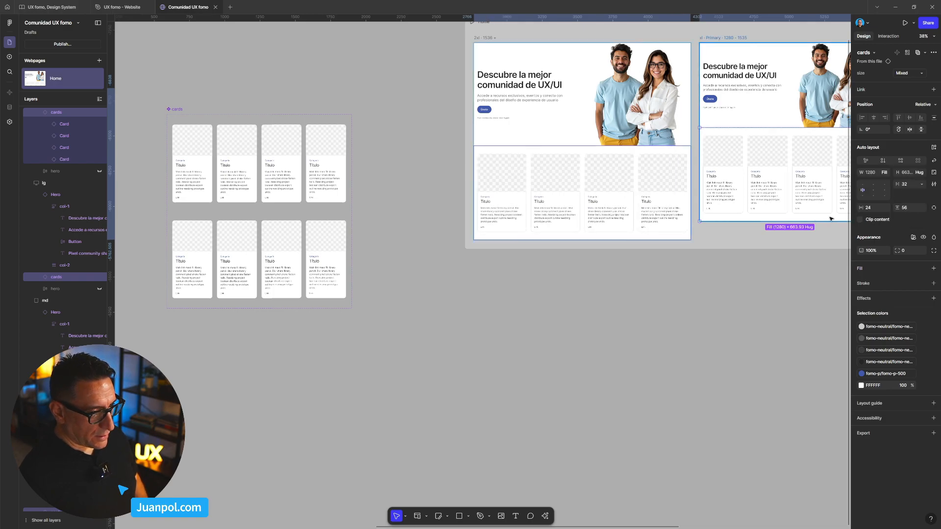
click(885, 172)
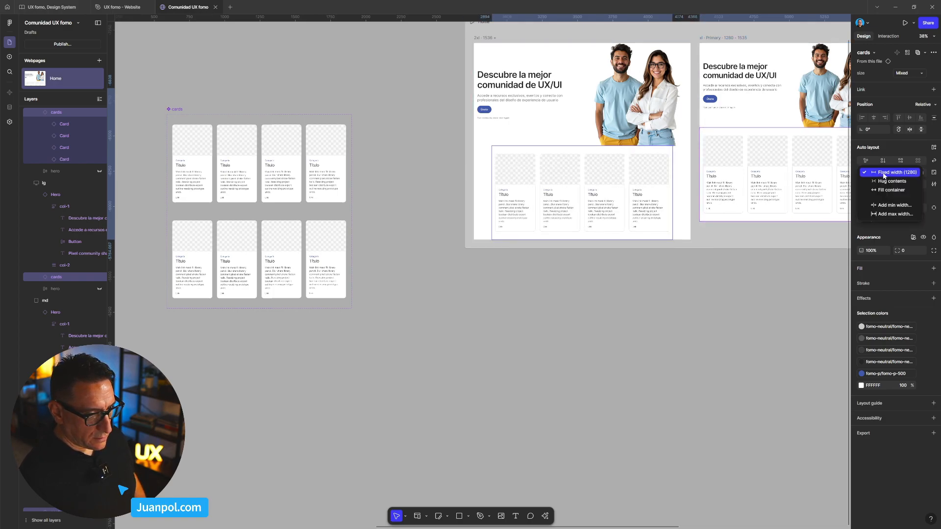
click(689, 244)
Try setting only the 2xl and xl cards instances to fill container width, and undo it
click(636, 214)
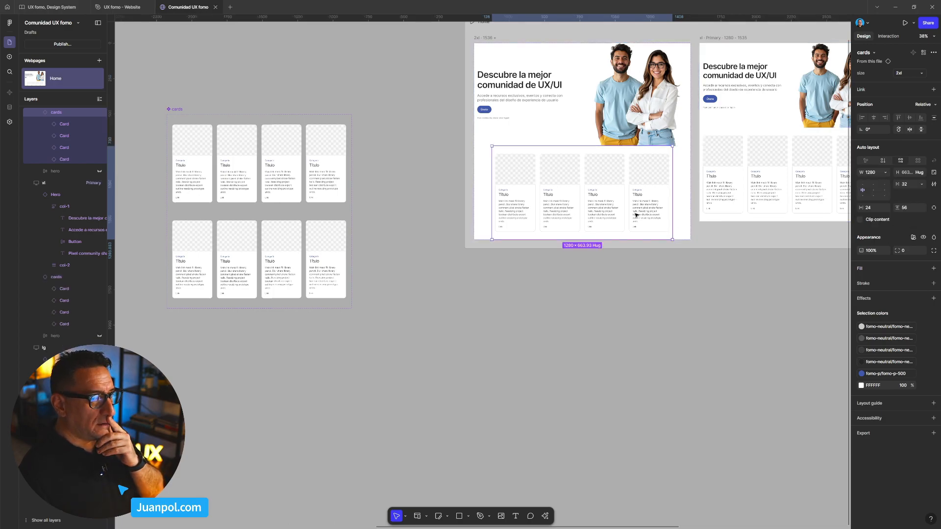
shift+click(714, 193)
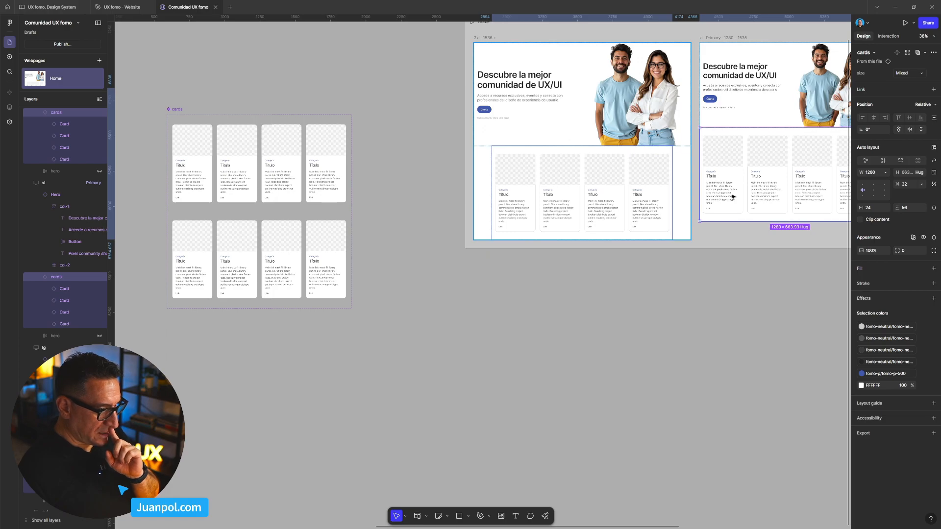
click(885, 172)
click(892, 193)
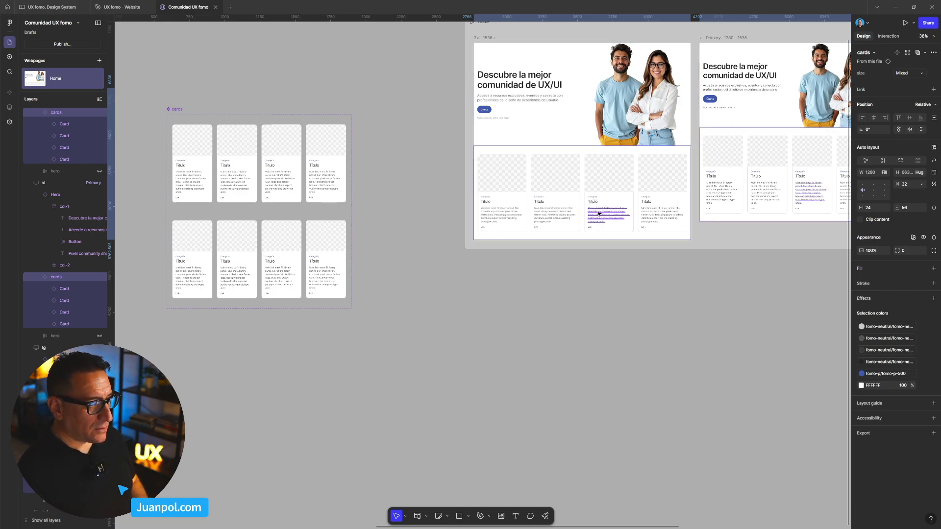
key(ctrl+z)
Compare the cards variants and set the width of the cards instance in the 2xl breakpoint to fill container
click(372, 265)
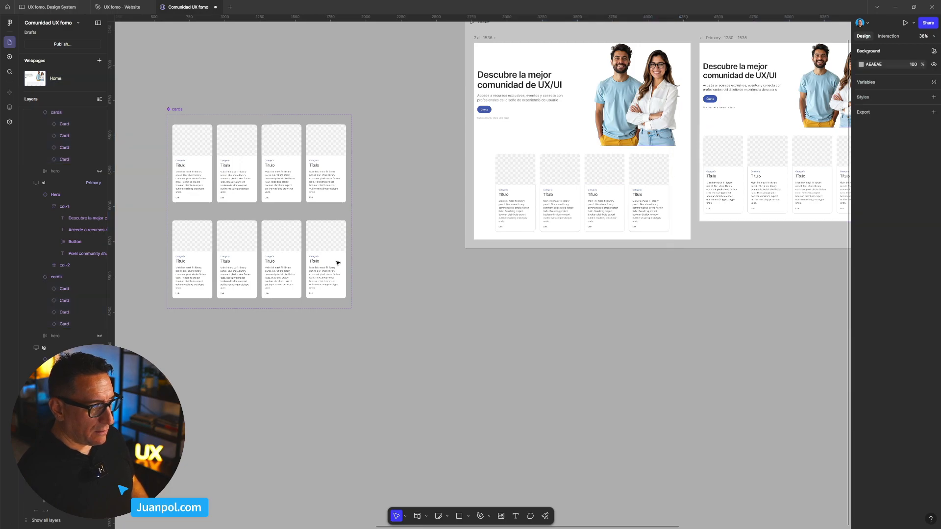
click(302, 260)
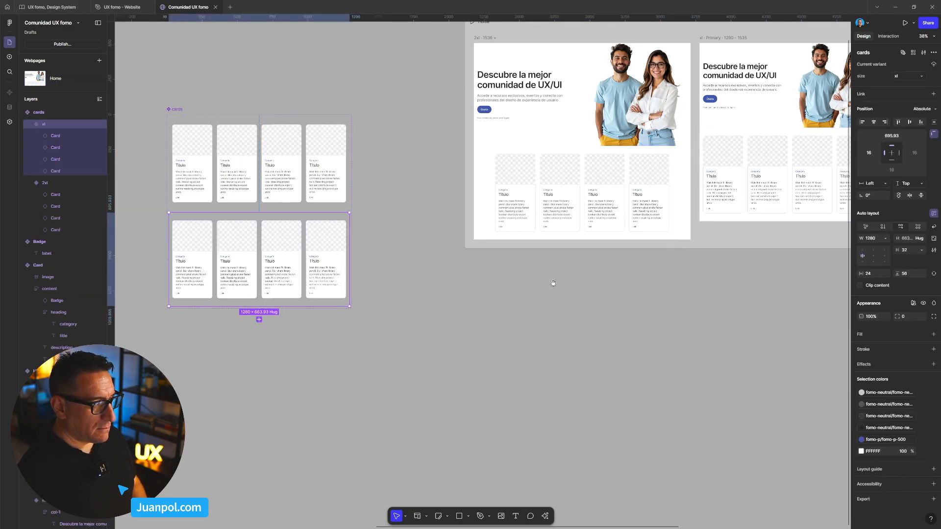
drag(555, 281, 460, 293)
drag(357, 219, 529, 211)
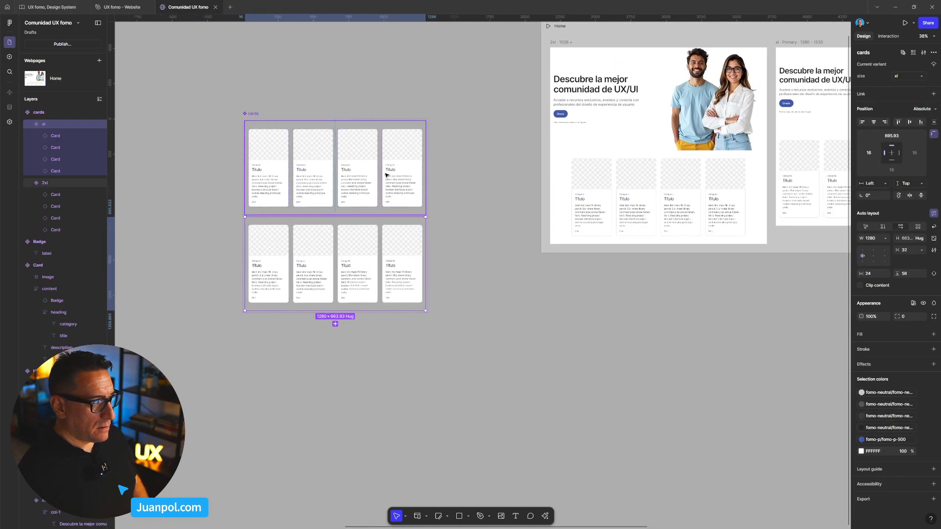
click(388, 199)
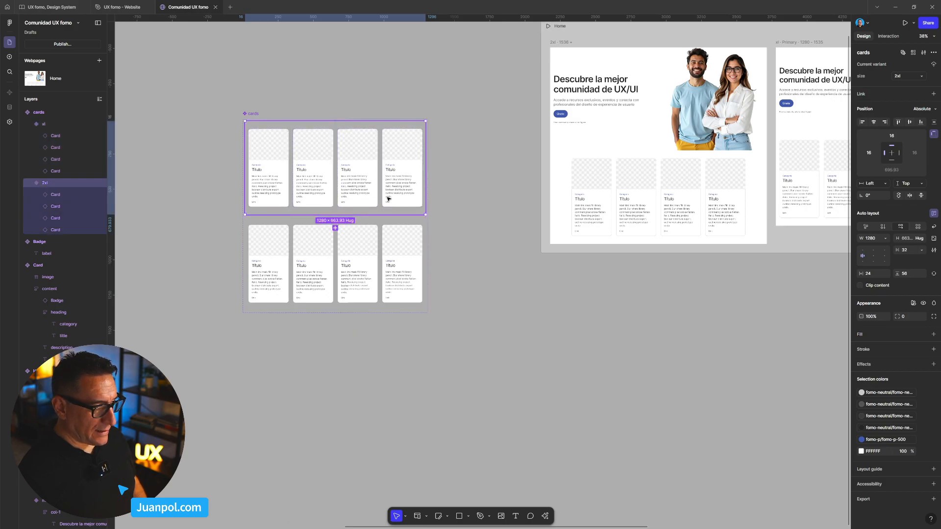
click(617, 207)
drag(689, 271, 586, 280)
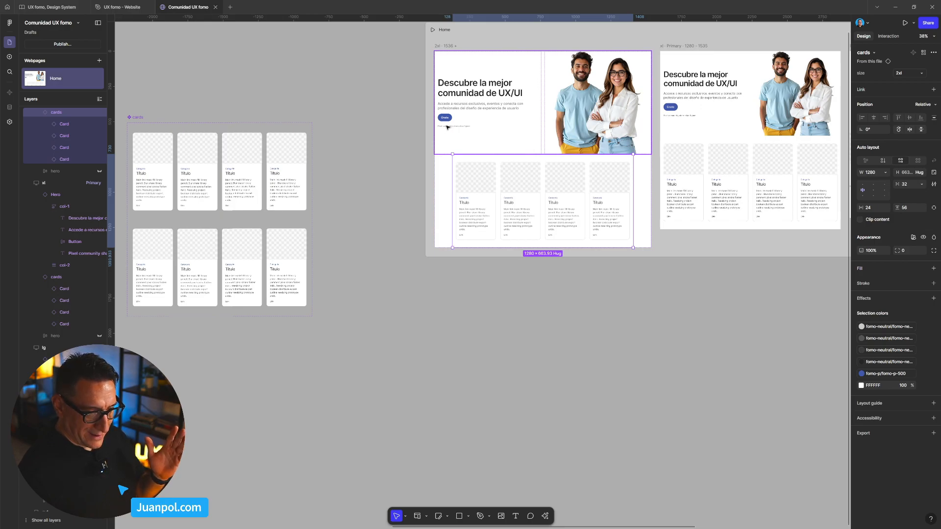
click(885, 172)
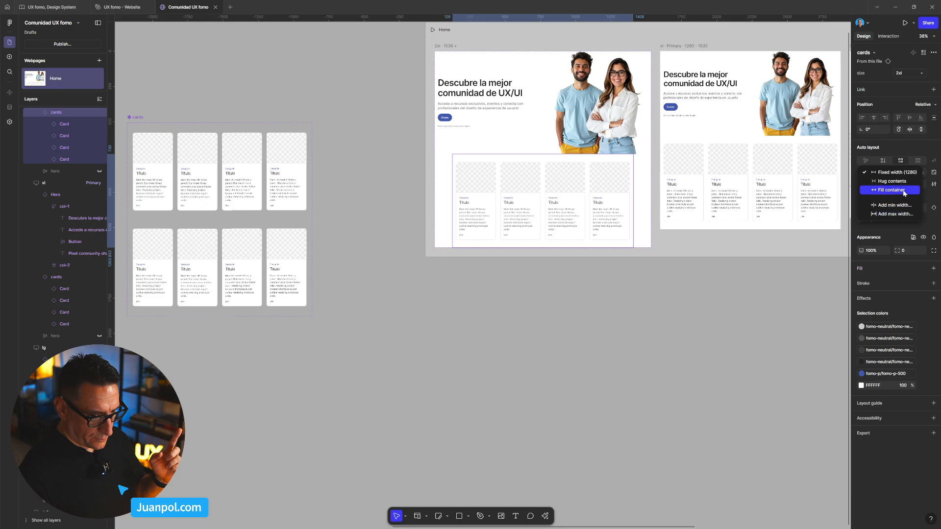
click(903, 191)
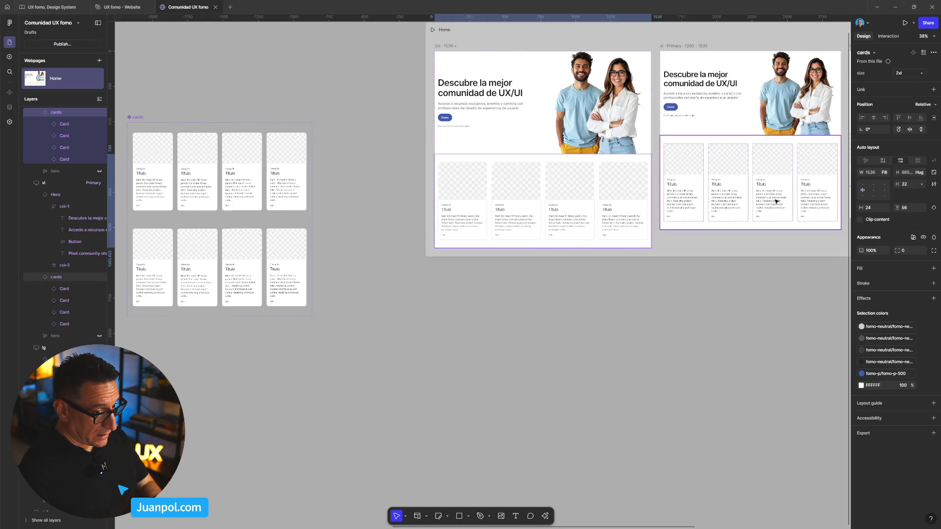
Preview the Home webpage, narrow the preview to 1638 to check the cards row, and return to the canvas
click(337, 98)
drag(369, 94, 334, 147)
click(469, 81)
key(shift+space)
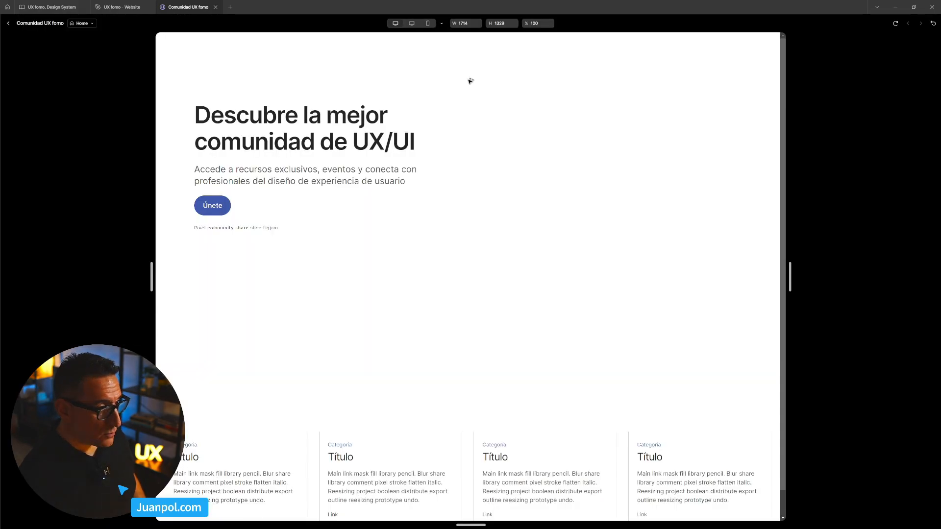
scroll(713, 286, down, 1)
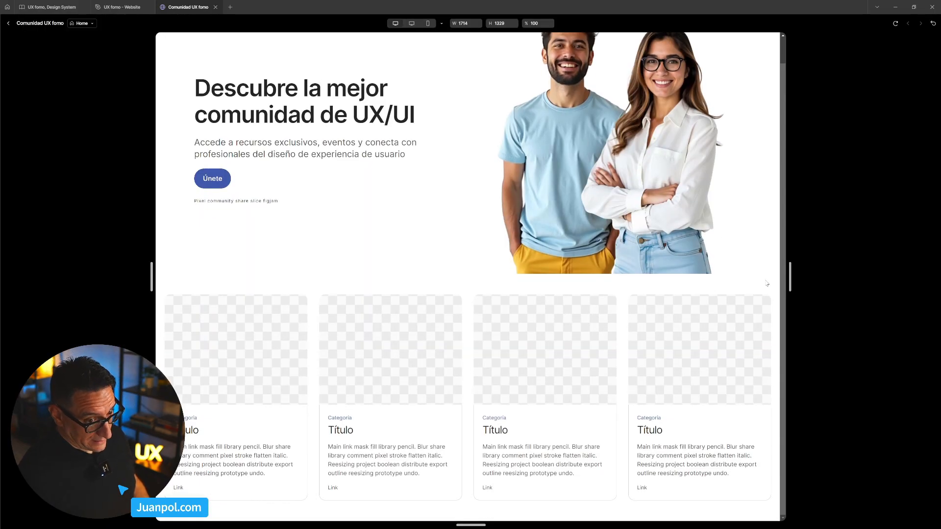
mouse_move(790, 278)
mouse_down()
mouse_move(733, 278)
mouse_move(777, 279)
mouse_move(742, 279)
mouse_move(776, 289)
mouse_up()
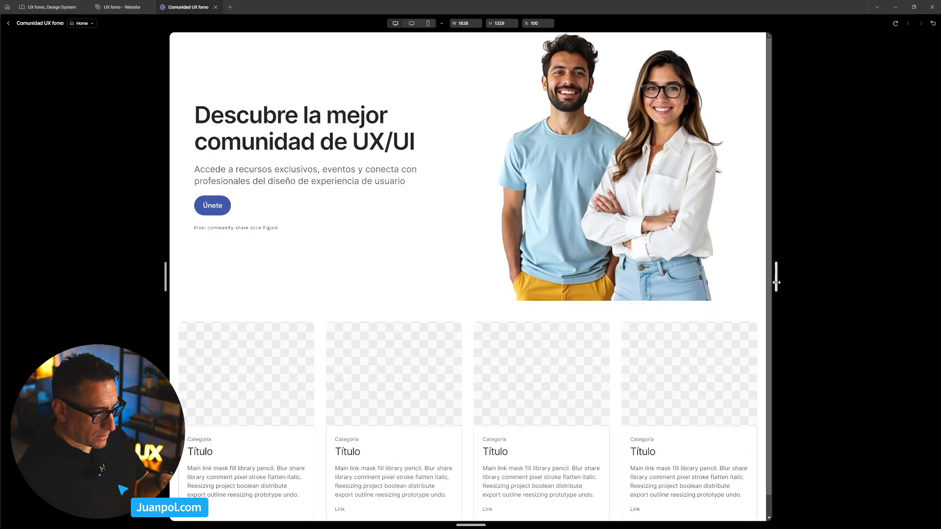
click(8, 24)
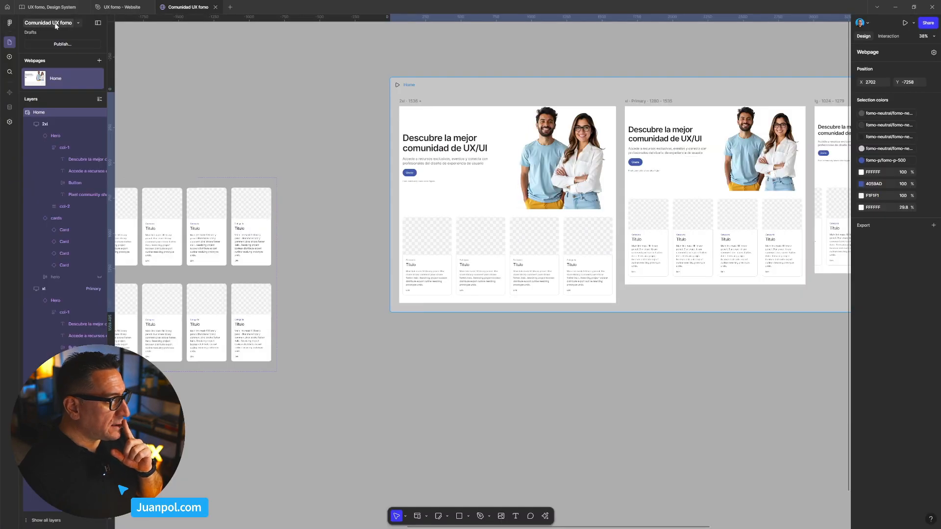
Set the auto layout alignment of the Home breakpoint frames to top center
click(639, 114)
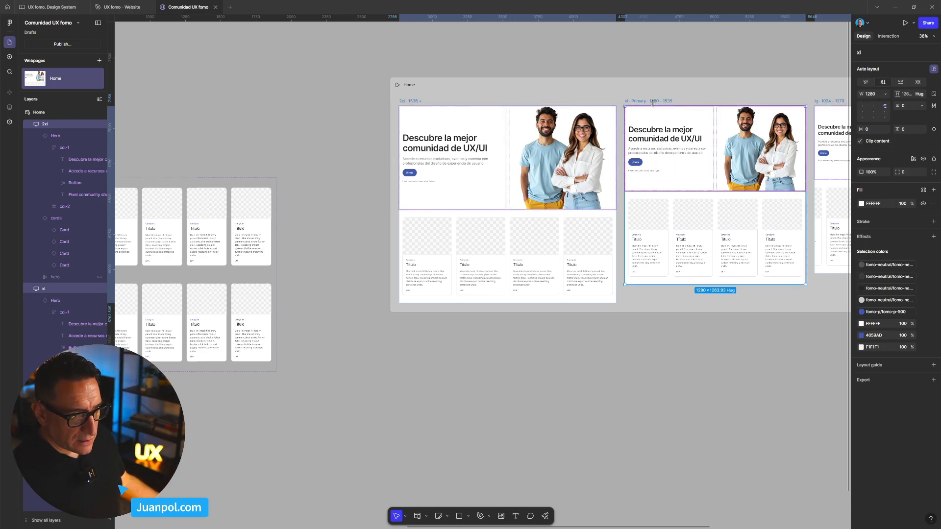
click(875, 108)
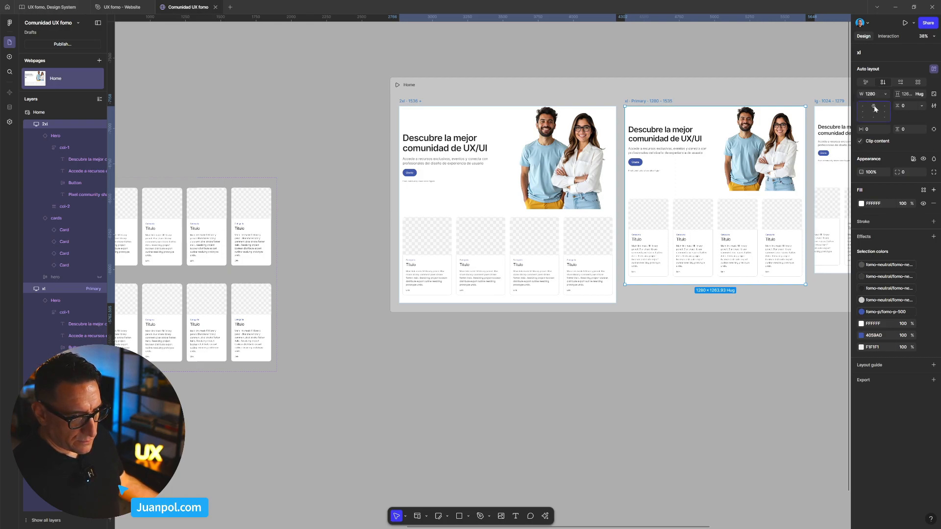
Check the auto layout alignment of the 2xl, lg, md and sm breakpoint frames in the Home webpage
click(408, 101)
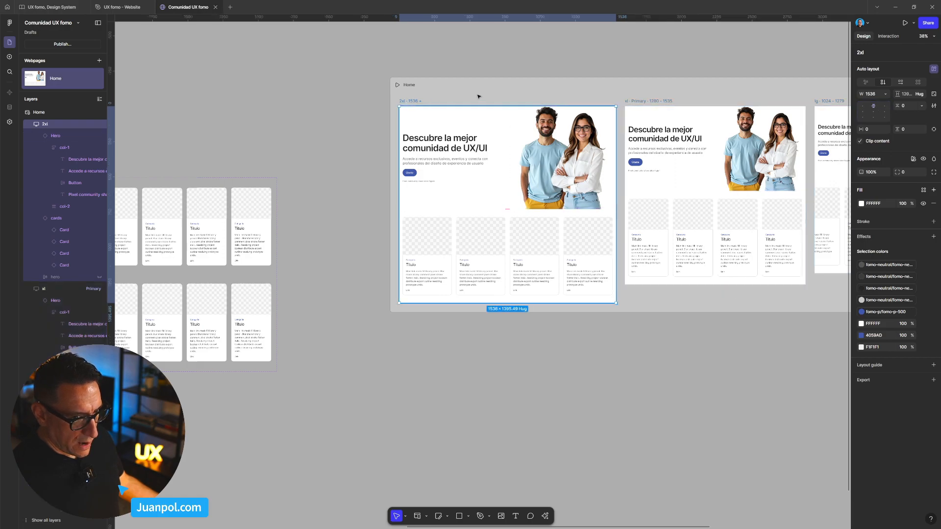
click(819, 57)
scroll(820, 57, left, 5)
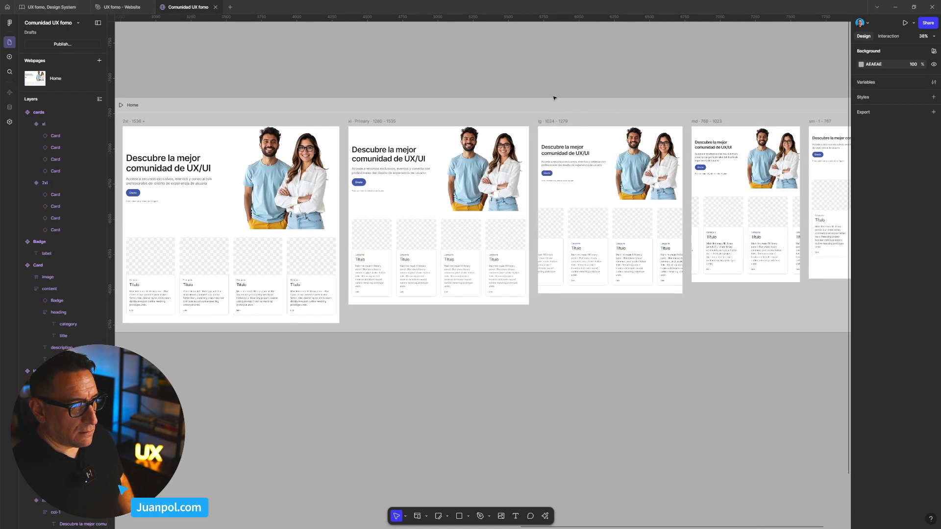
click(559, 122)
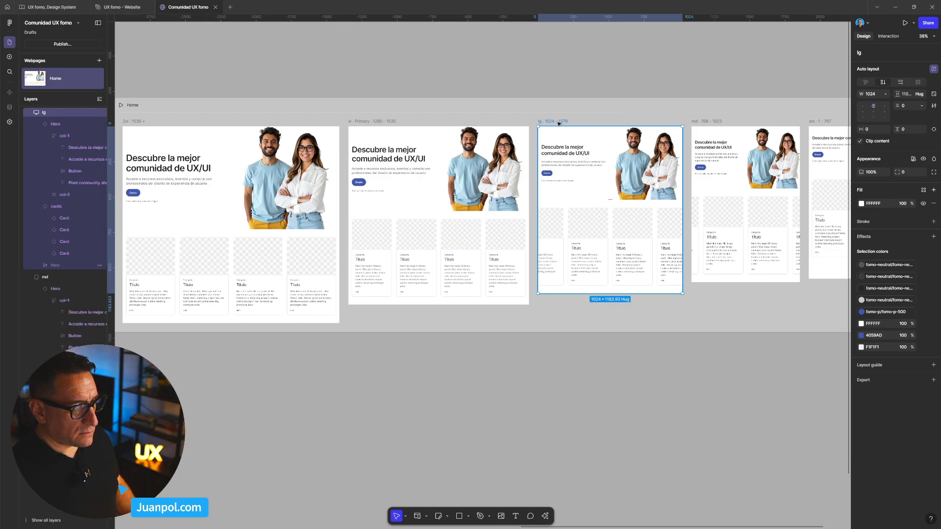
click(692, 121)
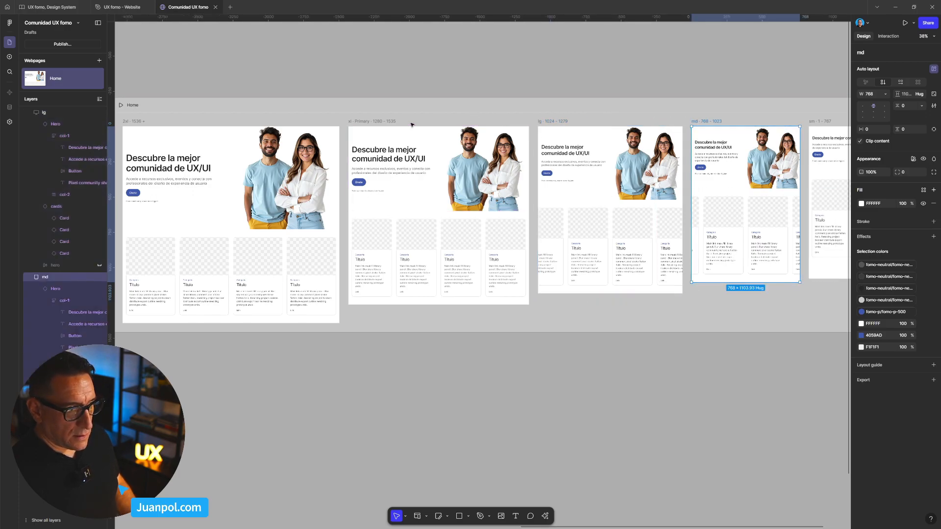
click(824, 122)
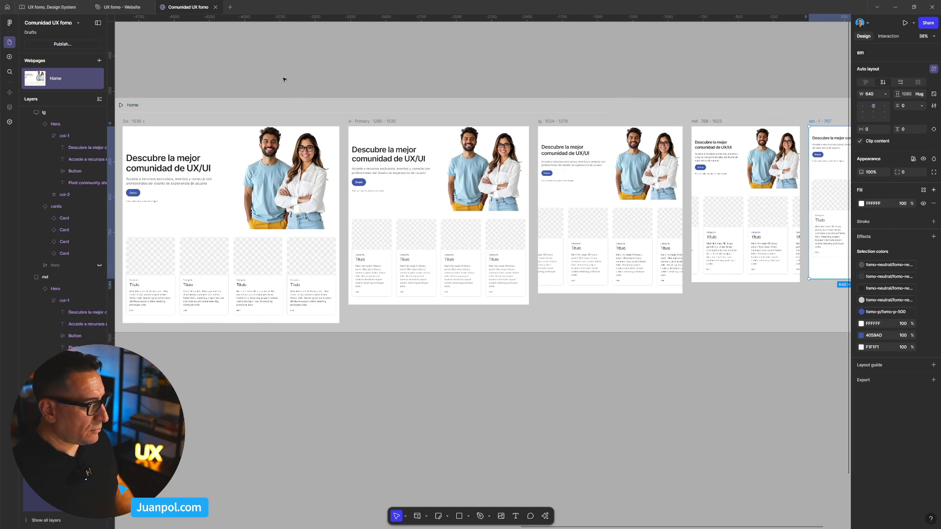
Preview the Home webpage, narrow the preview to 1632 to check the cards row, and return to the canvas
click(232, 106)
key(shift+space)
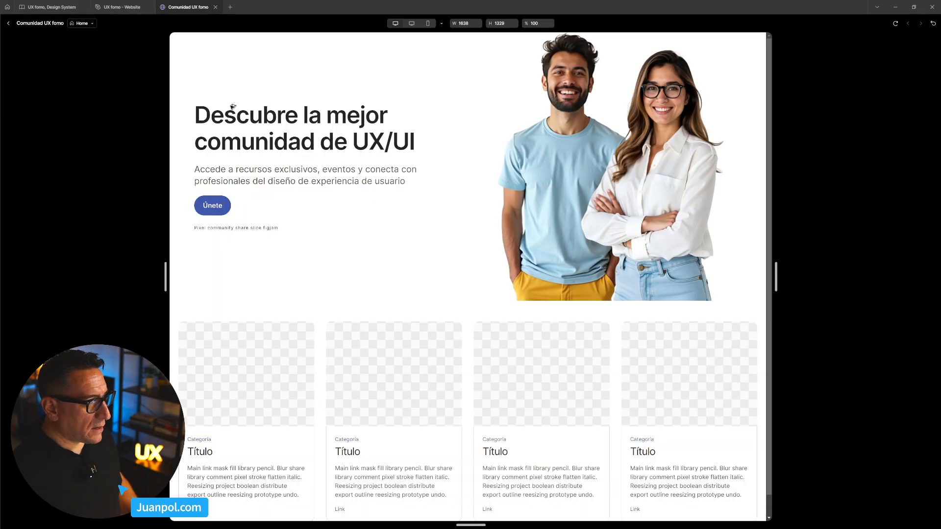
mouse_move(776, 276)
mouse_down()
mouse_move(828, 277)
mouse_move(706, 295)
mouse_move(729, 297)
mouse_move(708, 293)
mouse_move(778, 294)
mouse_move(616, 291)
mouse_move(775, 293)
mouse_up()
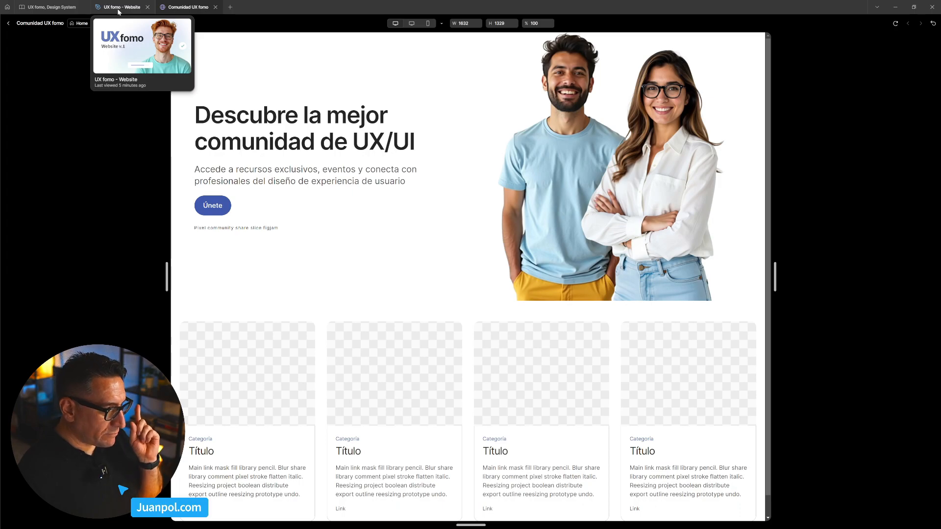
click(9, 23)
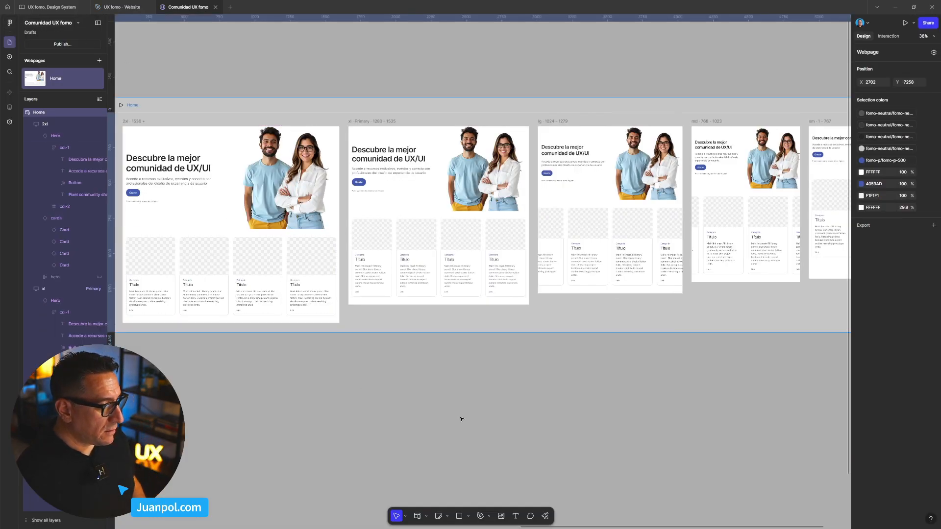
Add a maximum width of 1440 to the 2xl variant of the cards component
click(433, 416)
scroll(433, 415, down, 2)
drag(365, 424, 420, 394)
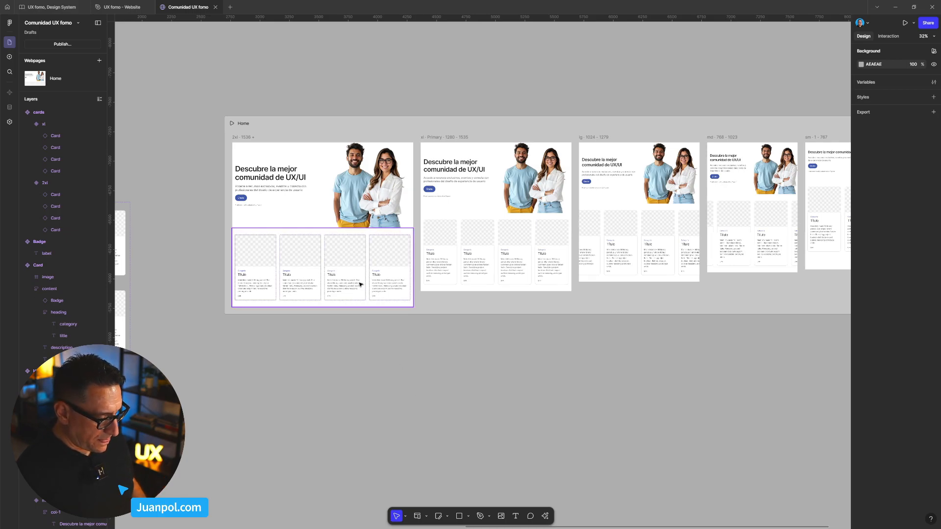
scroll(312, 353, left, 5)
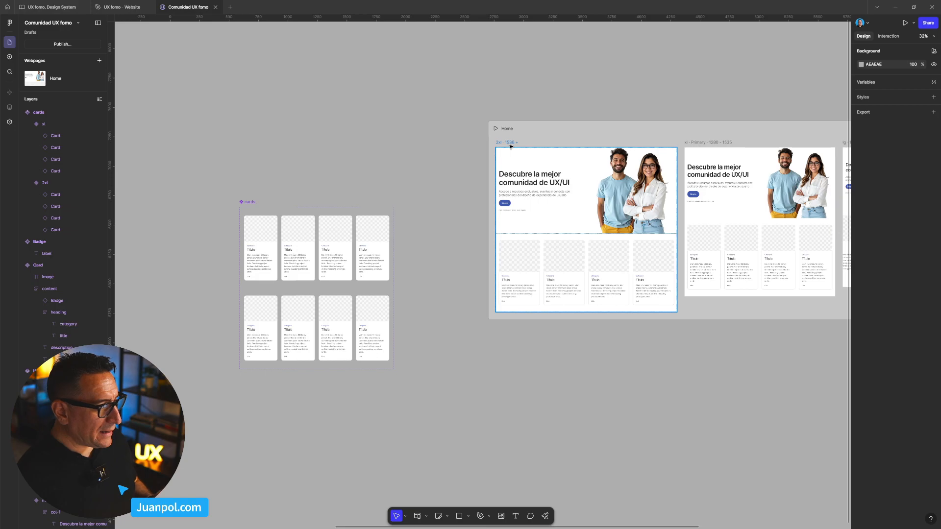
click(383, 235)
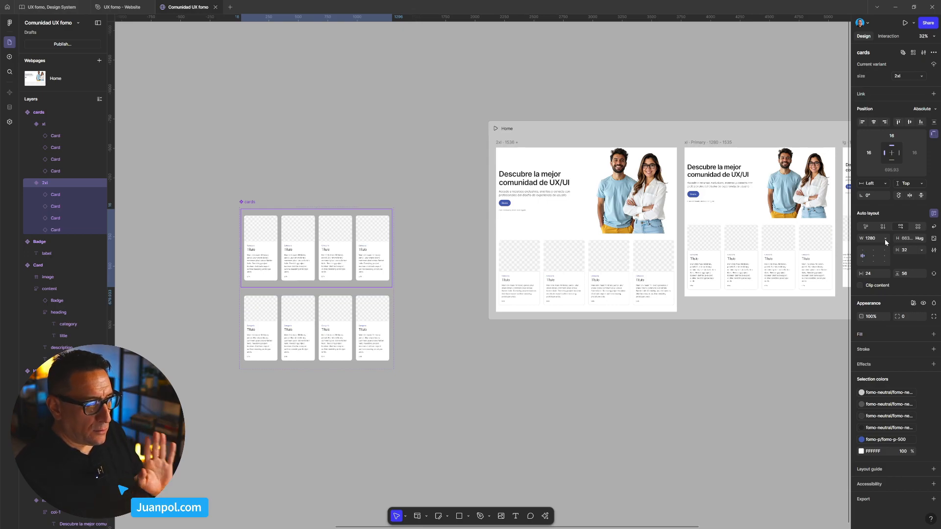
click(885, 239)
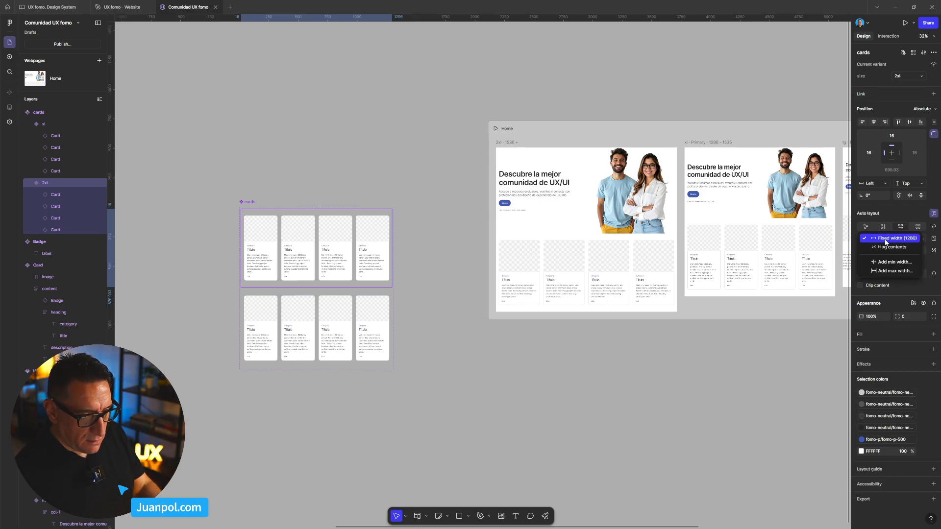
click(909, 272)
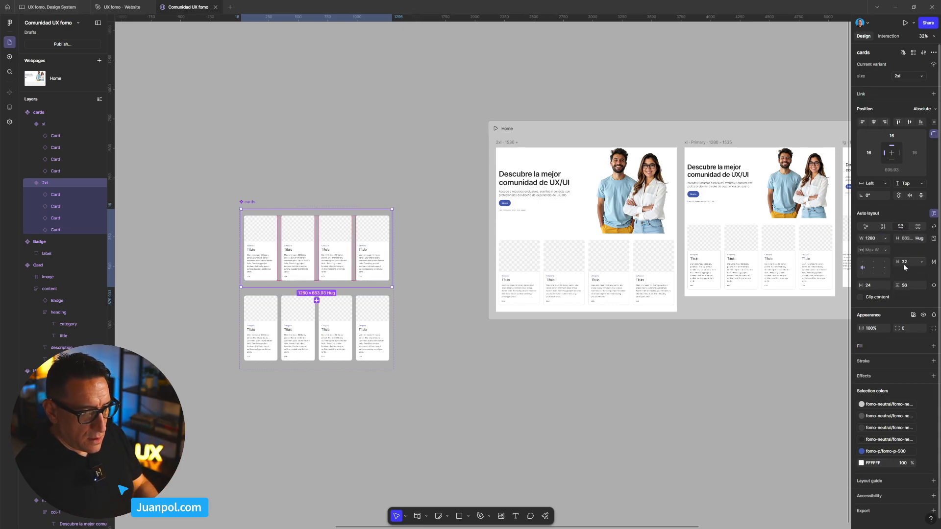
key(Return)
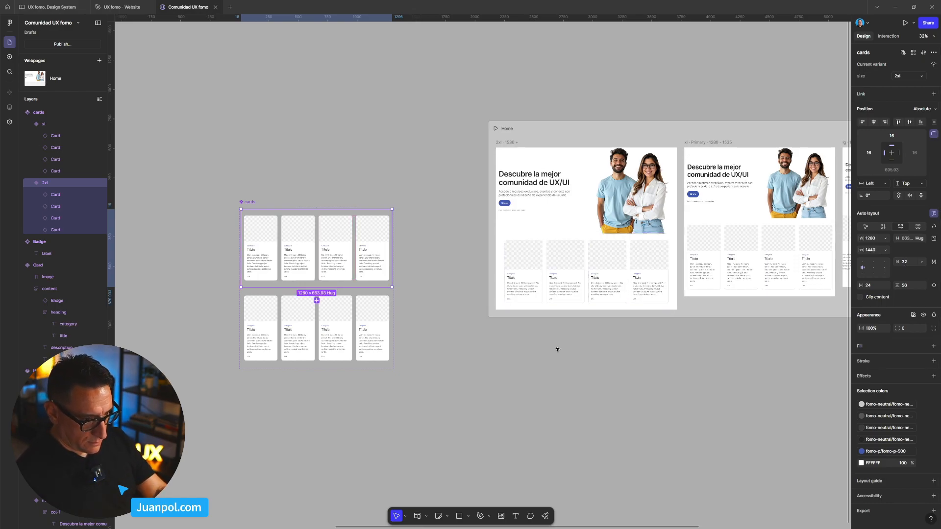
Preview the Home webpage, widen the preview to 1656 to compare the cards row with the hero, and return to the canvas
click(577, 343)
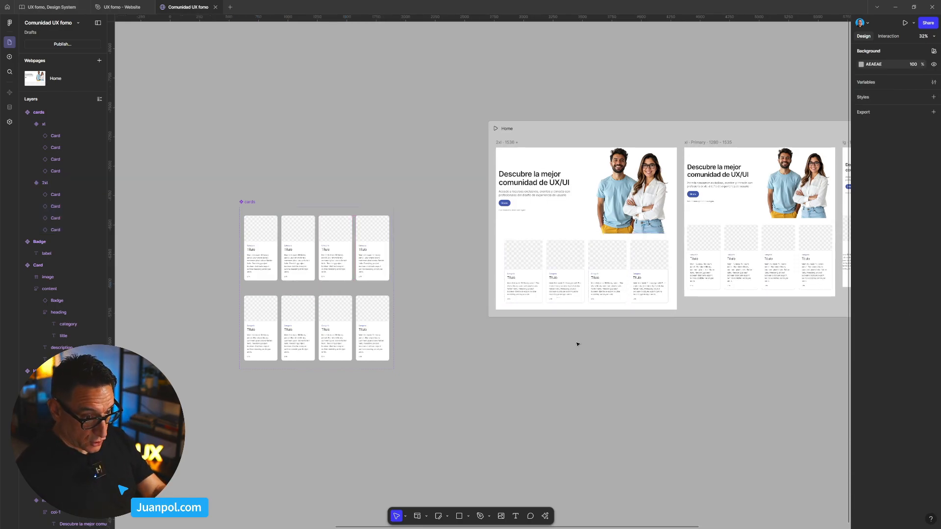
click(554, 139)
key(shift+space)
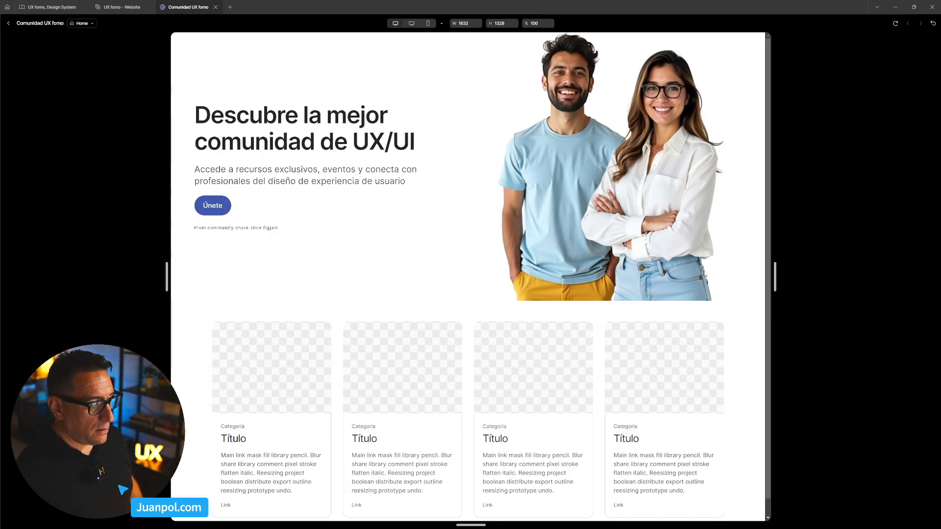
mouse_move(781, 275)
mouse_down()
mouse_move(820, 275)
mouse_move(781, 285)
mouse_move(749, 265)
mouse_move(767, 266)
mouse_move(748, 262)
mouse_move(829, 264)
mouse_move(756, 263)
mouse_move(779, 262)
mouse_up()
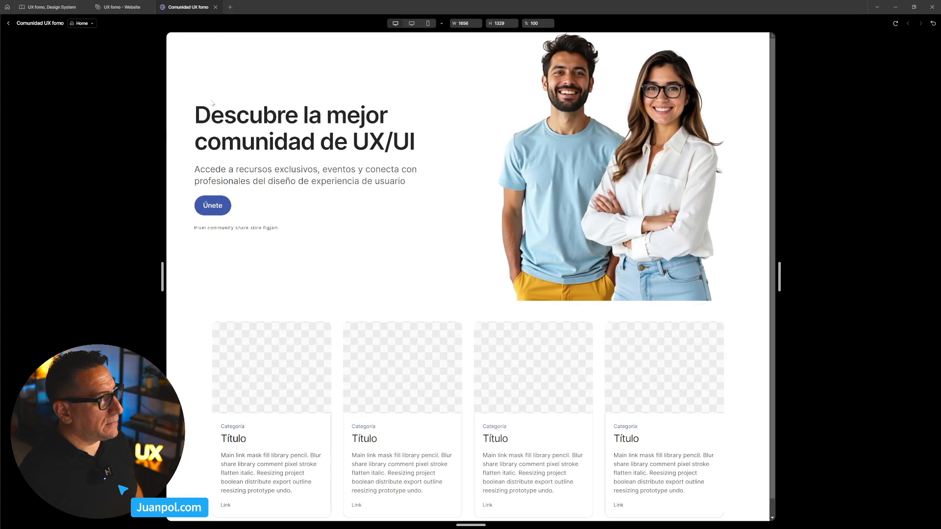
click(9, 23)
Set the maximum width of the 2xl cards variant to 1400
click(375, 265)
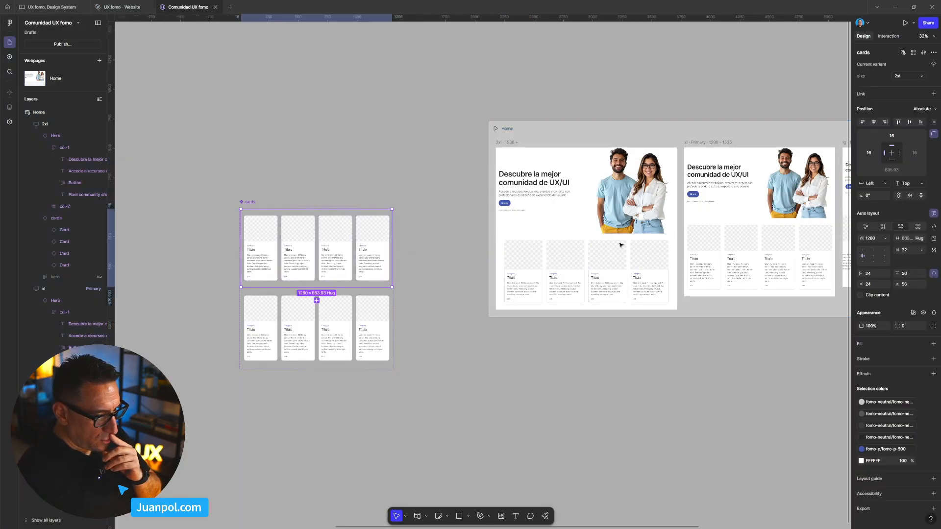
click(869, 257)
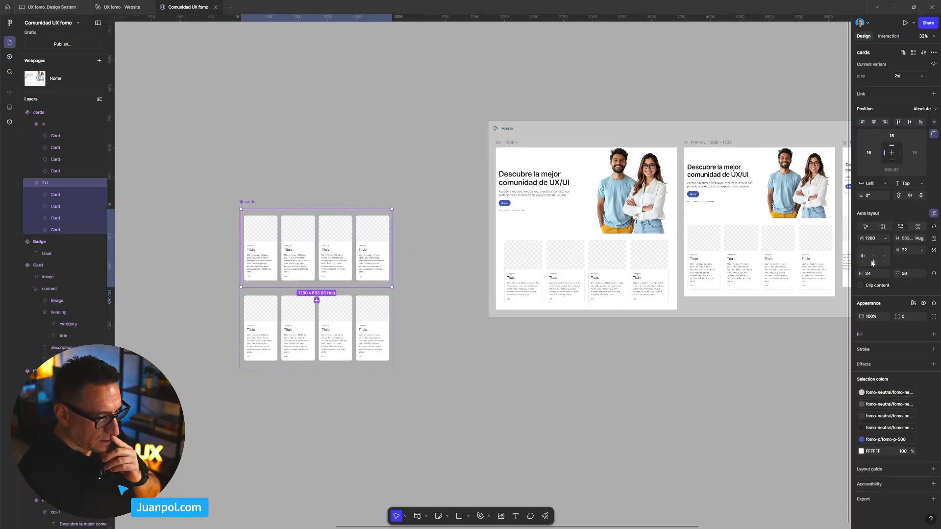
click(886, 239)
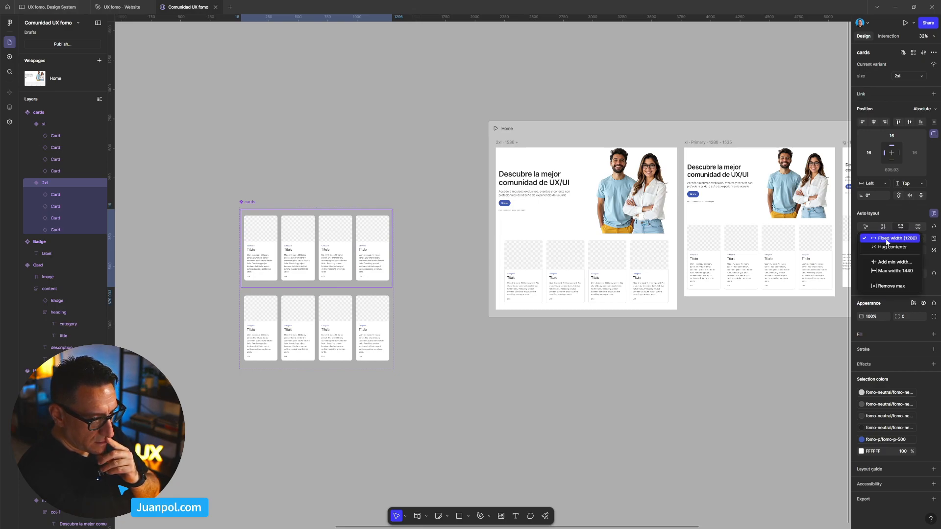
click(890, 271)
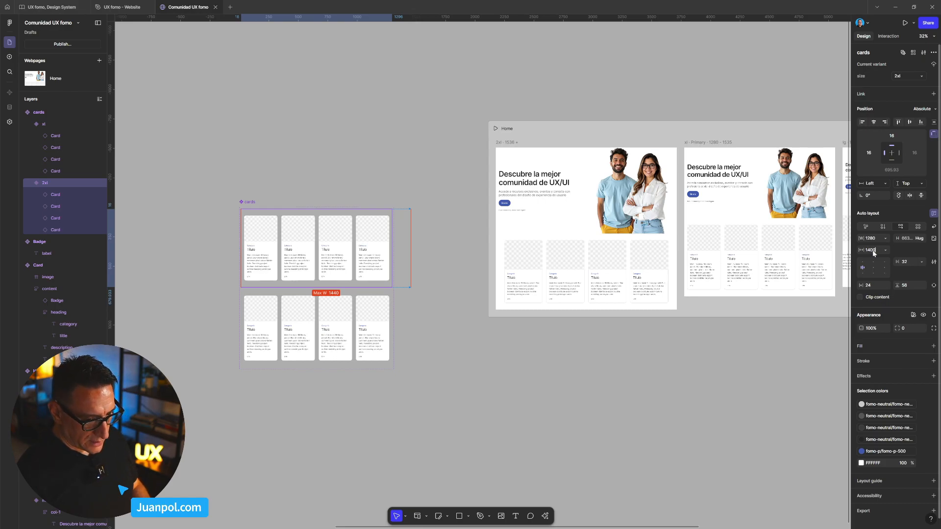
key(Return)
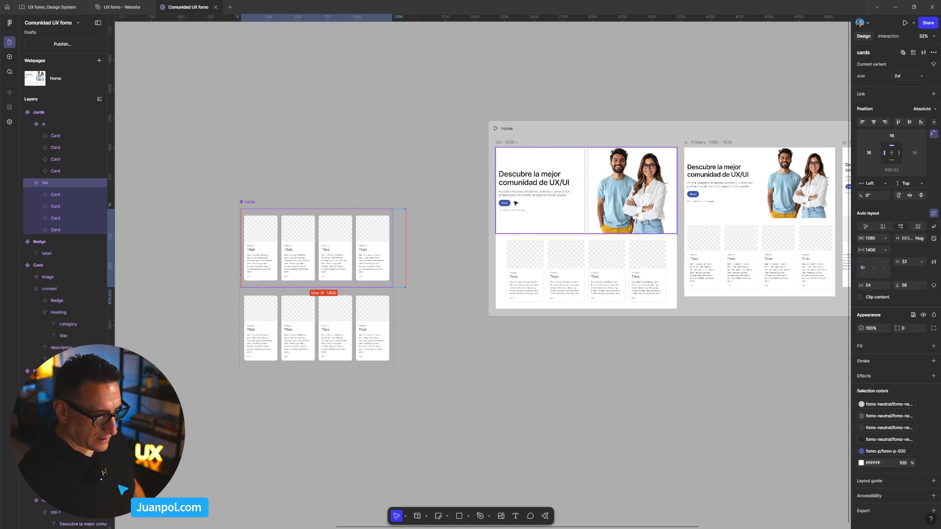
Preview the Home webpage, widen the preview to check the cards row against the hero, and return to the canvas
click(541, 129)
key(shift+space)
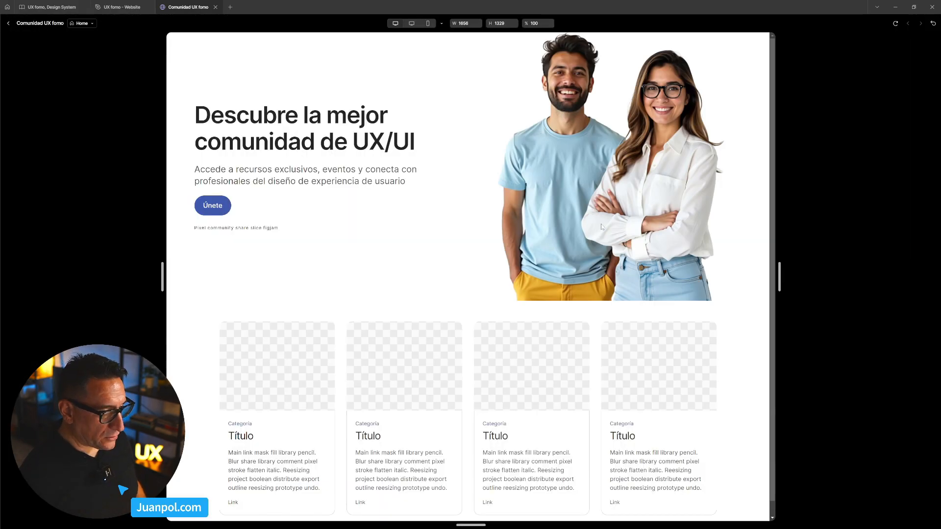
drag(779, 277, 806, 278)
click(8, 23)
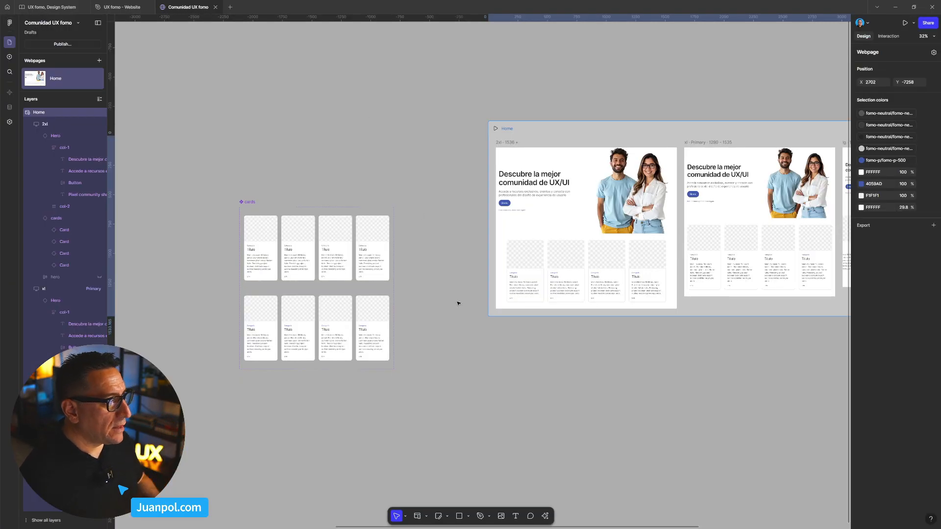
Add a third variant to the cards component below xl and set its size property to lg
click(546, 369)
scroll(547, 368, down, 1)
drag(611, 383, 418, 355)
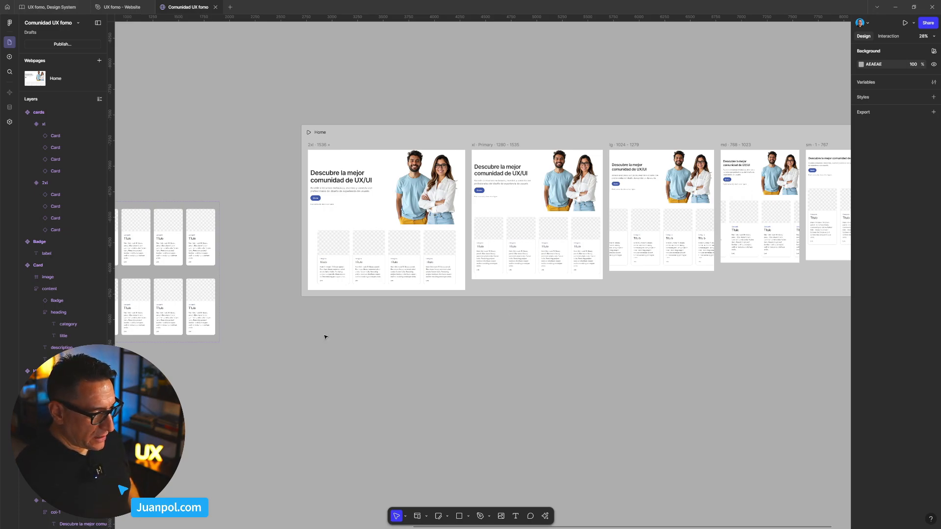
drag(312, 339, 467, 333)
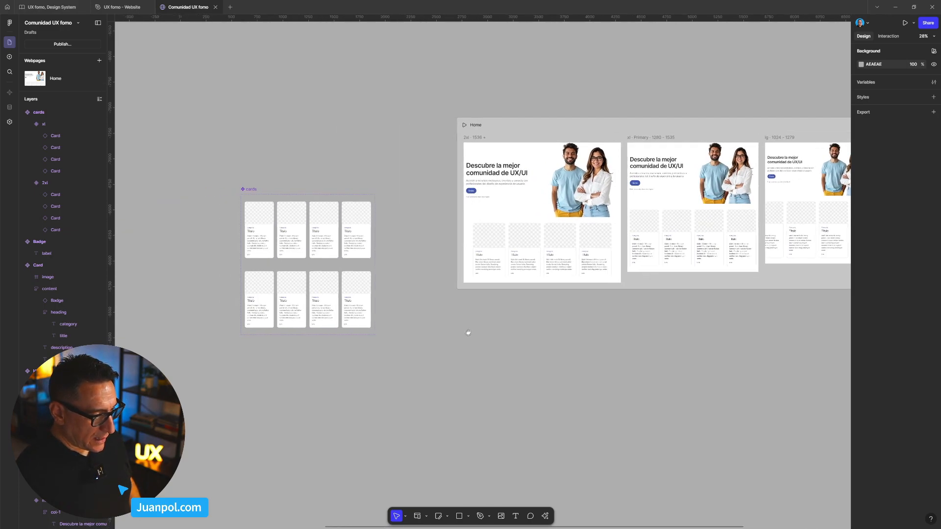
click(288, 261)
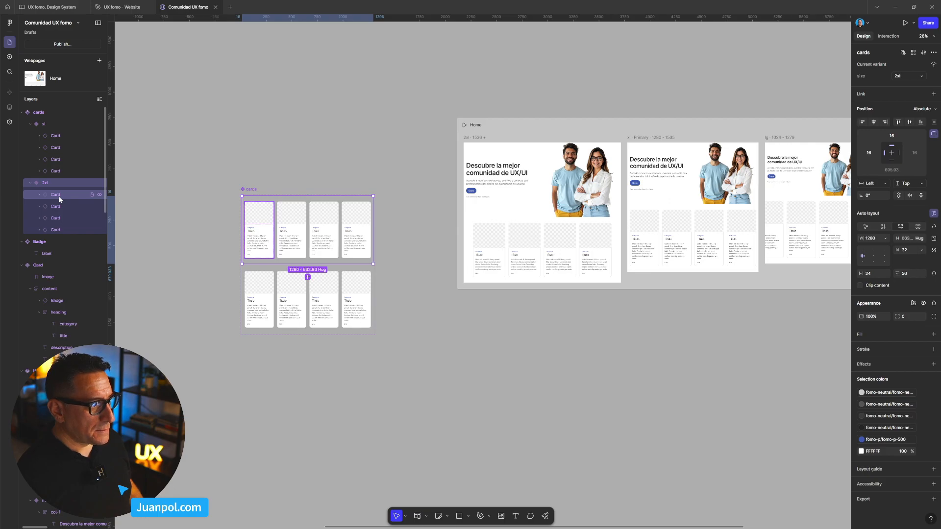
click(489, 358)
click(317, 333)
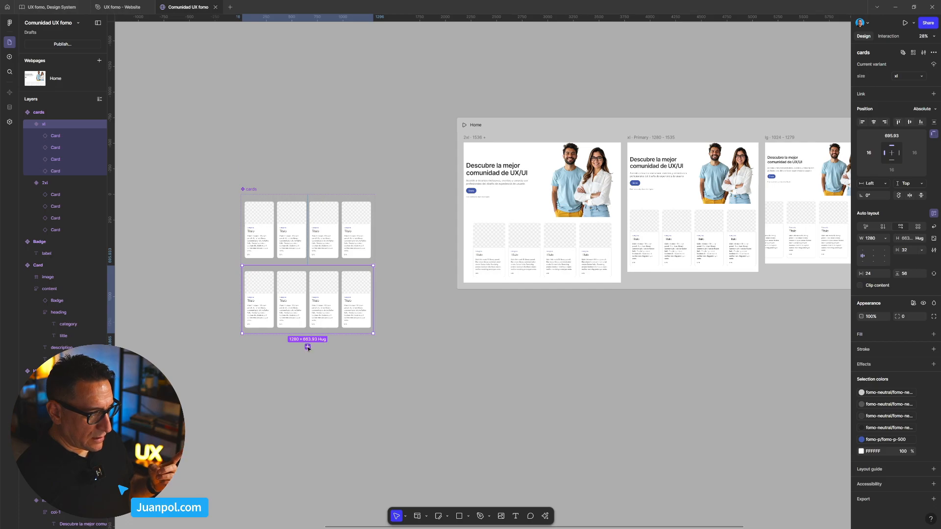
click(307, 347)
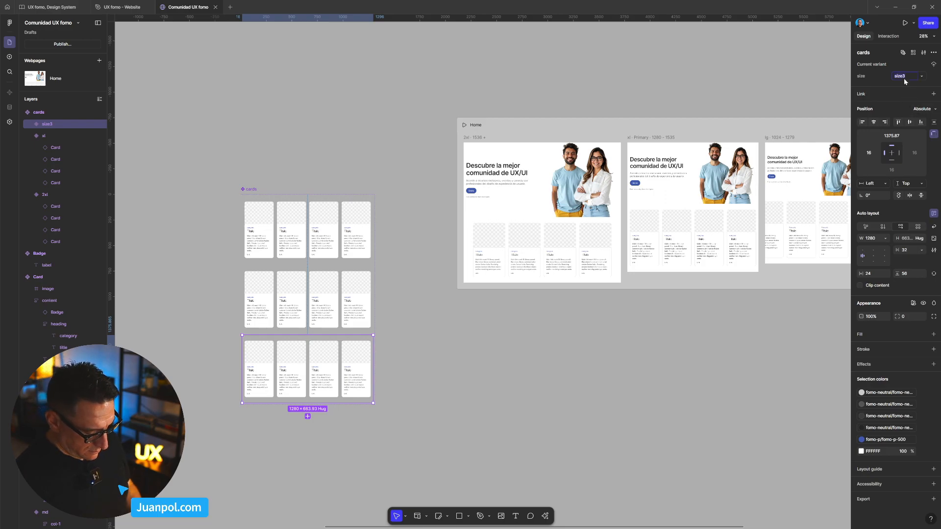
key(Return)
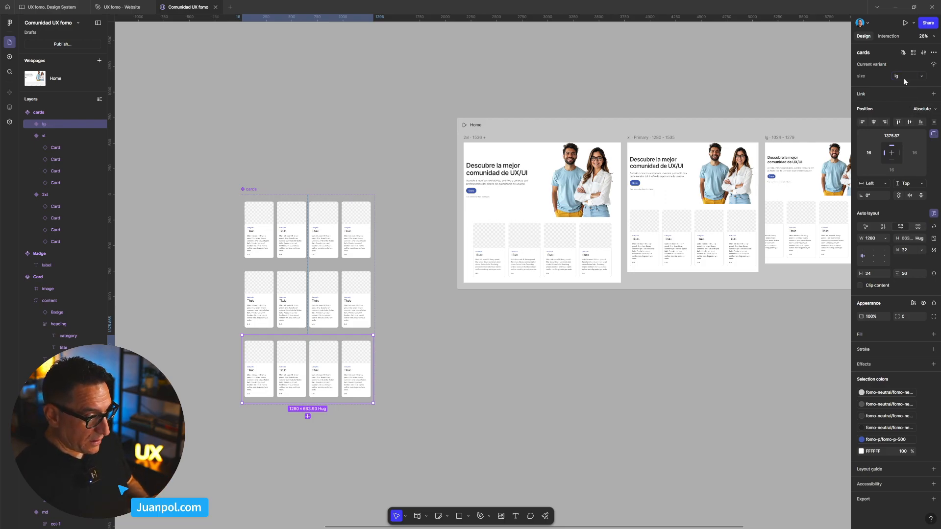
Wrap the four cards of the lg variant in an auto layout frame named row, and select the lg variant
click(31, 124)
click(59, 136)
shift+click(68, 170)
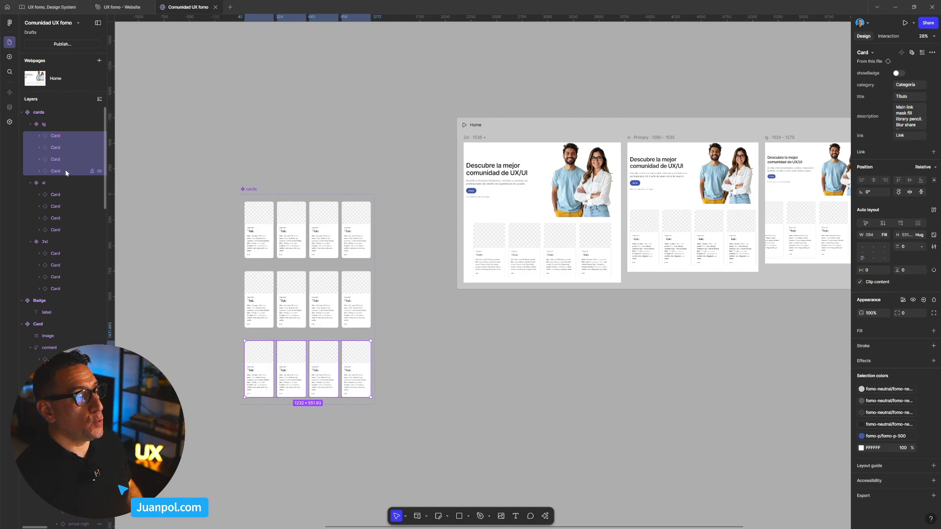
key(shift+a)
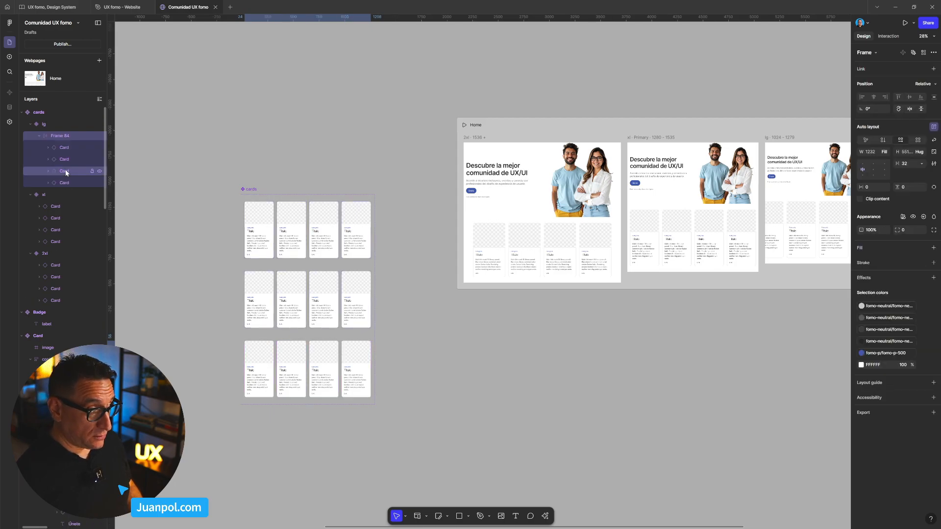
double_click(60, 136)
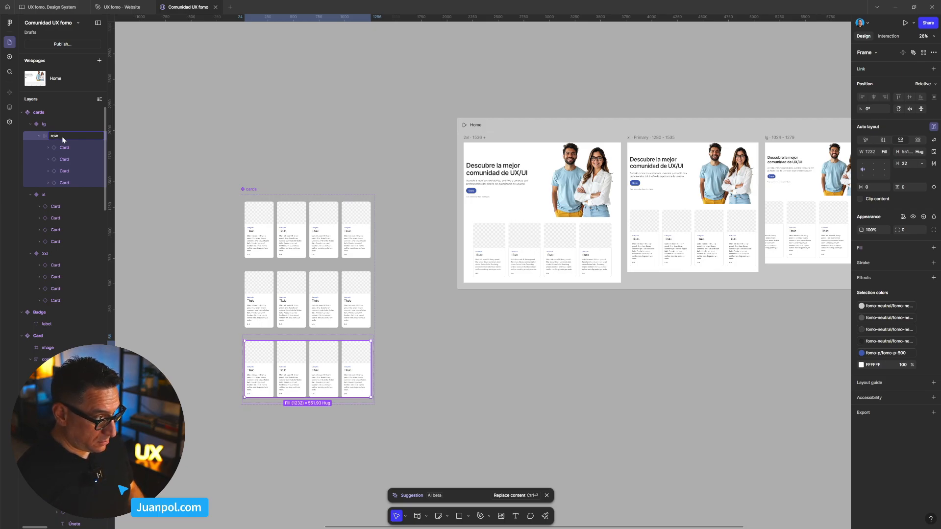
text(row)
key(Return)
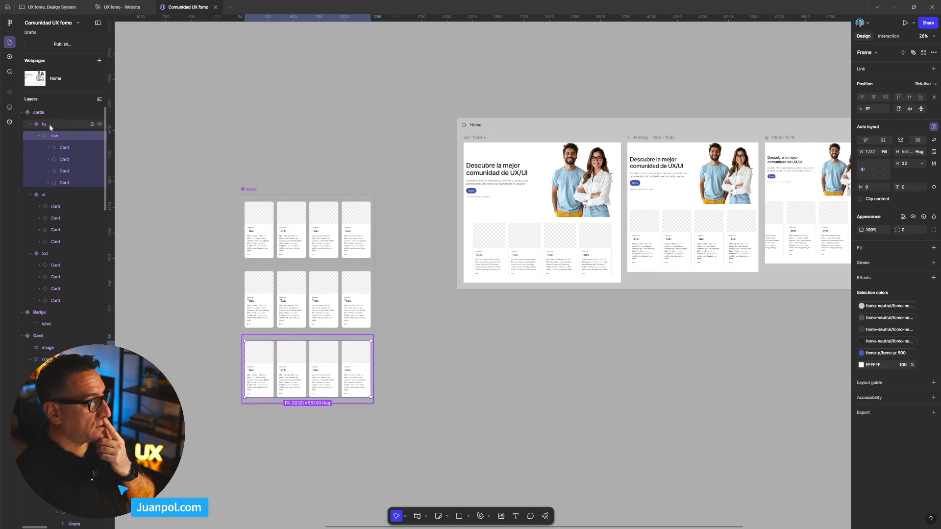
click(49, 125)
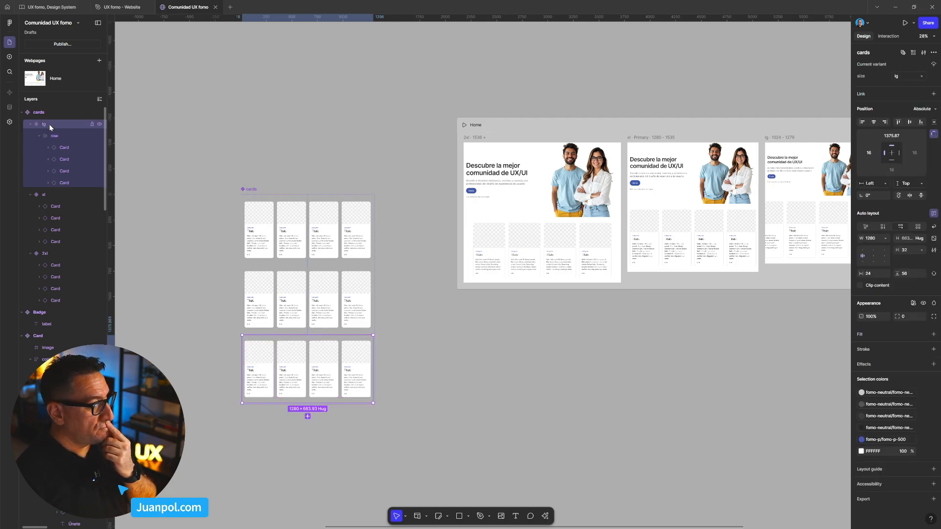
Set the scroll overflow of the lg cards variant to Horizontal
click(888, 36)
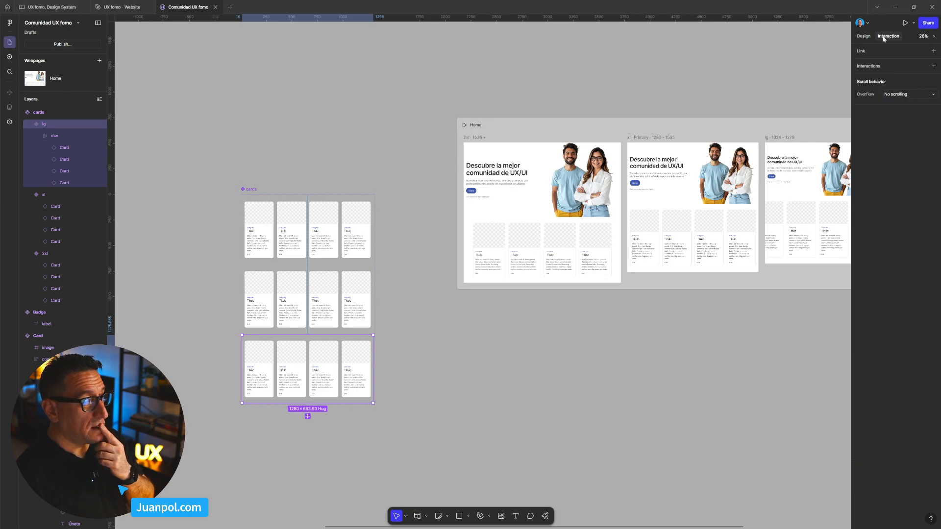
click(895, 95)
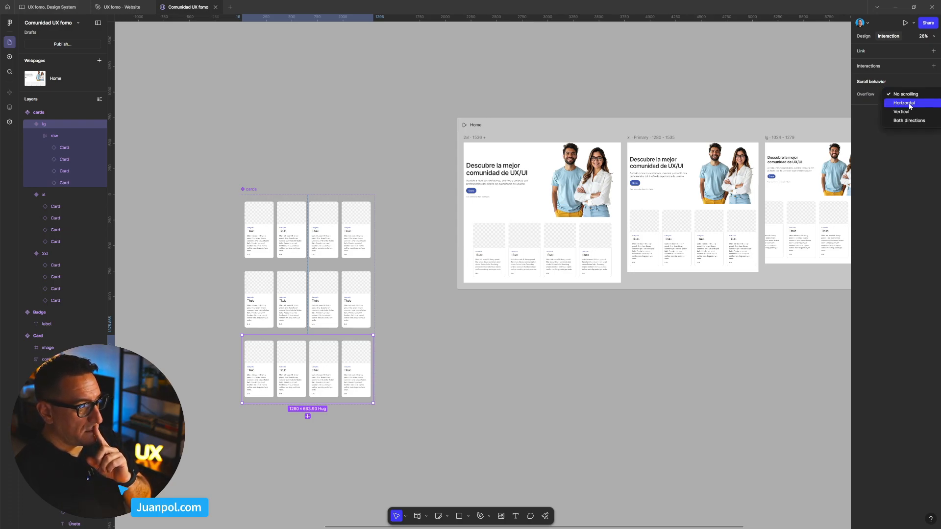
click(909, 103)
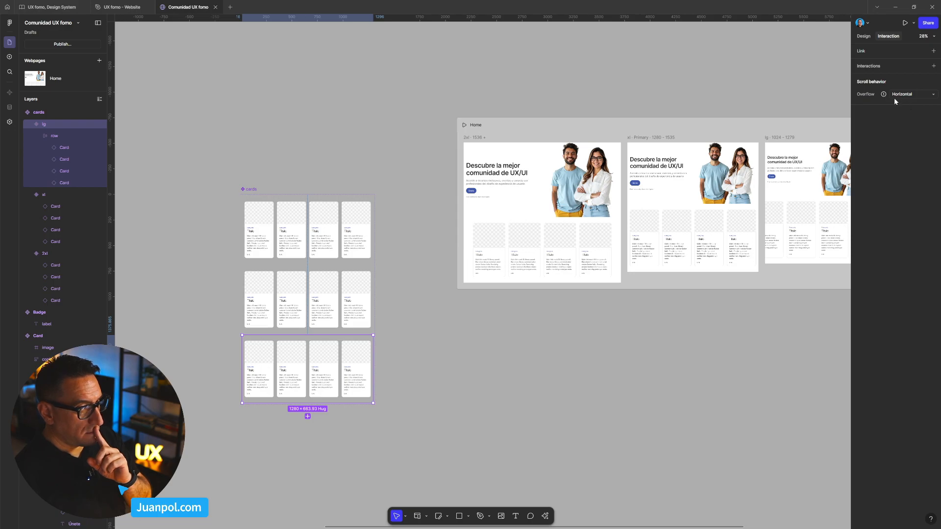
mouse_move(885, 96)
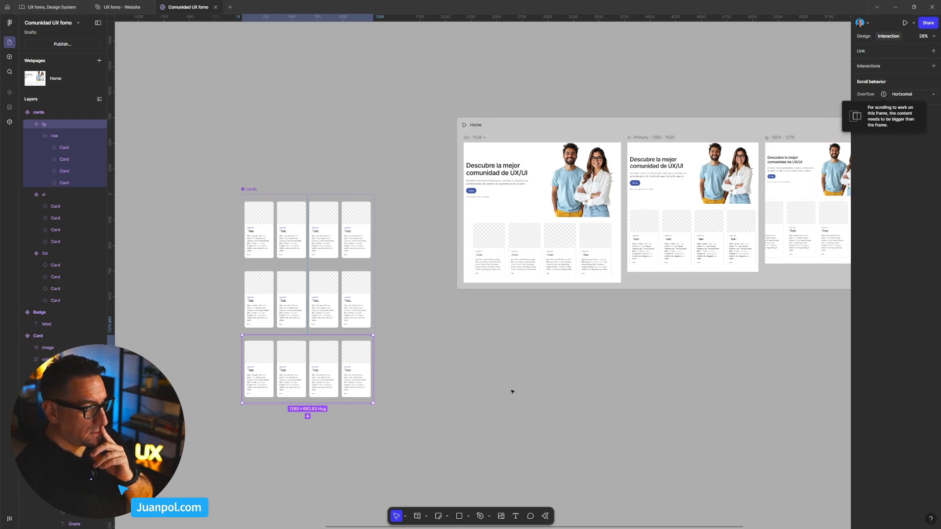
click(431, 387)
Try a different fixed width on the 2xl cards variant, undo it, and check the variant's width options
click(368, 259)
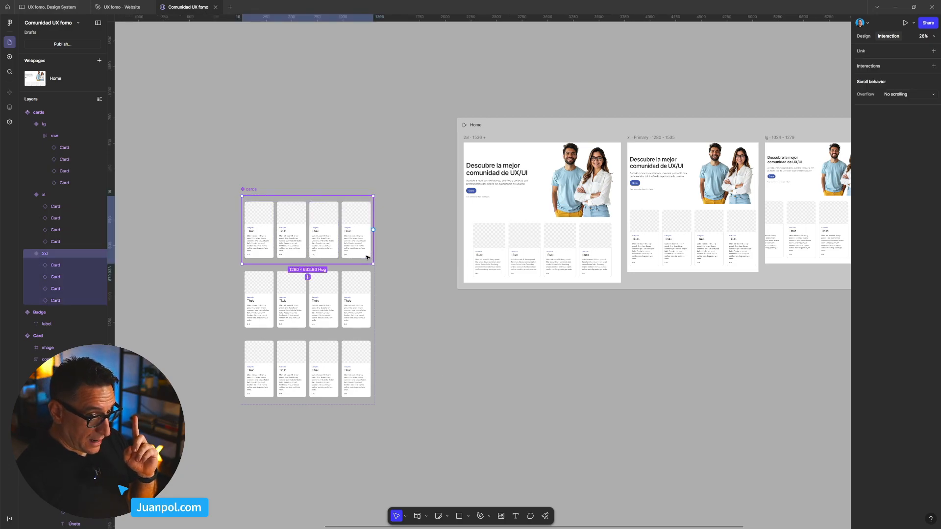
click(863, 36)
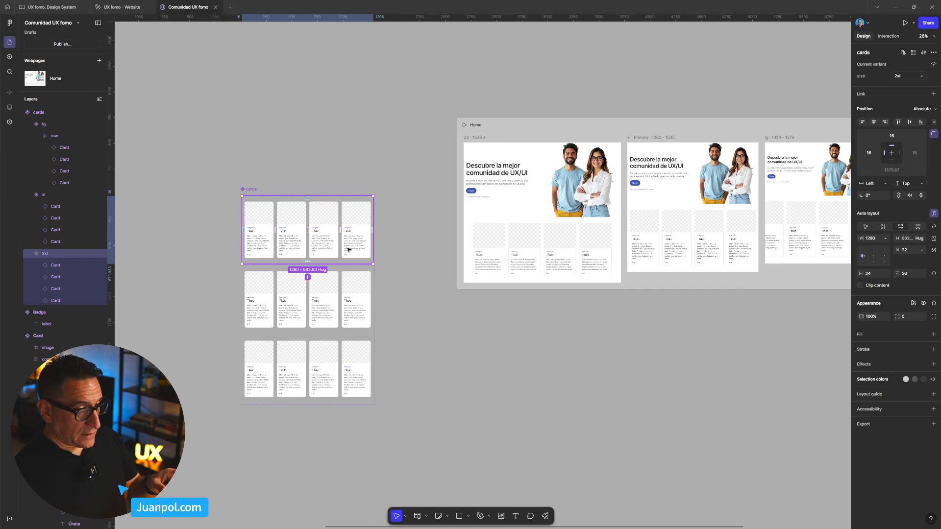
click(876, 240)
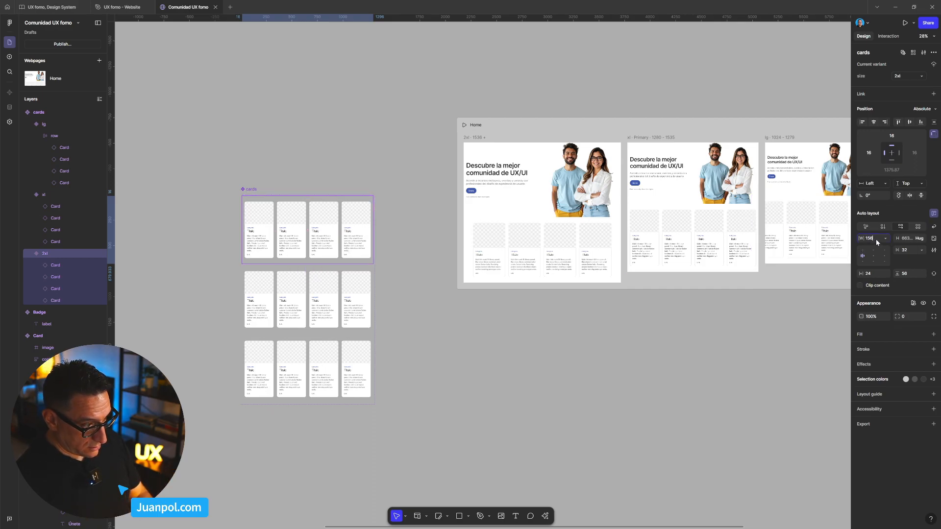
key(Return)
key(ctrl+z)
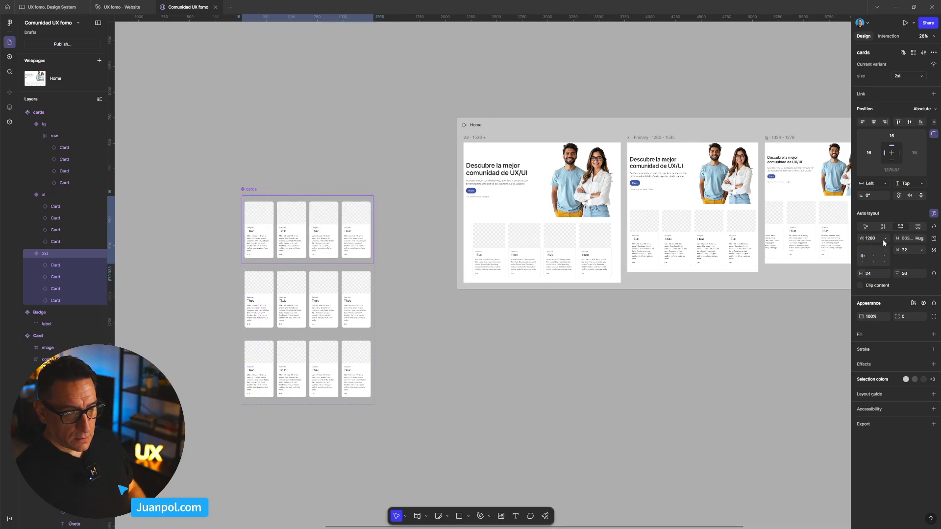
click(886, 240)
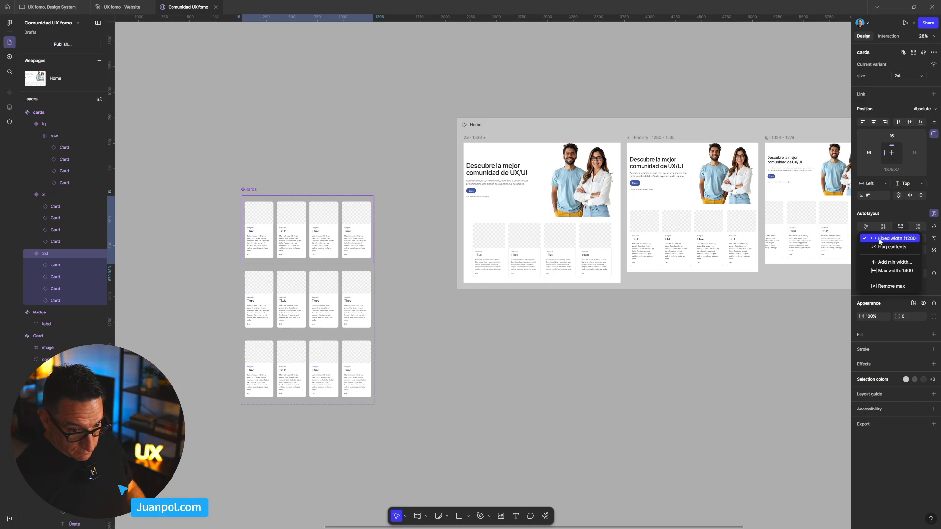
click(769, 333)
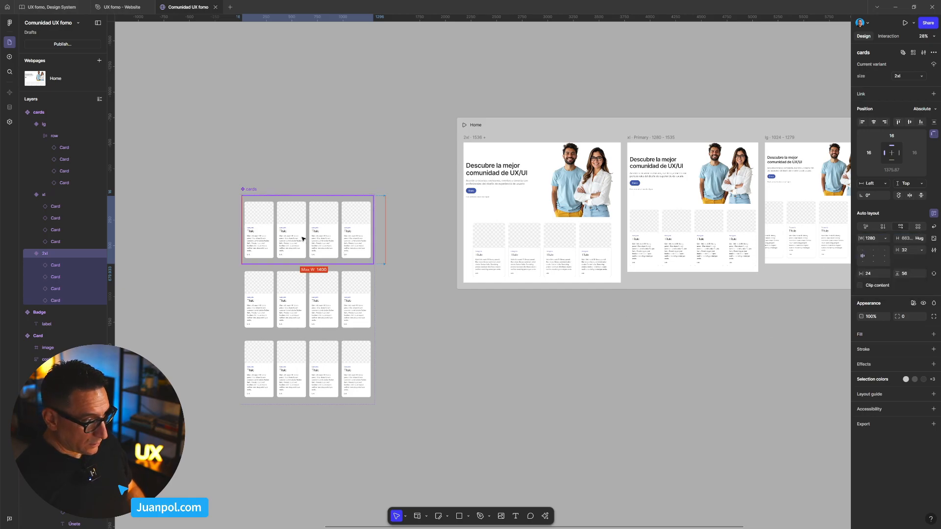
Reposition the cards component set slightly and give it an FFFFFF fill at 30% opacity
click(357, 171)
scroll(344, 228, up, 1)
drag(231, 184, 187, 122)
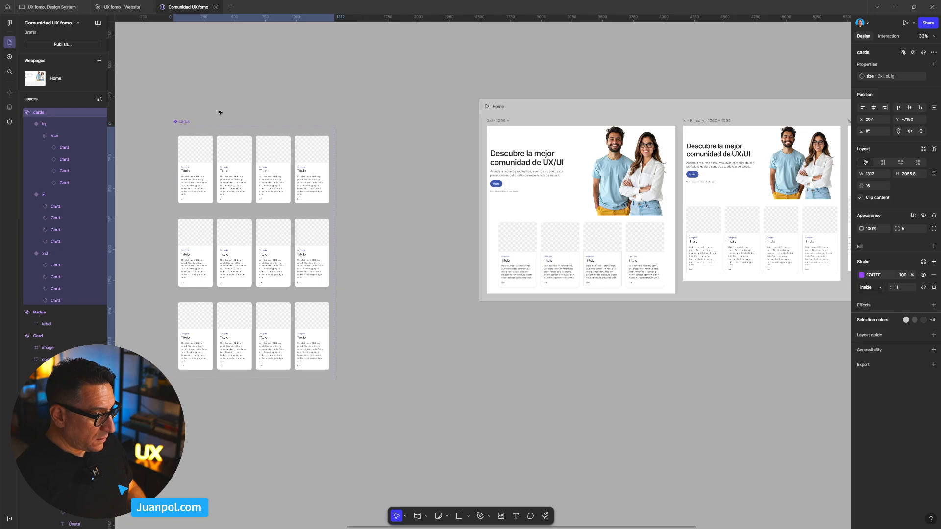
click(933, 246)
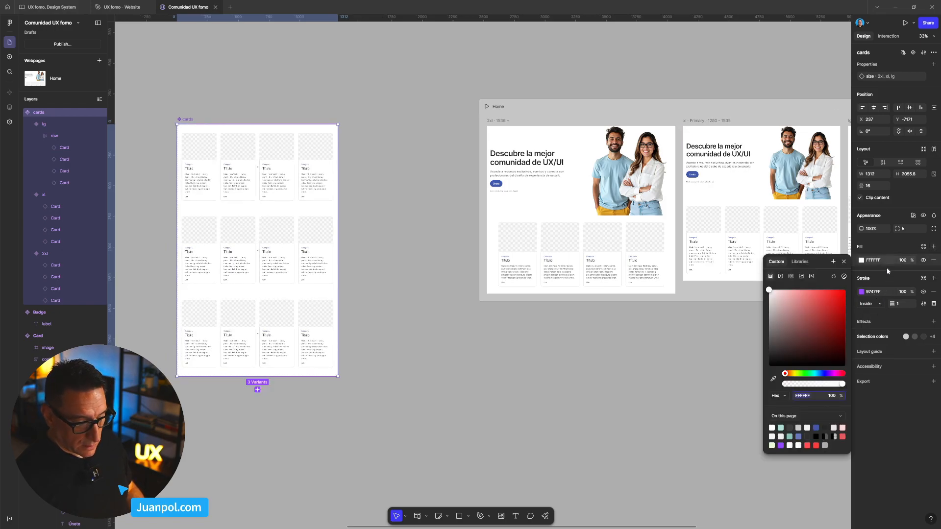
click(888, 261)
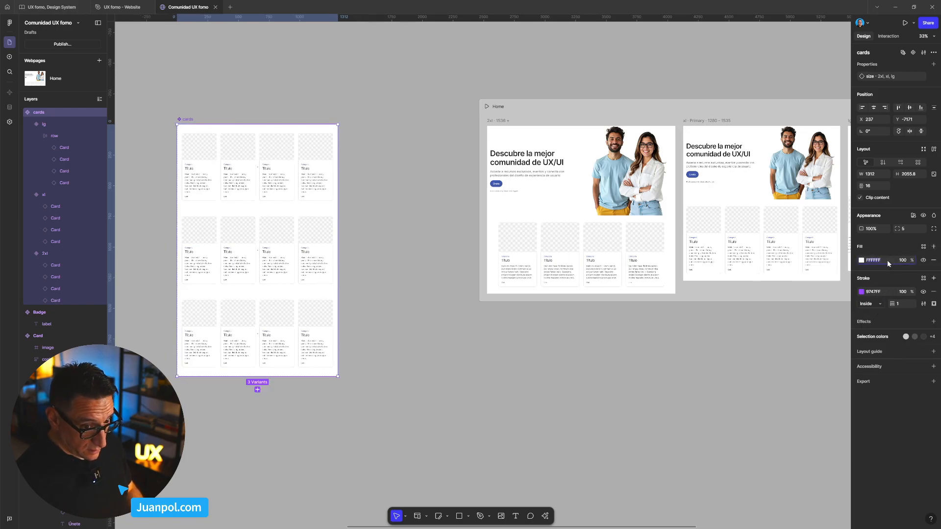
click(902, 261)
text(30)
key(Return)
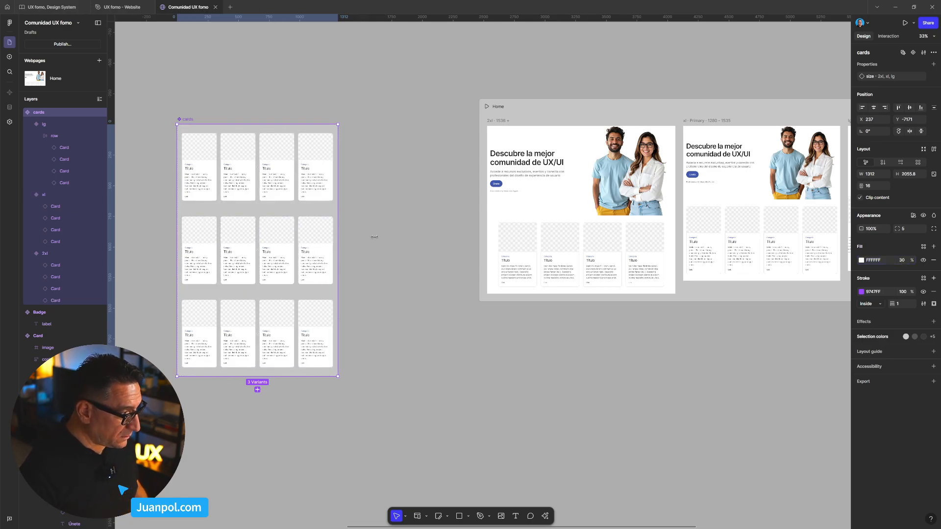
Enlarge the frame of the cards component set to about 2163 × 2360
drag(366, 236, 415, 239)
click(308, 198)
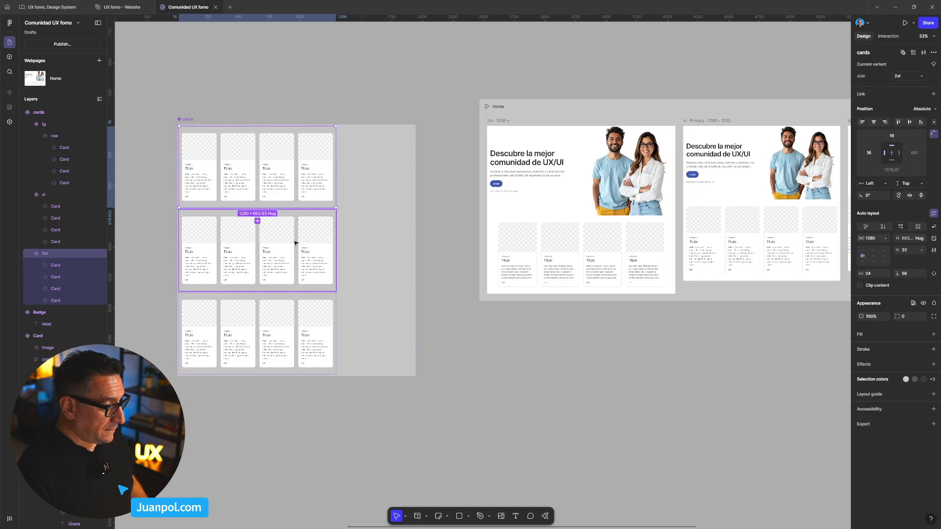
click(381, 351)
drag(416, 378, 444, 415)
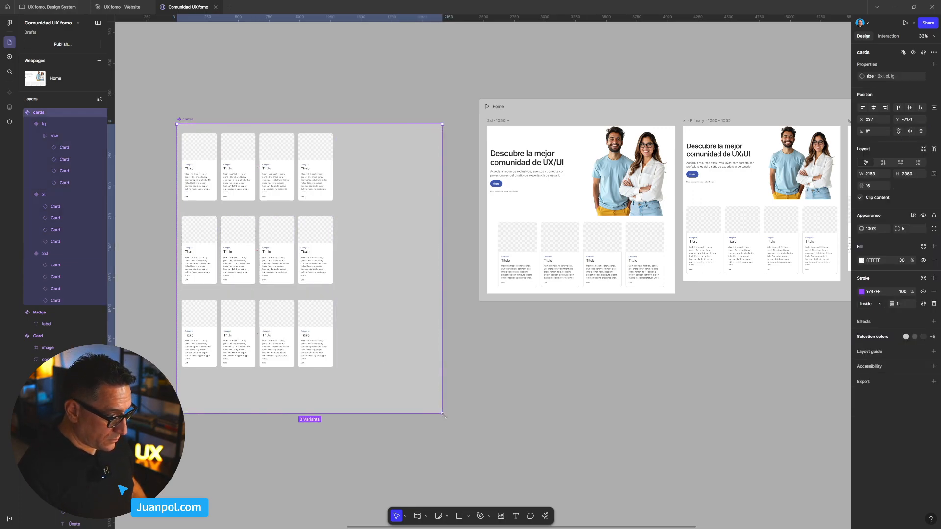
Move the three variants together inside the cards frame, about 181 from its left edge and 94 from its top edge
click(349, 361)
click(237, 268)
shift+click(237, 267)
shift+click(237, 187)
drag(237, 188, 258, 198)
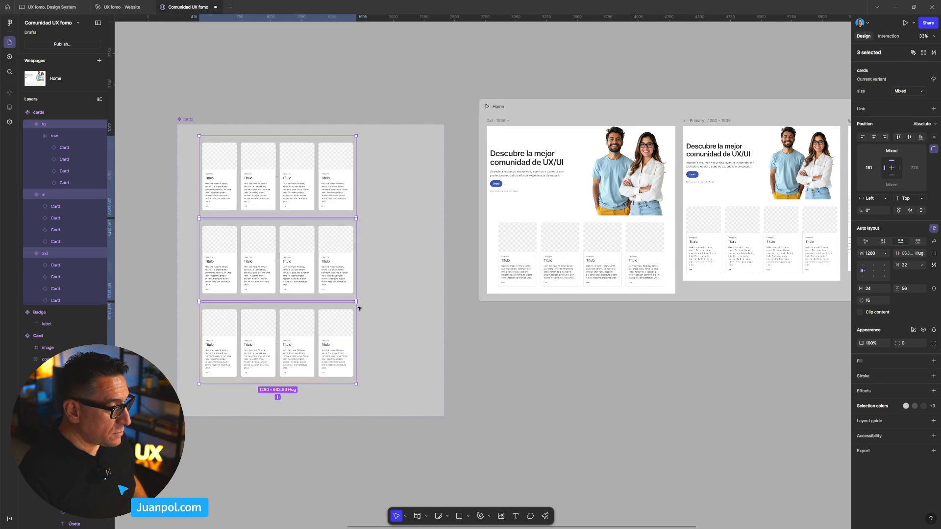
Space the variants out vertically, placing xl about 846 and lg about 1598 from the top of the cards frame
click(373, 316)
click(324, 325)
shift+click(335, 279)
drag(335, 281, 337, 302)
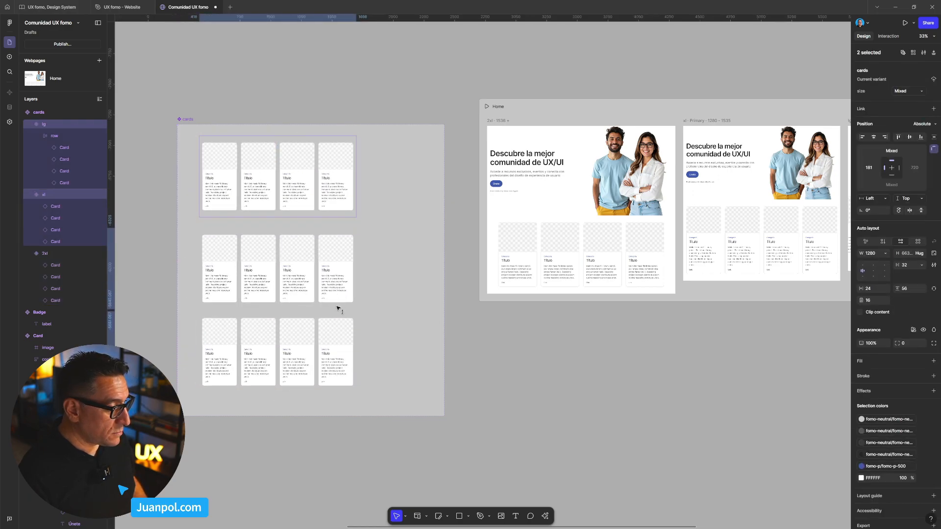
click(332, 351)
drag(333, 351, 337, 360)
click(450, 357)
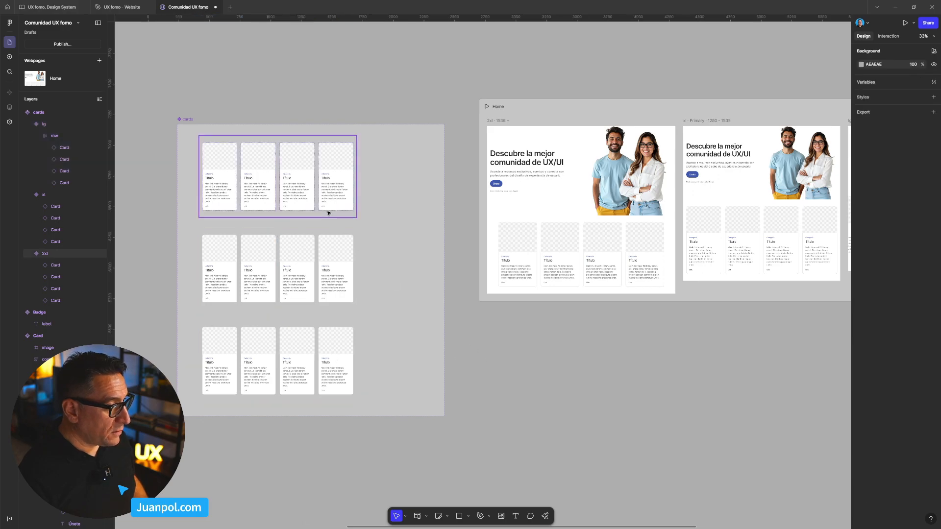
Set the 2xl variant's width to 1400 and compare the width limits of the xl and 2xl variants
click(328, 213)
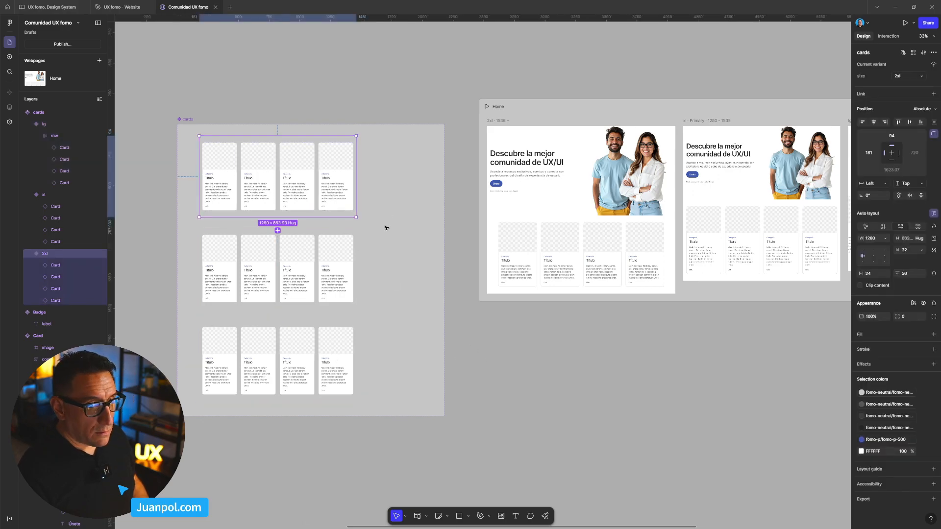
click(885, 239)
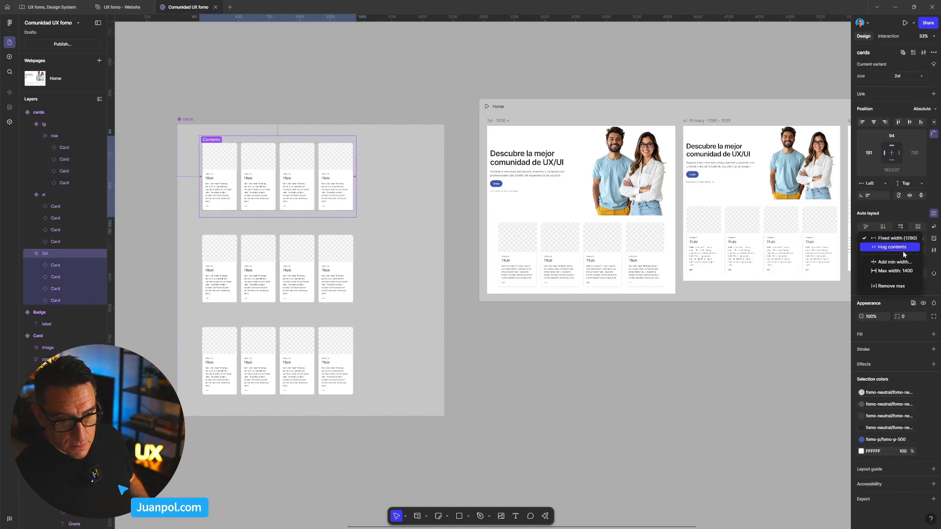
click(895, 271)
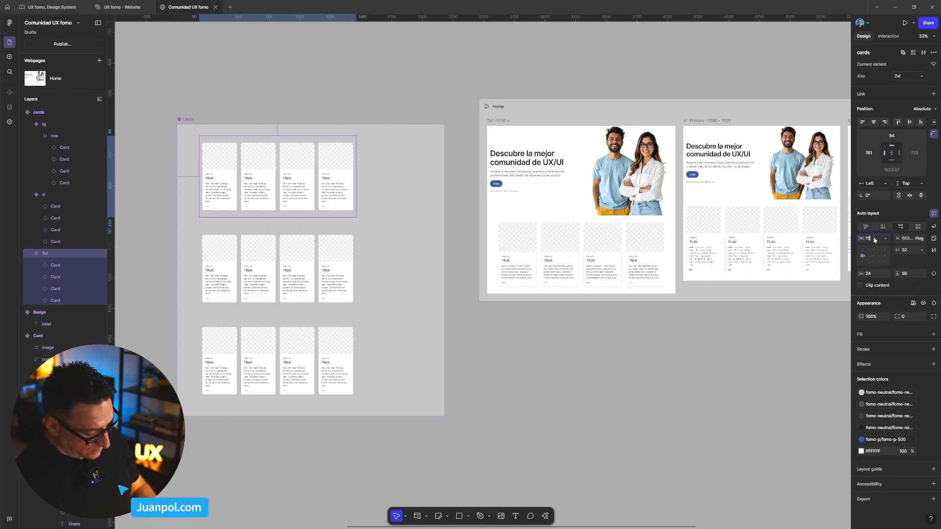
text(1400)
key(Return)
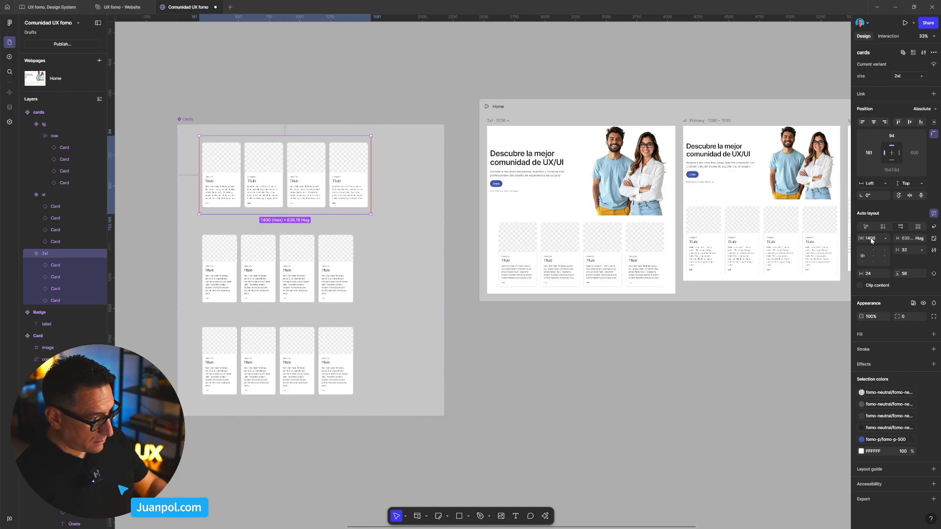
click(319, 246)
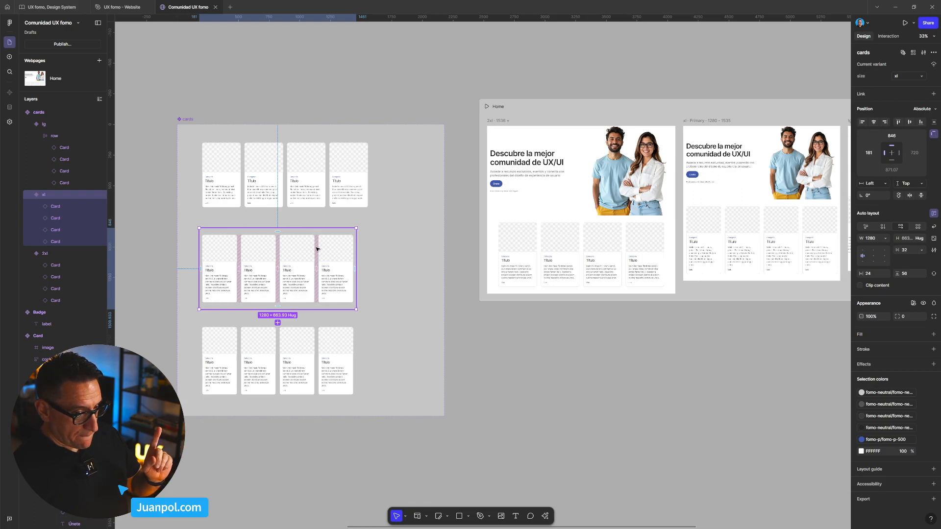
click(886, 239)
click(887, 239)
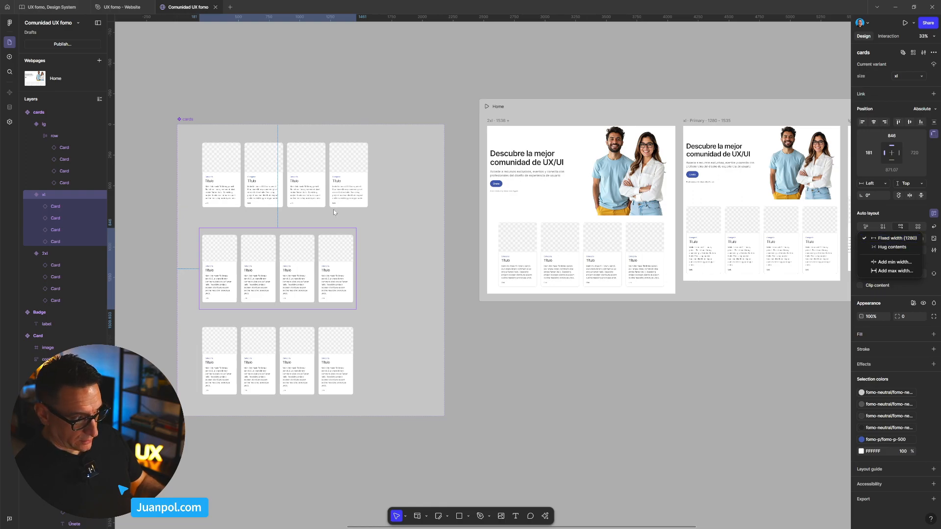
click(330, 204)
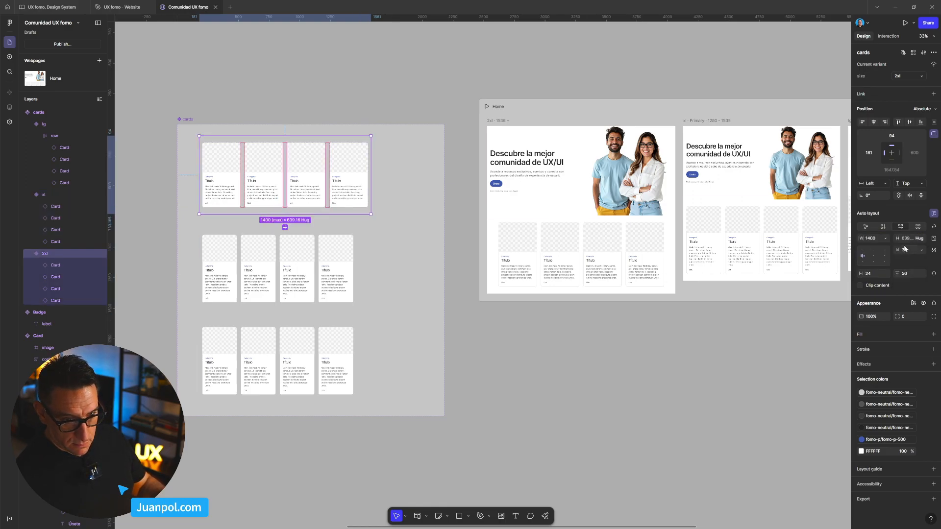
click(886, 238)
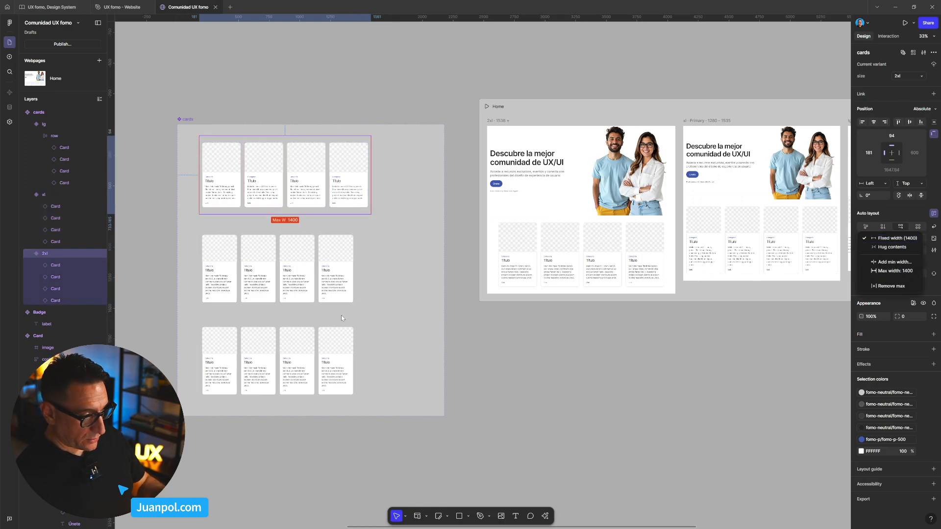
Set the width of the lg cards variant to 1024
click(332, 349)
click(332, 347)
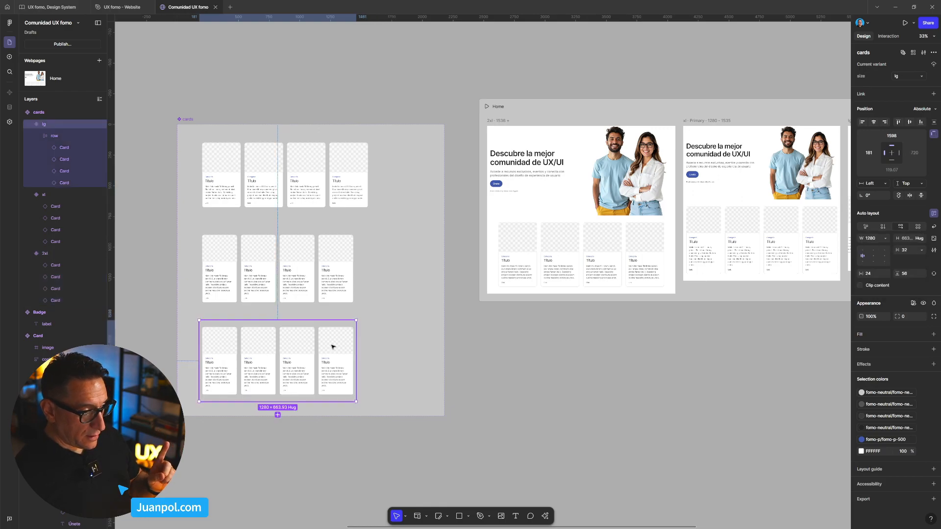
click(372, 343)
click(343, 349)
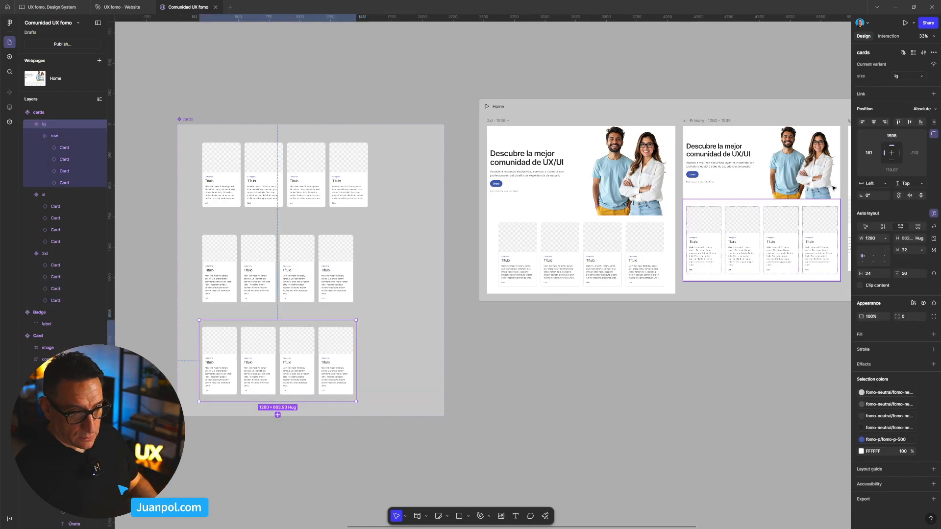
click(875, 239)
text(1024)
key(Return)
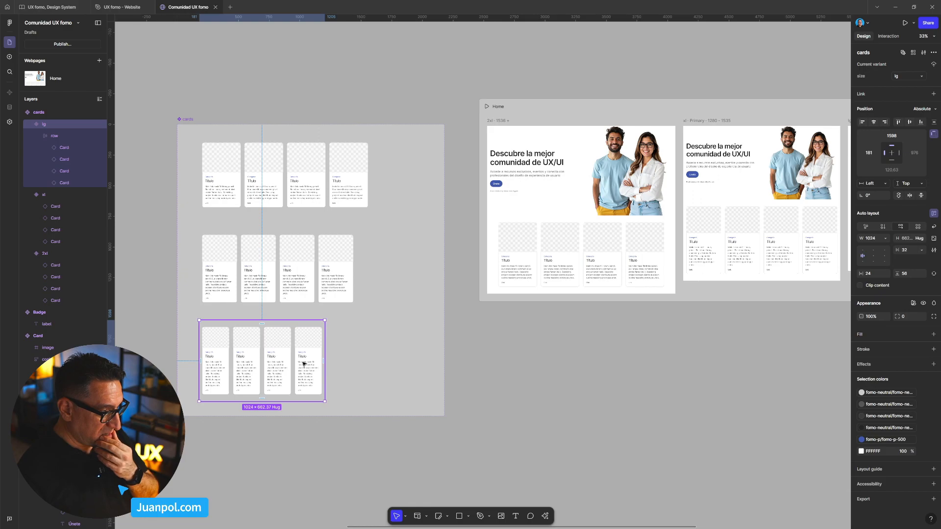
Select a card in the xl variant for comparison, and select the main Card component beside the cards set
double_click(289, 265)
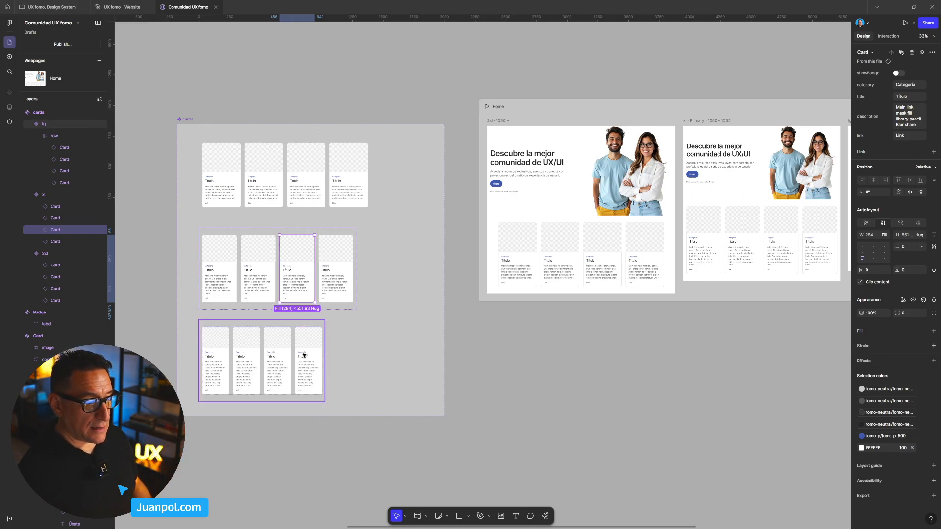
scroll(273, 347, down, 3)
drag(282, 194, 546, 162)
scroll(376, 223, up, 2)
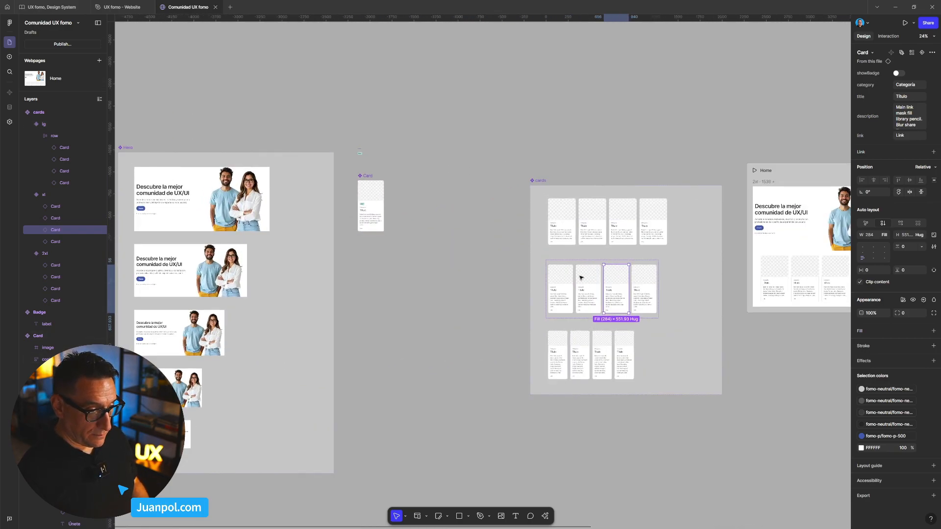
scroll(646, 274, up, 3)
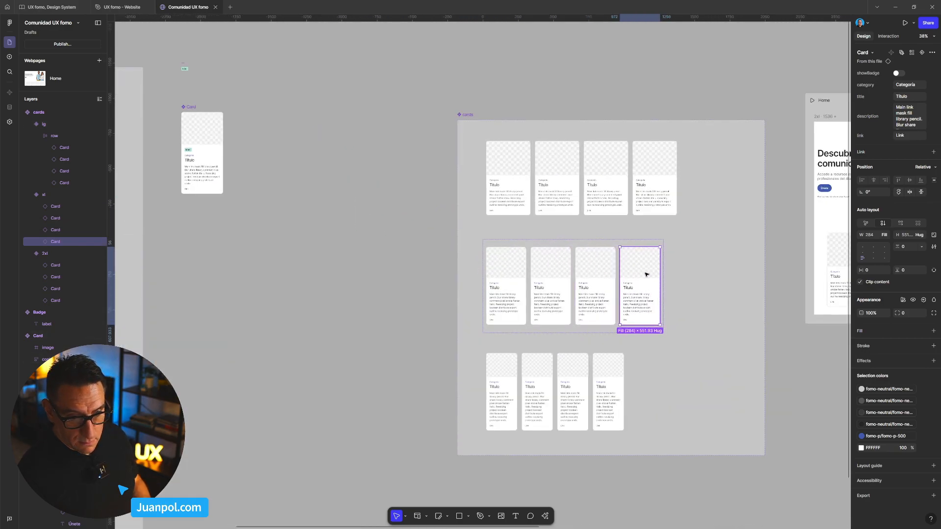
click(207, 146)
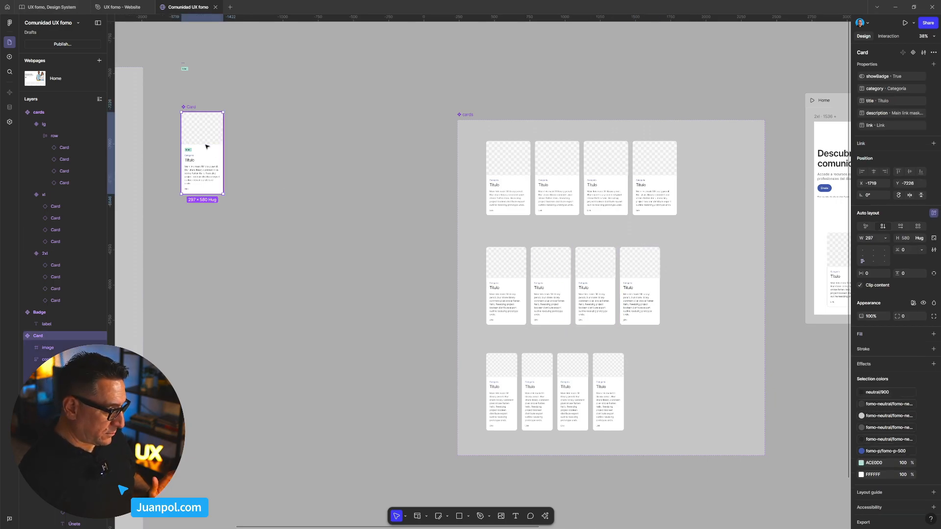
Add a minimum width of 284 to the main Card component
click(886, 238)
click(900, 266)
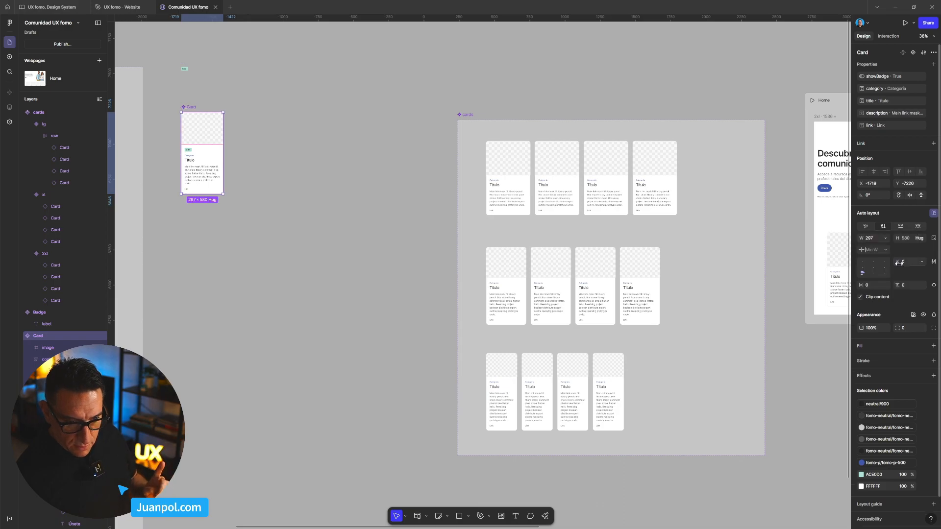
text(284)
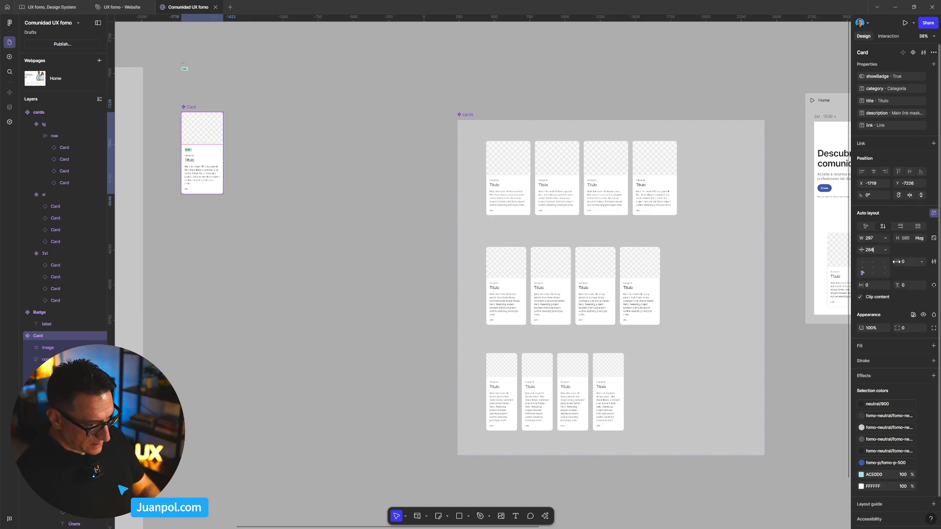
key(Return)
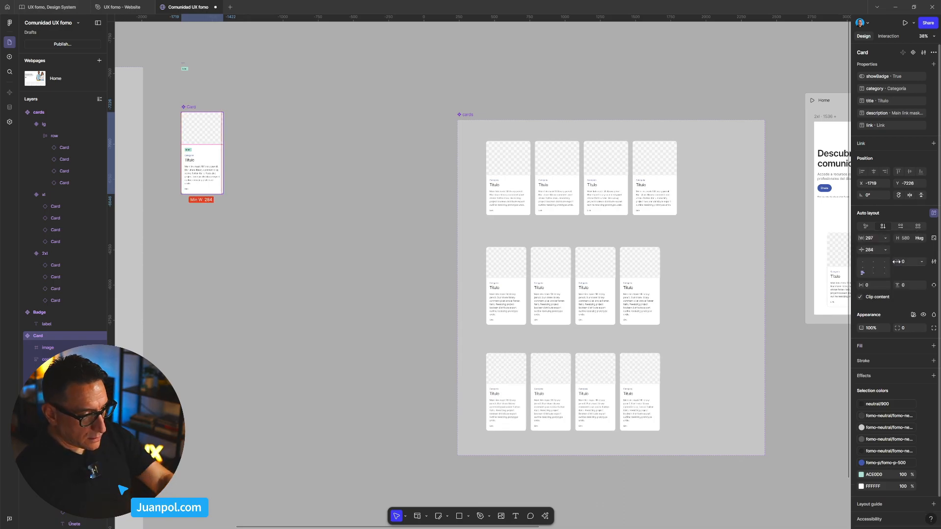
Check the scroll overflow settings of the lg and xl variants in the cards component set
scroll(599, 405, up, 5)
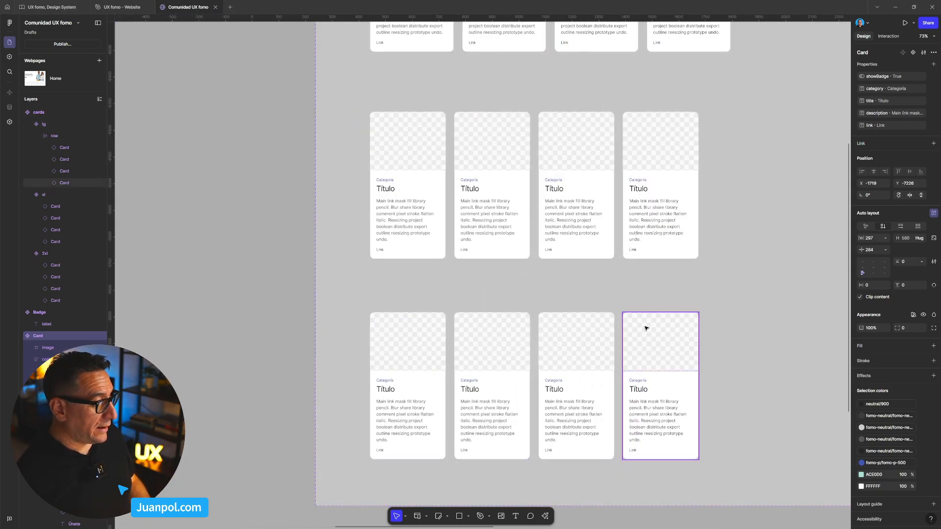
click(610, 311)
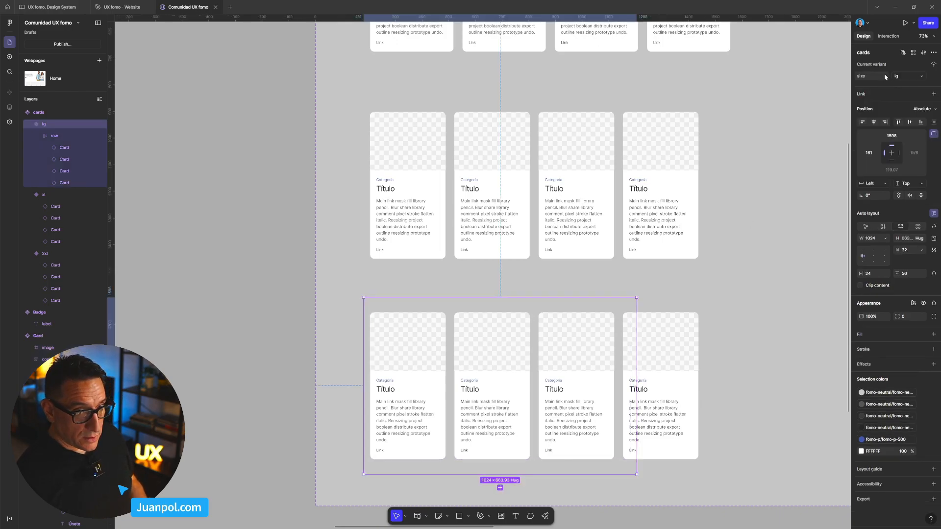
click(889, 36)
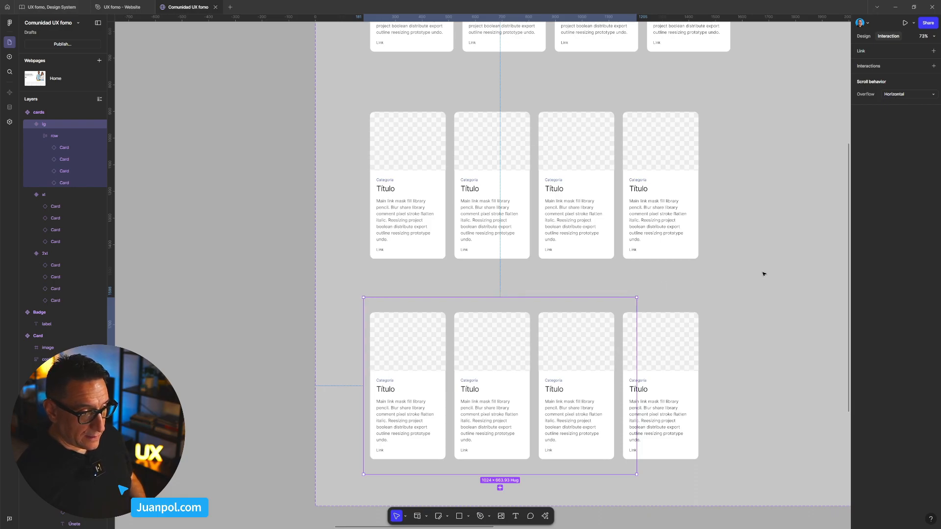
click(589, 216)
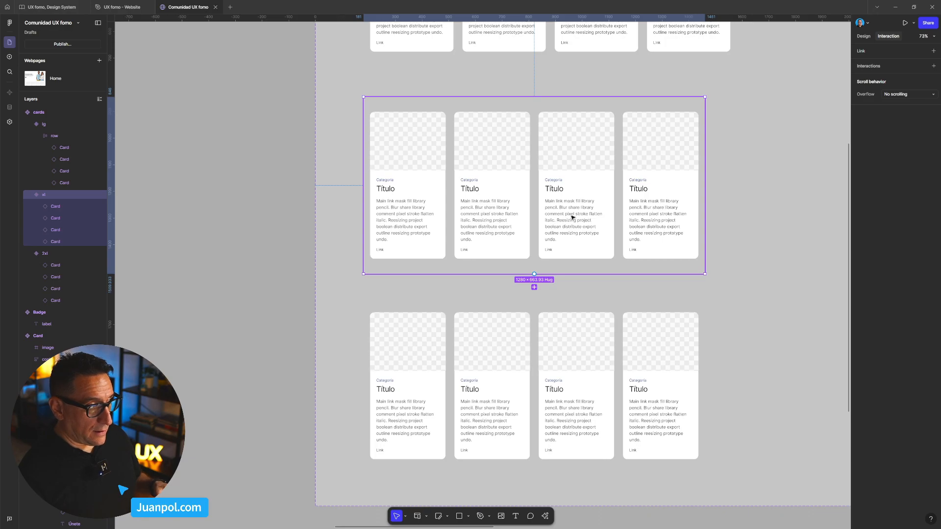
Examine how the card rows fit in each breakpoint of the Home webpage and compare them with the component variants
scroll(245, 326, down, 5)
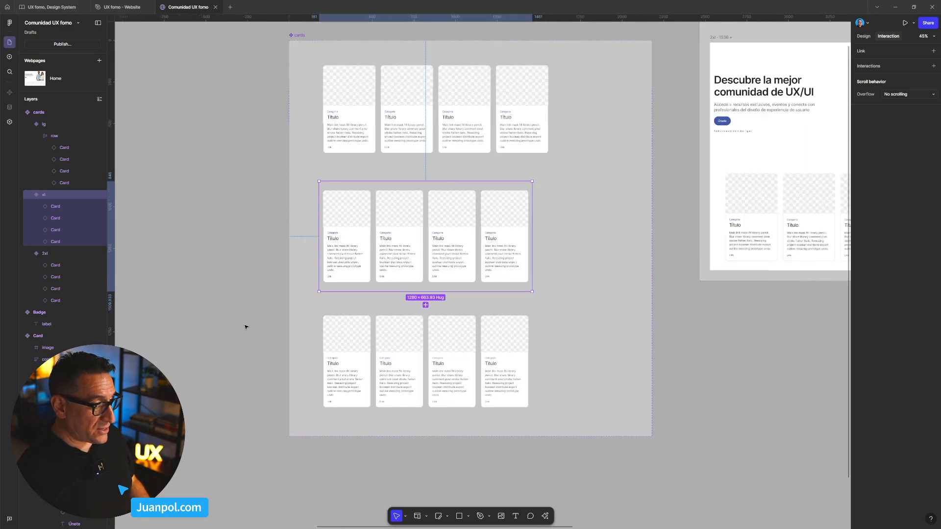
scroll(475, 357, right, 5)
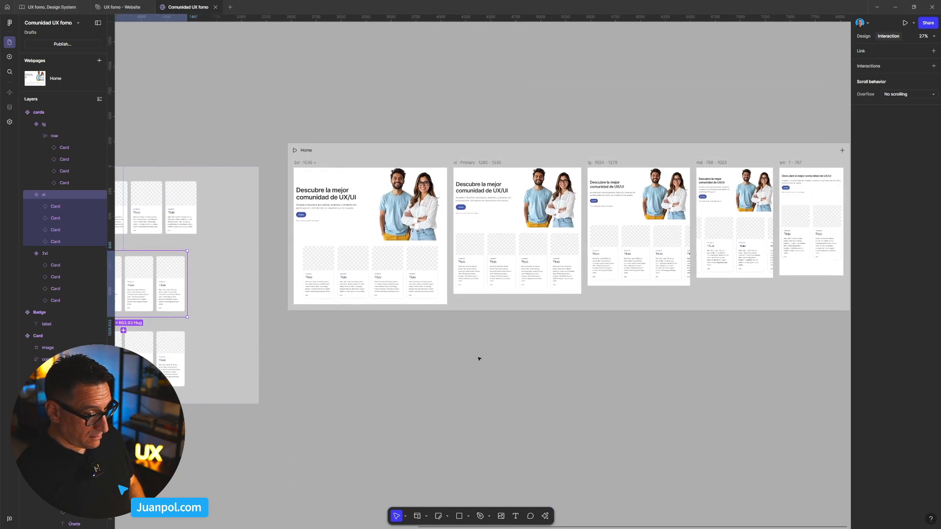
scroll(591, 314, up, 3)
scroll(669, 271, right, 2)
scroll(616, 236, up, 2)
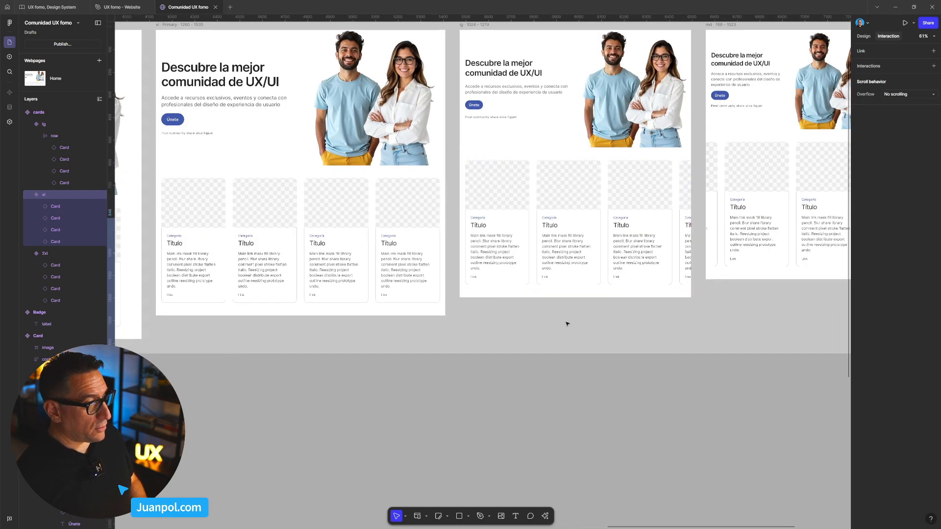
scroll(559, 333, down, 3)
scroll(559, 334, down, 1)
scroll(511, 362, left, 5)
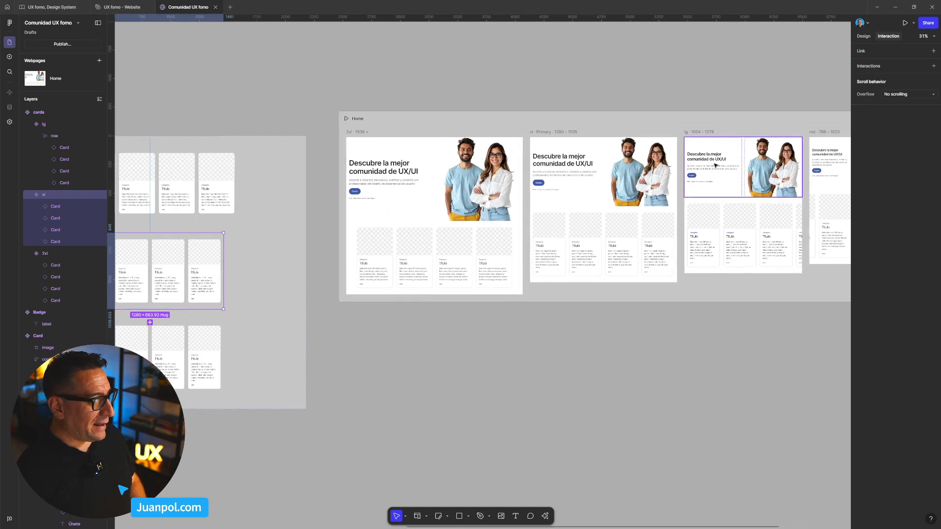
scroll(533, 375, left, 4)
scroll(341, 336, up, 2)
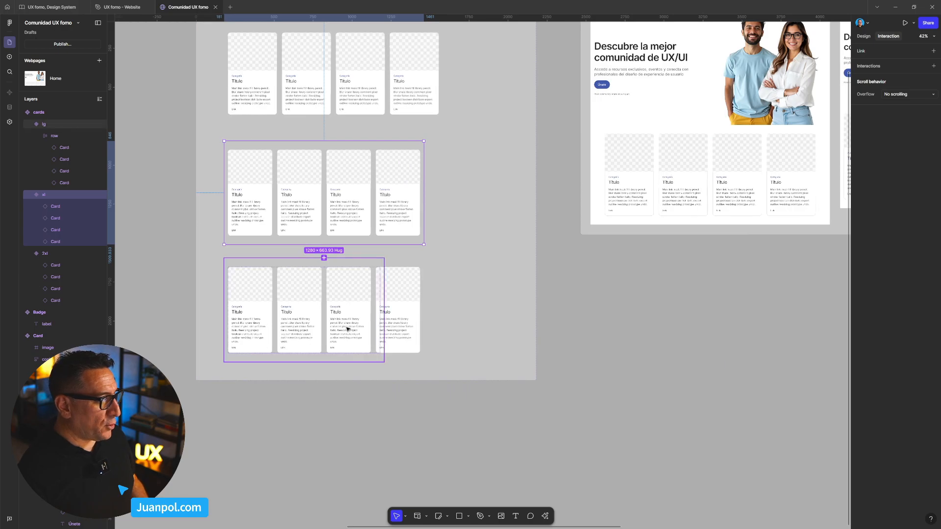
Set the gap between cards to 24 in the row frame of the lg cards variant
click(348, 329)
click(75, 138)
click(868, 37)
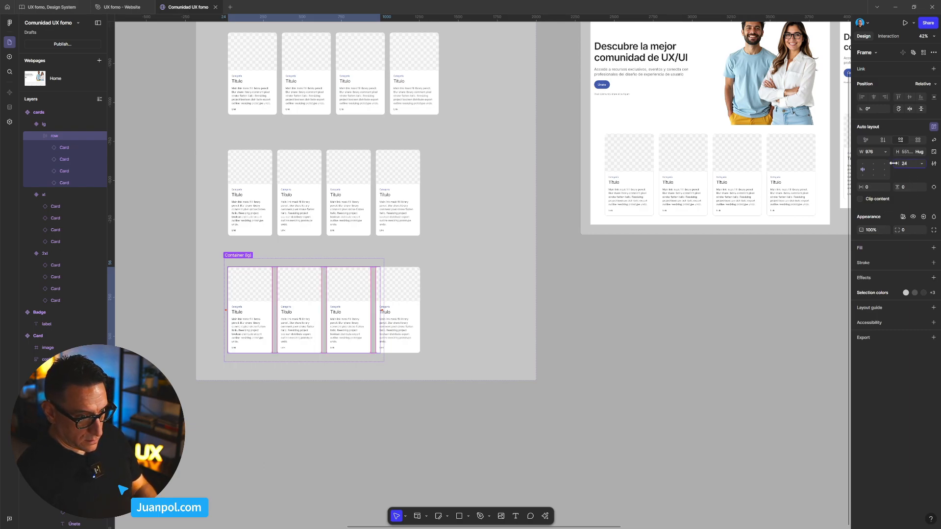
key(Return)
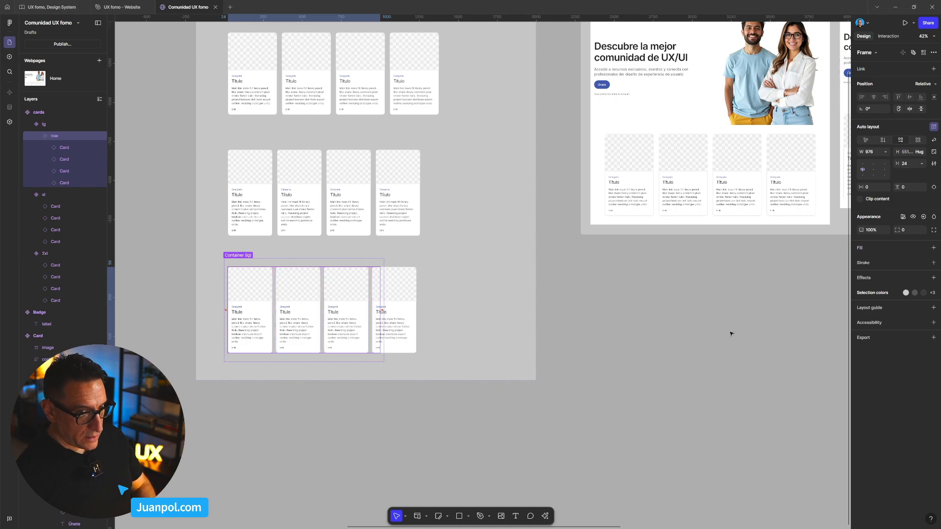
Preview the Home webpage at widths down to about 970, test the card row's horizontal scrolling, widen it to 1470 and close the preview
click(753, 326)
drag(754, 326, 563, 336)
drag(662, 328, 442, 372)
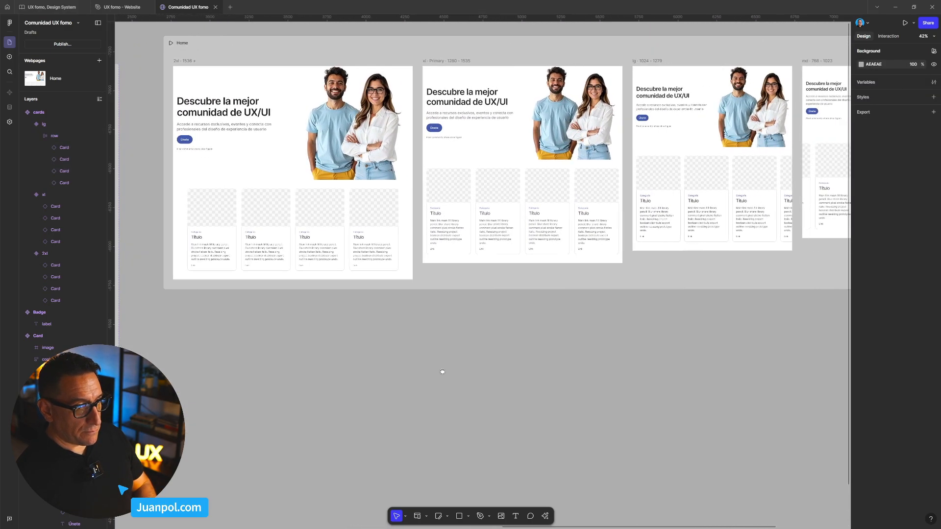
click(297, 53)
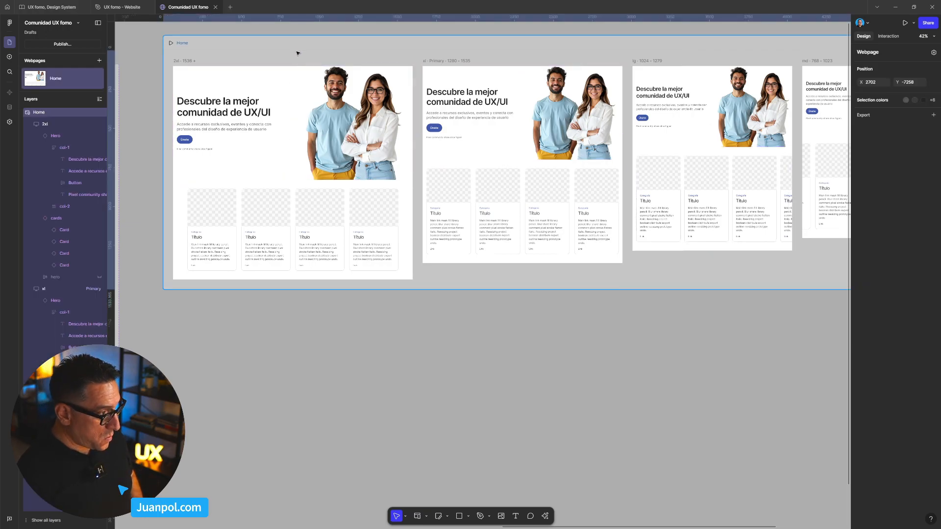
key(shift+space)
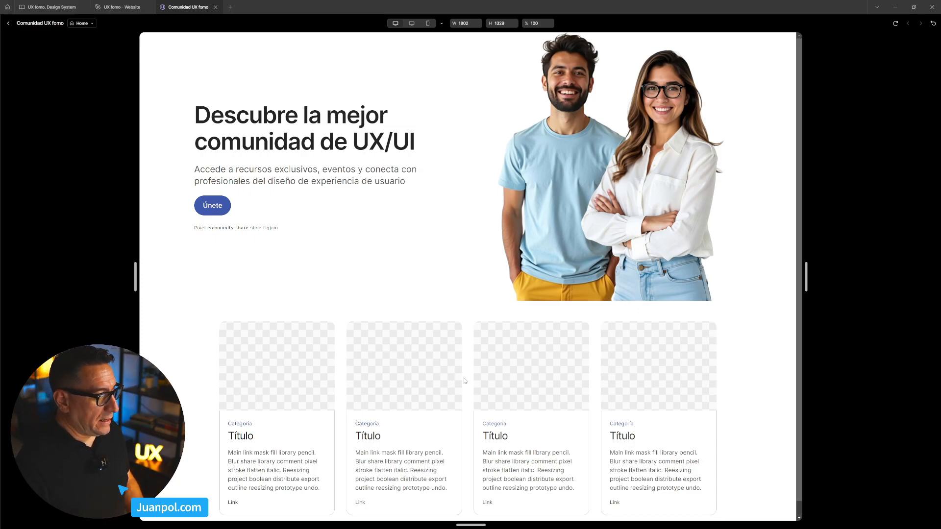
drag(806, 277, 710, 282)
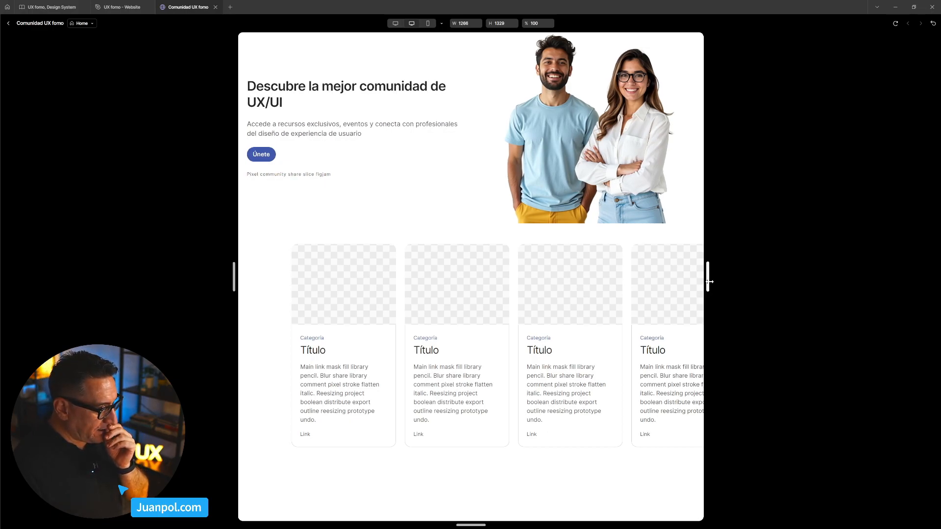
drag(709, 282, 655, 281)
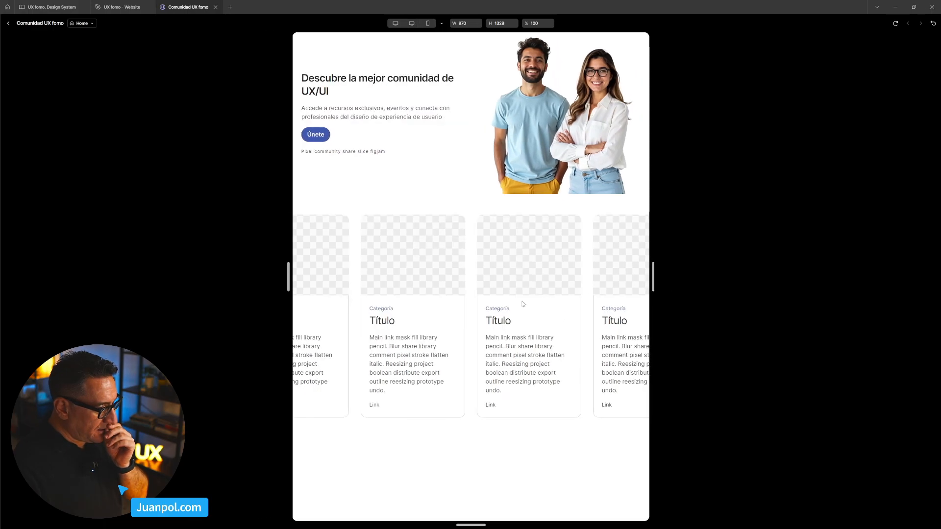
drag(516, 314, 587, 313)
drag(660, 282, 745, 277)
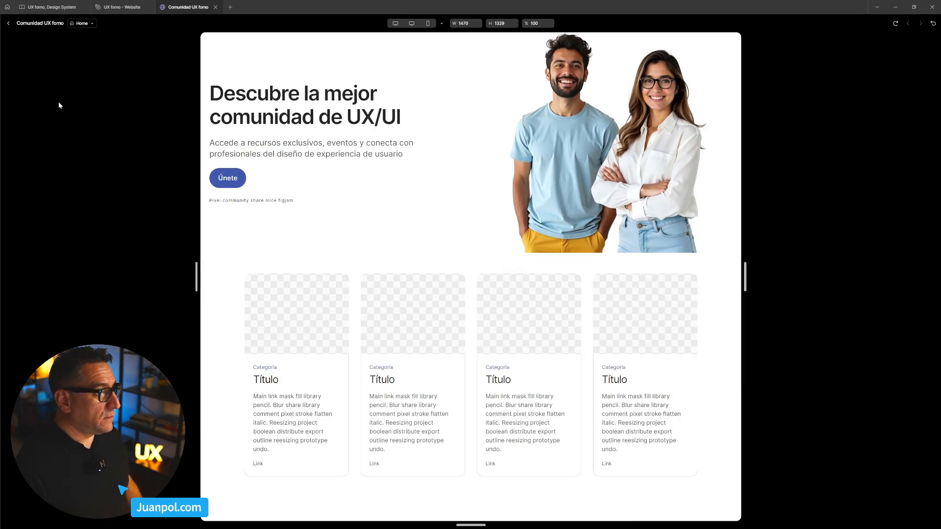
click(10, 24)
click(681, 205)
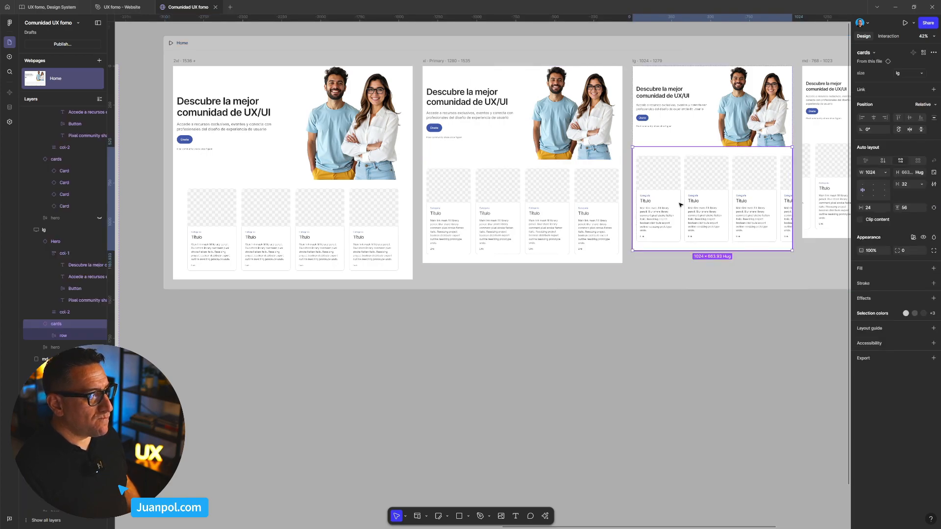
right_click(671, 203)
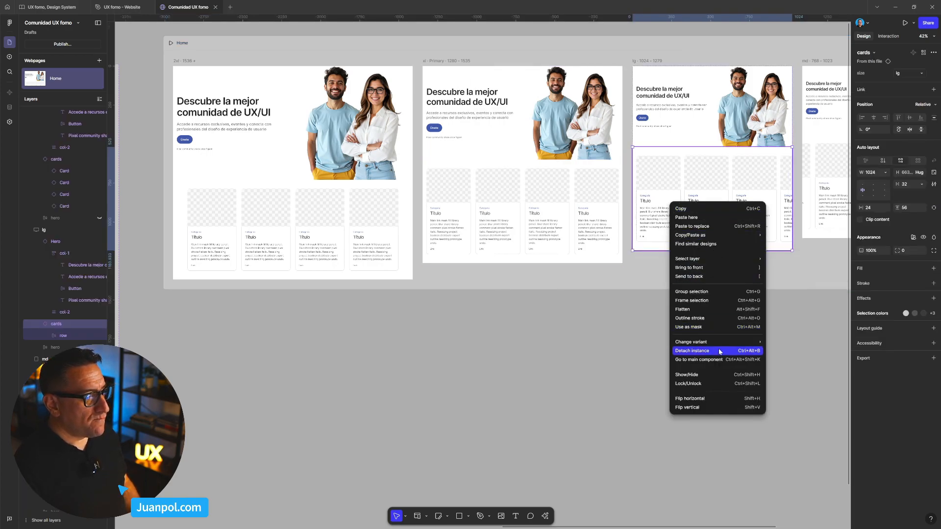
mouse_move(719, 343)
key(Escape)
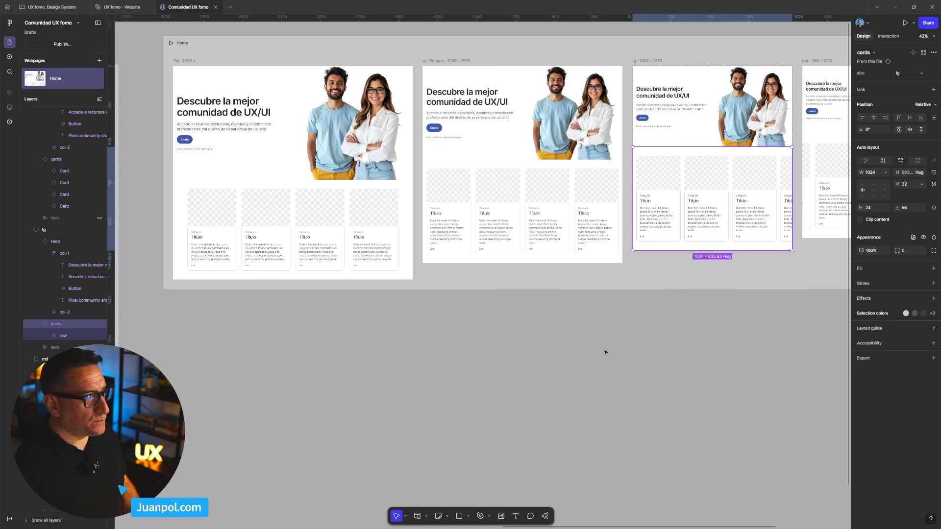
Remove auto layout from the lg variant of the cards component and check its overflow setting
scroll(661, 289, down, 3)
click(138, 340)
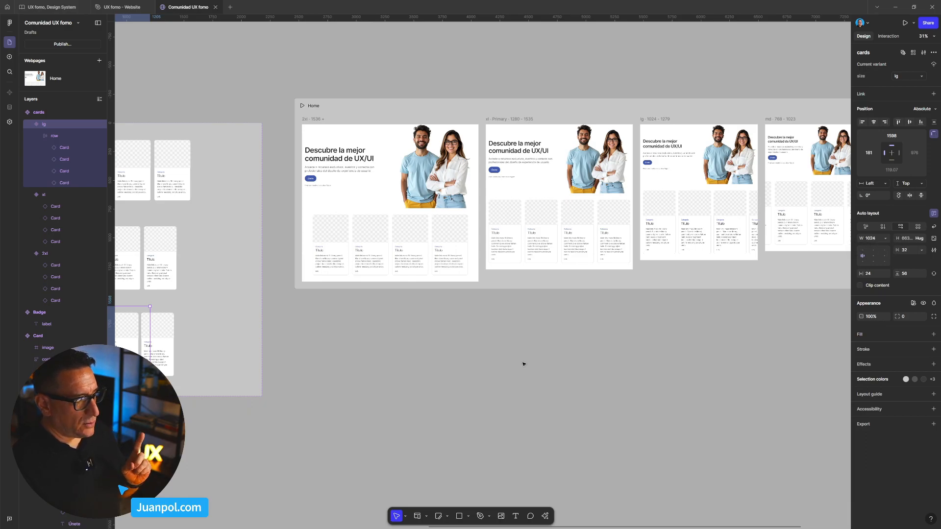
drag(361, 393, 498, 370)
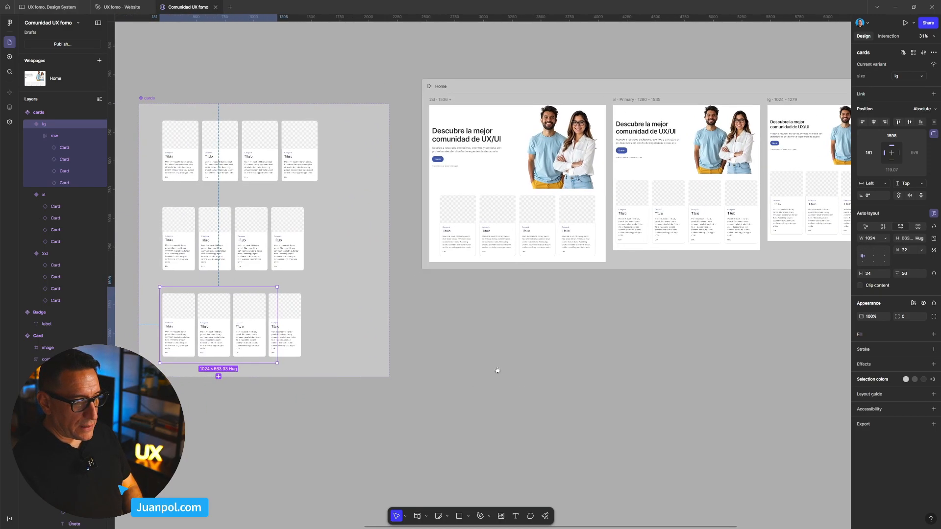
click(934, 215)
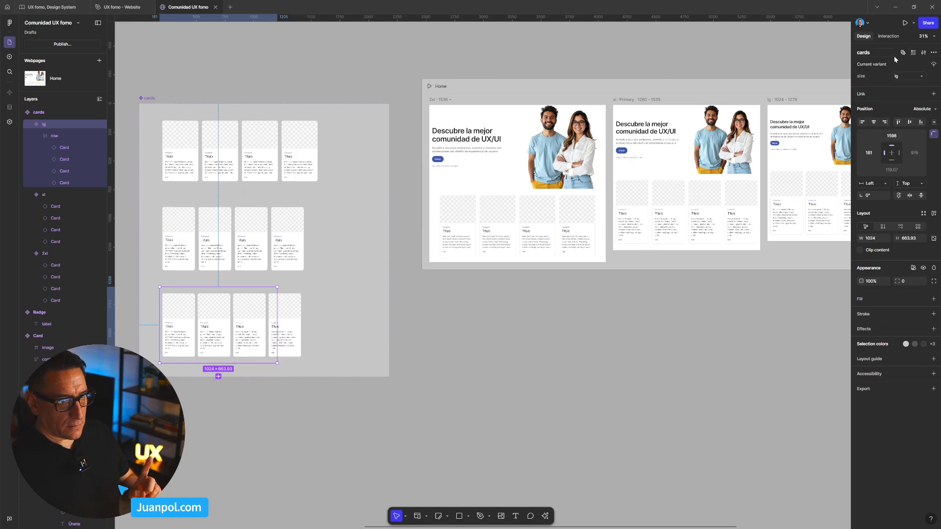
click(893, 37)
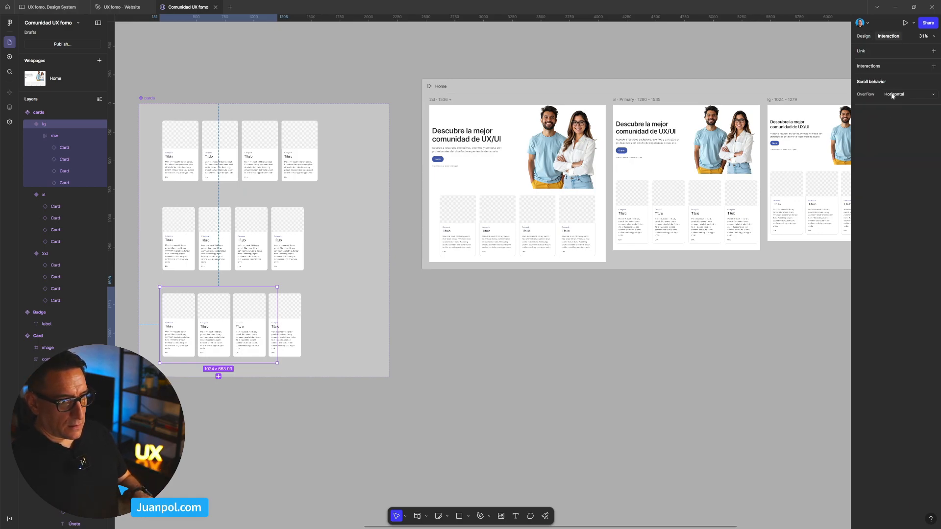
click(686, 320)
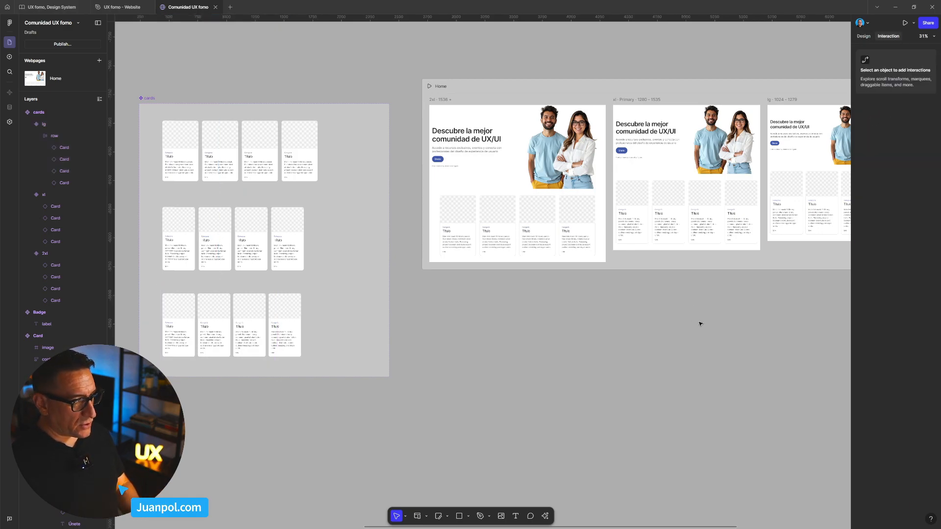
Set the width of the cards instance in Home's lg breakpoint to Fill container
scroll(638, 319, right, 3)
click(450, 91)
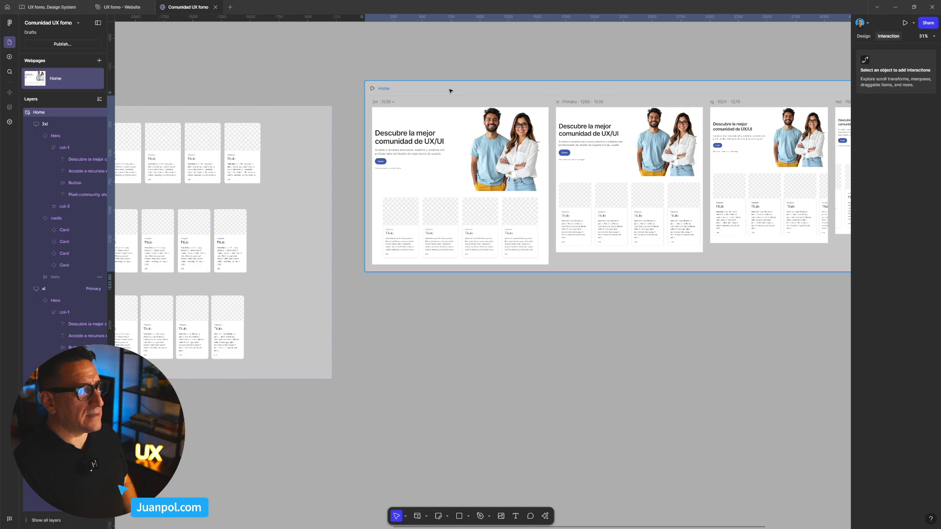
click(745, 208)
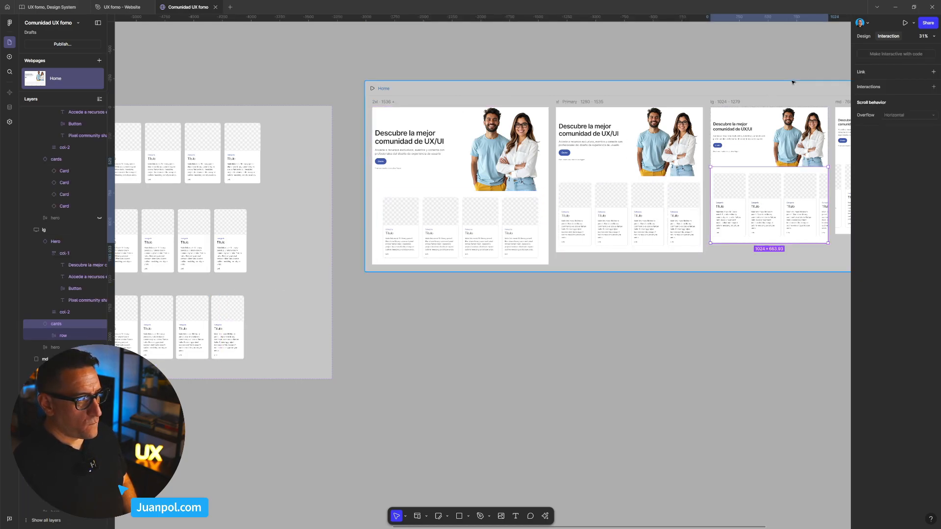
click(864, 36)
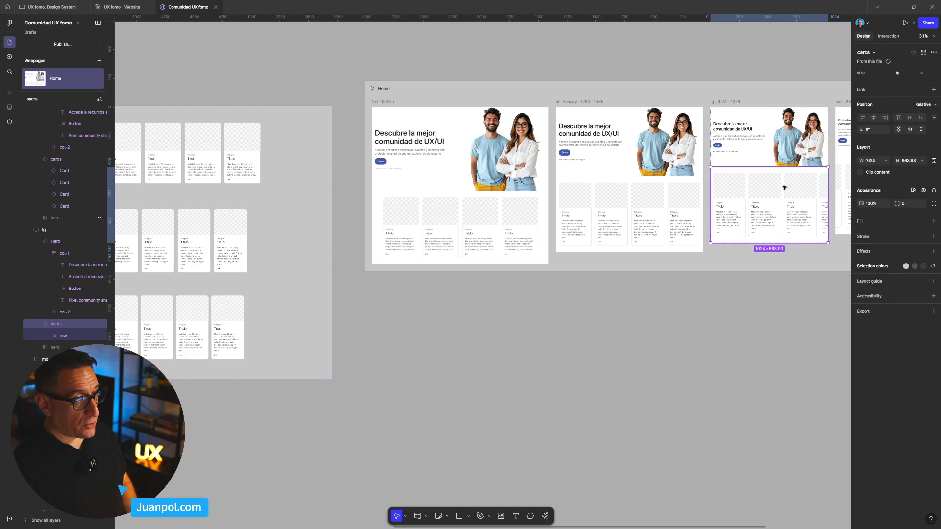
click(814, 289)
click(800, 230)
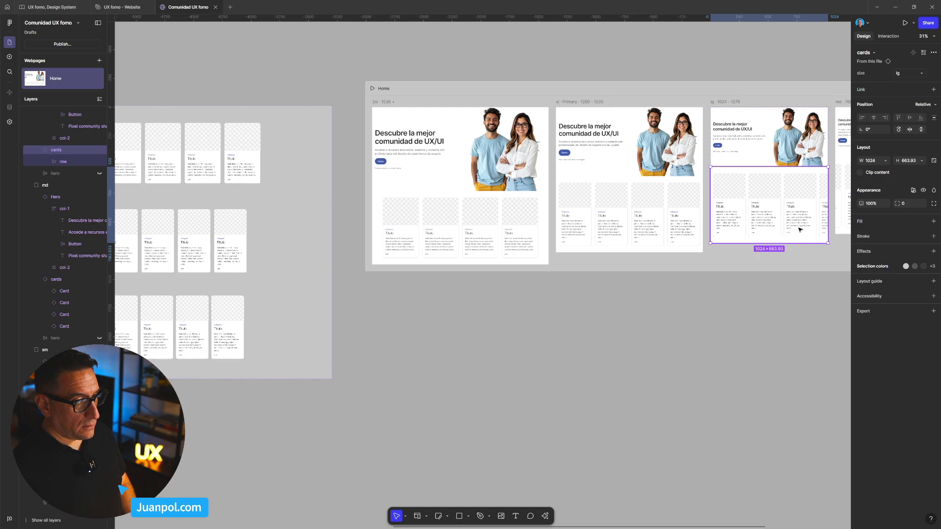
click(886, 160)
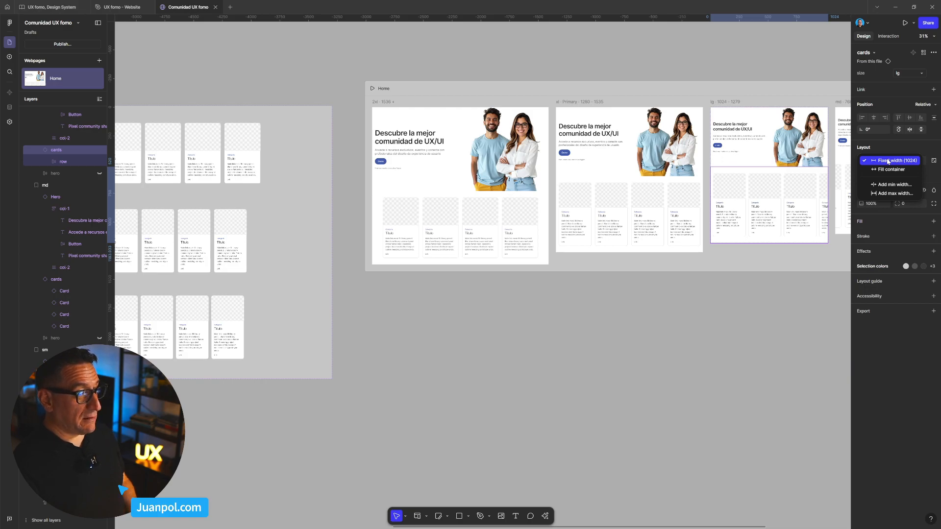
click(896, 170)
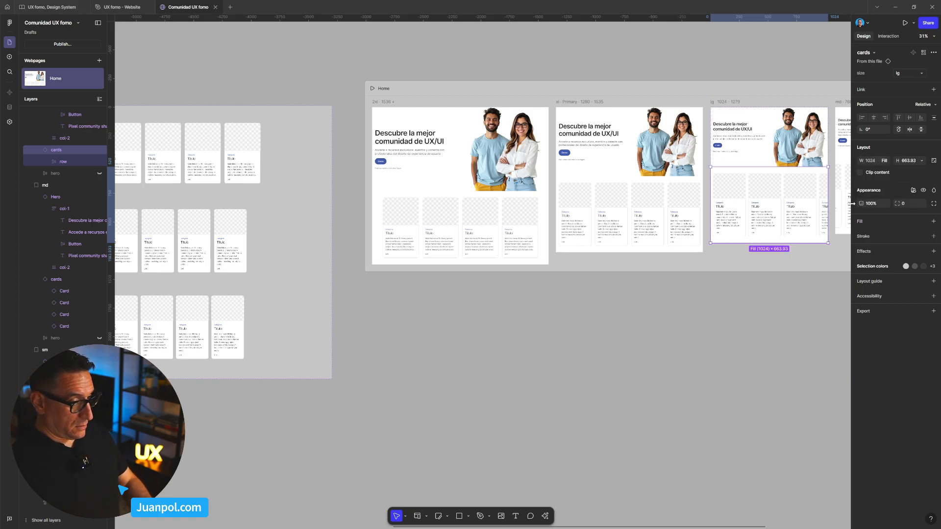
Preview the Home webpage at widths 1098, 988 and 1048, test the card row's horizontal scrolling, reload it and close the preview
click(422, 97)
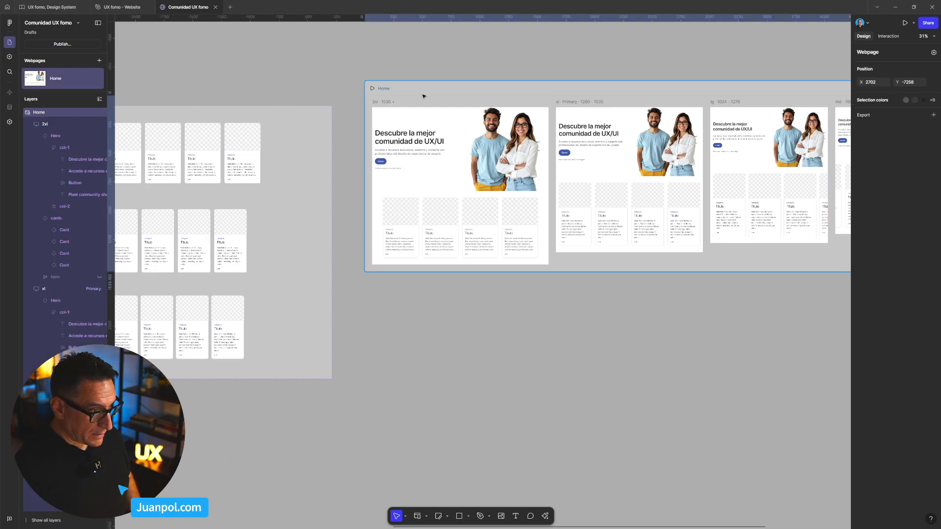
key(shift+space)
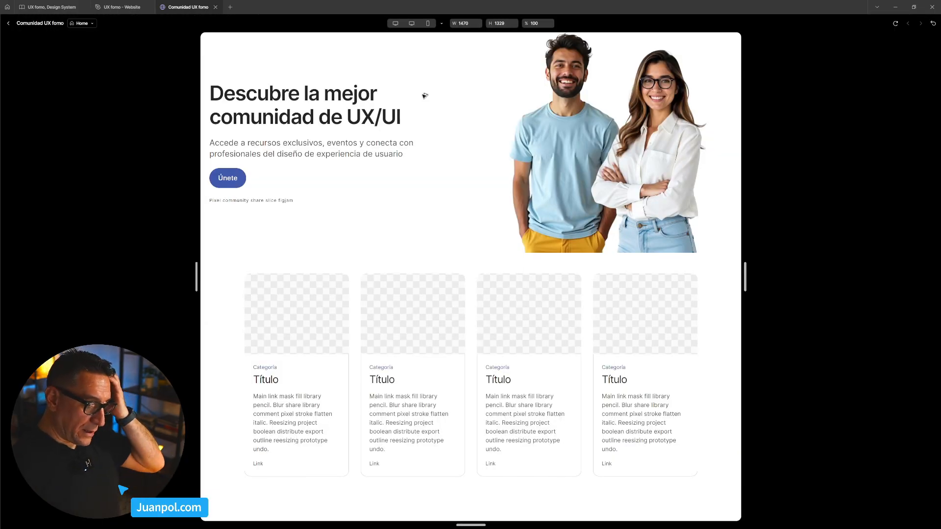
drag(746, 271, 677, 275)
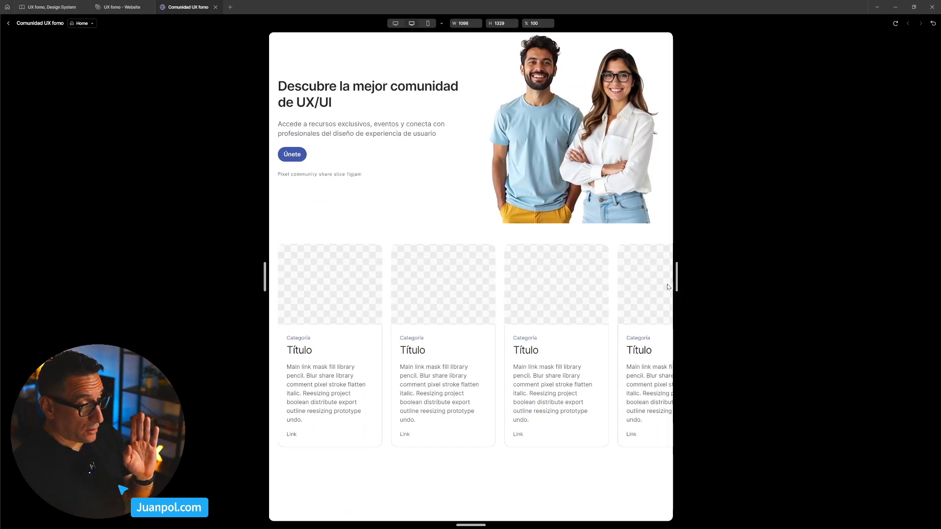
drag(680, 281, 657, 278)
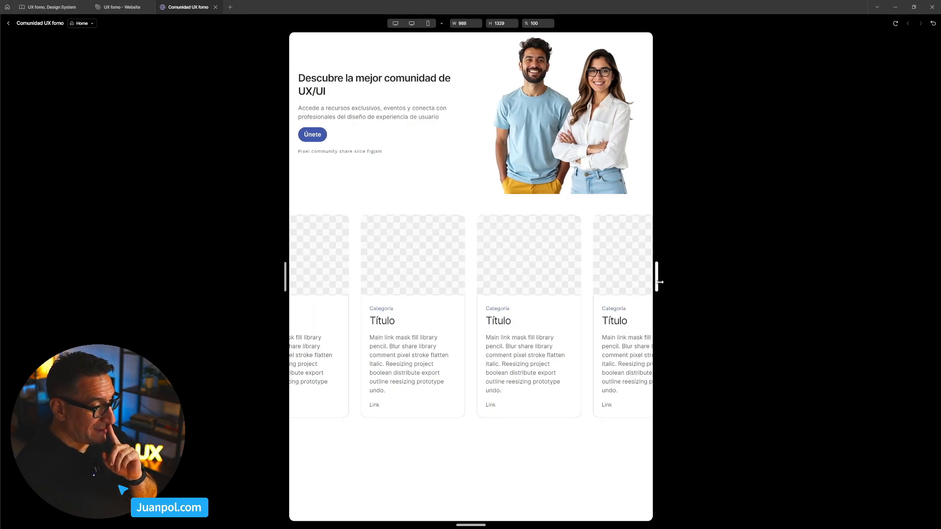
drag(455, 285, 478, 285)
click(468, 284)
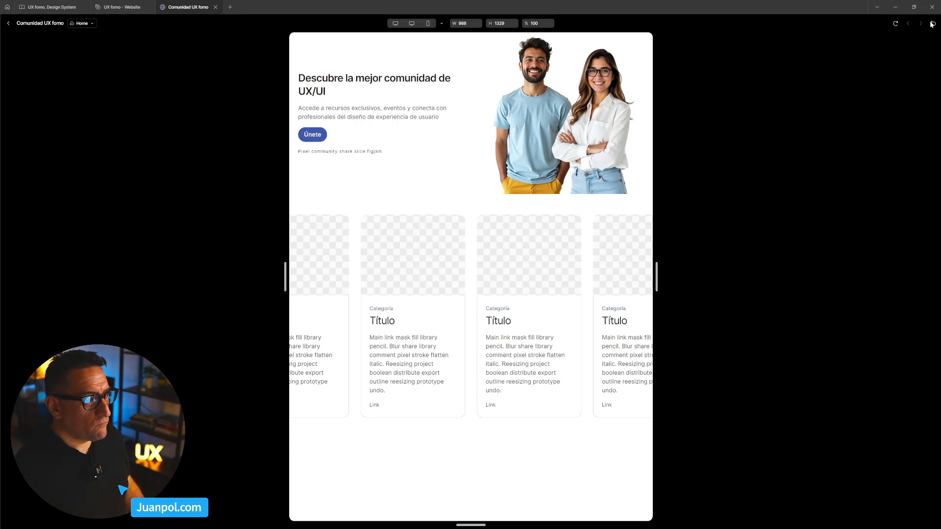
click(896, 24)
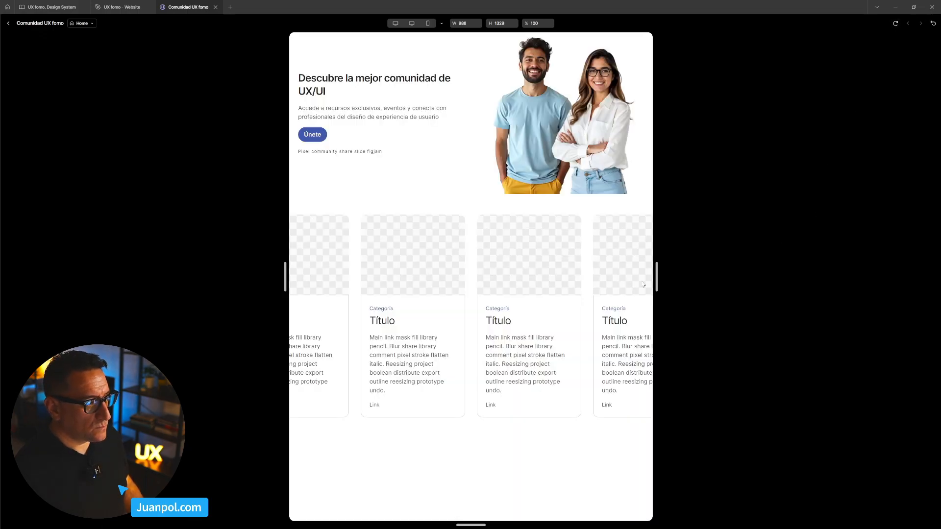
mouse_move(657, 282)
mouse_down()
mouse_move(729, 284)
mouse_move(656, 285)
mouse_move(668, 284)
mouse_up()
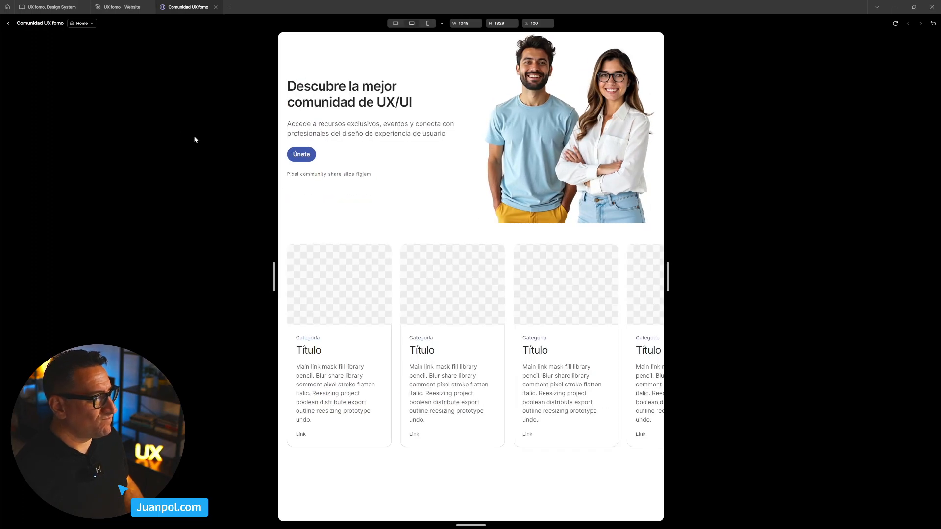
click(8, 23)
click(423, 346)
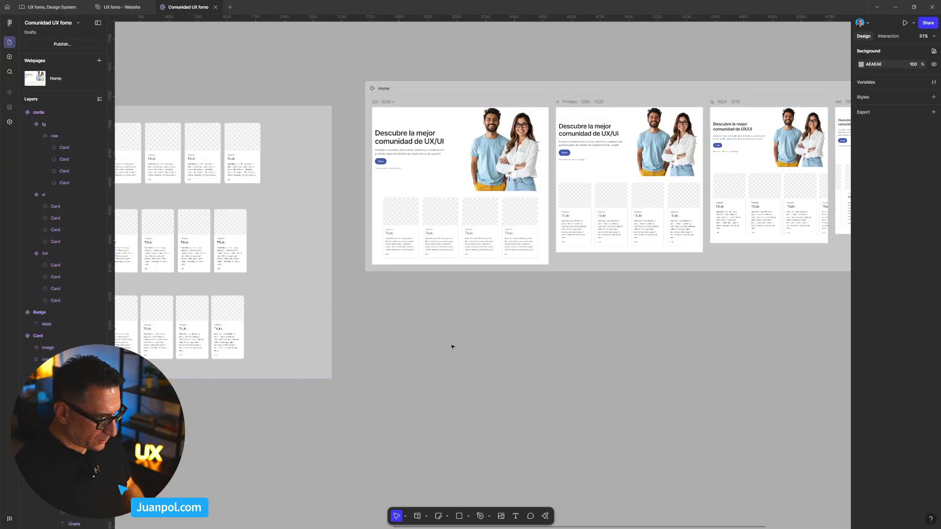
Create an instance of the lg cards variant below Home, cut it and paste it beside the page design in the UX fomo - Website file
scroll(451, 347, down, 1)
scroll(451, 347, down, 1)
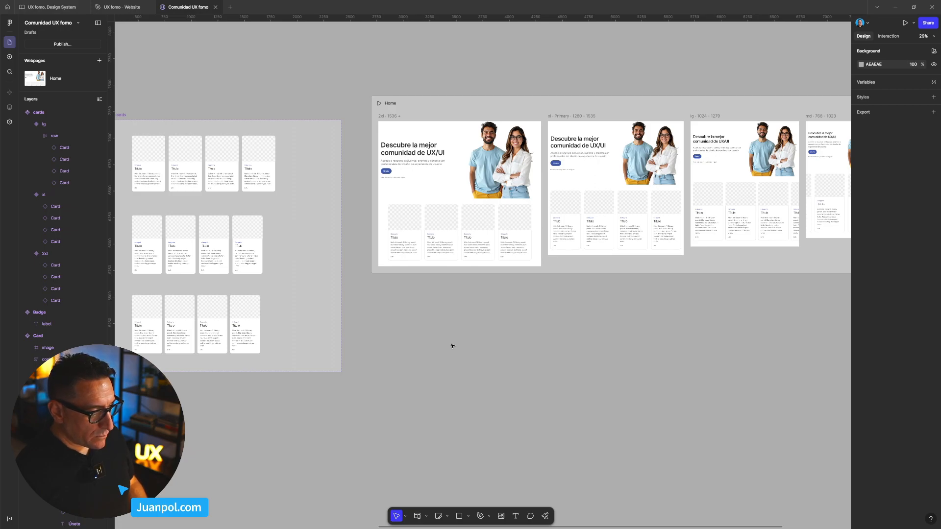
click(159, 316)
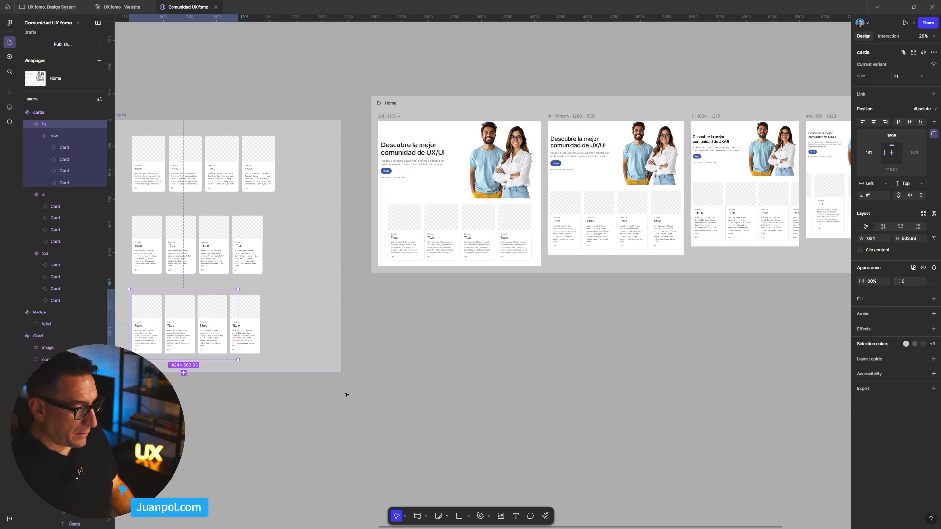
click(416, 296)
click(189, 306)
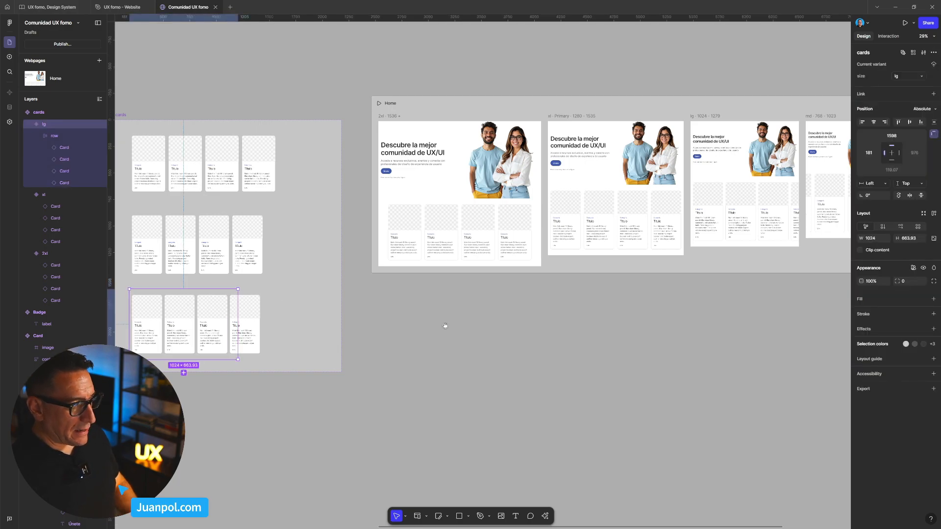
scroll(189, 305, down, 3)
scroll(189, 305, right, 2)
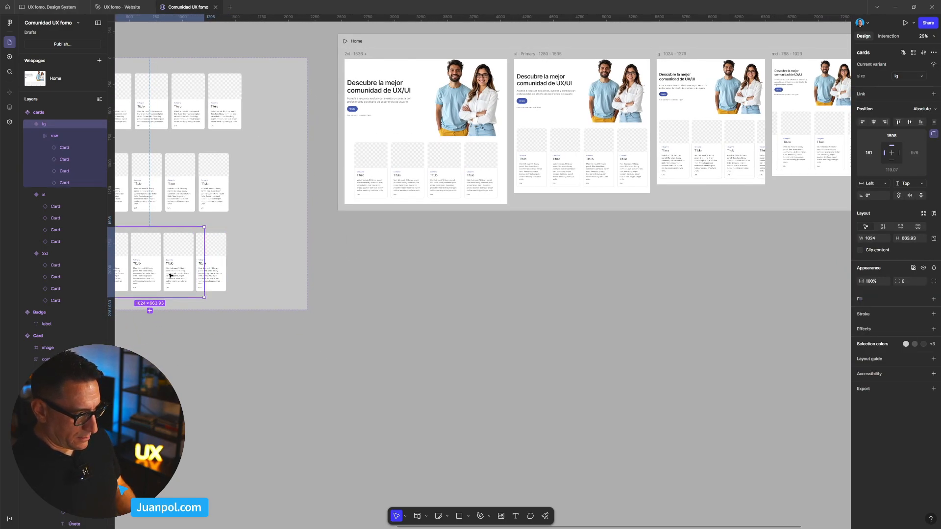
drag(169, 276, 483, 320)
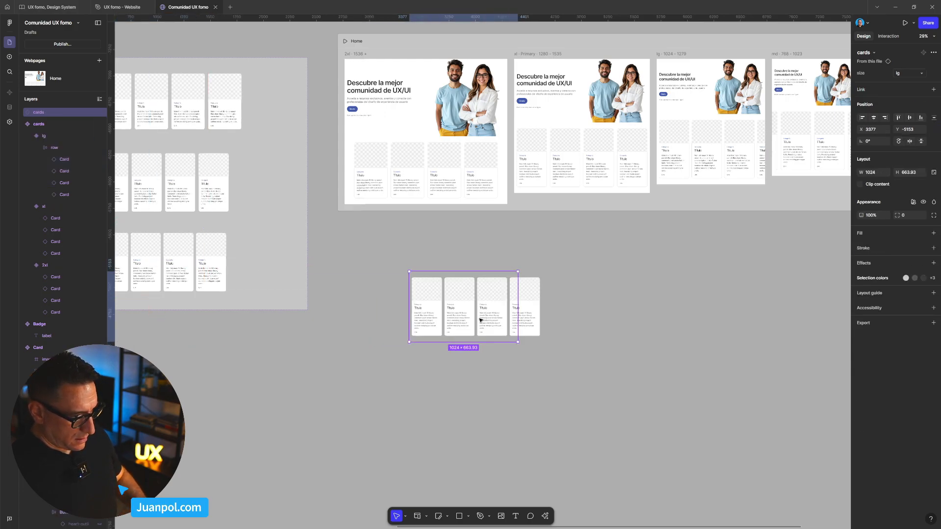
key(Delete)
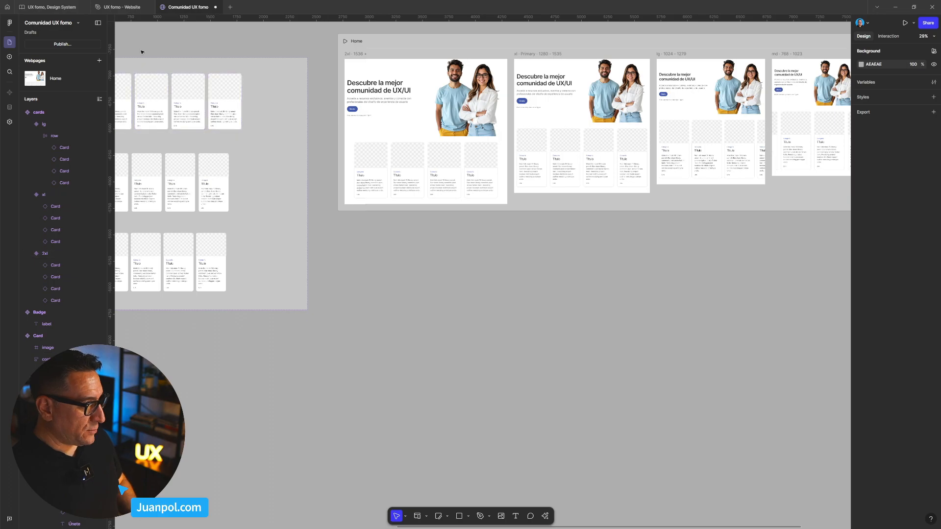
click(127, 7)
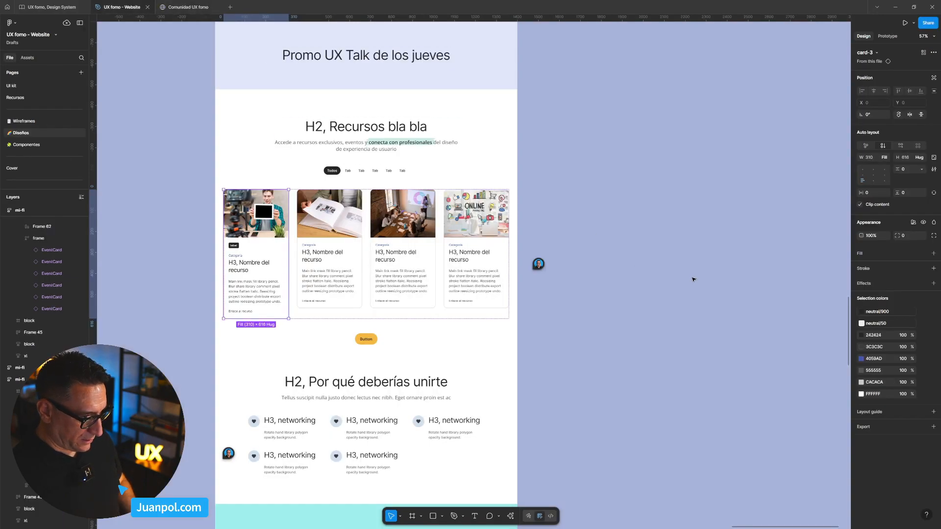
key(ctrl+v)
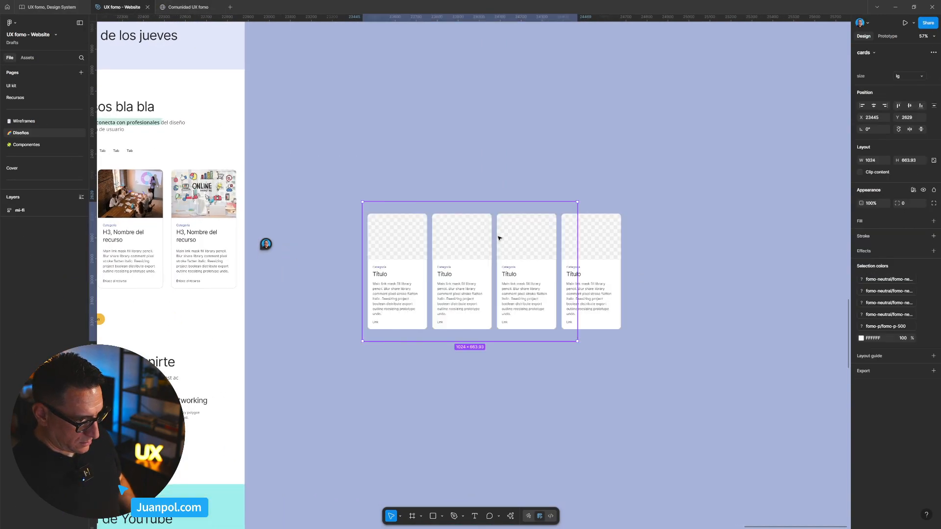
Give the pasted cards instance a dark grey fill, 5C5A5A at 100%
click(933, 218)
click(861, 231)
click(770, 310)
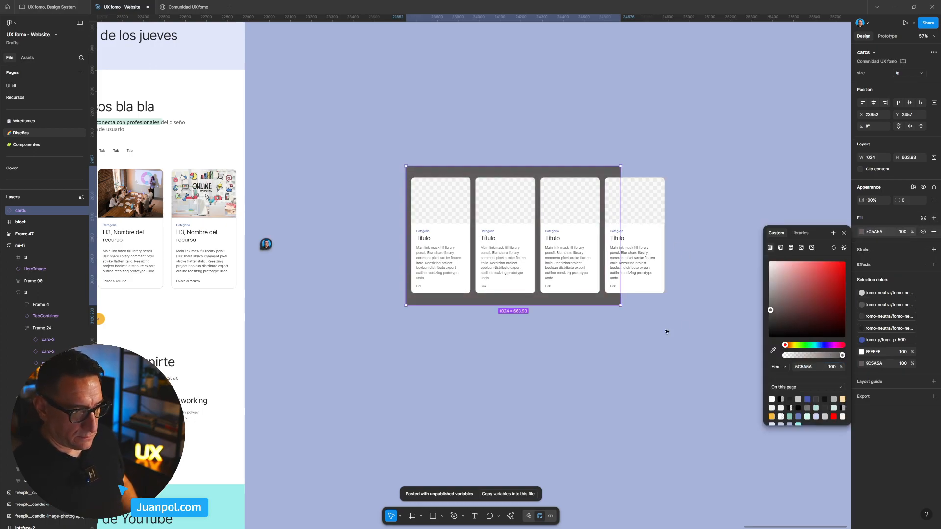
click(464, 131)
click(465, 172)
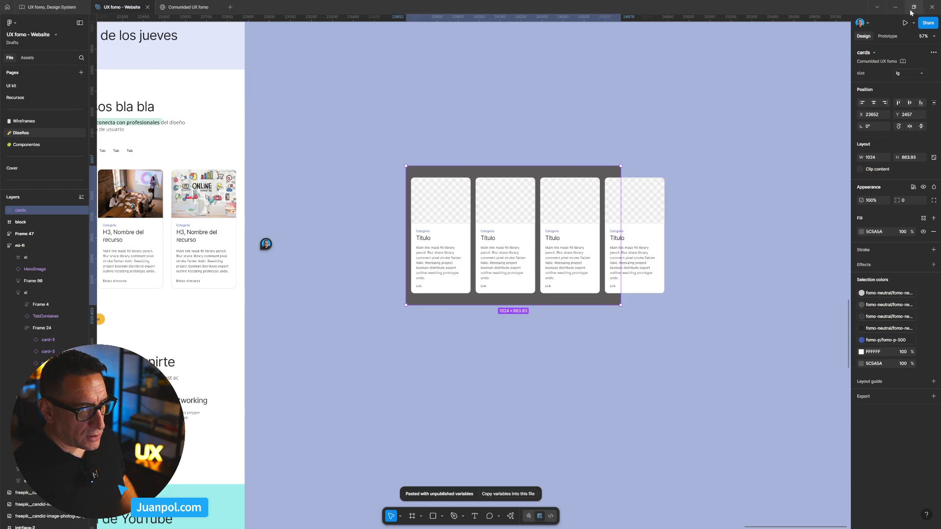
Check the scroll overflow setting of the pasted cards instance
click(887, 36)
click(563, 132)
click(556, 177)
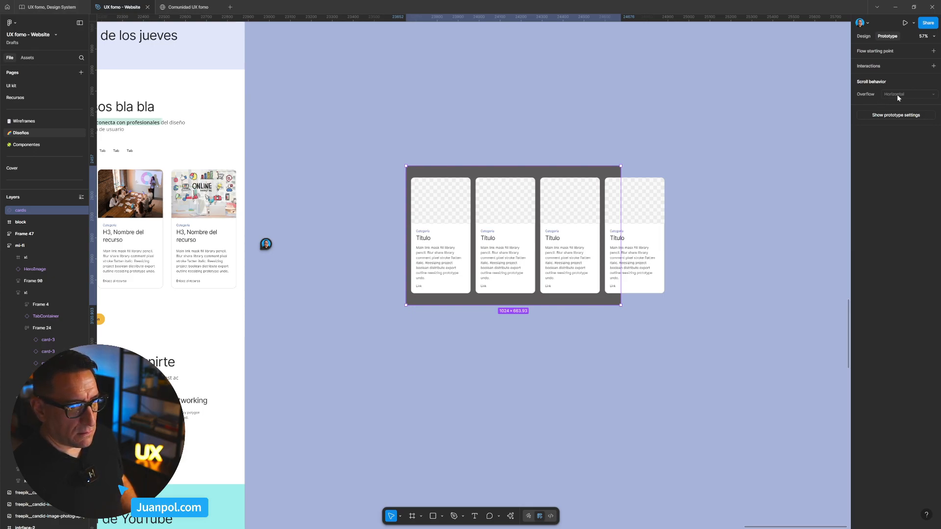
click(554, 115)
click(476, 171)
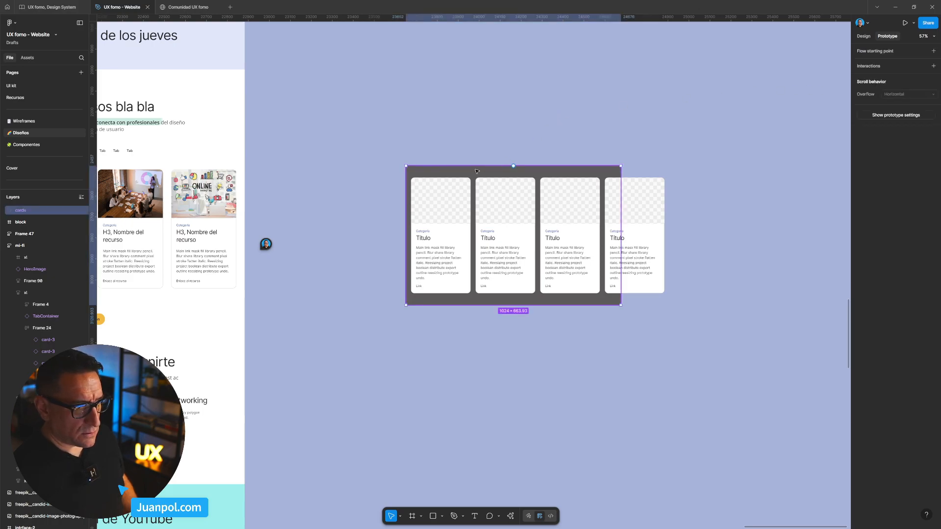
Present the website prototype twice to look for the pasted cards instance, closing the presentation each time
click(905, 23)
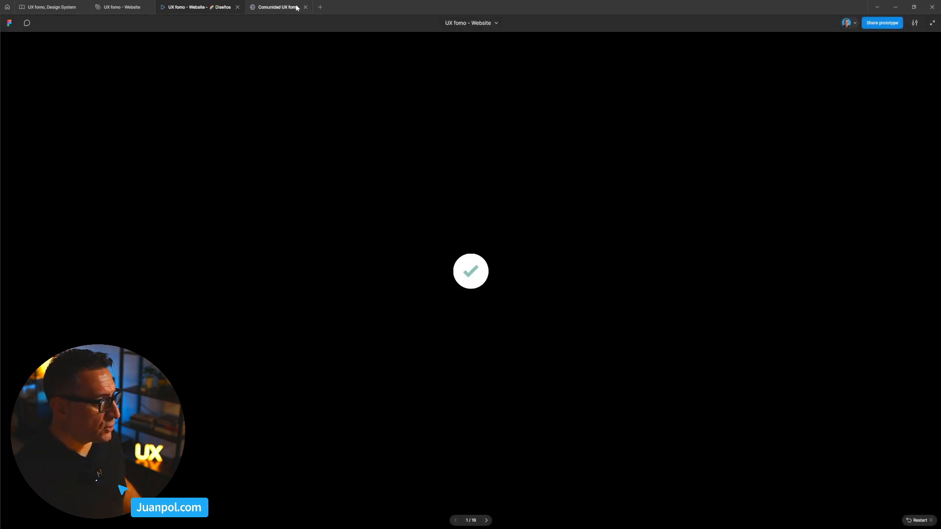
click(237, 8)
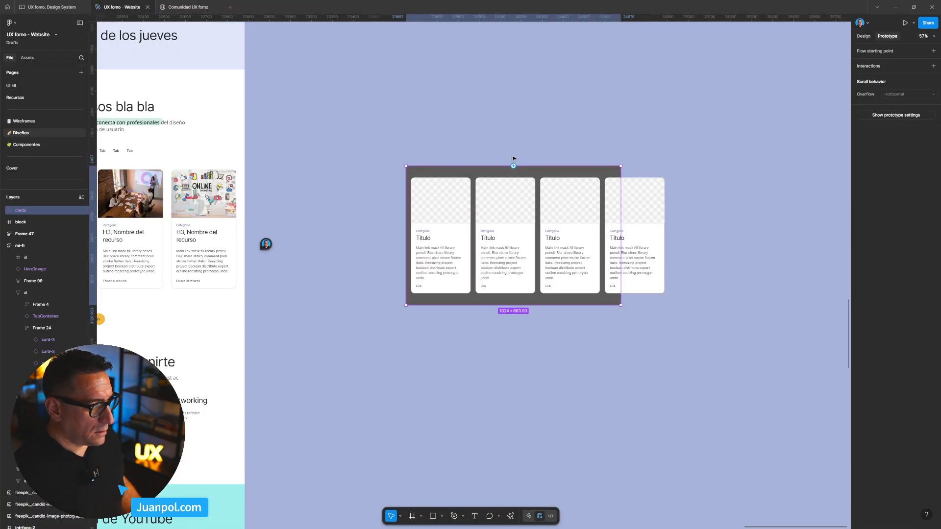
click(904, 23)
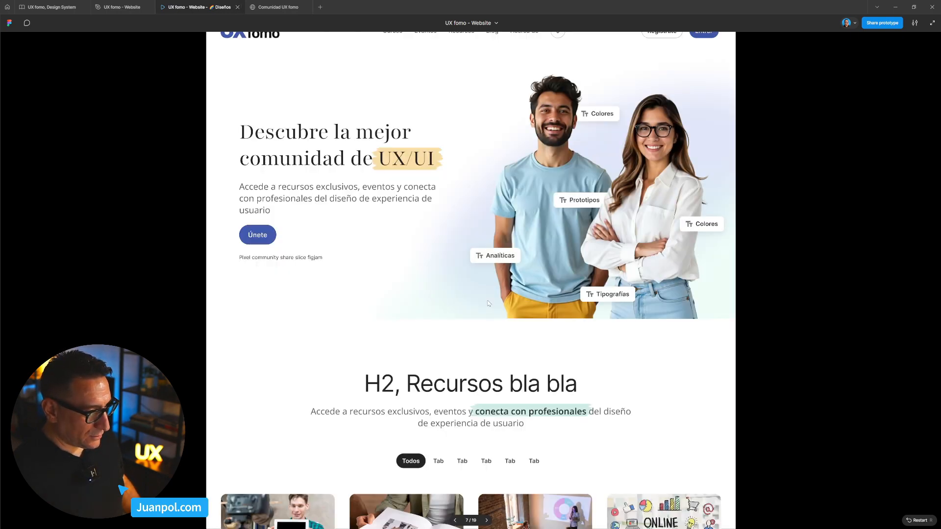
click(238, 7)
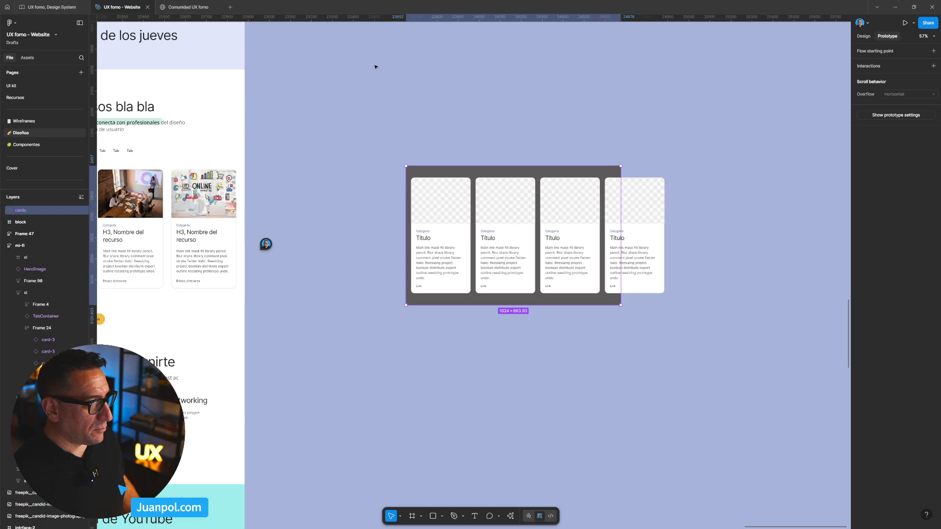
Detach the pasted cards instance from its main component
click(500, 126)
click(513, 167)
right_click(508, 176)
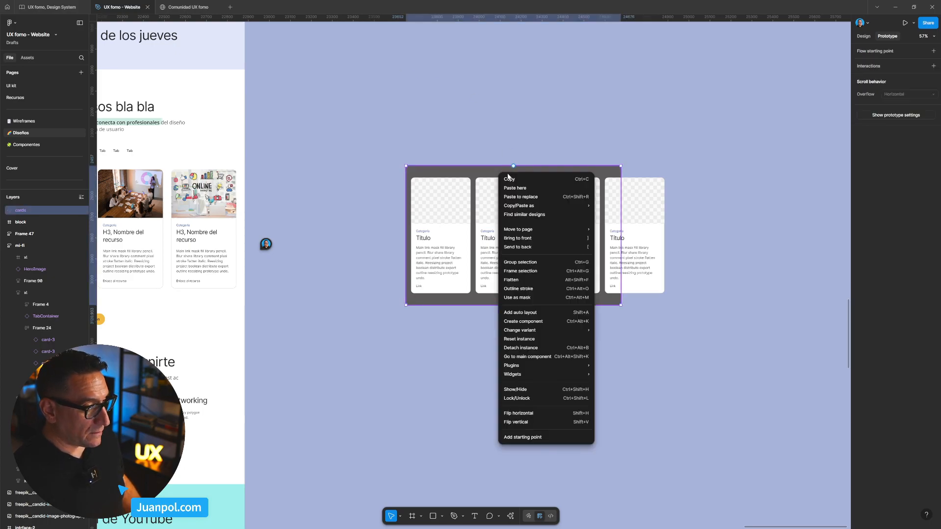
click(553, 351)
click(527, 146)
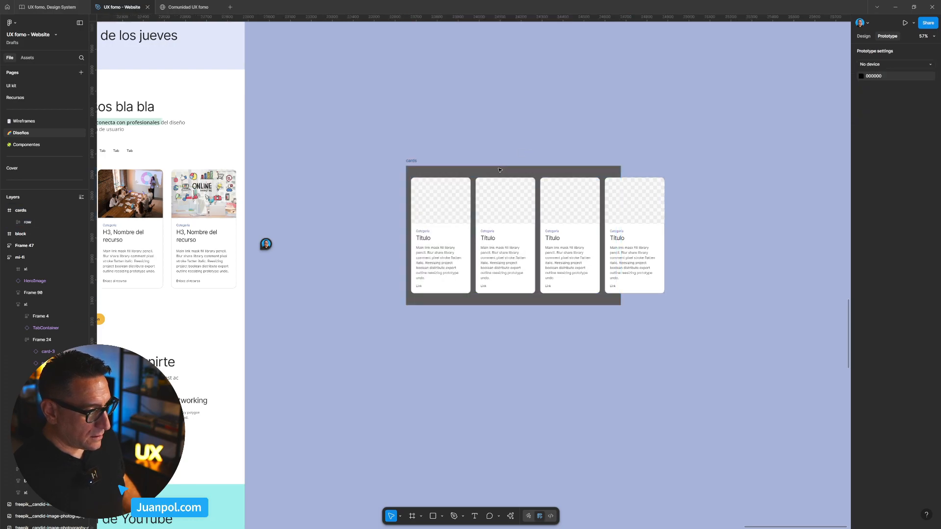
Test the detached cards frame's horizontal scrolling in the prototype presentation, close it and delete the frame
click(423, 162)
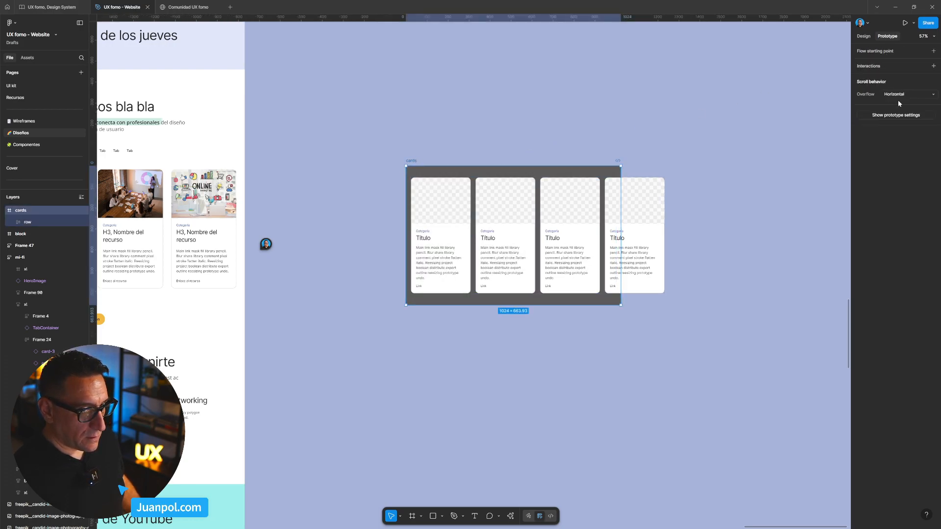
click(577, 118)
click(412, 160)
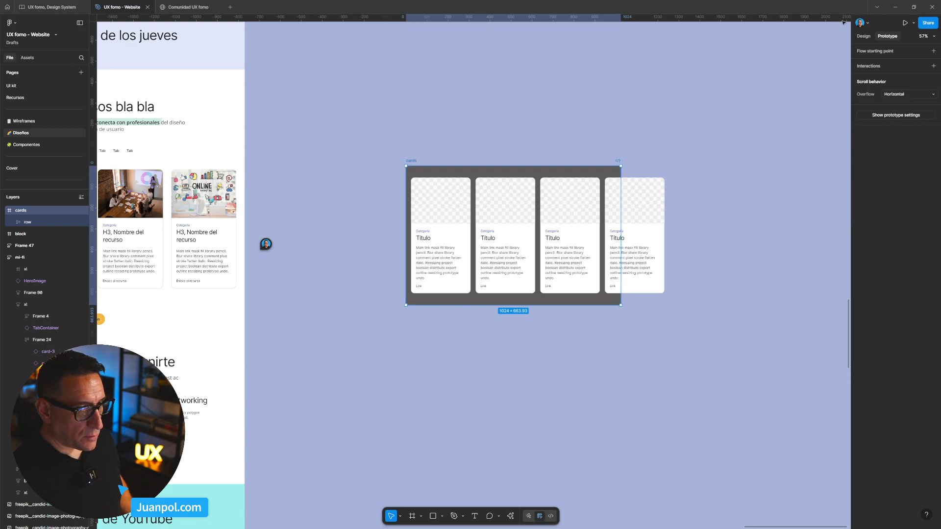
click(905, 23)
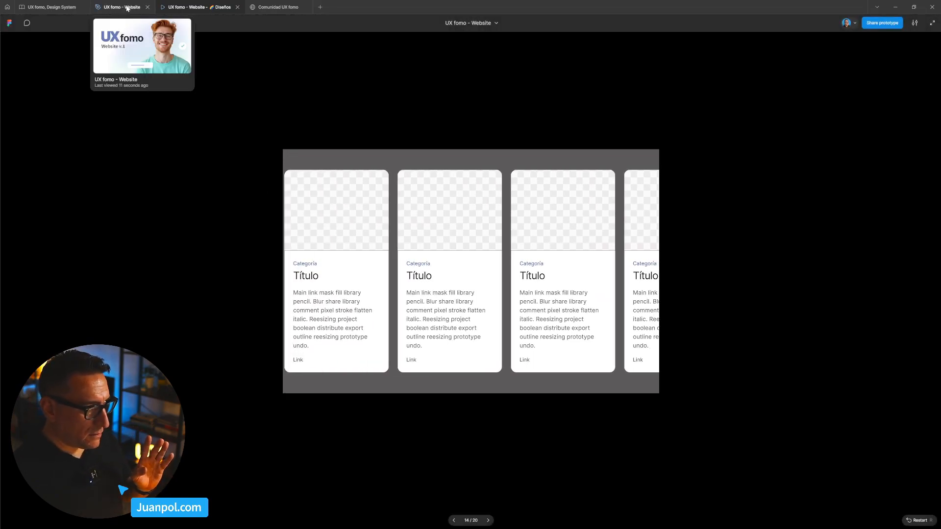
click(237, 8)
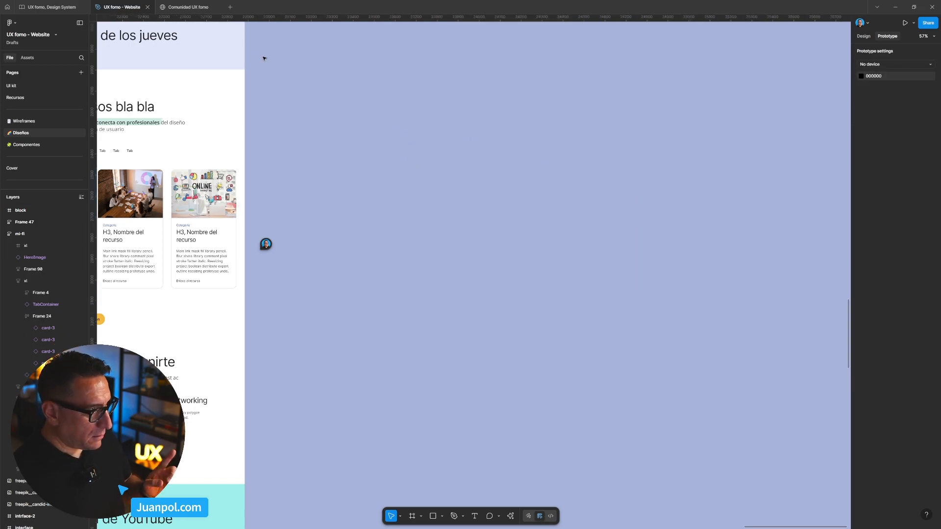
Return to the Comunidad UX fomo file, apply vertical auto layout to the lg cards variant and check its overflow setting
click(185, 8)
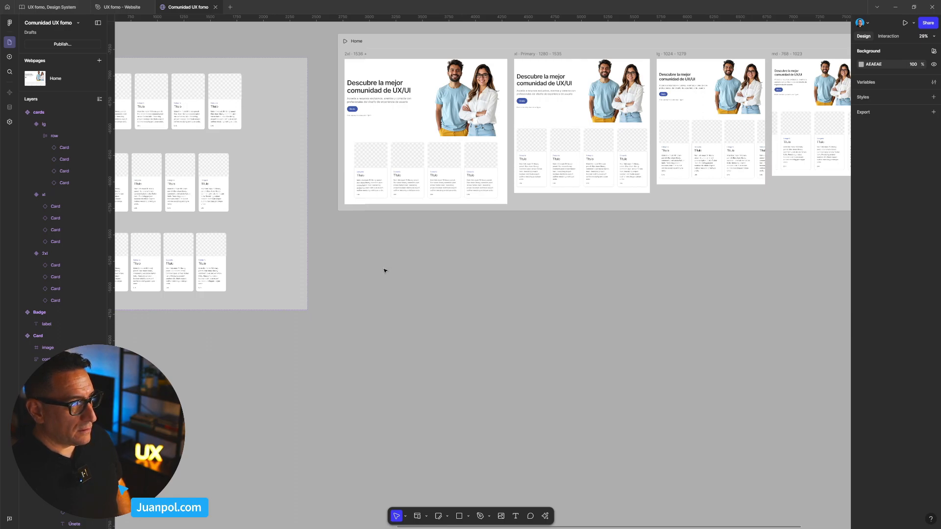
scroll(389, 272, left, 5)
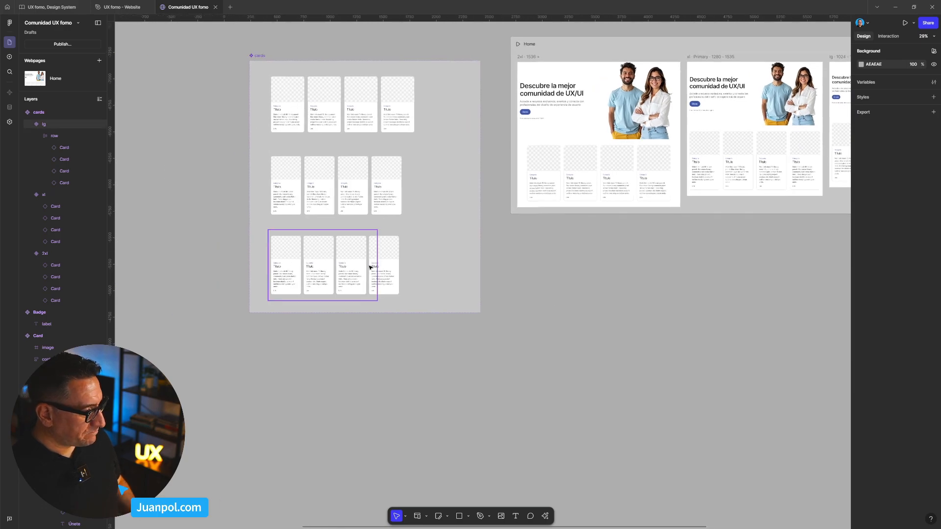
click(372, 258)
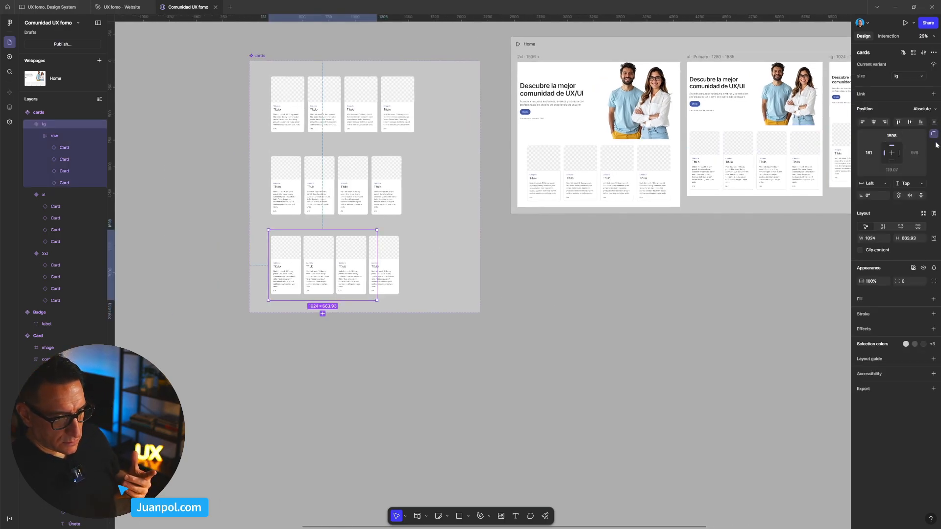
click(934, 214)
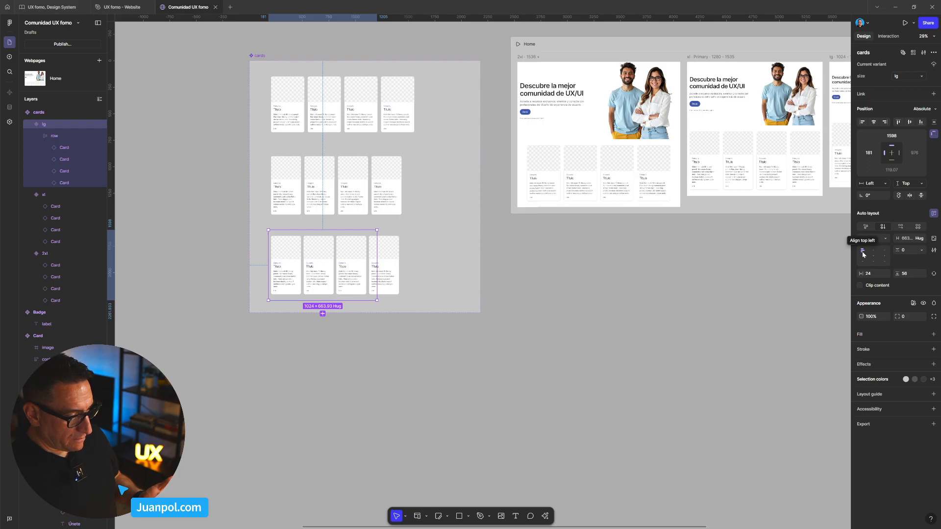
click(888, 36)
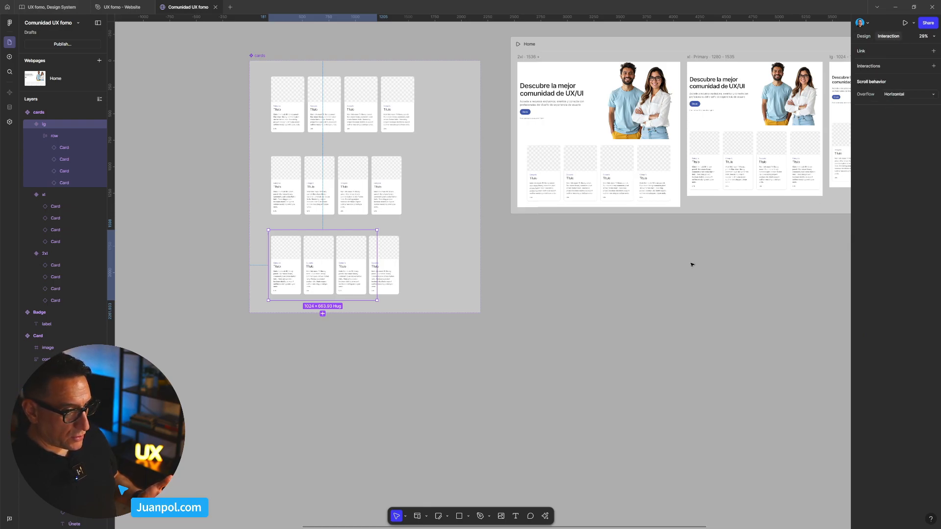
Preview the Home webpage and resize the preview narrower and wider to check the cards row across breakpoints
click(711, 261)
drag(778, 260, 593, 295)
click(567, 78)
key(shift+space)
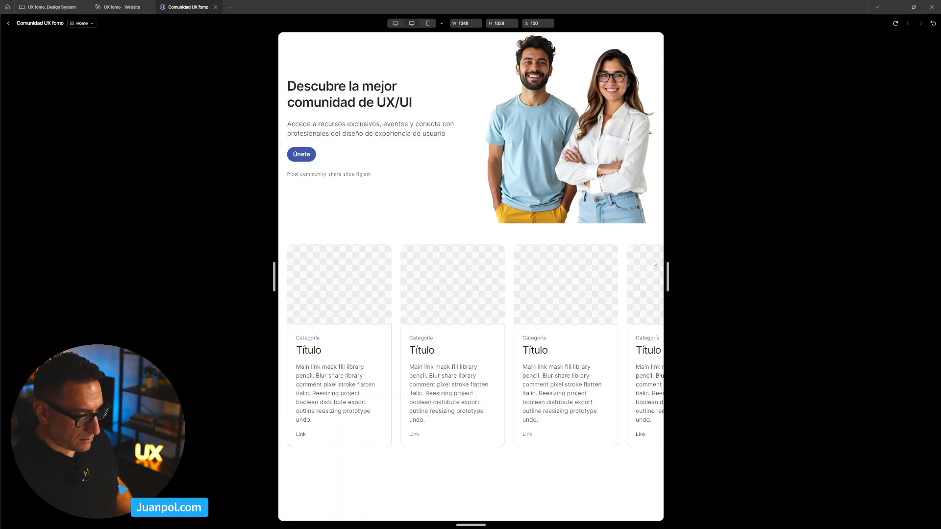
drag(667, 277, 633, 277)
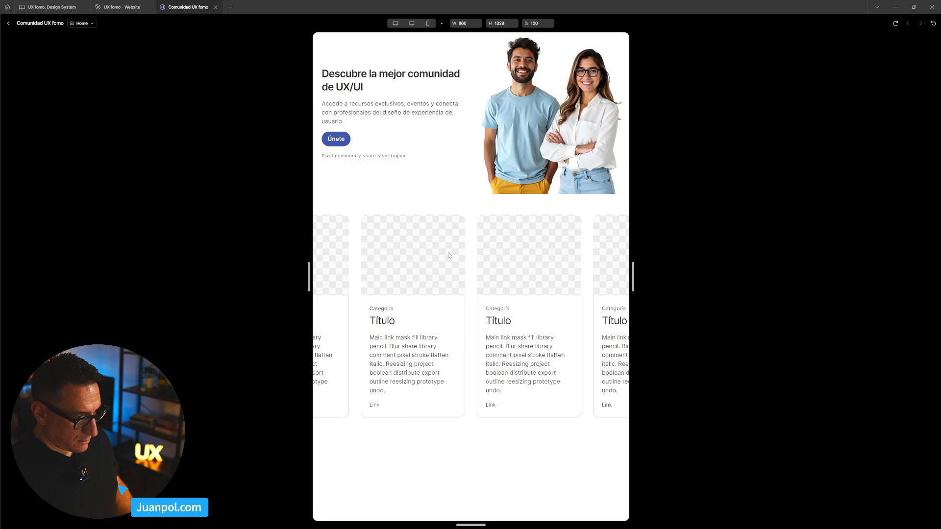
drag(633, 277, 708, 285)
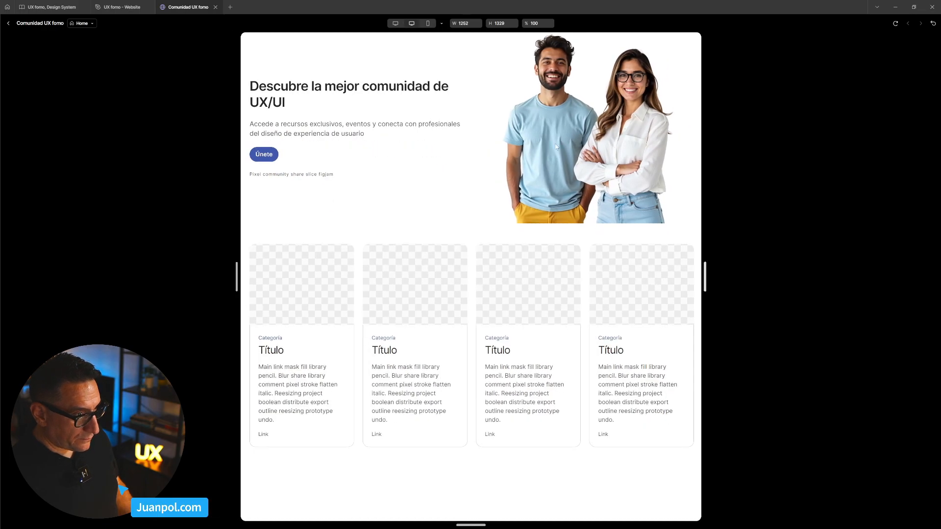
Set the preview width to 1024, test the cards row's horizontal scrolling and close the preview
click(472, 25)
text(1024)
key(Return)
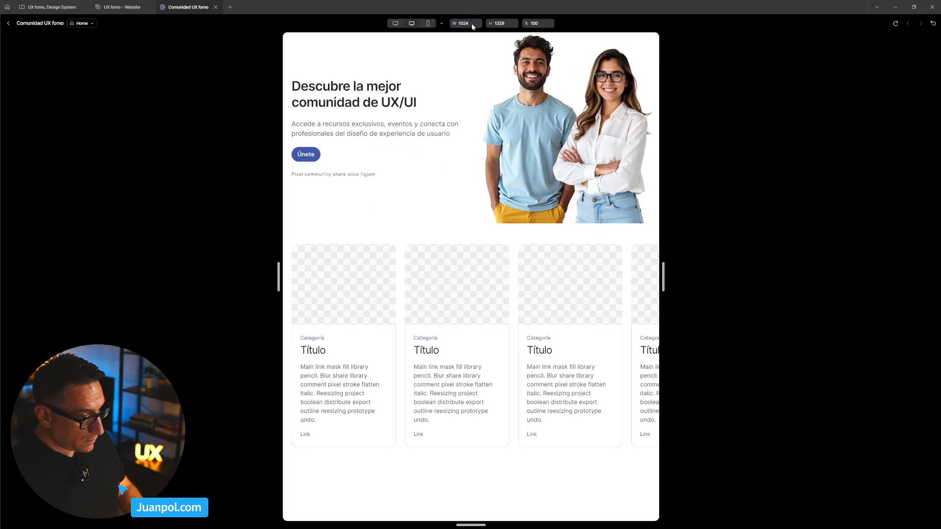
drag(515, 290, 492, 297)
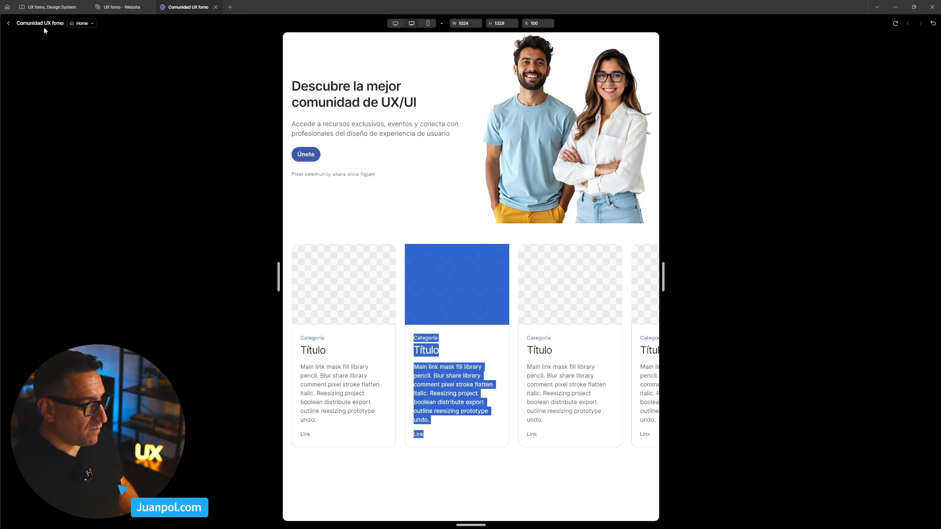
click(8, 23)
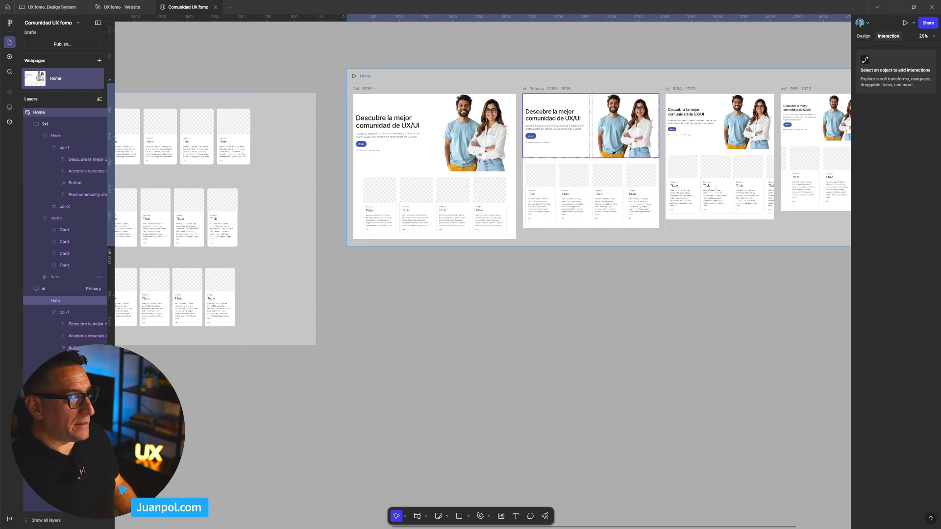
Check the scroll overflow of the lg breakpoint's cards instance and the lg variant, including the variant's auto layout settings
scroll(710, 269, right, 3)
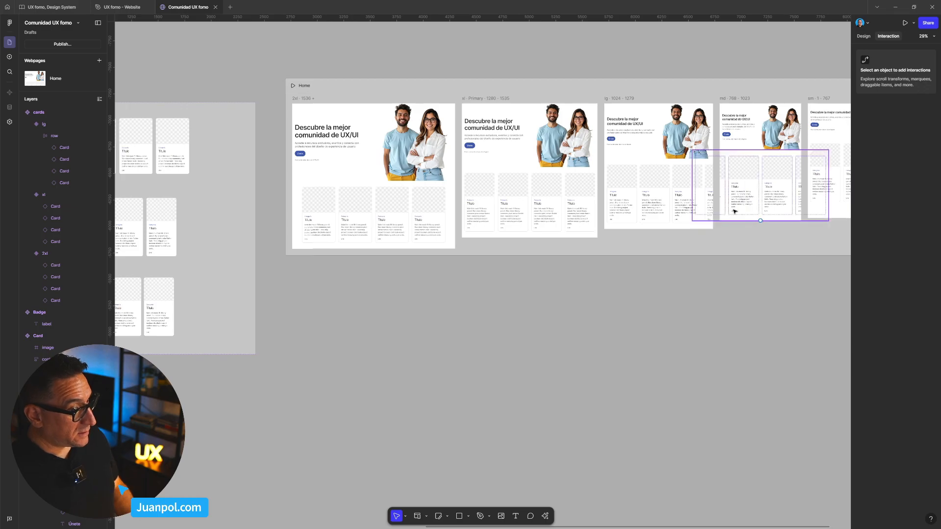
click(657, 213)
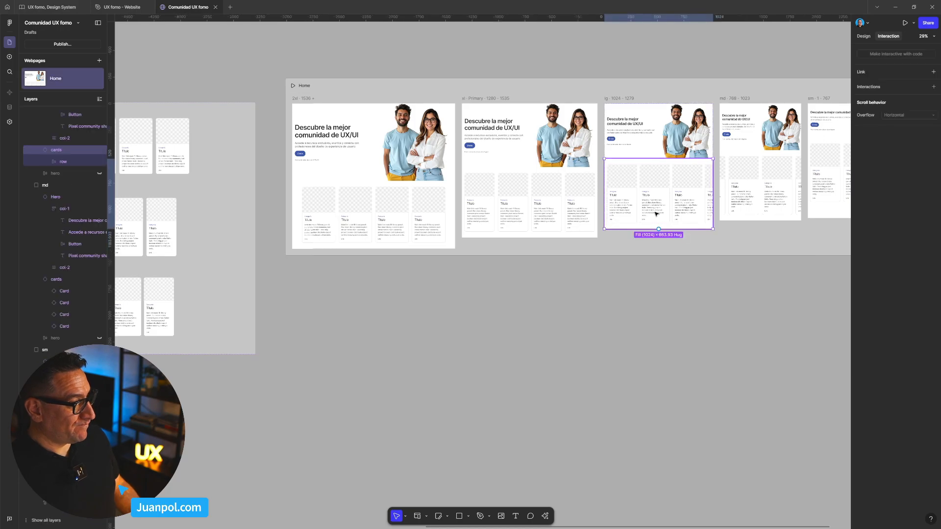
drag(296, 322, 653, 291)
scroll(412, 275, up, 5)
click(460, 263)
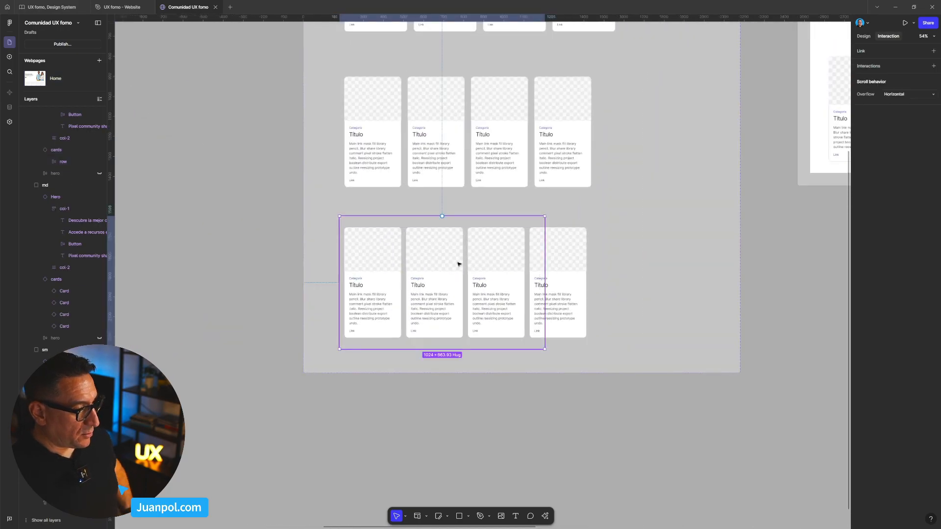
click(864, 37)
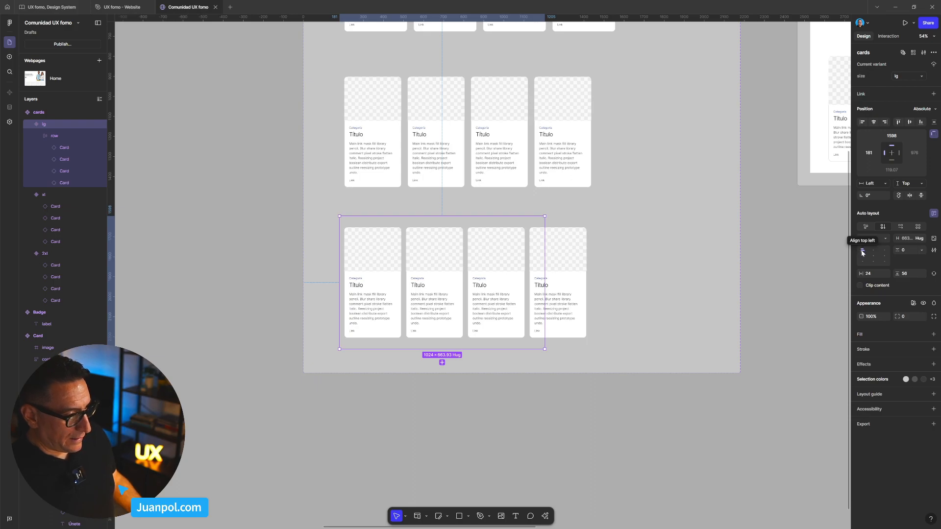
Set the width of the row frame inside the lg cards variant to hug its contents
double_click(506, 284)
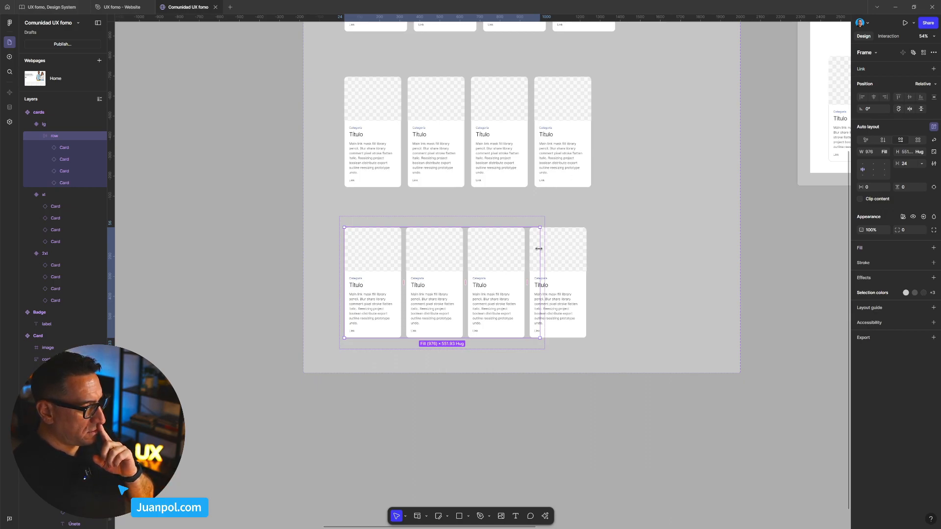
click(885, 152)
click(901, 145)
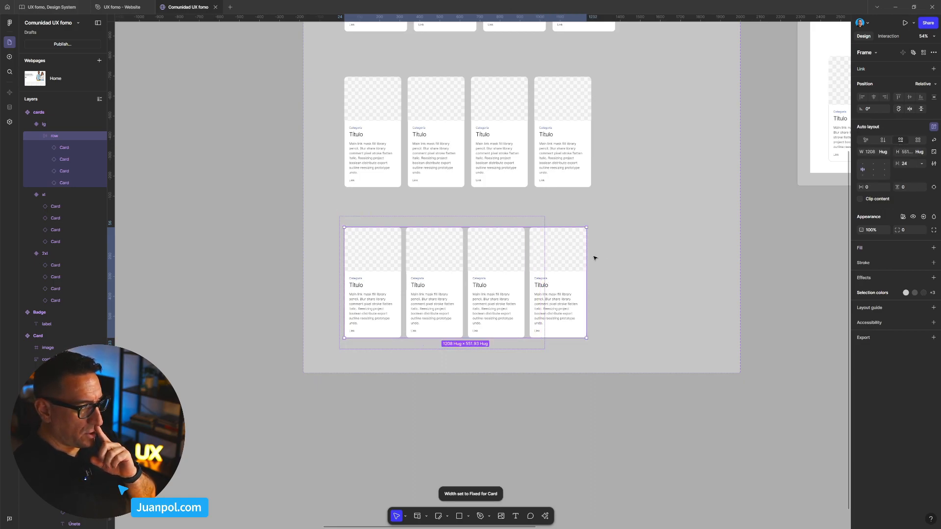
click(525, 224)
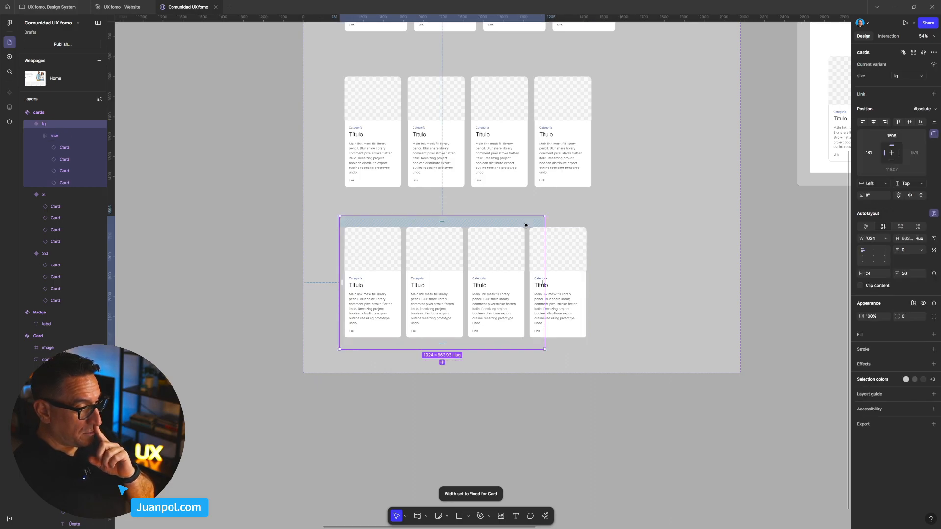
Examine the cards frames' bounds at the Home webpage's breakpoints in outline view and restore the normal view
click(788, 246)
drag(787, 245, 510, 274)
drag(836, 277, 429, 343)
key(ctrl+y)
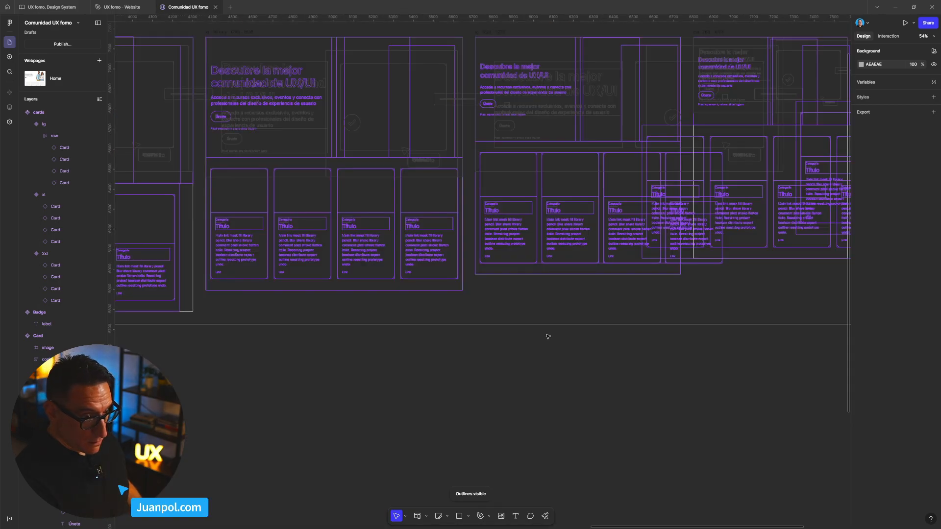
scroll(656, 187, up, 5)
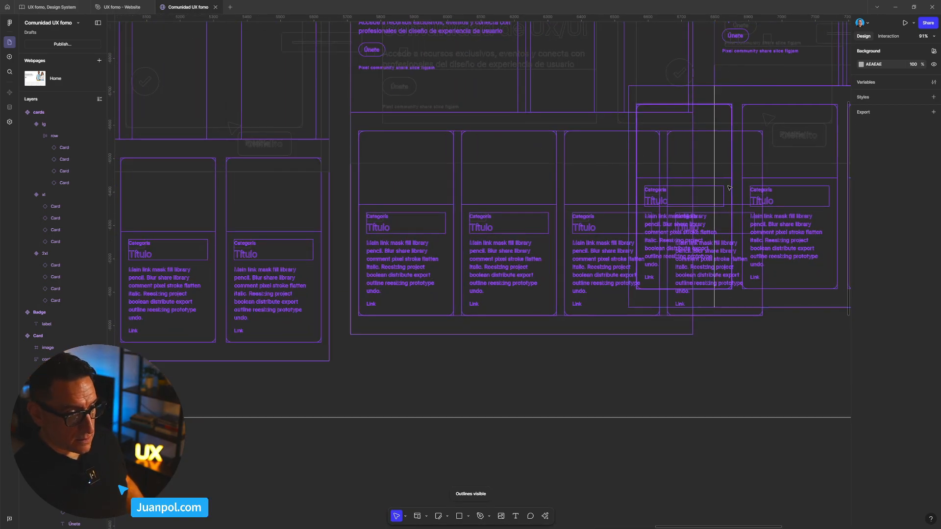
key(ctrl+y)
scroll(728, 188, down, 6)
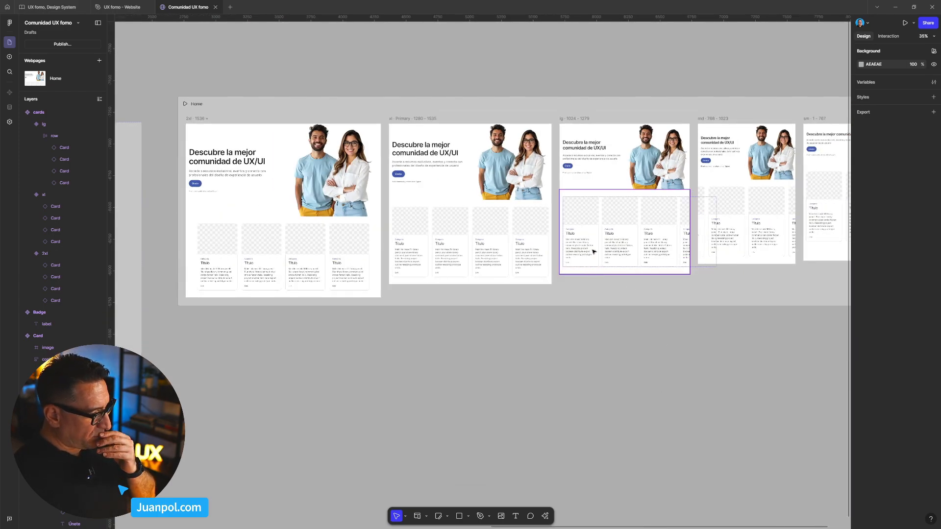
Preview the Home webpage again, narrow it to about 800 px to test the cards row, and close the preview
click(329, 114)
key(shift+space)
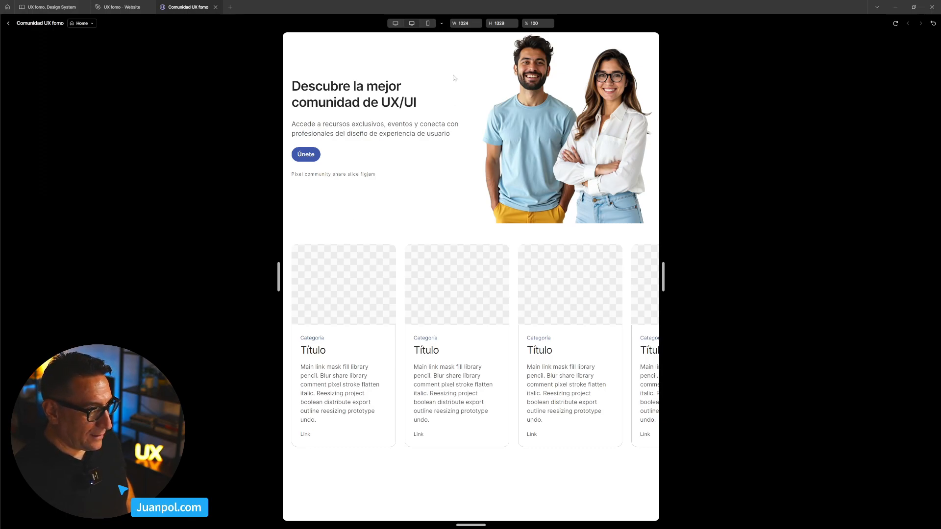
drag(665, 278, 619, 287)
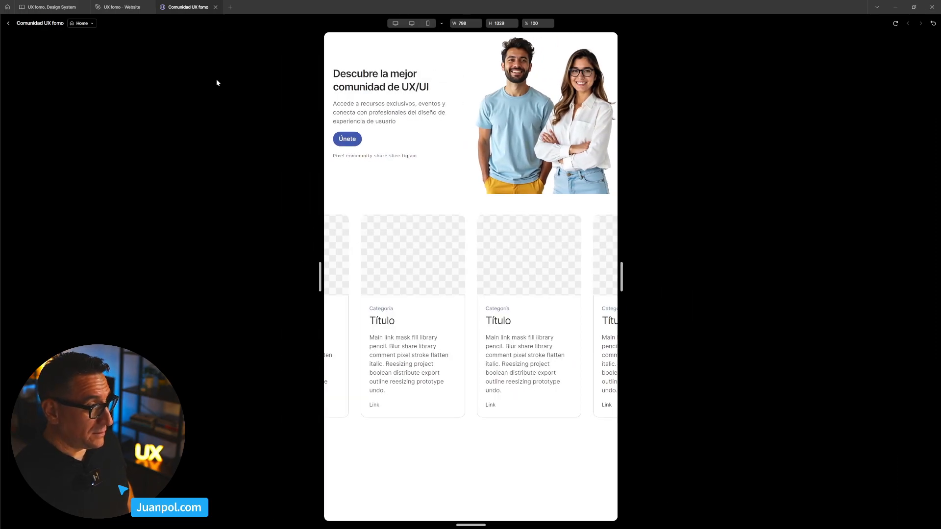
click(9, 24)
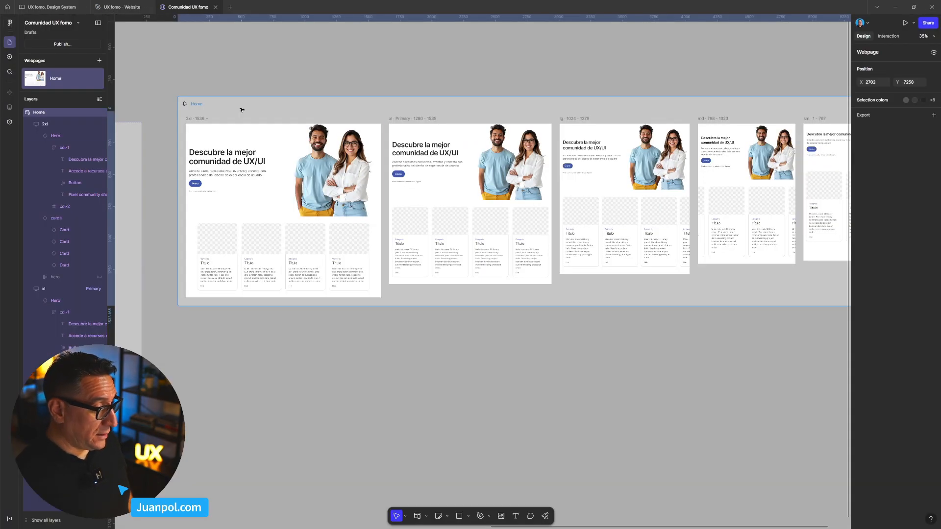
click(300, 379)
drag(242, 372, 645, 327)
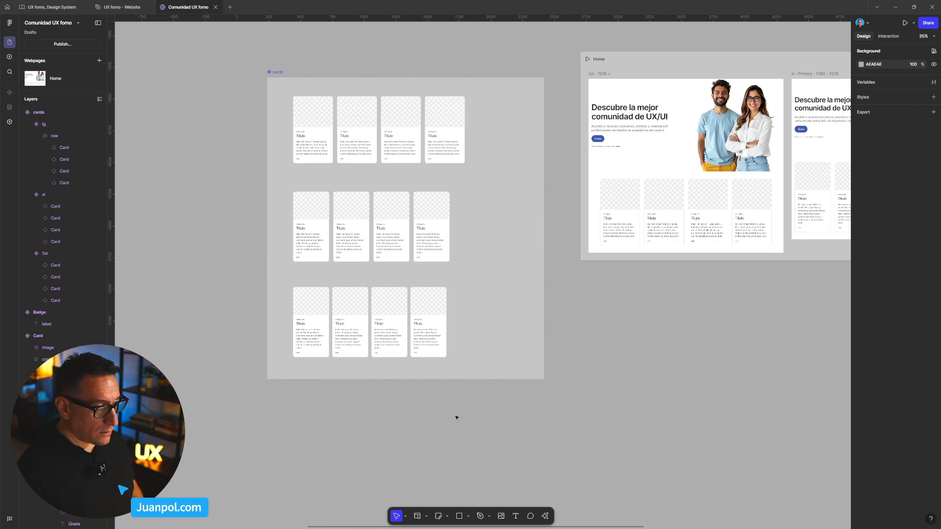
scroll(456, 418, right, 2)
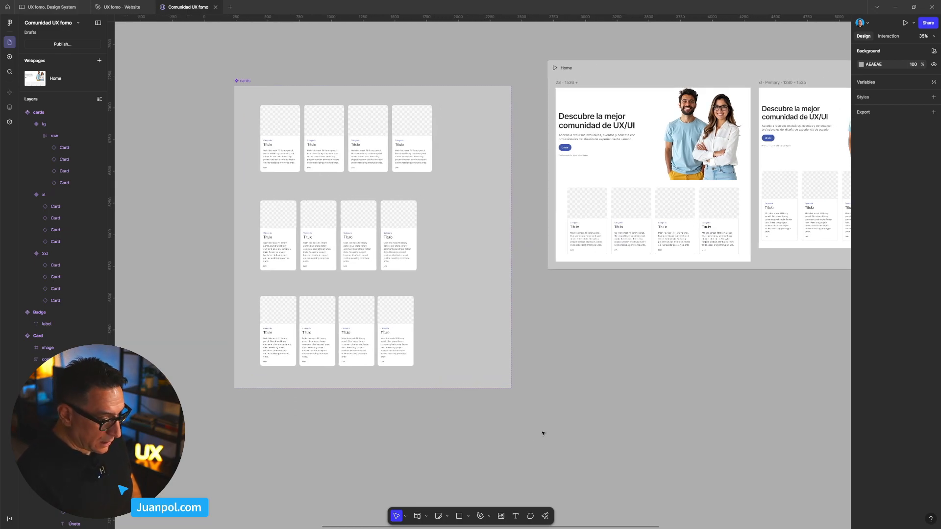
scroll(579, 395, down, 3)
scroll(671, 372, right, 4)
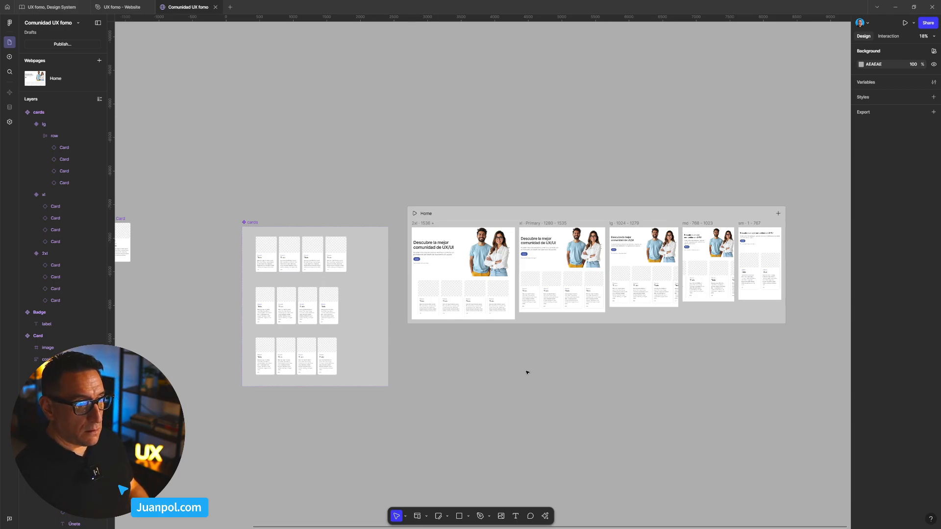
scroll(527, 372, down, 2)
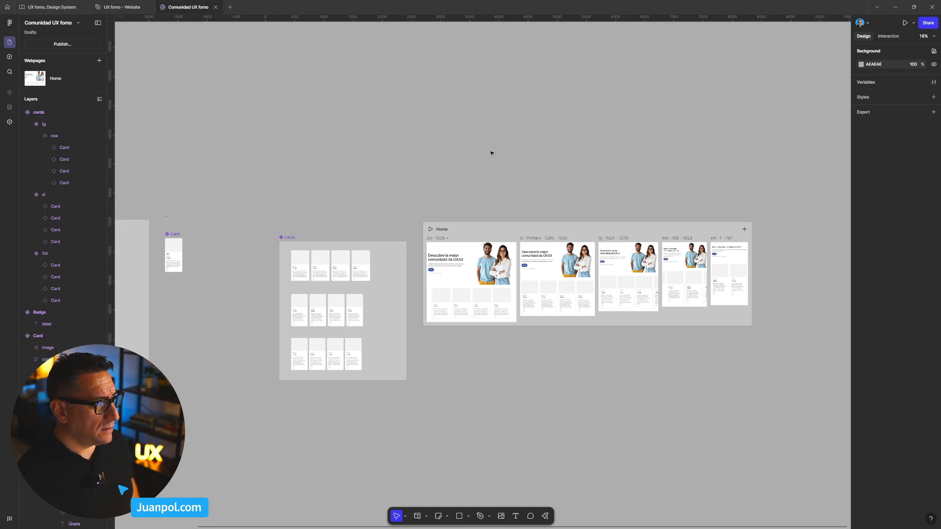
Reload the Comunidad UX fomo file and check the spacing inside the lg cards variant
key(ctrl+r)
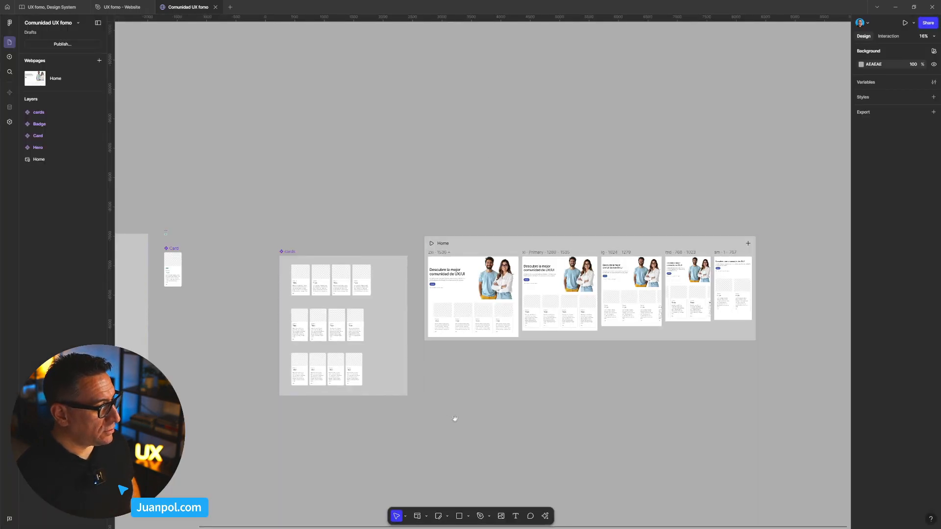
scroll(481, 388, down, 2)
scroll(480, 388, left, 2)
click(358, 362)
scroll(359, 363, up, 3)
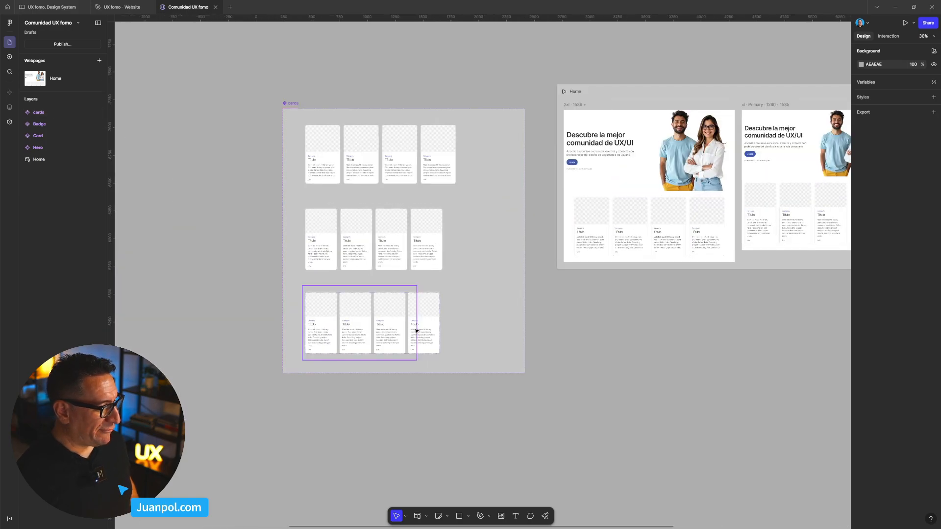
click(388, 317)
key(alt)
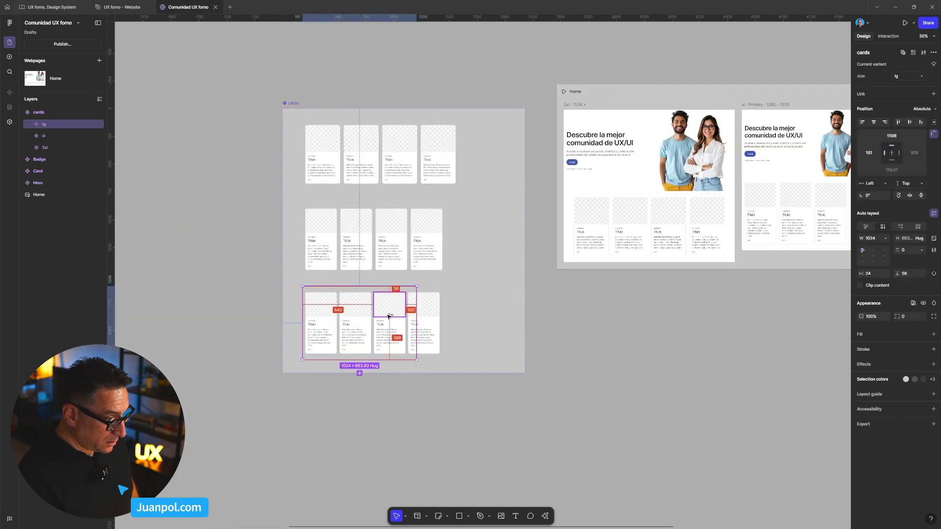
right_click(207, 150)
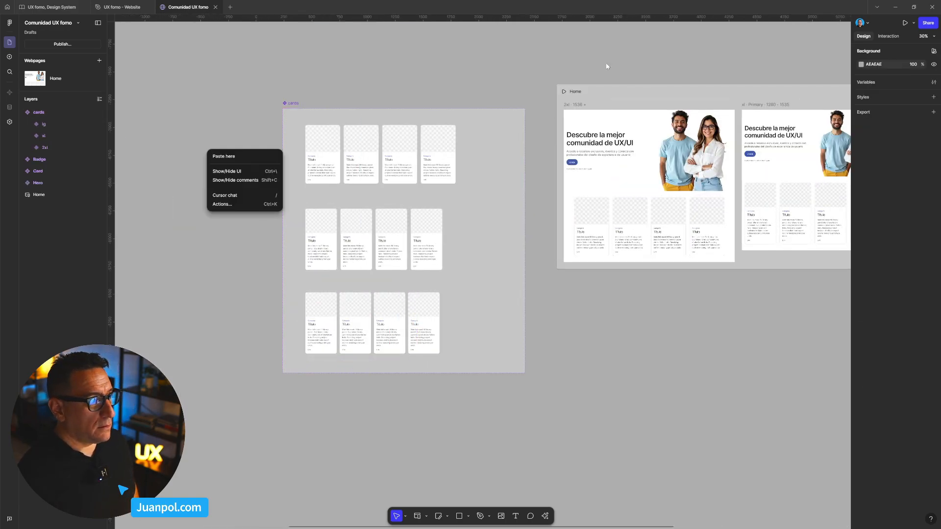
click(536, 63)
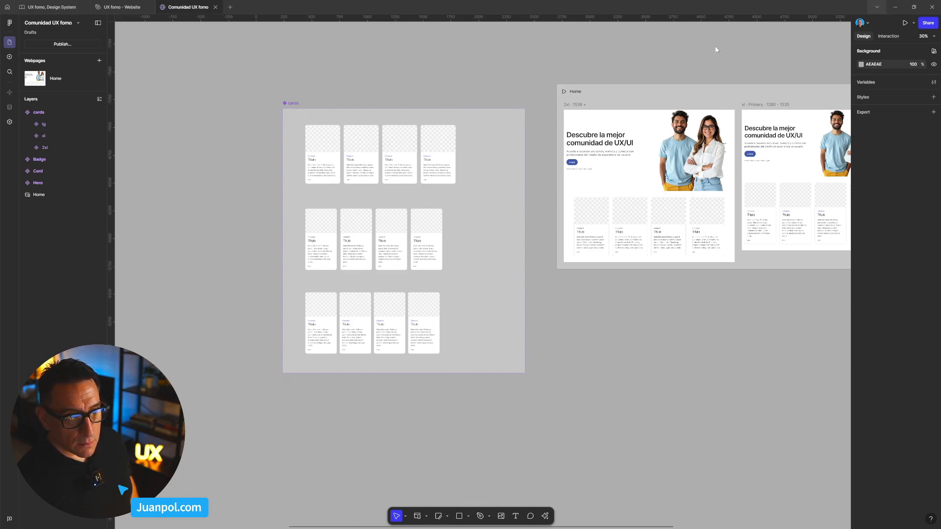
key(ctrl+shift+Tab)
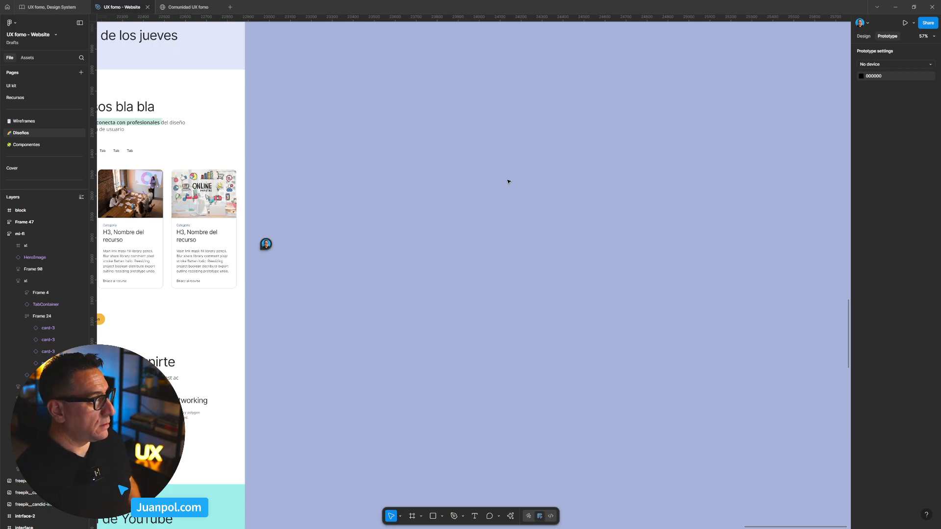
click(188, 7)
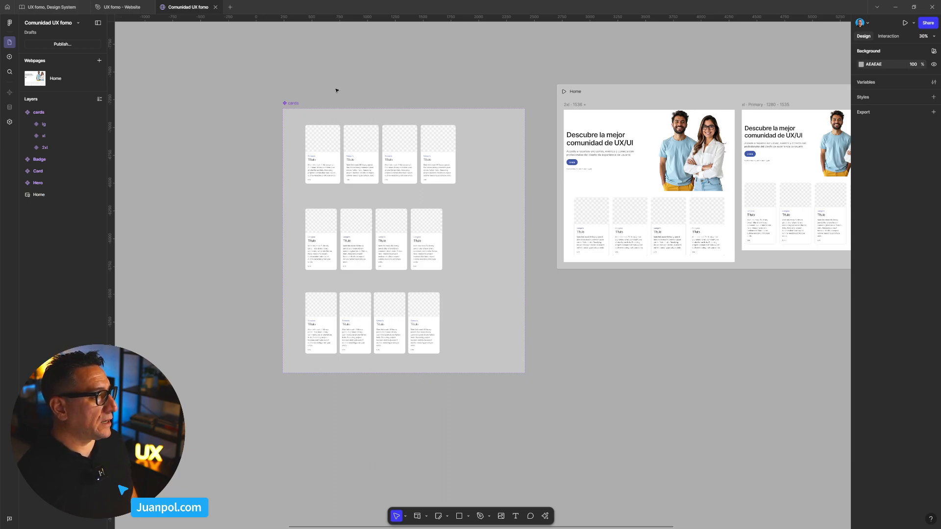
Move the cards component set slightly higher on the canvas, level with the top of the Home webpage
drag(293, 103, 292, 76)
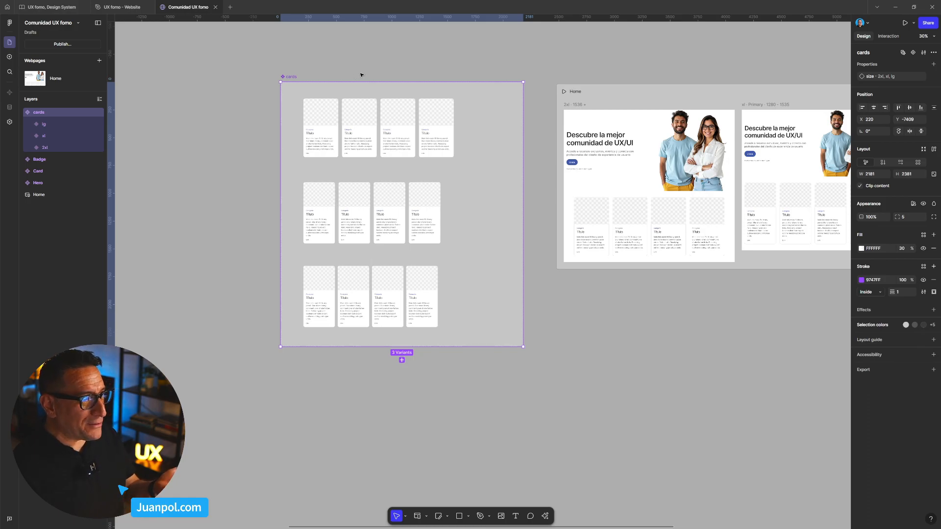
click(438, 73)
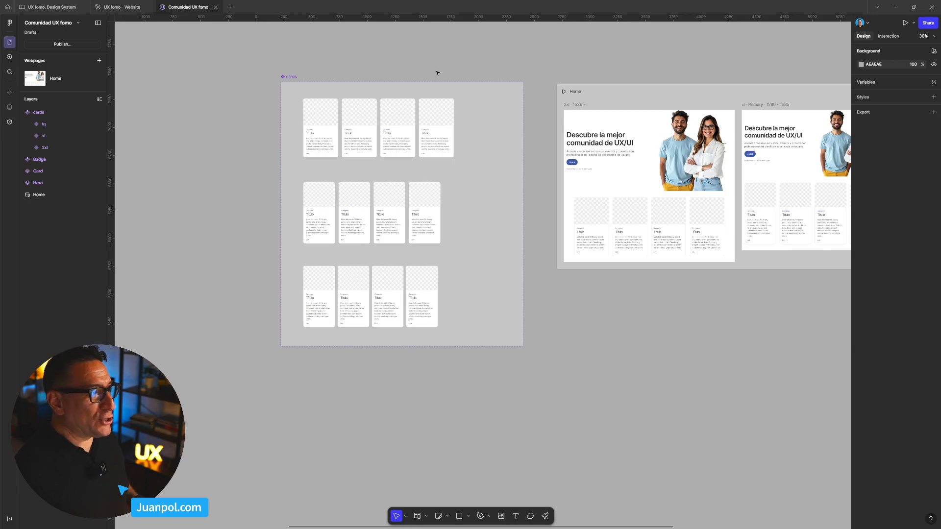
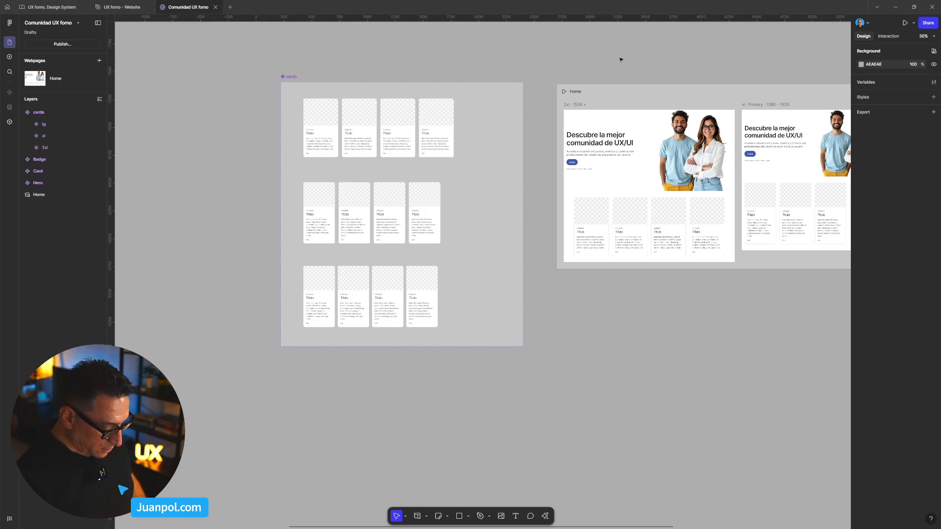
Show the canvas in outline view and examine how the cards exceed the lg variant's frame
key(ctrl+y)
key(ctrl+y)
key(ctrl+y)
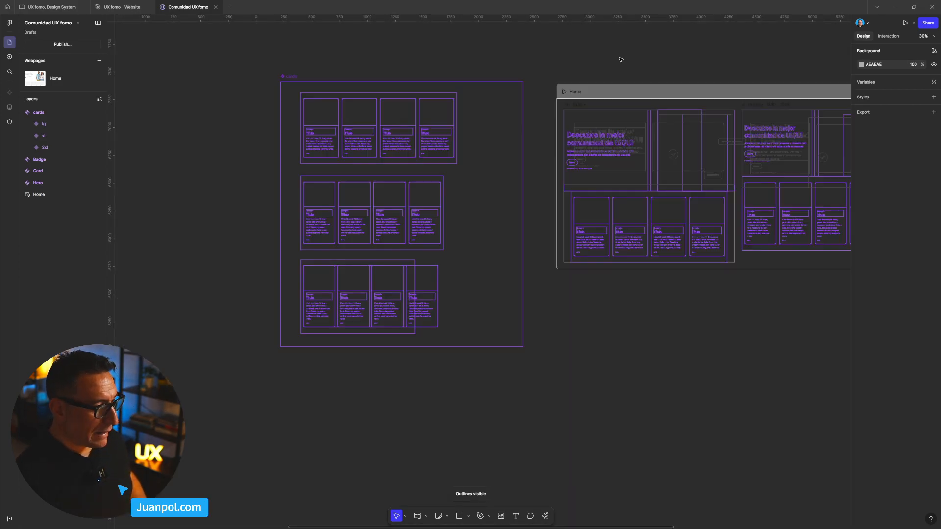
scroll(413, 245, up, 3)
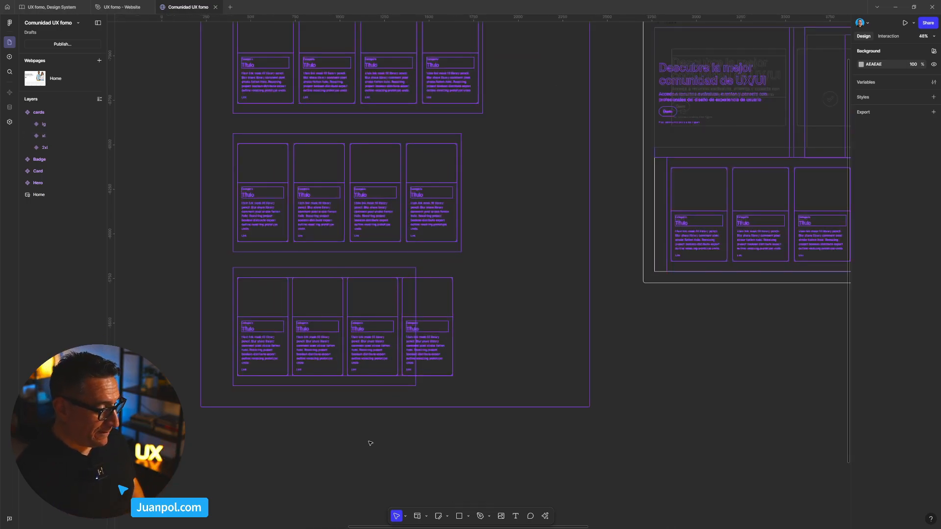
Check the scroll overflow setting of the lg cards variant and turn off the outline view
scroll(274, 378, up, 4)
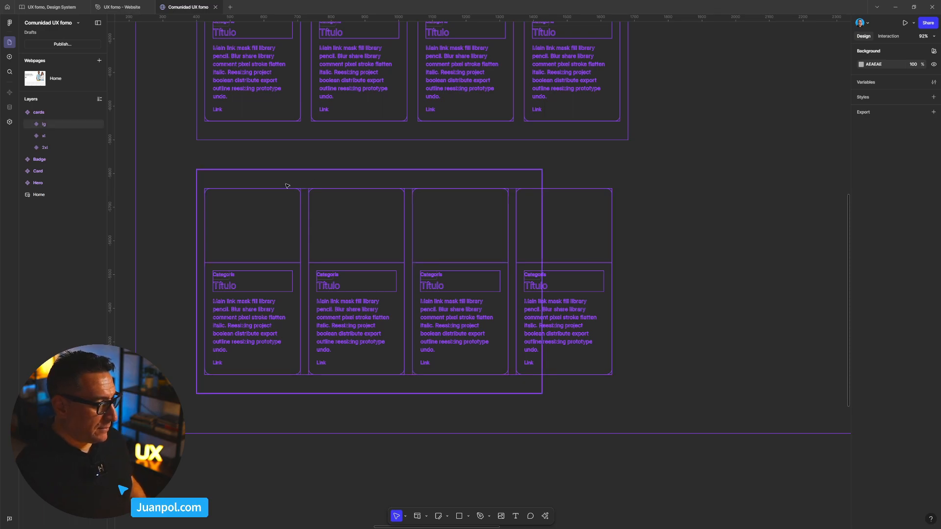
click(247, 186)
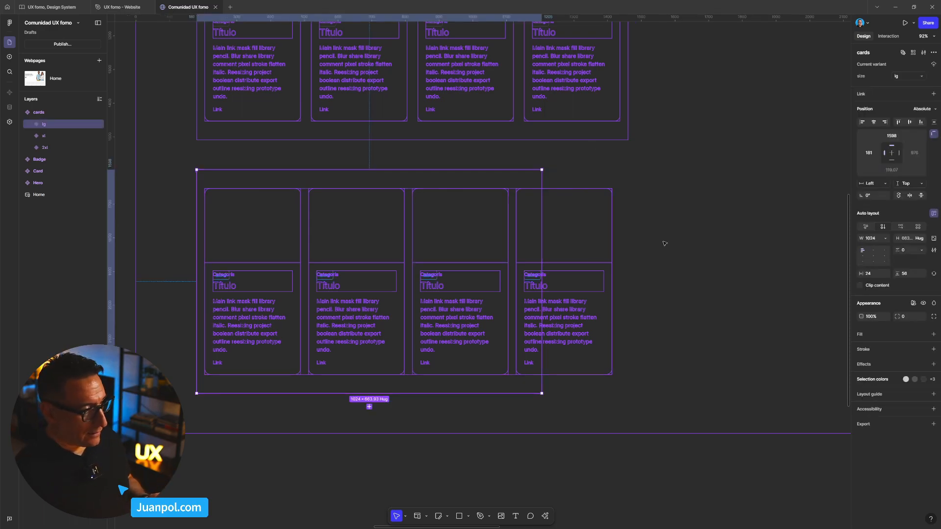
click(532, 220)
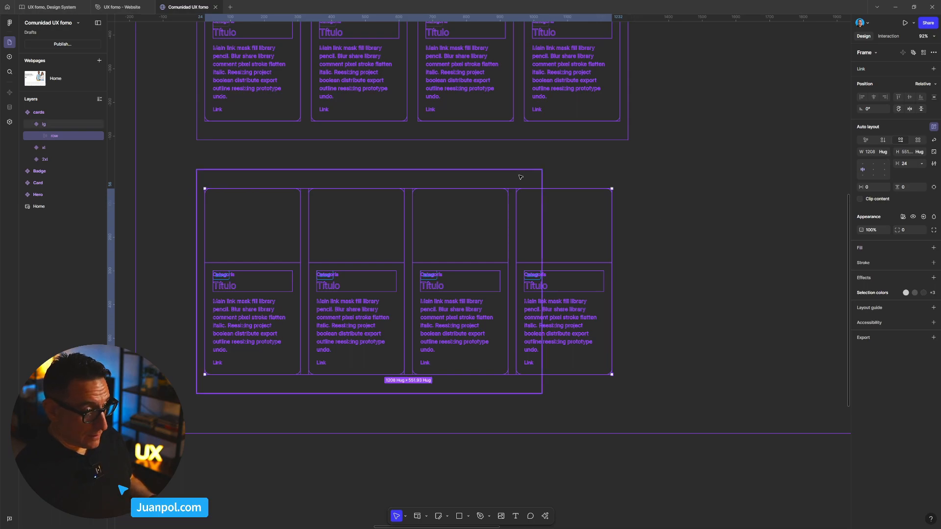
key(Escape)
click(888, 37)
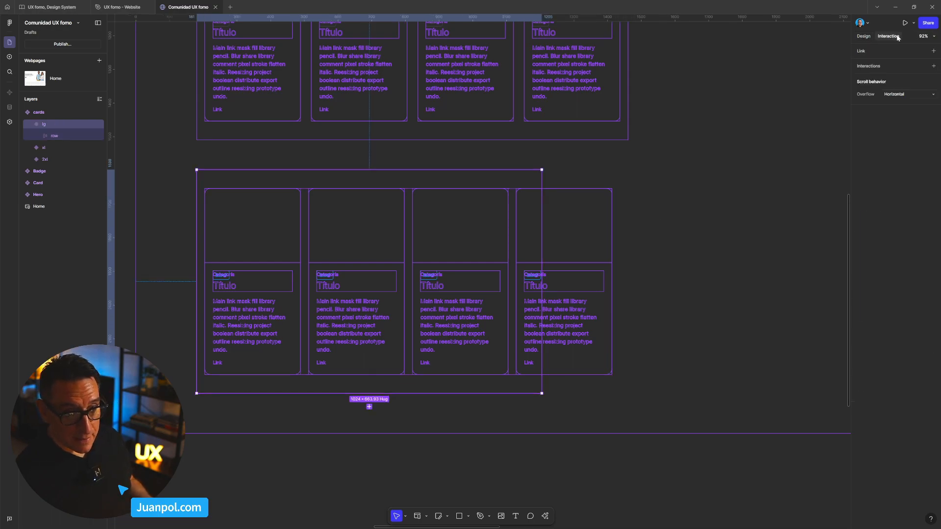
click(903, 96)
click(903, 94)
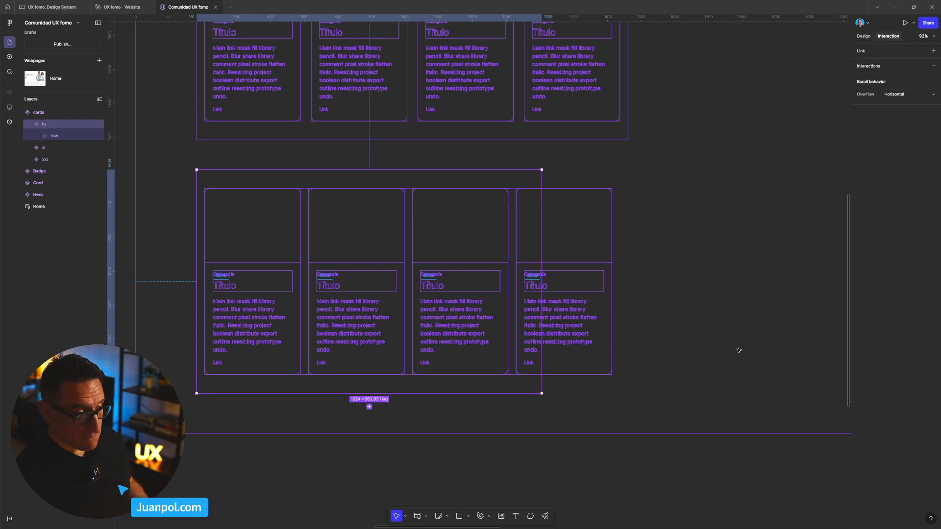
click(687, 455)
key(shift+o)
Inspect the scroll and layout properties of the cards instance inside the Home webpage's lg breakpoint
scroll(687, 455, down, 6)
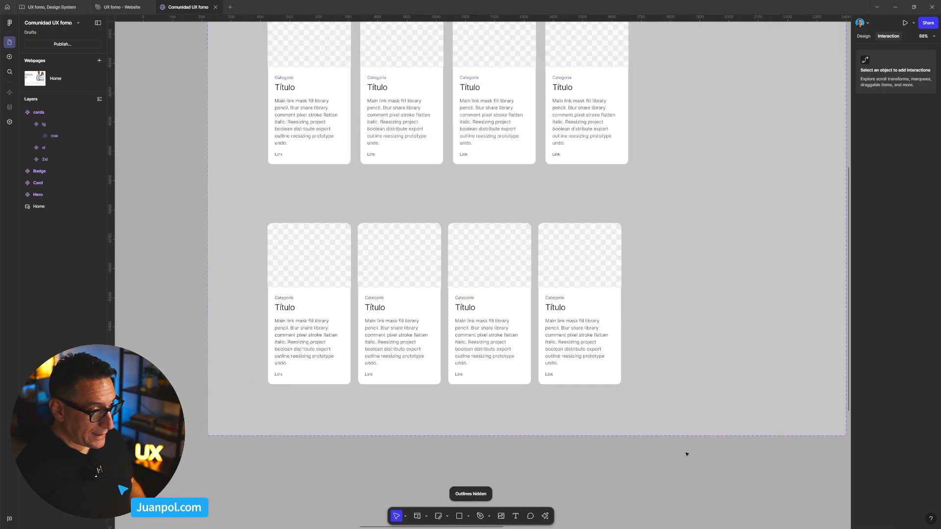
drag(744, 445, 461, 401)
scroll(462, 401, right, 6)
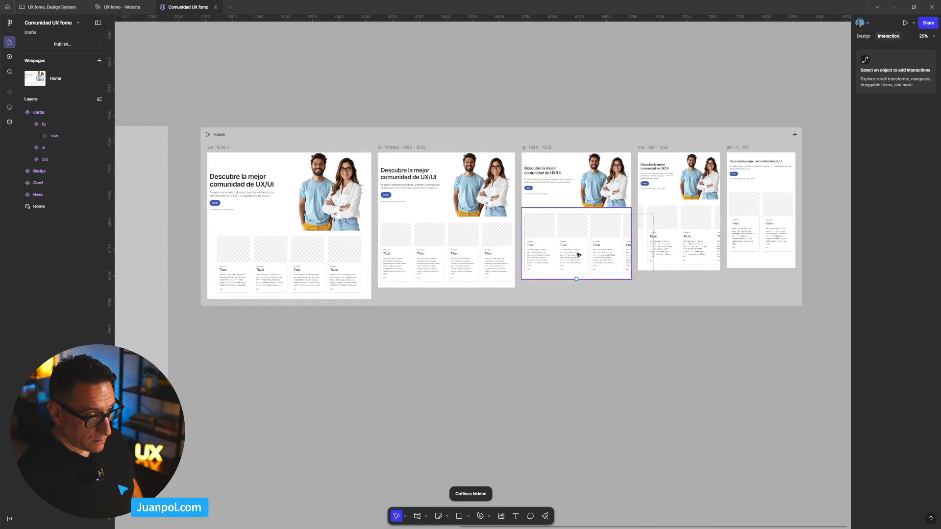
click(584, 247)
right_click(584, 247)
click(763, 102)
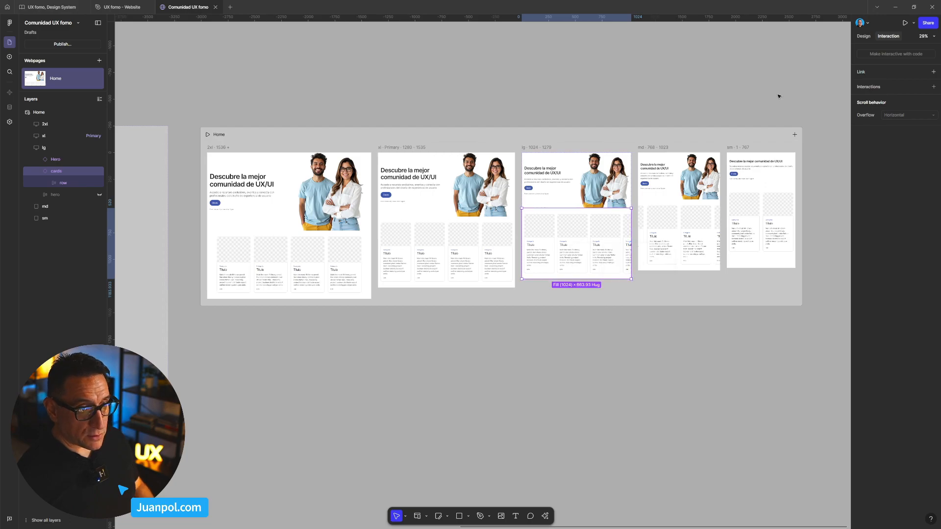
click(863, 36)
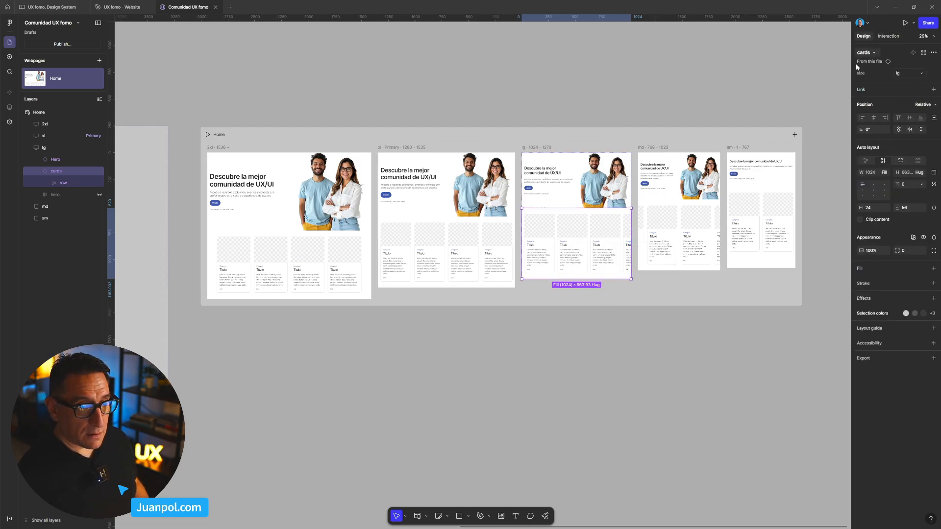
right_click(580, 257)
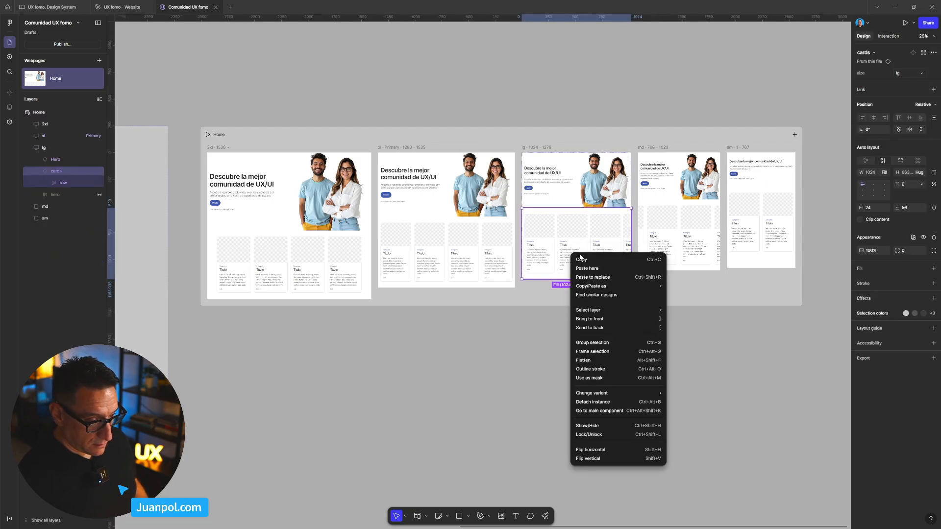
click(504, 418)
Preview the Home webpage, narrow it to about 1402 px wide, and close the preview
click(236, 135)
click(208, 134)
drag(760, 289, 732, 287)
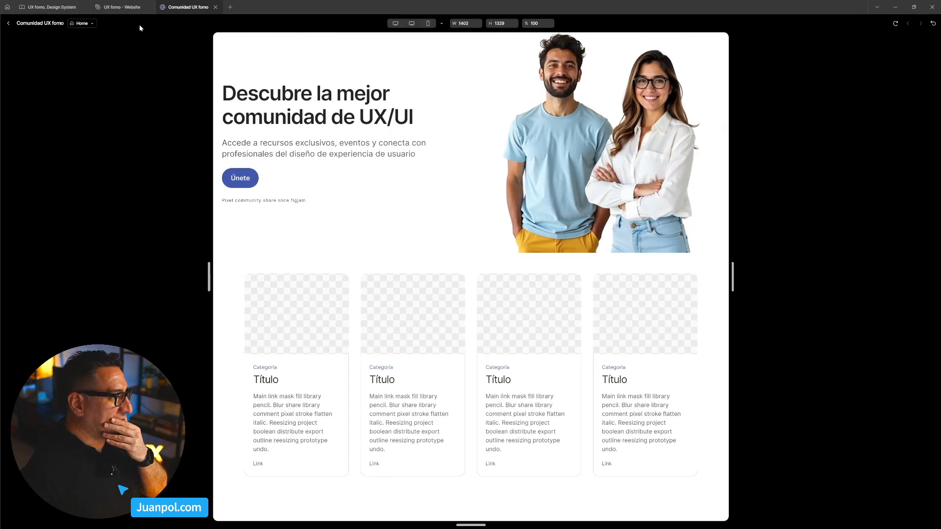
click(9, 24)
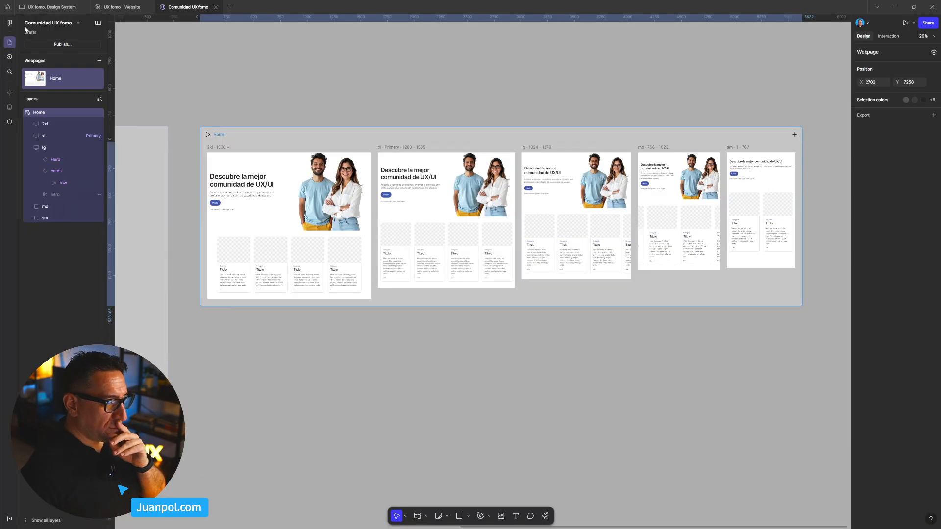
Copy the Home webpage's lg breakpoint into the Diseños page of the UX fomo - Website file and expand its layers
click(530, 153)
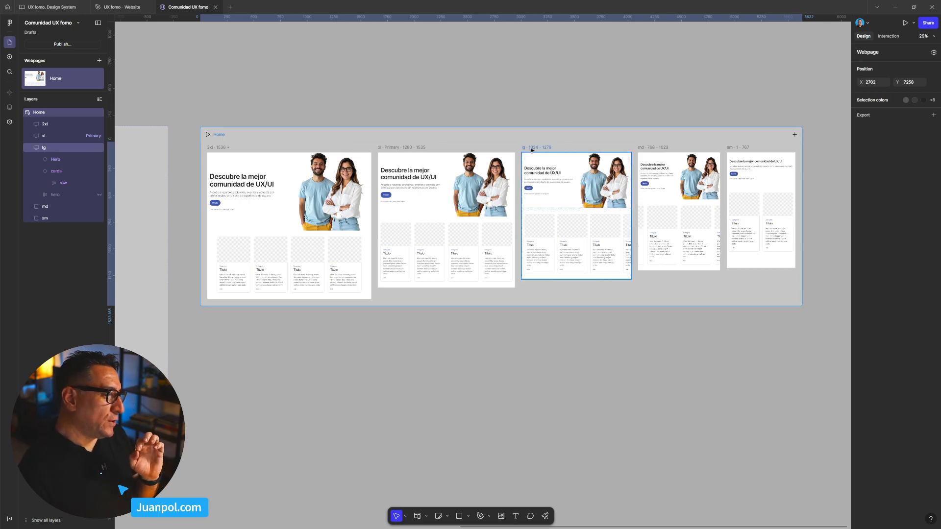
click(531, 151)
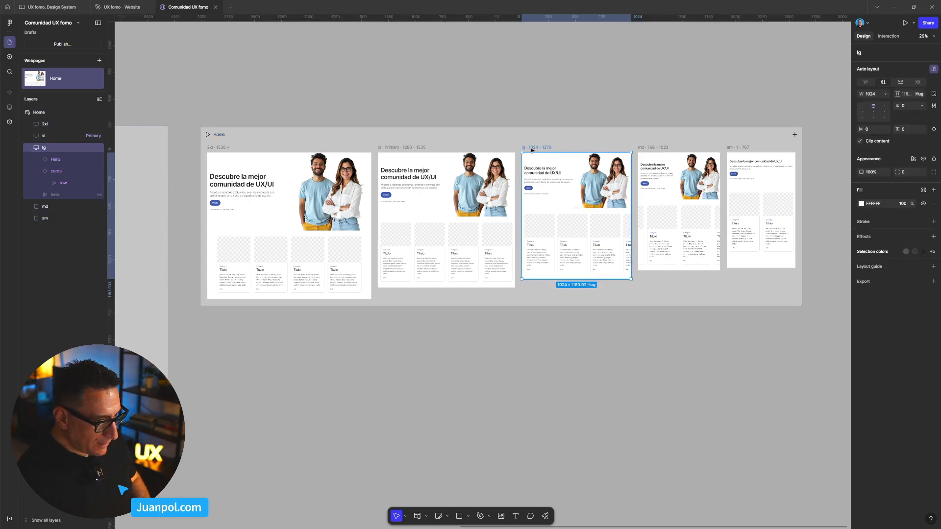
click(132, 11)
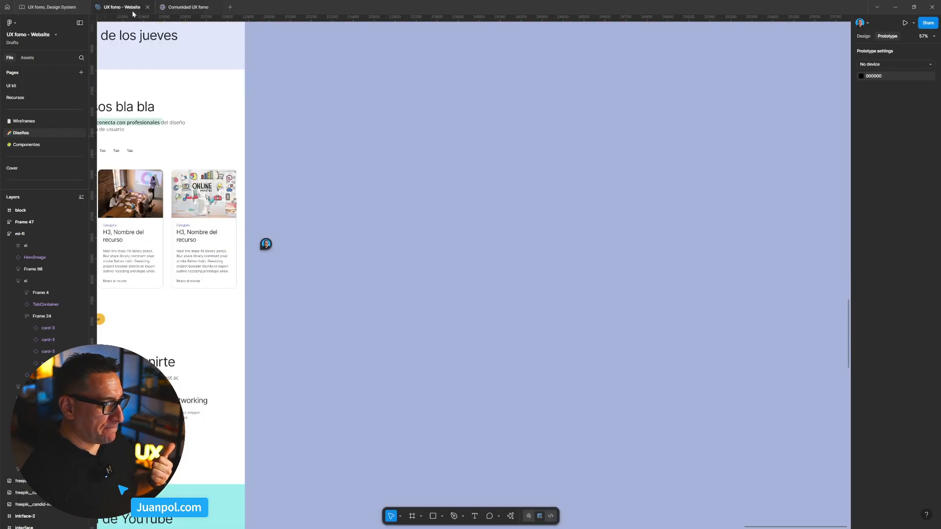
key(ctrl+v)
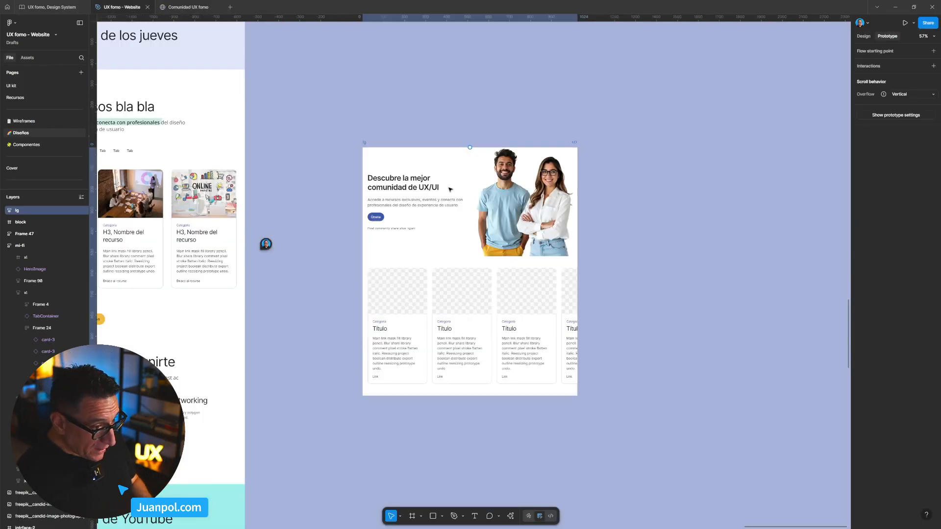
click(3, 211)
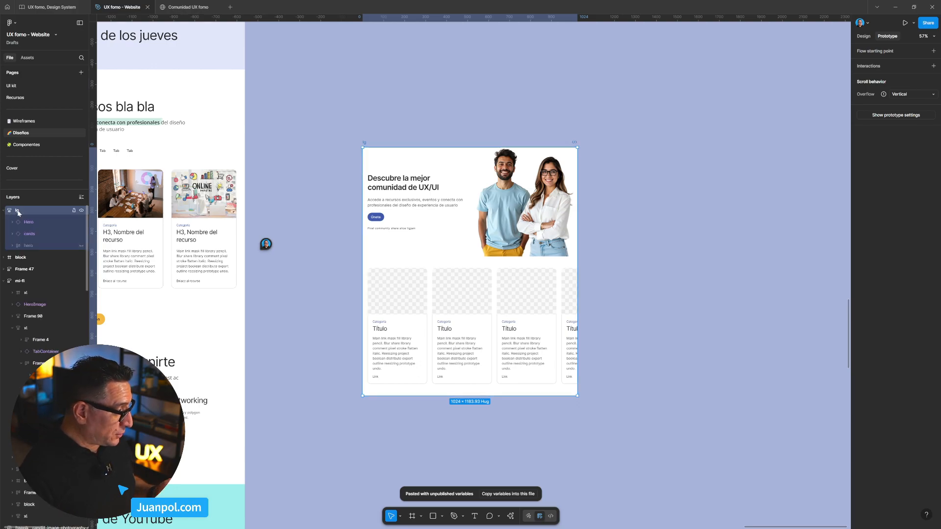
Set the scroll overflow of the pasted lg frame to No scrolling
click(410, 284)
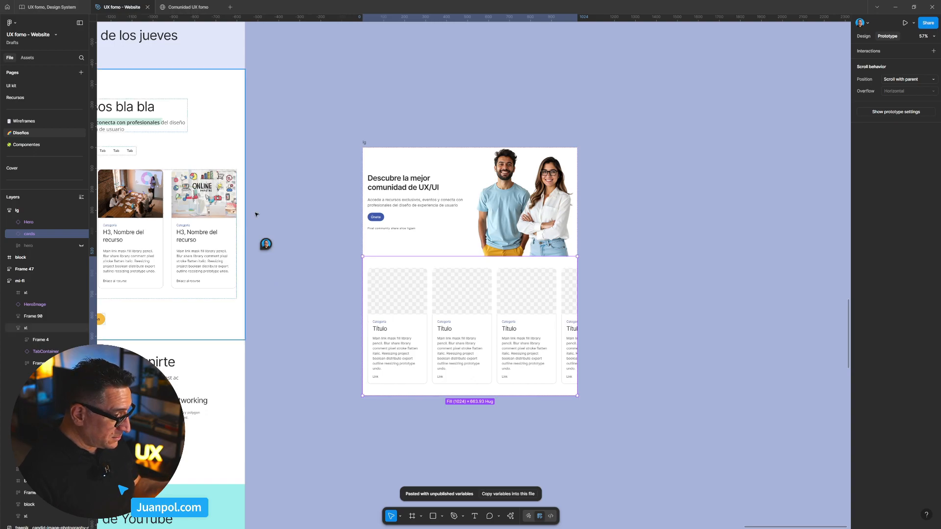
click(366, 144)
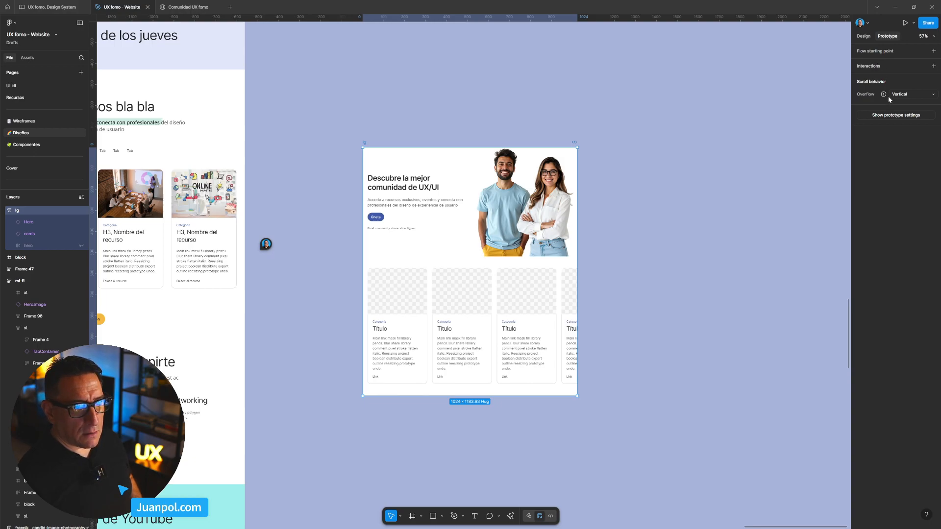
click(898, 94)
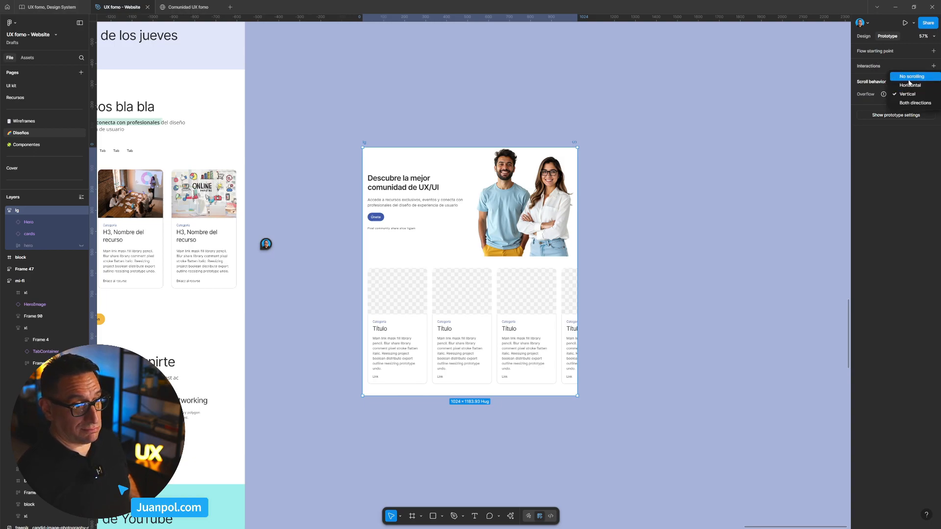
click(909, 85)
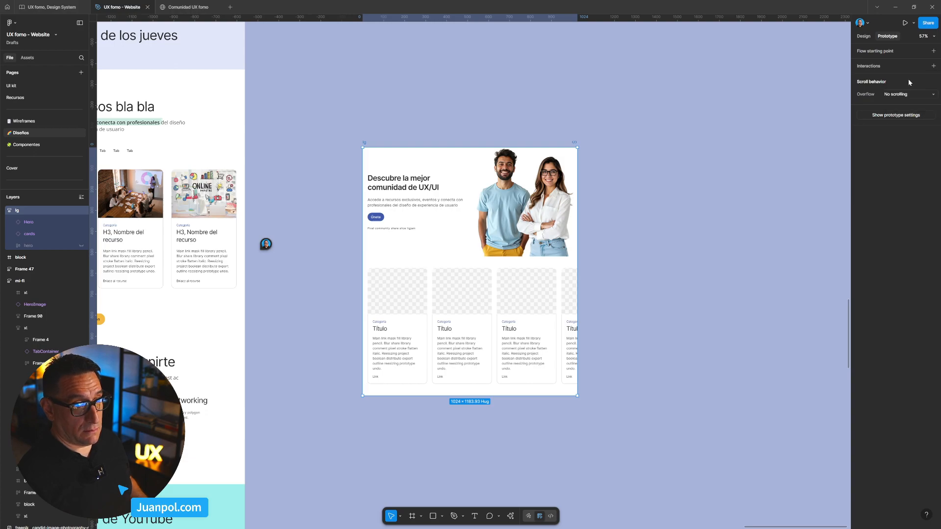
Detach the cards instance inside the pasted lg frame from its component
click(508, 278)
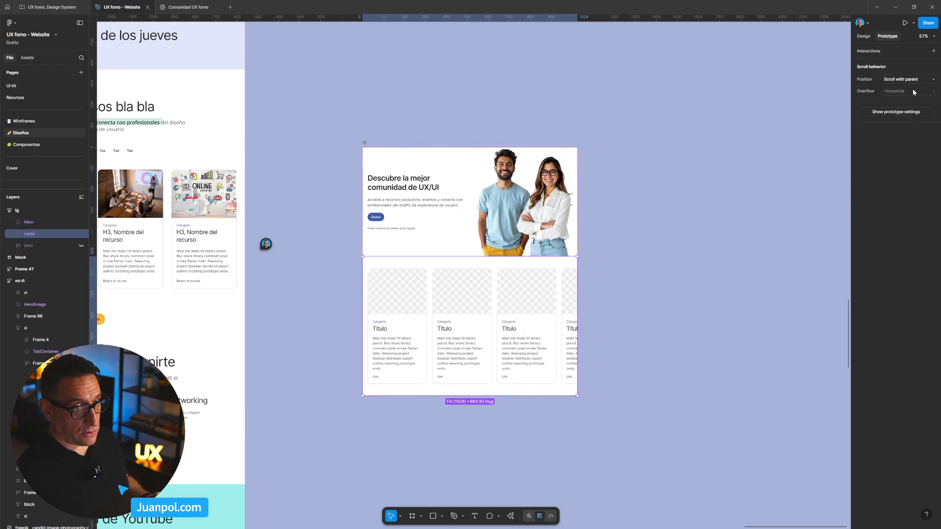
right_click(542, 274)
click(564, 423)
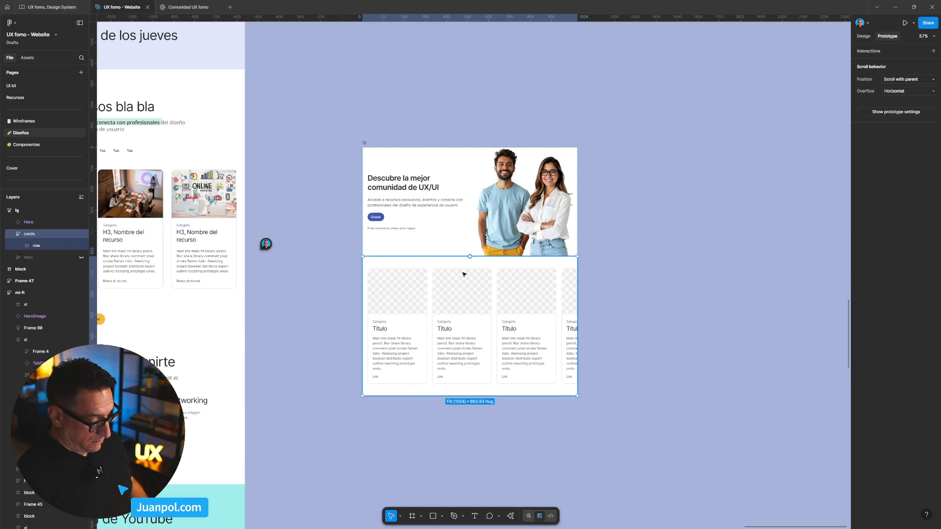
Examine in outline view how the card row extends past the cards frame, and return to the normal view
key(ctrl+y)
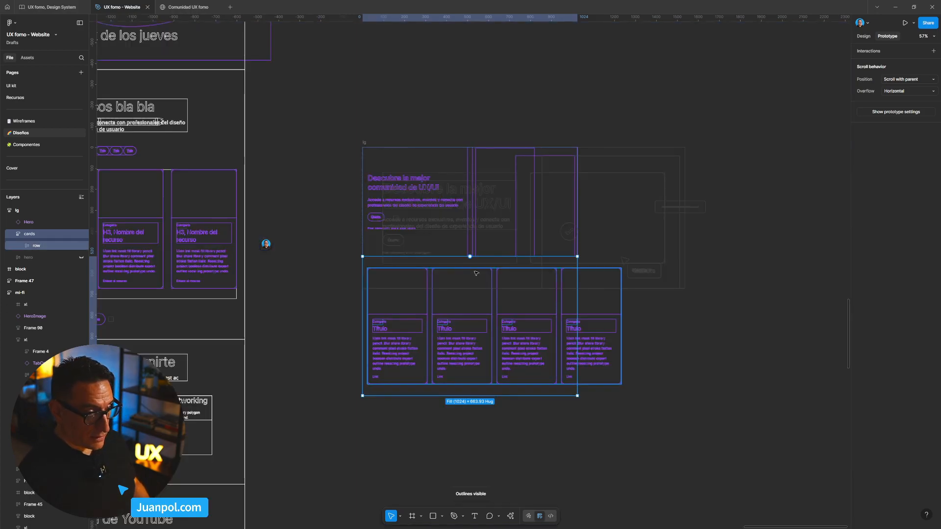
scroll(470, 273, up, 5)
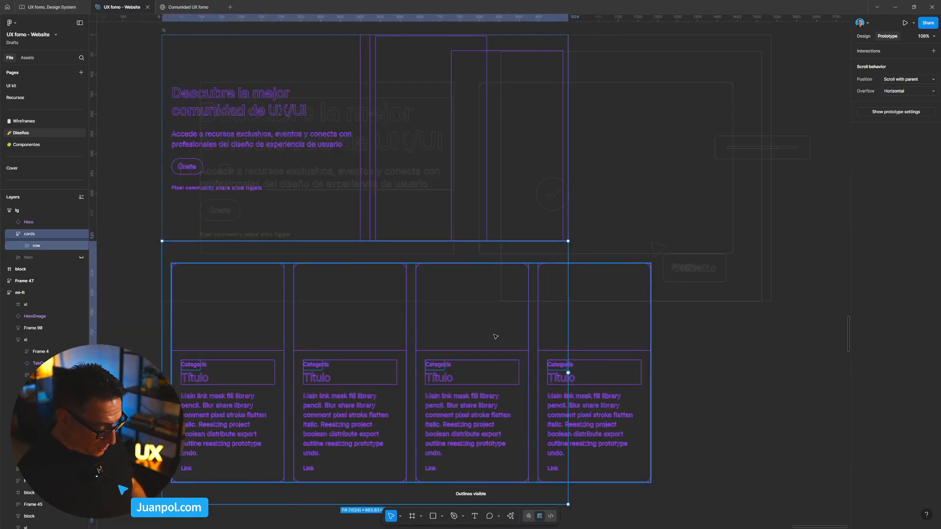
key(ctrl+y)
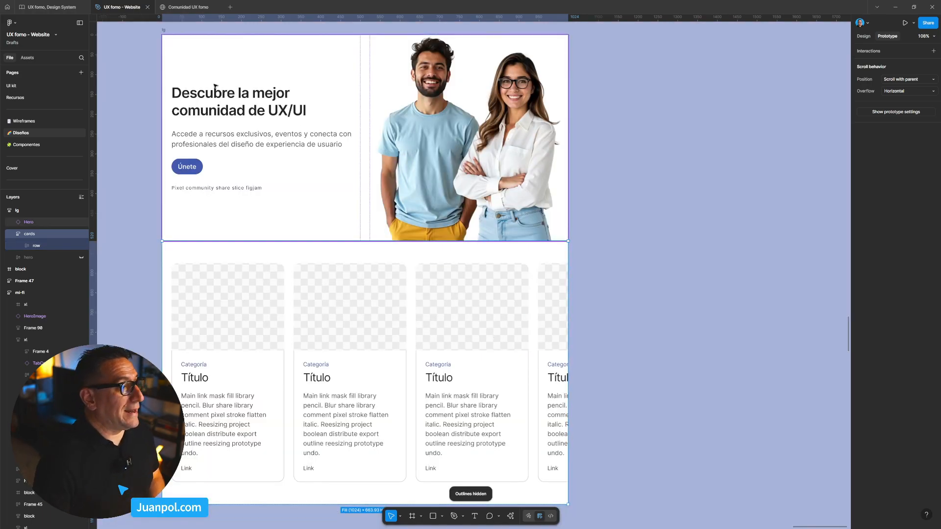
Play the lg frame as a prototype, scroll the card row horizontally to its end, and return to the UX fomo - Website file
click(903, 24)
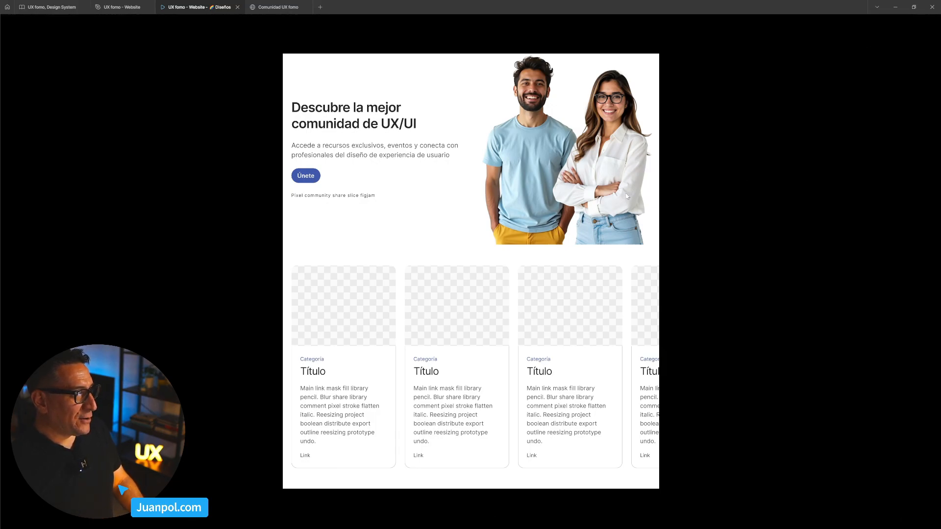
drag(537, 321, 416, 356)
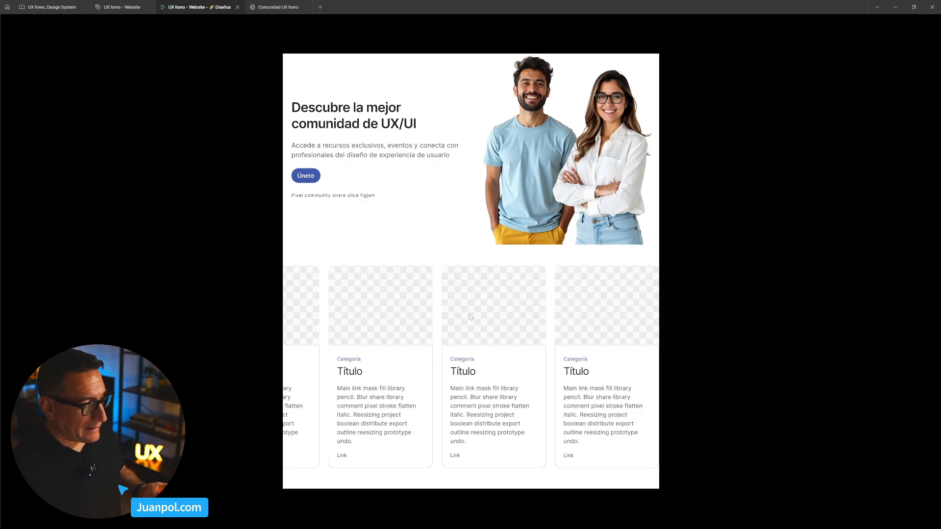
mouse_move(127, 5)
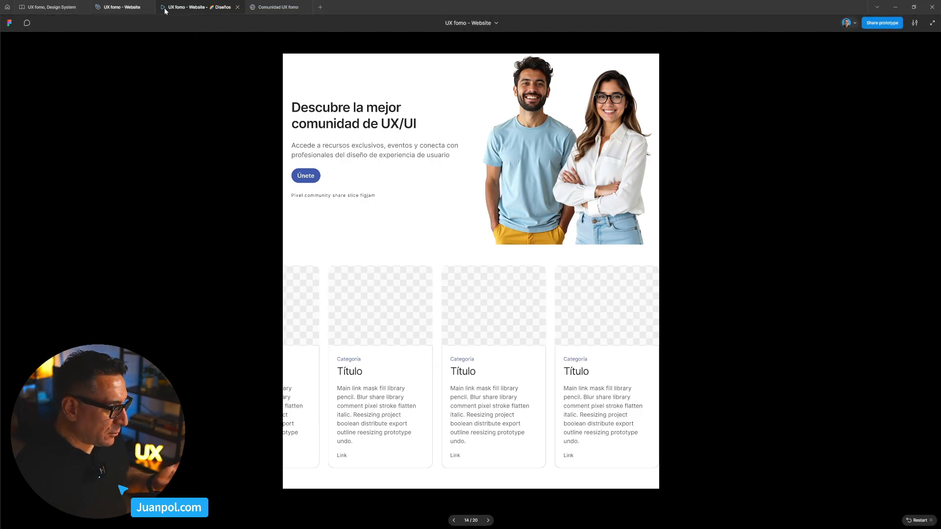
click(120, 7)
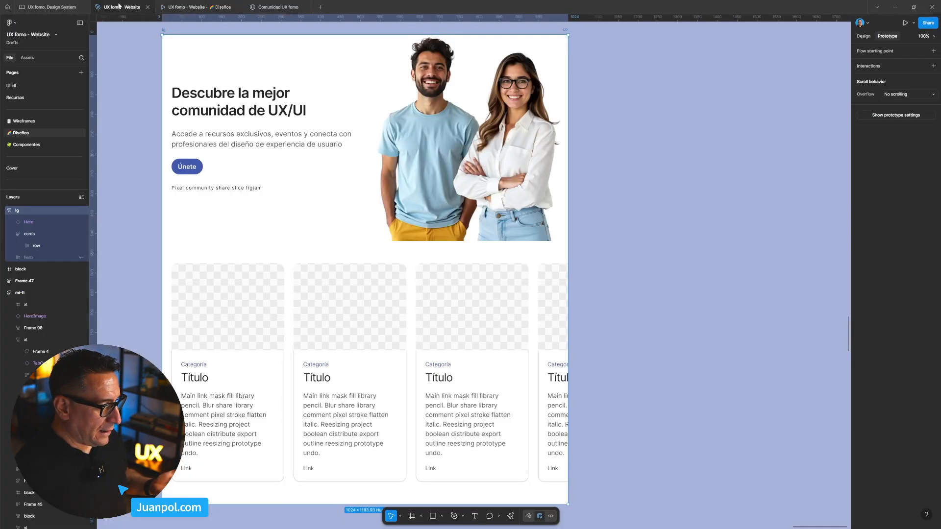
Give the row frame inside cards individual paddings, with a right padding of 24
click(364, 314)
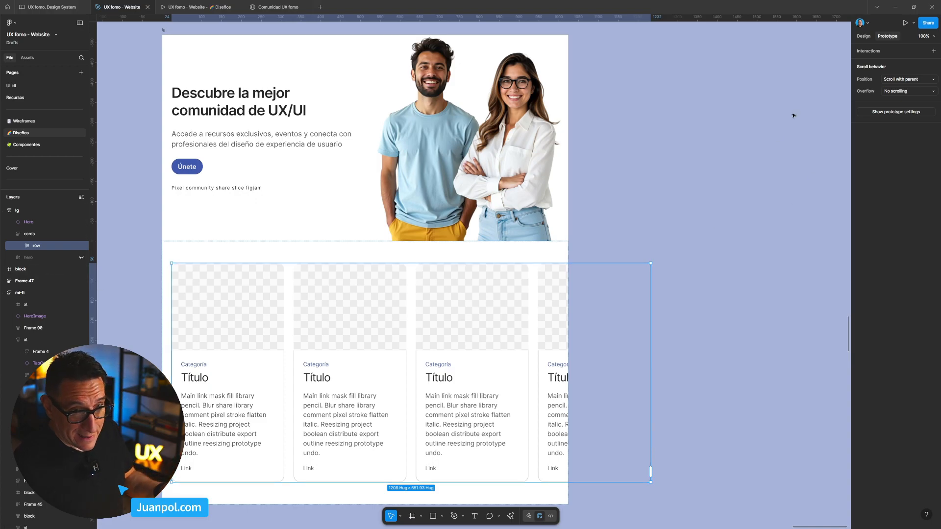
click(864, 37)
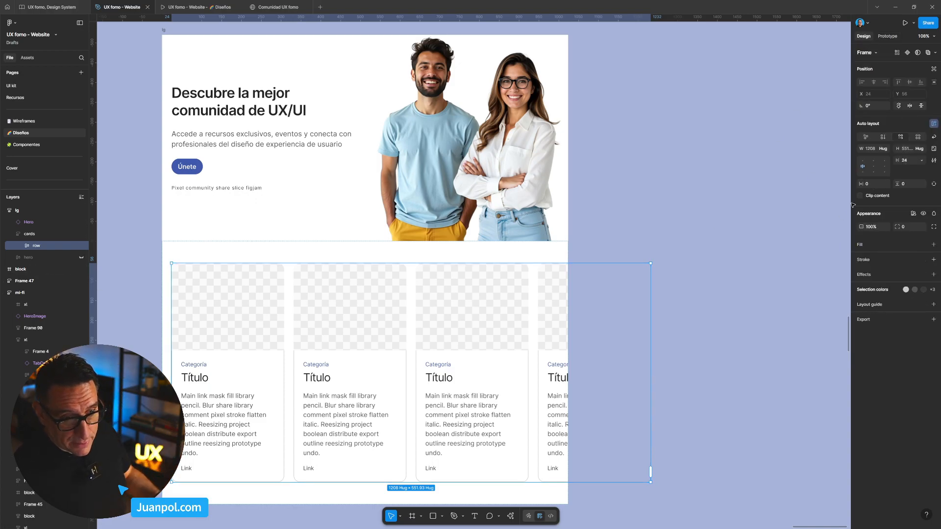
click(933, 187)
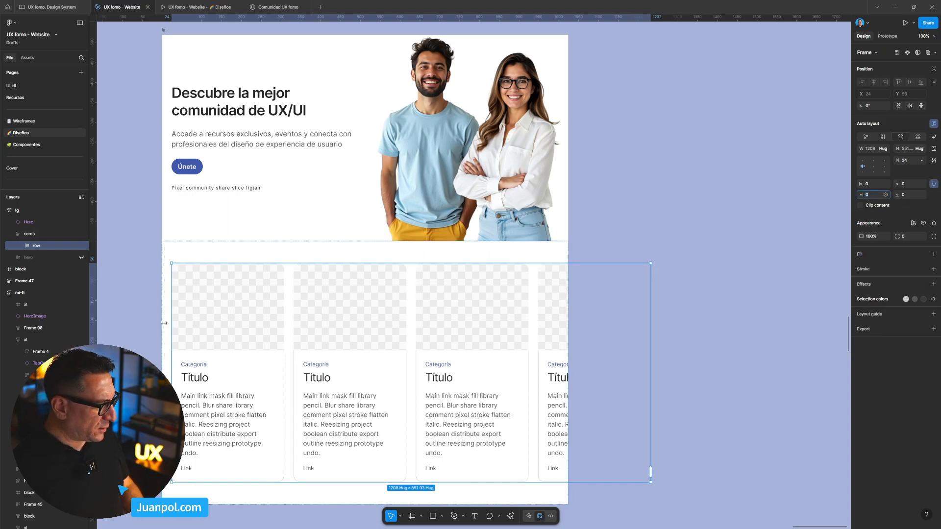
text(2)
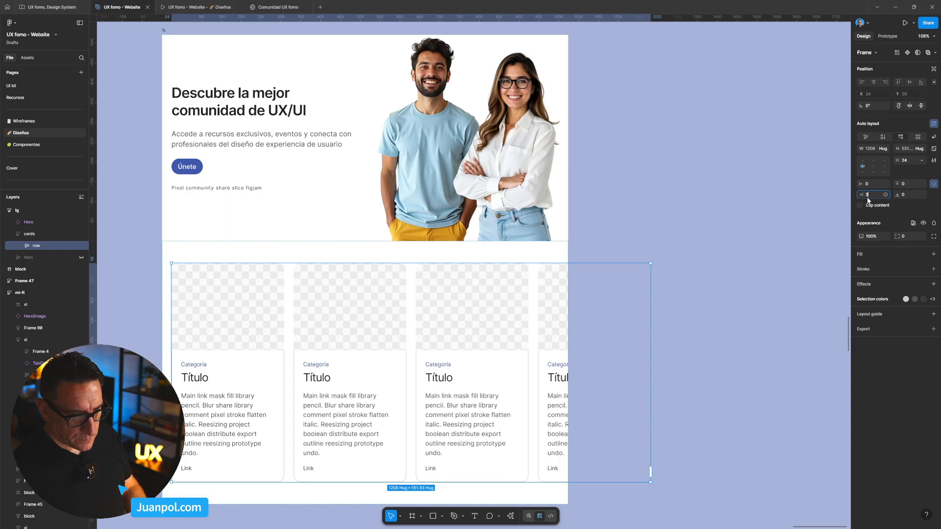
text(4)
key(Return)
click(805, 179)
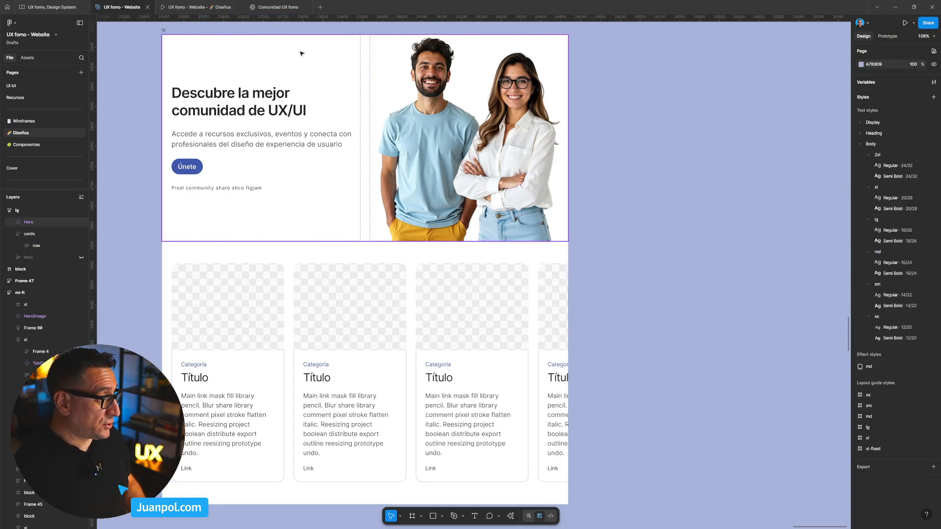
Play the lg frame as a prototype, scroll the card row to both ends to check its spacing, and close the prototype
key(ctrl+alt+Return)
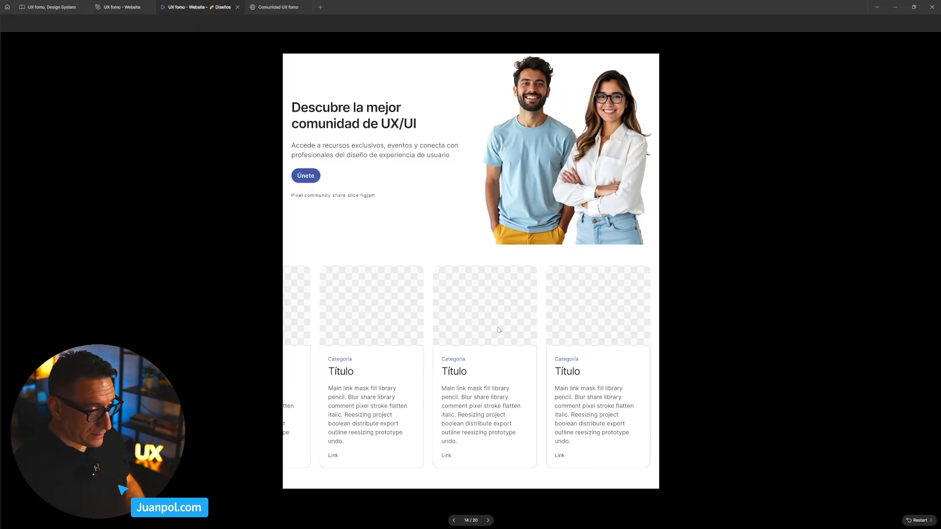
scroll(573, 338, right, 2)
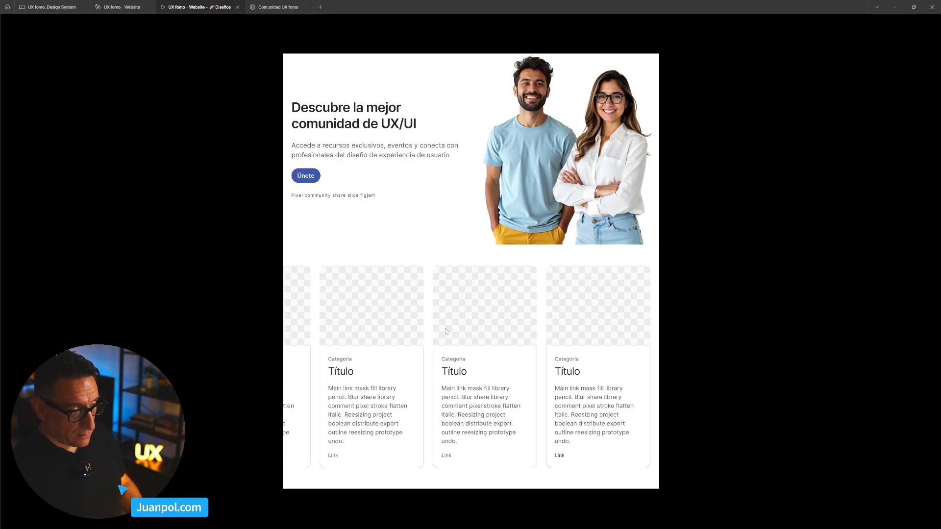
scroll(419, 333, left, 3)
scroll(402, 336, right, 3)
scroll(520, 339, right, 2)
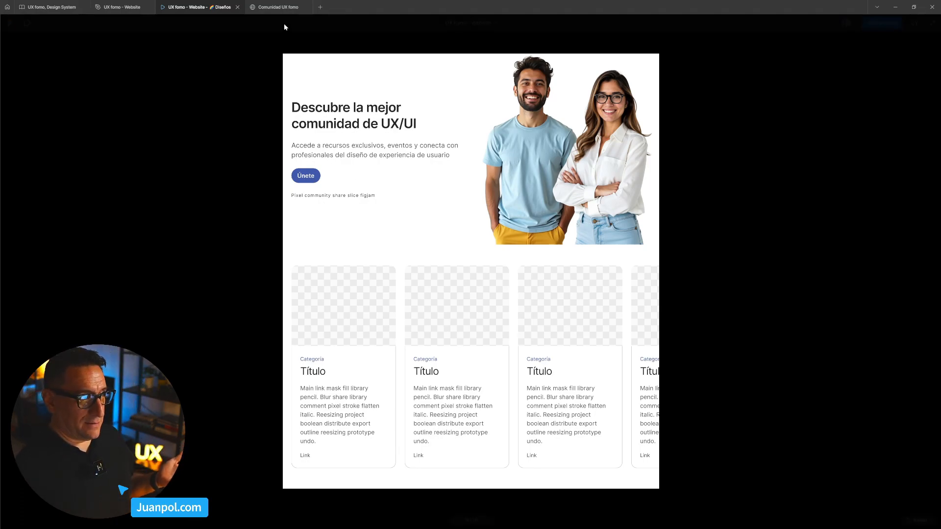
click(237, 7)
Switch to the Comunidad UX fomo file and inspect the scroll behavior of the cards instance in the lg breakpoint
click(195, 8)
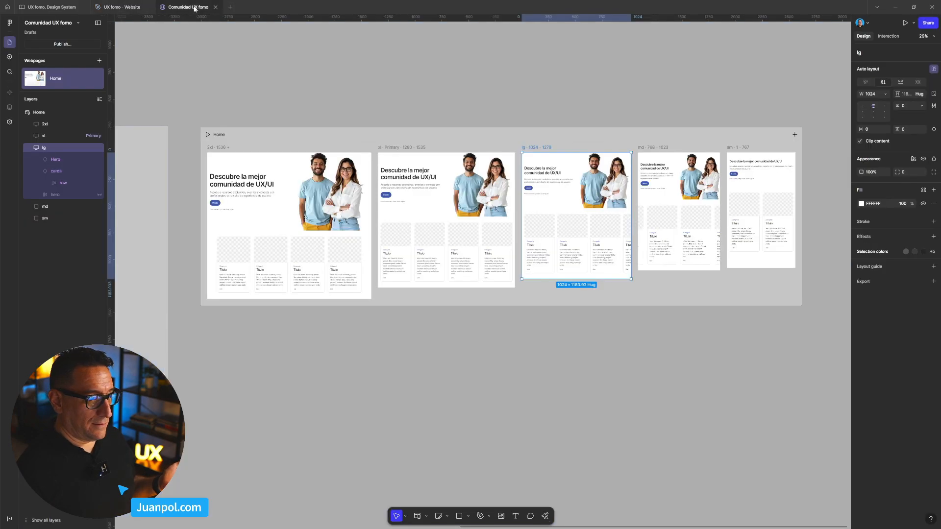
click(595, 66)
scroll(420, 347, down, 2)
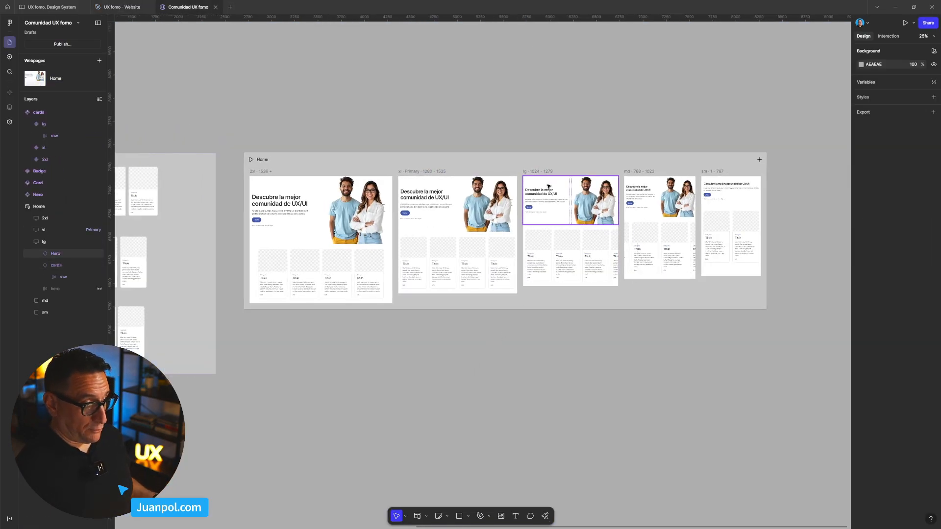
click(544, 232)
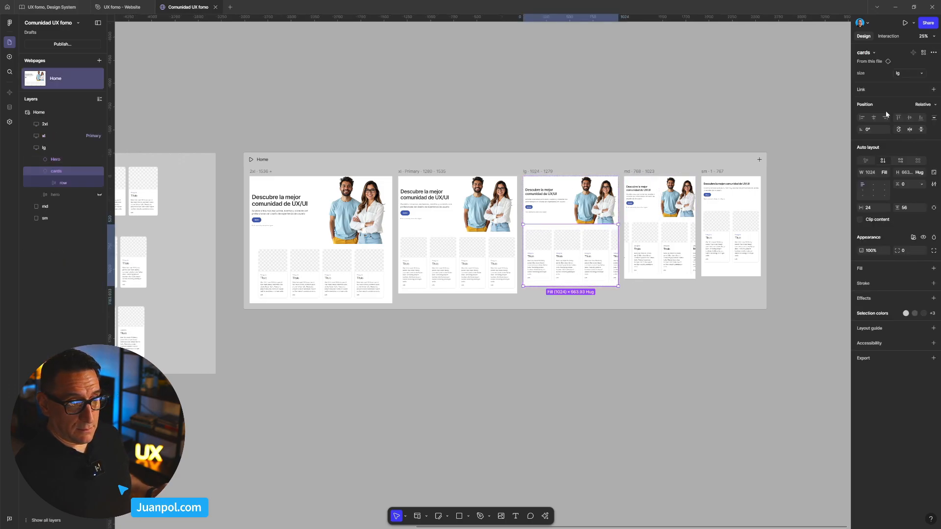
click(889, 36)
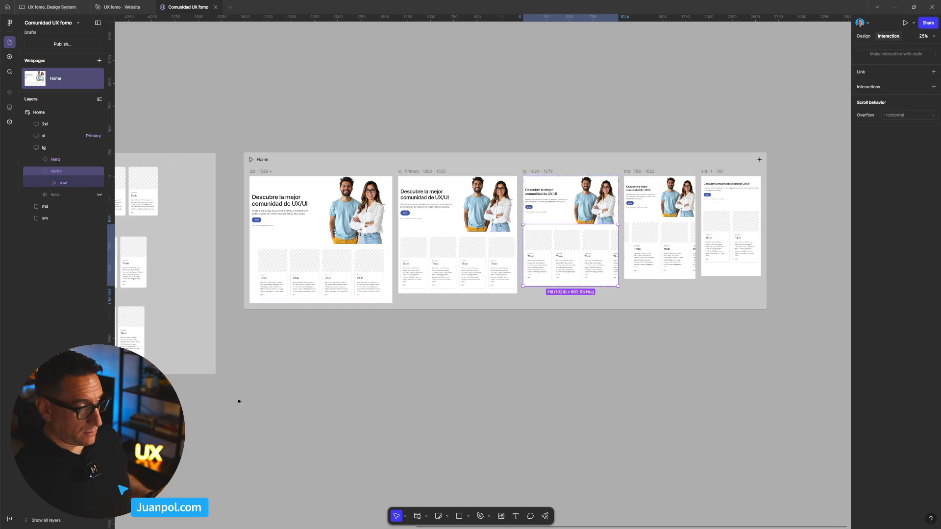
Reset the scroll overflow of the cards component's lg variant by switching it to No scrolling and back to Horizontal
click(271, 432)
drag(271, 432, 461, 399)
click(318, 314)
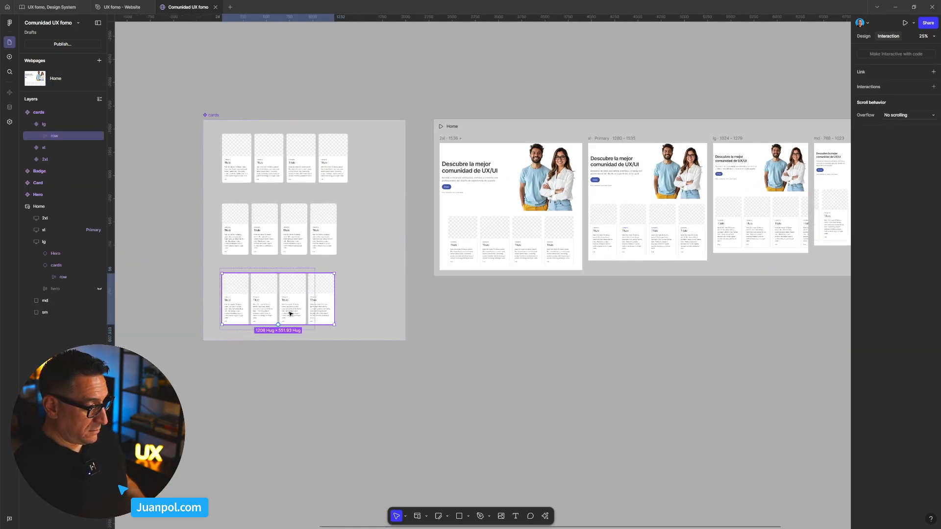
scroll(282, 270, up, 2)
click(285, 269)
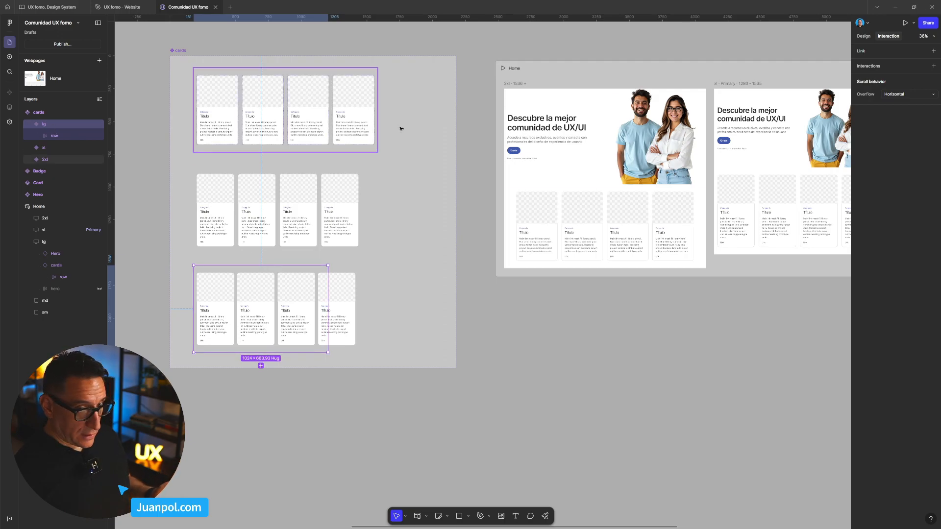
click(902, 94)
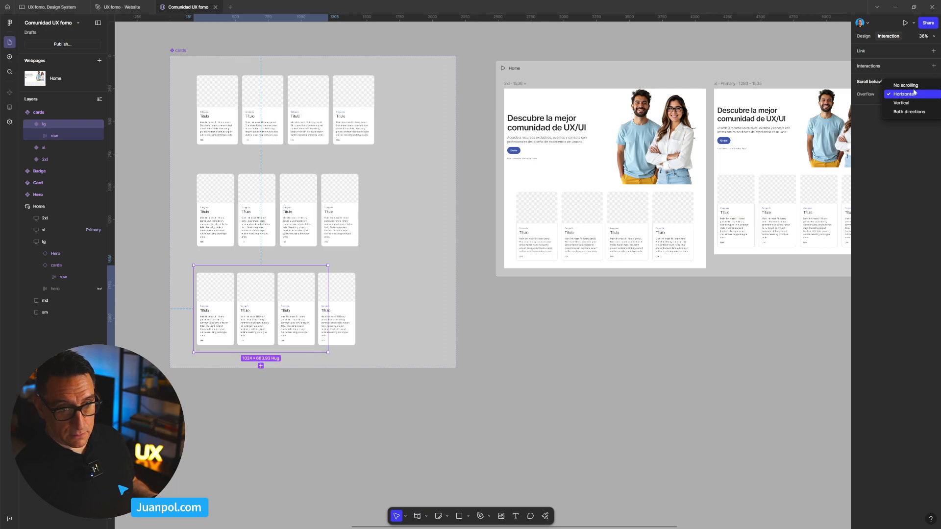
click(914, 87)
click(914, 93)
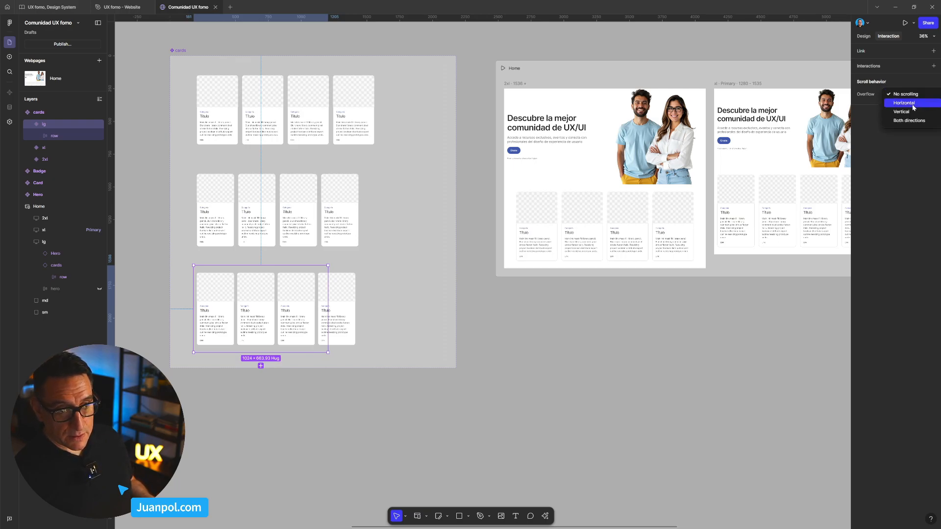
click(914, 103)
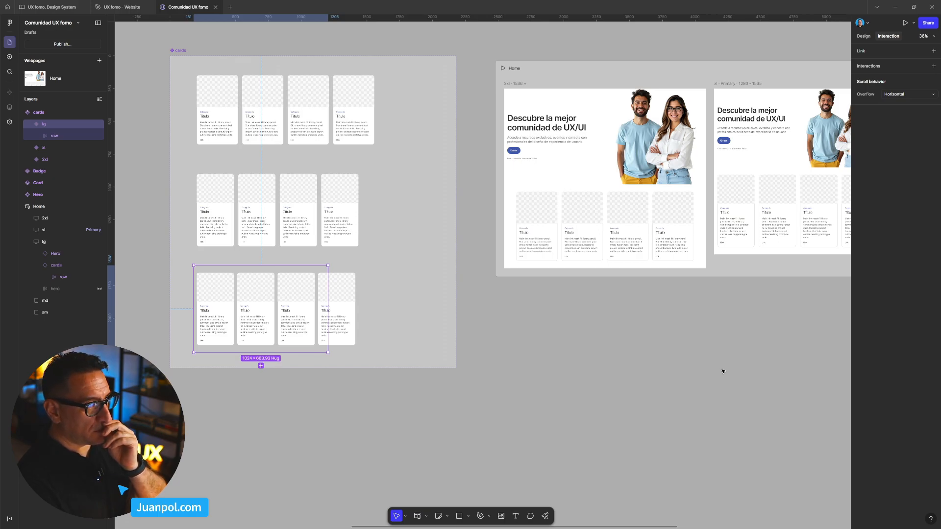
Preview the Home webpage at the 1024-wide lg size and try to scroll its card row horizontally
click(754, 302)
click(585, 68)
key(shift+space)
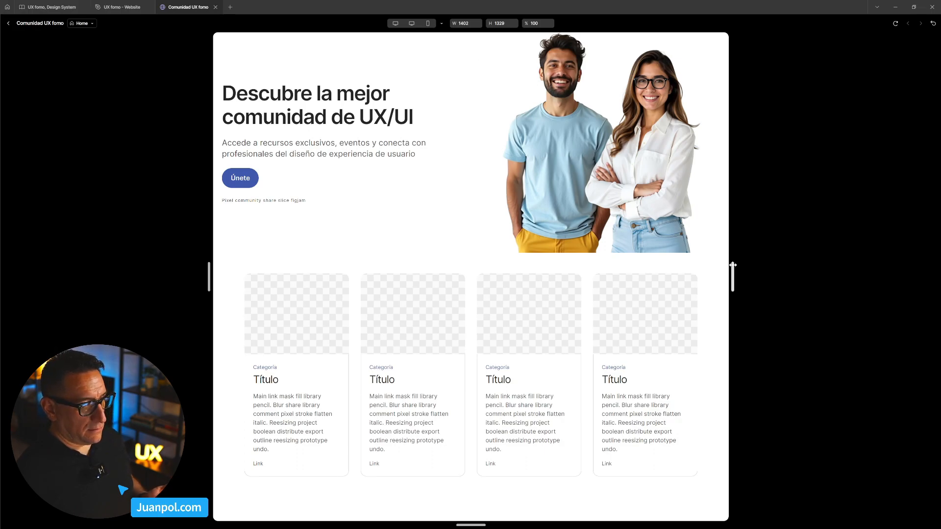
click(412, 24)
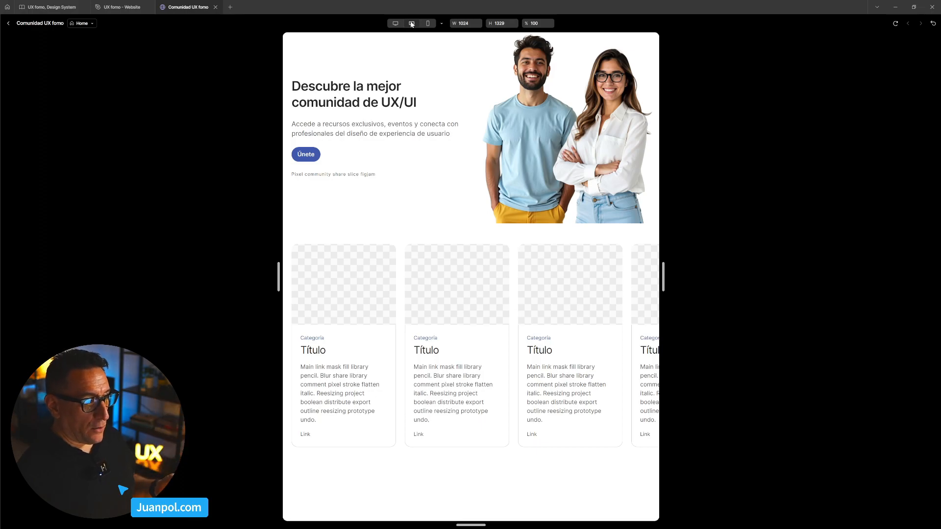
triple_click(507, 286)
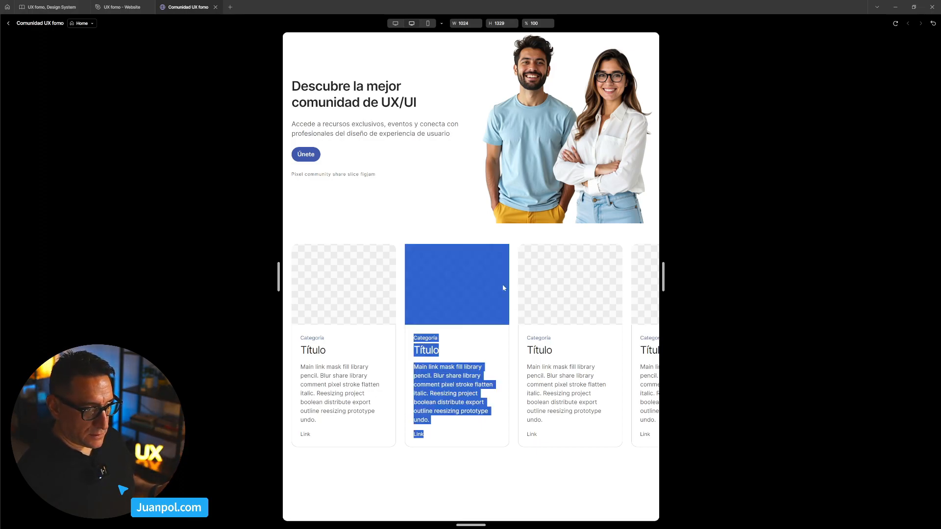
click(513, 290)
click(513, 289)
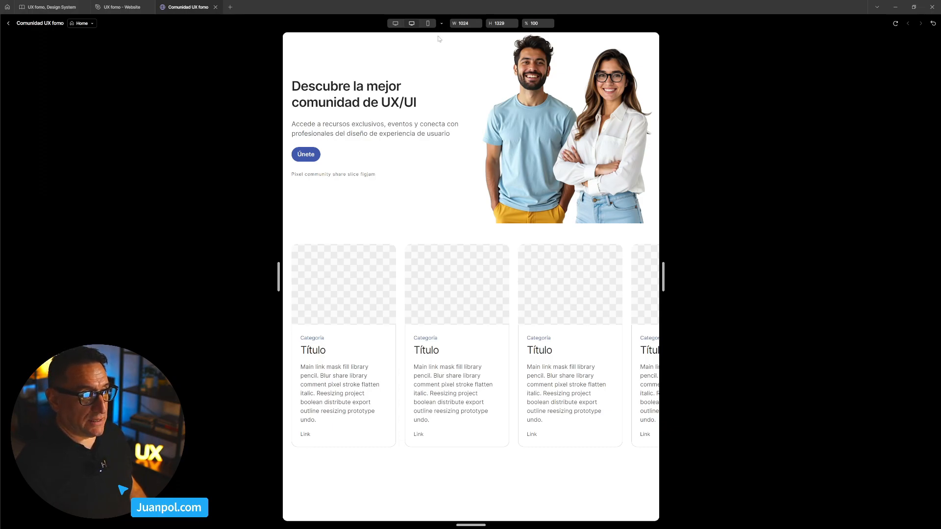
Check which breakpoint the webpage preview is using and retry scrolling the card row
click(440, 24)
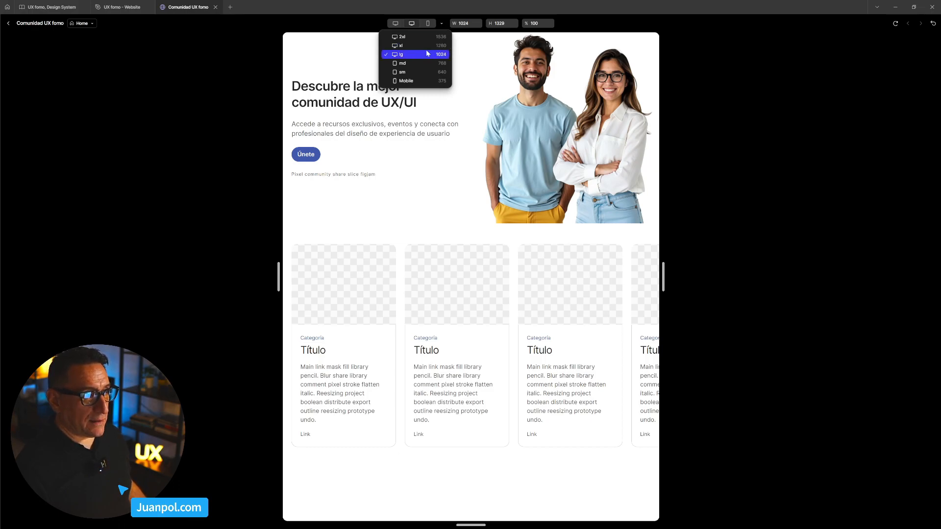
click(789, 115)
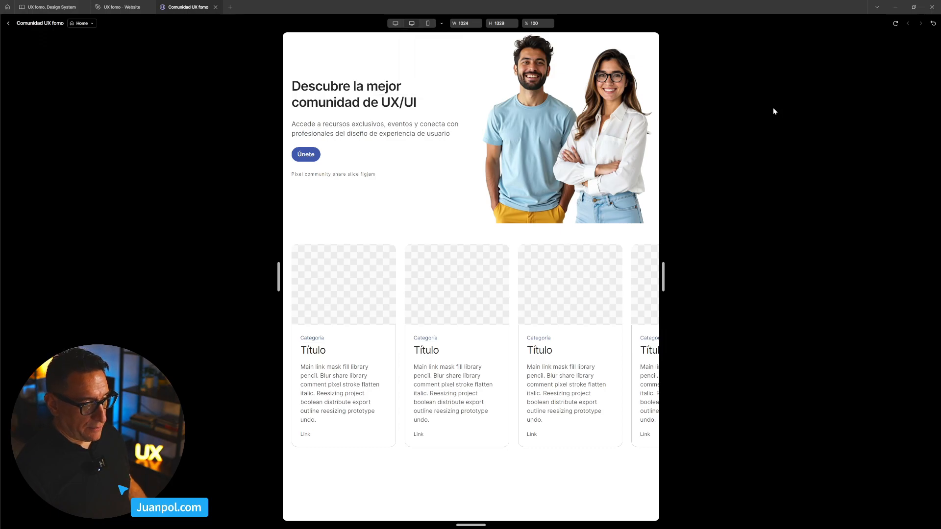
double_click(510, 293)
click(514, 294)
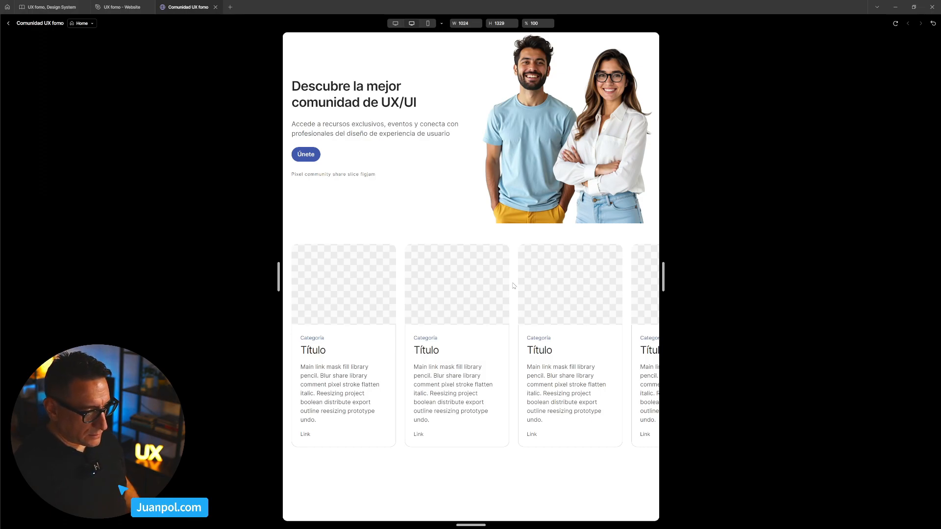
Switch to the UX fomo - Website file, play the lg frame as a prototype, and scroll its card row horizontally for comparison
click(120, 9)
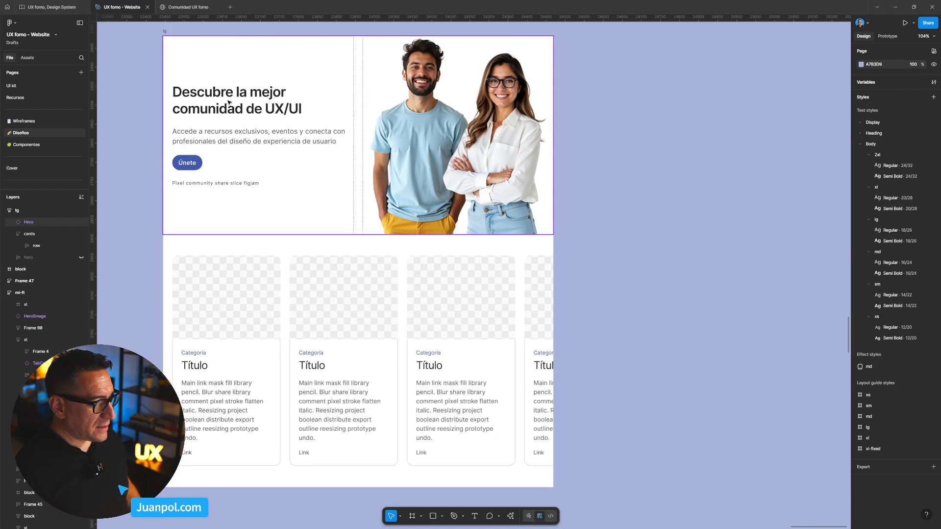
scroll(411, 227, down, 4)
click(305, 138)
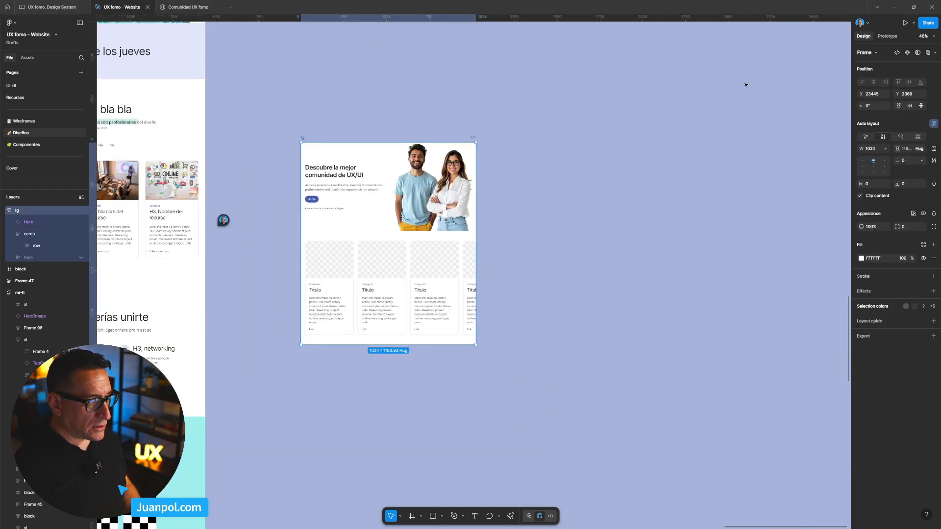
click(905, 23)
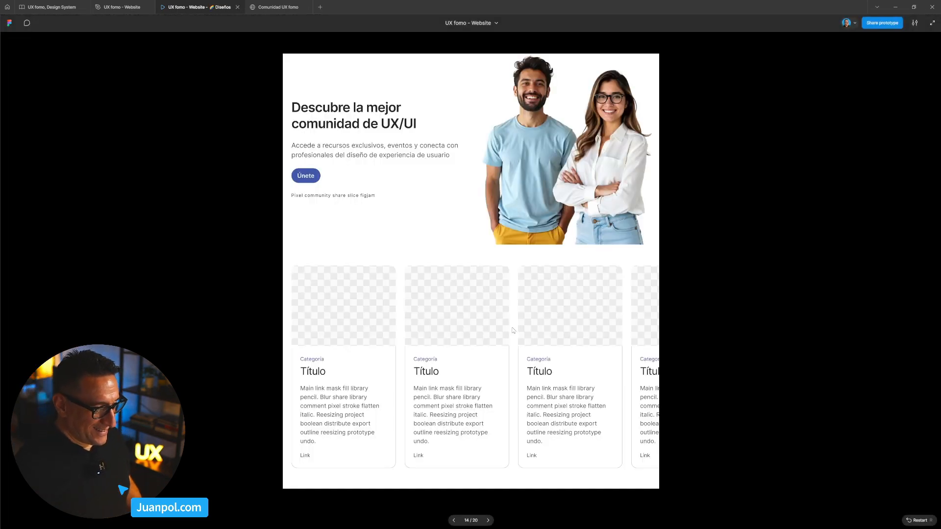
scroll(513, 330, up, 5)
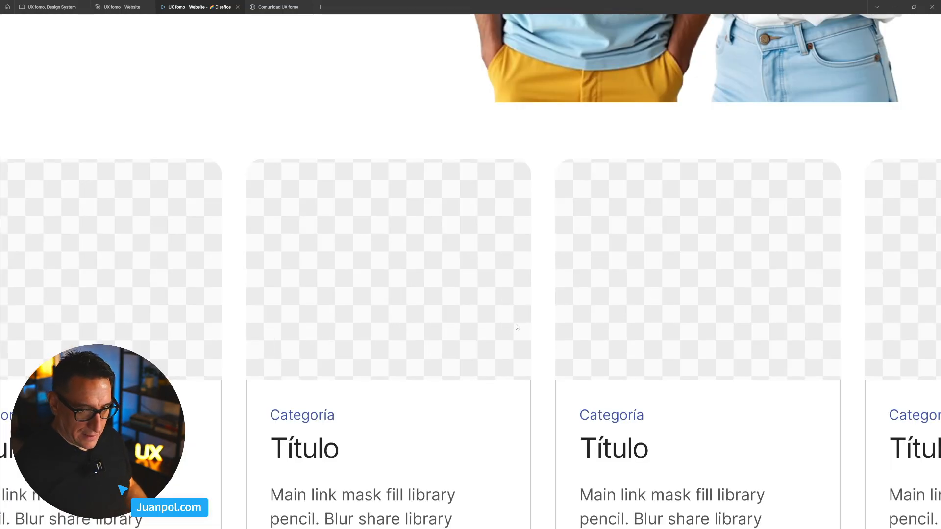
scroll(517, 327, down, 5)
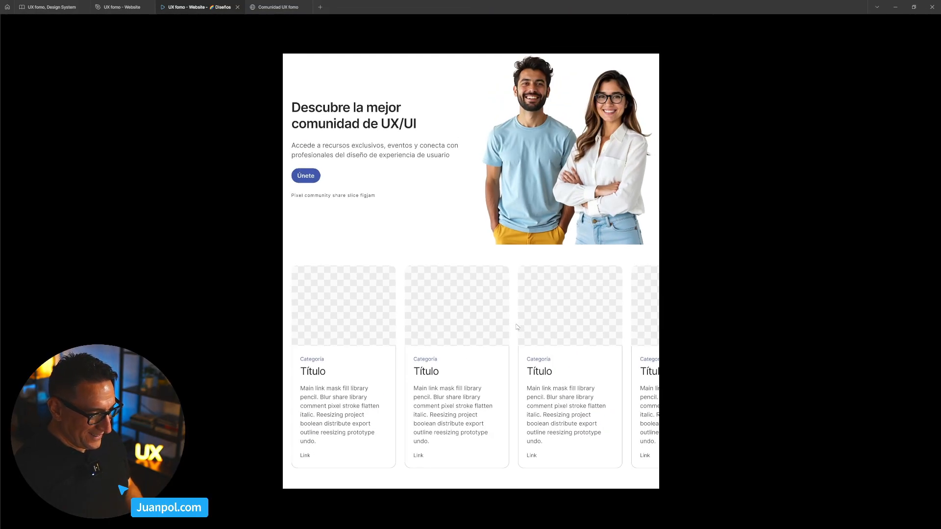
scroll(515, 328, right, 1)
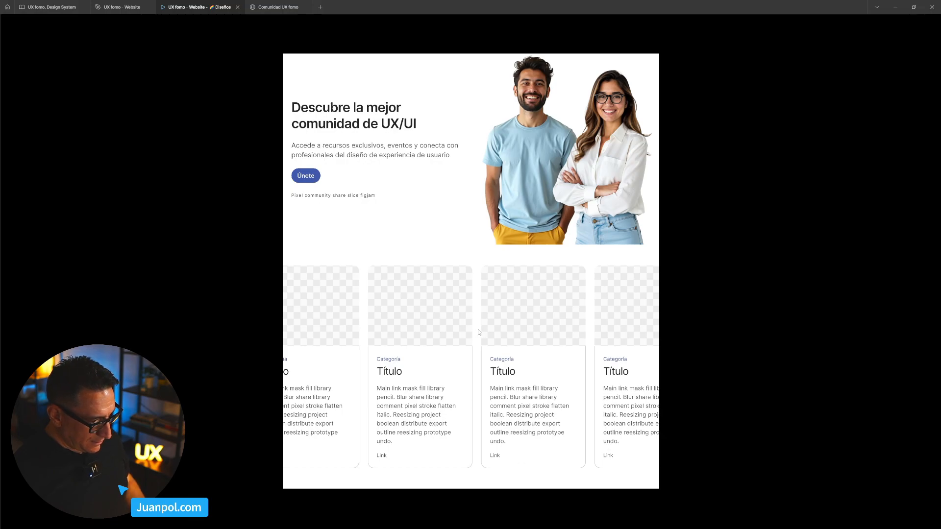
Zoom in and out on the prototype's card row, reload the prototype, and close it
scroll(479, 332, up, 5)
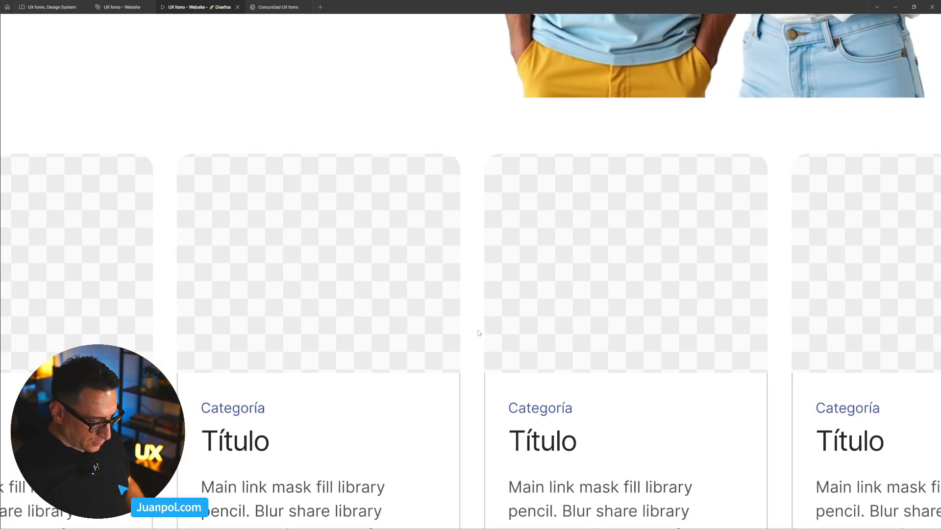
scroll(479, 333, down, 5)
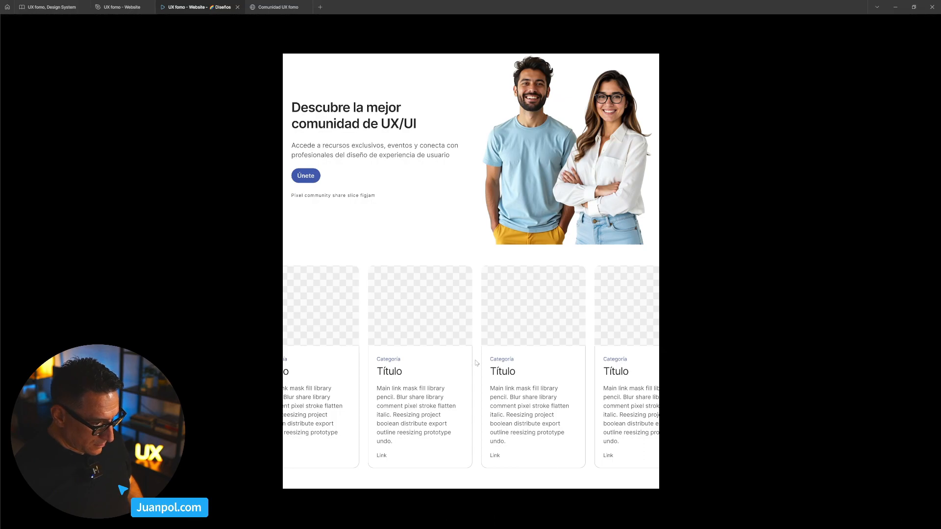
scroll(361, 366, up, 5)
scroll(361, 367, down, 5)
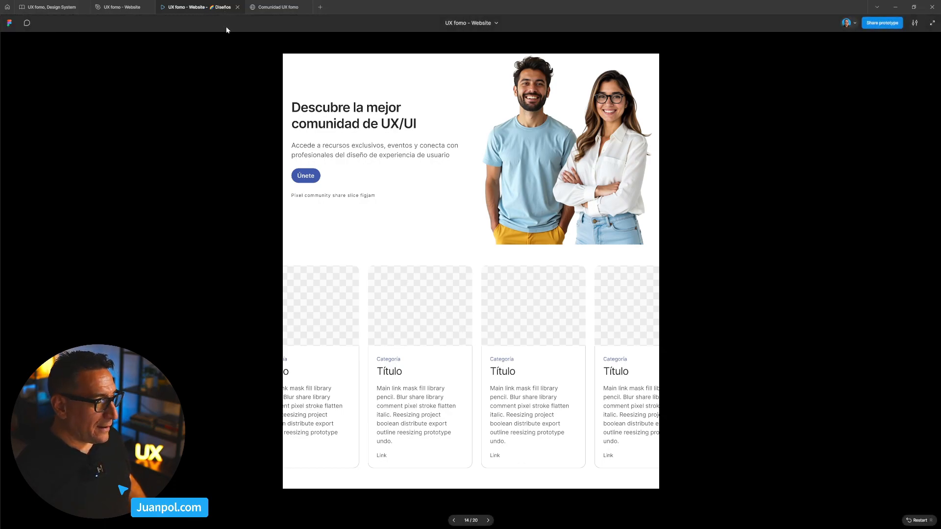
key(ctrl+r)
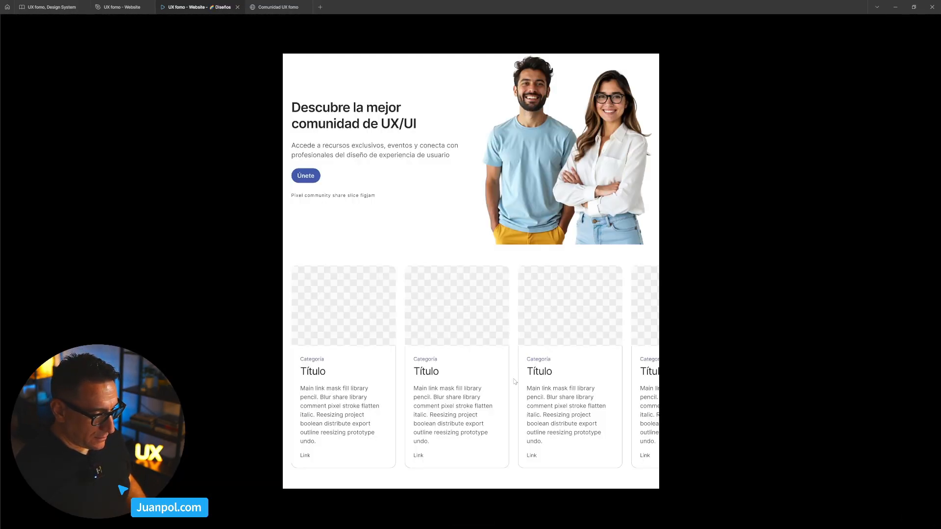
click(237, 7)
click(444, 112)
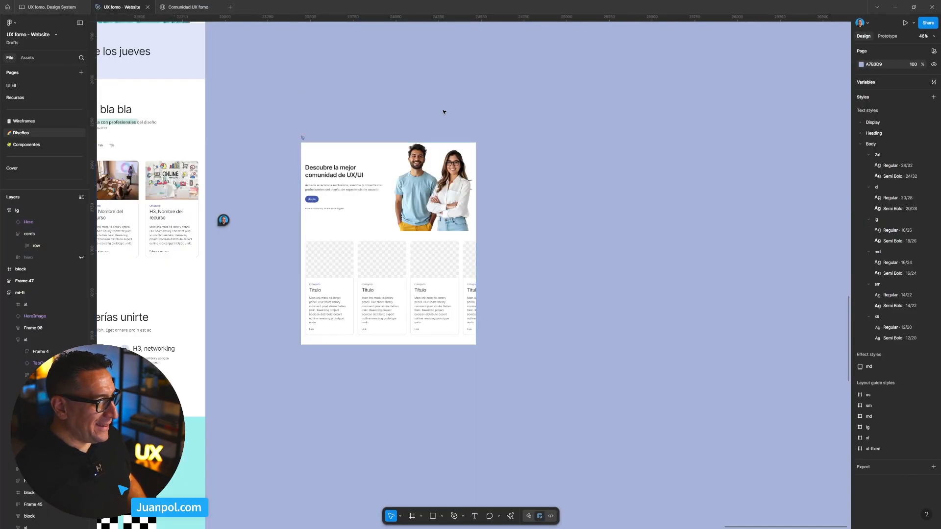
Return to the Comunidad UX fomo preview, compare the page at widths of 1536, 1024 and about 674, and exit the preview
click(189, 8)
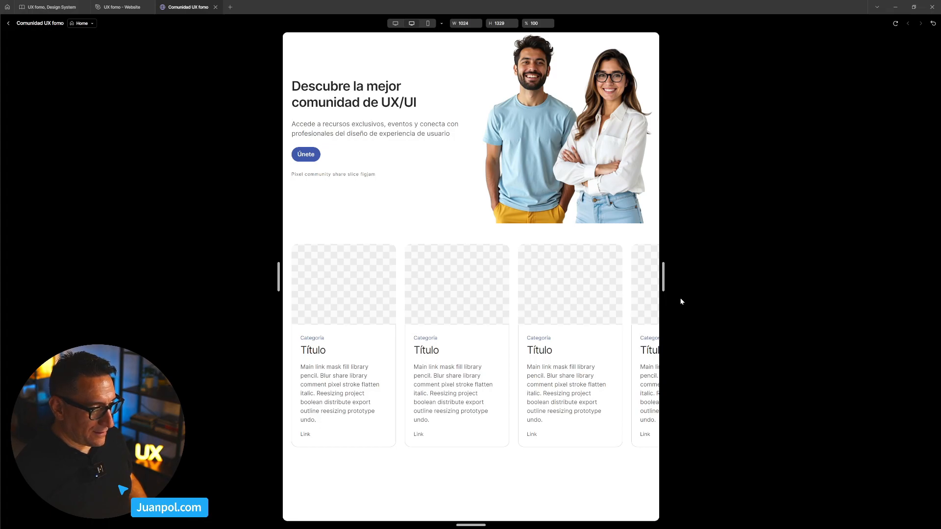
click(403, 24)
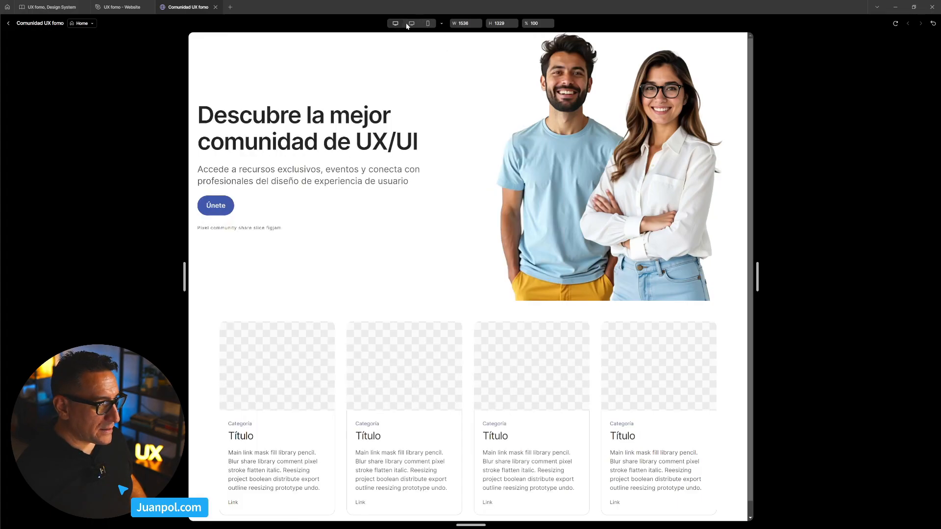
click(441, 24)
click(424, 54)
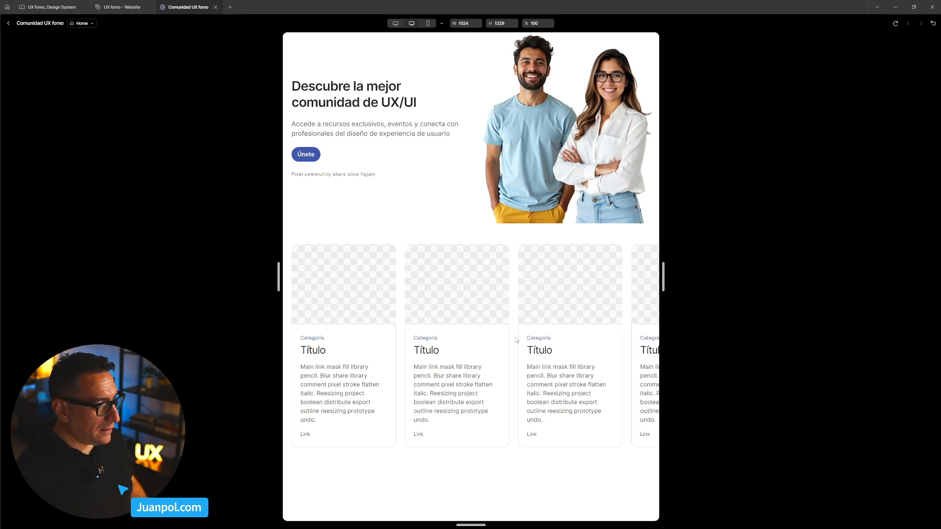
drag(664, 269, 598, 269)
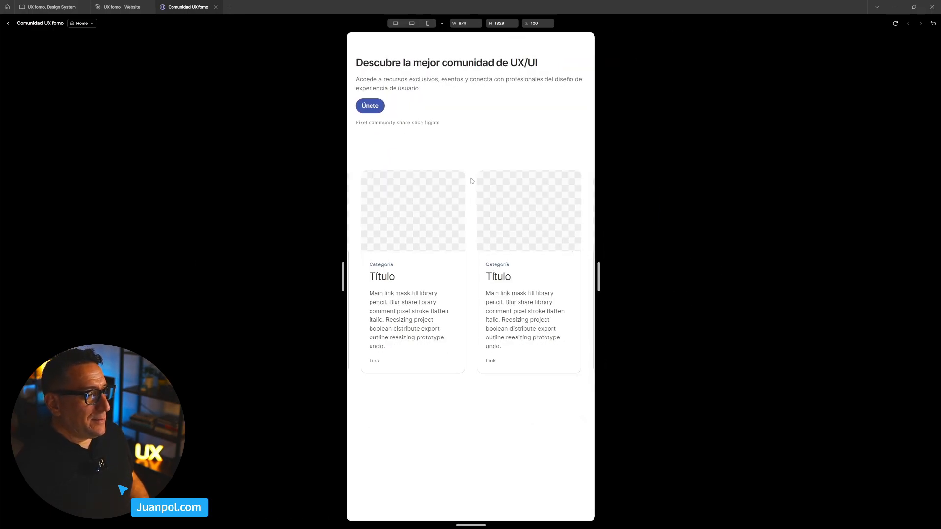
click(8, 23)
click(572, 301)
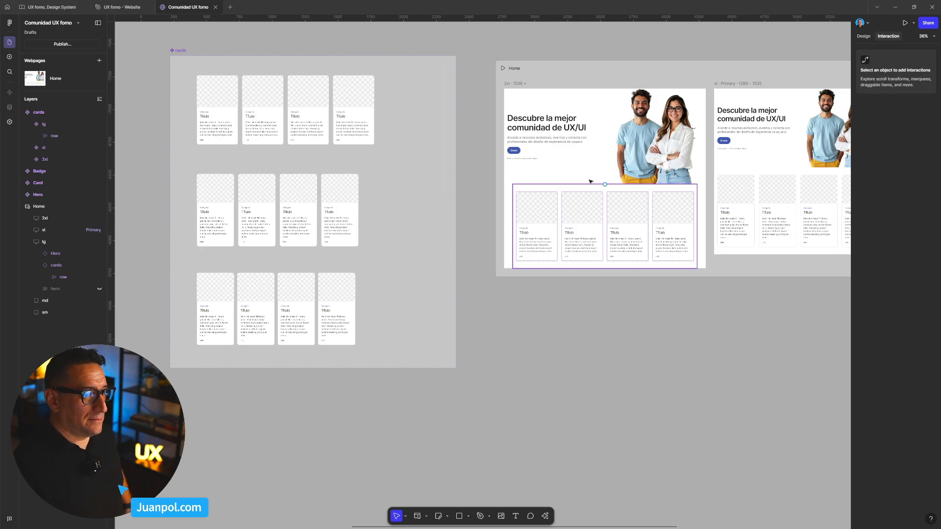
drag(755, 311, 630, 342)
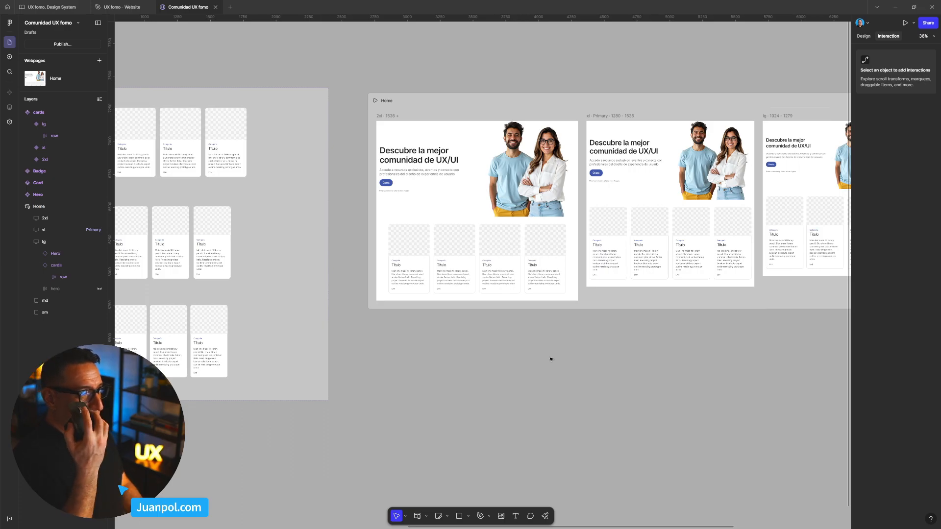
scroll(550, 359, up, 1)
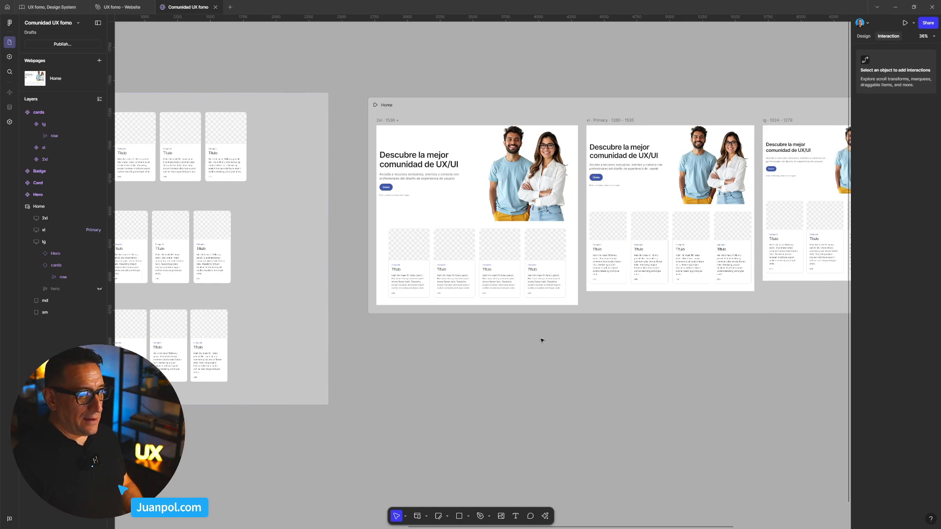
scroll(541, 340, up, 1)
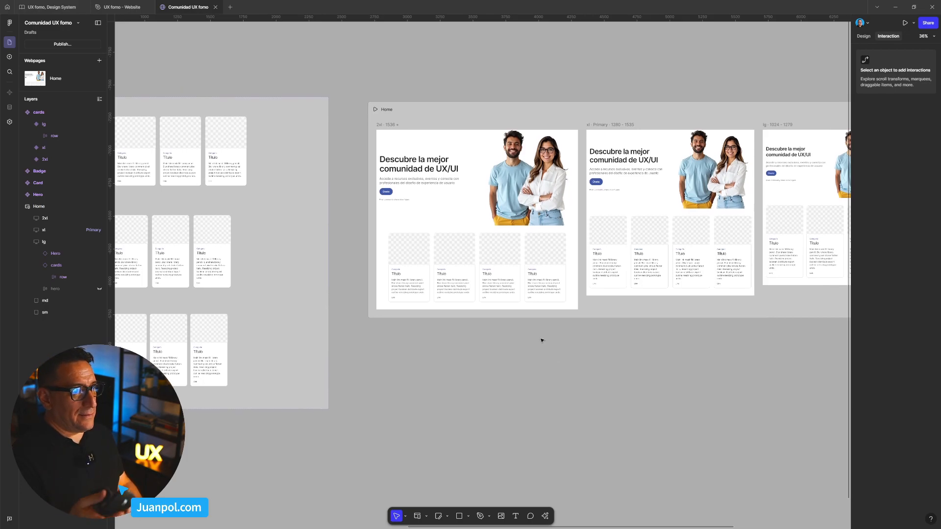
scroll(542, 340, up, 2)
scroll(542, 340, up, 2)
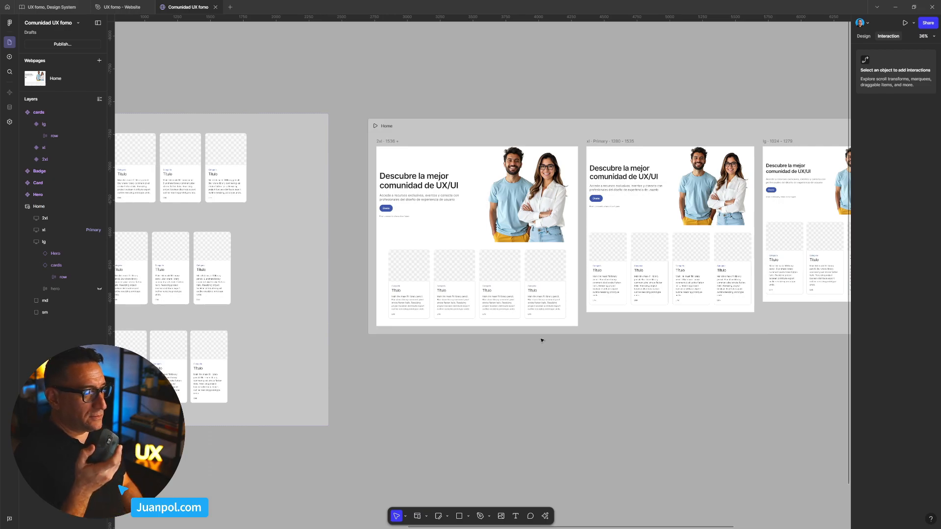
scroll(541, 340, up, 1)
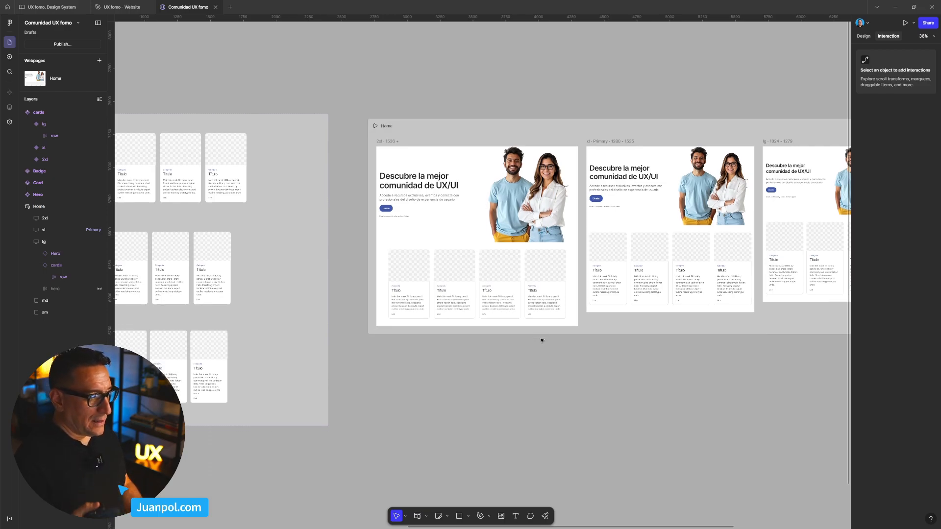
drag(671, 368, 559, 363)
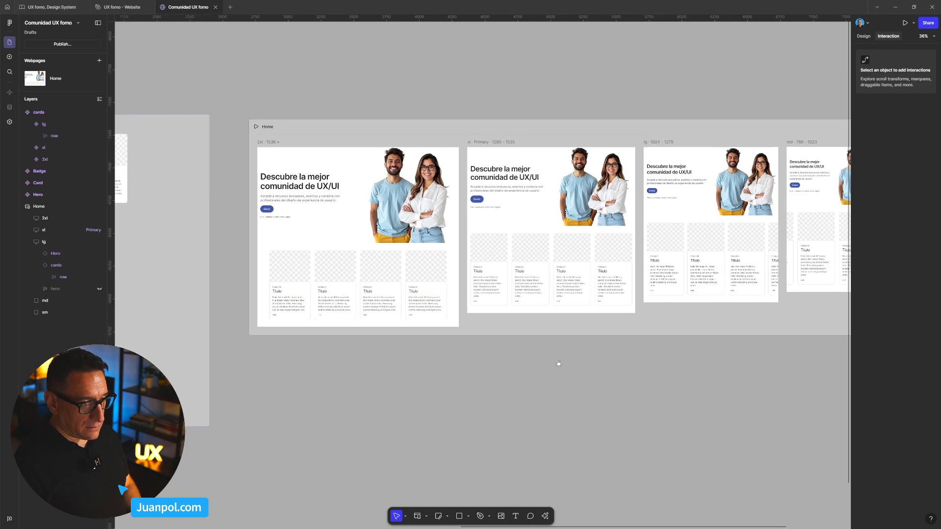
scroll(559, 359, down, 1)
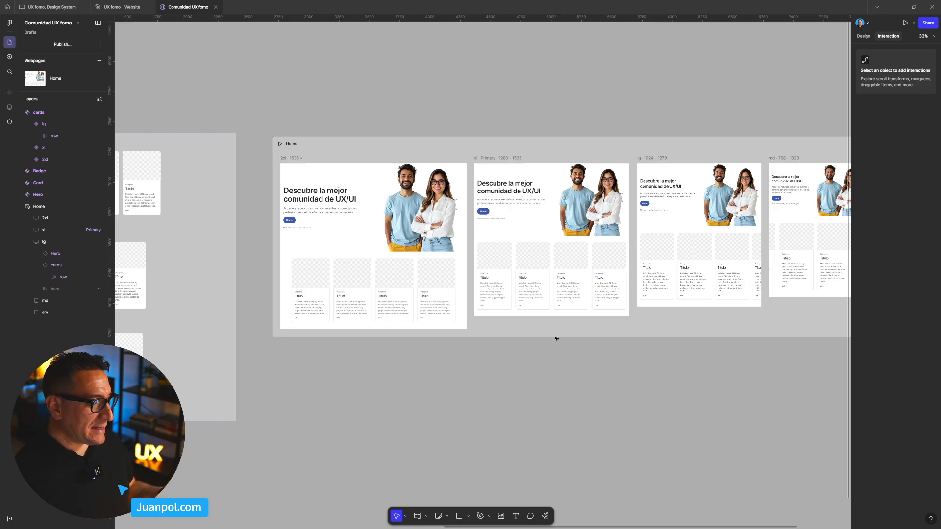
Preview the Home webpage at the lg breakpoint of 1024 and try to scroll the card row sideways
click(359, 150)
key(shift+space)
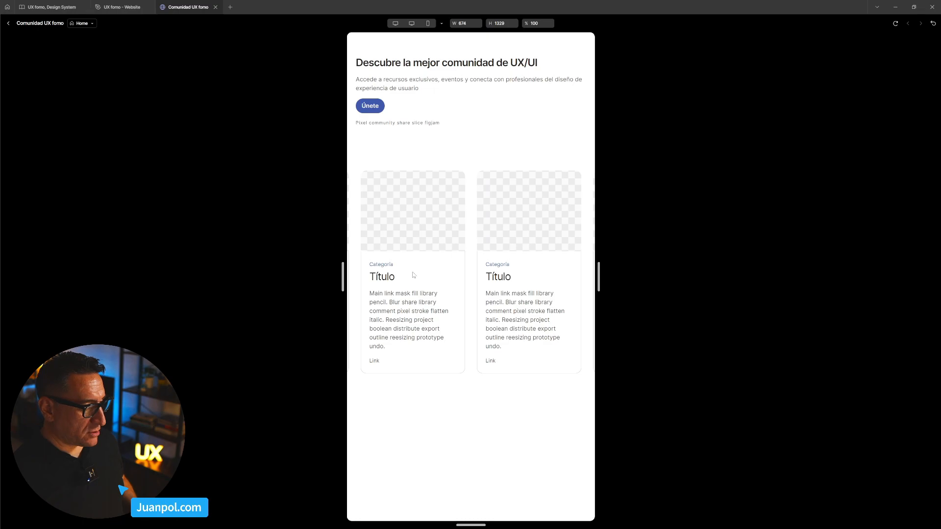
click(441, 24)
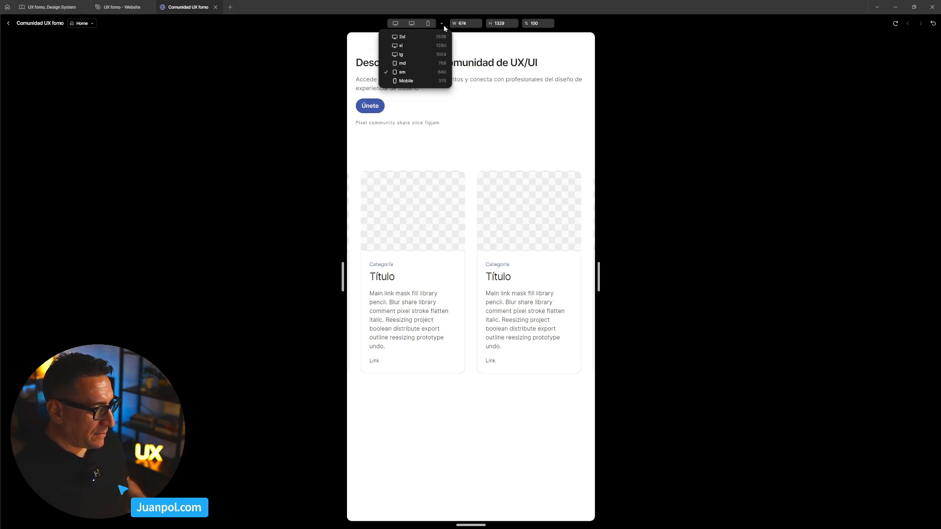
click(420, 55)
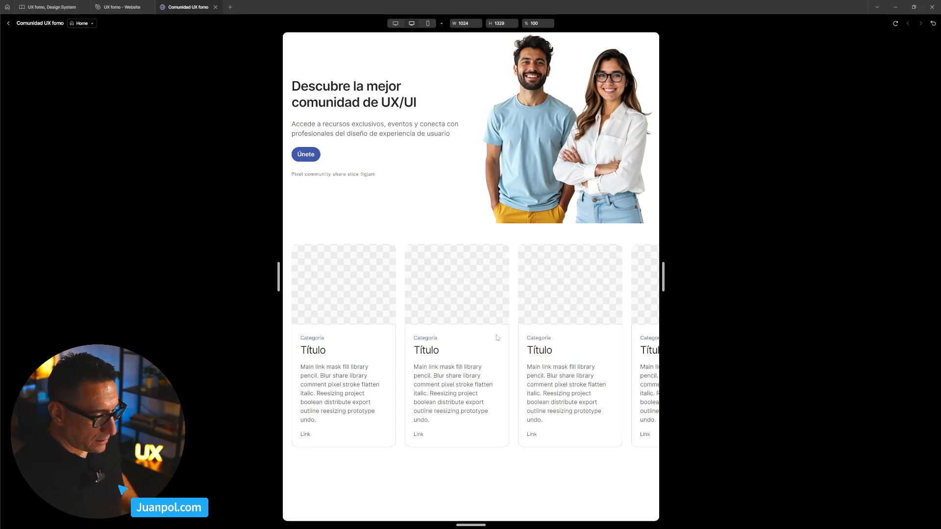
drag(517, 324, 418, 330)
click(524, 328)
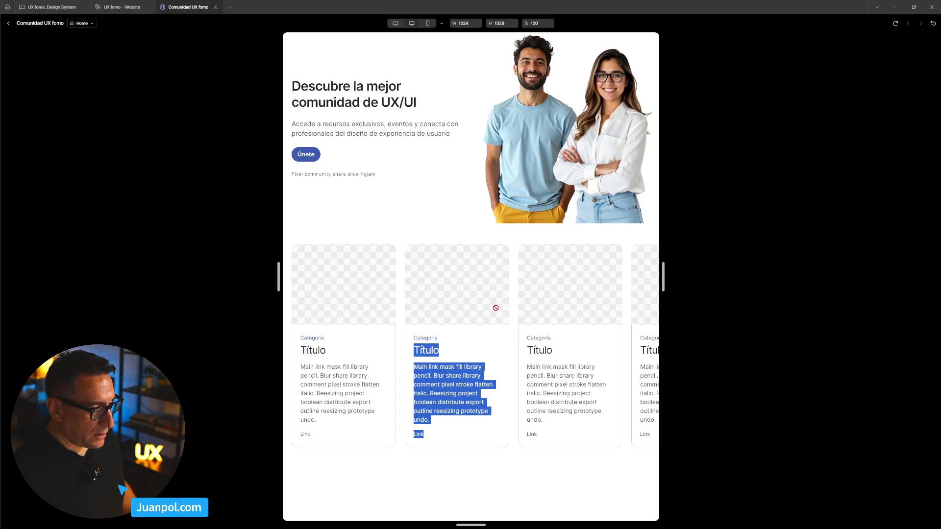
click(544, 338)
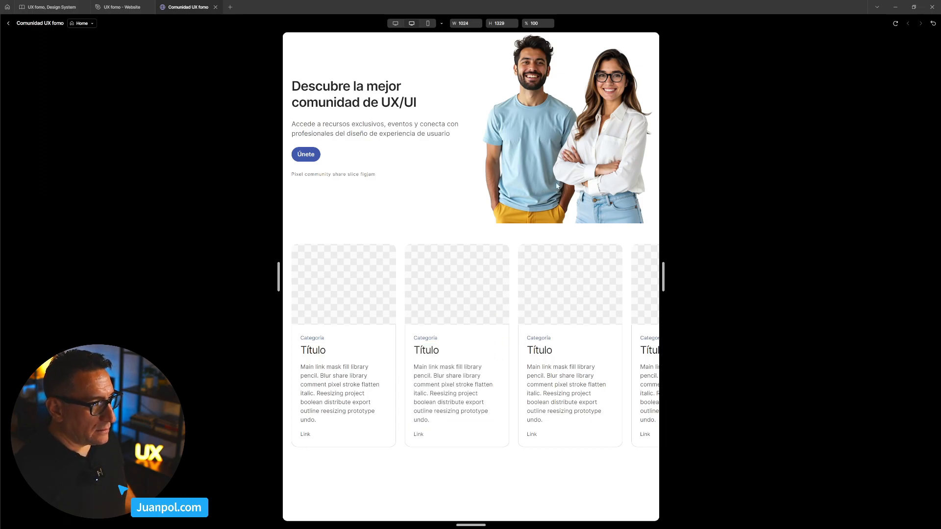
Widen the preview to about 1178, retry scrolling the card row horizontally, and exit the preview
drag(658, 266, 688, 267)
drag(606, 286, 495, 285)
scroll(495, 285, right, 2)
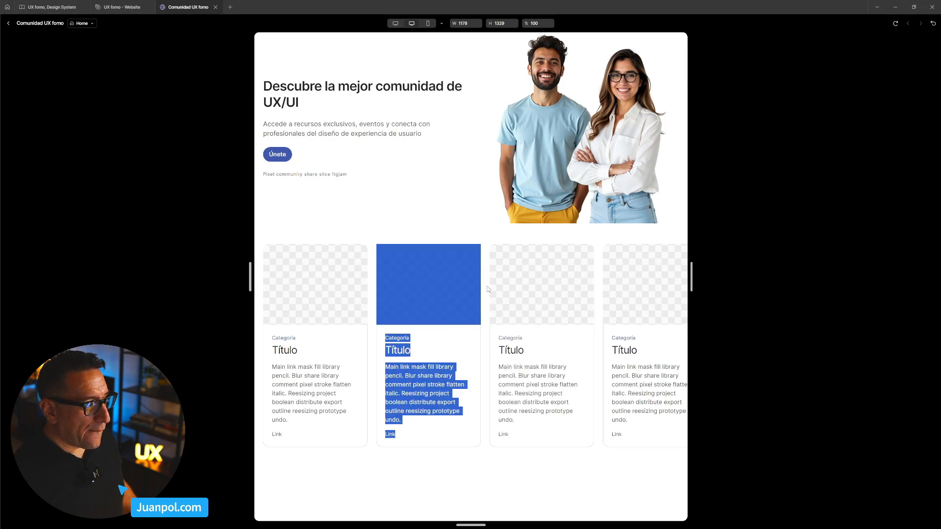
click(480, 281)
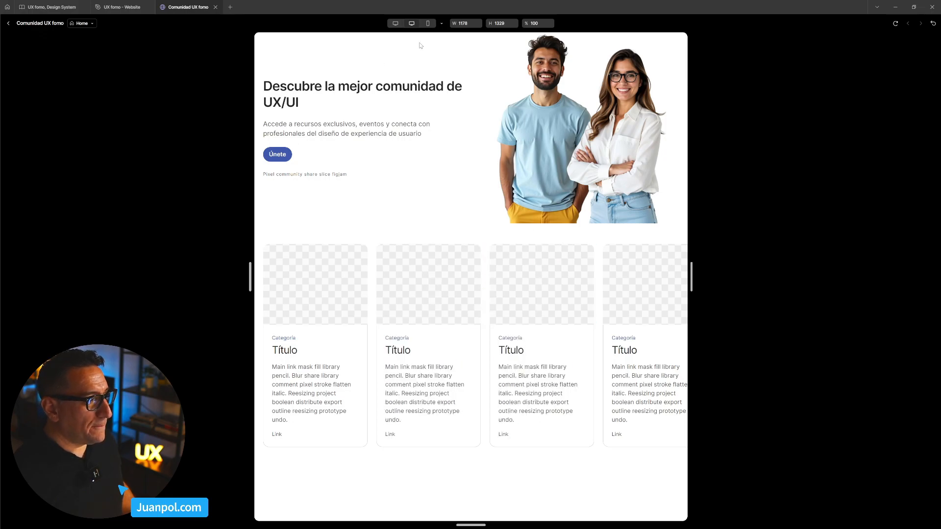
click(8, 23)
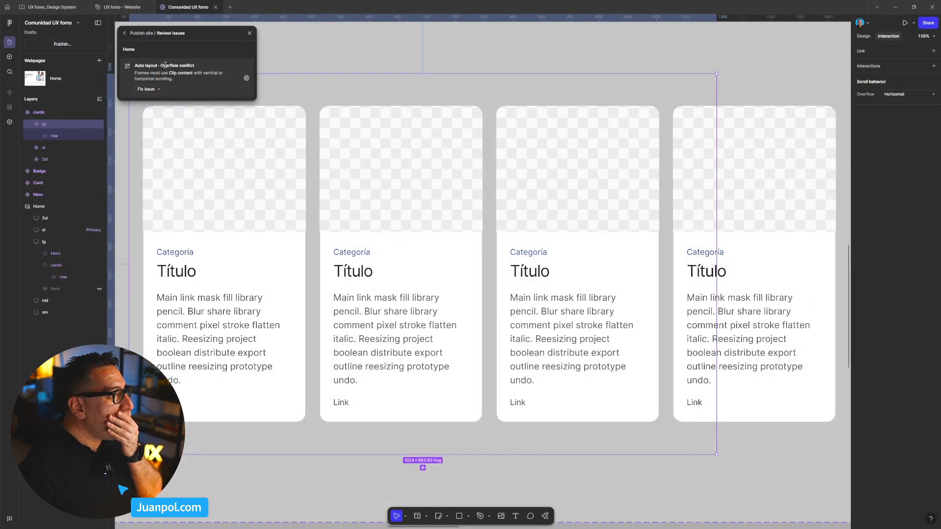
Review the site's publishing issue and fix the lg cards variant's overflow conflict with Clip content
click(124, 33)
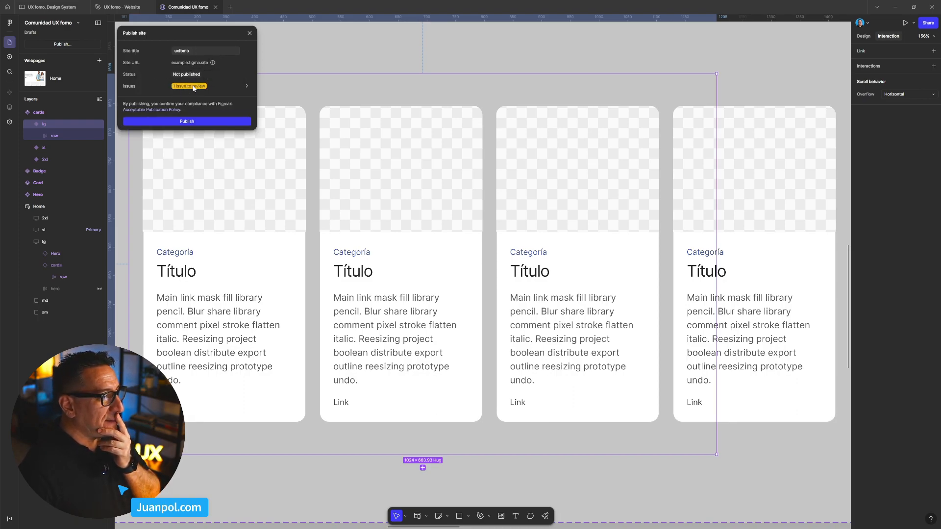
click(247, 87)
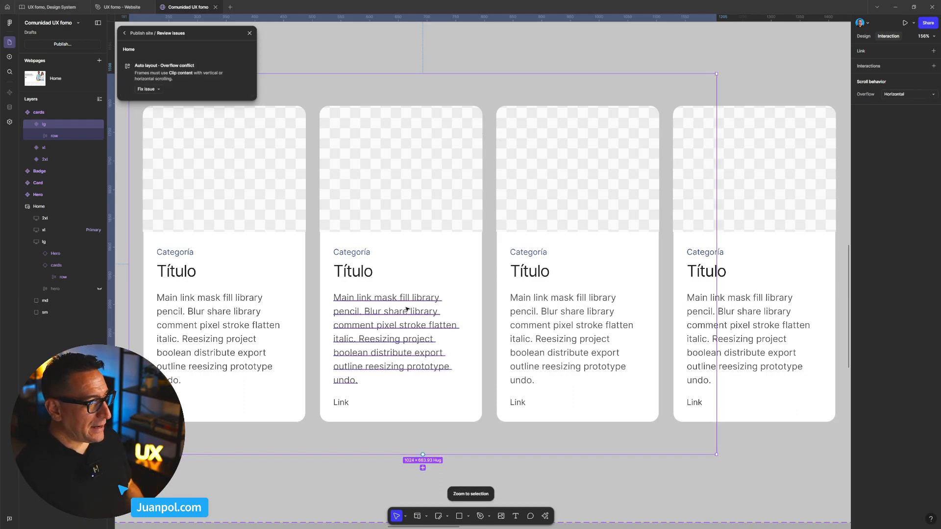
scroll(407, 309, down, 5)
scroll(417, 283, up, 2)
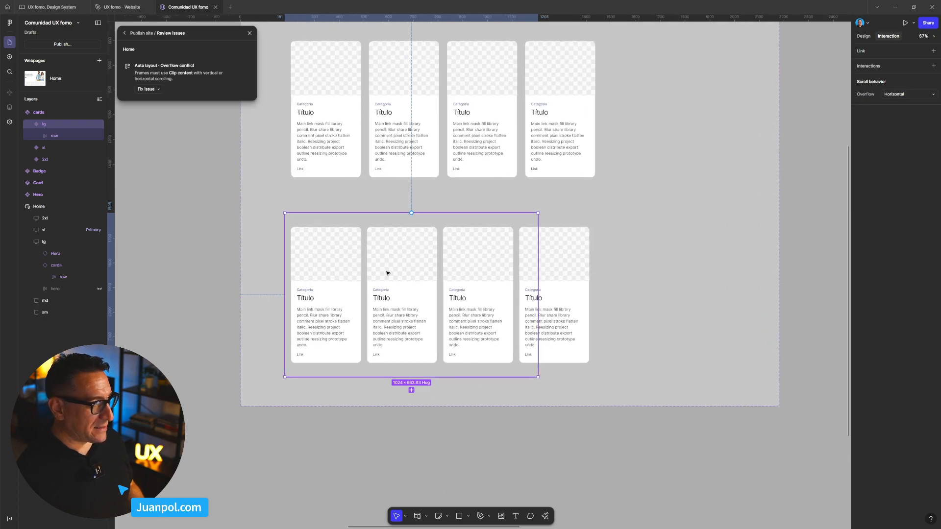
click(149, 89)
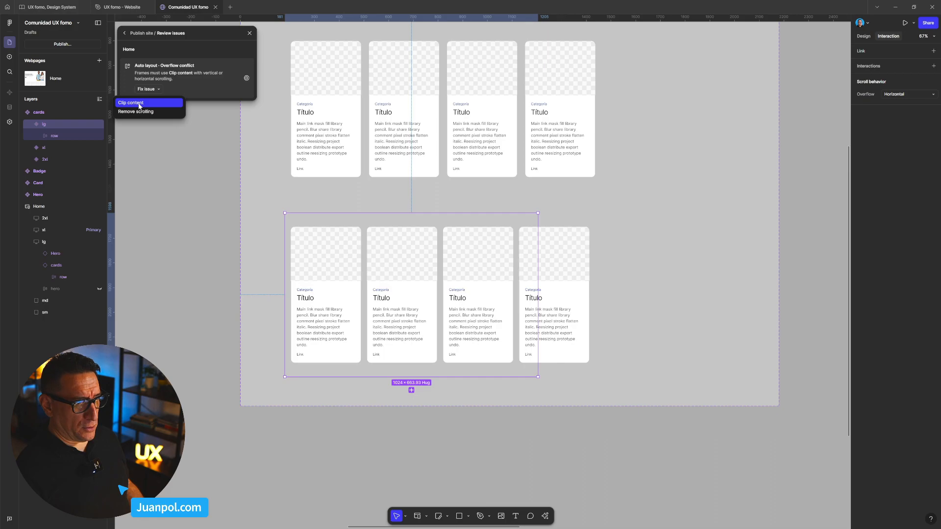
click(139, 104)
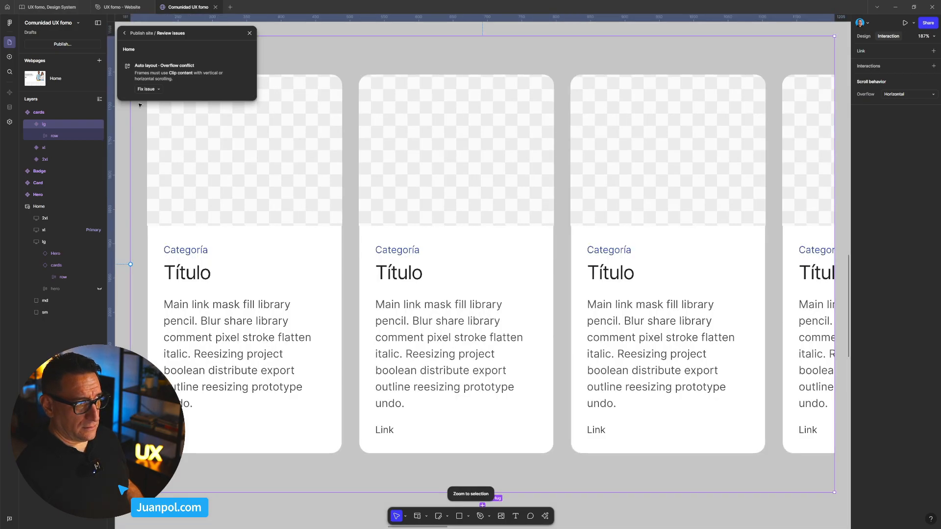
scroll(220, 188, down, 5)
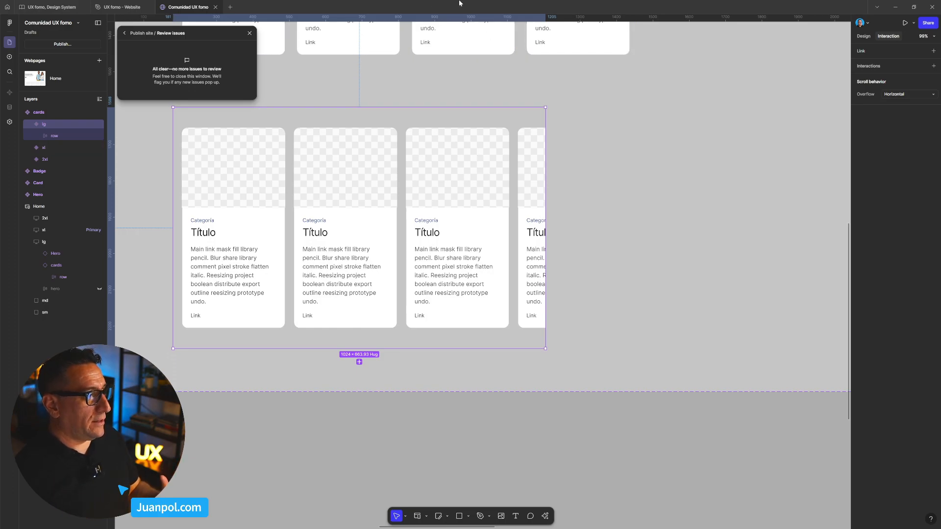
click(249, 34)
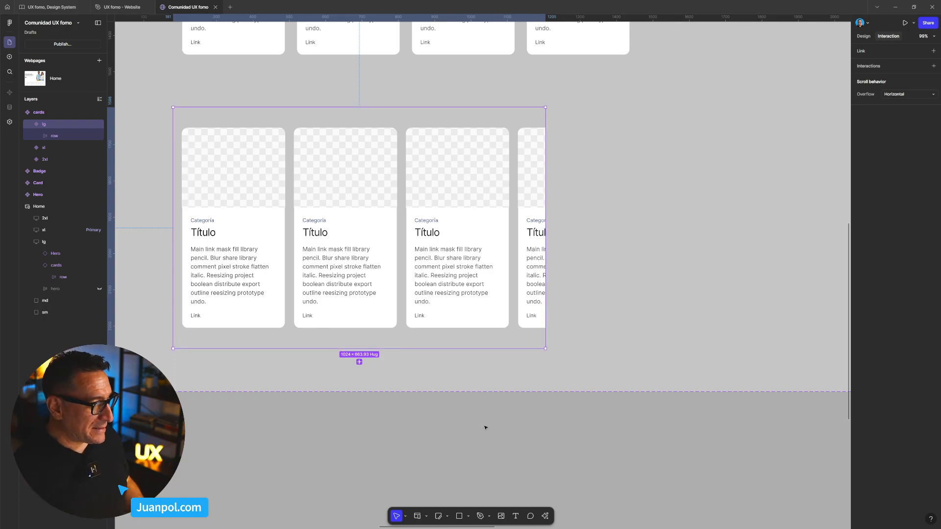
Preview the Home webpage at the lg breakpoint of 1024, test the card row's horizontal scrollbar, and exit the preview
scroll(485, 428, down, 5)
click(533, 431)
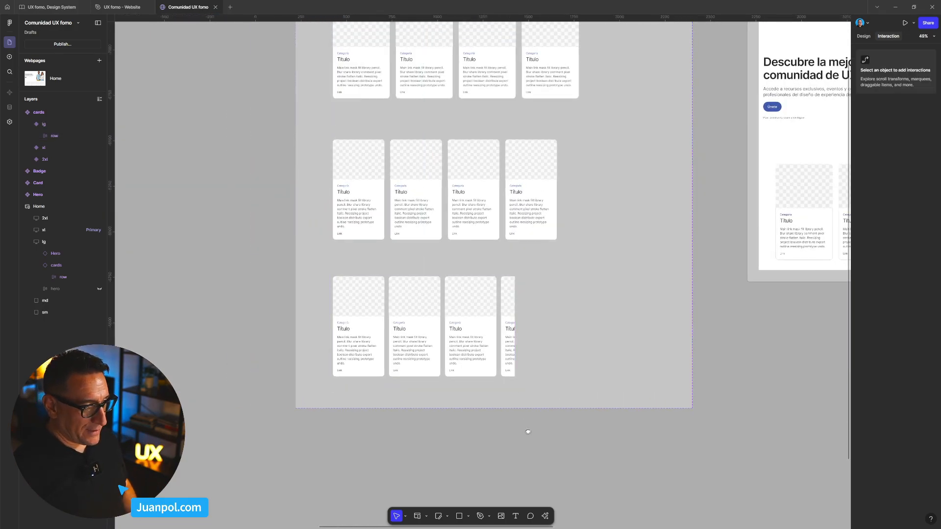
drag(530, 431, 407, 441)
scroll(612, 290, right, 5)
scroll(613, 290, up, 2)
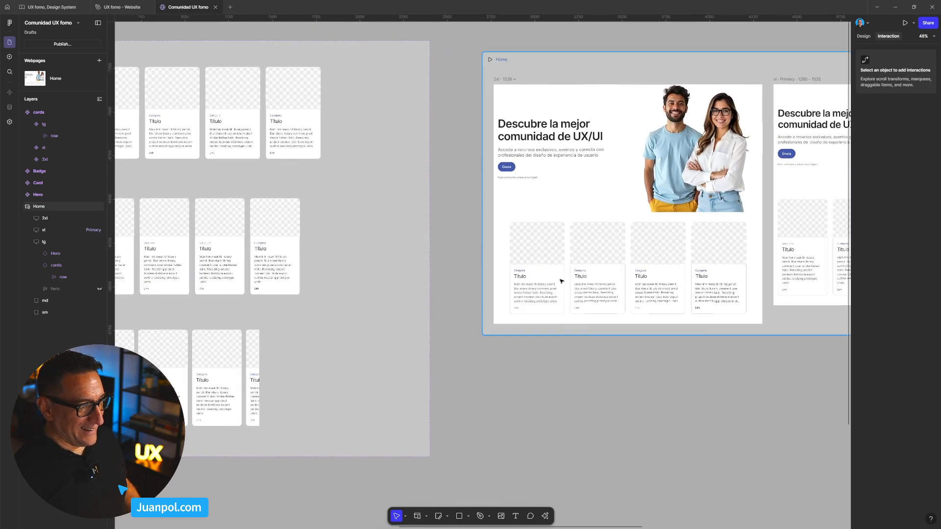
click(576, 65)
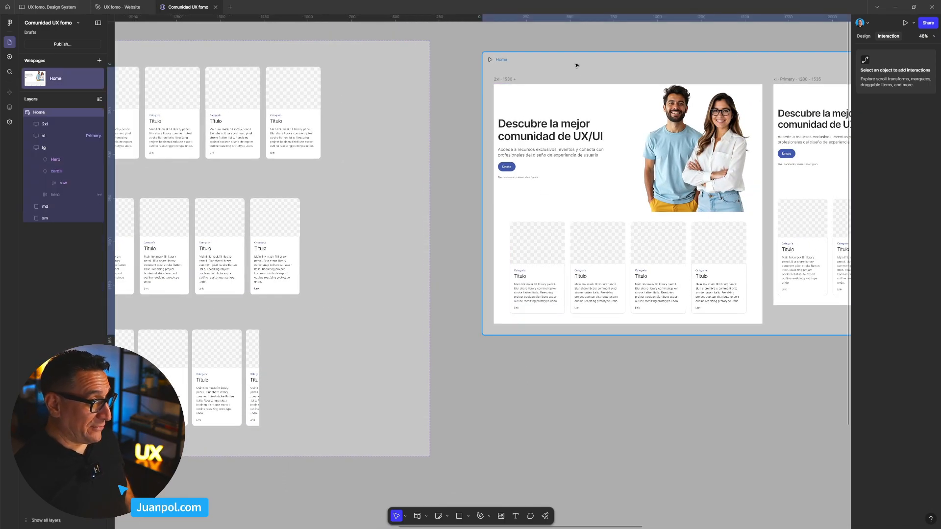
key(ctrl+p)
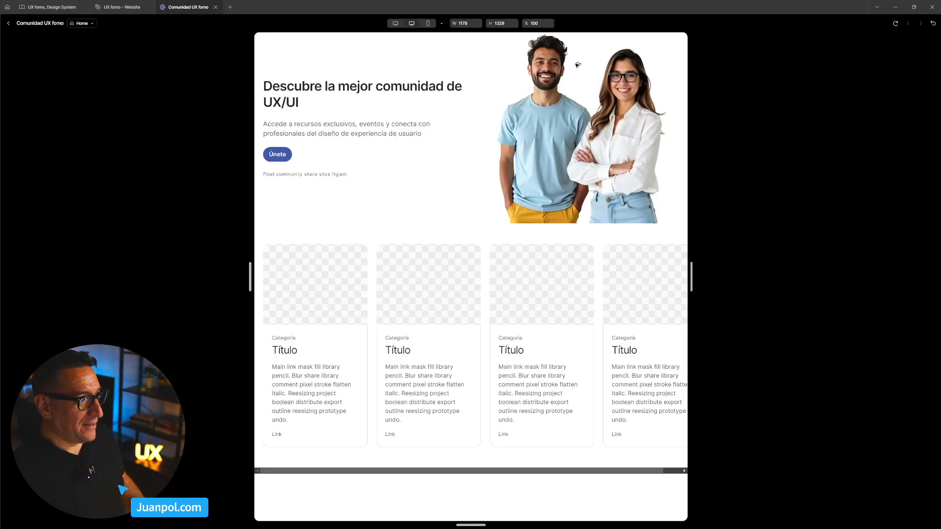
click(441, 23)
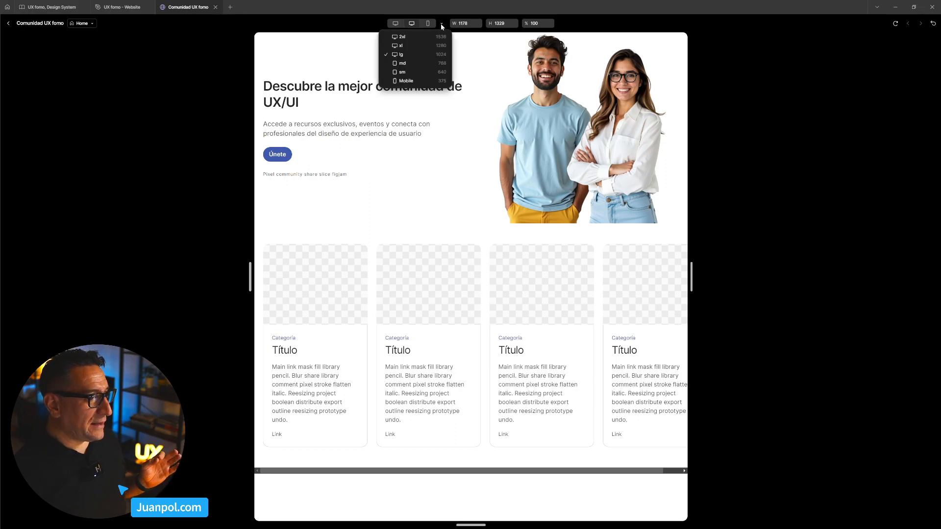
click(425, 57)
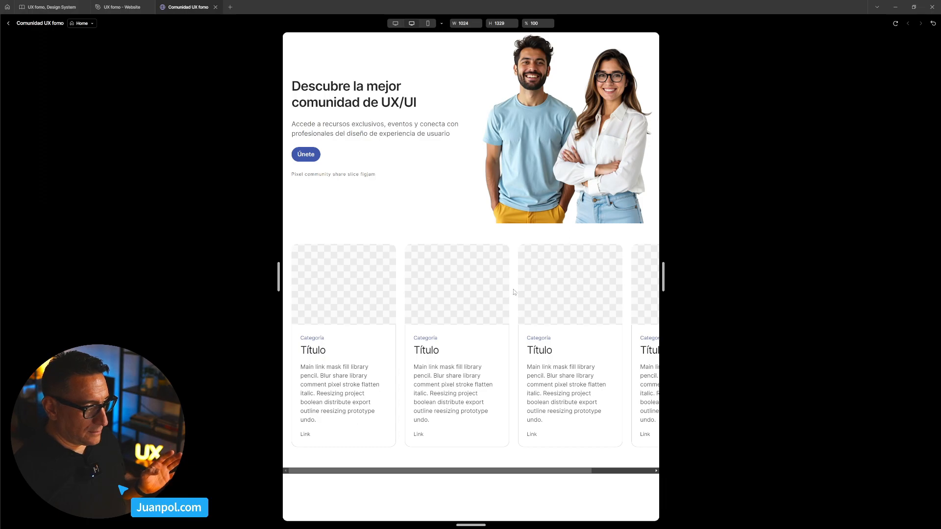
drag(532, 472, 485, 471)
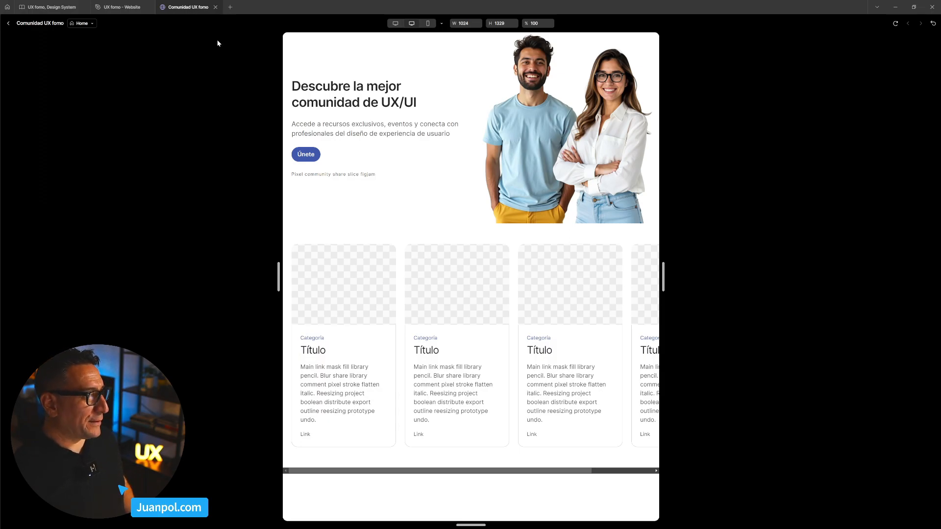
key(Escape)
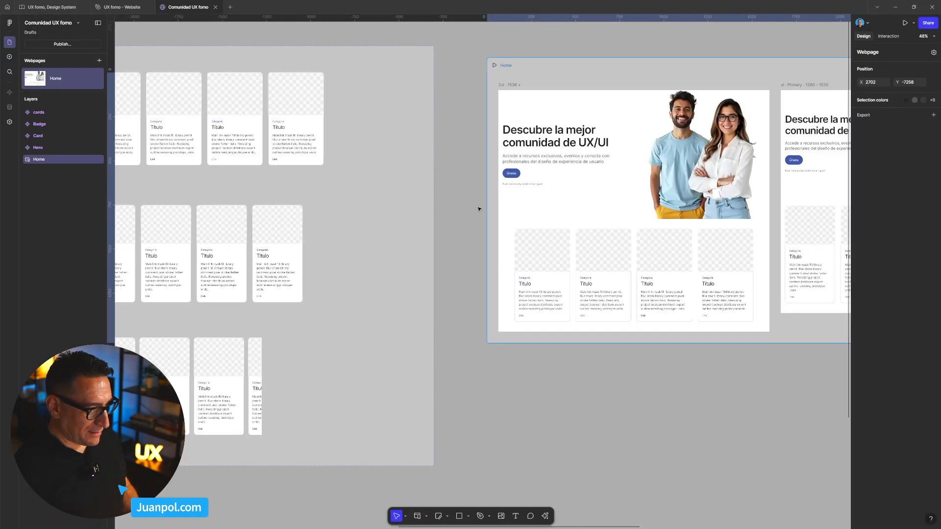
Preview the Home webpage again, narrow it to about 1048, and scroll the card row horizontally back and forth
click(546, 63)
key(shift+space)
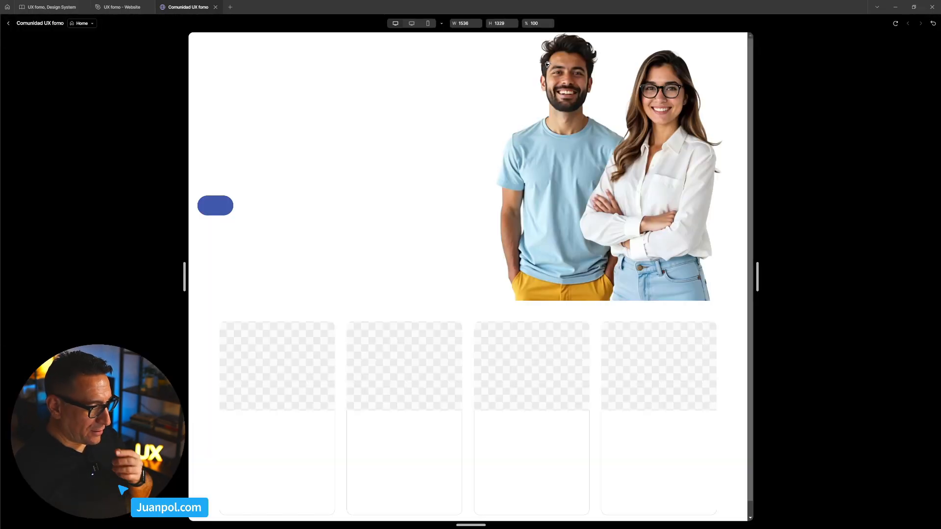
drag(758, 277, 668, 277)
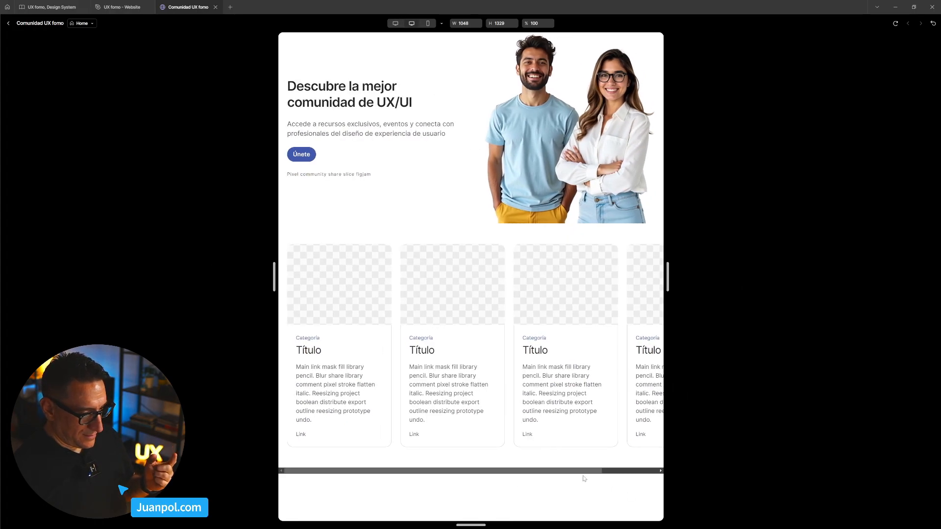
scroll(519, 404, right, 3)
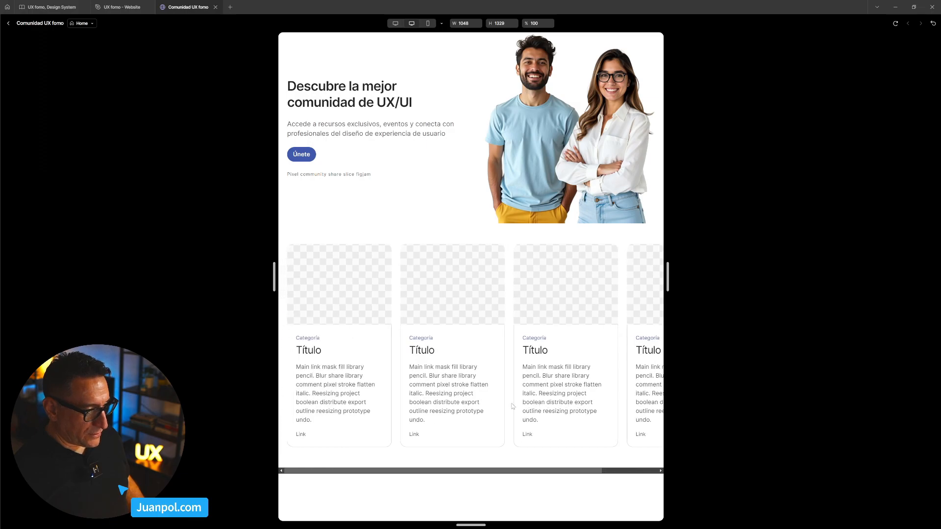
scroll(507, 413, left, 3)
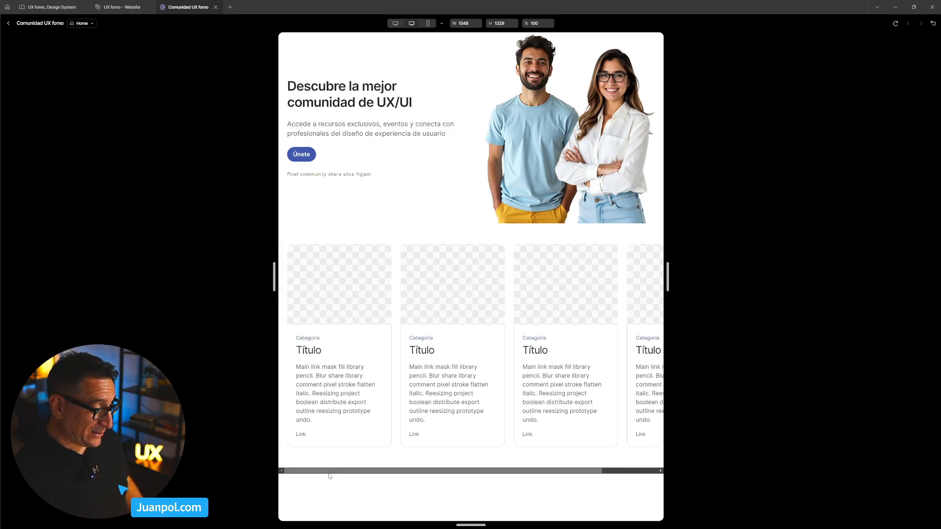
scroll(437, 360, right, 3)
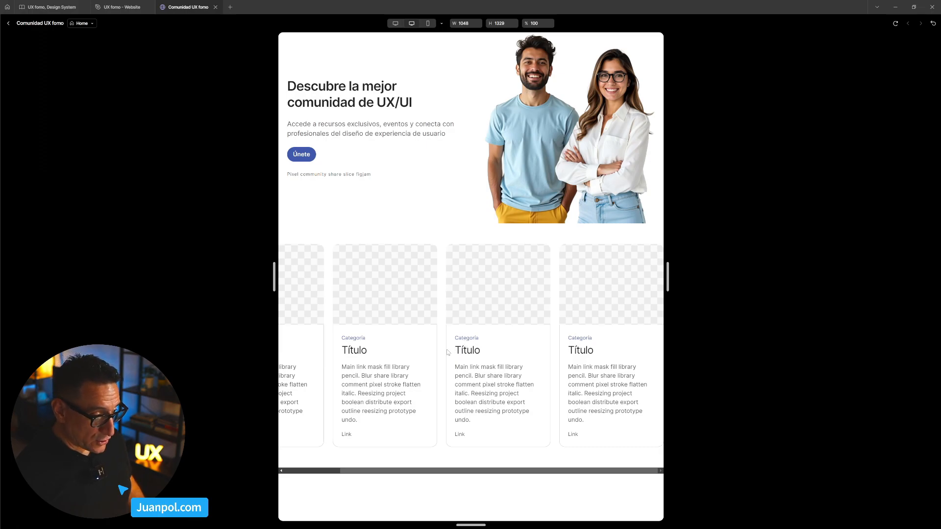
Test horizontal scrolling of the card row in the 1048-wide preview, moving it repeatedly back and forth
drag(442, 354, 466, 361)
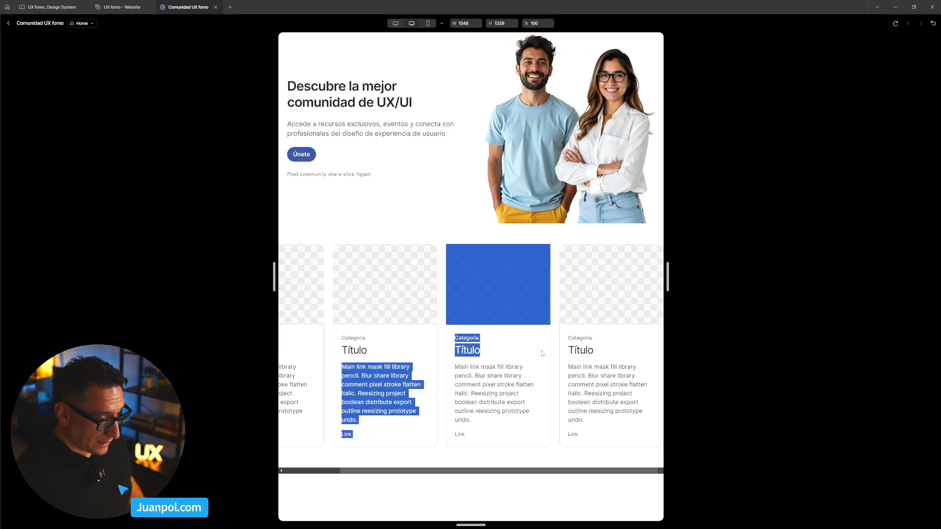
click(444, 362)
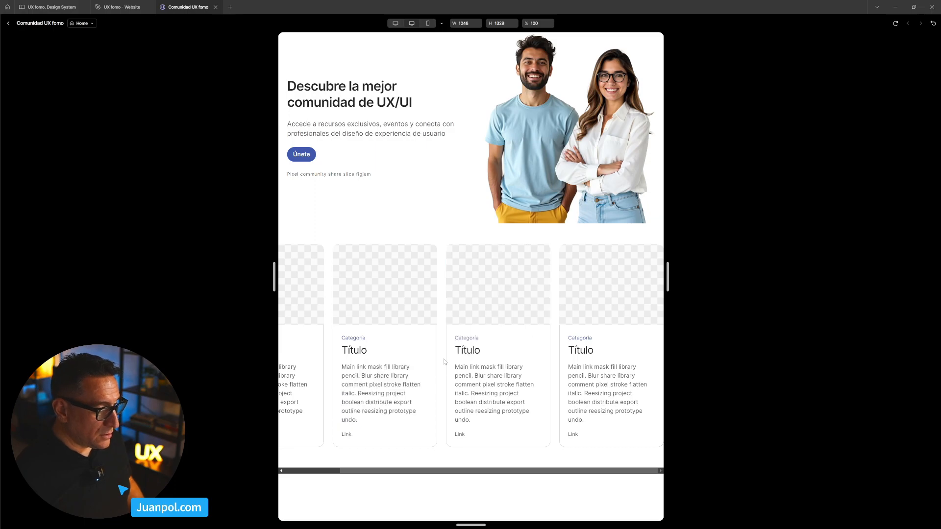
scroll(490, 372, left, 1)
scroll(492, 365, right, 1)
scroll(493, 364, left, 2)
scroll(493, 365, right, 2)
scroll(493, 364, left, 1)
scroll(490, 362, right, 1)
scroll(487, 359, left, 2)
scroll(484, 356, right, 2)
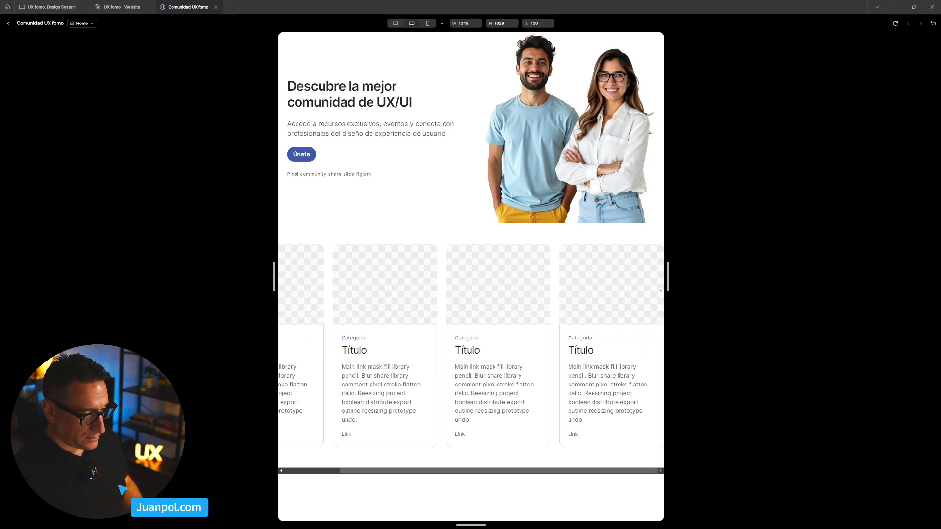
Widen the preview to 1080, scroll the card row back to its start, and exit the preview
mouse_move(667, 287)
mouse_down()
mouse_move(611, 286)
mouse_move(673, 288)
mouse_up()
scroll(490, 363, left, 2)
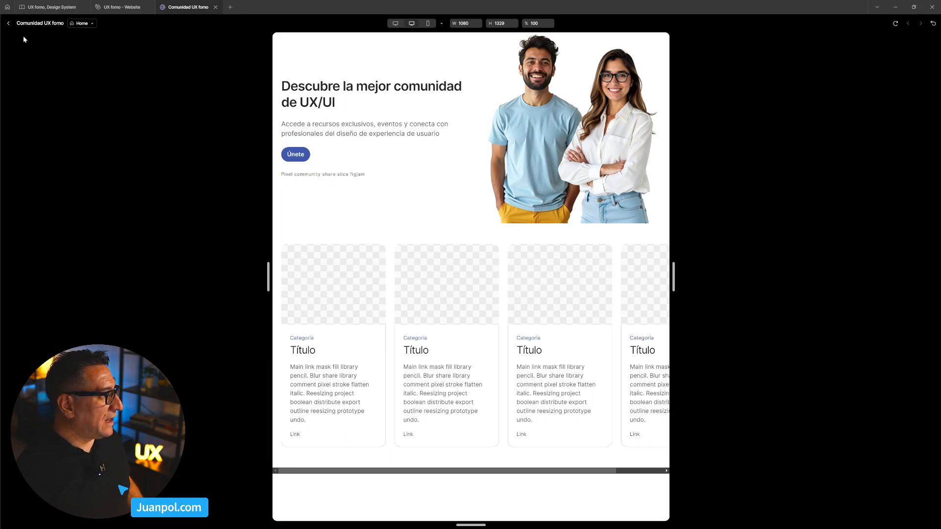
click(9, 24)
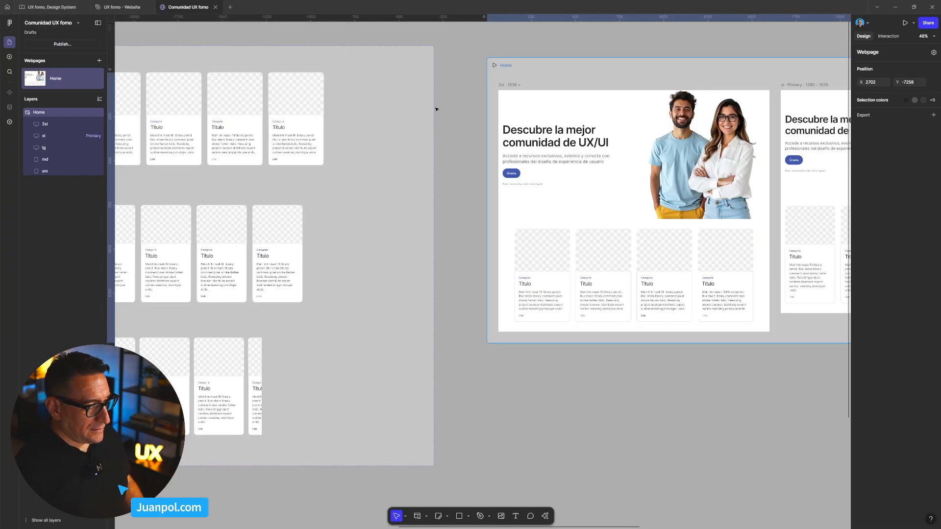
Check the lg cards variant's Clip content setting and its scroll overflow behavior, then deselect it
scroll(321, 422, left, 4)
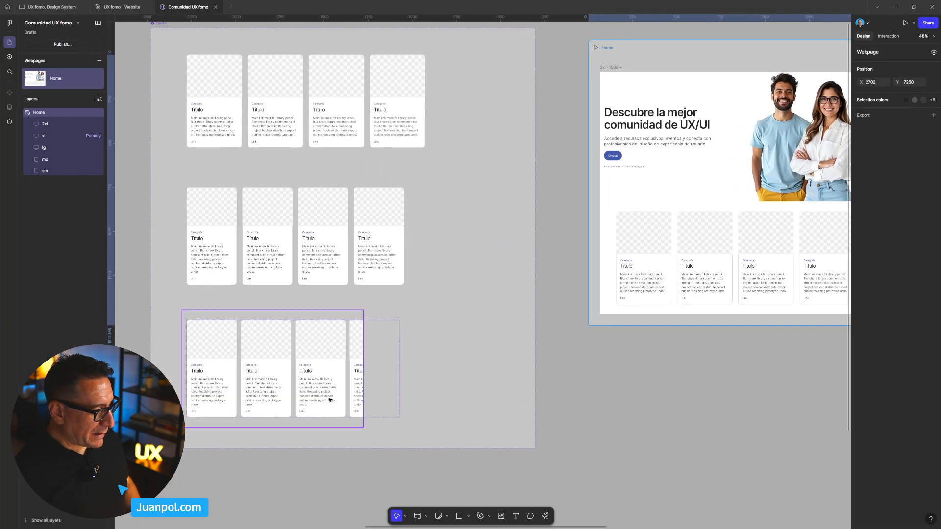
click(323, 400)
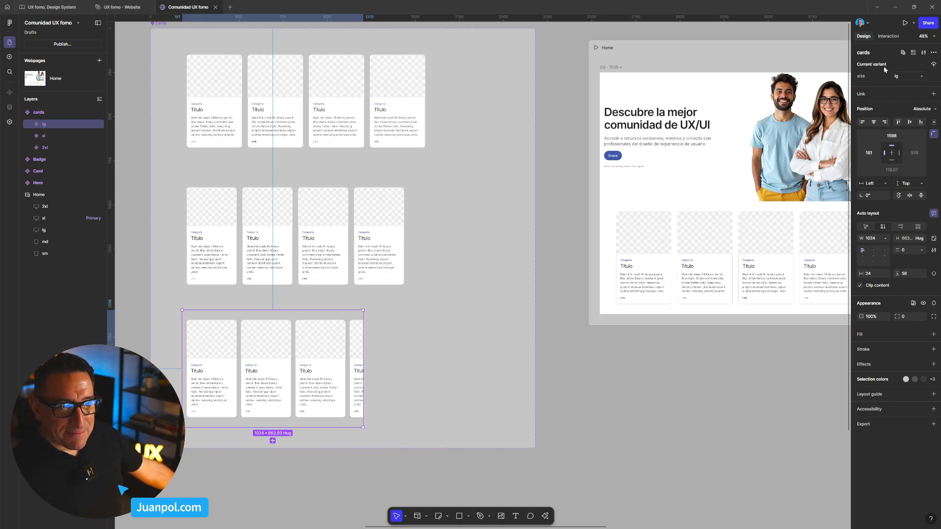
click(884, 36)
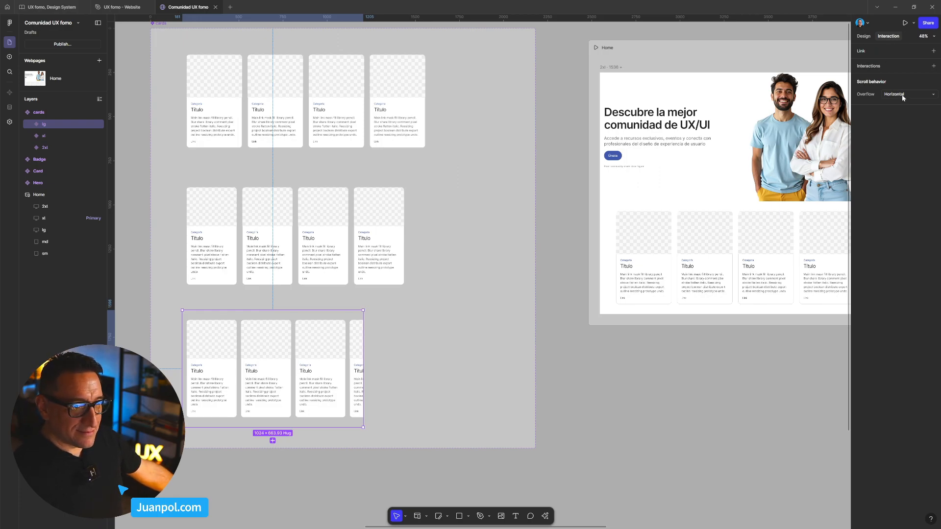
click(525, 420)
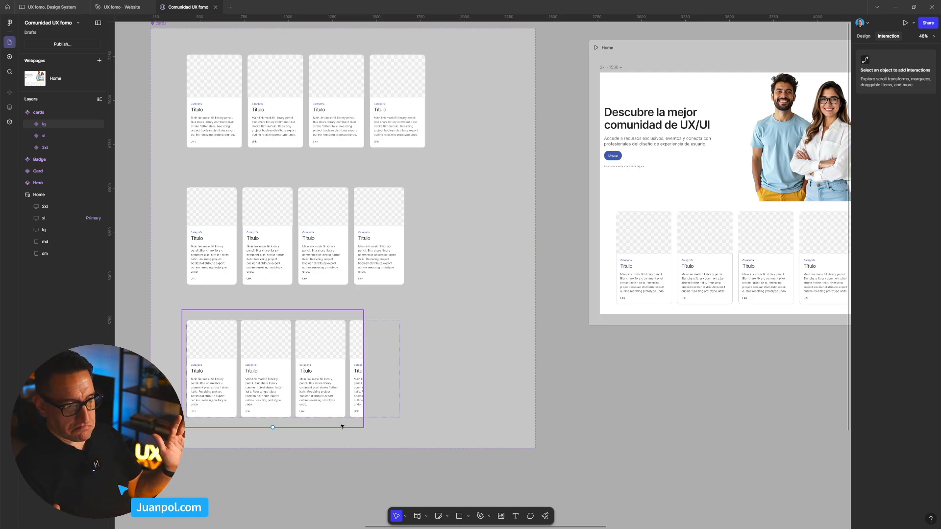
click(525, 397)
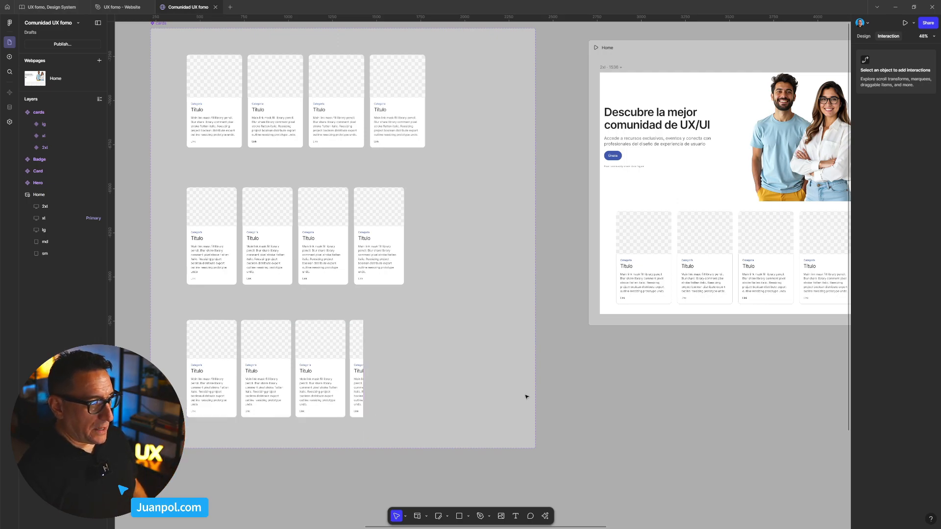
Preview the Home webpage at a width of 1080, test the card row's horizontal scrolling and scrollbar, and exit the preview
drag(609, 400, 406, 407)
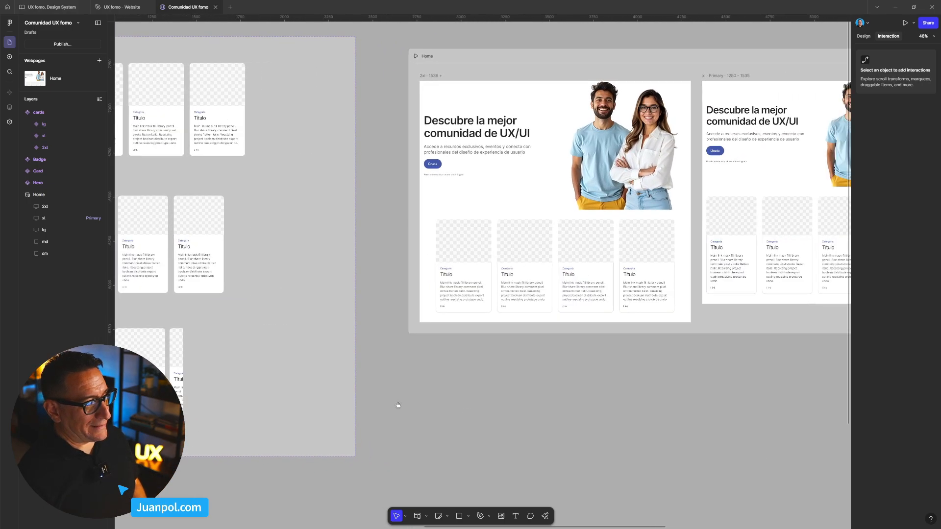
drag(483, 410, 324, 398)
click(324, 46)
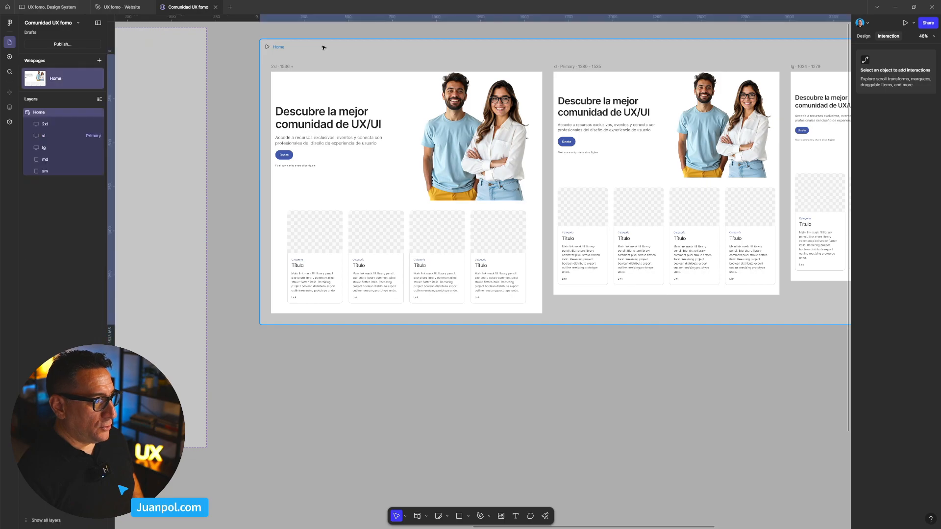
key(shift+space)
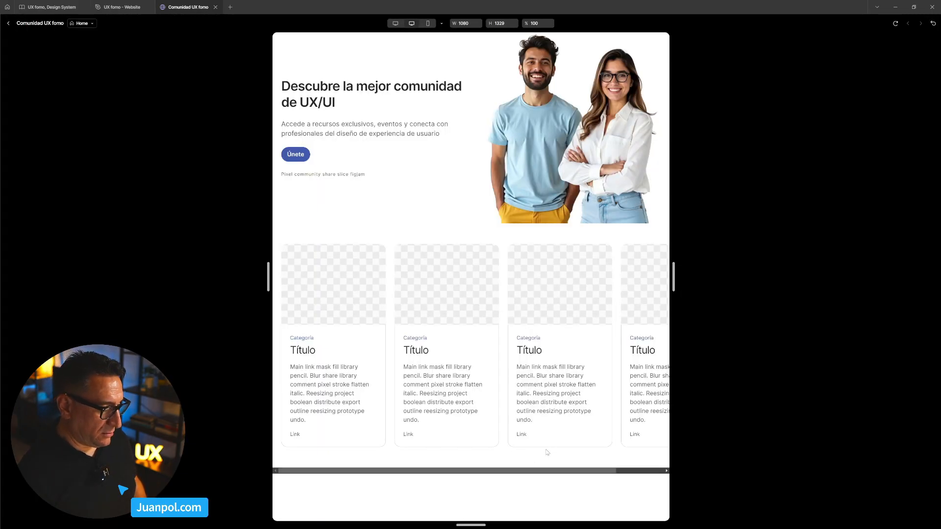
scroll(506, 449, right, 3)
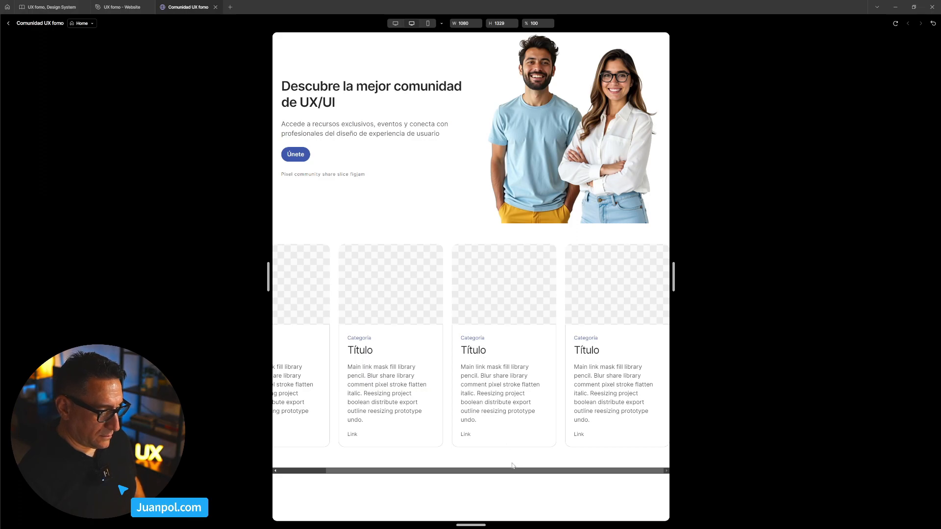
scroll(400, 472, left, 1)
drag(400, 472, 448, 472)
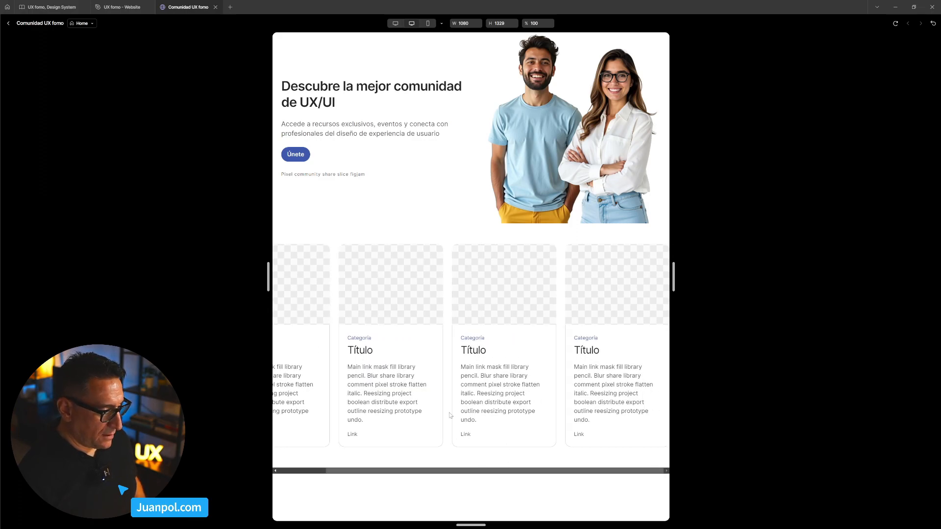
scroll(449, 352, left, 1)
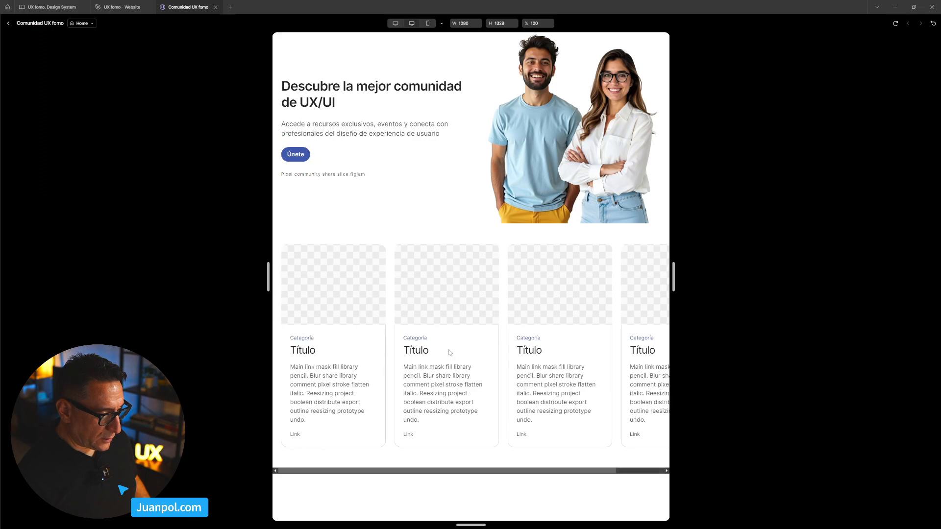
drag(329, 472, 504, 462)
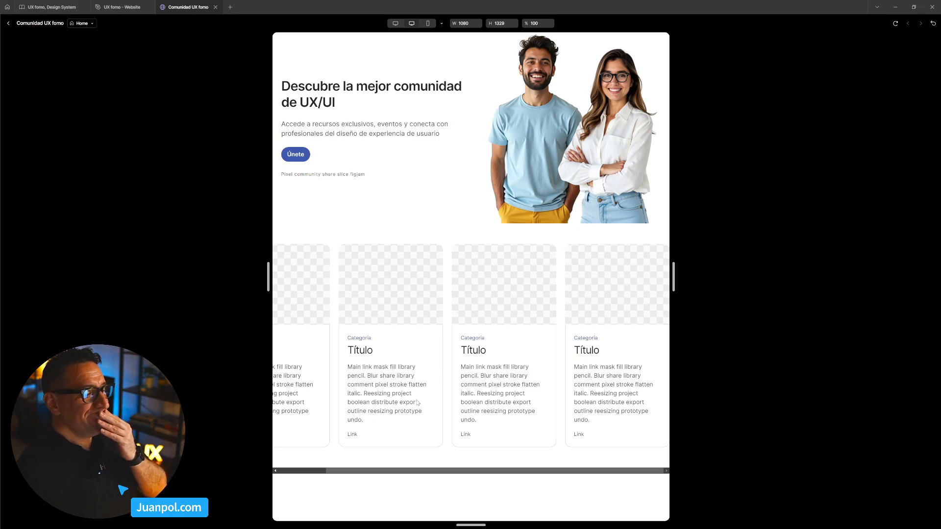
drag(365, 472, 664, 449)
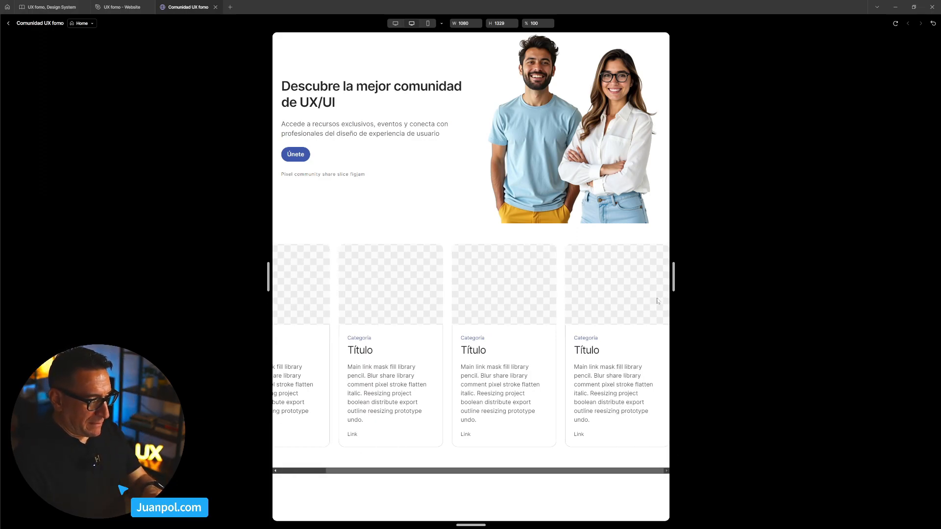
click(8, 26)
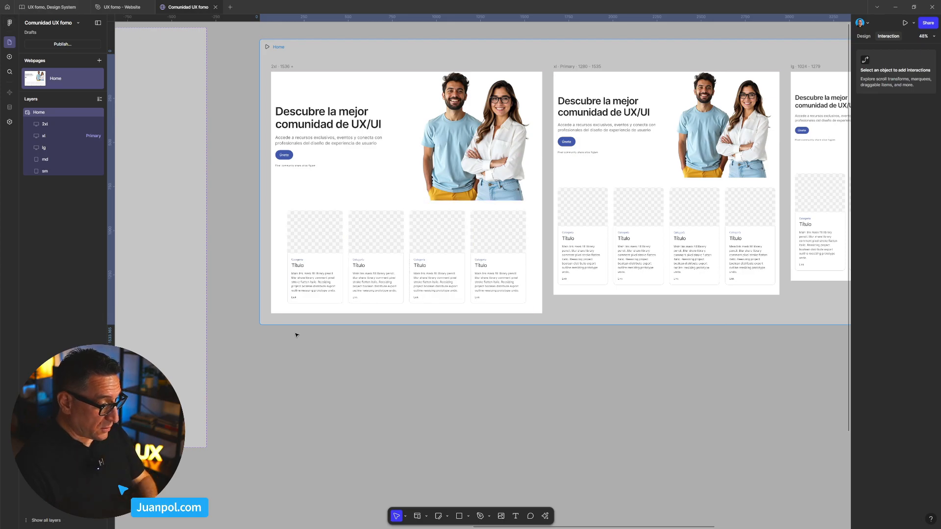
Inspect the scroll behavior and layout settings of the lg cards variant and the layout of the whole cards component set
click(295, 335)
drag(258, 380, 712, 321)
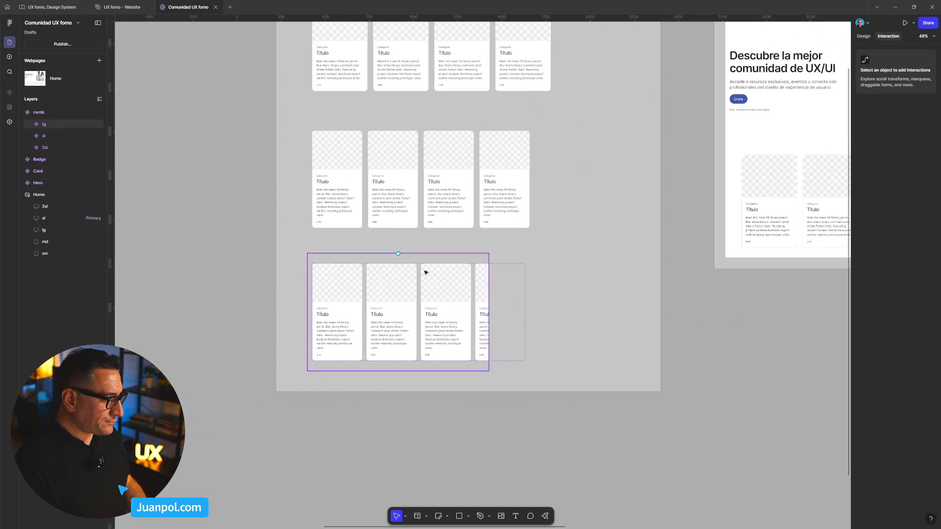
click(328, 276)
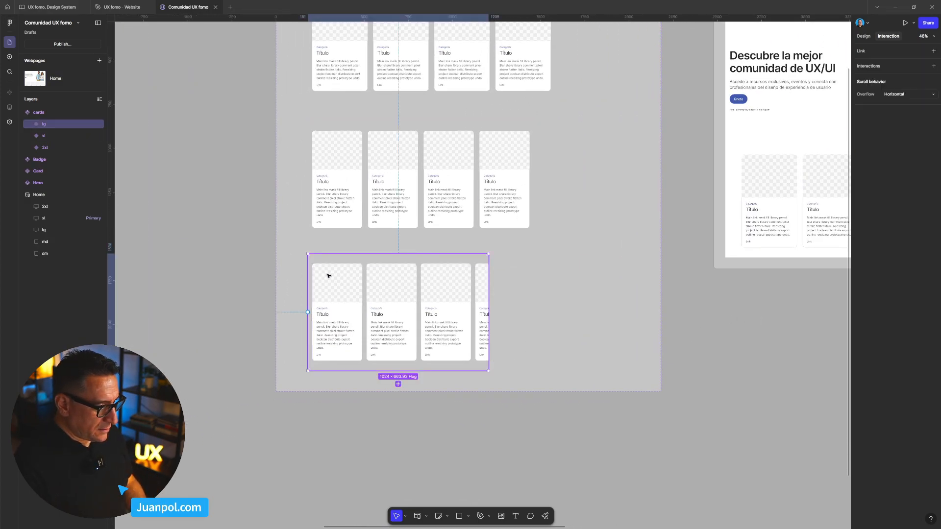
click(864, 35)
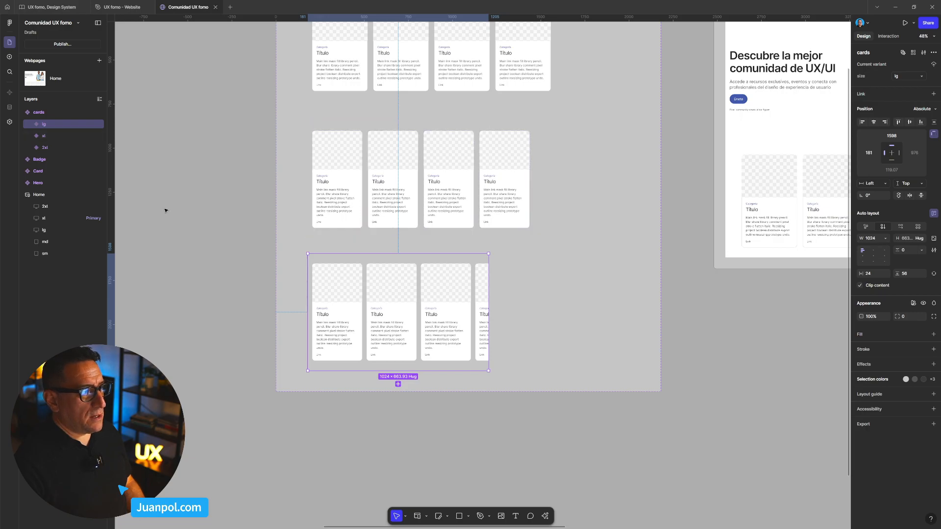
click(45, 112)
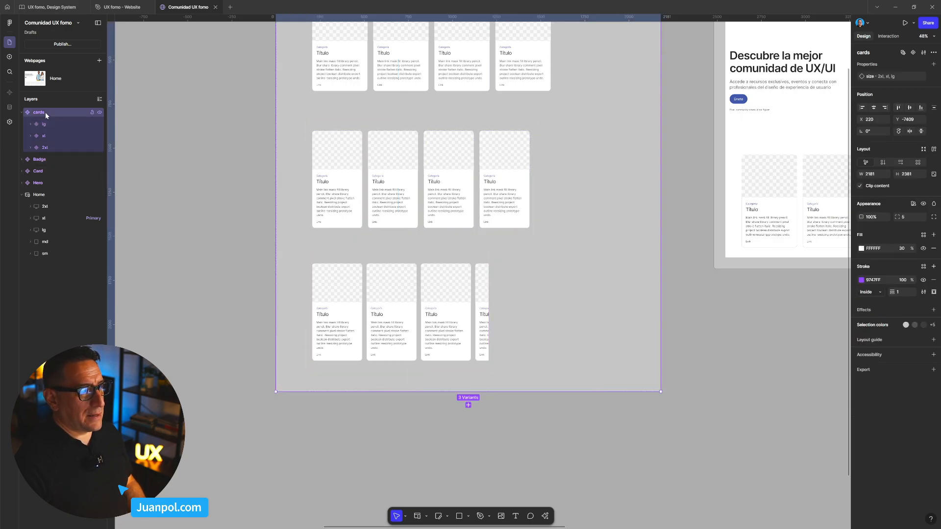
click(339, 318)
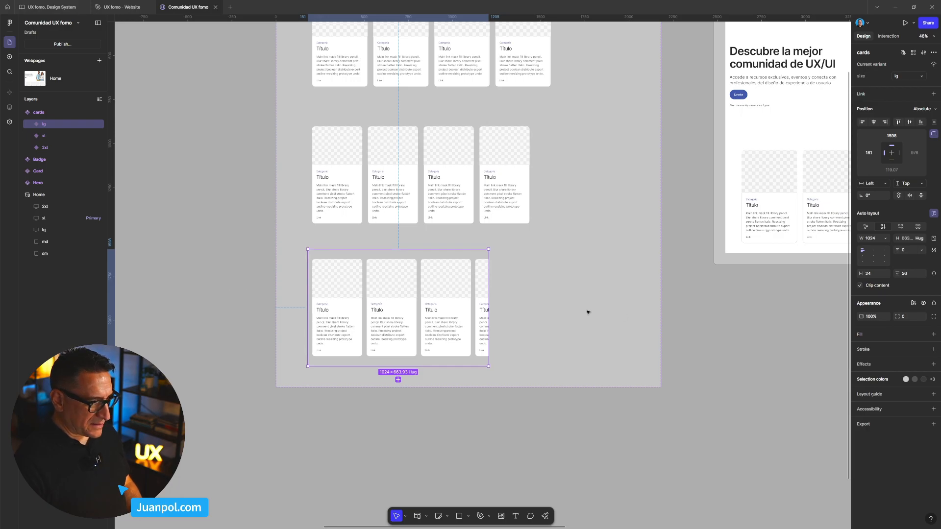
Compare the auto layout sizing and padding of the lg cards variant with those of its inner row frame
click(662, 316)
drag(728, 296, 621, 392)
scroll(621, 392, left, 2)
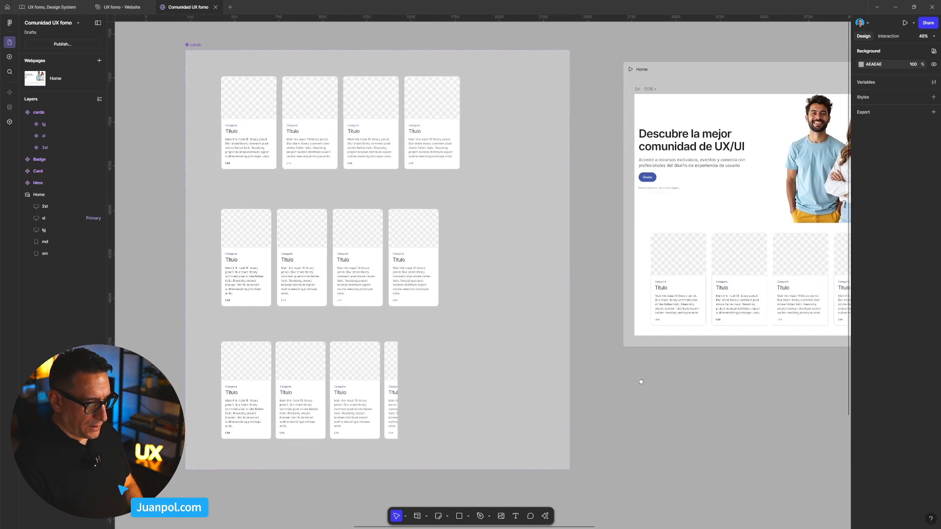
click(393, 376)
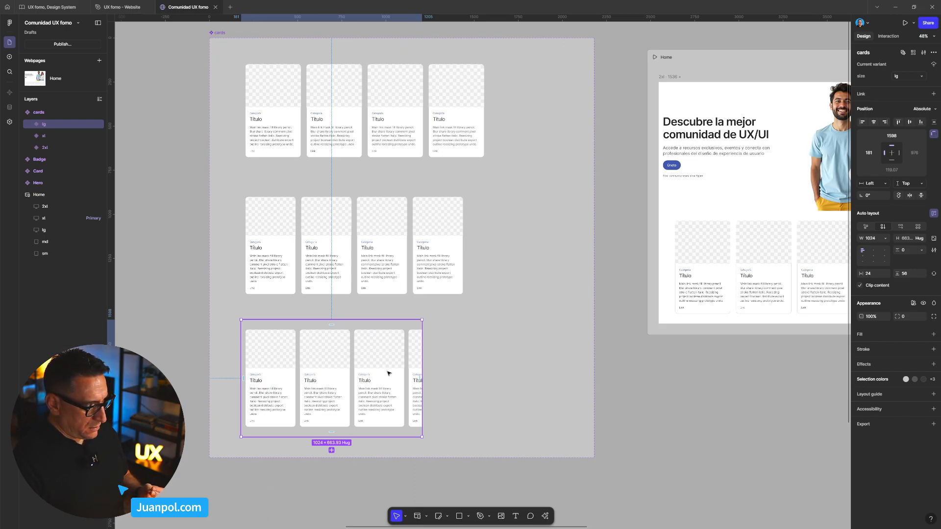
double_click(388, 373)
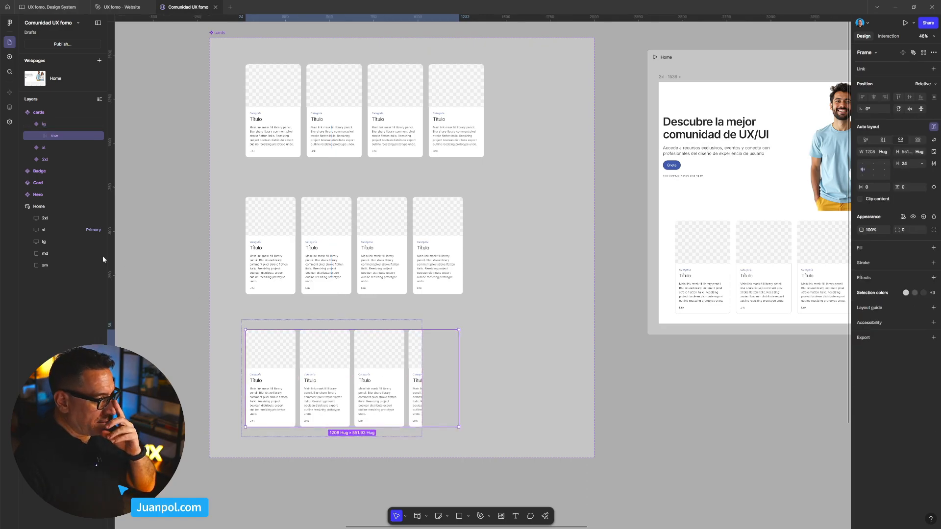
click(60, 125)
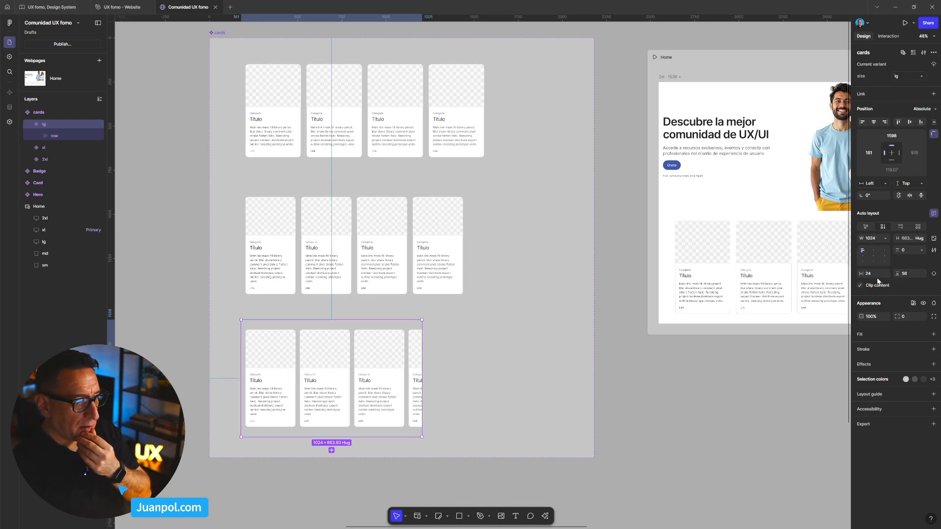
click(384, 391)
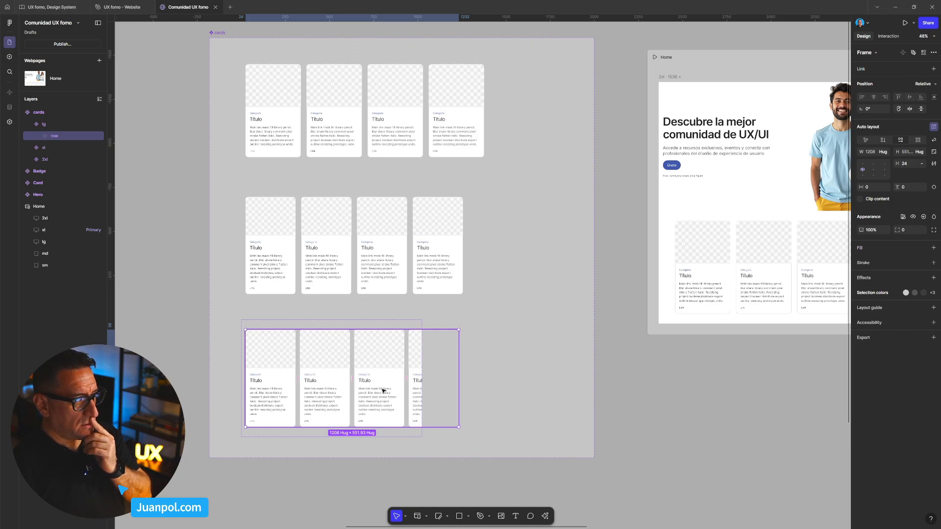
Set the horizontal padding of the lg cards variant to 0
click(282, 326)
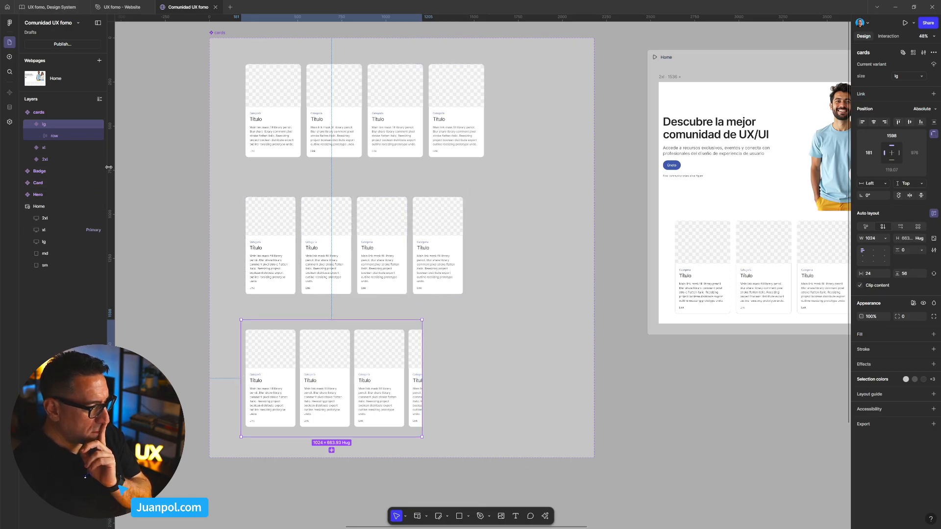
click(69, 138)
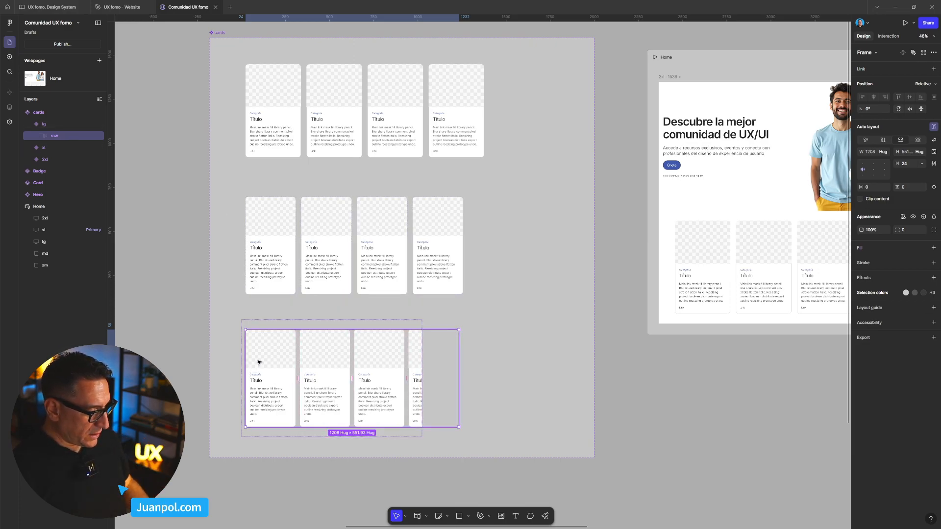
click(319, 327)
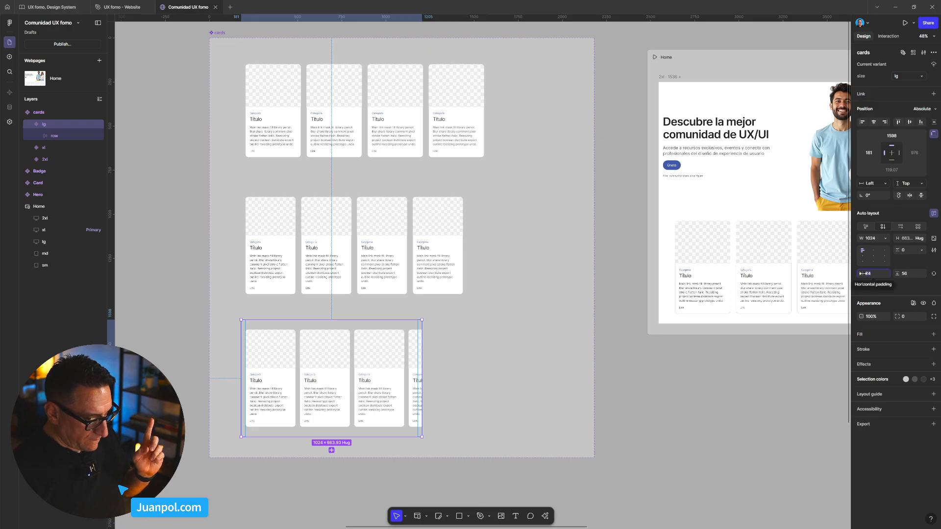
drag(862, 273, 863, 273)
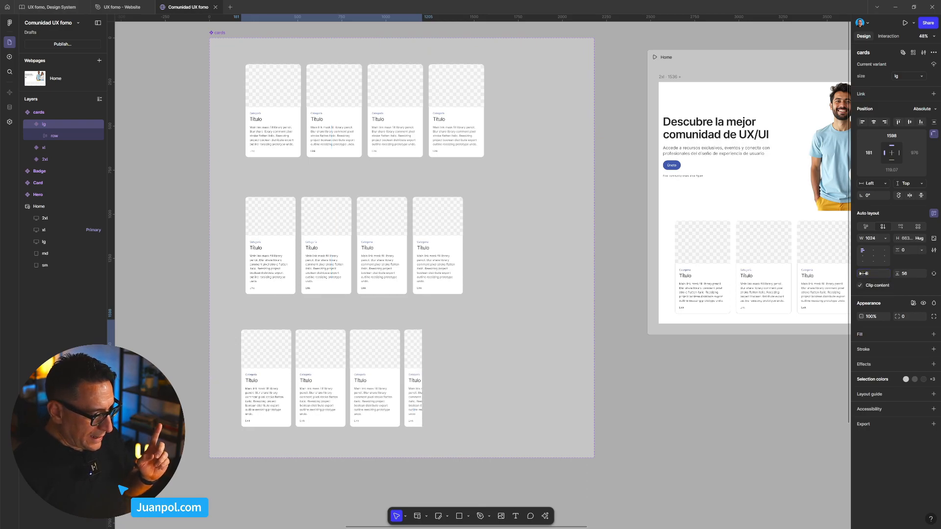
Set the horizontal padding of the lg cards variant's inner row frame to 24
click(336, 391)
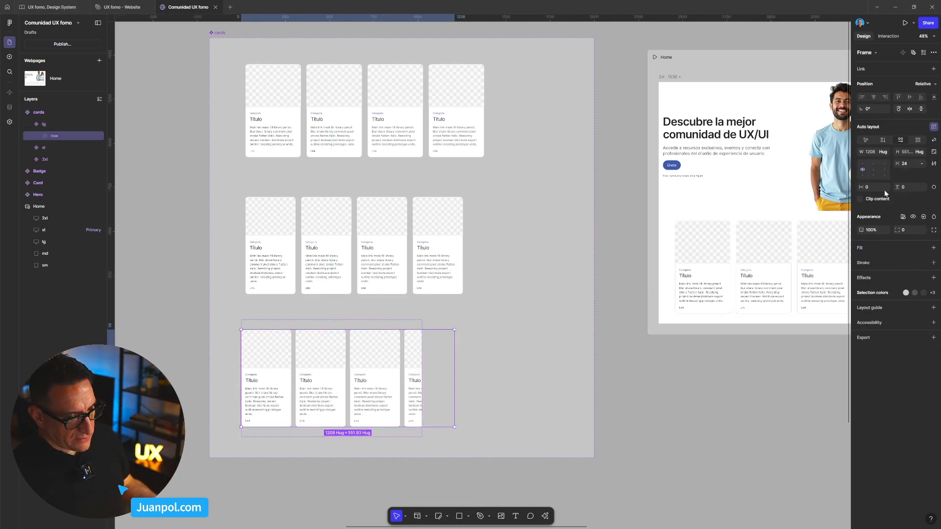
click(856, 187)
text(2)
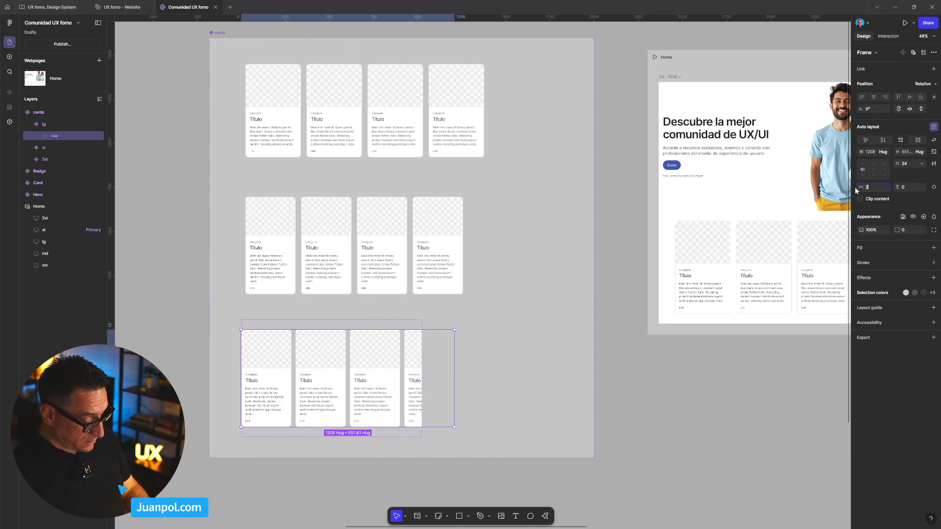
text(4)
key(Return)
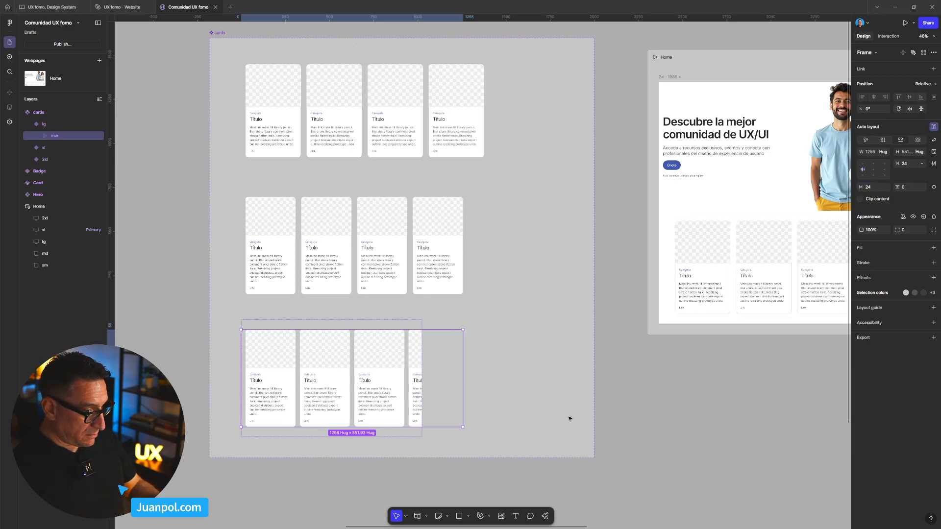
click(650, 414)
Preview the Home webpage at a width of 1080 to check the card row's side spacing
click(707, 65)
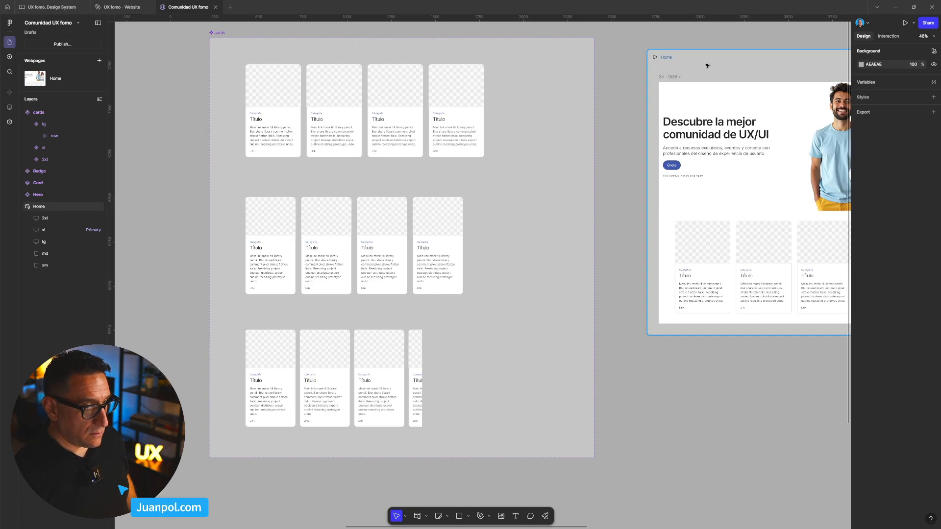
key(ctrl+p)
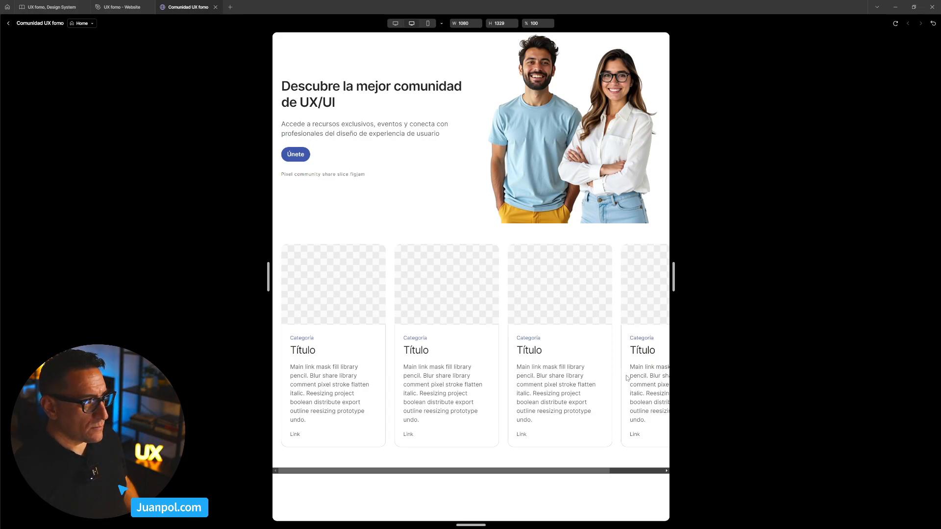
key(ctrl+r)
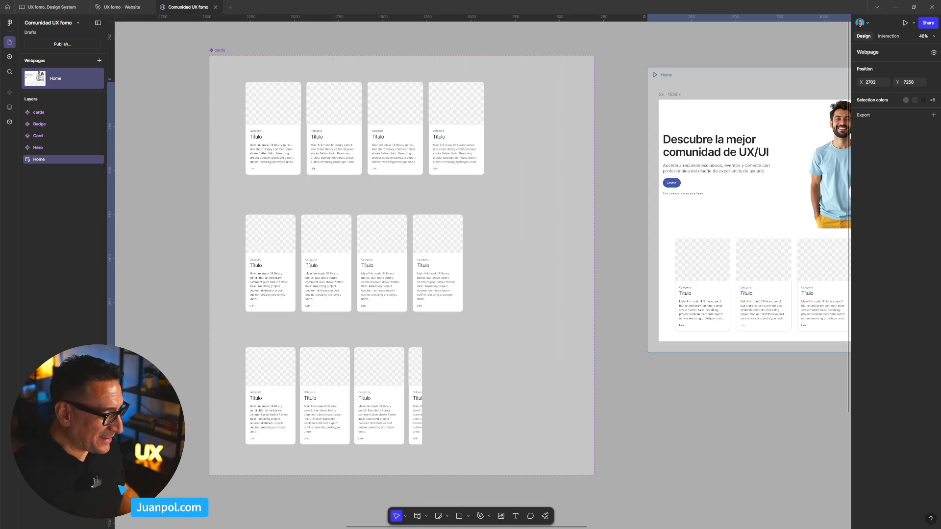
Preview the Home webpage narrowed to a width of 1044, test the card row's horizontal scrolling, and exit the preview
click(655, 74)
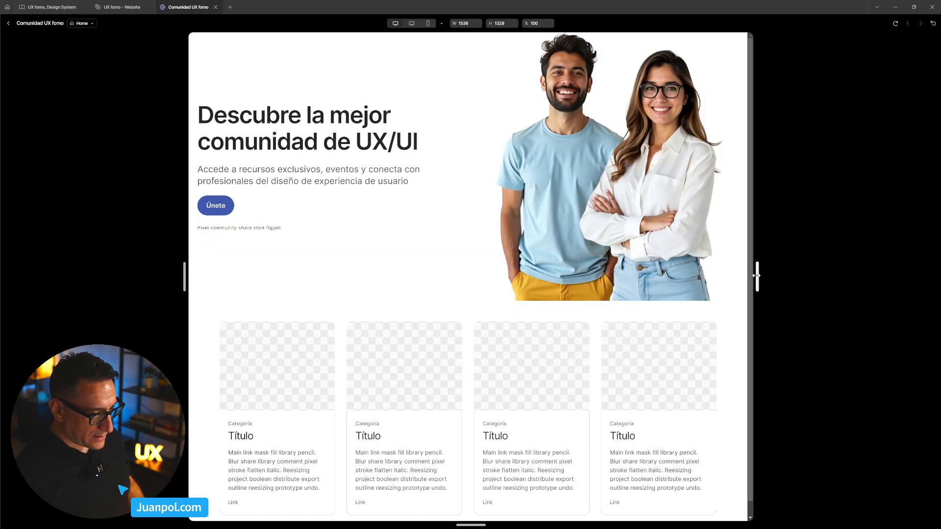
drag(756, 276, 667, 277)
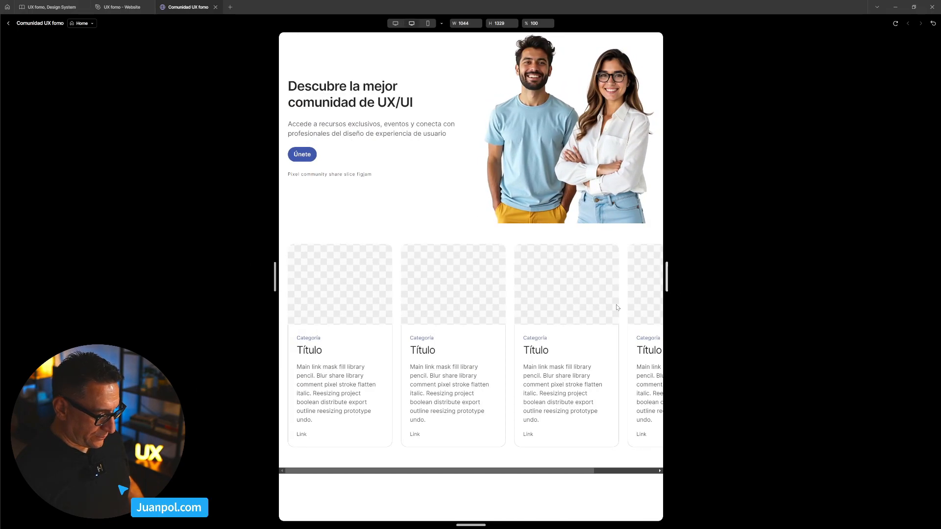
drag(302, 472, 267, 444)
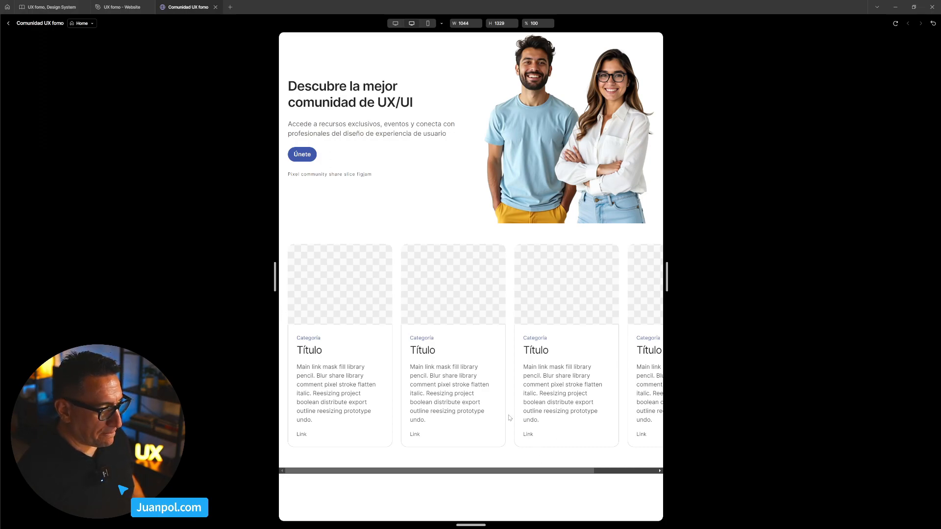
scroll(511, 417, right, 3)
scroll(510, 417, left, 3)
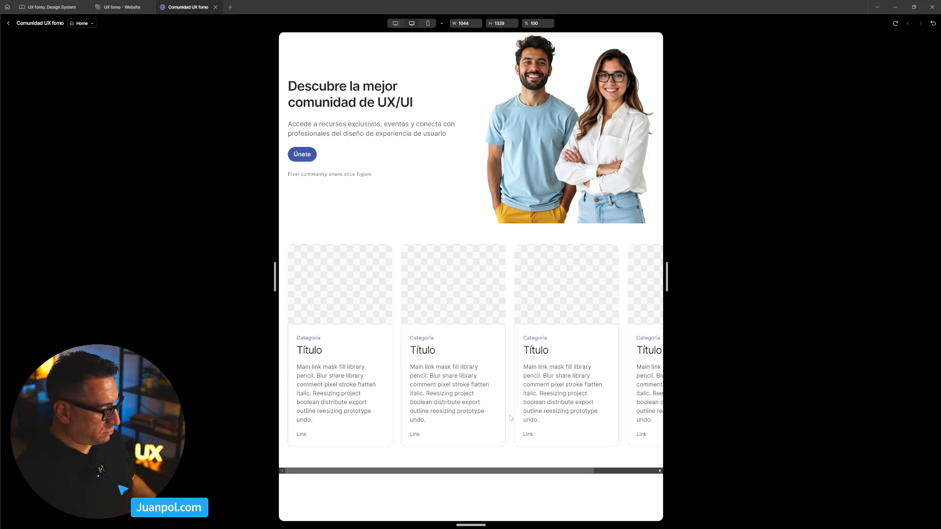
scroll(511, 418, right, 3)
scroll(511, 419, left, 3)
scroll(513, 420, right, 3)
scroll(514, 422, left, 3)
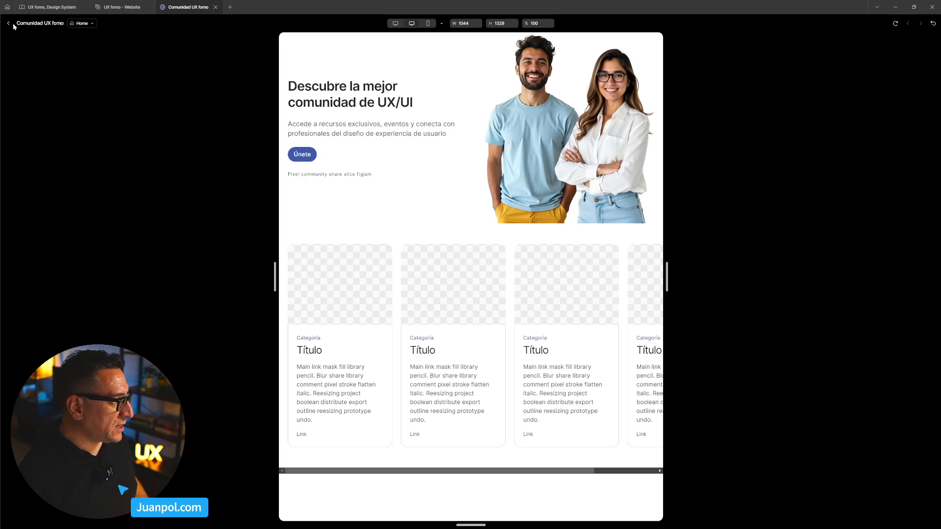
key(Escape)
Make the hidden lower hero section visible in the xl Primary breakpoint of the Home webpage
scroll(773, 416, right, 5)
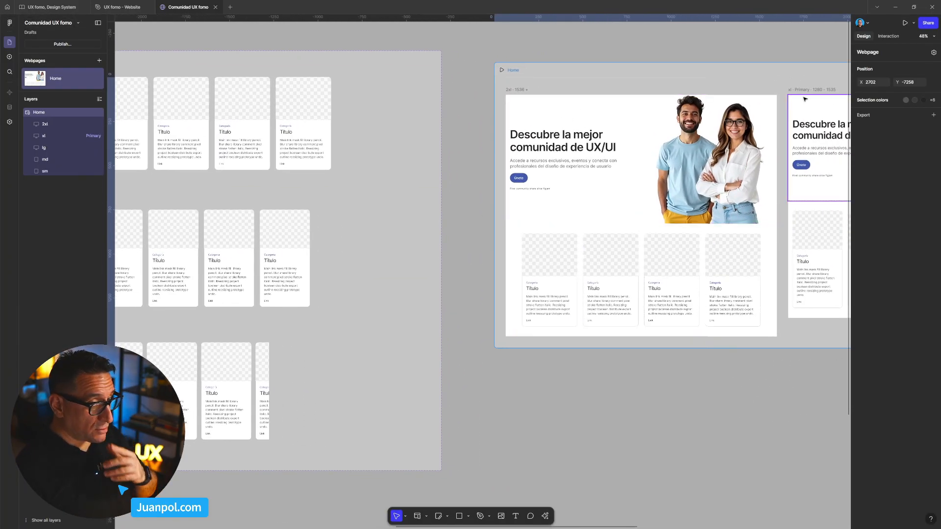
scroll(638, 94, right, 4)
click(638, 95)
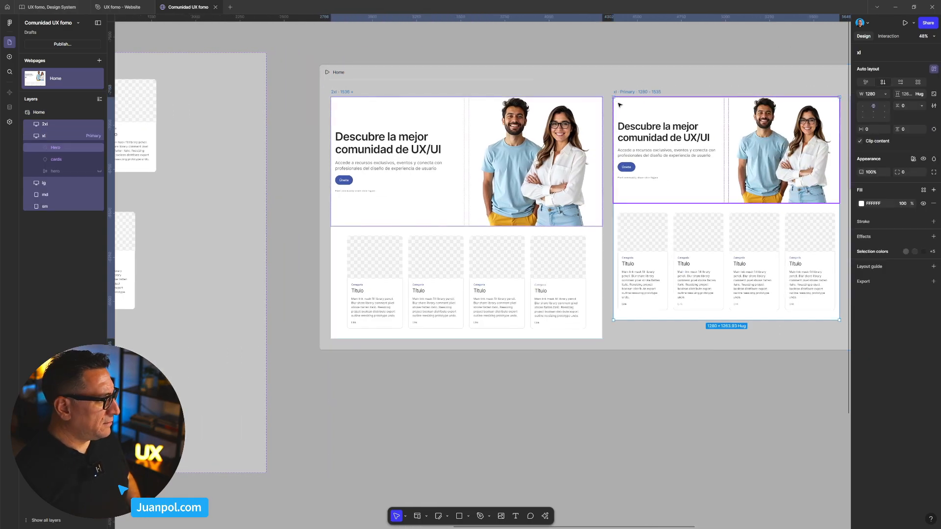
click(100, 172)
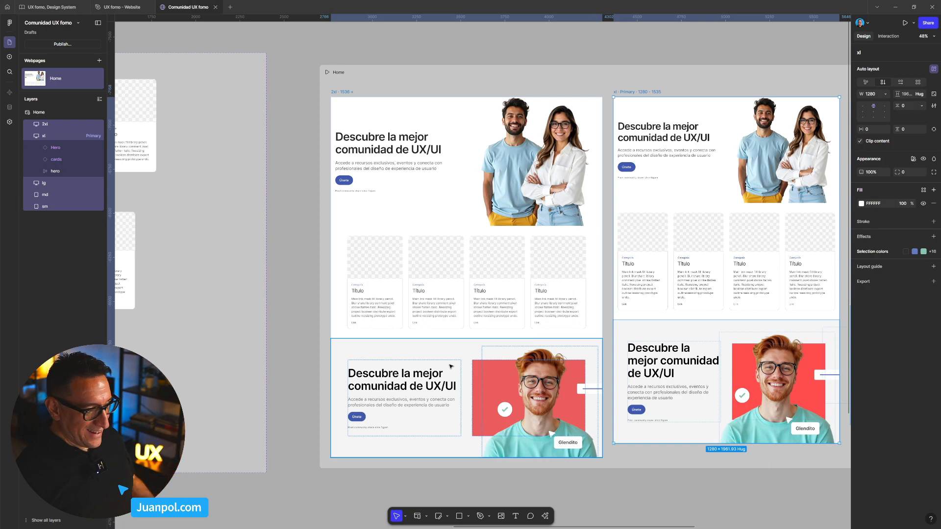
scroll(539, 441, down, 1)
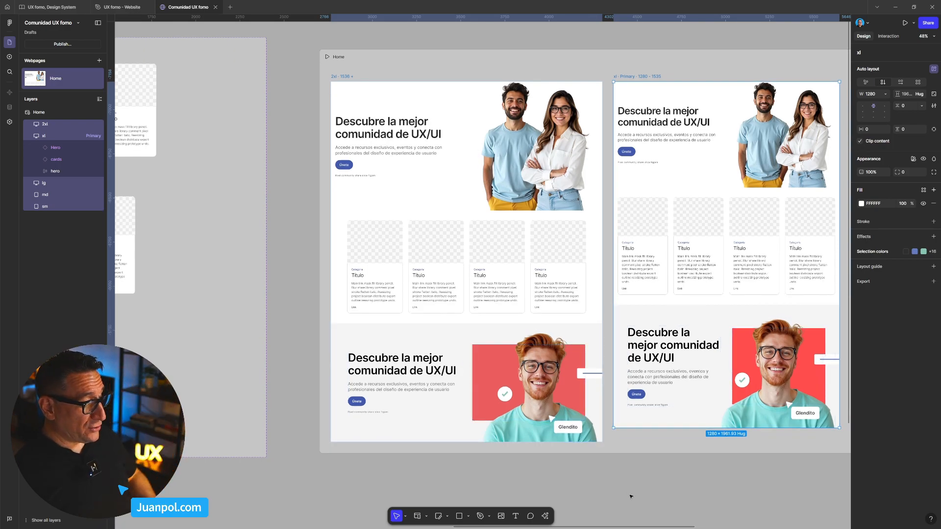
scroll(636, 495, down, 5)
scroll(426, 401, up, 3)
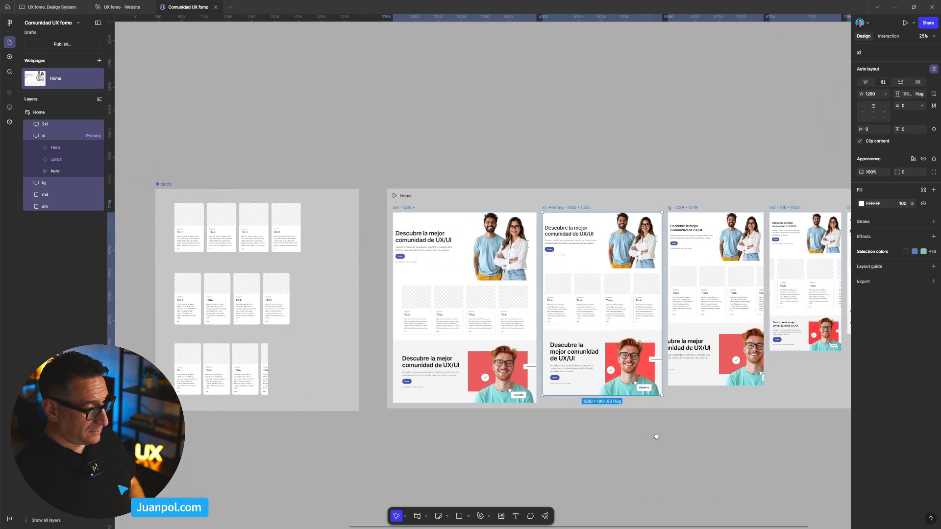
Preview the Home webpage at widths of 1044, 1120 and 1338 to check the hero section beneath the cards
click(472, 197)
key(shift+space)
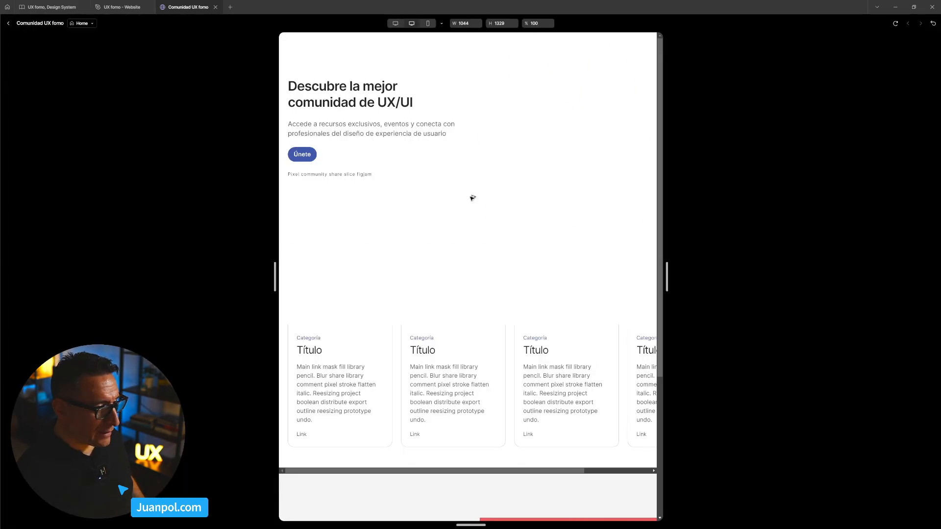
scroll(490, 211, down, 3)
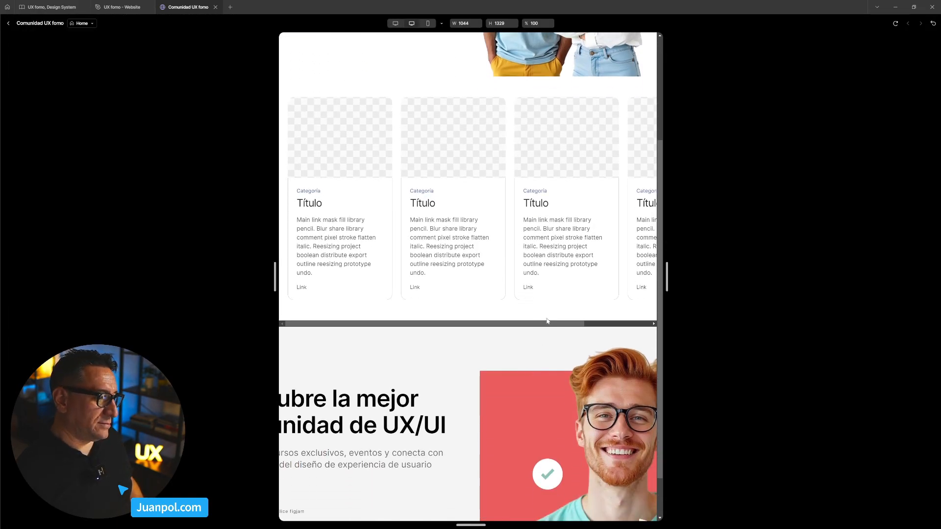
drag(665, 279, 687, 282)
scroll(792, 289, down, 4)
scroll(584, 404, down, 3)
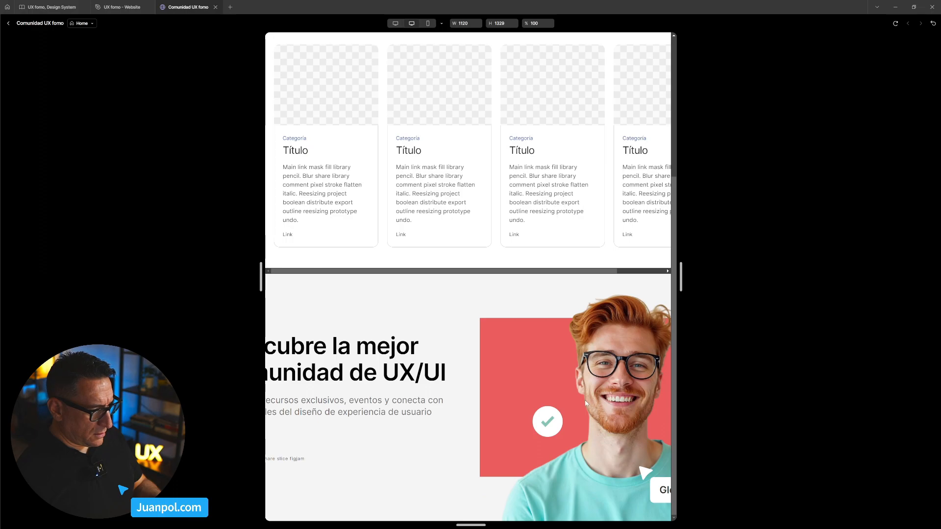
drag(681, 284, 721, 284)
scroll(645, 387, down, 3)
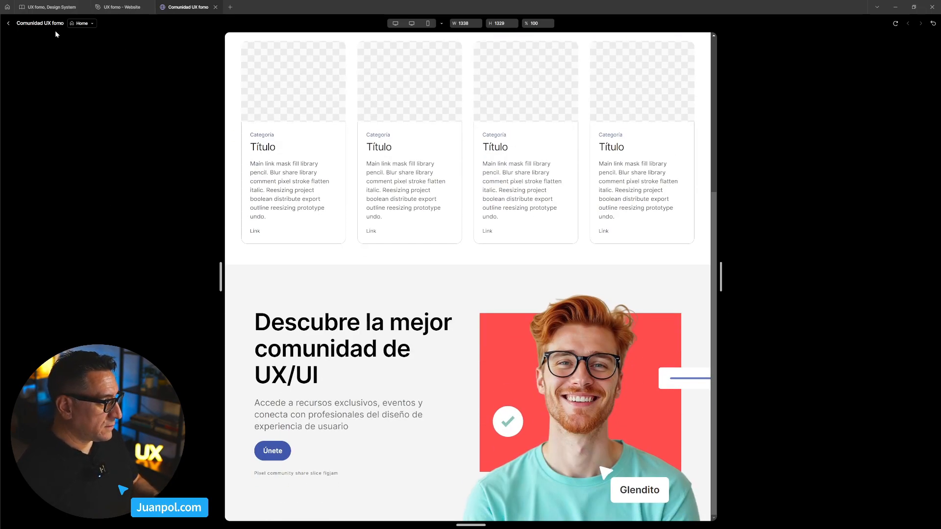
click(8, 24)
Compare the auto layout settings of the lower hero frames in the xl and lg breakpoints
click(523, 387)
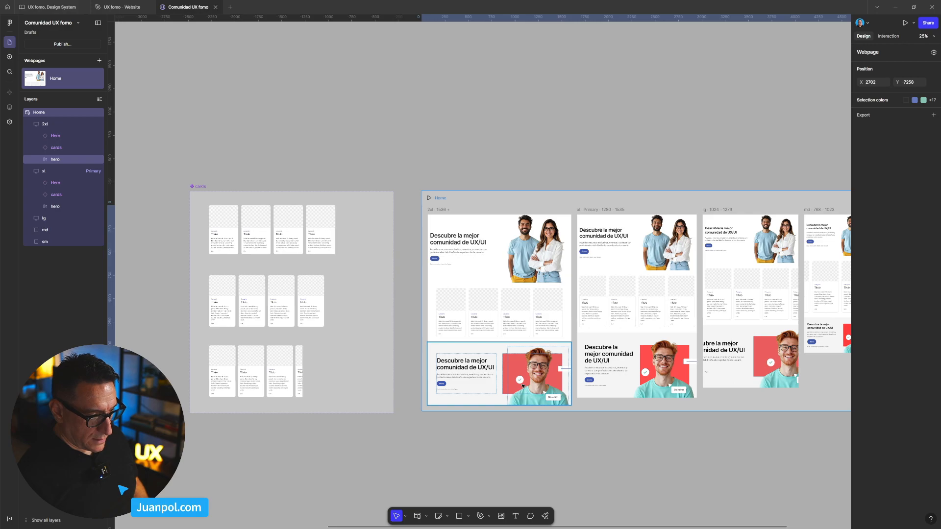
click(622, 382)
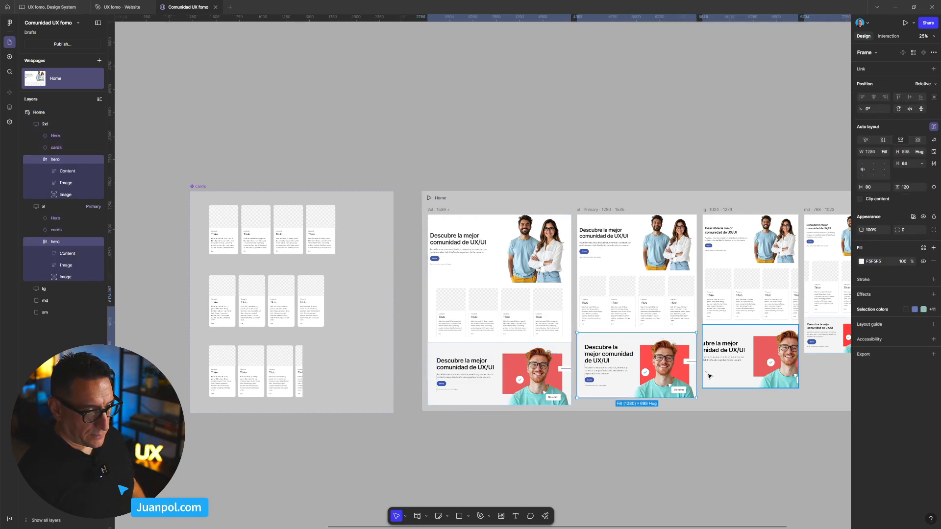
click(727, 380)
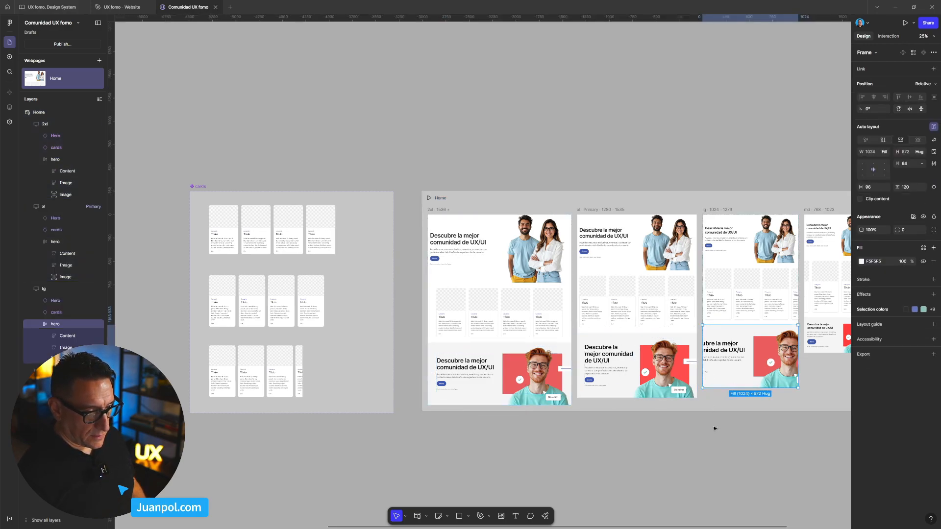
right_click(726, 377)
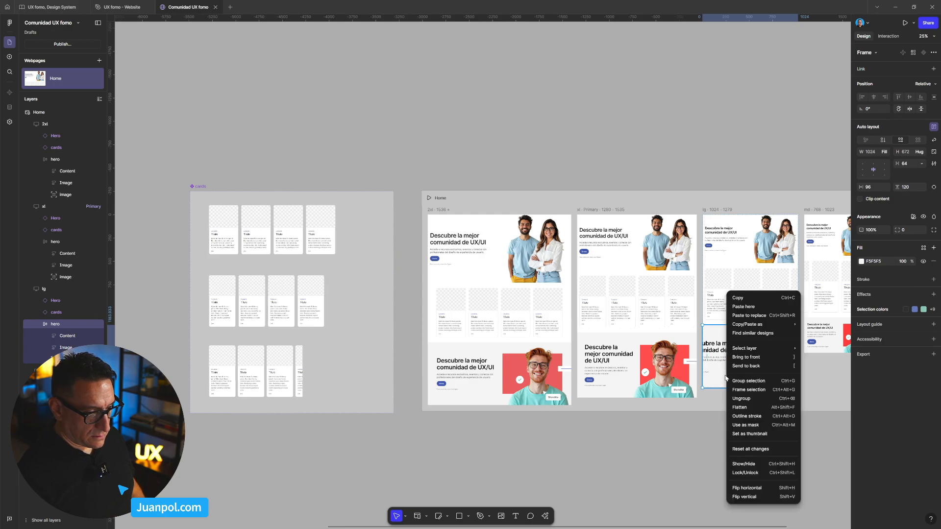
click(722, 458)
drag(675, 422, 573, 435)
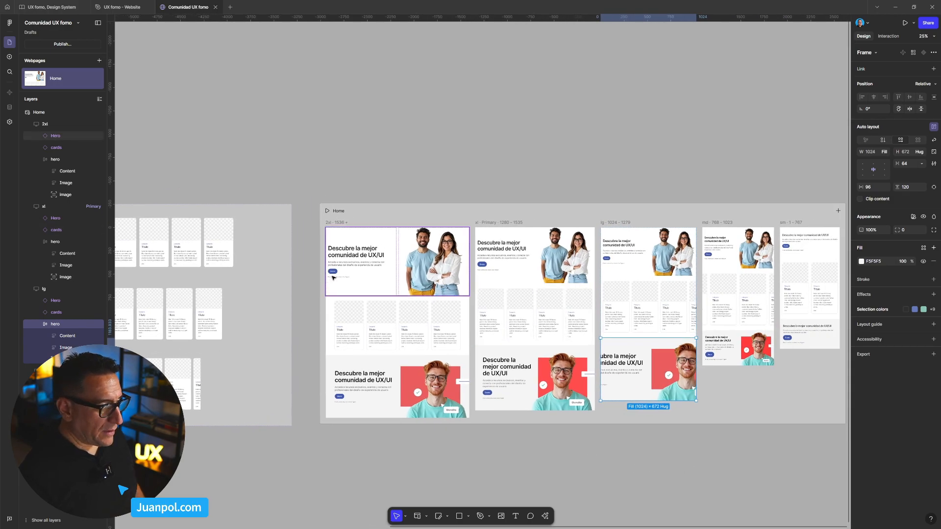
Preview the Home webpage at widths of 940 and 1068 and test the card row's horizontal scrolling
click(416, 215)
key(shift+space)
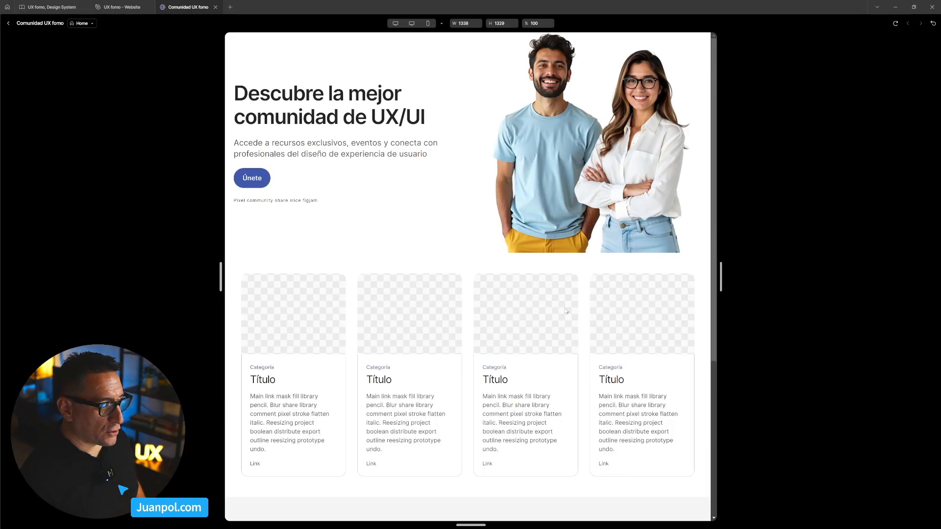
drag(720, 282, 648, 282)
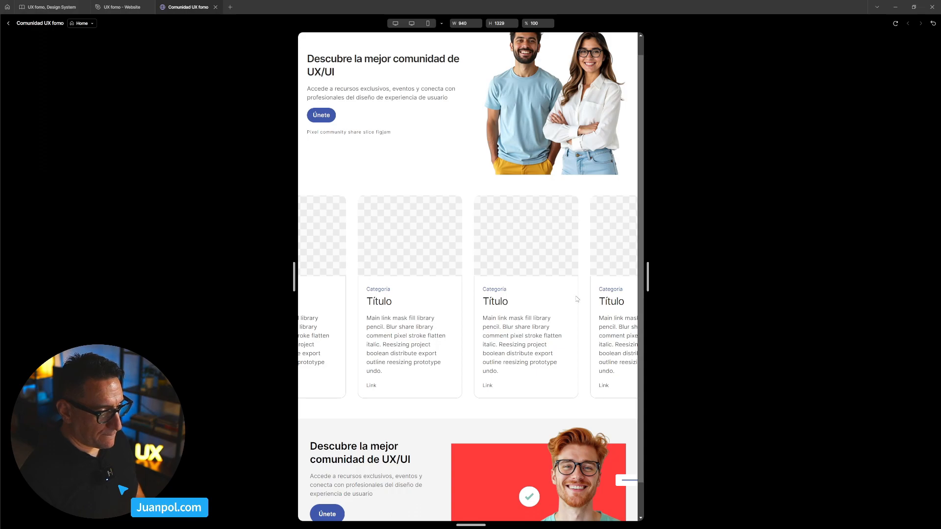
drag(647, 282, 671, 282)
scroll(536, 315, right, 2)
scroll(535, 315, left, 1)
scroll(536, 315, right, 1)
scroll(537, 316, left, 1)
scroll(536, 317, right, 1)
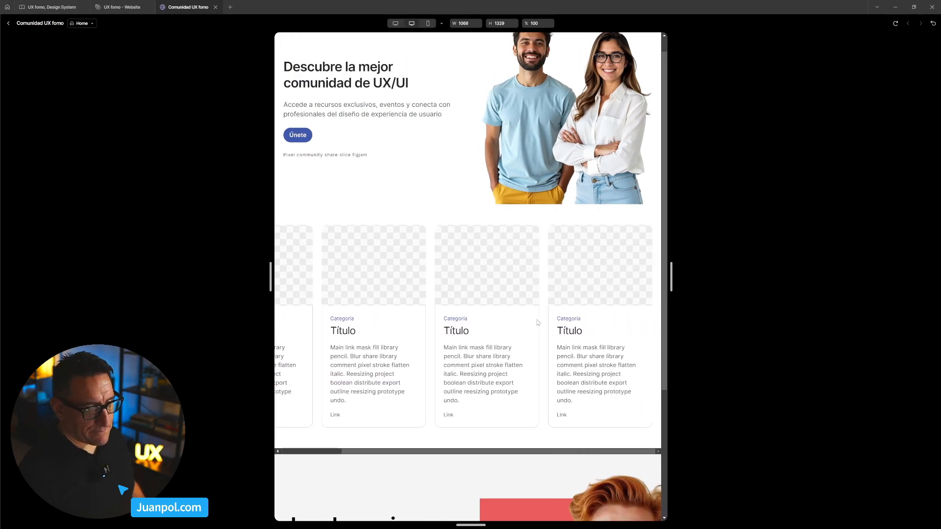
Compare the previewed page's sections at widths of 1604, 874 and 1110, and exit the preview
drag(671, 273, 770, 270)
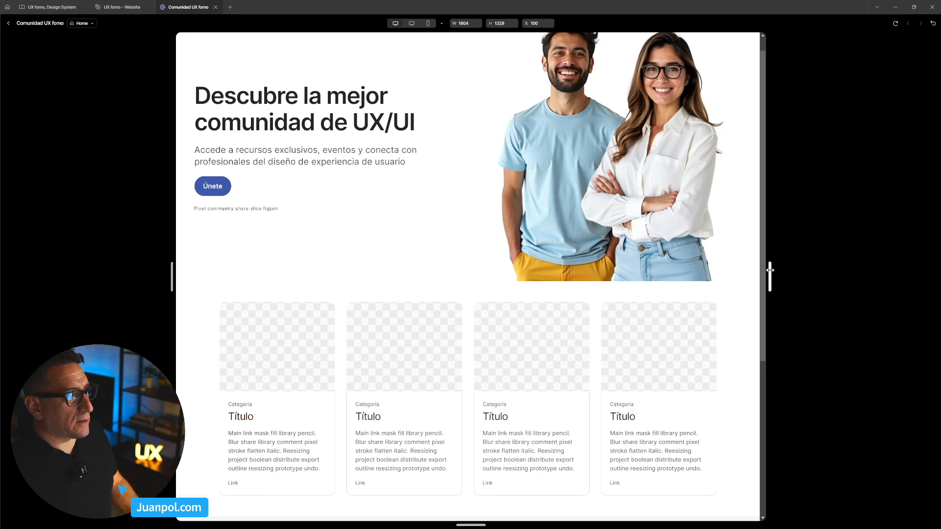
drag(770, 270, 625, 266)
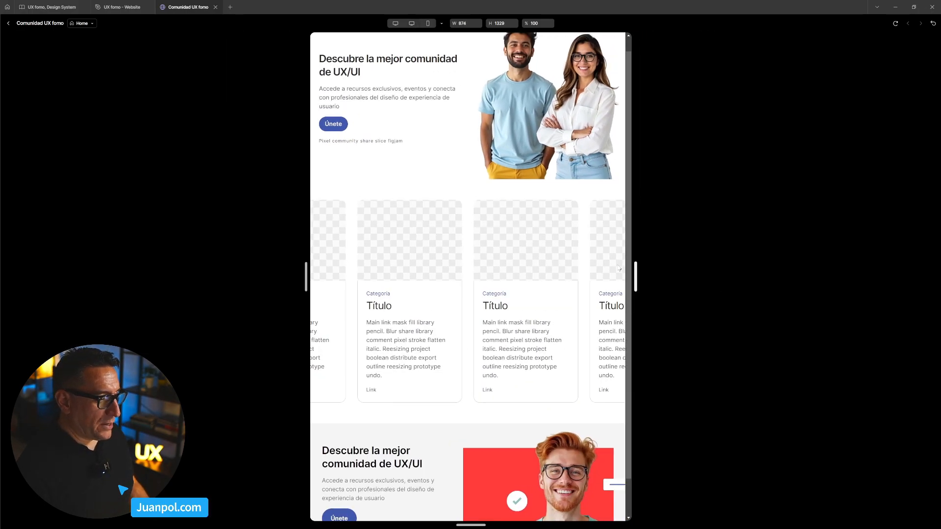
scroll(469, 318, up, 1)
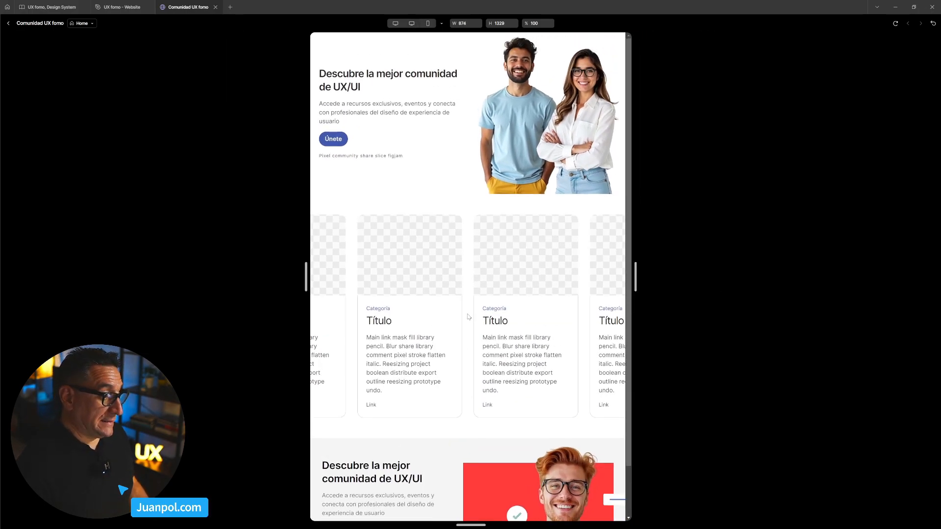
drag(635, 277, 678, 275)
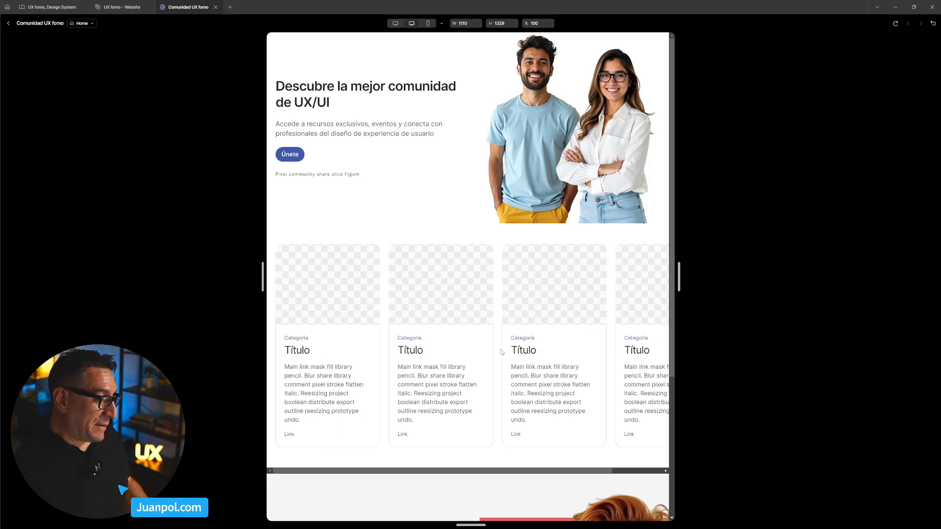
scroll(519, 460, down, 4)
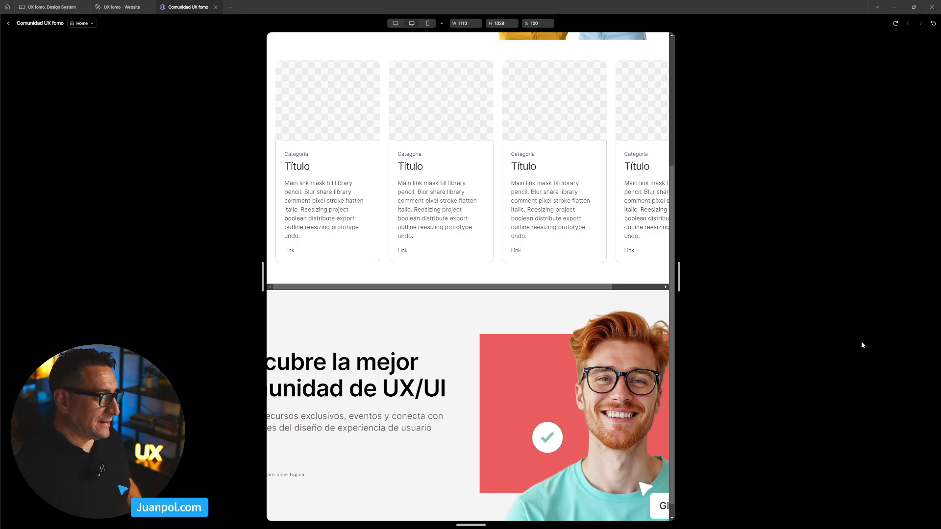
click(9, 23)
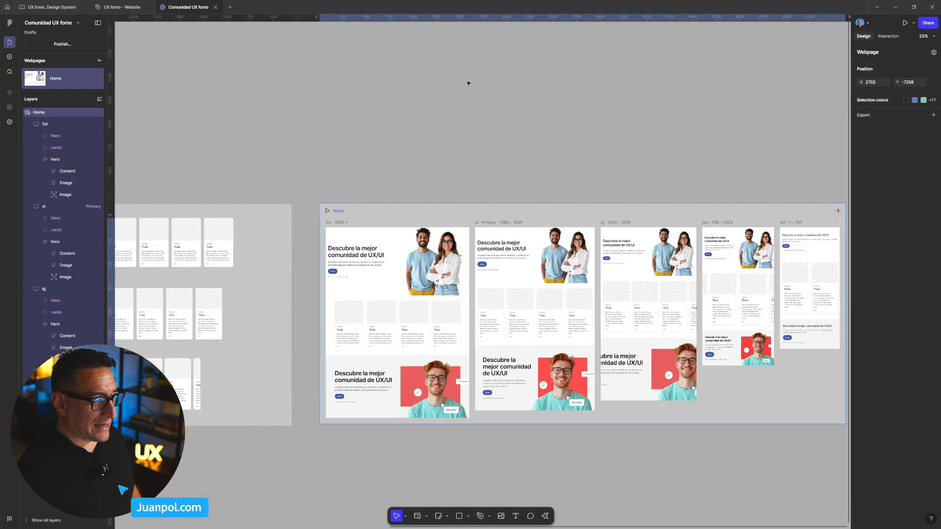
Delete the lower hero section beneath the cards from the Home webpage's breakpoints
click(560, 360)
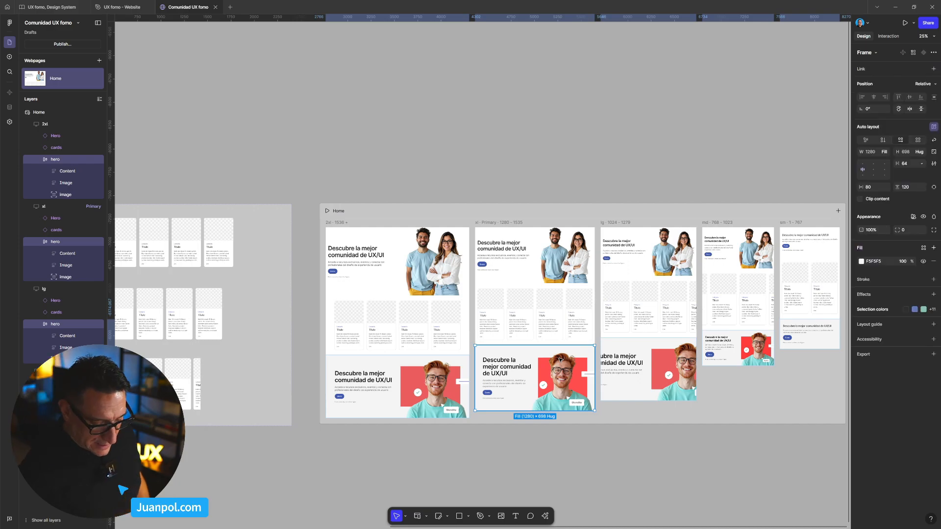
key(Delete)
click(569, 172)
drag(570, 171, 538, 127)
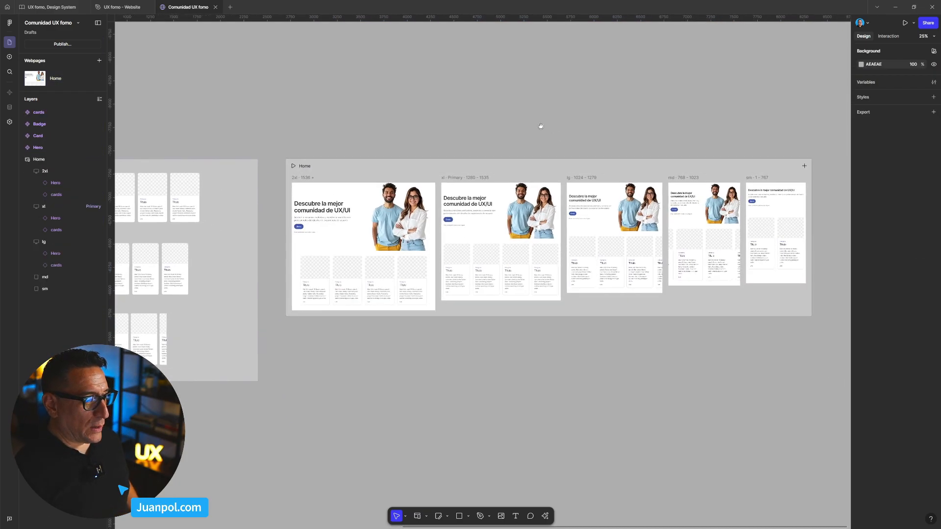
Add a variant from the lg cards variant and extend the cards component set downward to a height of about 3650
scroll(656, 261, up, 5)
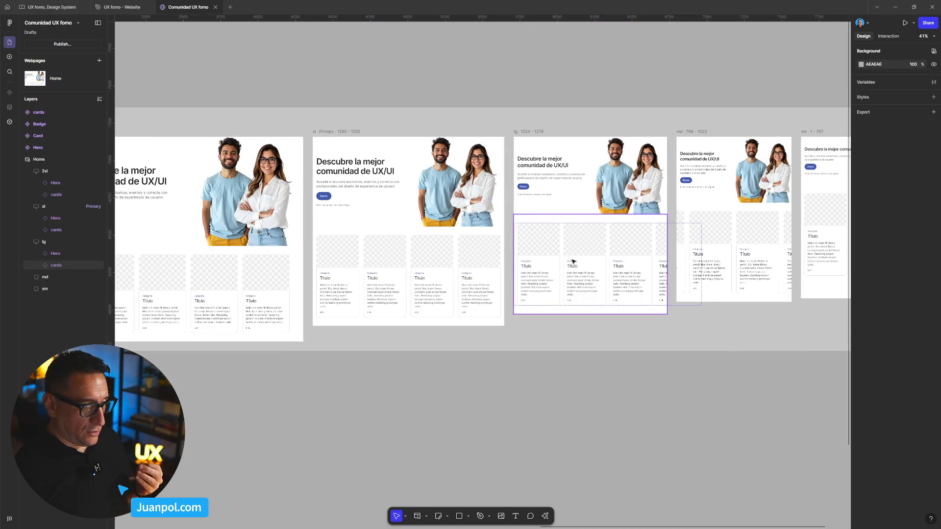
scroll(574, 262, up, 1)
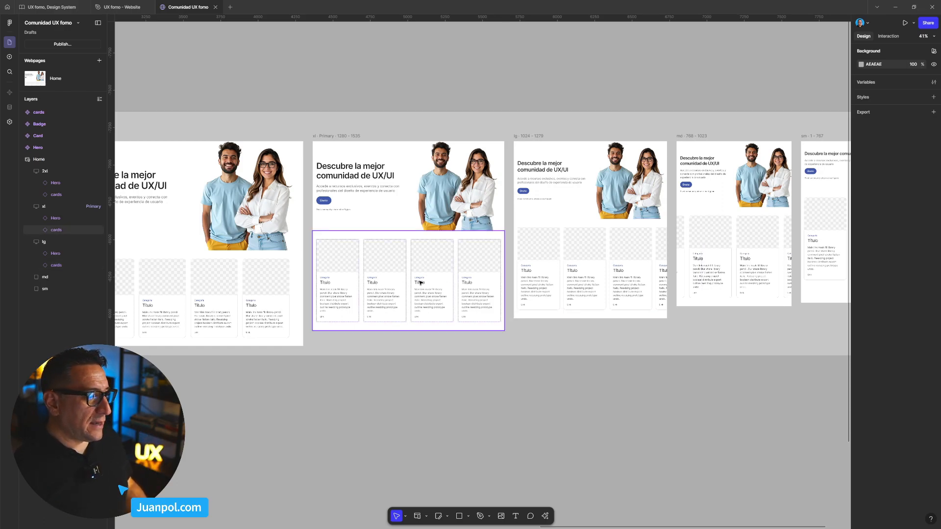
drag(359, 388, 584, 366)
drag(431, 370, 656, 321)
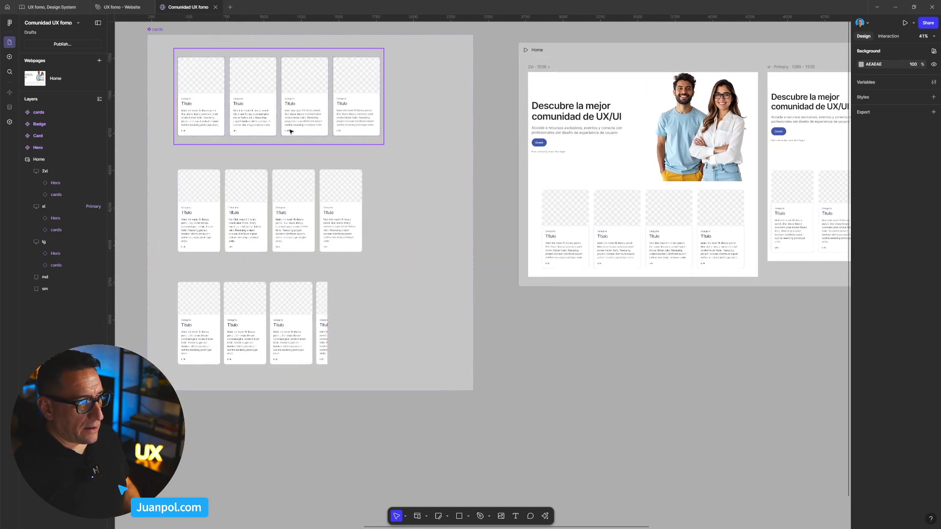
scroll(535, 380, down, 5)
drag(556, 370, 448, 296)
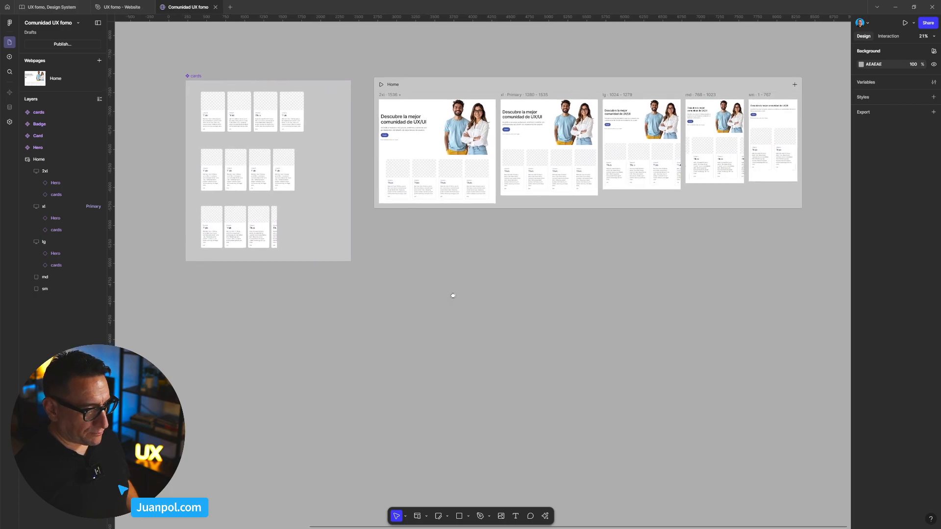
click(263, 228)
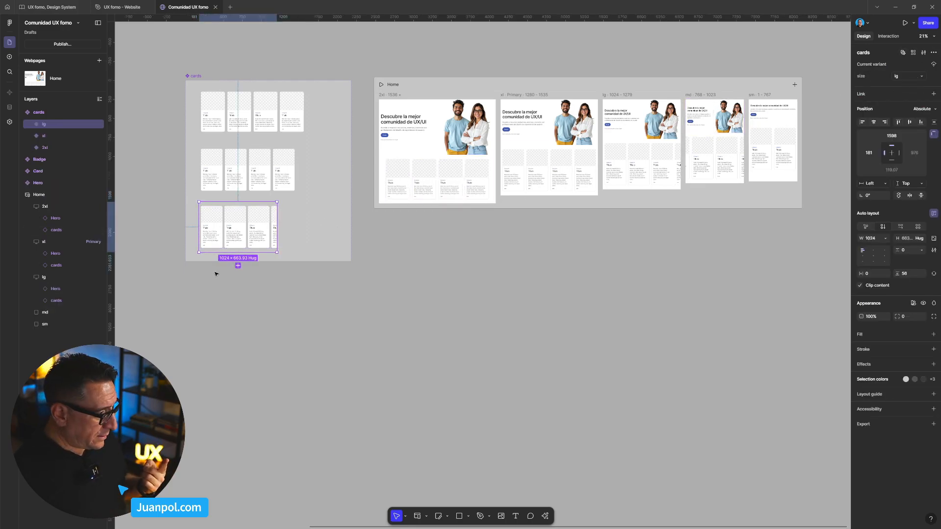
click(238, 266)
key(BackSpace)
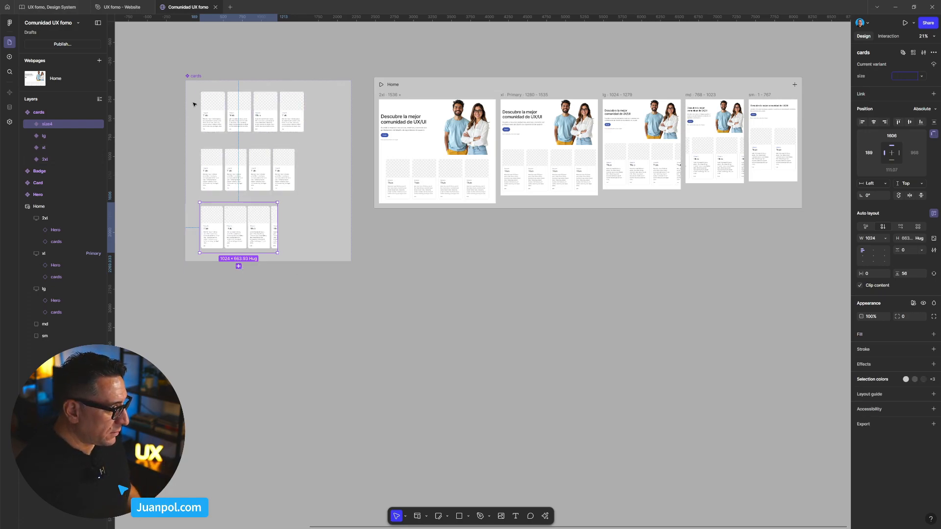
click(194, 76)
drag(238, 262, 237, 357)
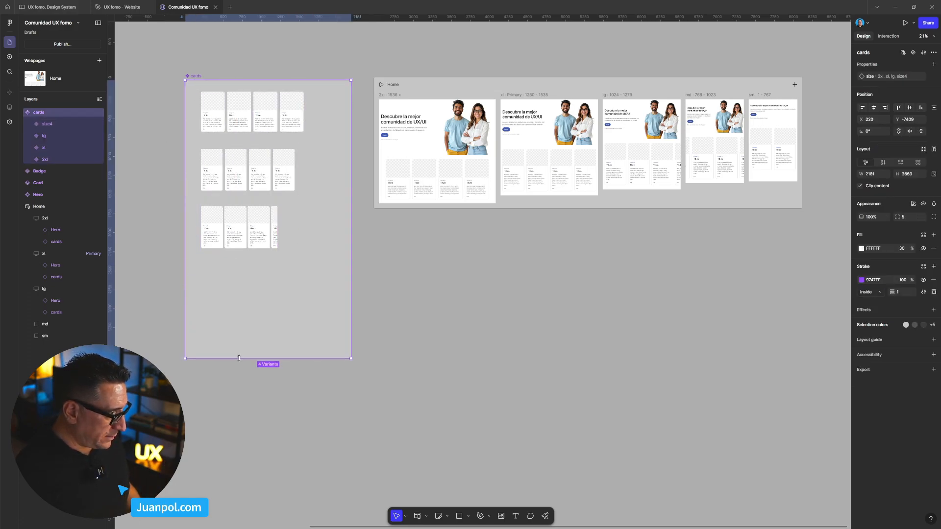
Add another cards variant beneath the lg row and name its size md
click(247, 222)
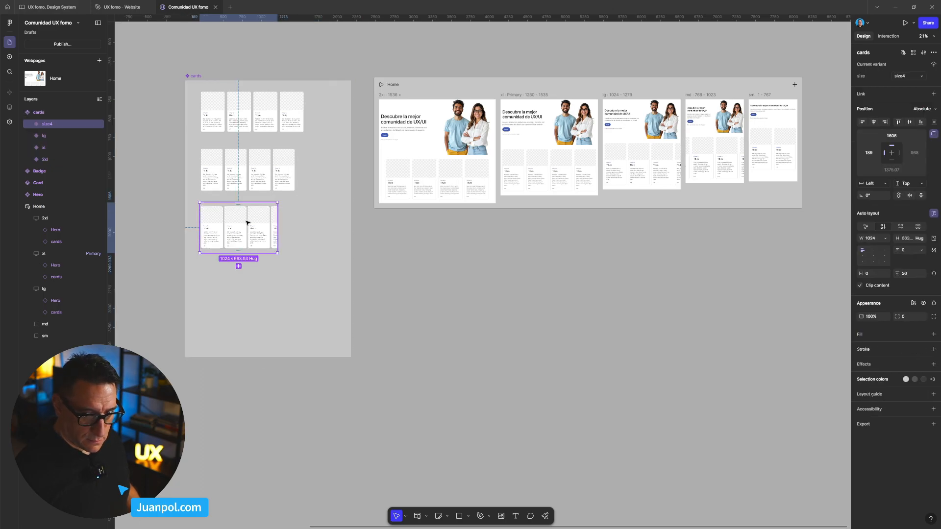
click(238, 266)
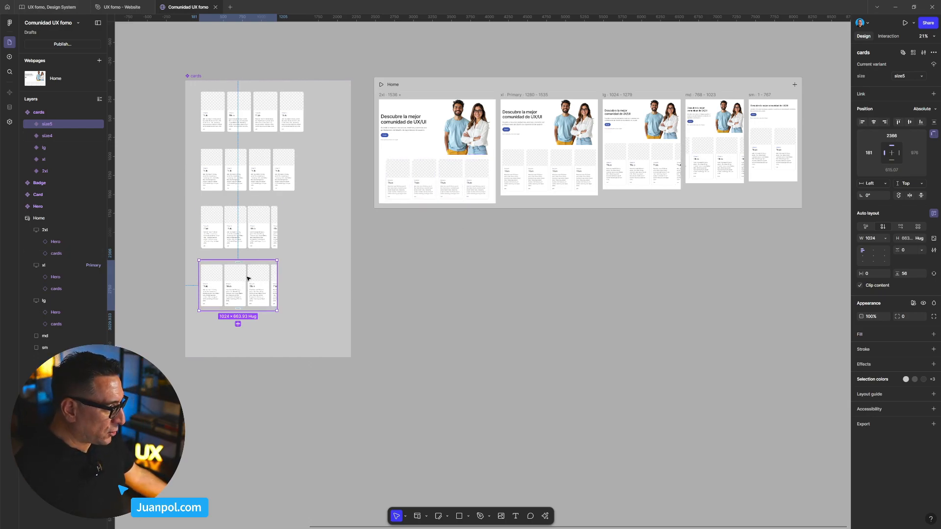
drag(249, 278, 248, 279)
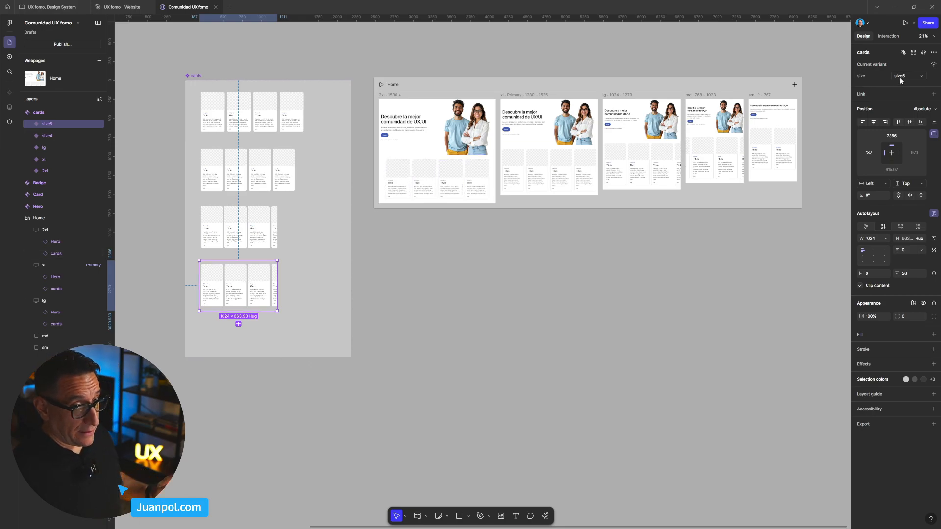
key(Return)
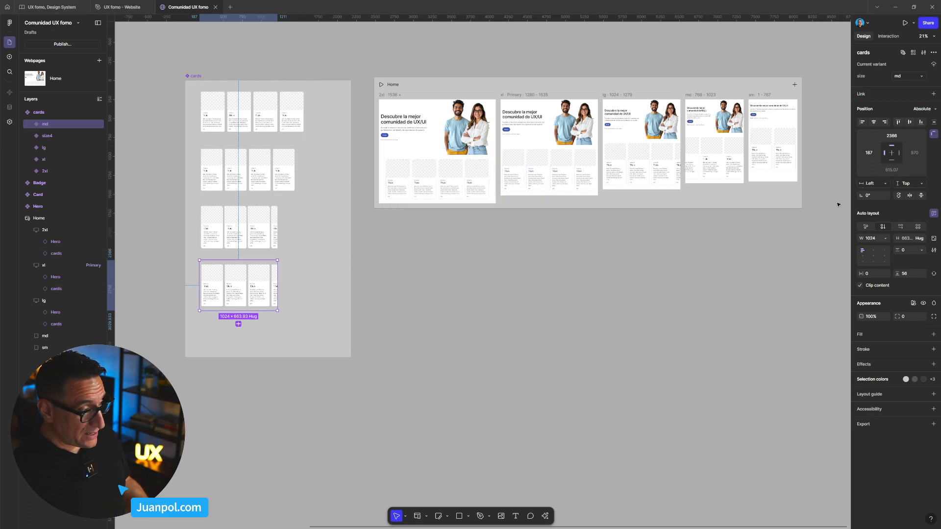
Set the md cards variant's width to 768
scroll(235, 291, up, 5)
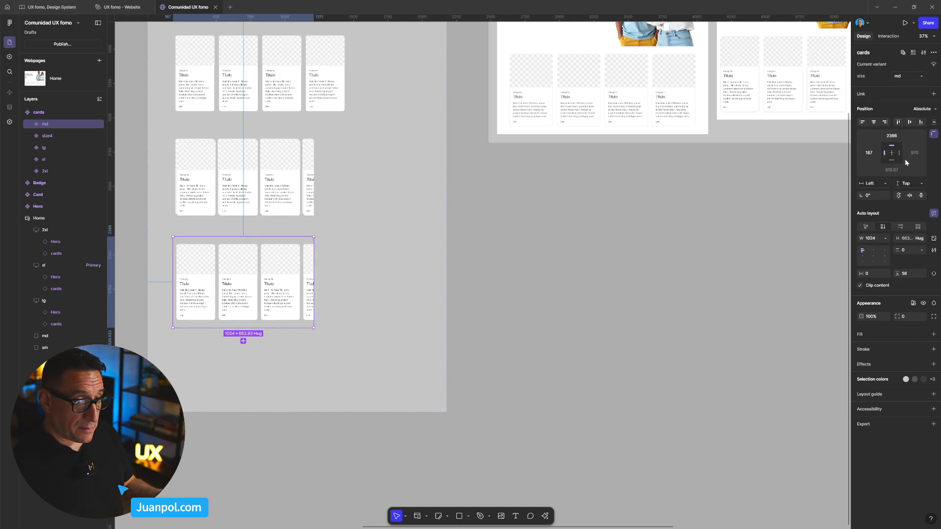
click(871, 238)
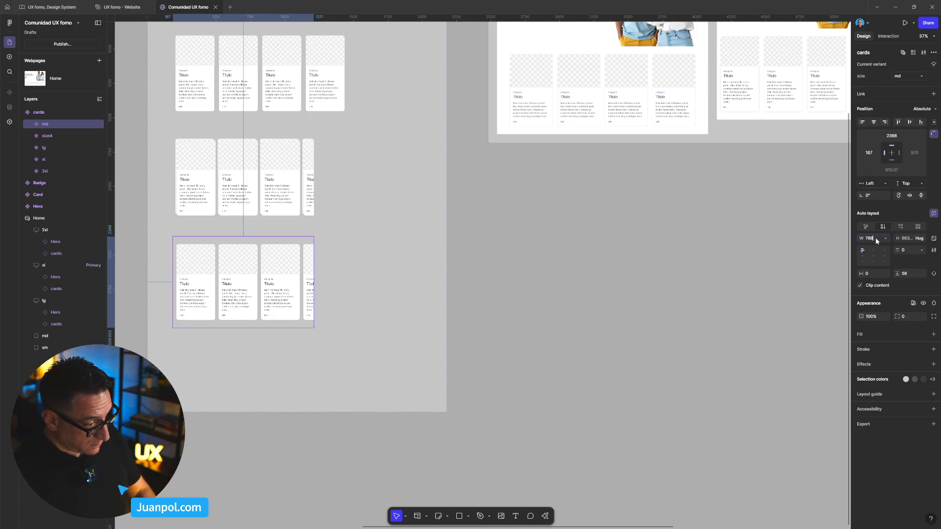
key(Return)
click(772, 261)
scroll(773, 261, down, 3)
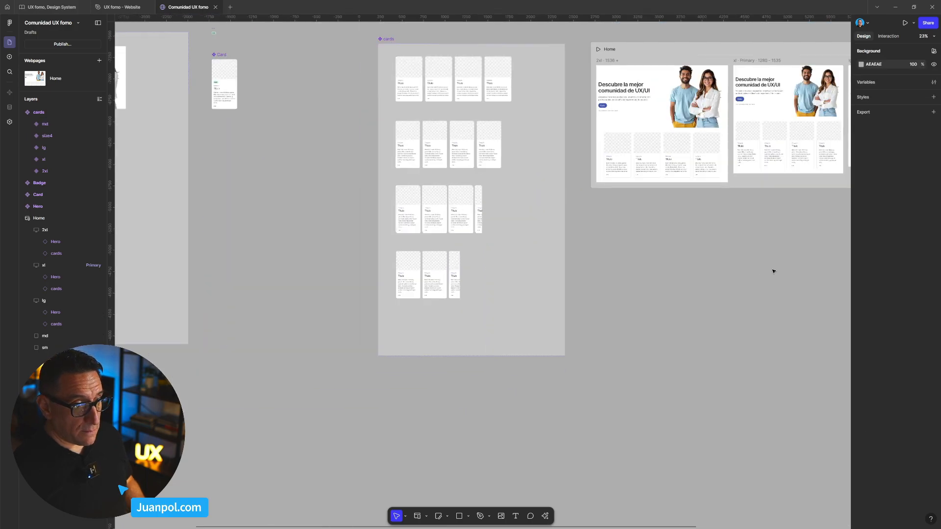
Review the Home webpage's md breakpoint and check the interaction settings of the md cards variant
drag(804, 268, 505, 289)
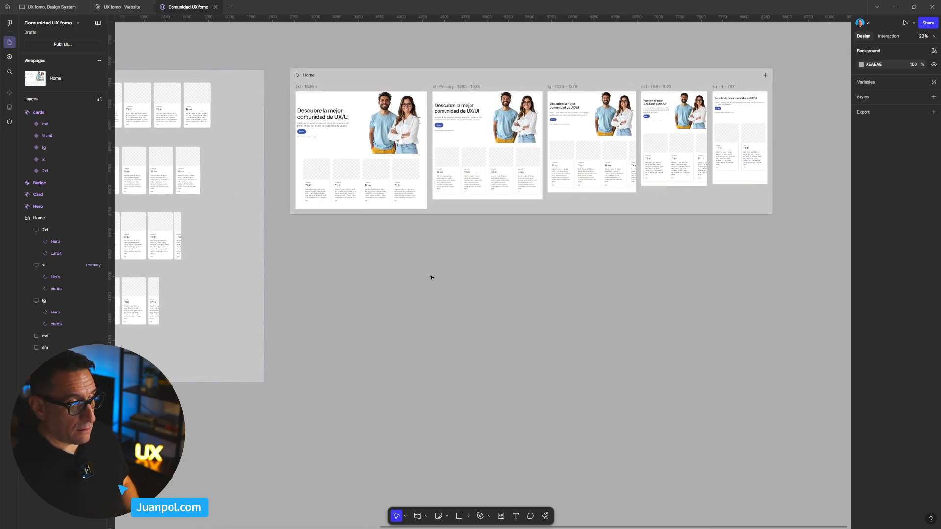
scroll(470, 260, left, 5)
click(350, 287)
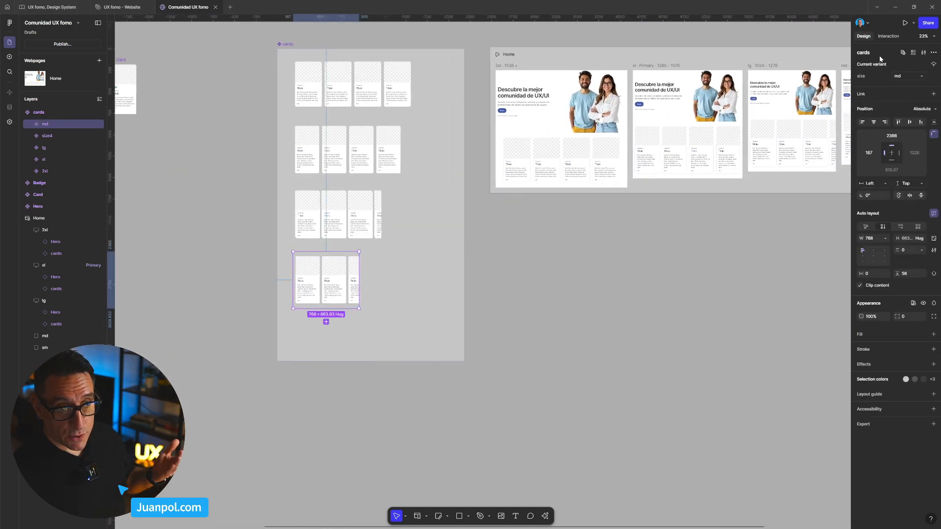
click(882, 39)
click(618, 286)
scroll(615, 288, down, 3)
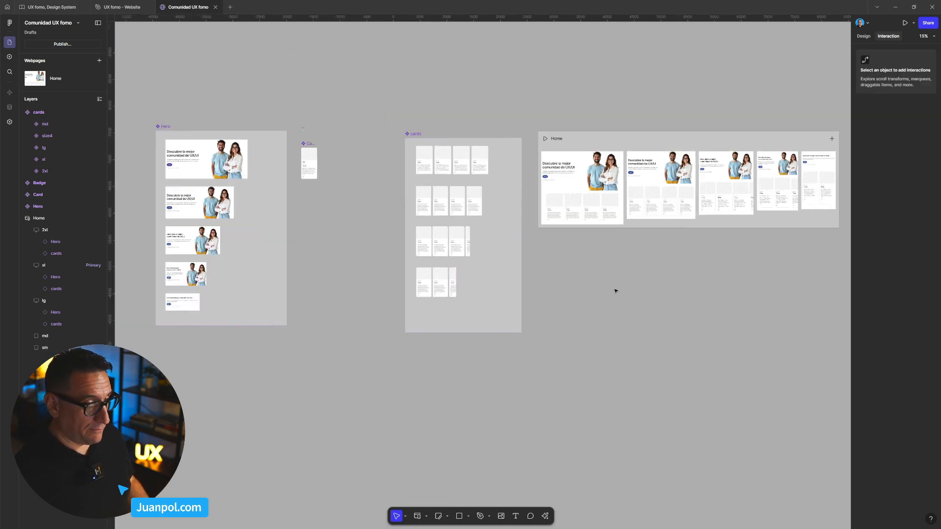
Preview the Home webpage at a width of 918 to check the md cards row, and exit the preview
drag(651, 298, 569, 327)
click(557, 187)
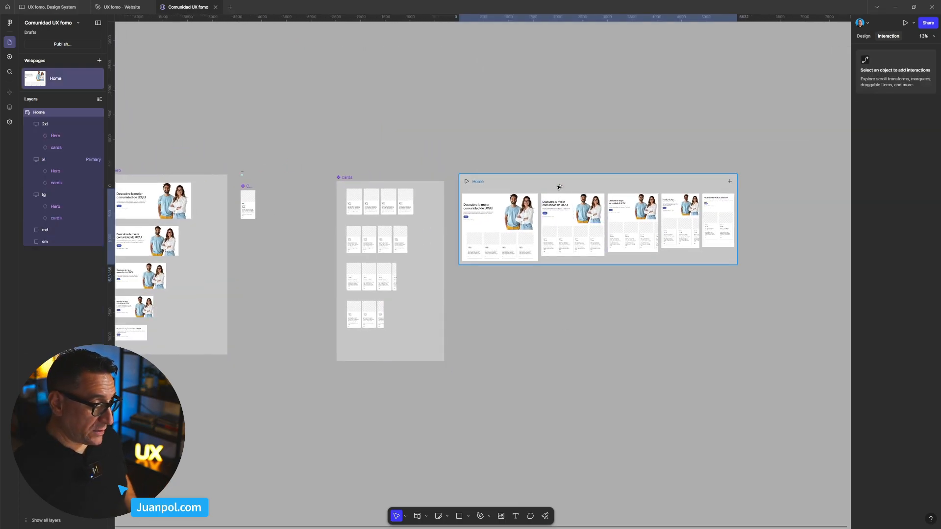
key(shift+space)
drag(679, 284, 644, 284)
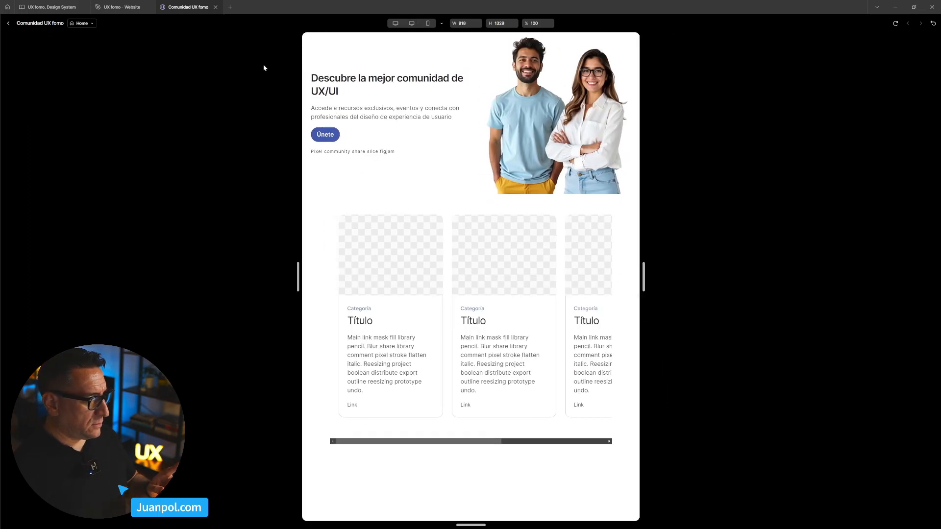
click(9, 25)
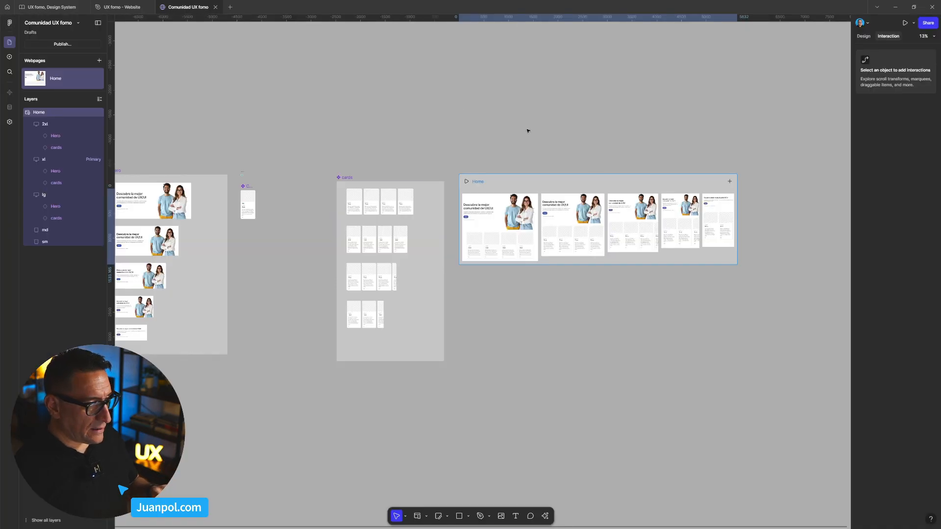
Make the cards instance in the Home webpage's md breakpoint fill the container's width
click(680, 230)
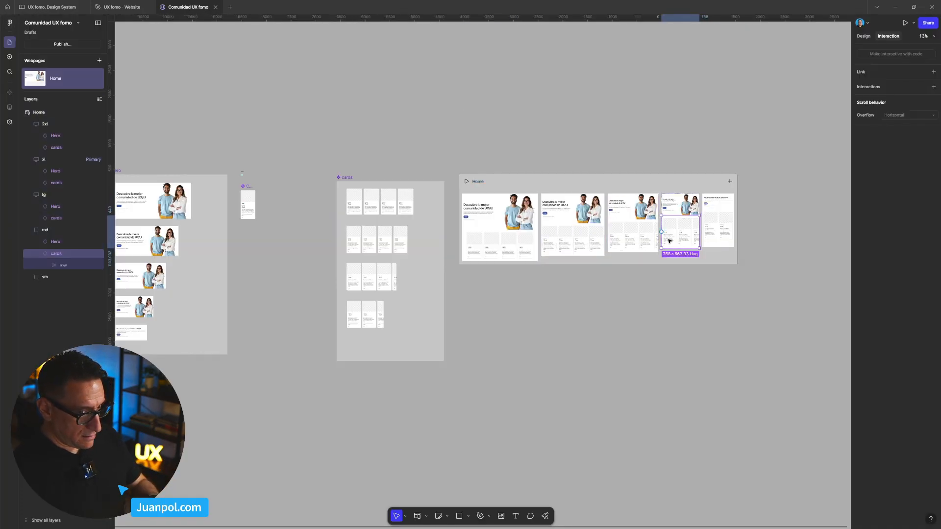
click(862, 37)
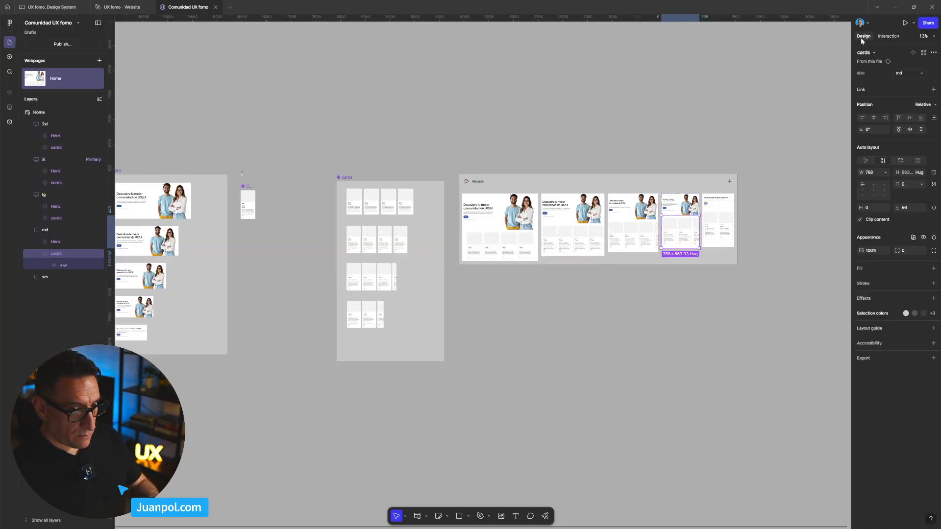
click(884, 174)
click(902, 192)
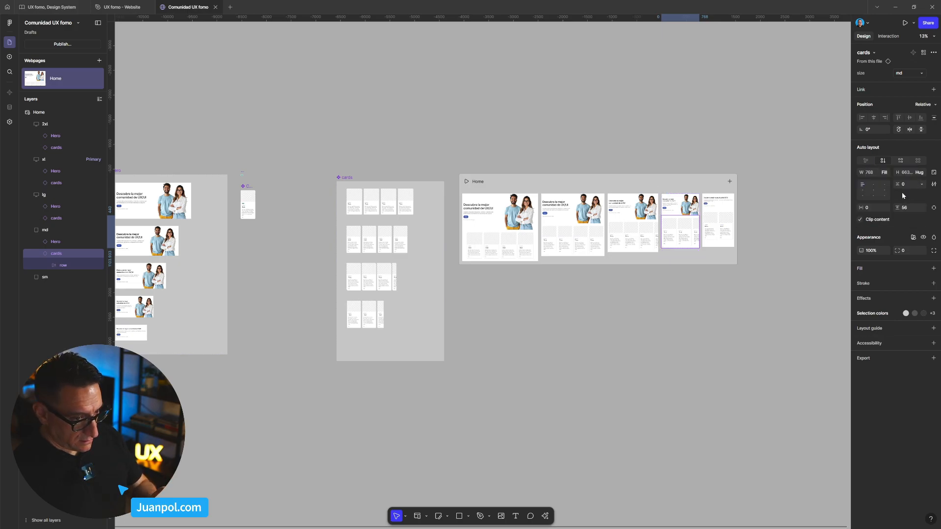
Preview the Home webpage at widths of 904 and 774, test the cards row's horizontal scrolling, and exit the preview
click(499, 179)
key(shift+space)
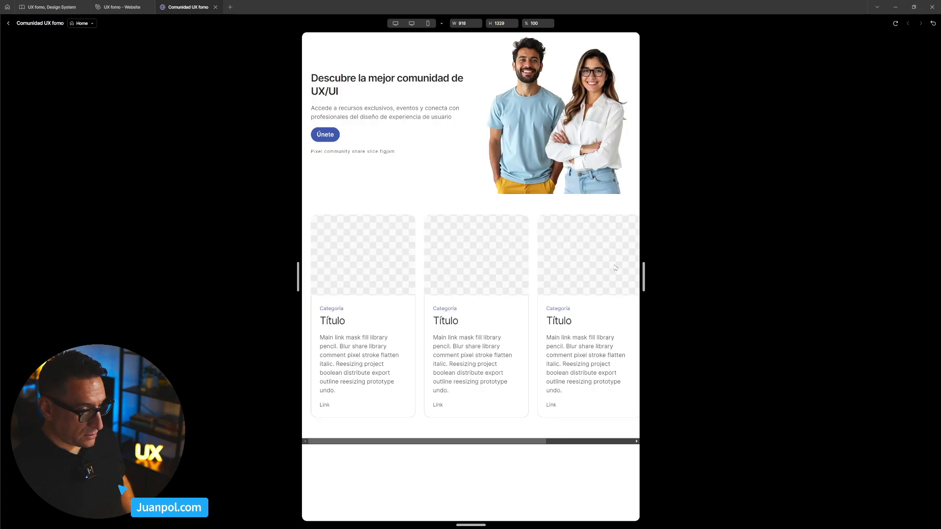
mouse_move(647, 272)
mouse_down()
mouse_move(692, 273)
mouse_move(642, 272)
mouse_up()
scroll(534, 344, right, 1)
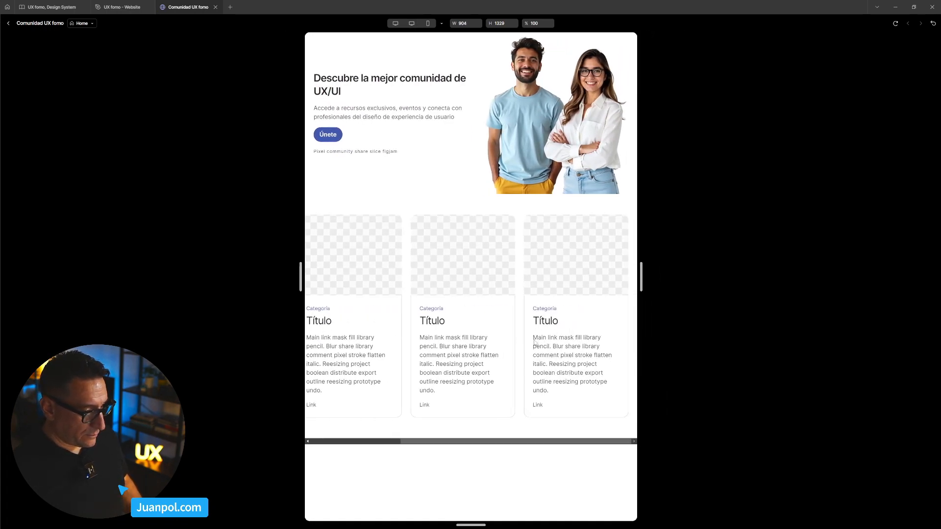
scroll(534, 339, left, 1)
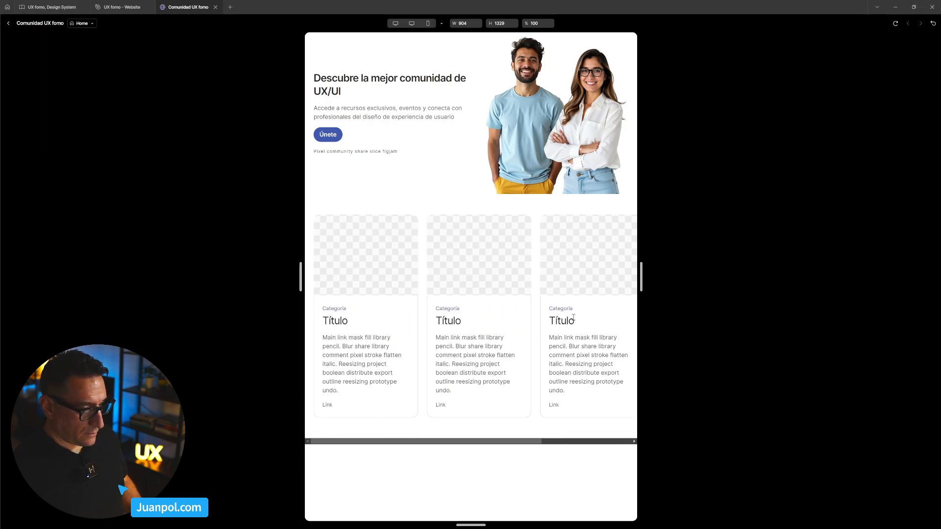
drag(633, 294, 618, 279)
scroll(518, 323, right, 3)
scroll(478, 344, left, 3)
scroll(479, 344, right, 3)
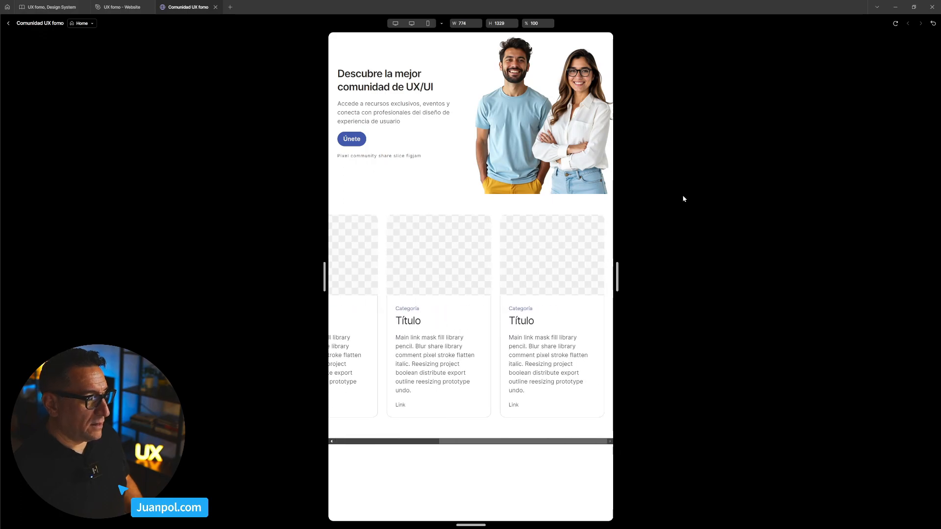
click(8, 23)
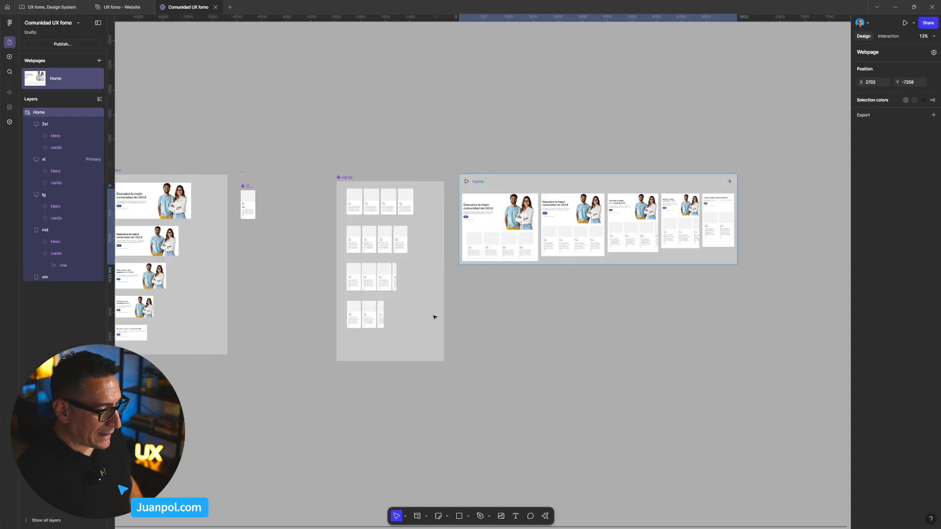
Add a cards variant with size sm beneath the md variant, extending the component set downward to fit it
click(447, 273)
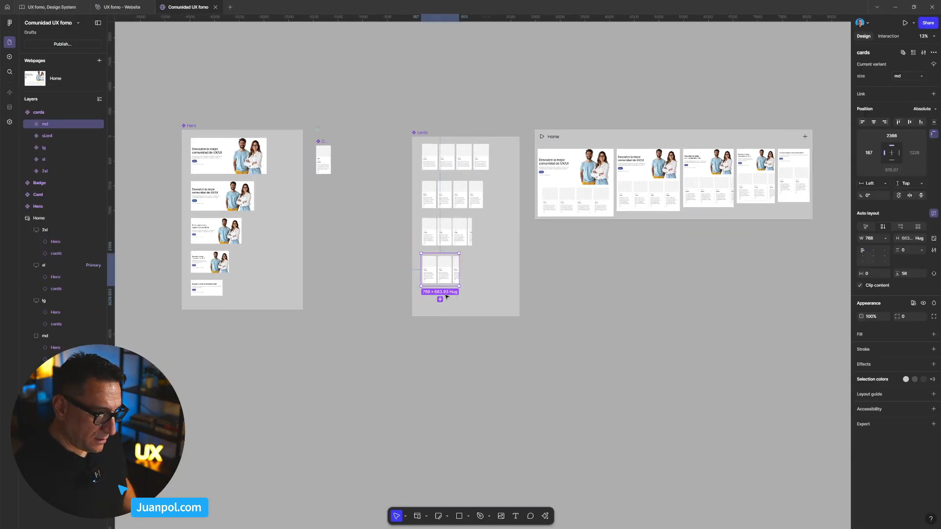
click(451, 298)
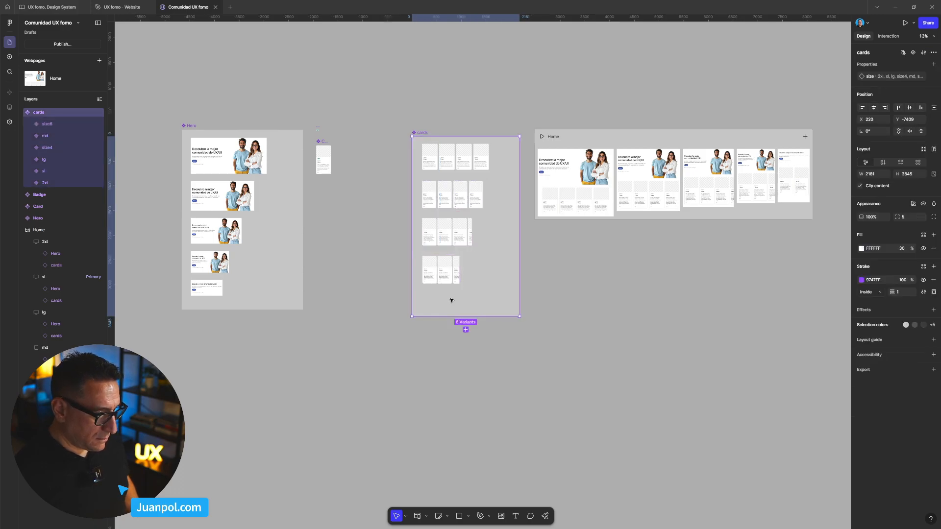
scroll(455, 309, up, 5)
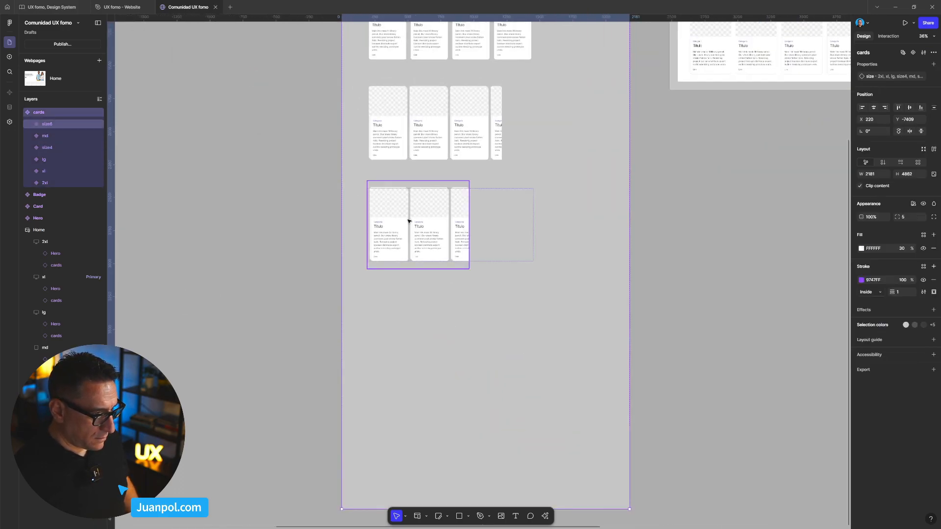
click(415, 338)
mouse_move(416, 338)
mouse_down()
mouse_move(406, 310)
mouse_move(401, 329)
mouse_up()
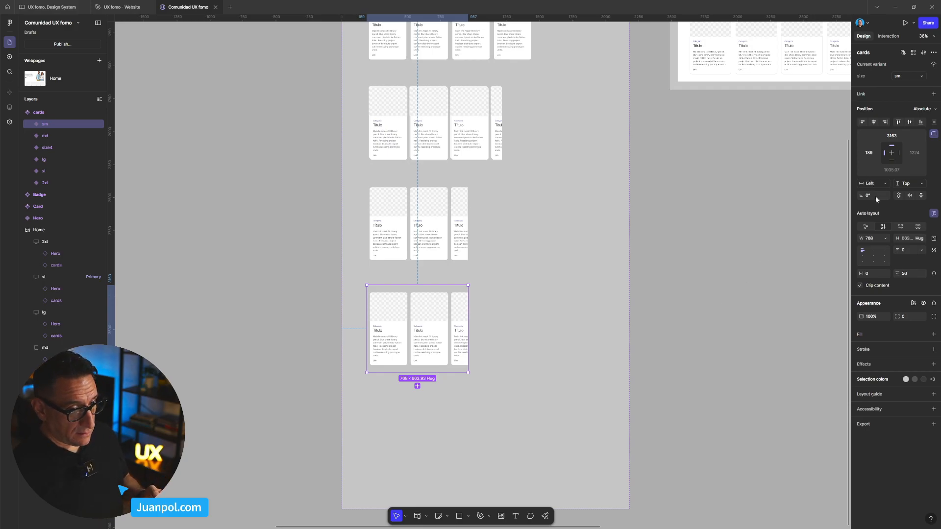
Set the width of the cards component's sm variant to 640
click(872, 241)
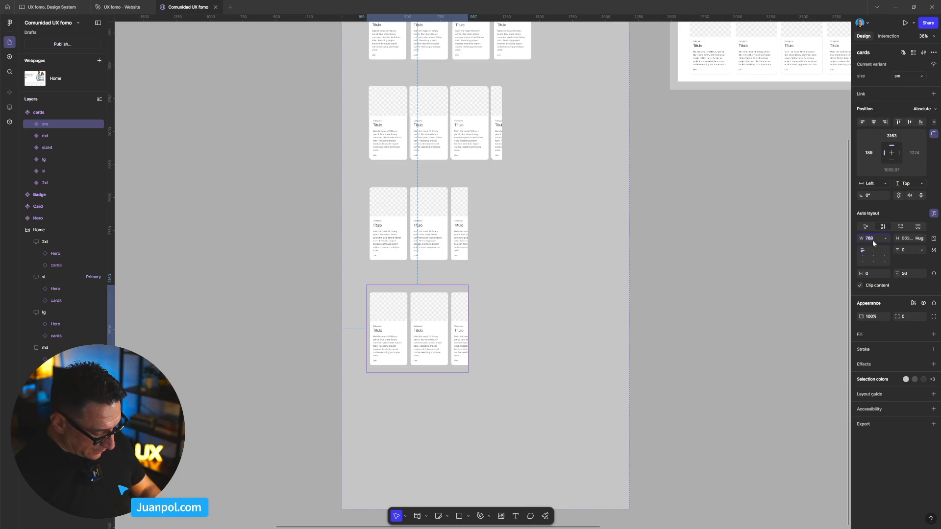
text(640)
key(Return)
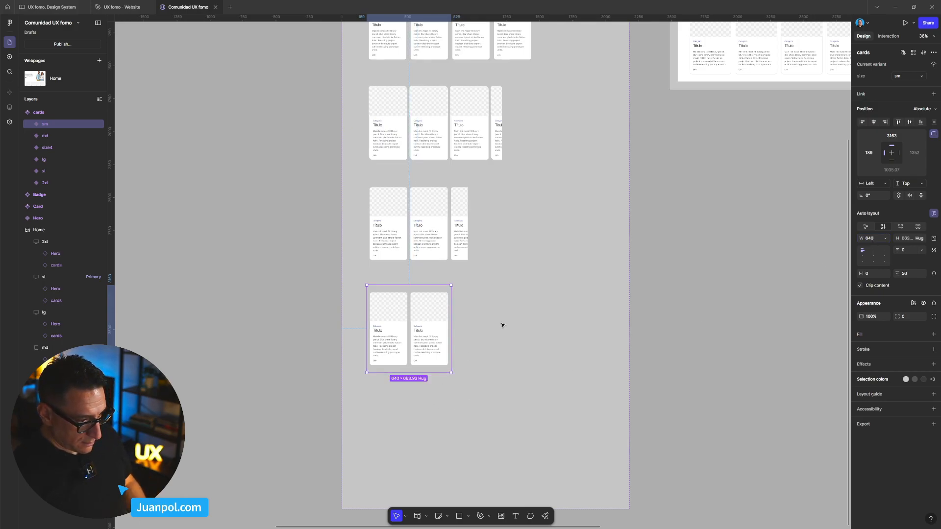
Make the cards instance in the Home webpage's sm breakpoint fill the container's width
scroll(539, 339, down, 5)
scroll(456, 343, right, 5)
click(574, 209)
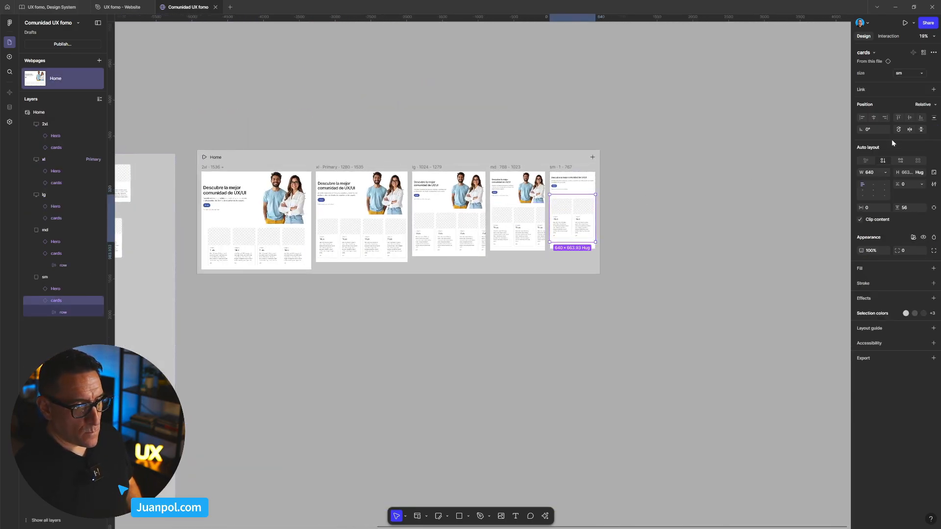
click(889, 170)
click(898, 194)
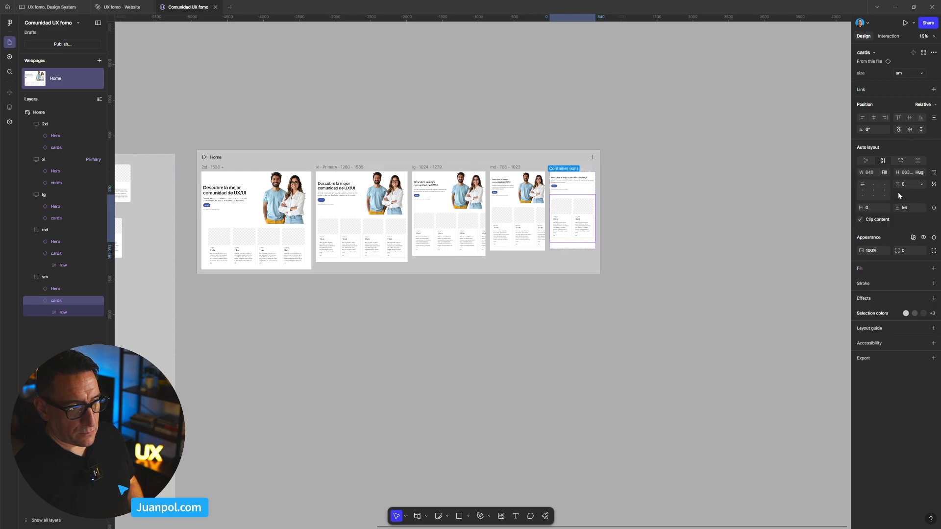
click(790, 250)
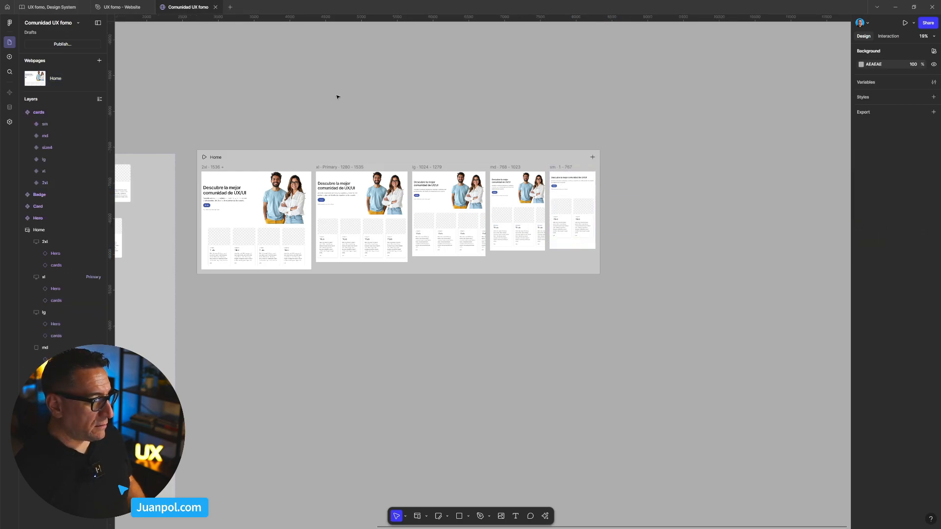
scroll(505, 215, up, 8)
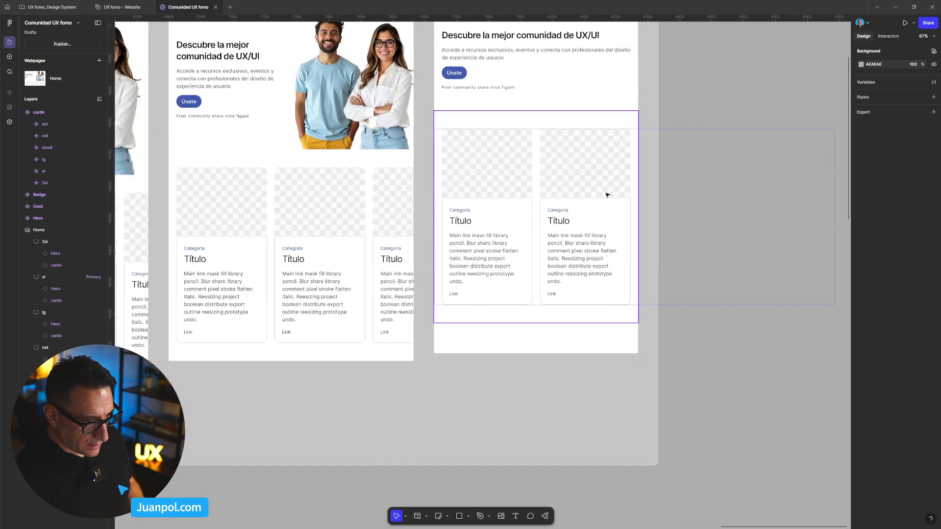
click(608, 194)
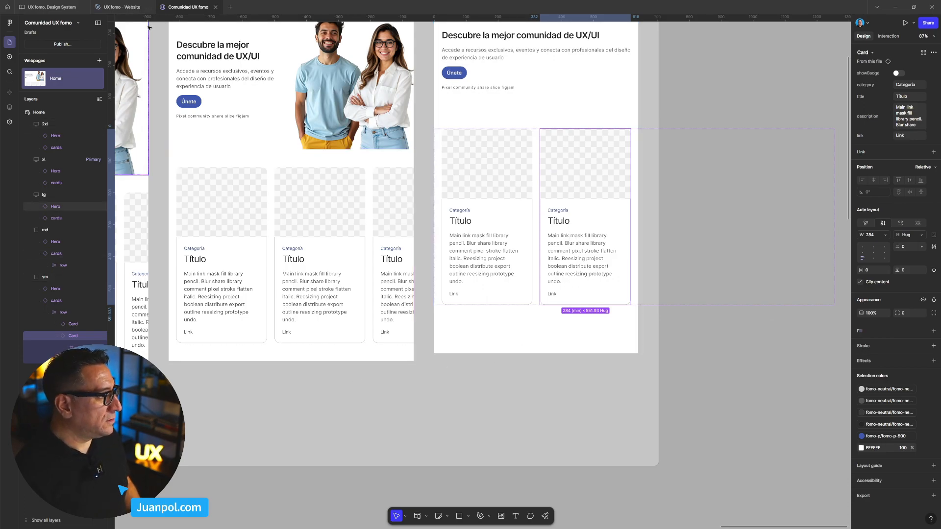
Preview the Home webpage, reload it, check it at a width of 586 and at the Mobile size, and exit the preview
scroll(171, 79, down, 5)
click(168, 78)
drag(196, 65, 554, 72)
drag(370, 67, 467, 74)
click(285, 111)
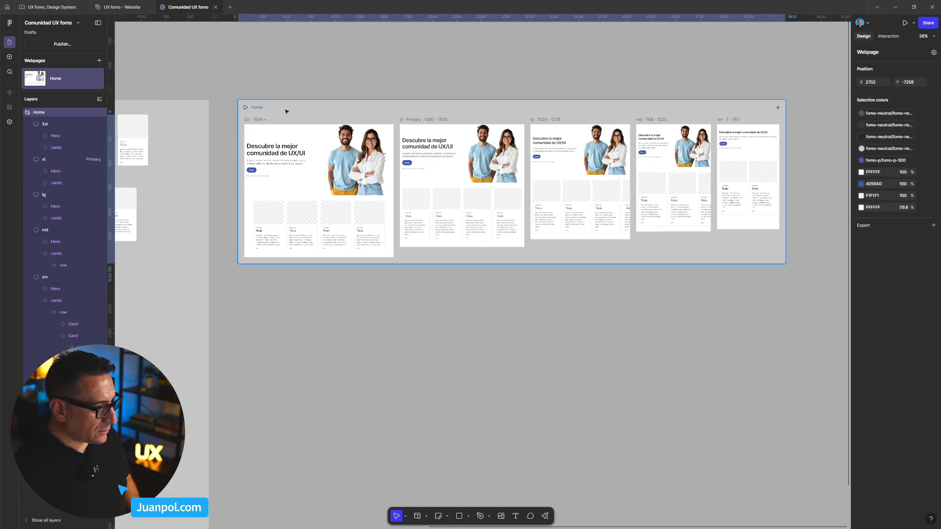
key(shift+space)
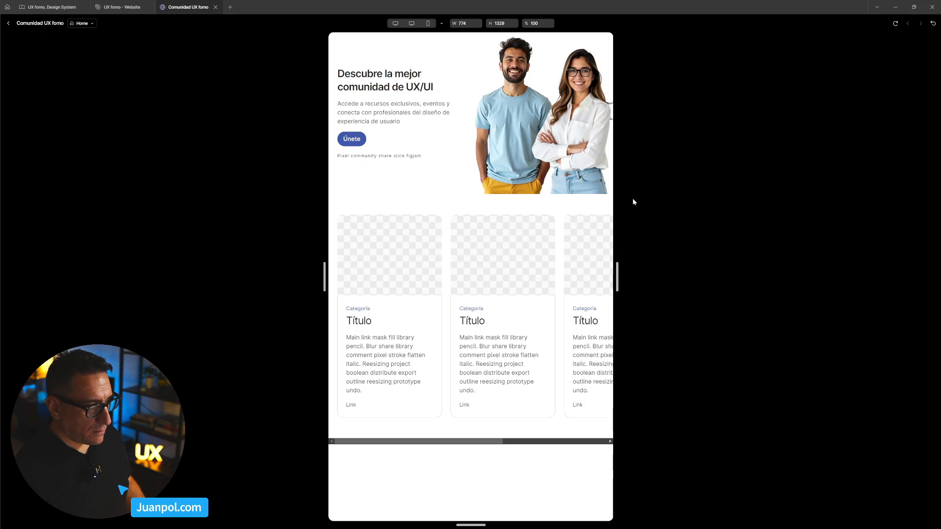
click(895, 23)
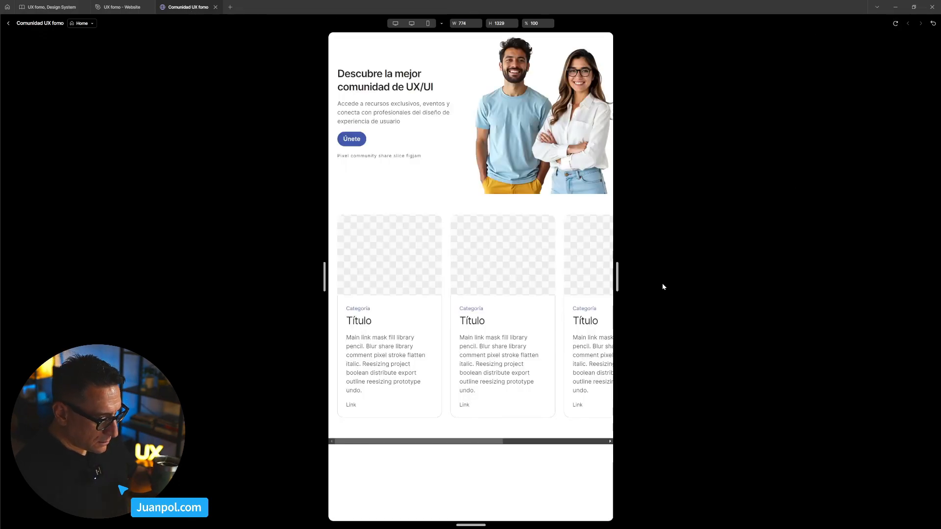
drag(617, 277, 580, 282)
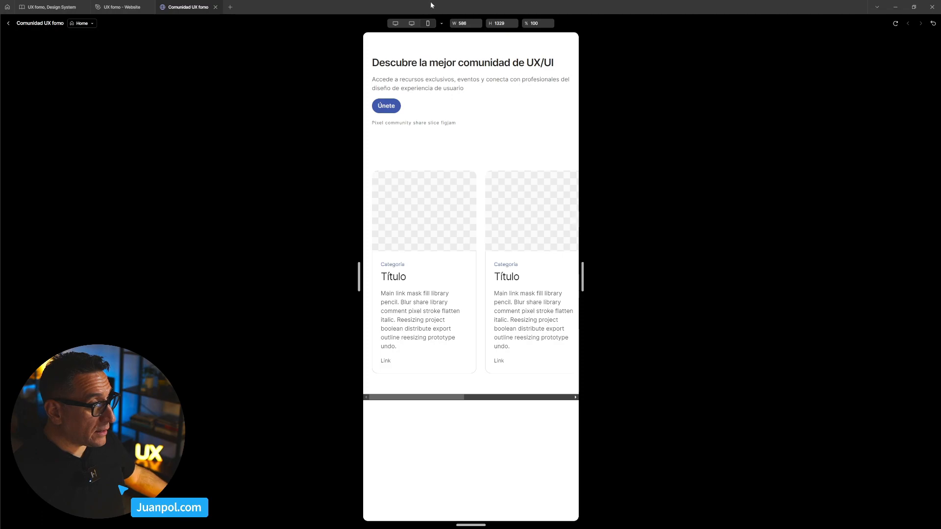
click(442, 23)
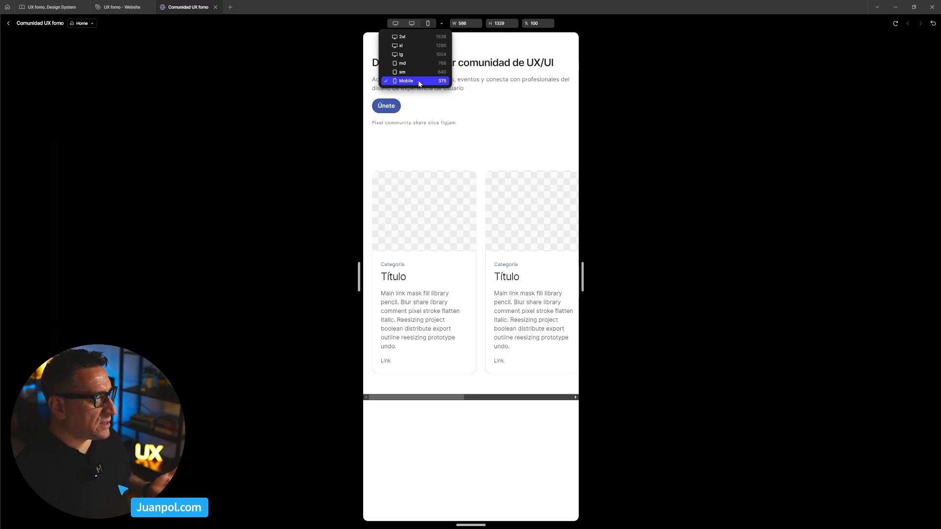
click(420, 83)
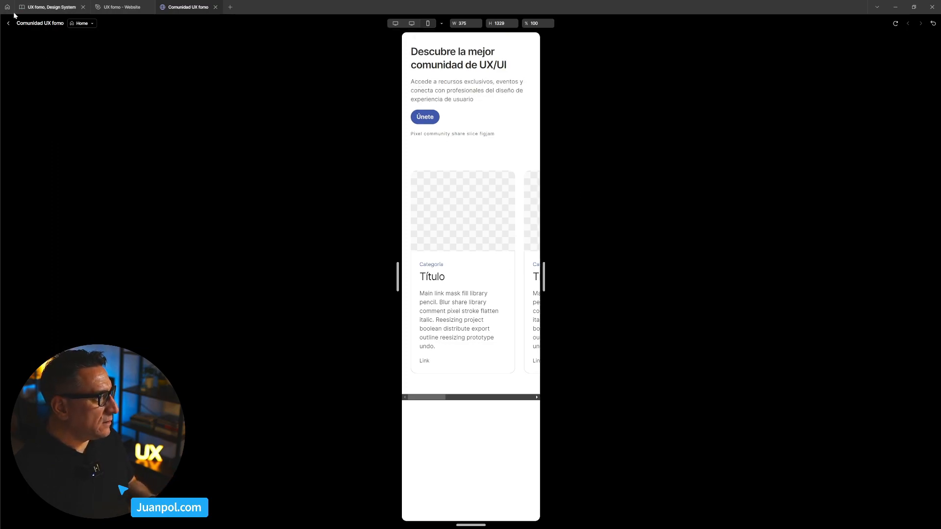
click(8, 23)
Look over the Home webpage's breakpoint frames on the canvas, comparing the cards rows from sm to 2xl
scroll(751, 237, down, 3)
drag(773, 279, 714, 267)
scroll(681, 230, up, 4)
scroll(681, 229, up, 3)
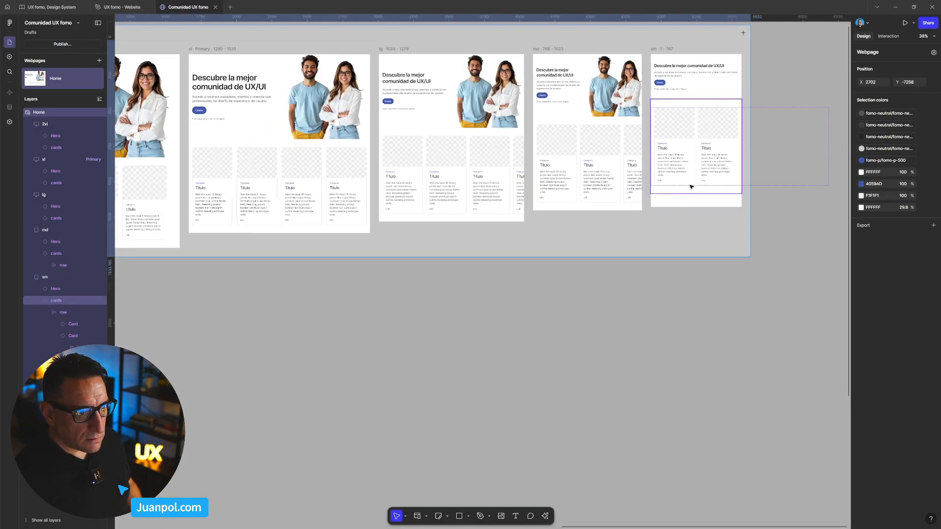
scroll(666, 199, up, 1)
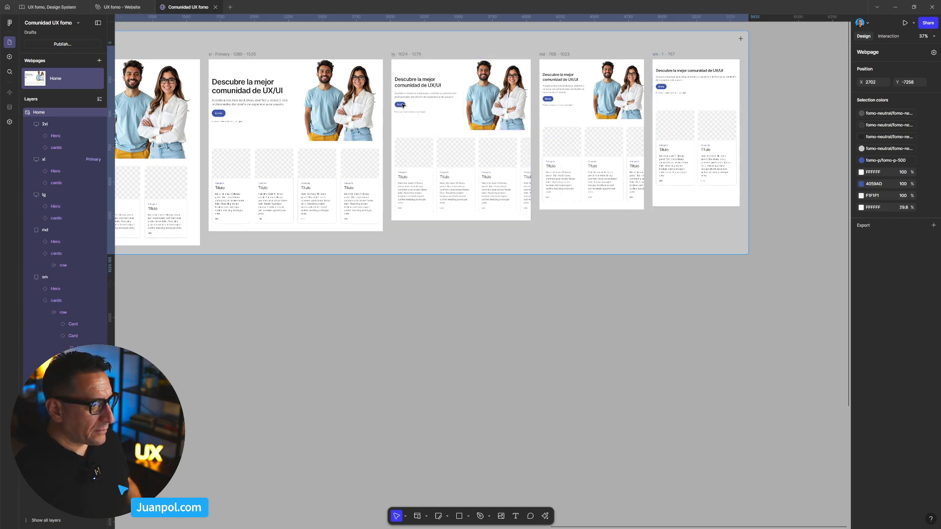
scroll(425, 110, down, 1)
drag(318, 101, 341, 116)
drag(323, 42, 429, 56)
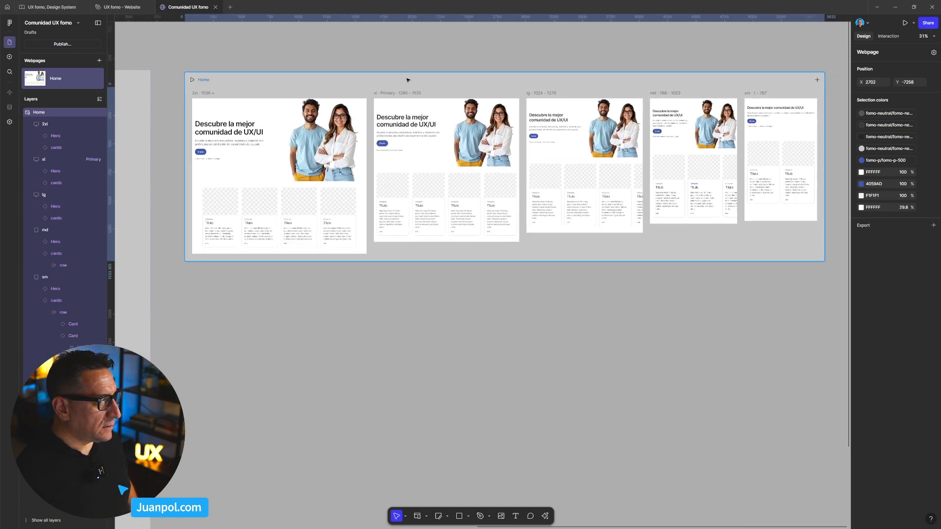
Preview the Home webpage at the Mobile and sm sizes and a width of 1124, scroll the cards row sideways, and exit
key(shift+space)
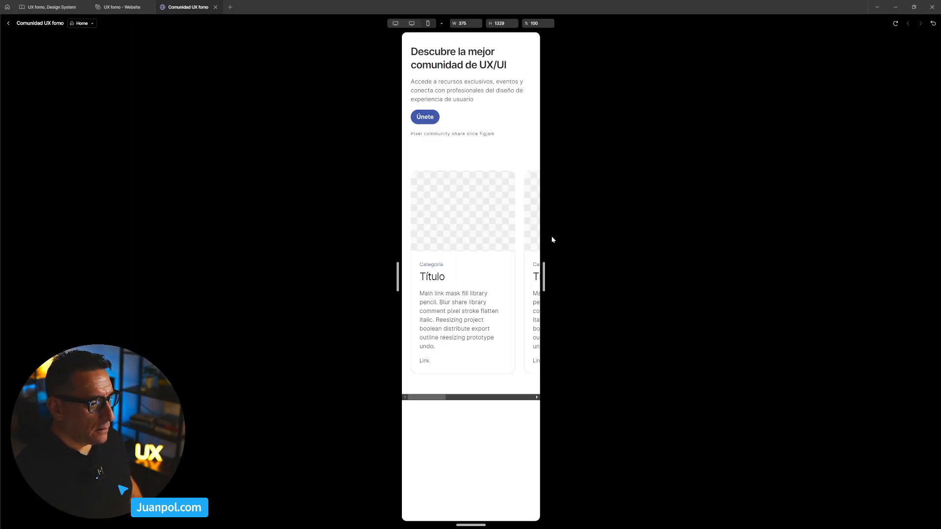
scroll(446, 350, right, 3)
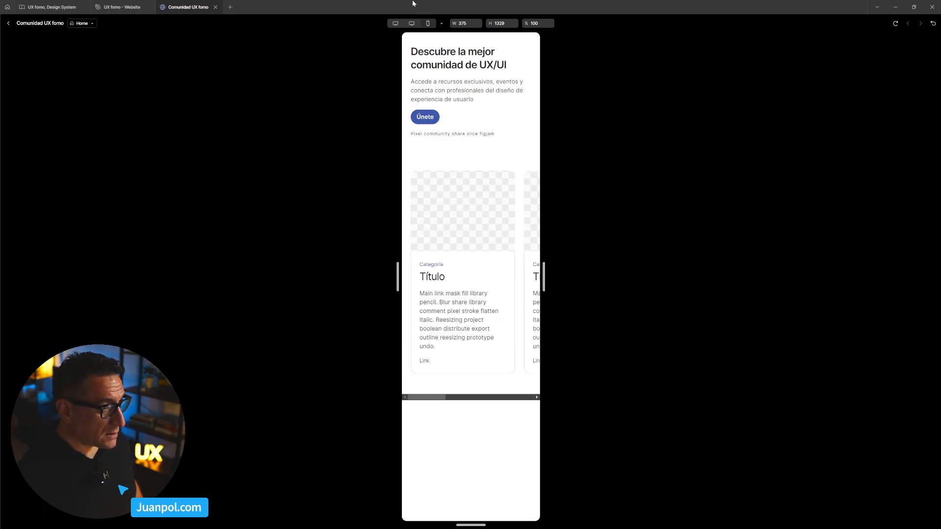
click(442, 23)
click(415, 73)
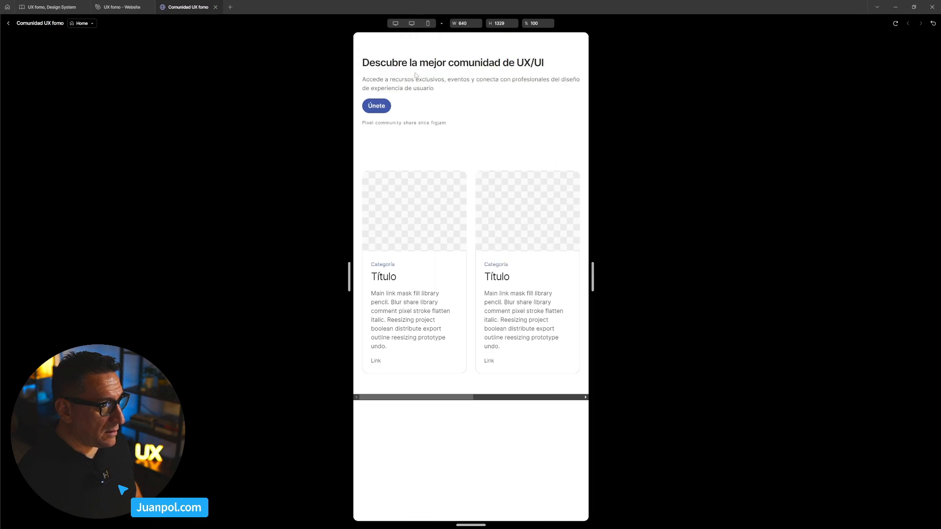
click(441, 23)
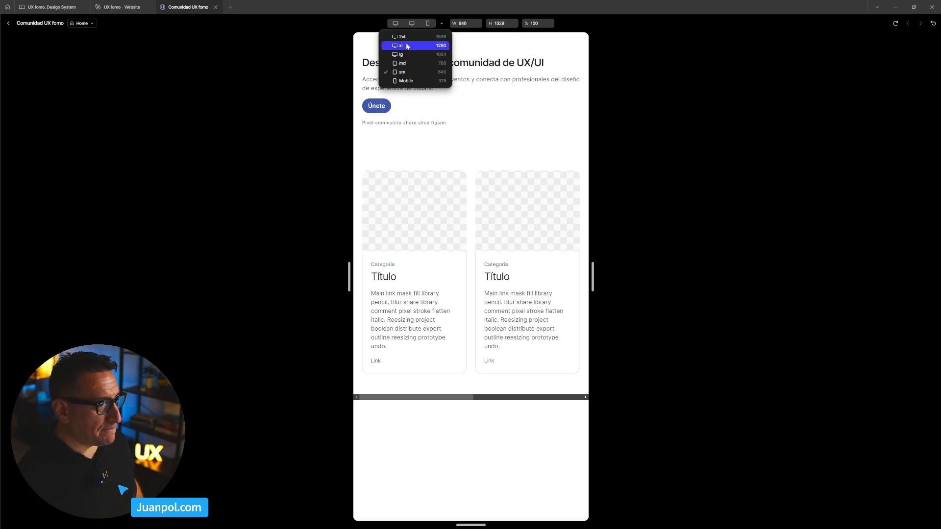
click(379, 28)
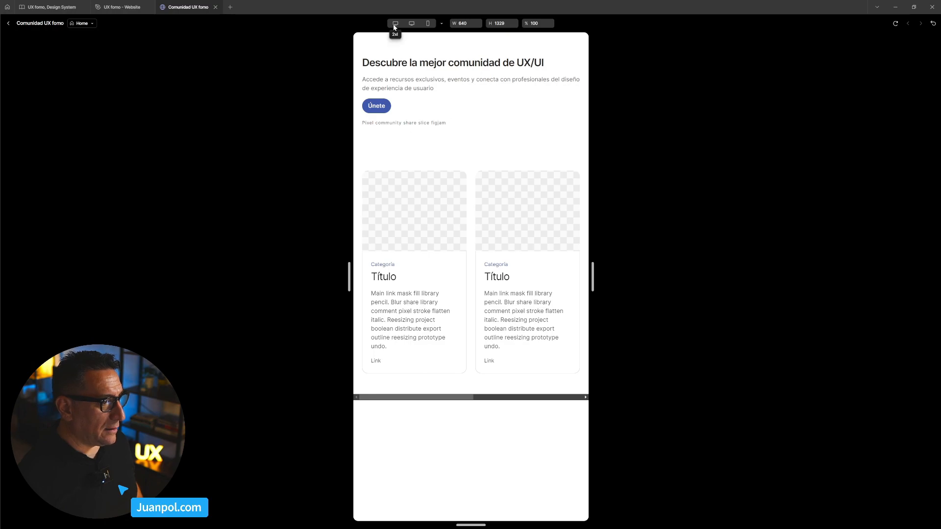
click(441, 24)
click(402, 72)
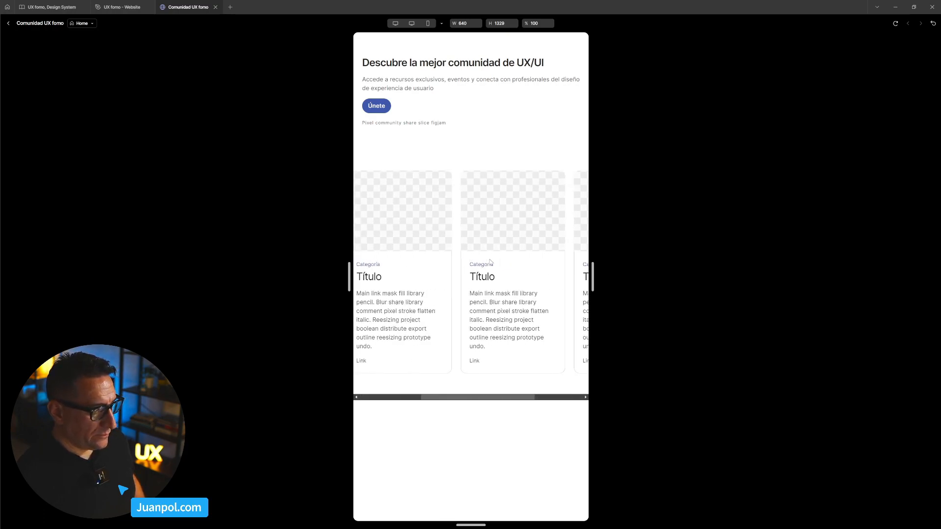
drag(591, 275, 682, 279)
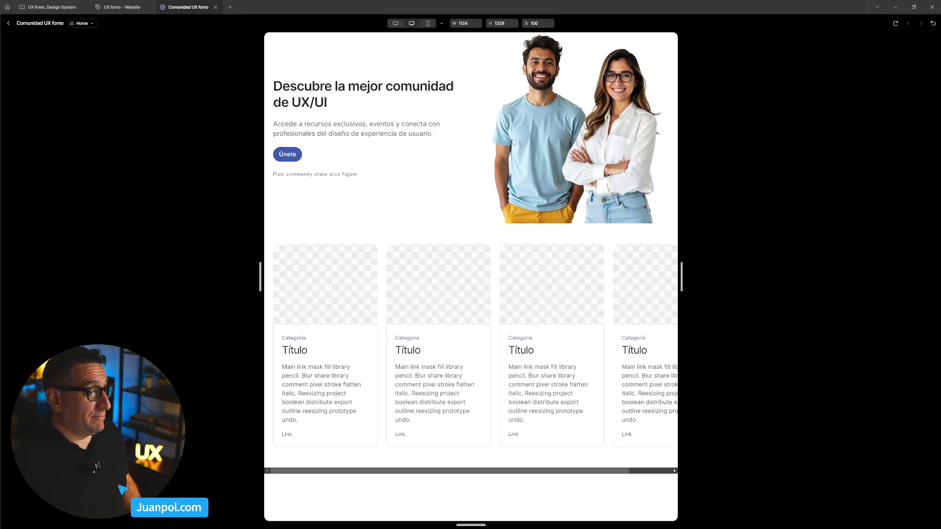
click(8, 23)
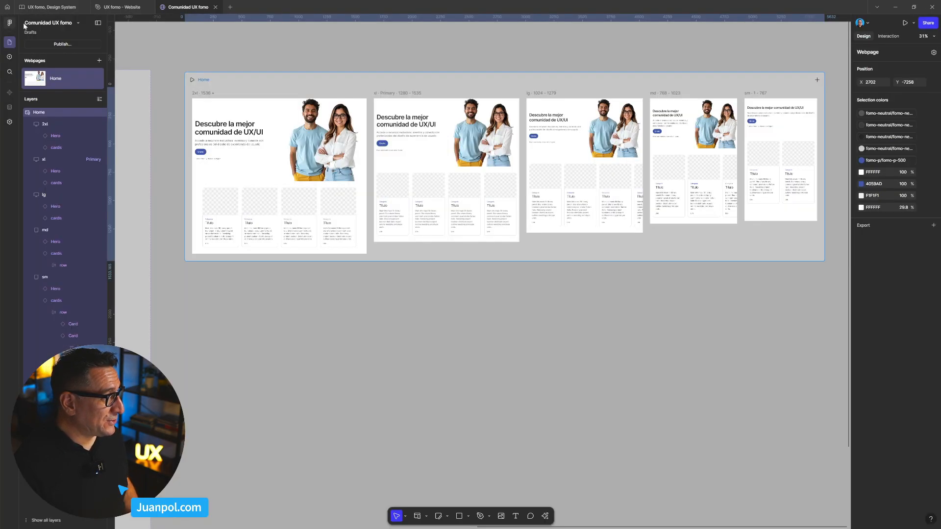
Select the cards instance in the Home webpage's lg breakpoint and inspect its properties
drag(572, 299, 581, 317)
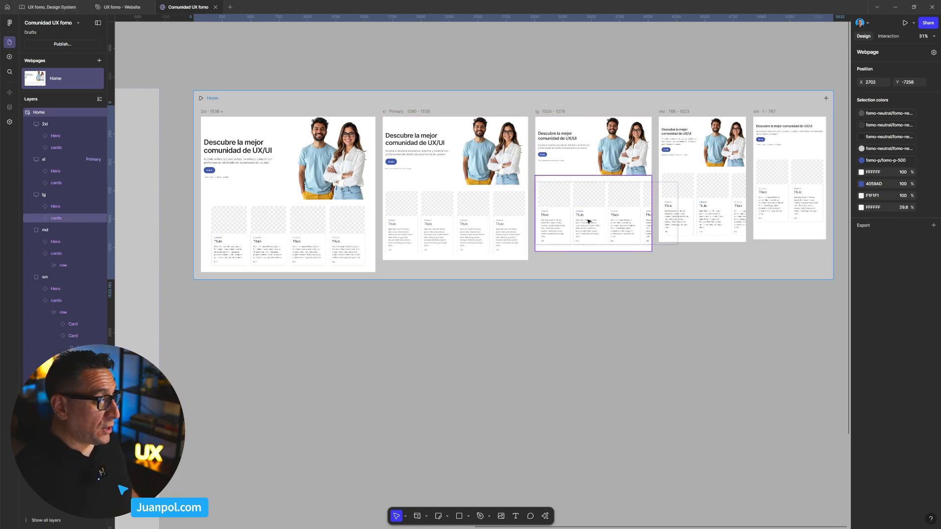
scroll(588, 221, up, 5)
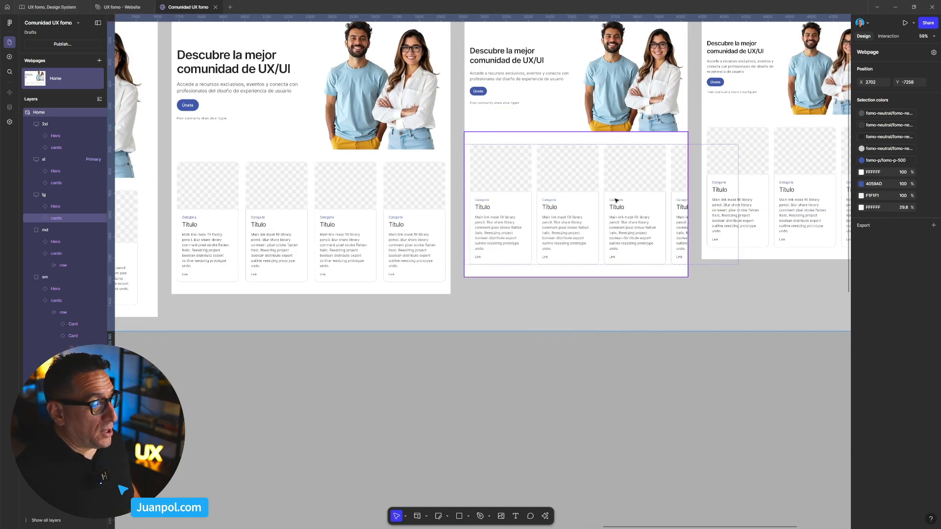
click(616, 201)
scroll(630, 272, down, 1)
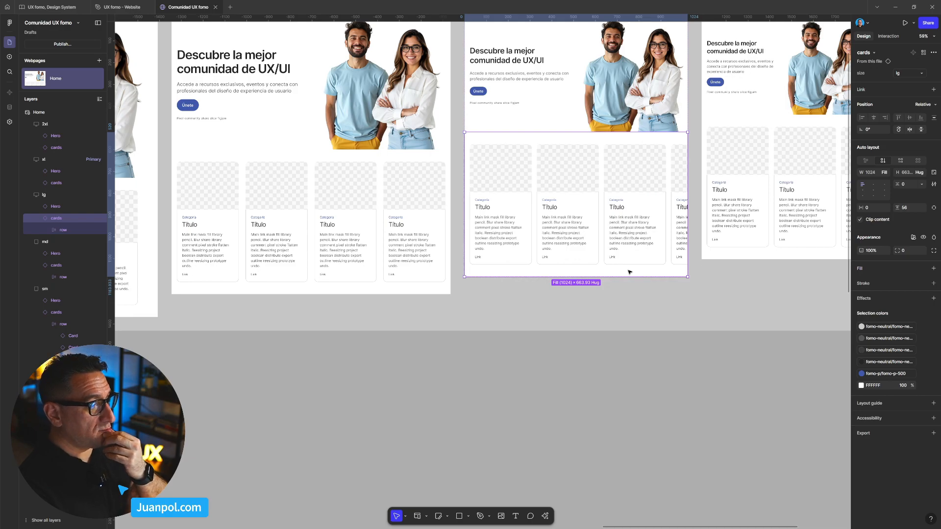
scroll(629, 272, down, 3)
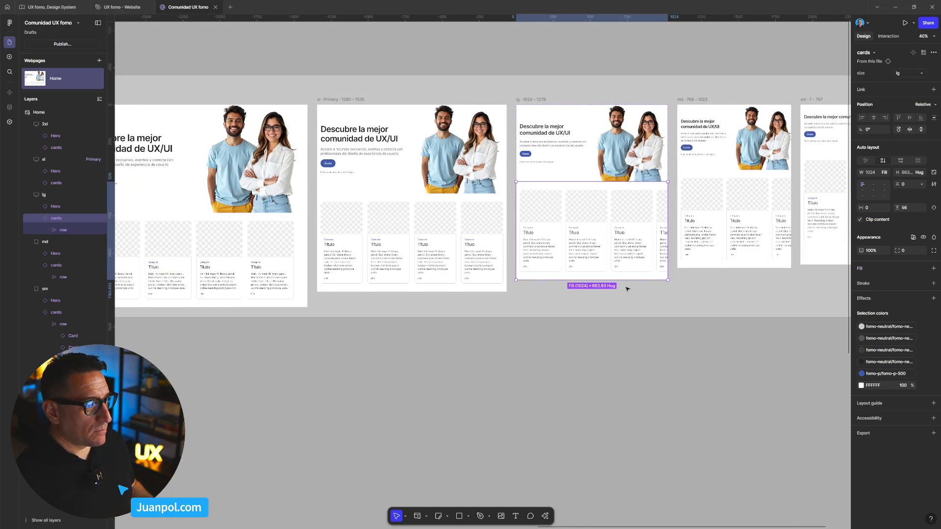